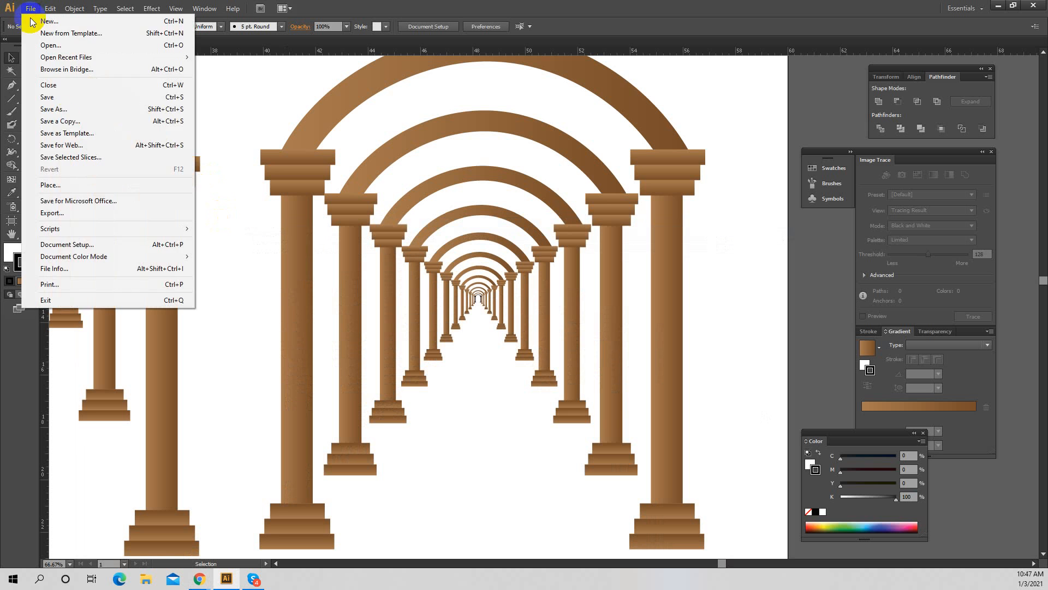
Open the General preferences and accept them with Scale Strokes & Effects turned off
{"action": "left_click", "coordinate": [48, 10]}
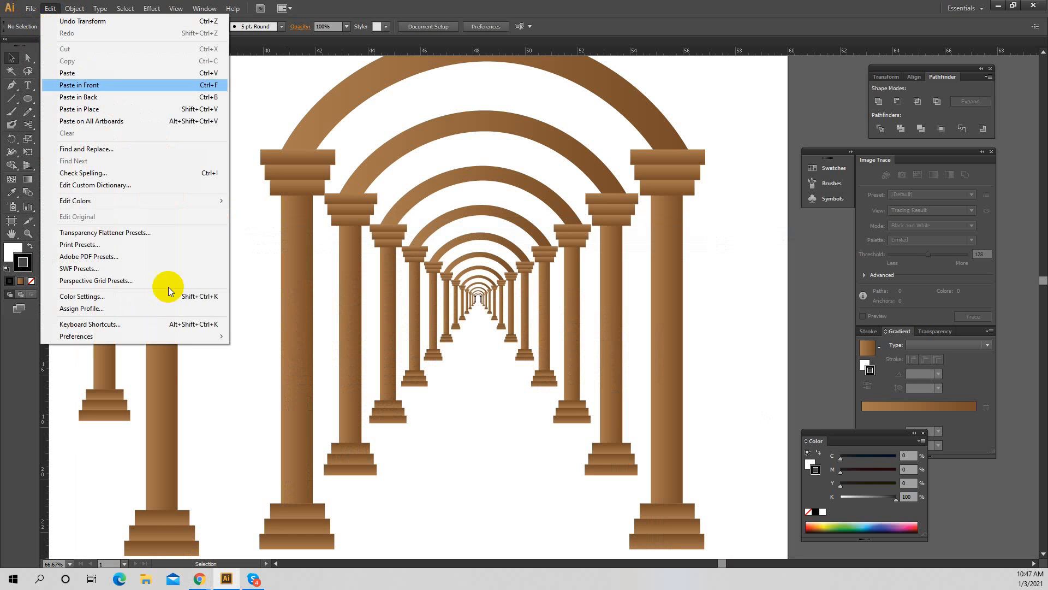
{"action": "mouse_move", "coordinate": [206, 337]}
{"action": "left_click", "coordinate": [274, 337]}
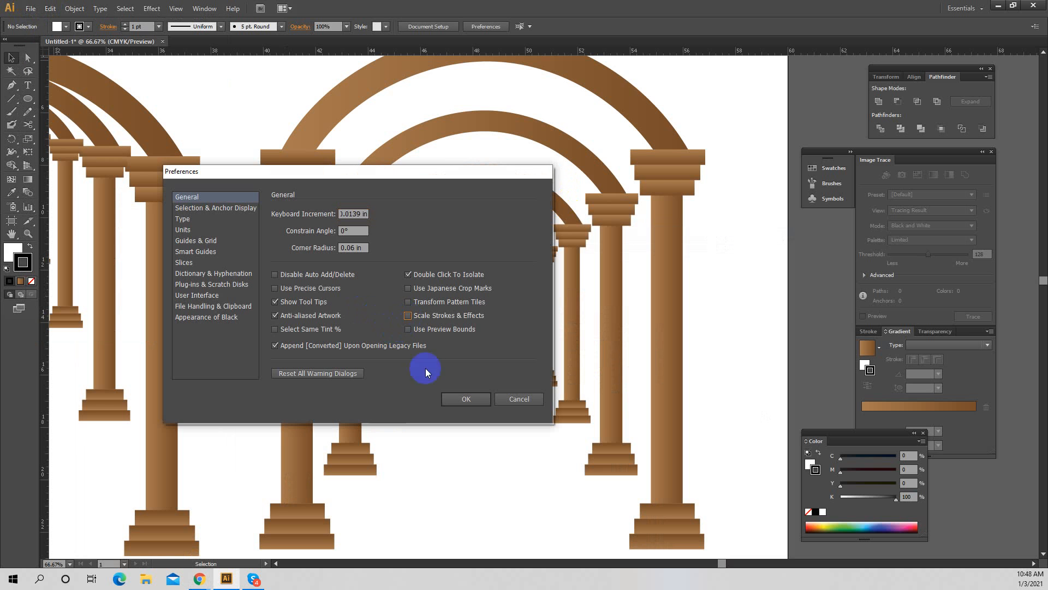
{"action": "left_click", "coordinate": [466, 398]}
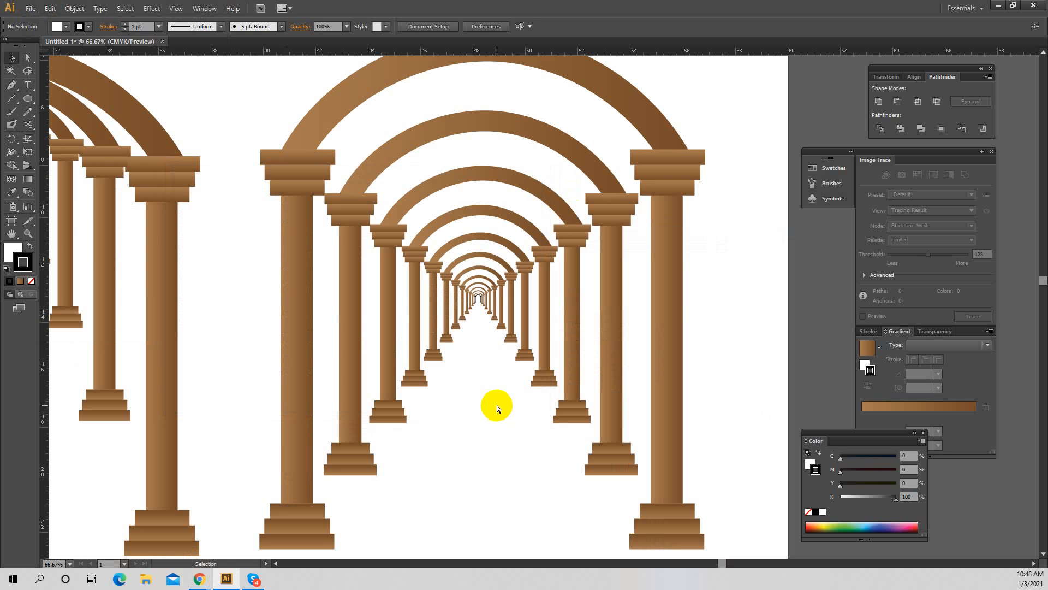
Select all five archway drawings and move them down and partly off the artboard's left edge
{"action": "left_click", "coordinate": [497, 405], "text": "ctrl+alt"}
{"action": "left_click", "coordinate": [497, 405], "text": "ctrl+alt"}
{"action": "left_click", "coordinate": [497, 405], "text": "ctrl+alt"}
{"action": "left_click", "coordinate": [485, 399], "text": "ctrl+alt"}
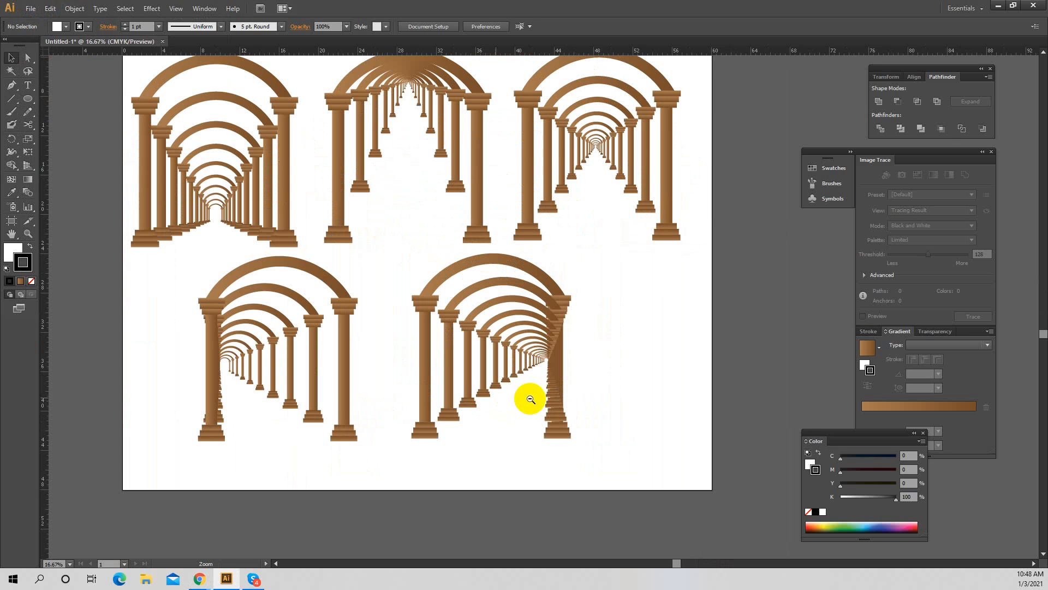
{"action": "left_click", "coordinate": [530, 400], "text": "ctrl+alt"}
{"action": "left_click_drag", "start_coordinate": [261, 82], "coordinate": [773, 422]}
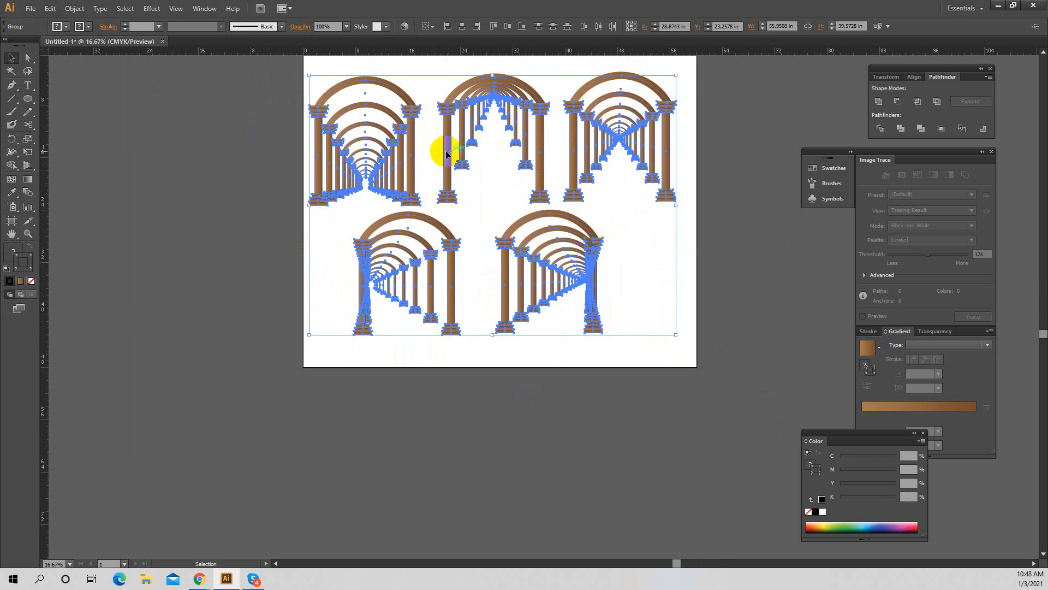
{"action": "left_click_drag", "start_coordinate": [446, 155], "coordinate": [275, 265]}
Move all the archway drawings farther out beyond the artboard's left edge to clear the artboard
{"action": "left_click_drag", "start_coordinate": [278, 199], "coordinate": [404, 192]}
{"action": "left_click", "coordinate": [441, 196]}
{"action": "left_click", "coordinate": [456, 224]}
{"action": "left_click", "coordinate": [526, 332]}
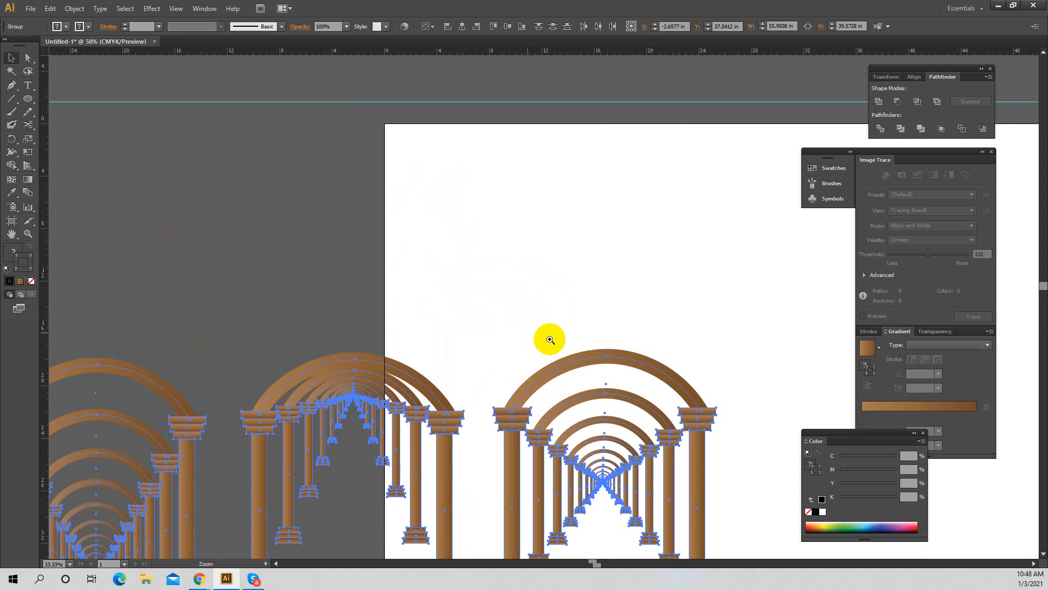
{"action": "left_click", "coordinate": [627, 213]}
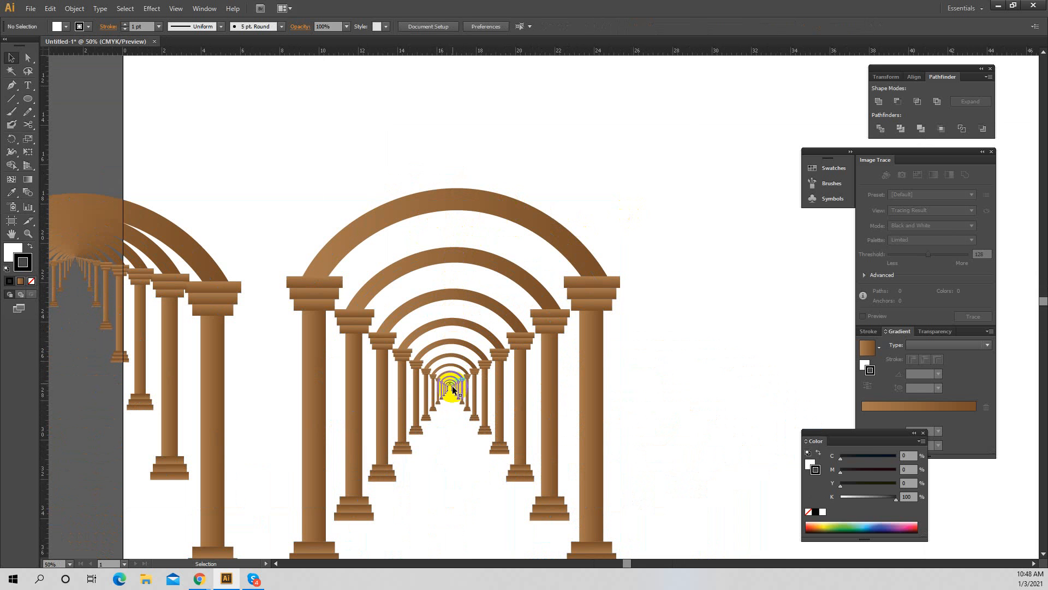
{"action": "left_click", "coordinate": [595, 327], "text": "ctrl+alt"}
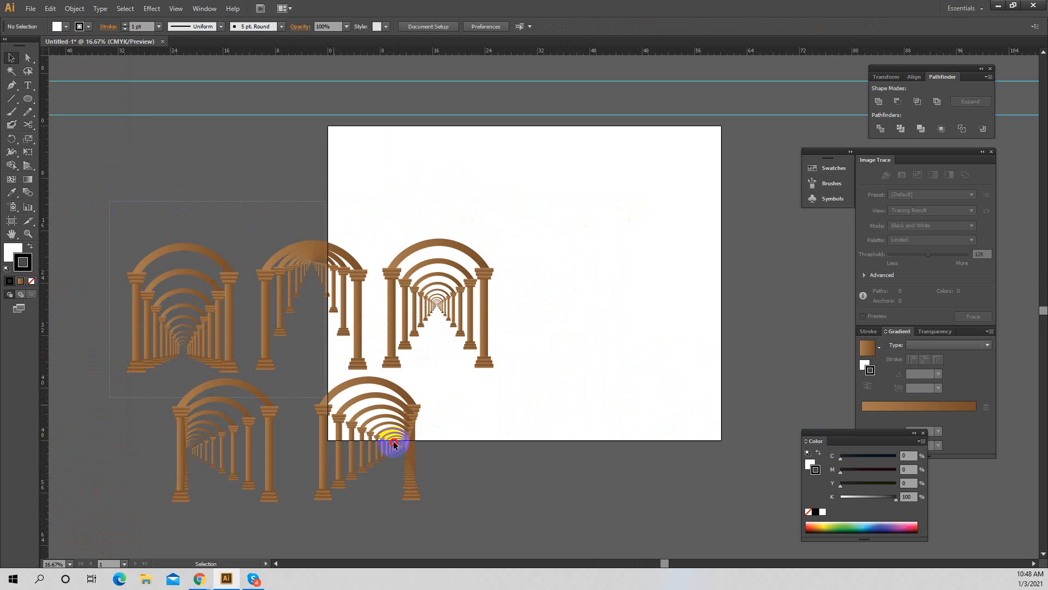
{"action": "left_click", "coordinate": [452, 300]}
{"action": "left_click_drag", "start_coordinate": [414, 289], "coordinate": [207, 309]}
{"action": "left_click", "coordinate": [559, 260]}
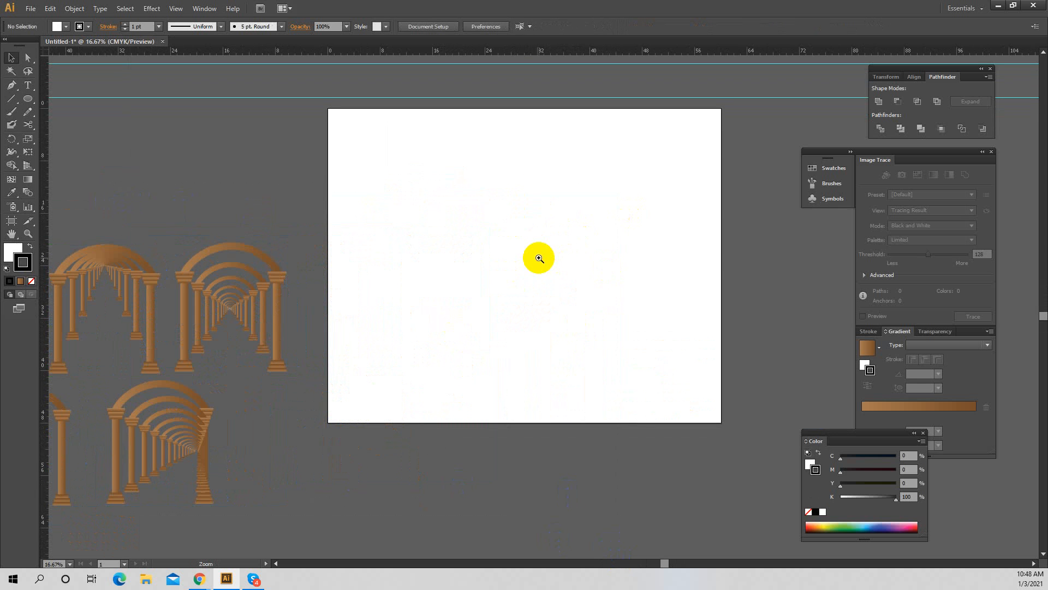
Draw a five-pointed star about 10 in wide and 9.5 in high, and duplicate it into three overlapping stars
{"action": "left_click", "coordinate": [538, 257], "text": "ctrl"}
{"action": "left_click", "coordinate": [215, 138]}
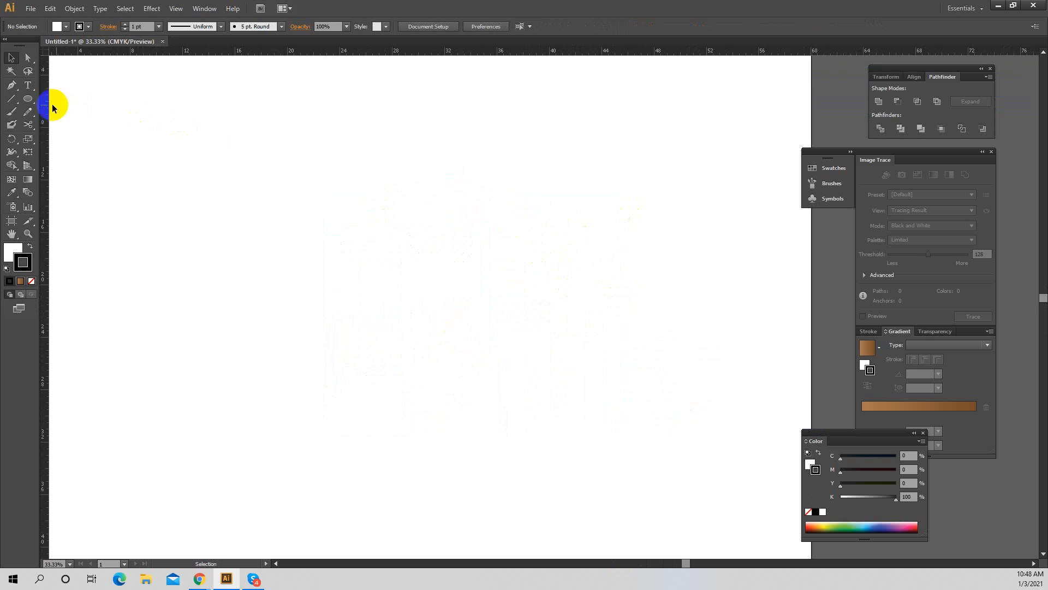
{"action": "left_click", "coordinate": [29, 102]}
{"action": "left_click_drag", "start_coordinate": [30, 103], "coordinate": [60, 132]}
{"action": "left_click", "coordinate": [34, 97]}
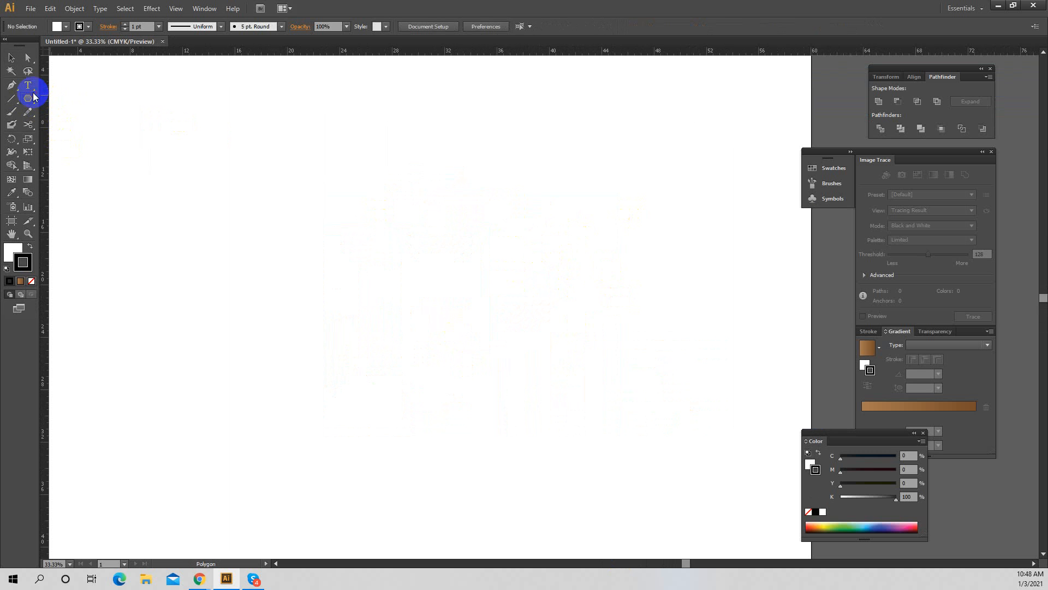
{"action": "left_click_drag", "start_coordinate": [34, 97], "coordinate": [70, 150]}
{"action": "left_click_drag", "start_coordinate": [342, 293], "coordinate": [445, 286]}
{"action": "left_click", "coordinate": [11, 59]}
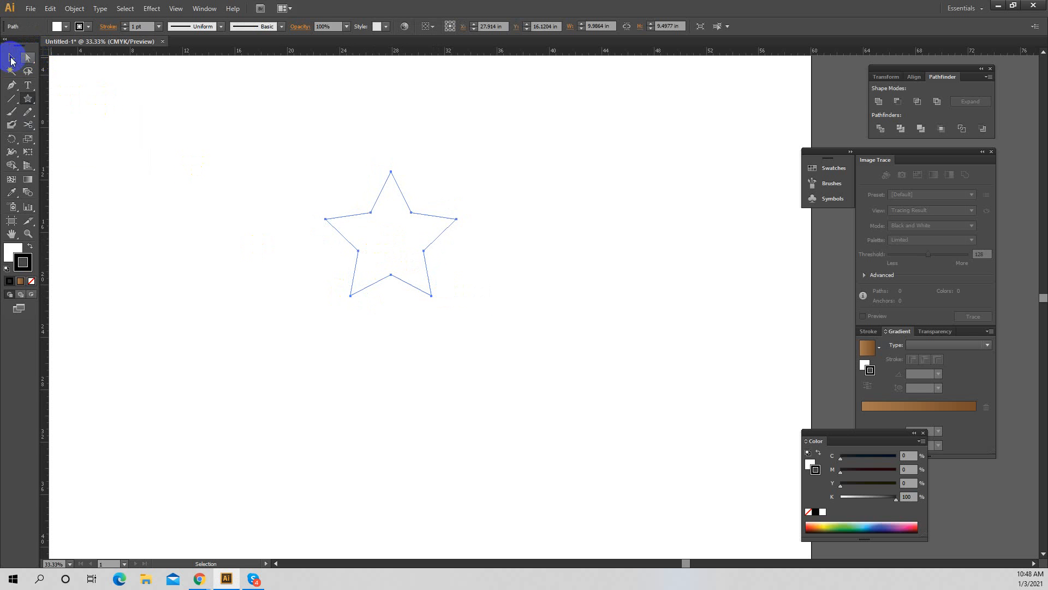
{"action": "left_click_drag", "start_coordinate": [367, 226], "coordinate": [518, 240]}
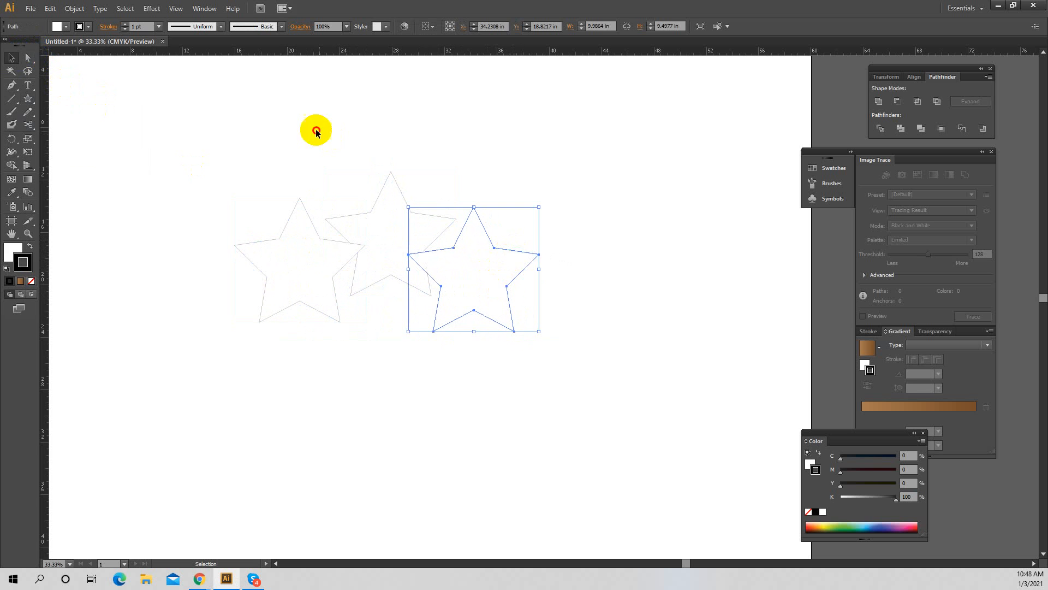
Select all three stars and set their stroke weight to 11 pt
{"action": "left_click_drag", "start_coordinate": [283, 143], "coordinate": [588, 352]}
{"action": "left_click", "coordinate": [132, 27]}
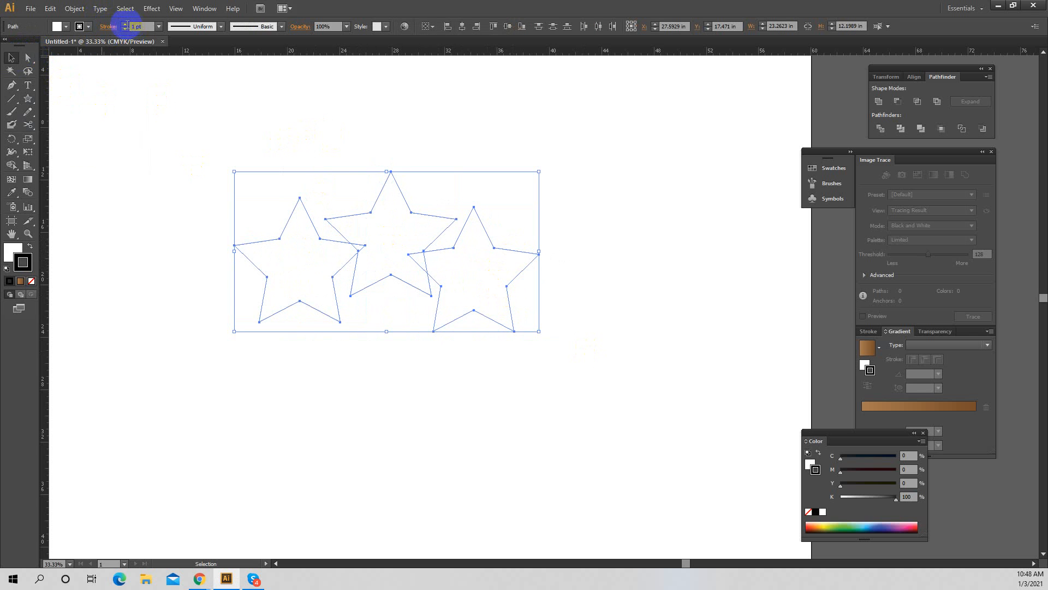
{"action": "left_click", "coordinate": [125, 24]}
{"action": "left_click", "coordinate": [124, 24]}
{"action": "left_click", "coordinate": [124, 24]}
{"action": "left_click", "coordinate": [124, 24]}
{"action": "left_click", "coordinate": [125, 24]}
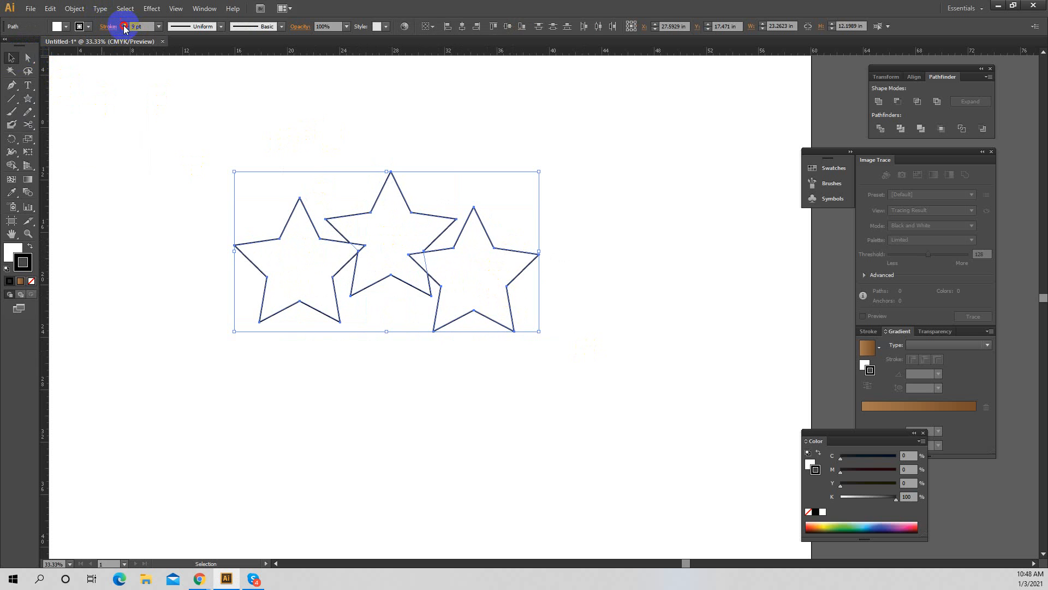
{"action": "left_click", "coordinate": [124, 24]}
{"action": "left_click", "coordinate": [124, 24]}
Fill the three selected stars with the green swatch and deselect them
{"action": "left_click", "coordinate": [67, 27]}
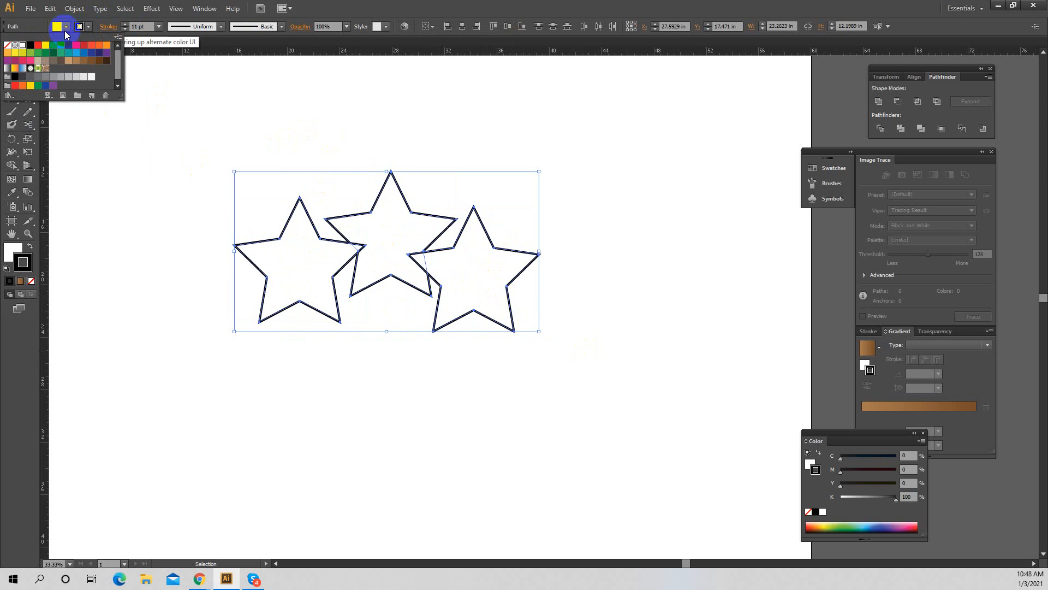
{"action": "left_click", "coordinate": [69, 47]}
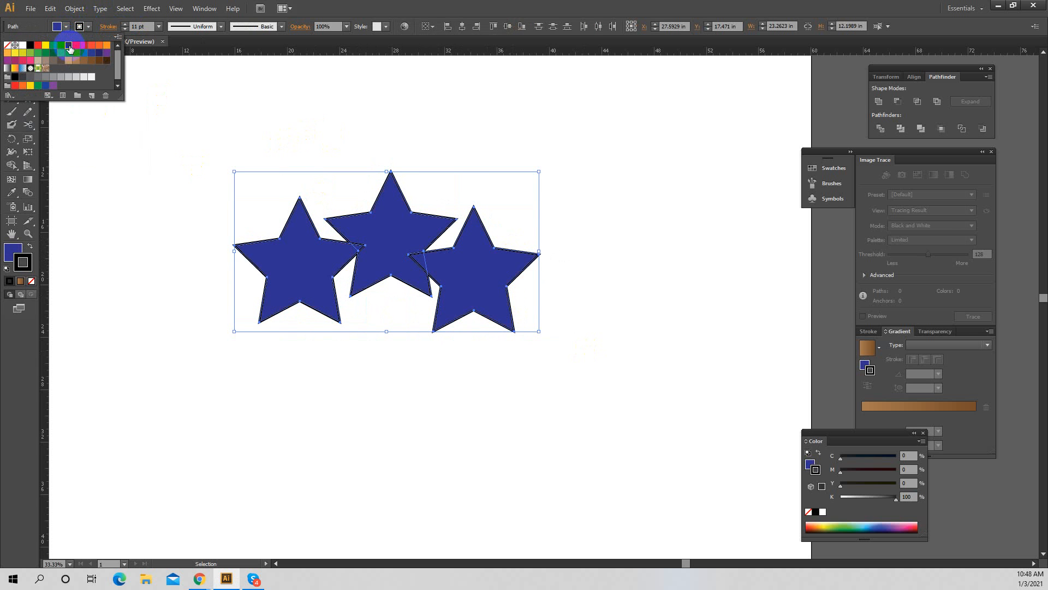
{"action": "left_click", "coordinate": [53, 48]}
{"action": "left_click", "coordinate": [431, 126]}
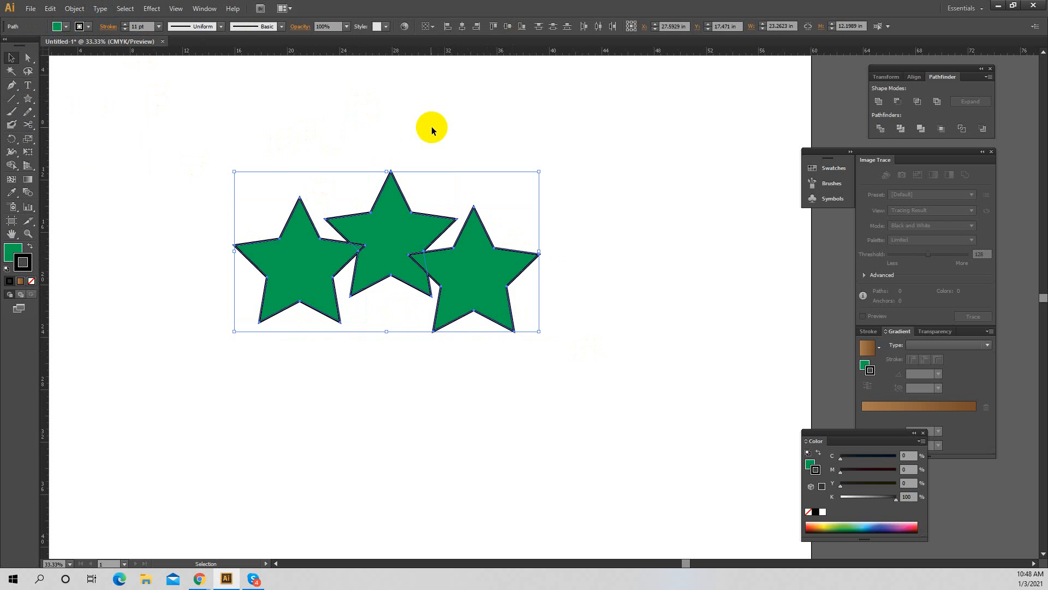
{"action": "left_click", "coordinate": [430, 127]}
Select the three green stars and group them
{"action": "left_click", "coordinate": [487, 219], "text": "ctrl"}
{"action": "left_click", "coordinate": [506, 253], "text": "ctrl"}
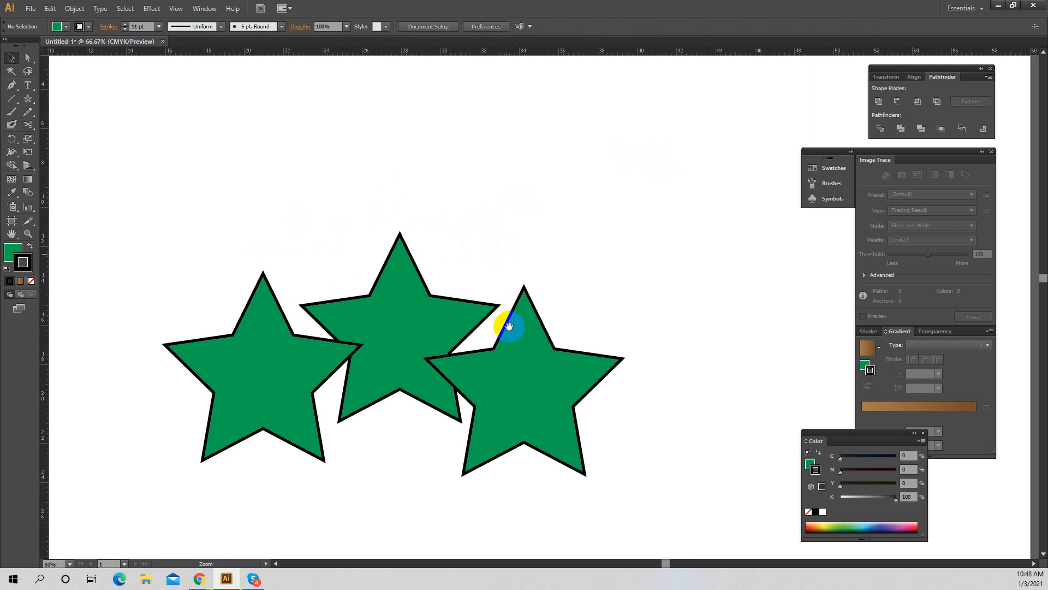
{"action": "left_click_drag", "start_coordinate": [501, 333], "coordinate": [514, 211]}
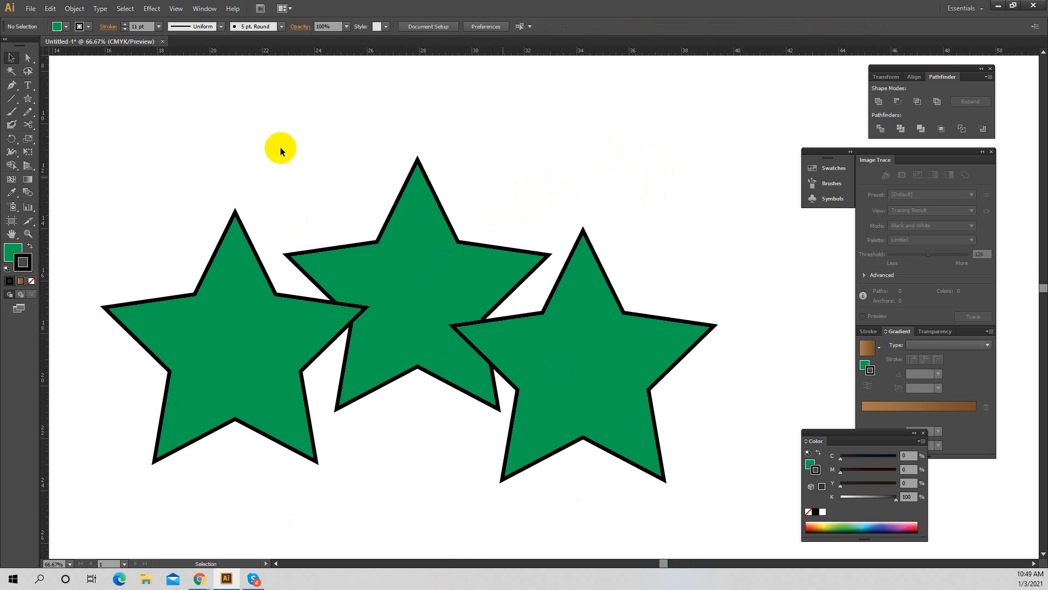
{"action": "left_click_drag", "start_coordinate": [187, 112], "coordinate": [739, 441]}
{"action": "right_click", "coordinate": [486, 345]}
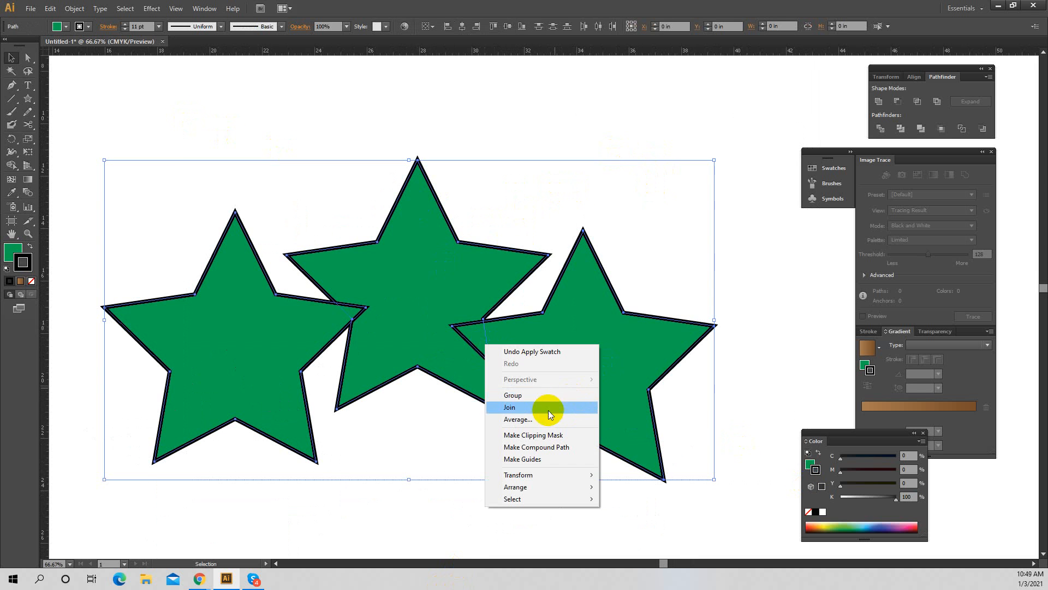
{"action": "left_click", "coordinate": [546, 394]}
{"action": "left_click", "coordinate": [732, 208]}
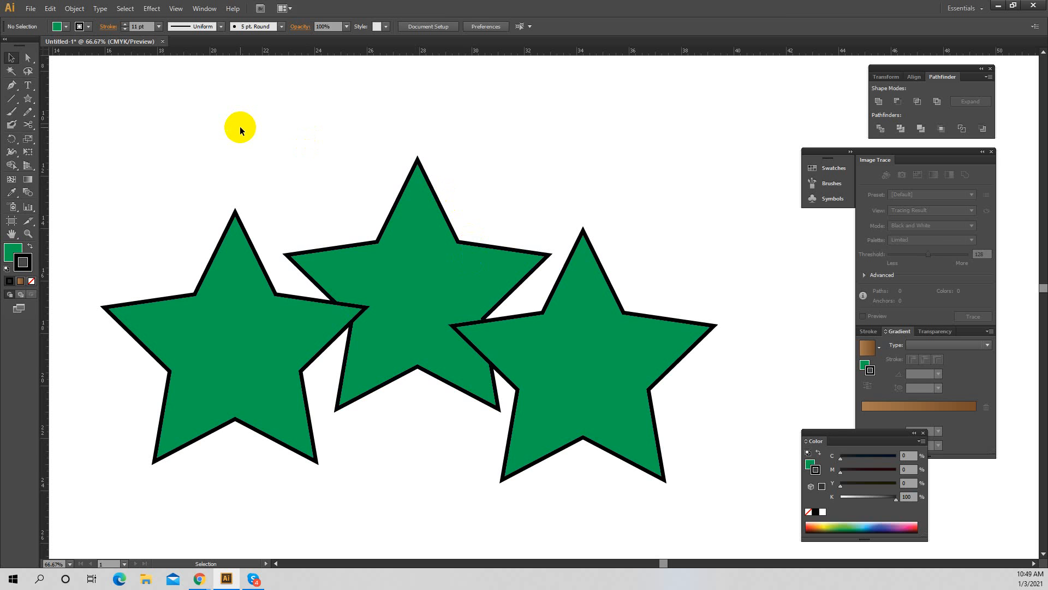
Scale the star group down in stages to about 3 in wide and 1.6 in high, keeping its proportions
{"action": "left_click_drag", "start_coordinate": [191, 140], "coordinate": [603, 395]}
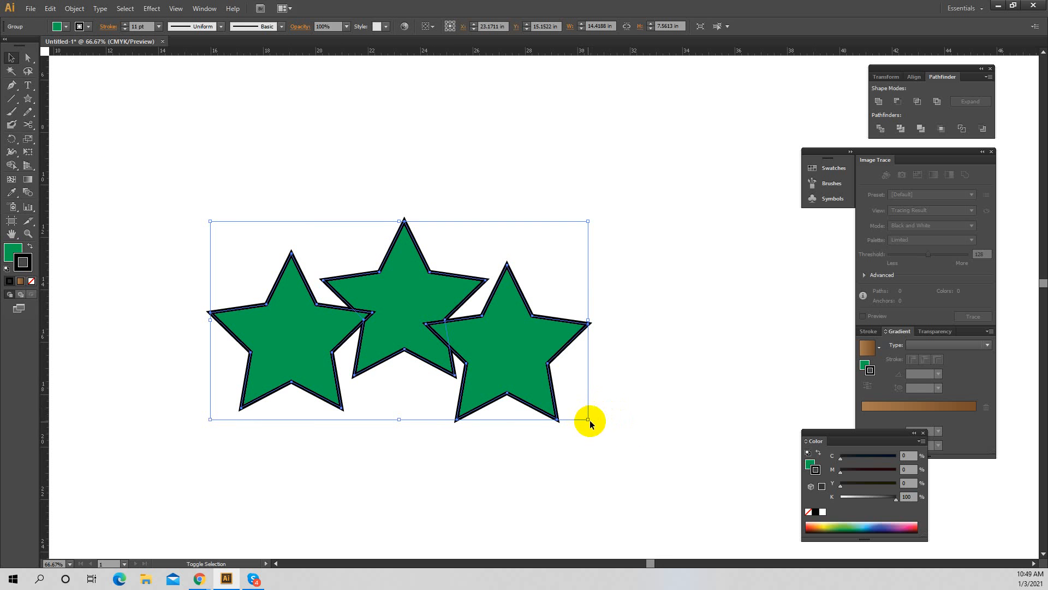
{"action": "left_click_drag", "start_coordinate": [585, 417], "coordinate": [453, 347]}
{"action": "left_click", "coordinate": [393, 306], "text": "ctrl"}
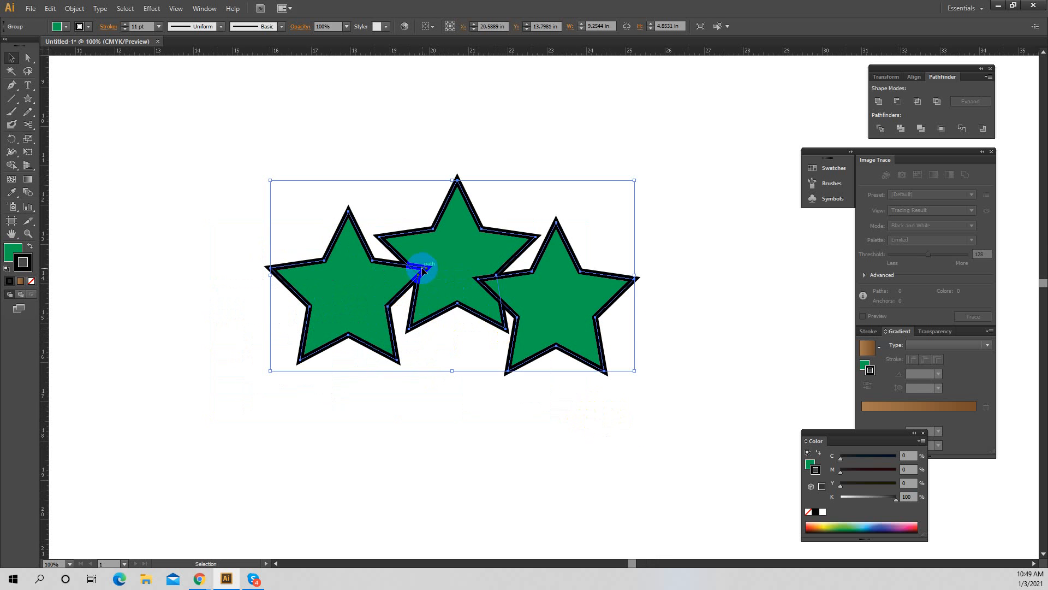
{"action": "left_click_drag", "start_coordinate": [634, 371], "coordinate": [496, 299]}
{"action": "left_click", "coordinate": [417, 247], "text": "ctrl"}
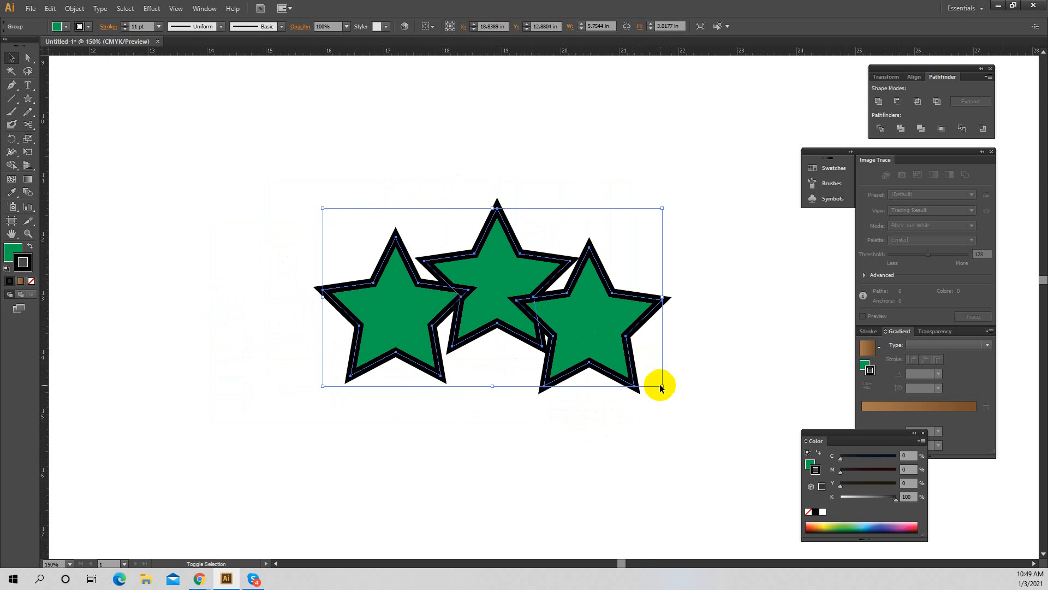
{"action": "left_click_drag", "start_coordinate": [662, 384], "coordinate": [503, 301]}
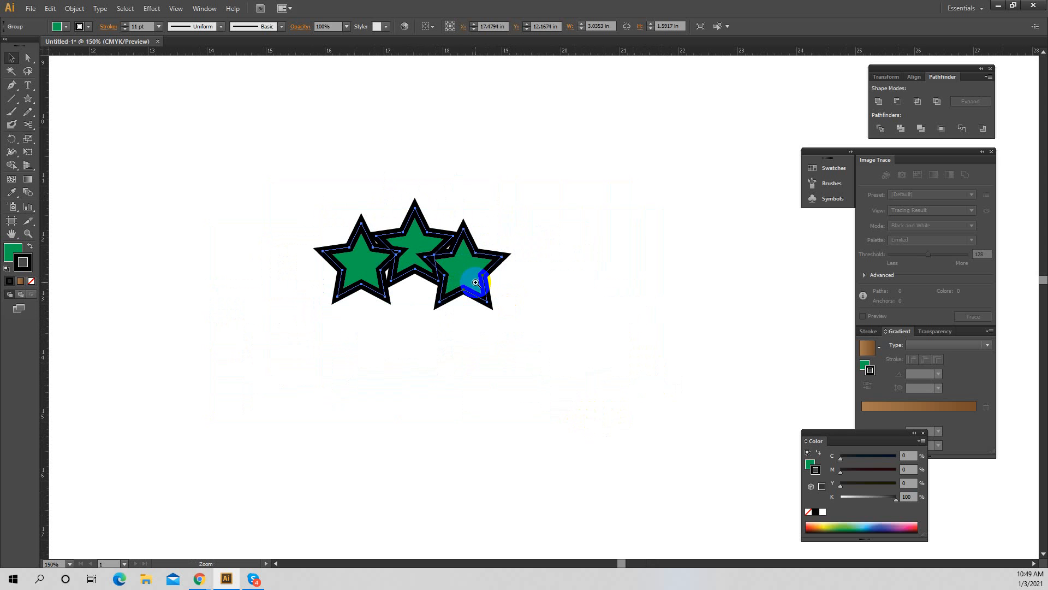
Shrink the star group further until its black outline covers most of the green fill
{"action": "left_click", "coordinate": [476, 281], "text": "ctrl"}
{"action": "left_click", "coordinate": [649, 298]}
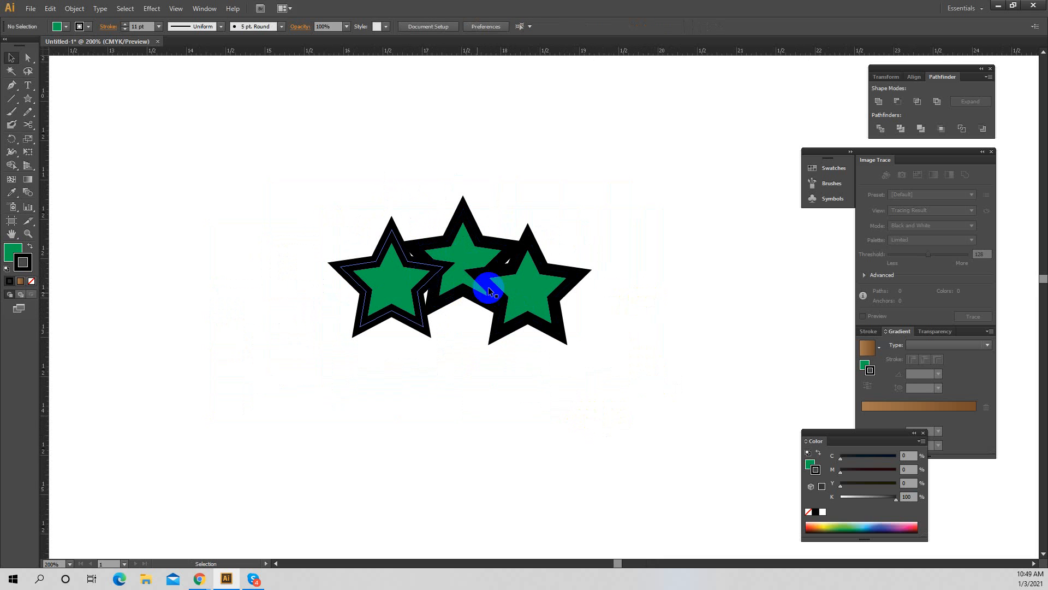
{"action": "left_click", "coordinate": [449, 263]}
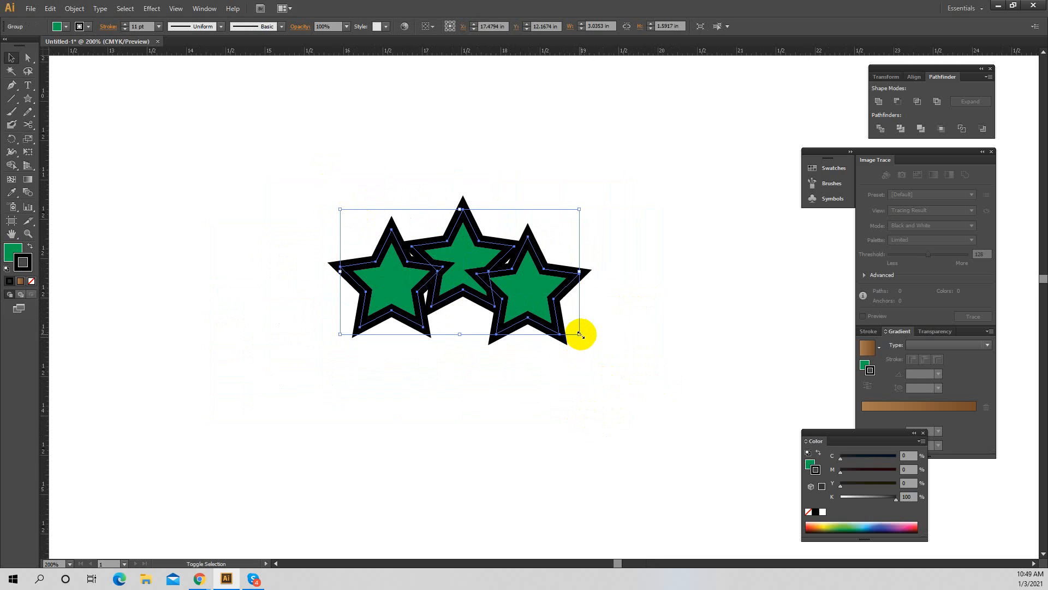
{"action": "left_click_drag", "start_coordinate": [580, 334], "coordinate": [553, 339]}
{"action": "left_click", "coordinate": [611, 382]}
{"action": "key", "text": "ctrl+space"}
{"action": "left_click", "coordinate": [502, 298]}
{"action": "key", "text": "space"}
{"action": "left_click_drag", "start_coordinate": [266, 117], "coordinate": [625, 394]}
{"action": "left_click_drag", "start_coordinate": [570, 342], "coordinate": [482, 296]}
{"action": "left_click", "coordinate": [610, 310]}
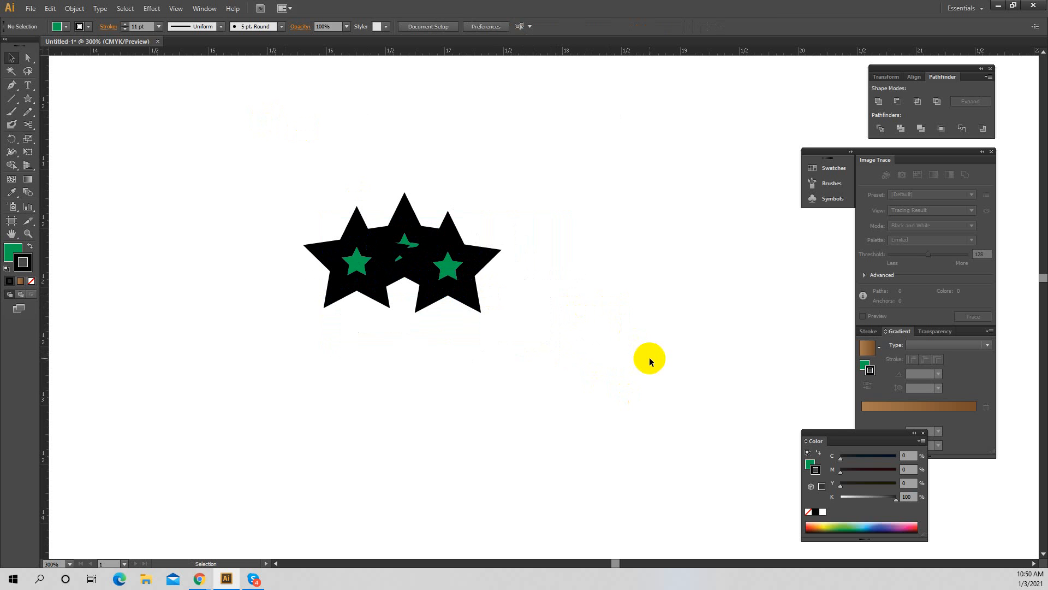
Enlarge the star group to about 17.2 in wide and 9 in high, and leave it selected
{"action": "left_click", "coordinate": [572, 332], "text": "ctrl+alt"}
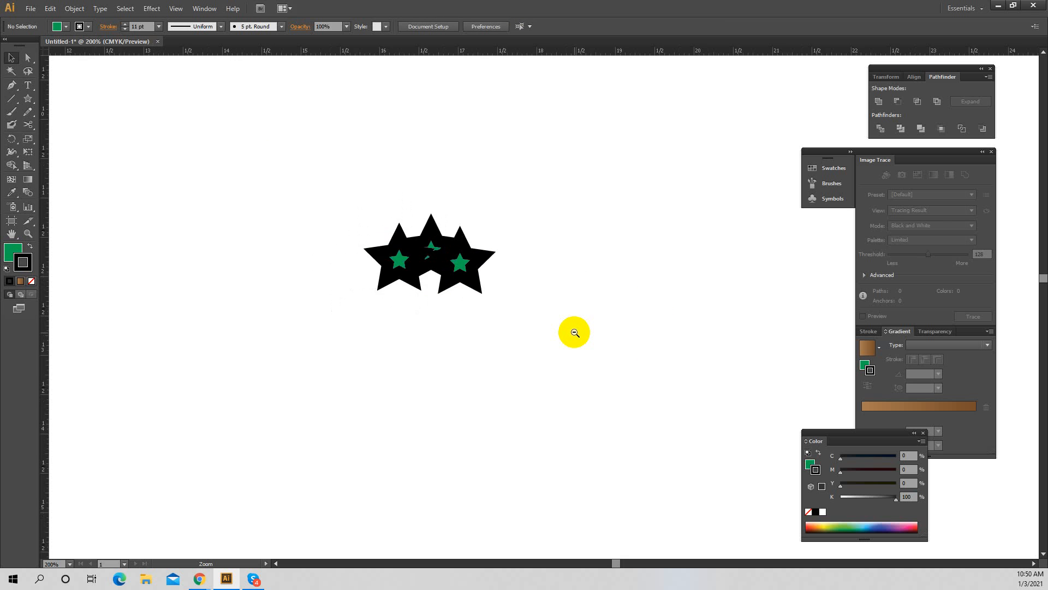
{"action": "left_click", "coordinate": [574, 332], "text": "ctrl+alt"}
{"action": "left_click", "coordinate": [574, 333], "text": "ctrl+alt"}
{"action": "left_click", "coordinate": [574, 332], "text": "ctrl+alt"}
{"action": "left_click_drag", "start_coordinate": [357, 172], "coordinate": [671, 390]}
{"action": "left_click_drag", "start_coordinate": [484, 266], "coordinate": [772, 469]}
{"action": "left_click", "coordinate": [584, 106]}
{"action": "left_click", "coordinate": [701, 346], "text": "ctrl"}
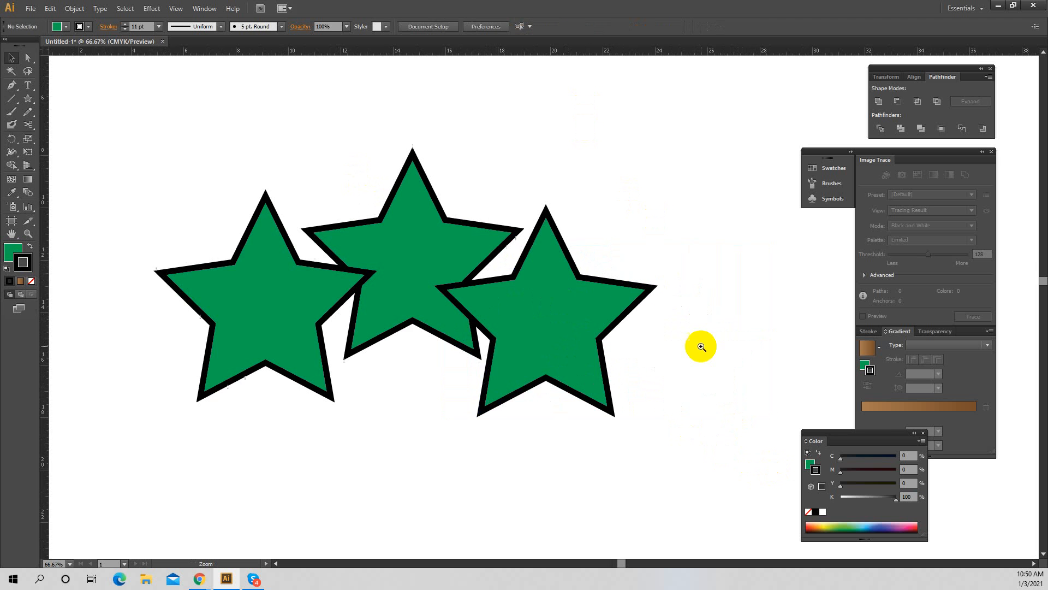
{"action": "left_click", "coordinate": [402, 264], "text": "ctrl"}
{"action": "left_click_drag", "start_coordinate": [191, 96], "coordinate": [749, 476]}
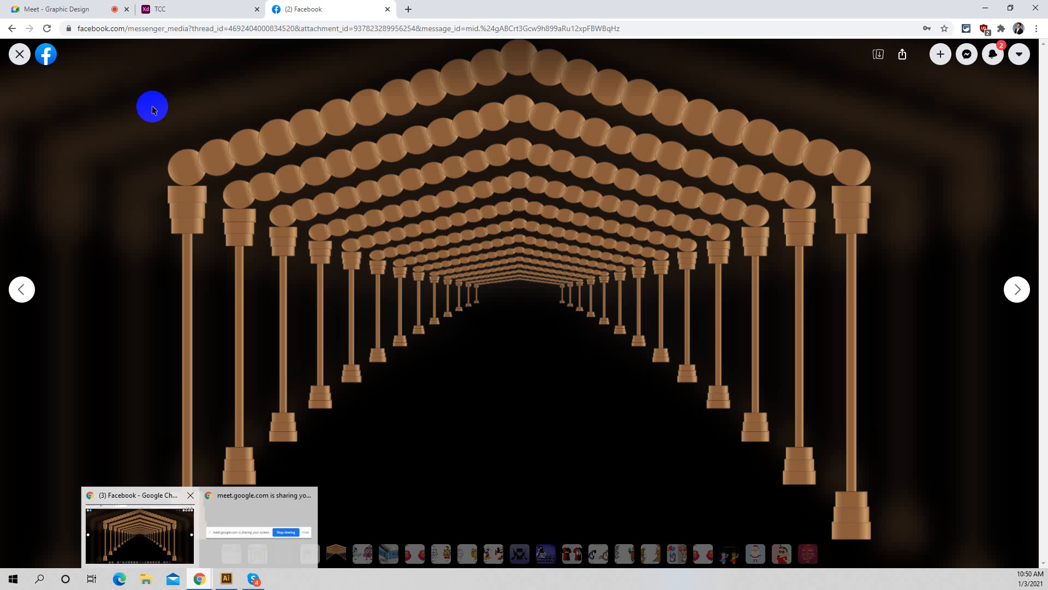
Switch to the Google Meet call in Chrome to admit the waiting participant, and return to Illustrator
{"action": "left_click", "coordinate": [156, 538]}
{"action": "left_click", "coordinate": [120, 6]}
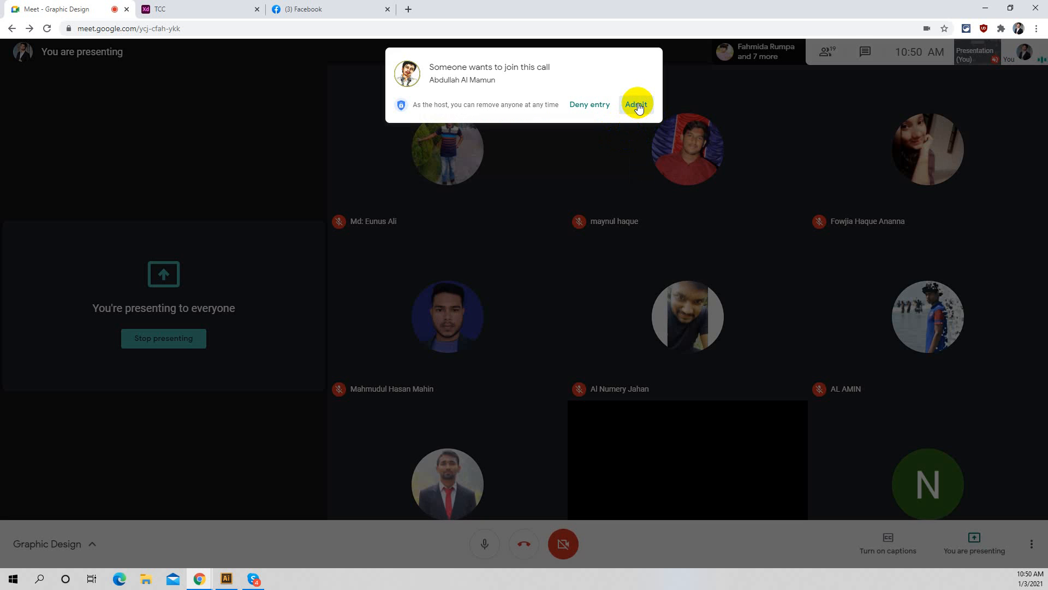
{"action": "left_click", "coordinate": [639, 107]}
{"action": "left_click", "coordinate": [985, 8]}
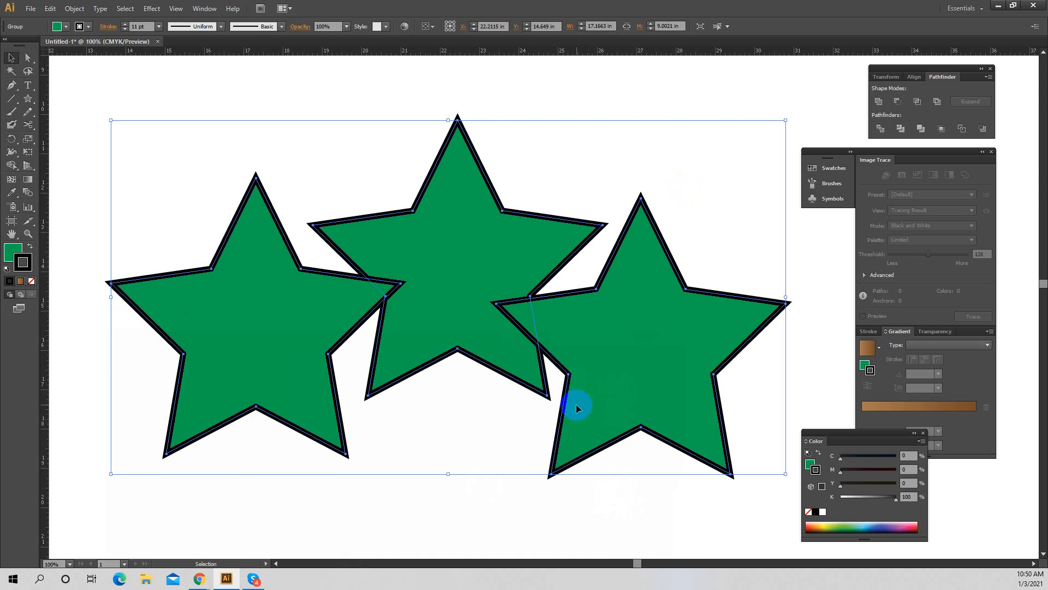
{"action": "key", "text": "ctrl+minus"}
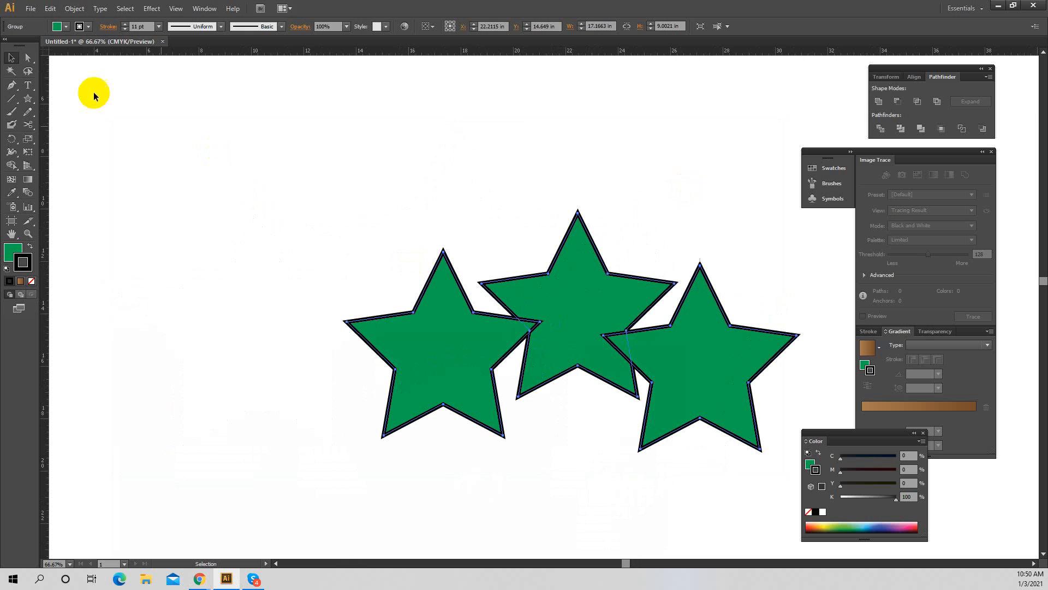
{"action": "left_click", "coordinate": [54, 9]}
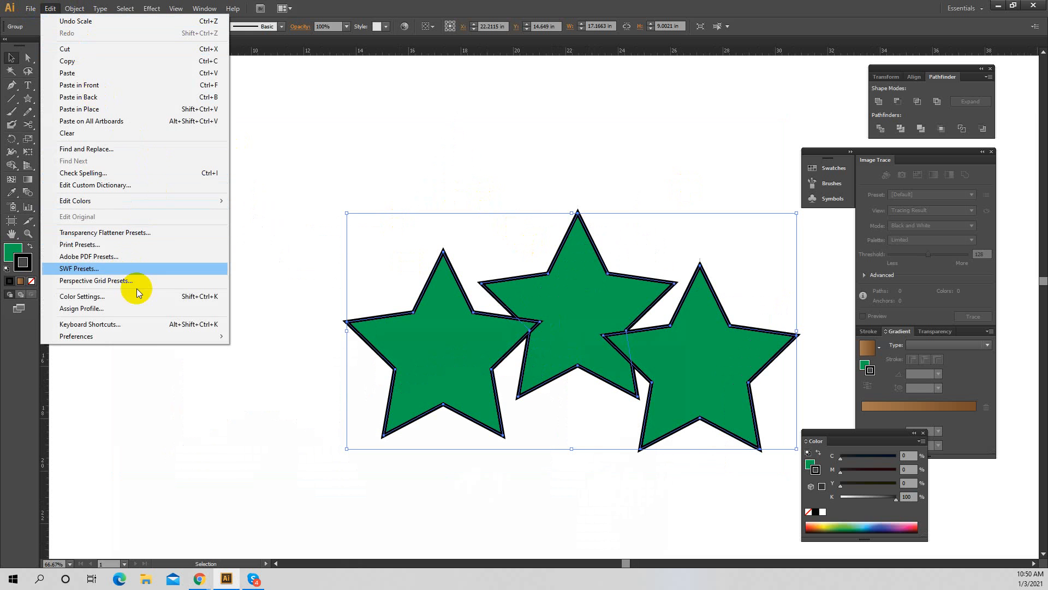
{"action": "mouse_move", "coordinate": [139, 331]}
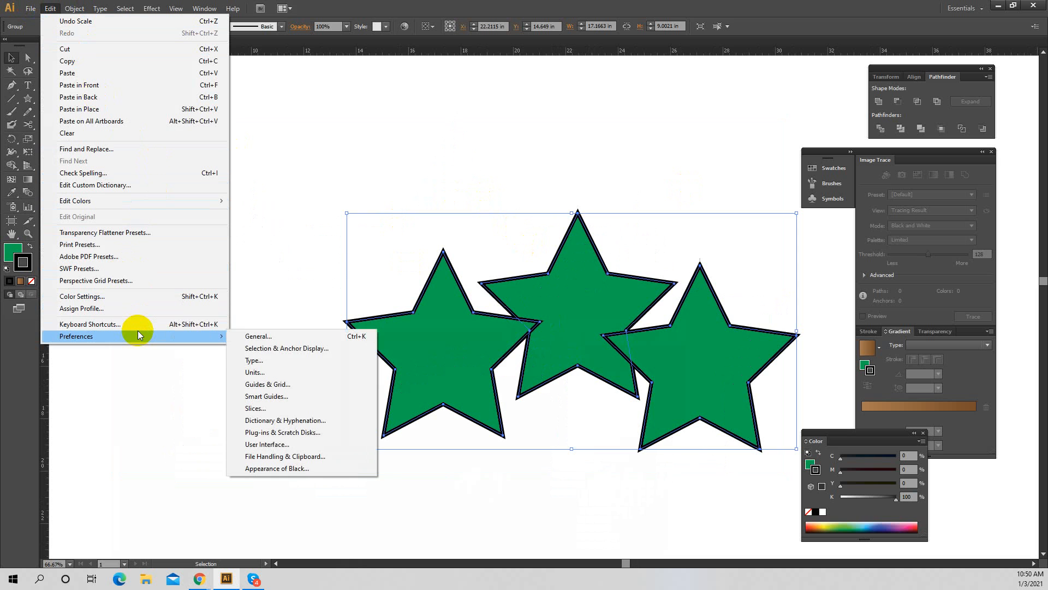
{"action": "left_click", "coordinate": [287, 337]}
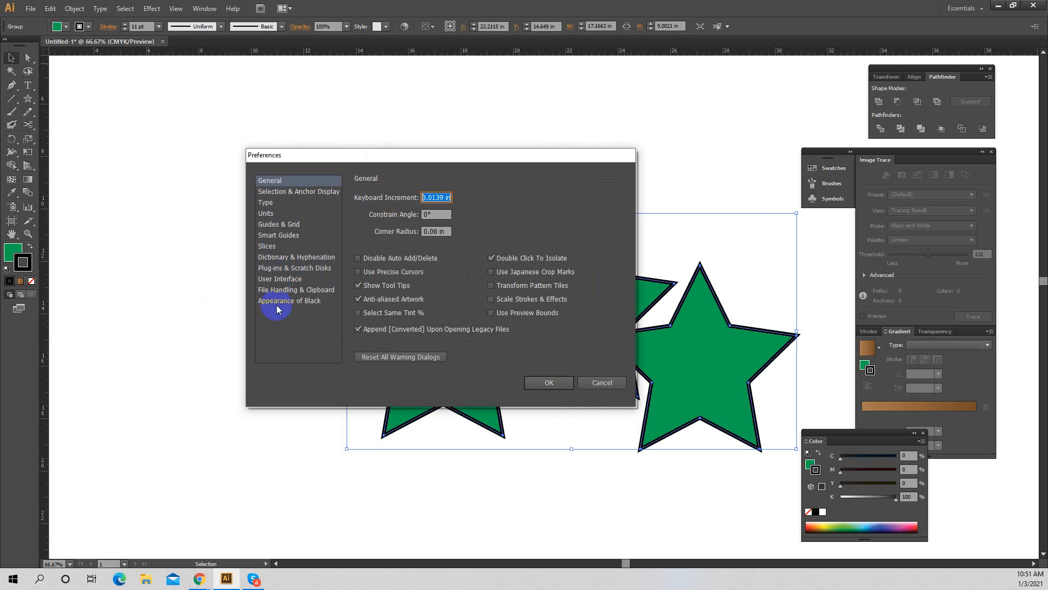
{"action": "left_click", "coordinate": [315, 178]}
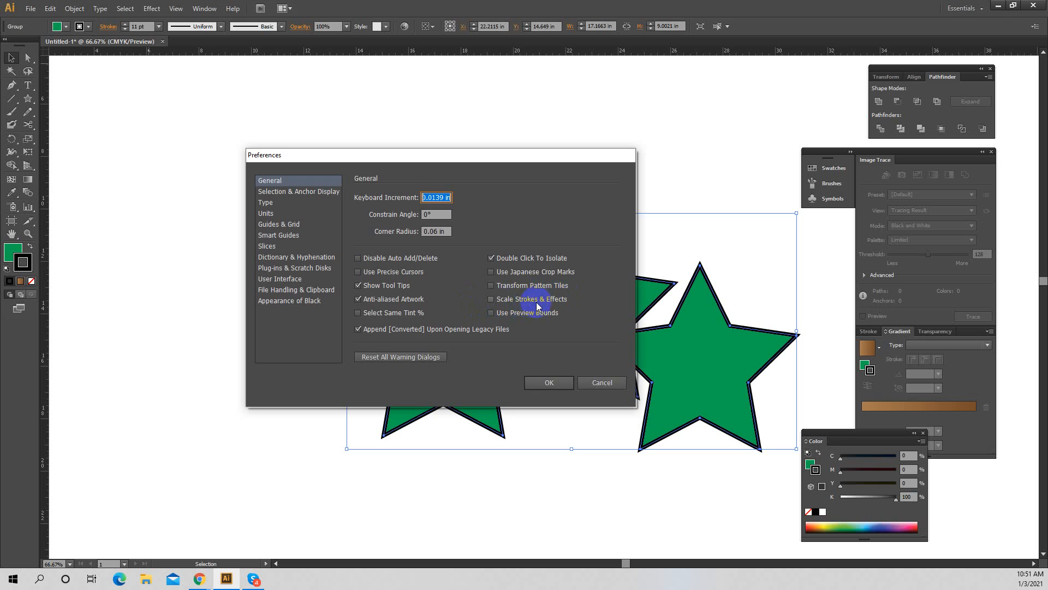
{"action": "left_click", "coordinate": [491, 300]}
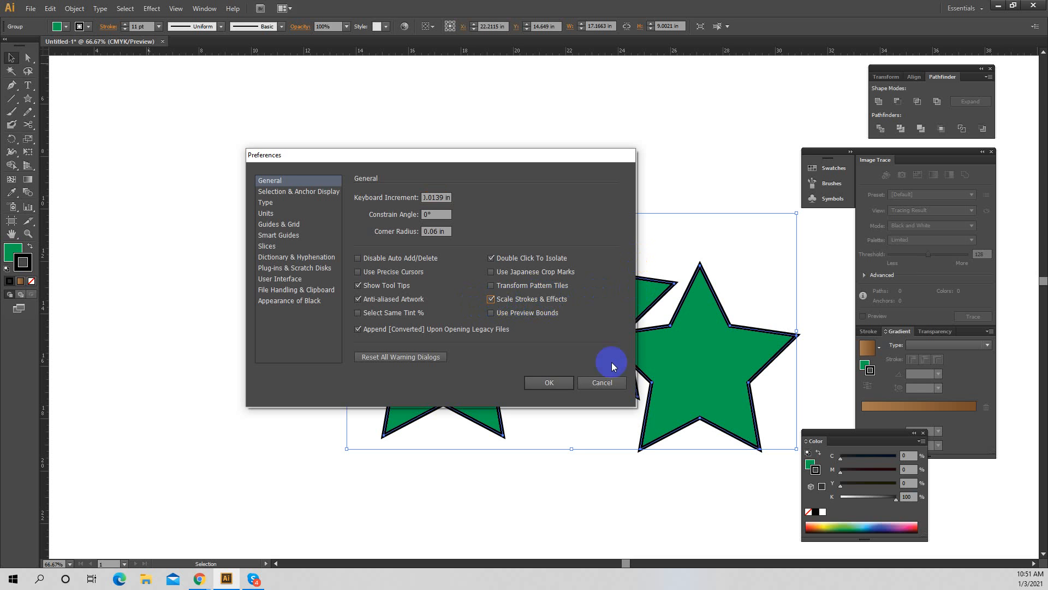
{"action": "left_click", "coordinate": [610, 382]}
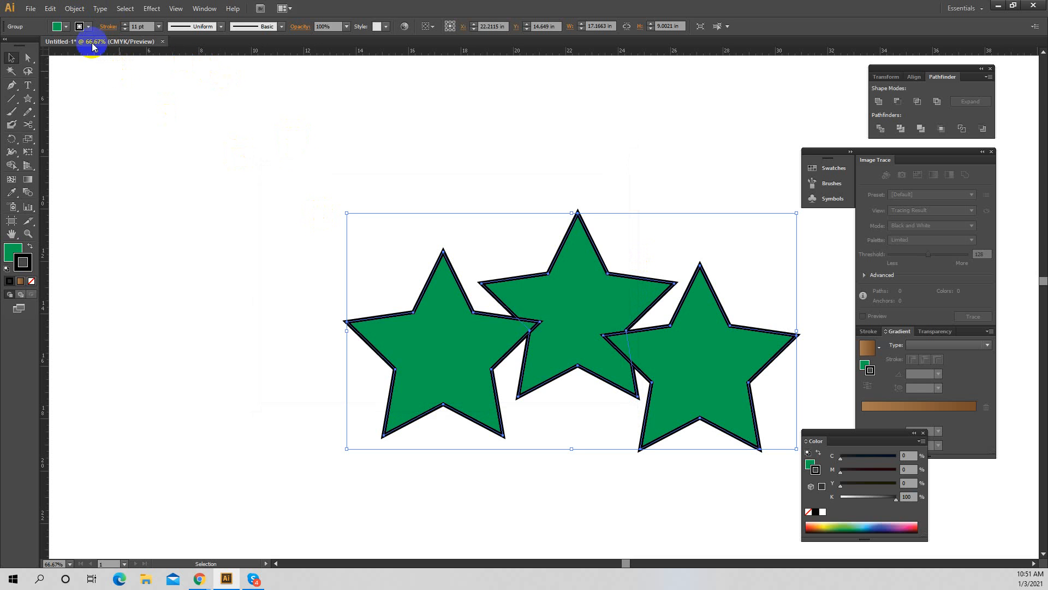
Turn on Scale Strokes & Effects in the General preferences and apply the change
{"action": "left_click", "coordinate": [49, 8]}
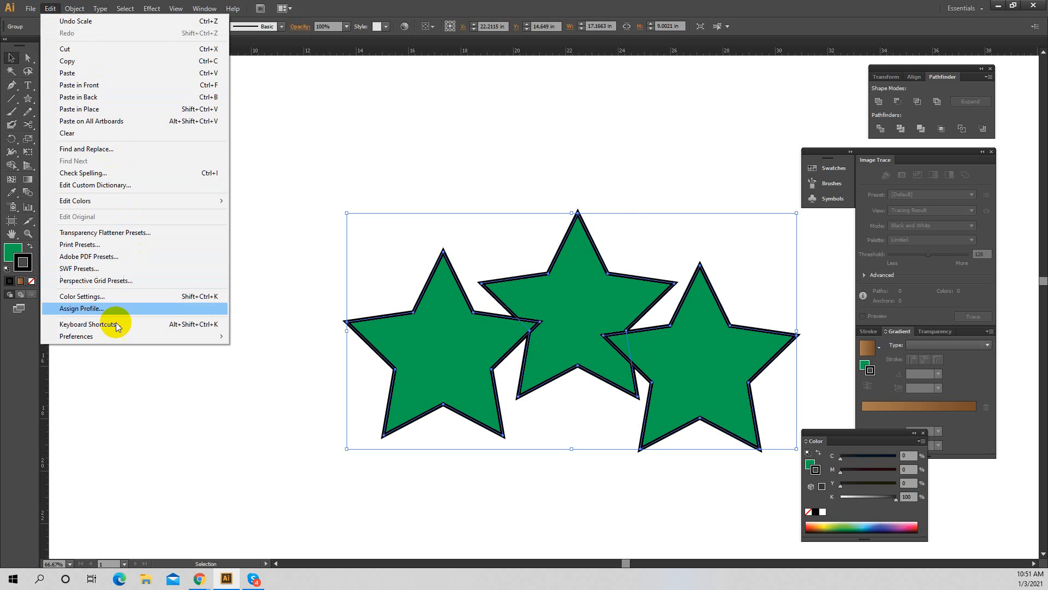
{"action": "mouse_move", "coordinate": [106, 339]}
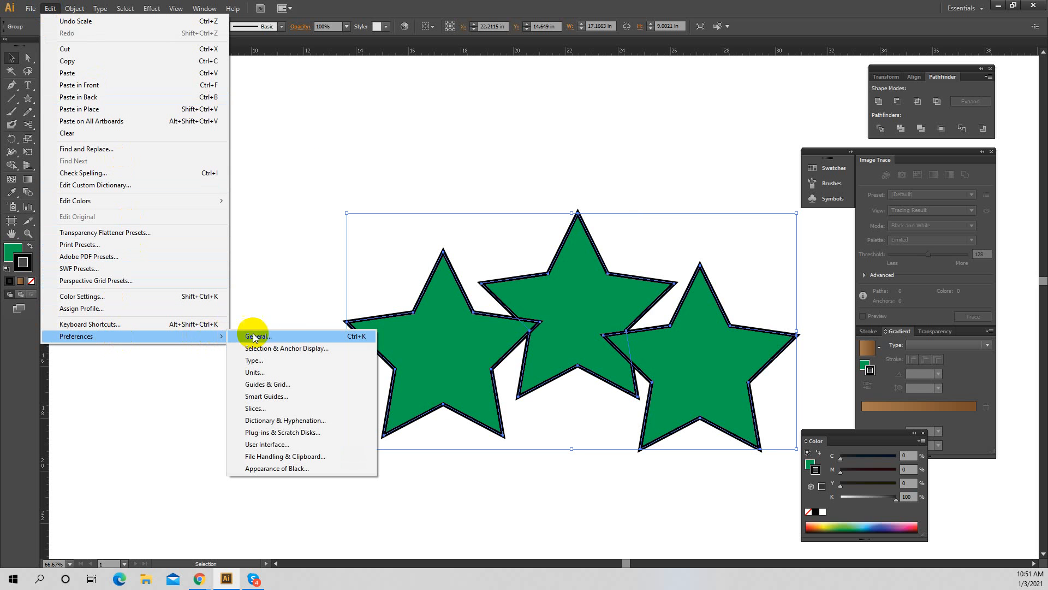
{"action": "left_click", "coordinate": [322, 334]}
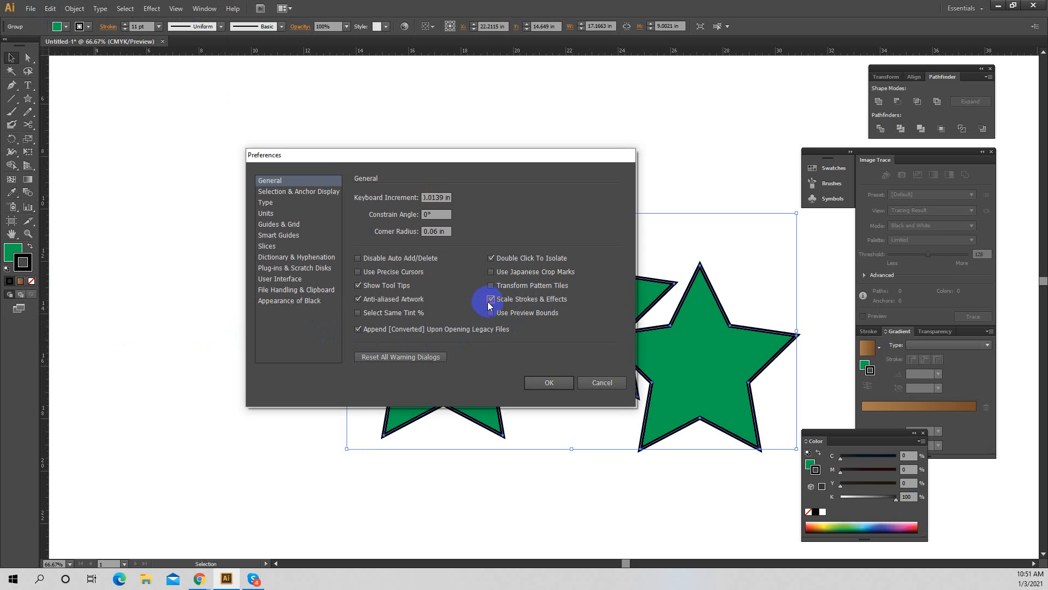
{"action": "left_click", "coordinate": [548, 384]}
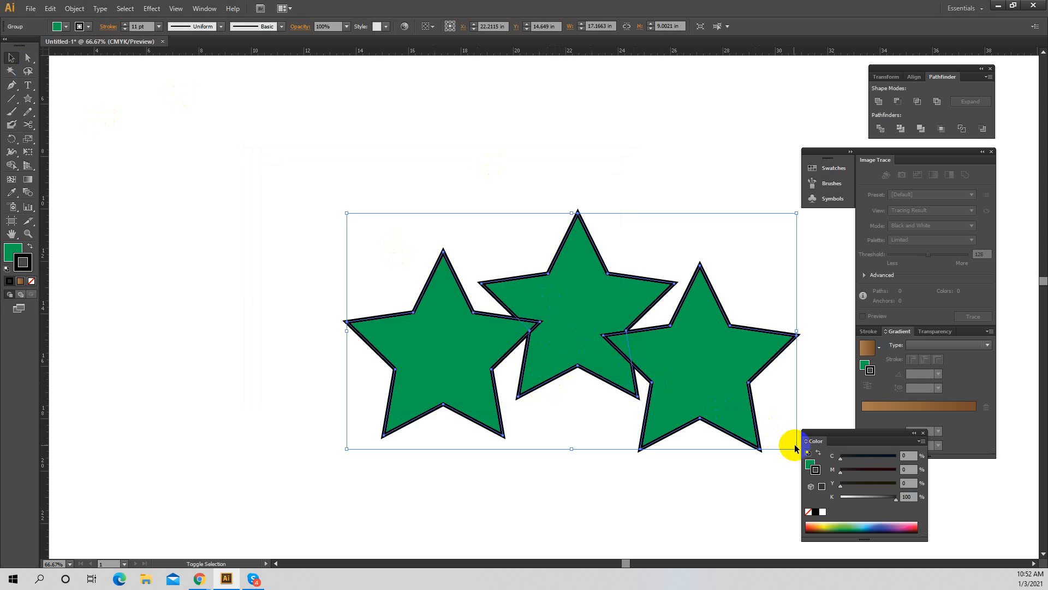
Scale the star group down in two stages to about 3.6 in wide and 1.9 in high, keeping its proportions
{"action": "left_click_drag", "start_coordinate": [796, 448], "coordinate": [570, 330]}
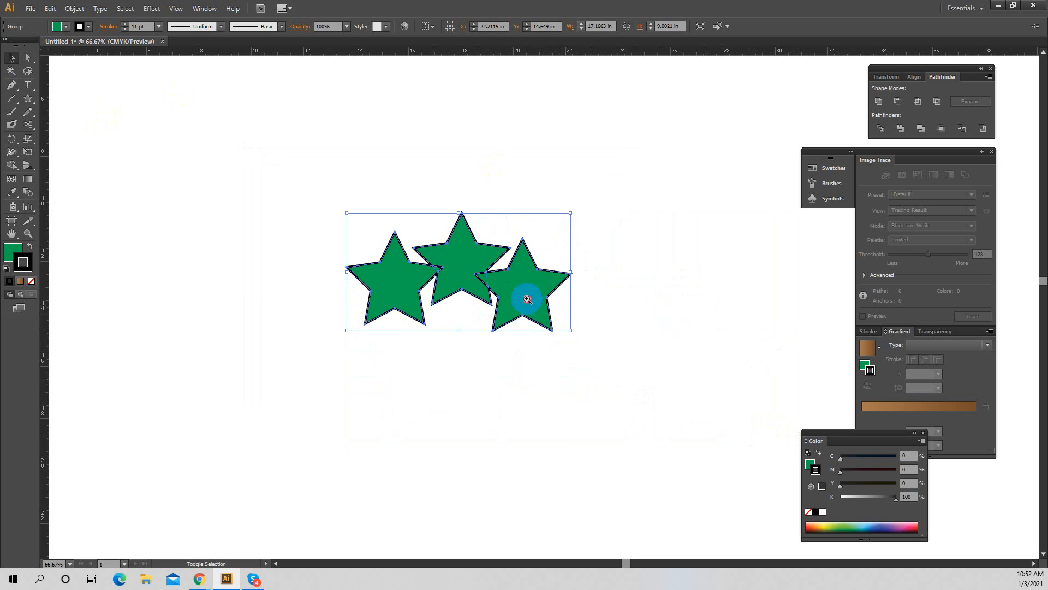
{"action": "left_click", "coordinate": [527, 300]}
{"action": "left_click", "coordinate": [533, 302]}
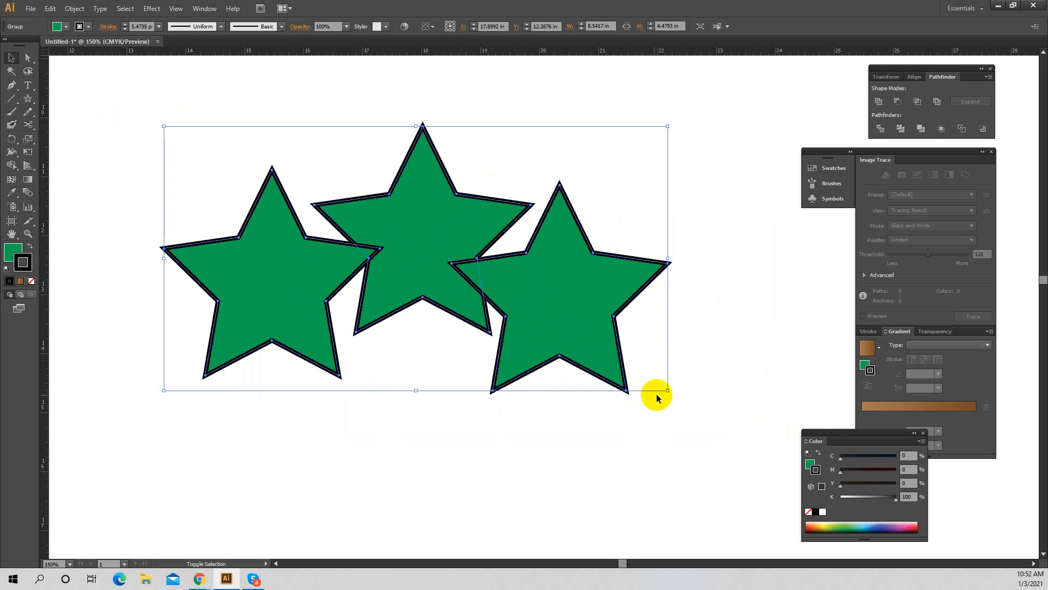
{"action": "left_click_drag", "start_coordinate": [666, 391], "coordinate": [320, 206]}
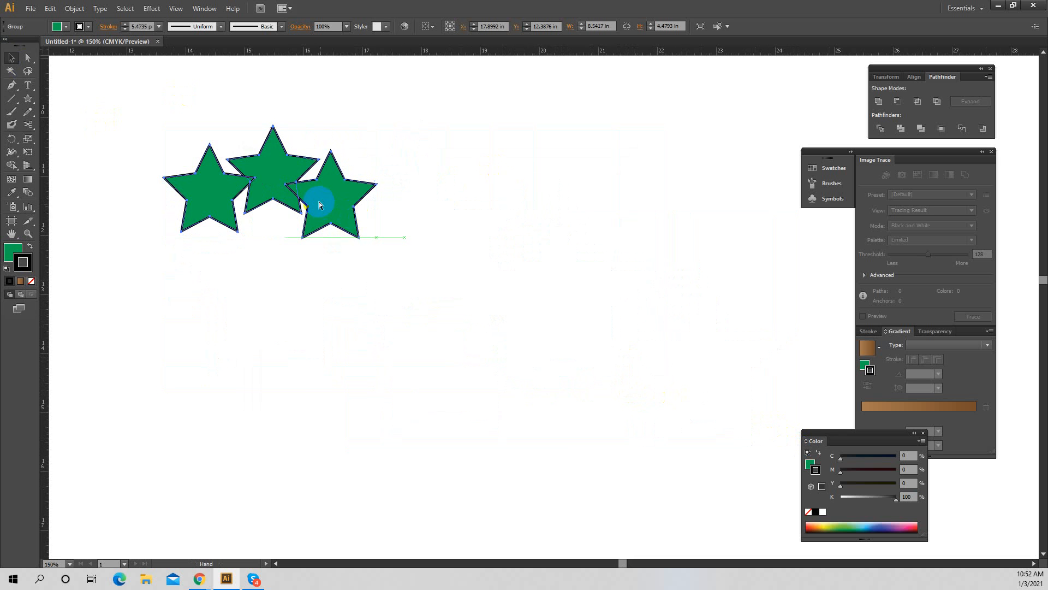
{"action": "left_click", "coordinate": [320, 202]}
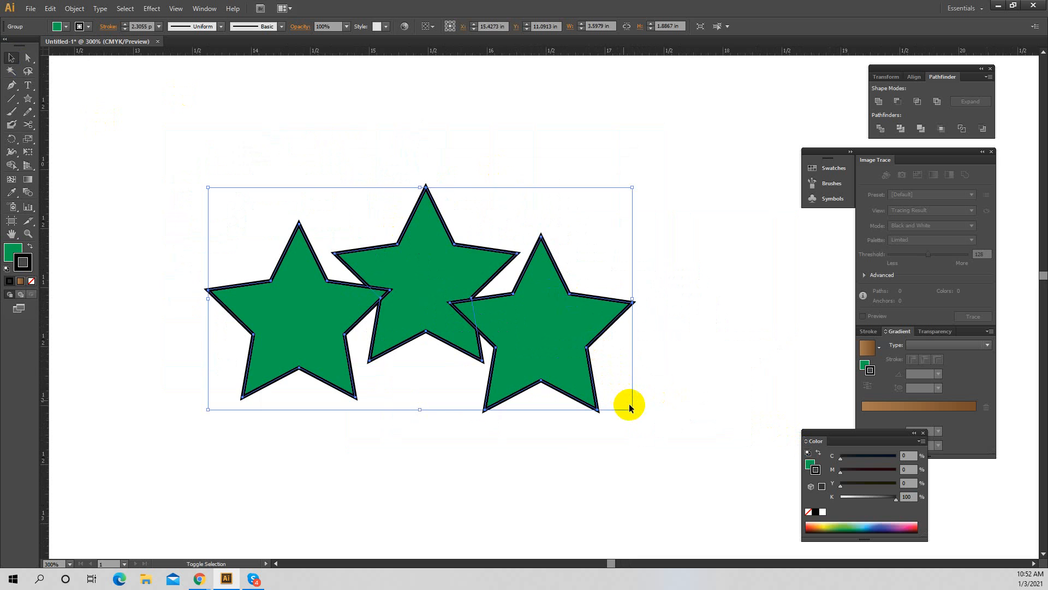
Shrink the star group further in two stages to about 0.33 in wide and 0.17 in high, and deselect it
{"action": "left_click_drag", "start_coordinate": [632, 410], "coordinate": [358, 262]}
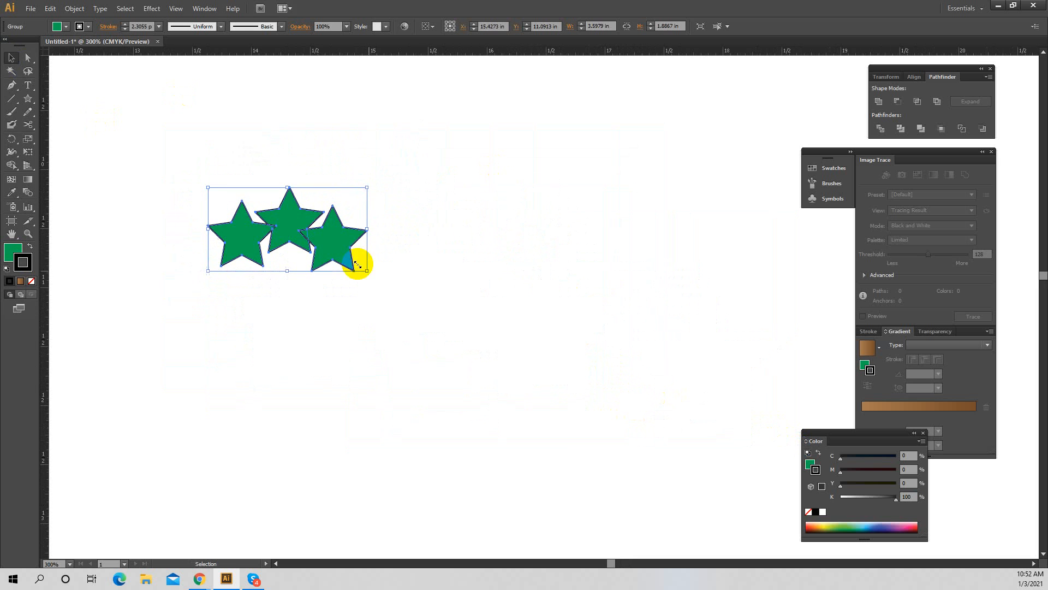
{"action": "left_click", "coordinate": [344, 240]}
{"action": "left_click", "coordinate": [501, 282]}
{"action": "left_click", "coordinate": [685, 412]}
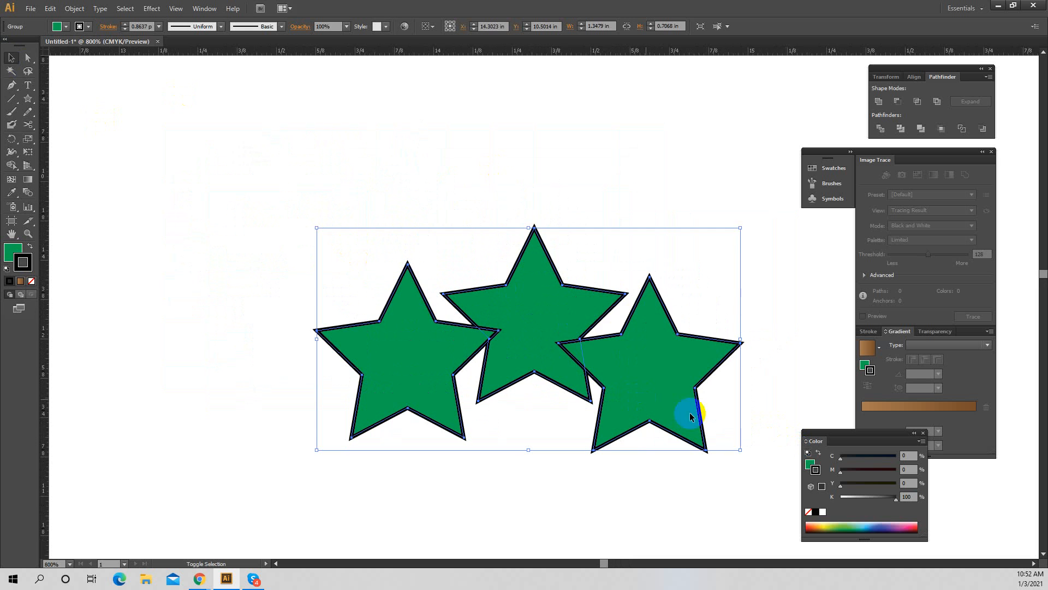
{"action": "left_click_drag", "start_coordinate": [739, 449], "coordinate": [421, 283]}
{"action": "left_click", "coordinate": [483, 299]}
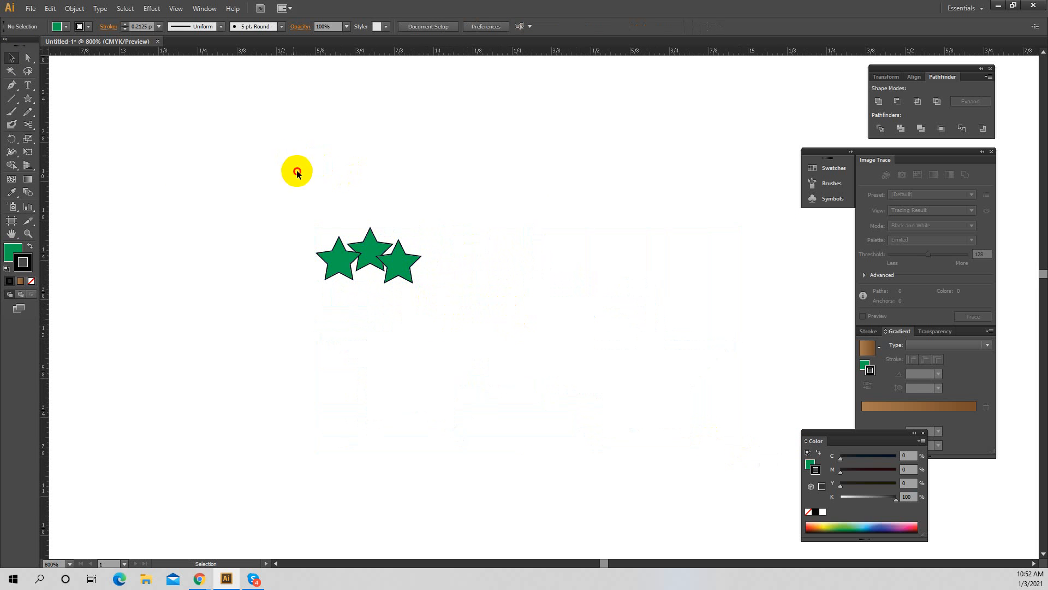
Reduce the star group proportionally to about 0.13 in wide and 0.07 in high, deselect it, and inspect its outline up close
{"action": "left_click_drag", "start_coordinate": [289, 156], "coordinate": [575, 387]}
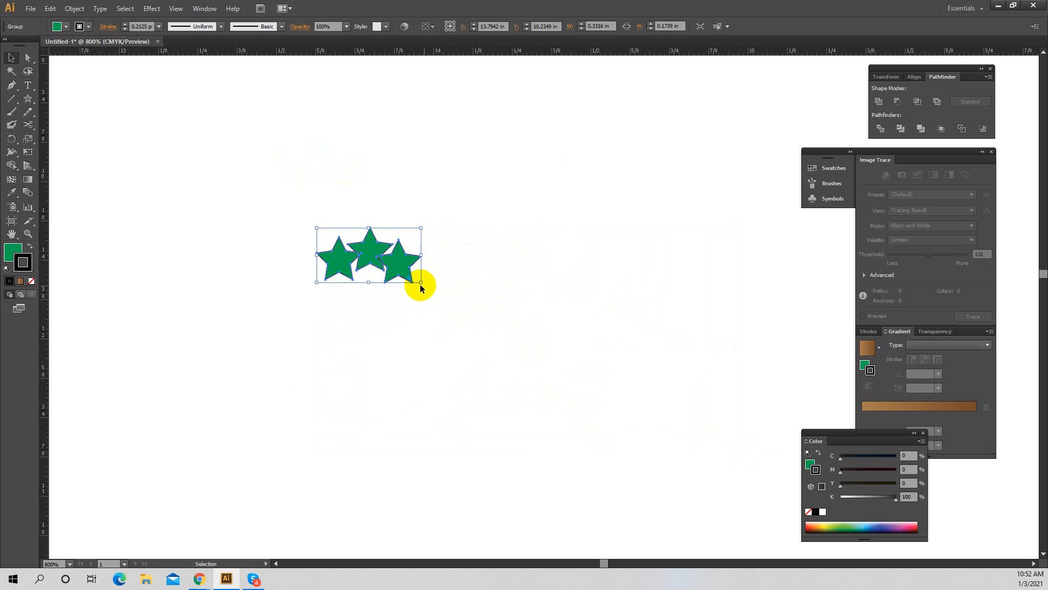
{"action": "left_click_drag", "start_coordinate": [425, 285], "coordinate": [357, 248]}
{"action": "left_click", "coordinate": [398, 247]}
{"action": "left_click", "coordinate": [353, 241]}
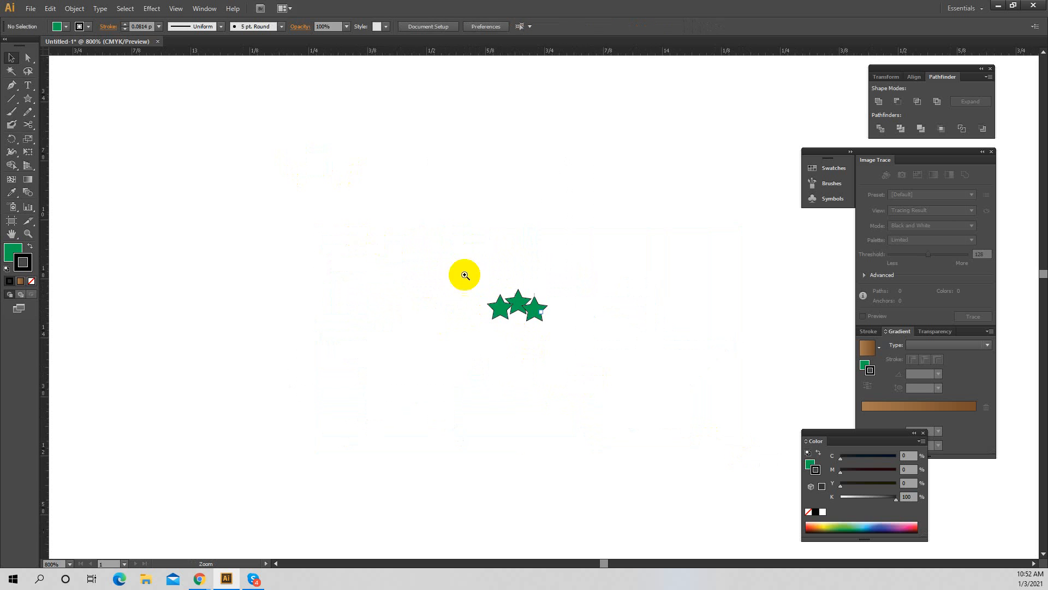
{"action": "left_click", "coordinate": [534, 310]}
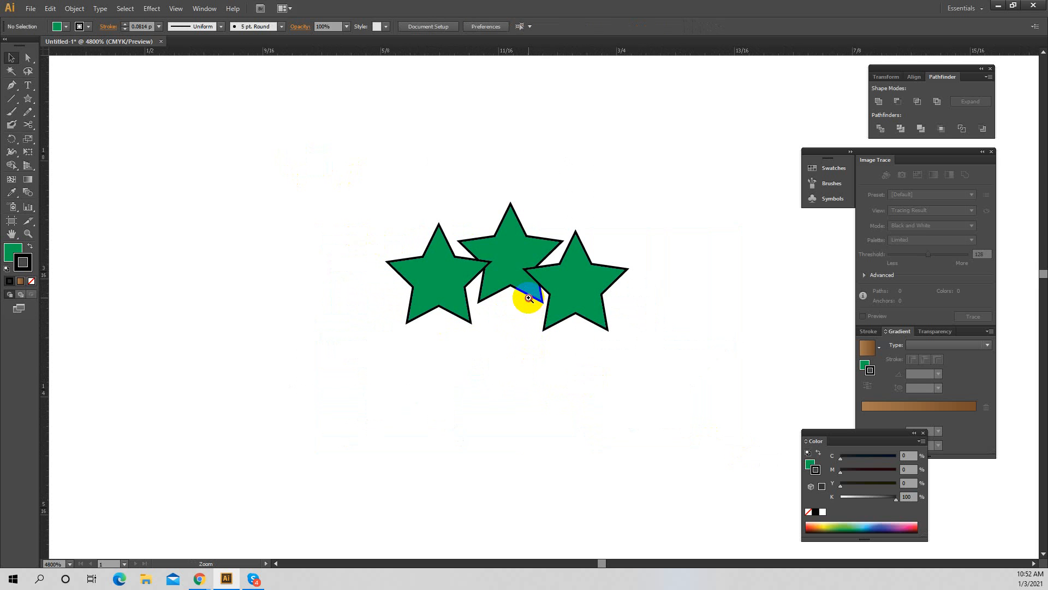
{"action": "left_click", "coordinate": [421, 281], "text": "alt"}
{"action": "left_click", "coordinate": [421, 281], "text": "ctrl+alt"}
{"action": "left_click", "coordinate": [421, 281], "text": "ctrl+alt"}
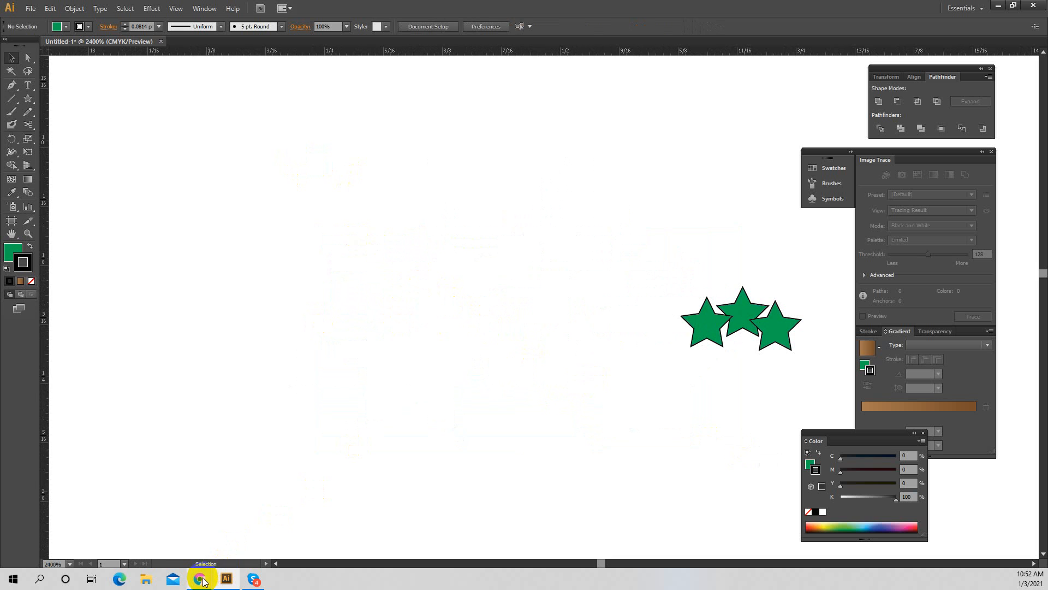
Switch to the Google Meet call in Chrome to check it, and return to Illustrator
{"action": "mouse_move", "coordinate": [200, 577]}
{"action": "left_click", "coordinate": [165, 525]}
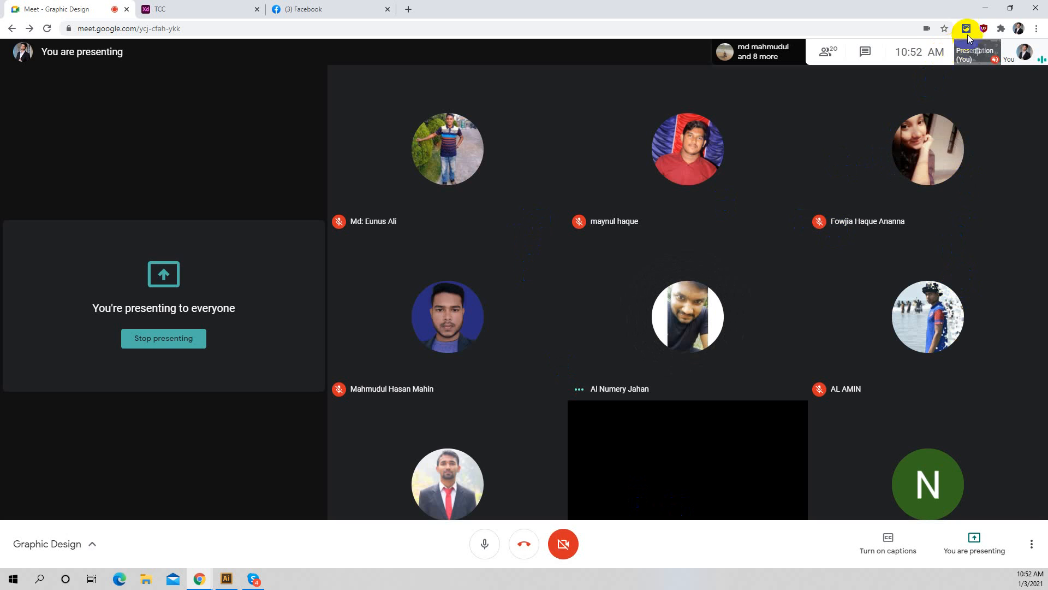
{"action": "left_click", "coordinate": [985, 7]}
Select the tiny star group and delete it
{"action": "left_click", "coordinate": [781, 338]}
{"action": "left_click_drag", "start_coordinate": [780, 338], "coordinate": [620, 338]}
{"action": "left_click", "coordinate": [648, 211]}
{"action": "left_click_drag", "start_coordinate": [536, 254], "coordinate": [666, 295]}
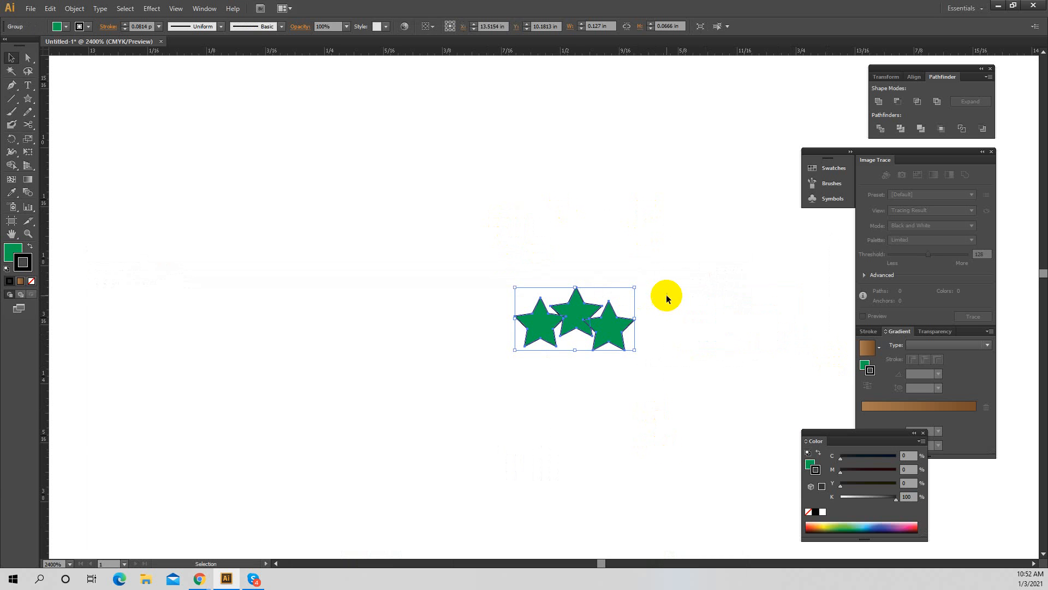
{"action": "key", "text": "Delete"}
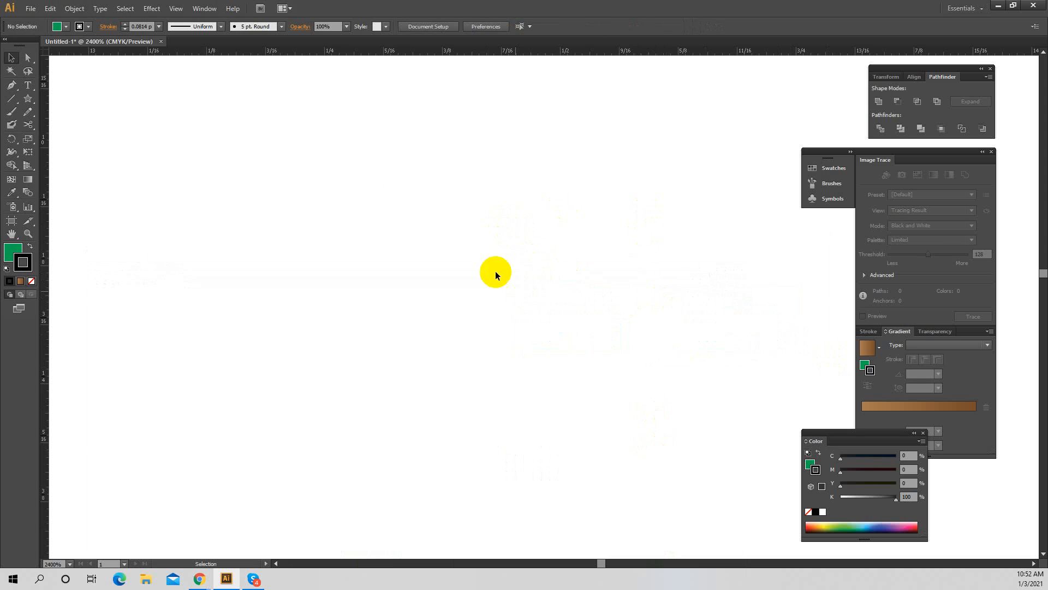
Review the Scale Strokes & Effects option in the General preferences, and close the dialog without changes
{"action": "left_click", "coordinate": [49, 9]}
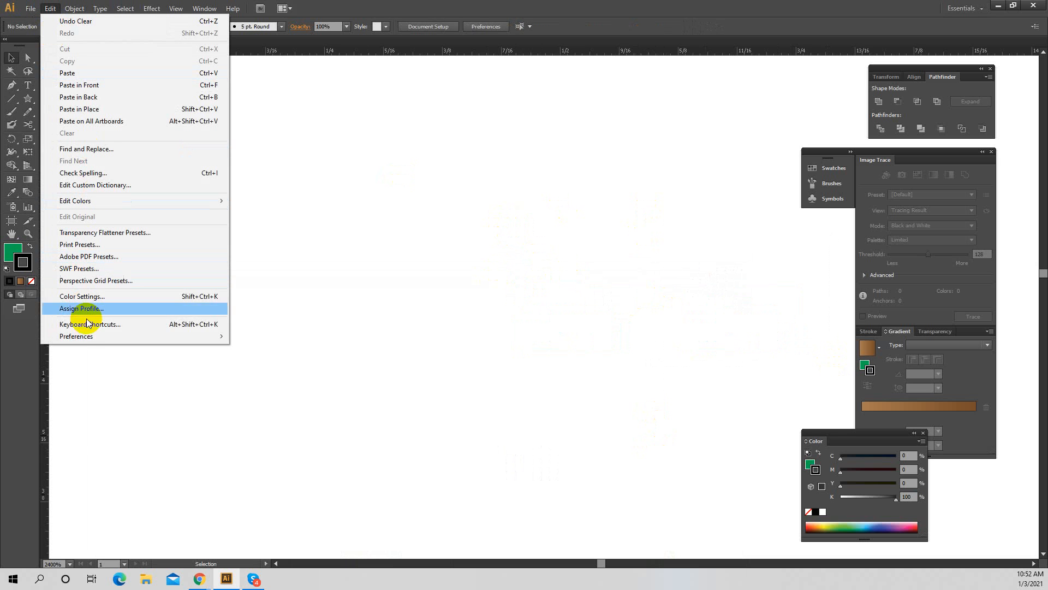
{"action": "mouse_move", "coordinate": [82, 334]}
{"action": "left_click", "coordinate": [295, 336]}
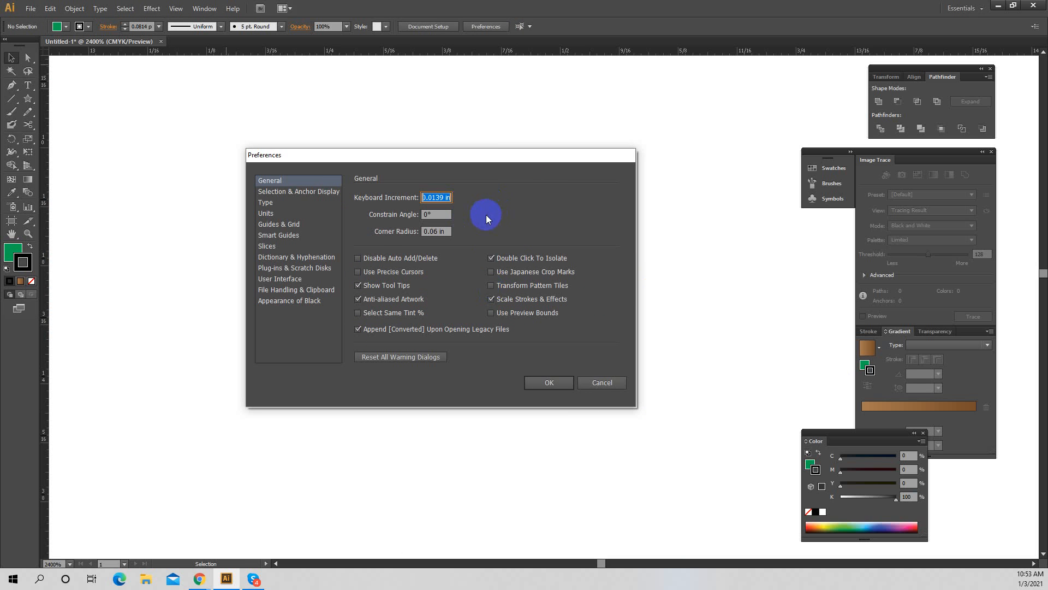
{"action": "left_click", "coordinate": [601, 382]}
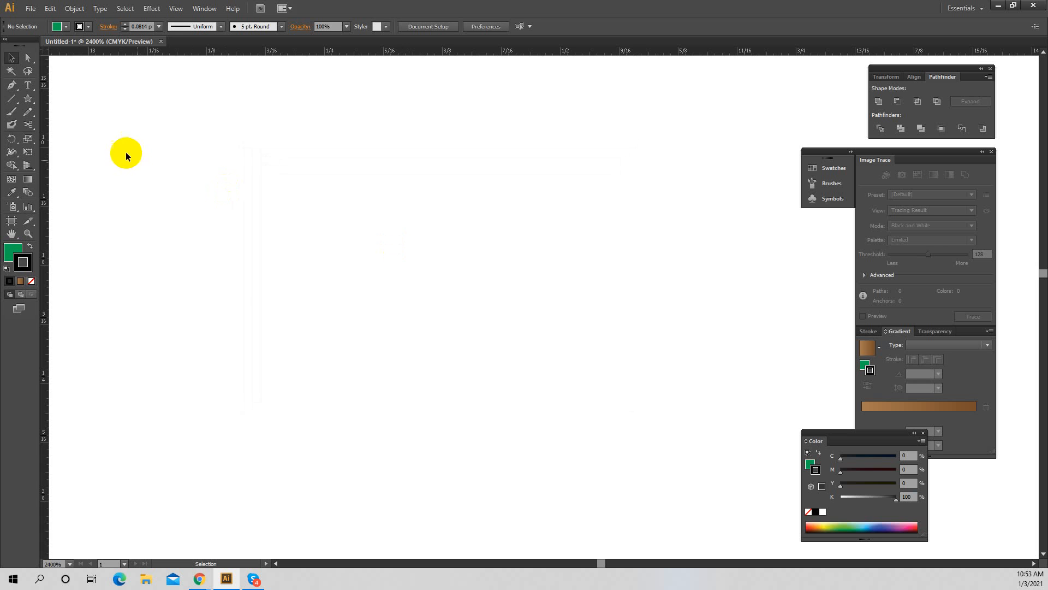
Move the complete brown arched colonnade group from the pasteboard onto the white artboard, centred at about X 23.8 in and Y 23.1 in
{"action": "key", "text": "ctrl+alt+space"}
{"action": "left_click", "coordinate": [549, 256], "text": "ctrl+alt"}
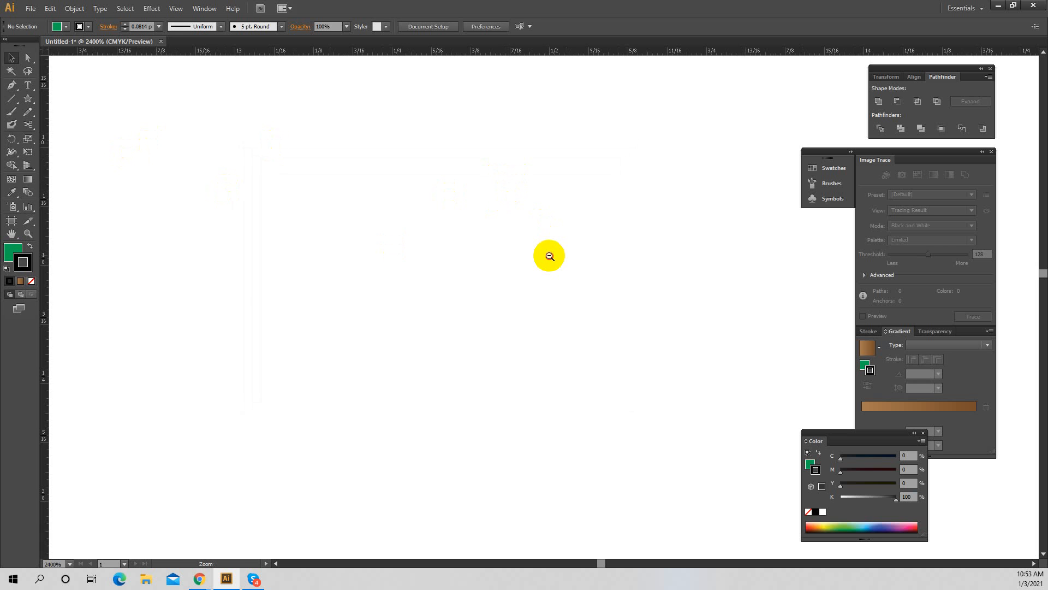
{"action": "left_click", "coordinate": [557, 259], "text": "ctrl+alt"}
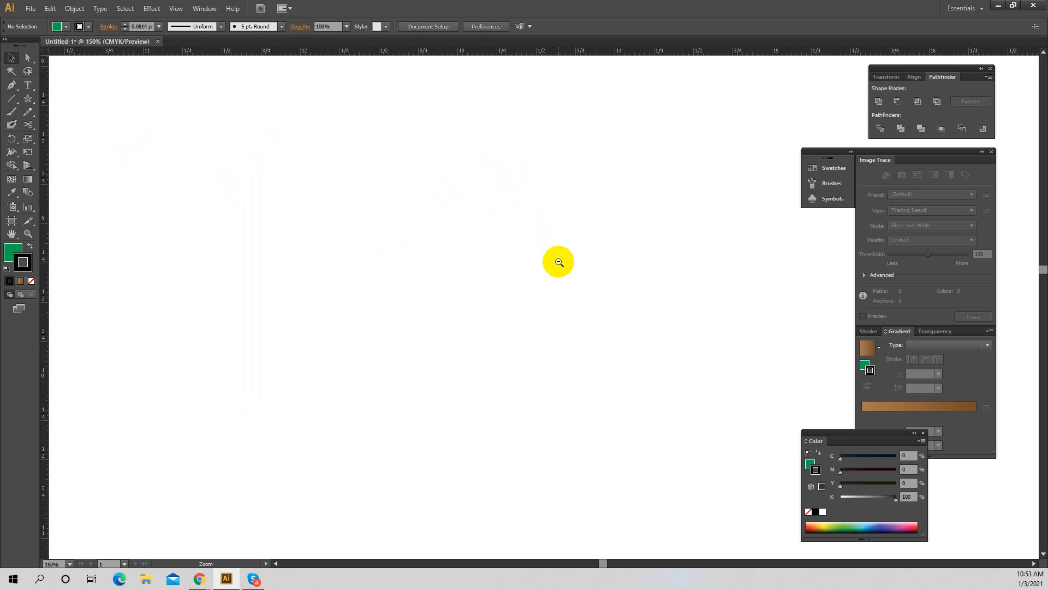
{"action": "left_click", "coordinate": [558, 266], "text": "ctrl+alt"}
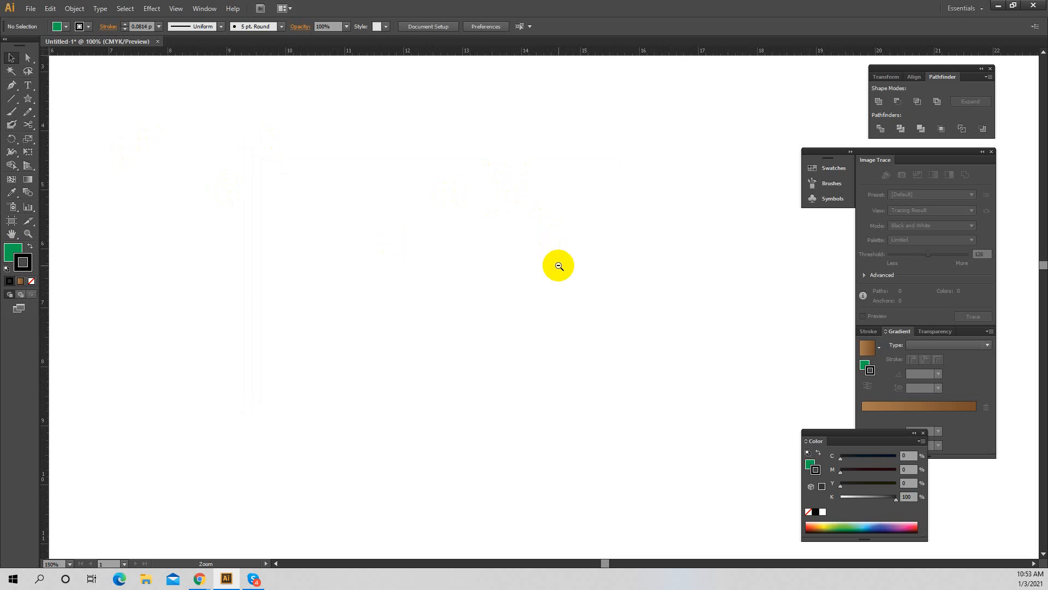
{"action": "left_click", "coordinate": [558, 267], "text": "ctrl+alt"}
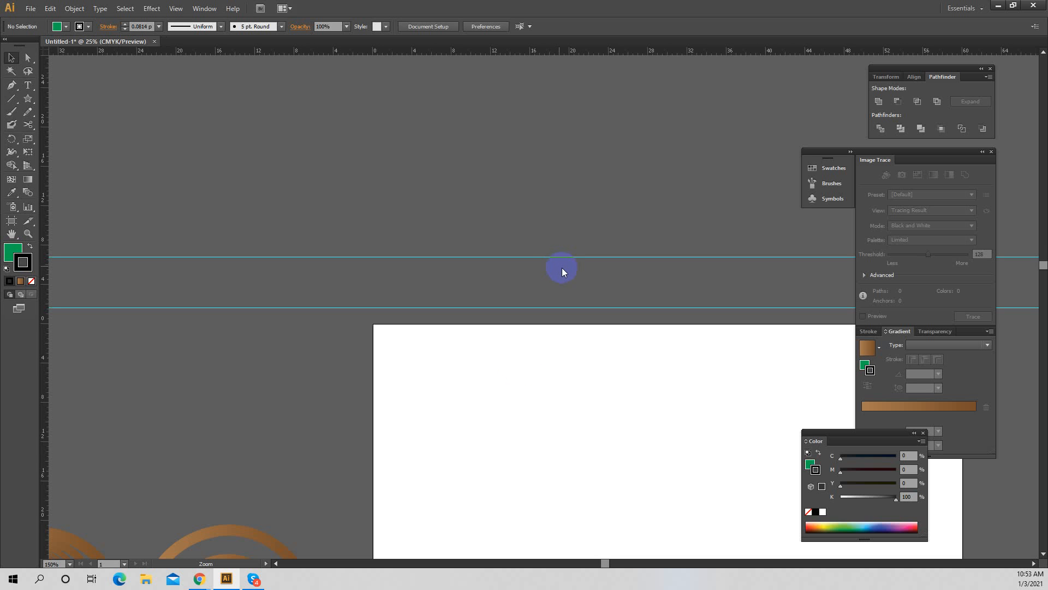
{"action": "key", "text": "alt+space"}
{"action": "left_click", "coordinate": [207, 241]}
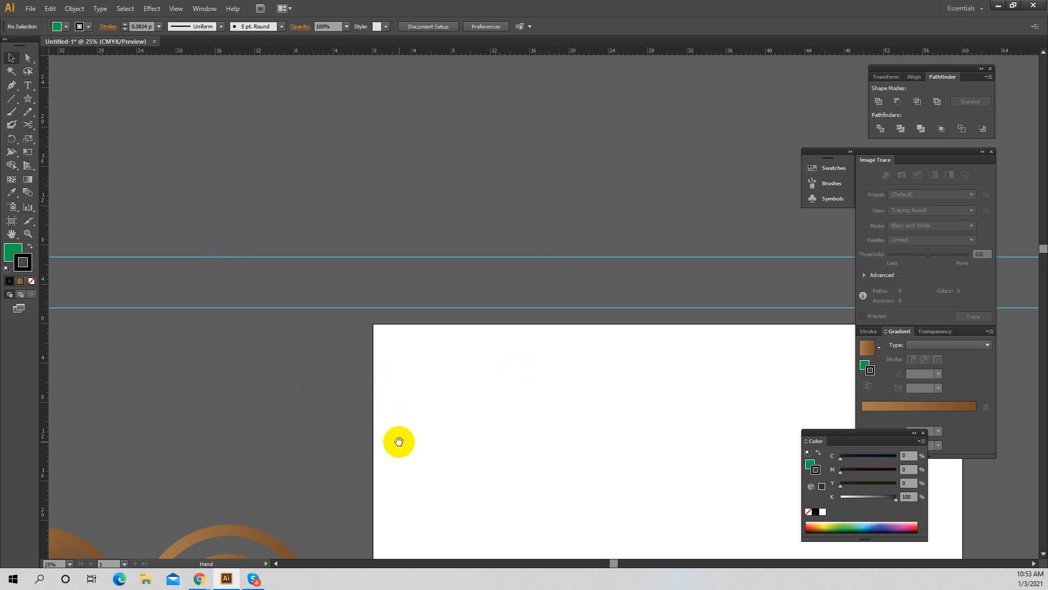
{"action": "left_click_drag", "start_coordinate": [400, 440], "coordinate": [365, 237]}
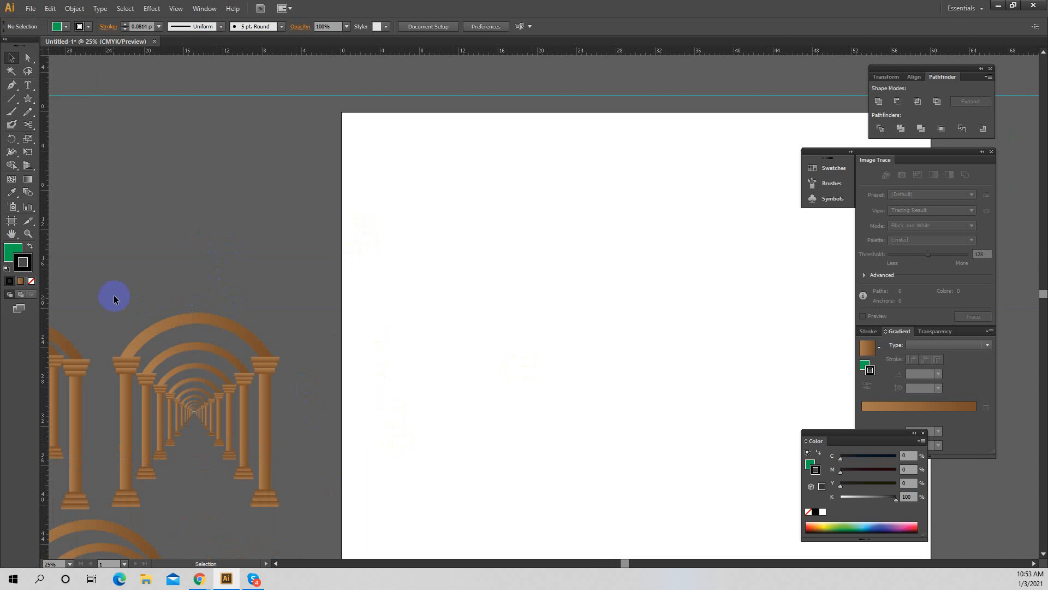
{"action": "left_click_drag", "start_coordinate": [115, 296], "coordinate": [310, 501]}
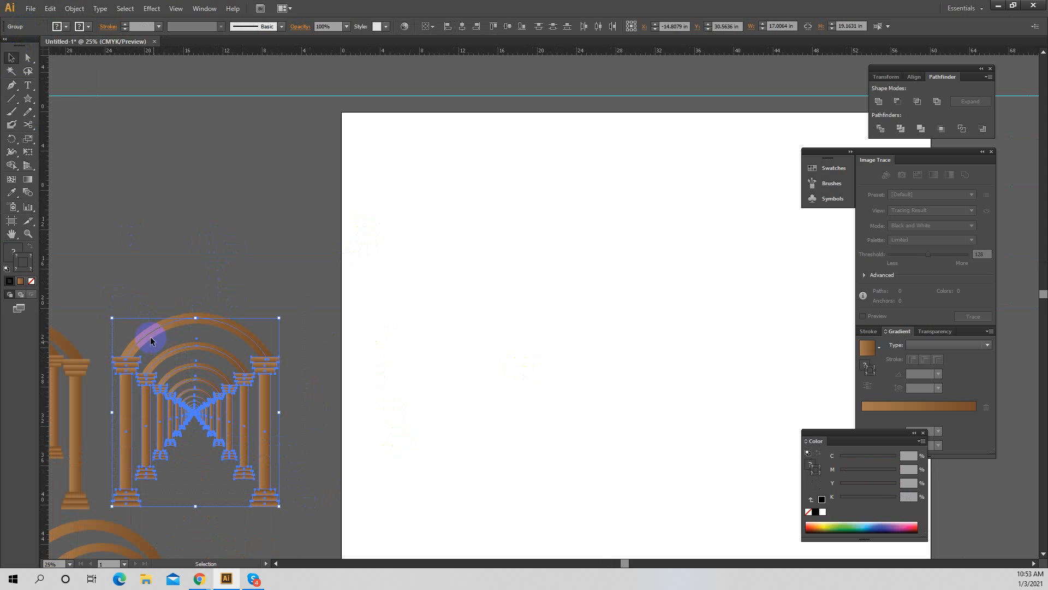
{"action": "left_click_drag", "start_coordinate": [315, 326], "coordinate": [628, 297]}
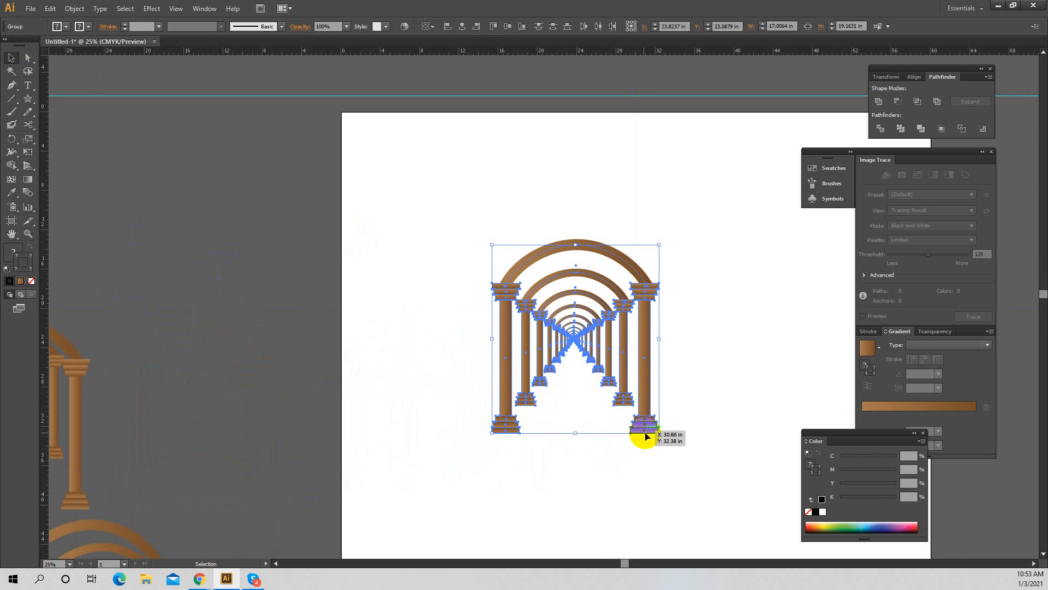
Enlarge the colonnade group proportionally about its centre on the artboard and deselect it
{"action": "left_click_drag", "start_coordinate": [658, 434], "coordinate": [734, 492]}
{"action": "left_click", "coordinate": [740, 357]}
{"action": "left_click", "coordinate": [687, 362], "text": "ctrl"}
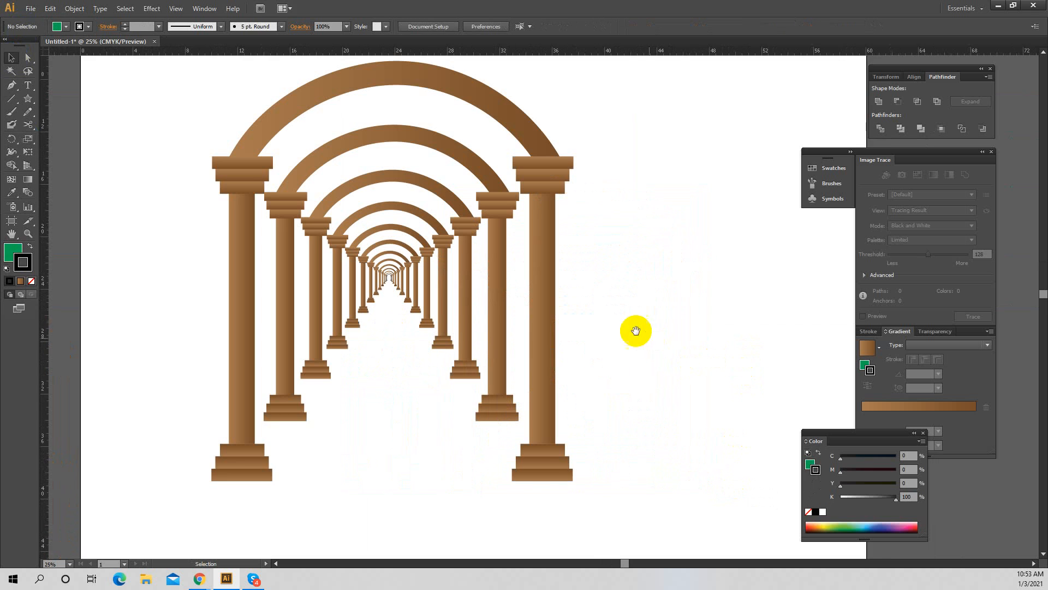
{"action": "left_click_drag", "start_coordinate": [635, 328], "coordinate": [659, 337]}
{"action": "left_click", "coordinate": [571, 281]}
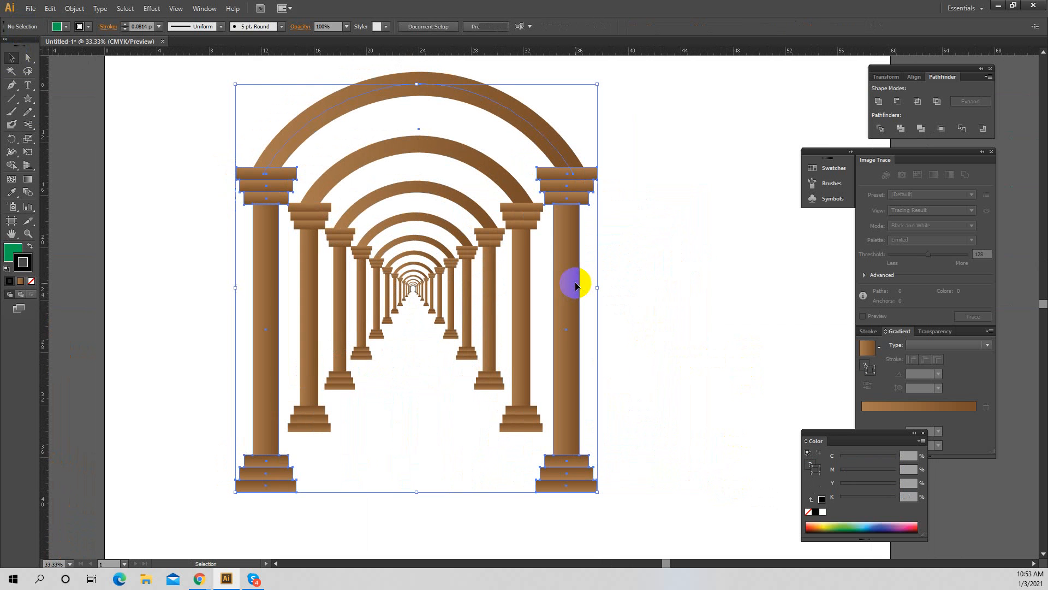
{"action": "left_click", "coordinate": [637, 275]}
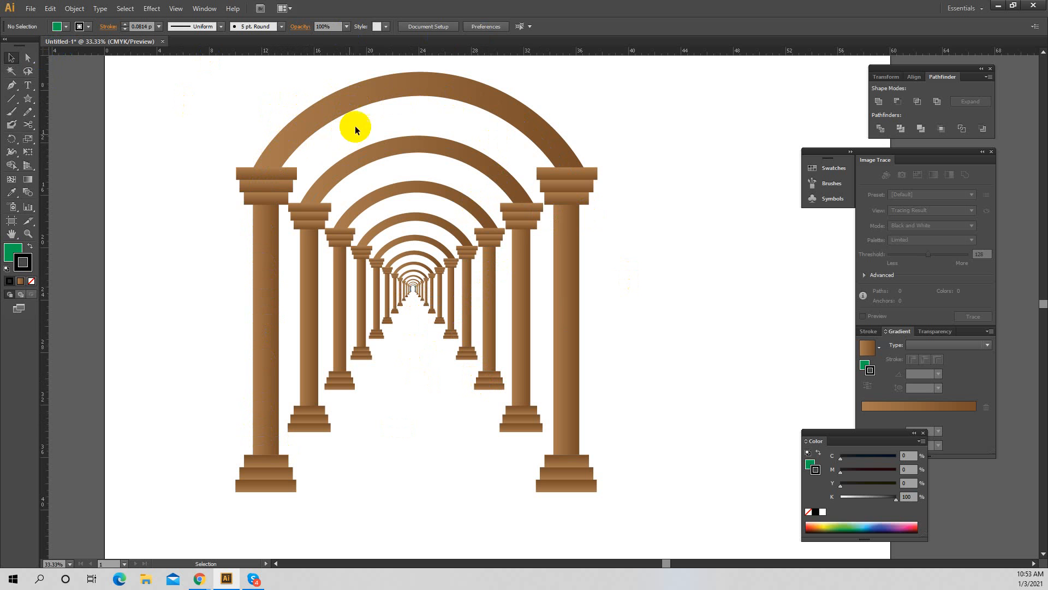
Delete all the smaller inner arches, including the tiny ones at the centre, keeping only the outermost arch
{"action": "left_click", "coordinate": [398, 122]}
{"action": "left_click_drag", "start_coordinate": [399, 126], "coordinate": [407, 342]}
{"action": "key", "text": "Delete"}
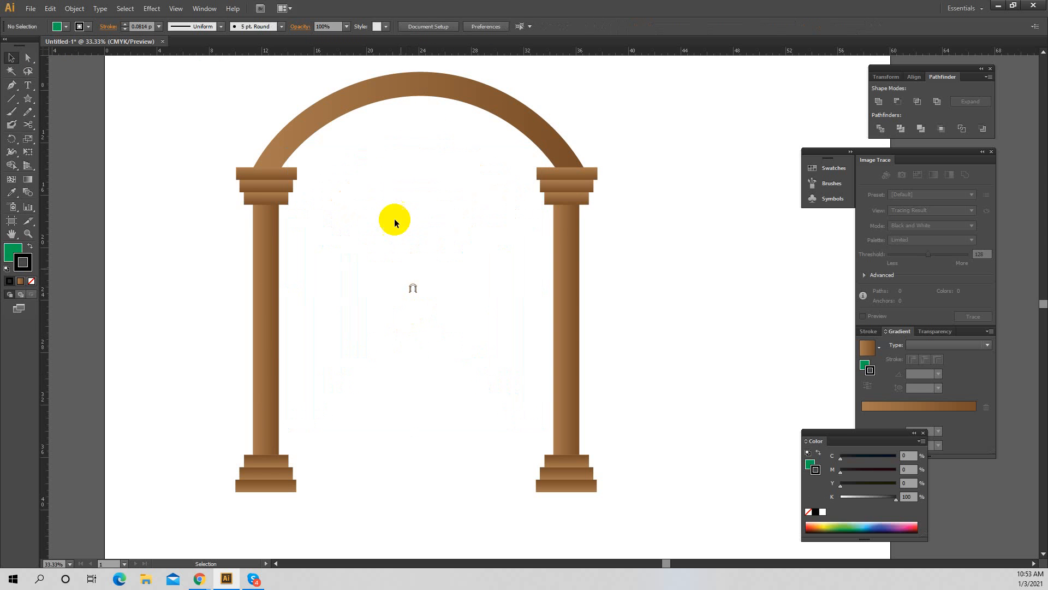
{"action": "left_click_drag", "start_coordinate": [429, 244], "coordinate": [368, 347]}
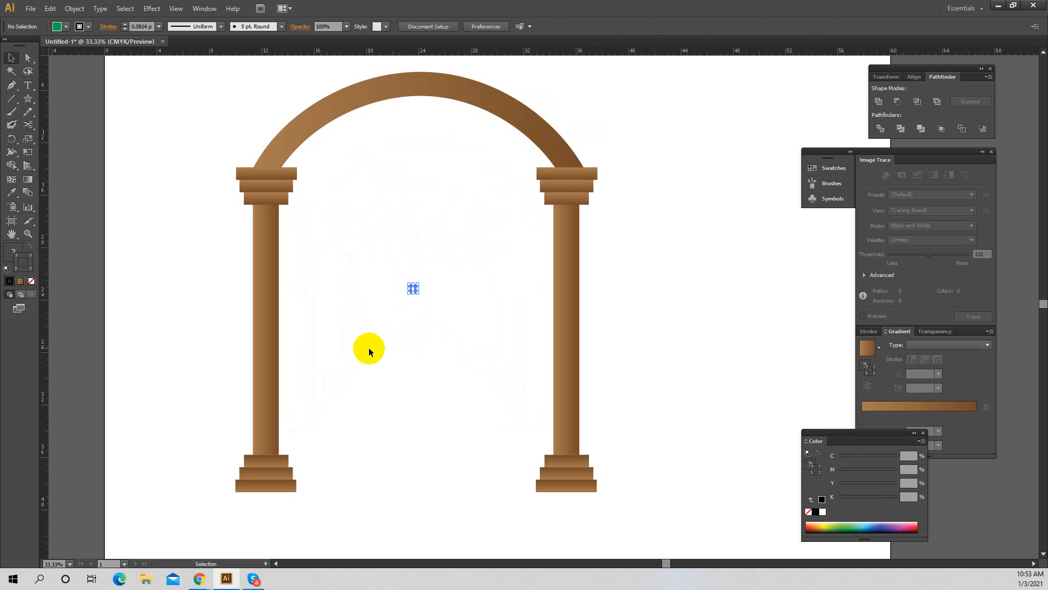
{"action": "key", "text": "Delete"}
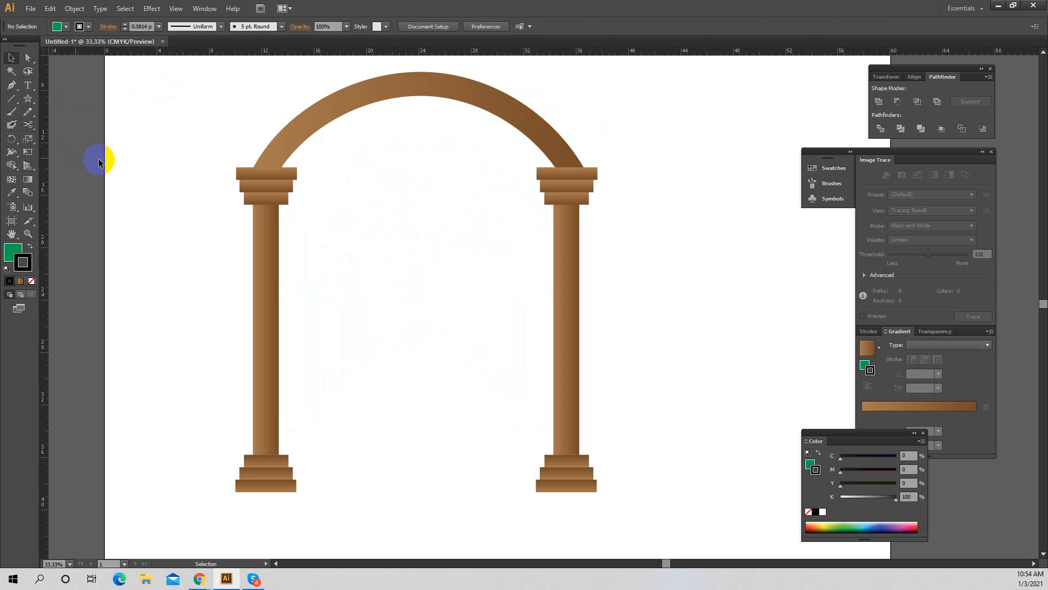
Undo the inner arch deletions and the enlargement of the colonnade
{"action": "key", "text": "ctrl+z"}
{"action": "key", "text": "ctrl+z"}
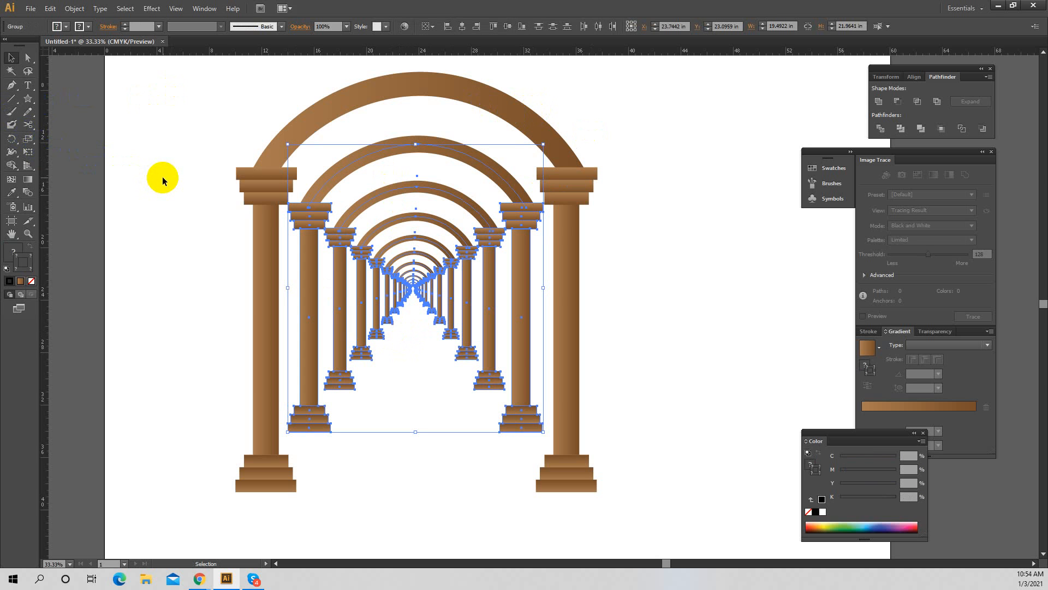
{"action": "key", "text": "ctrl+z"}
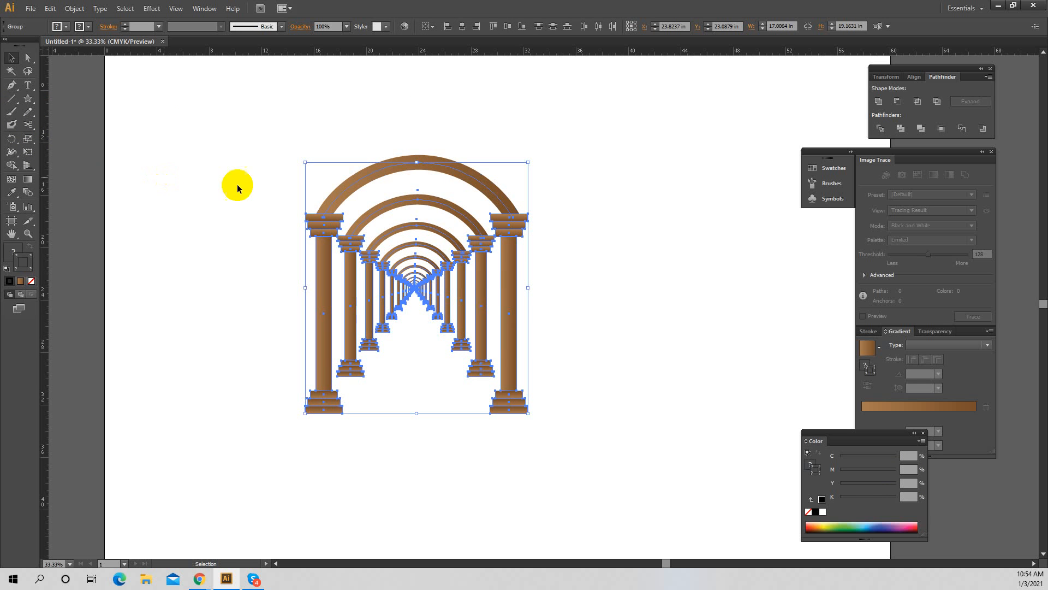
Enlarge the colonnade group about its centre to about 23.14 in wide by 26.07 in high
{"action": "left_click", "coordinate": [580, 289]}
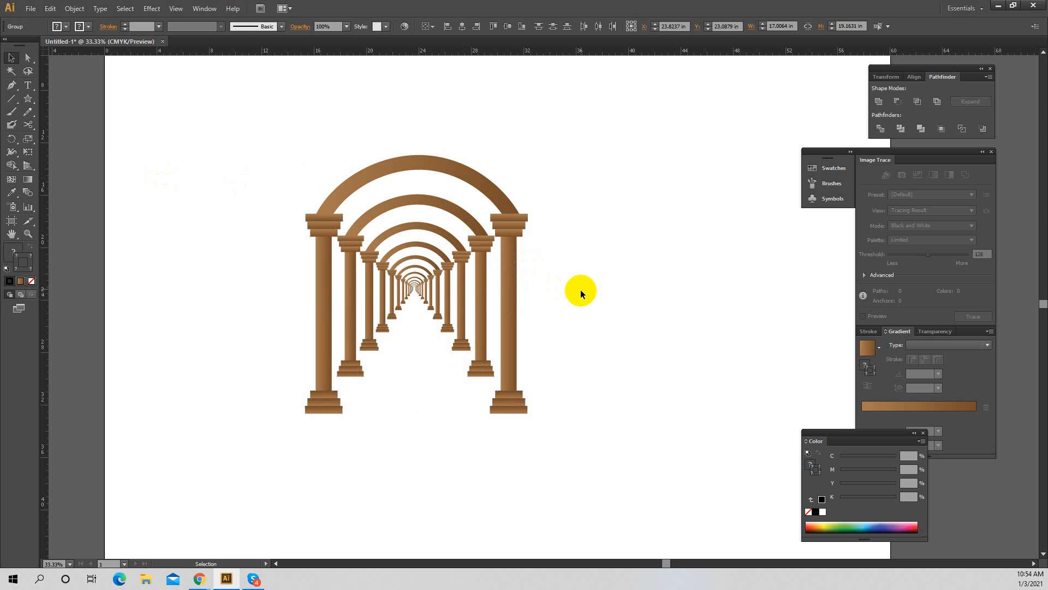
{"action": "left_click_drag", "start_coordinate": [261, 143], "coordinate": [603, 458]}
{"action": "left_click", "coordinate": [451, 485]}
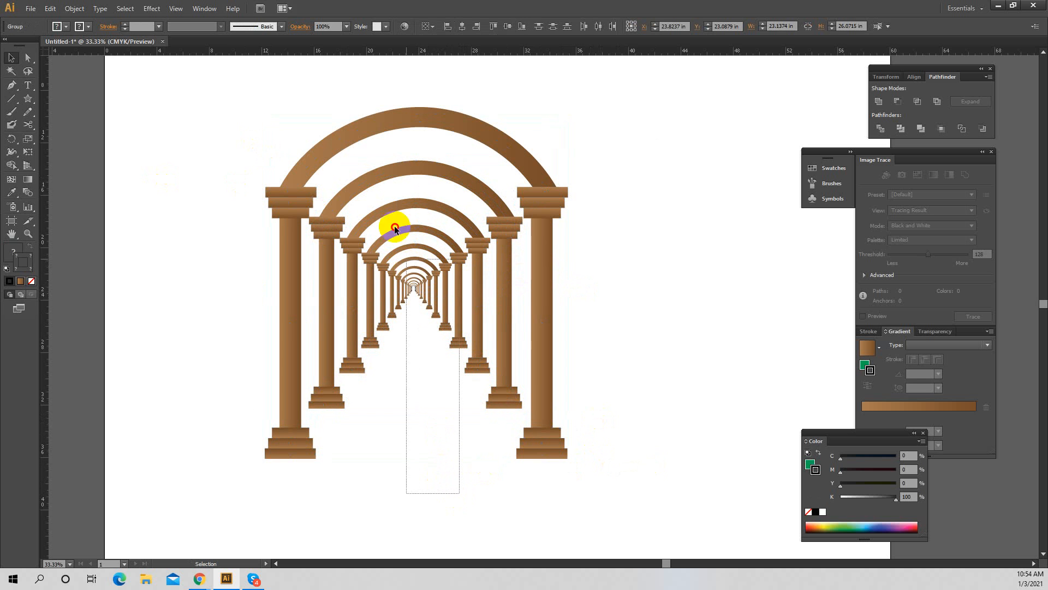
Select every arch inside the outermost one and delete them, keeping only the large arch with its two columns
{"action": "left_click", "coordinate": [402, 159]}
{"action": "left_click", "coordinate": [403, 163]}
{"action": "key", "text": "Delete"}
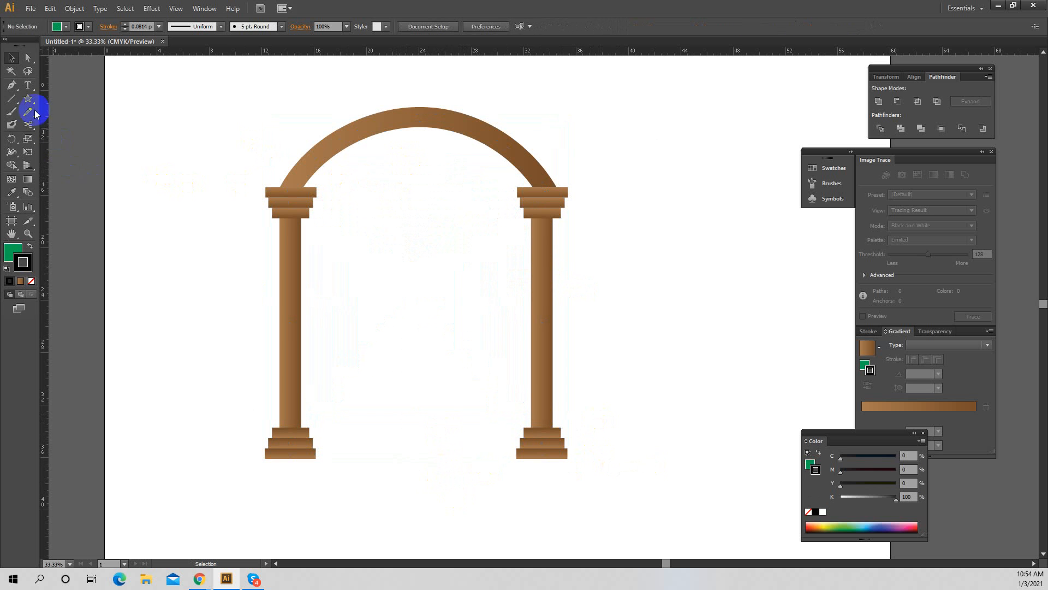
Draw a closed four-sided shape with a slanted right edge below the columns using the Pen tool, about 9.02 by 4.21 in
{"action": "left_click", "coordinate": [12, 84]}
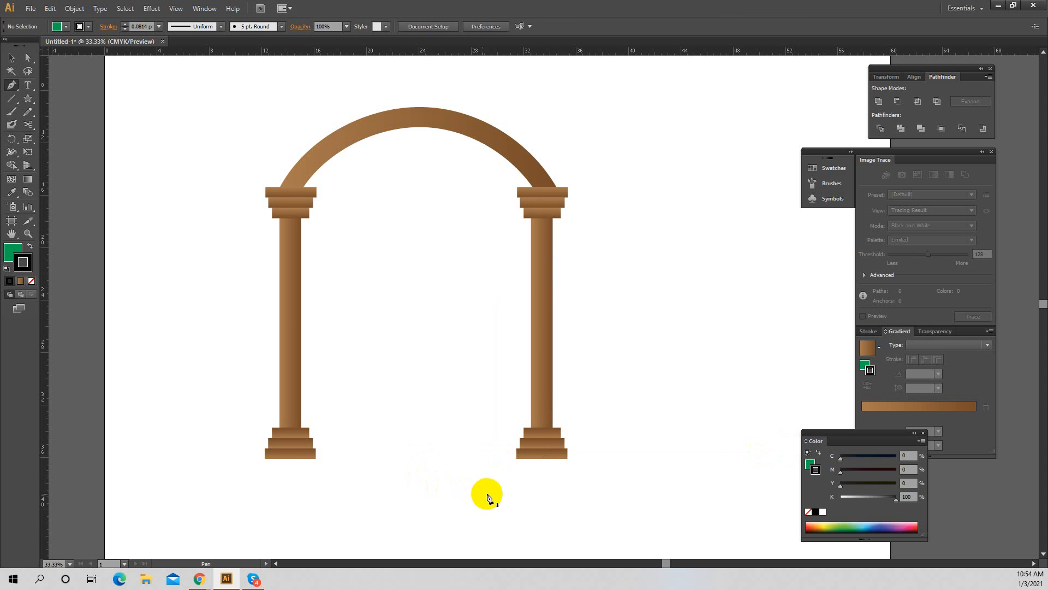
{"action": "left_click_drag", "start_coordinate": [512, 496], "coordinate": [545, 364]}
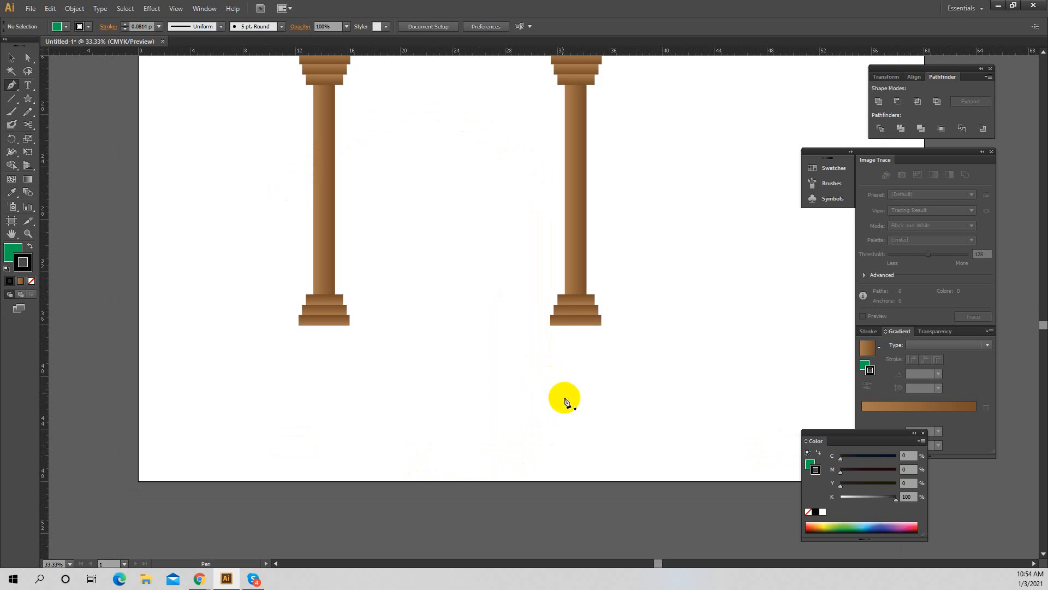
{"action": "left_click", "coordinate": [585, 435]}
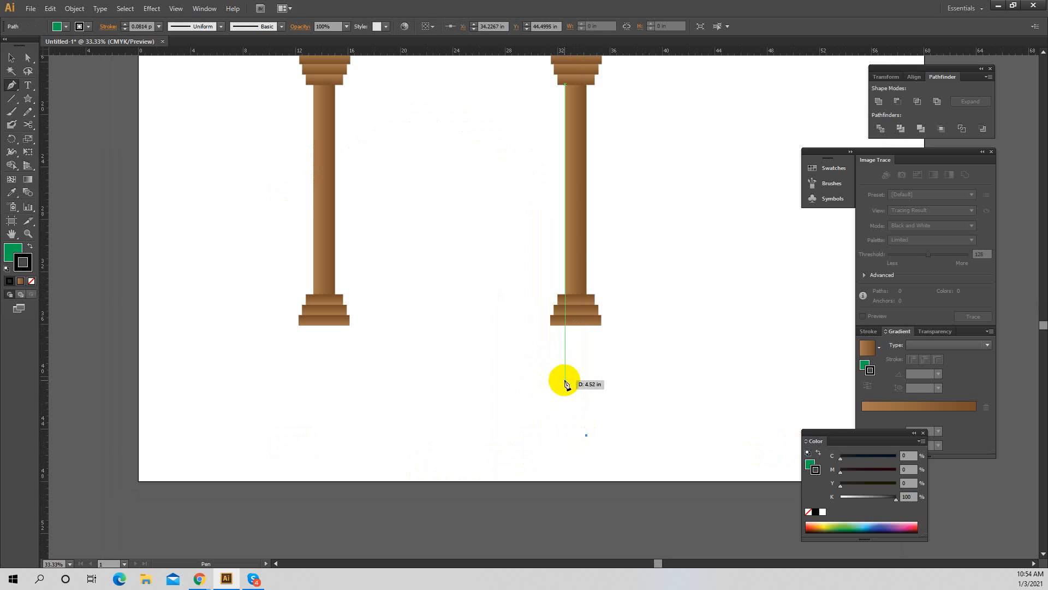
{"action": "left_click", "coordinate": [565, 381]}
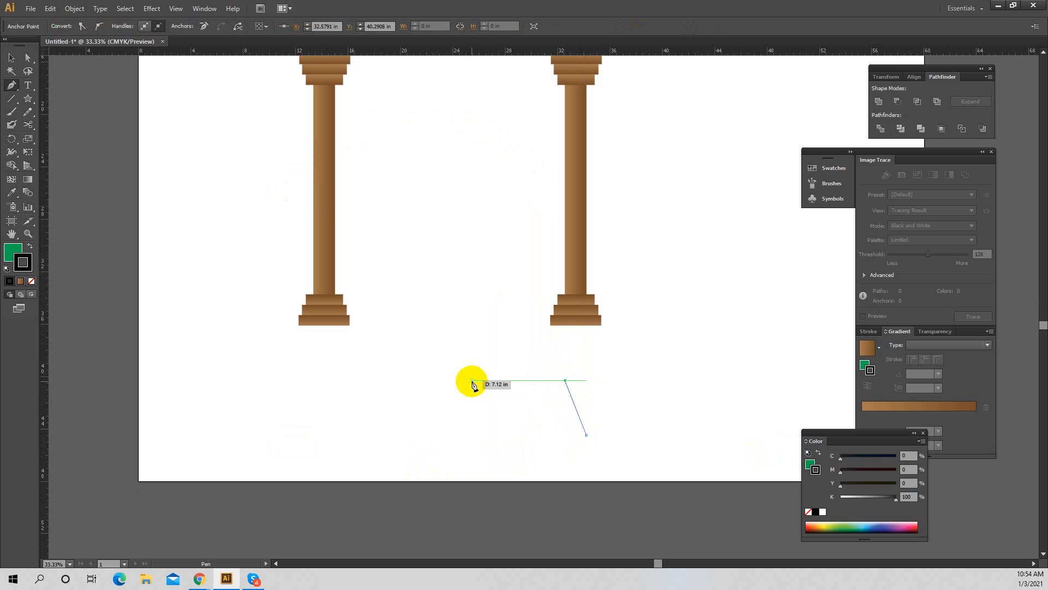
{"action": "left_click", "coordinate": [468, 380]}
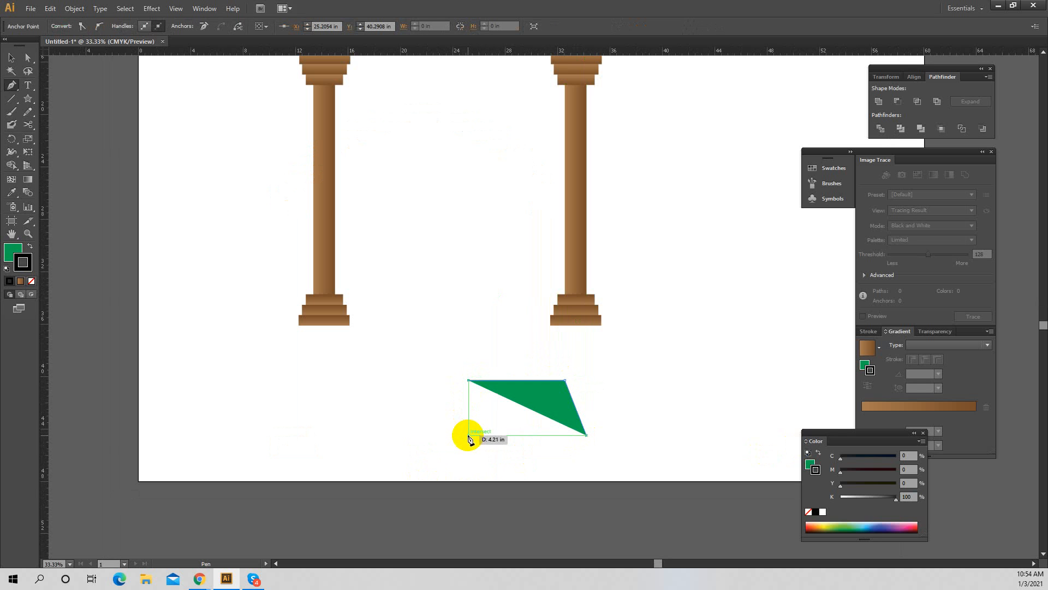
{"action": "left_click", "coordinate": [468, 435]}
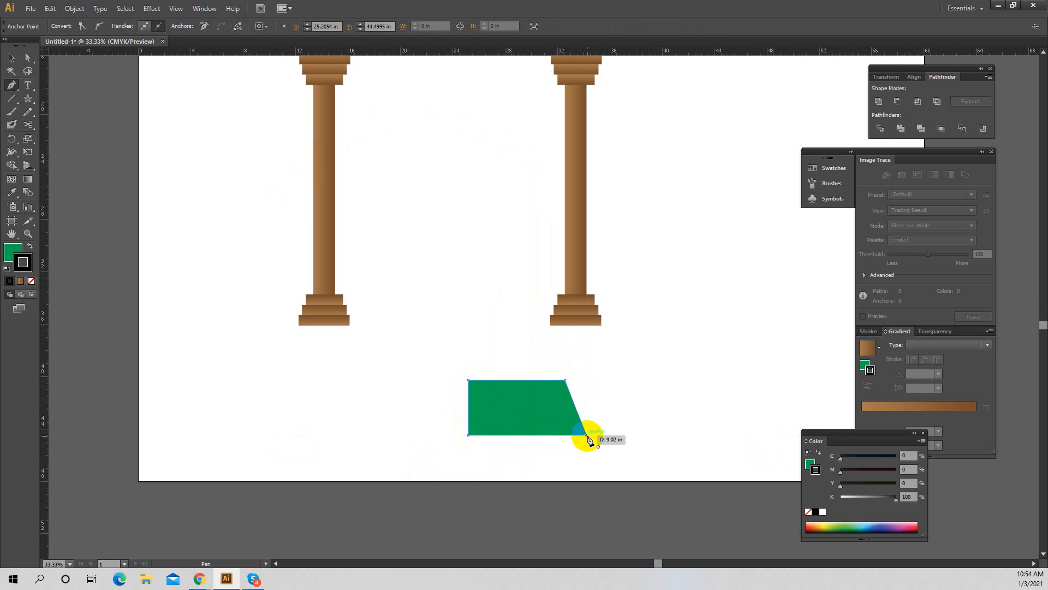
{"action": "left_click", "coordinate": [12, 57]}
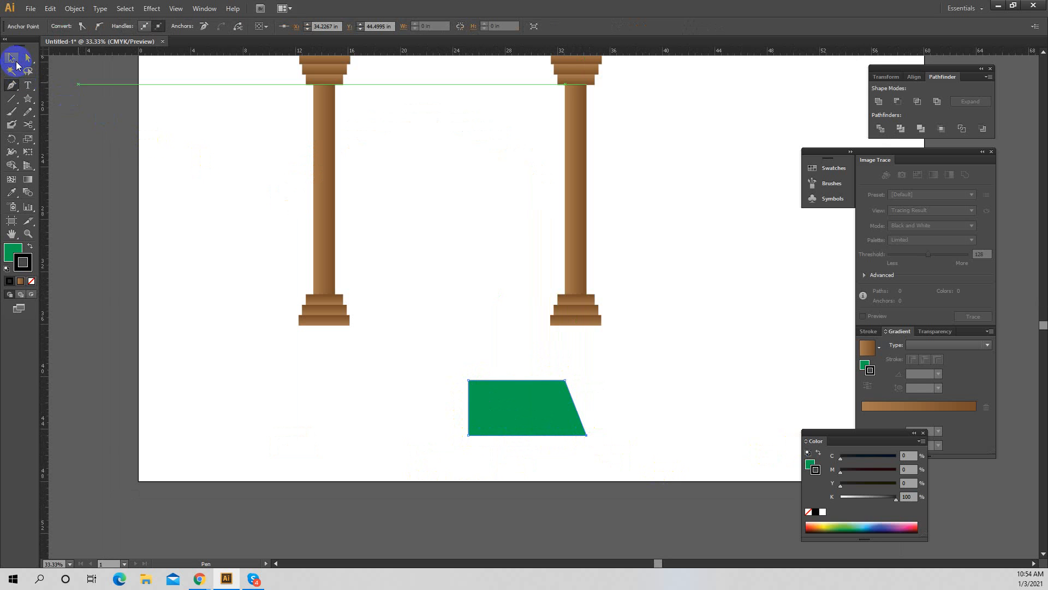
Fill the new four-sided shape below the columns with the light tan brown swatch
{"action": "left_click", "coordinate": [470, 382]}
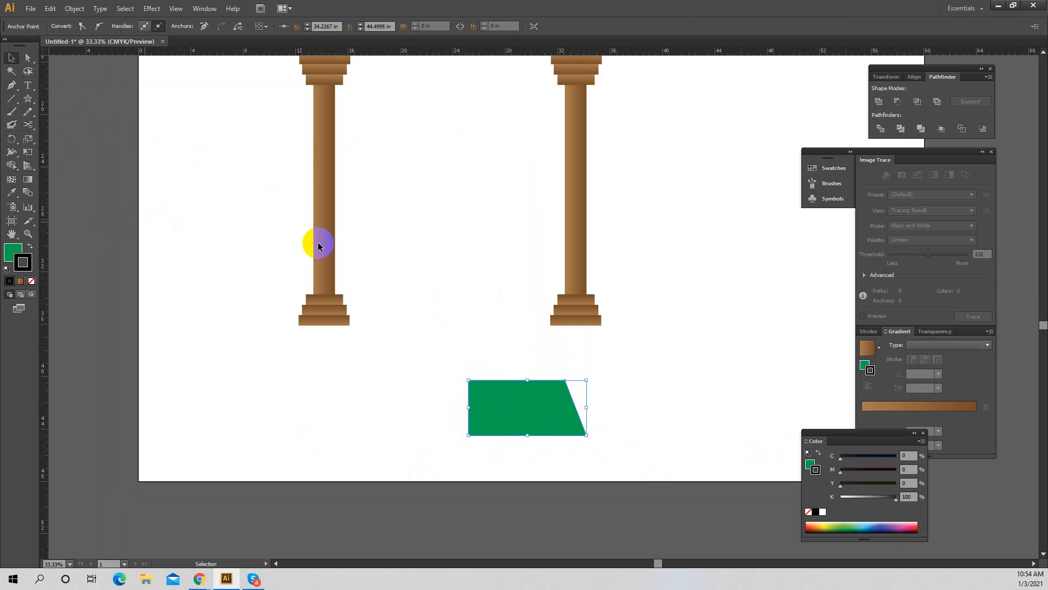
{"action": "left_click", "coordinate": [321, 241]}
{"action": "left_click", "coordinate": [523, 416]}
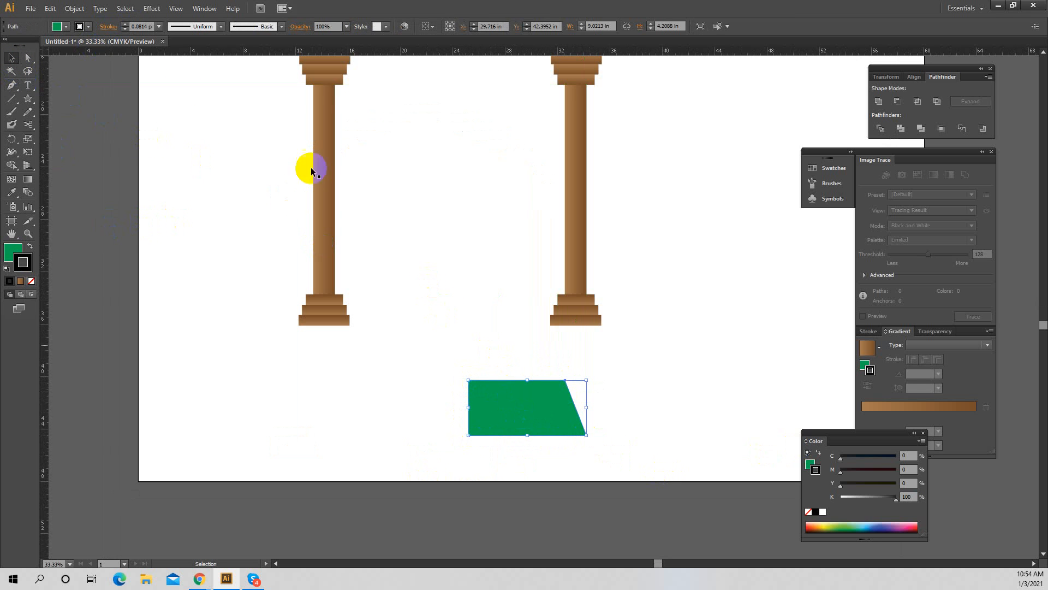
{"action": "left_click", "coordinate": [67, 27]}
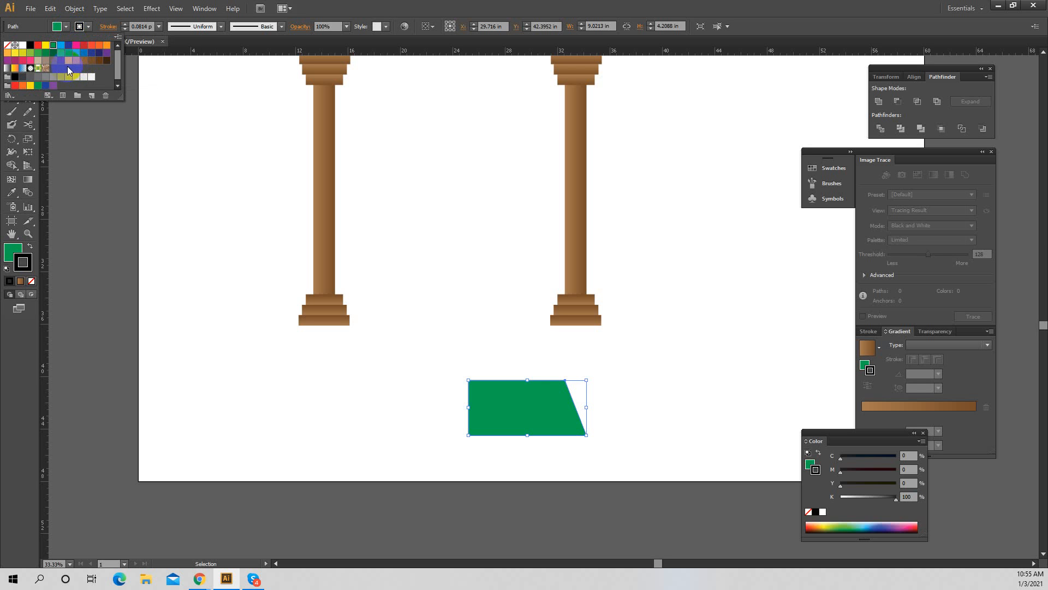
{"action": "left_click", "coordinate": [76, 62]}
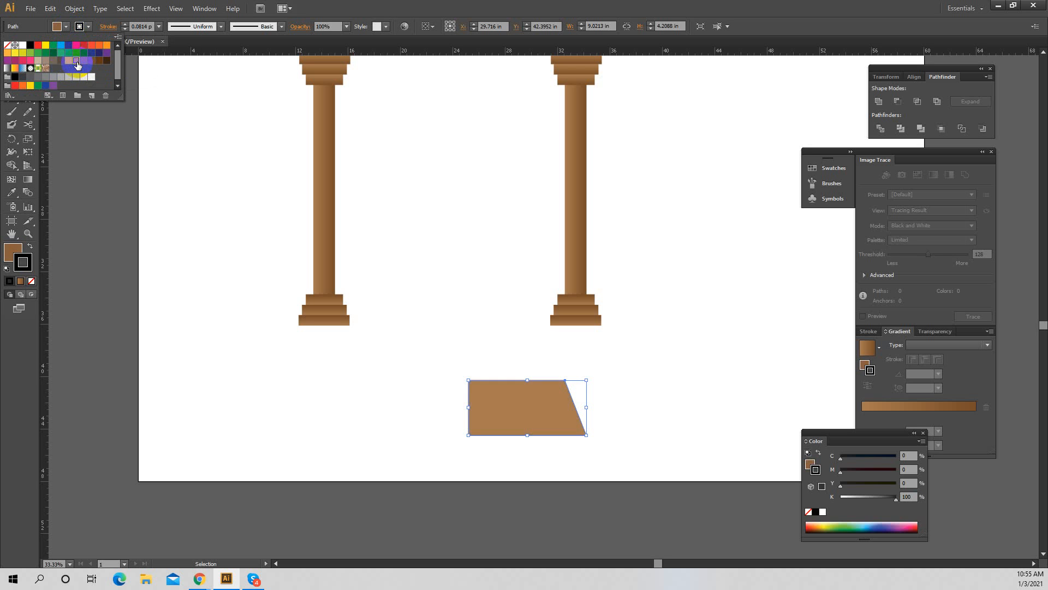
{"action": "left_click", "coordinate": [69, 61]}
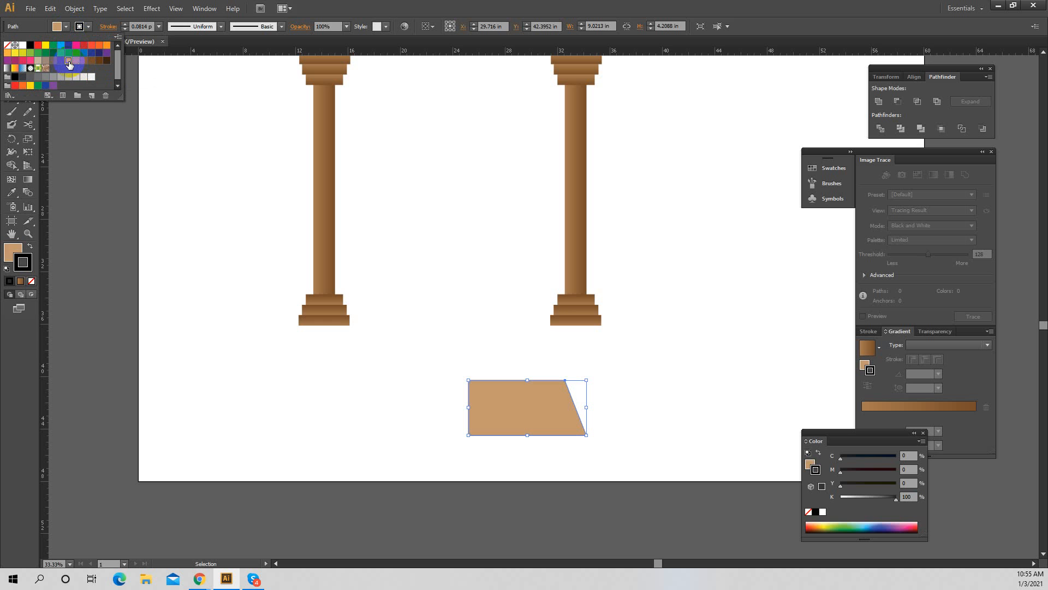
{"action": "left_click", "coordinate": [522, 391]}
Duplicate the tan shape, reflect the copy horizontally, and align it against the original's straight left edge to form a symmetrical trapezoid
{"action": "left_click_drag", "start_coordinate": [539, 411], "coordinate": [384, 410]}
{"action": "right_click", "coordinate": [384, 408]}
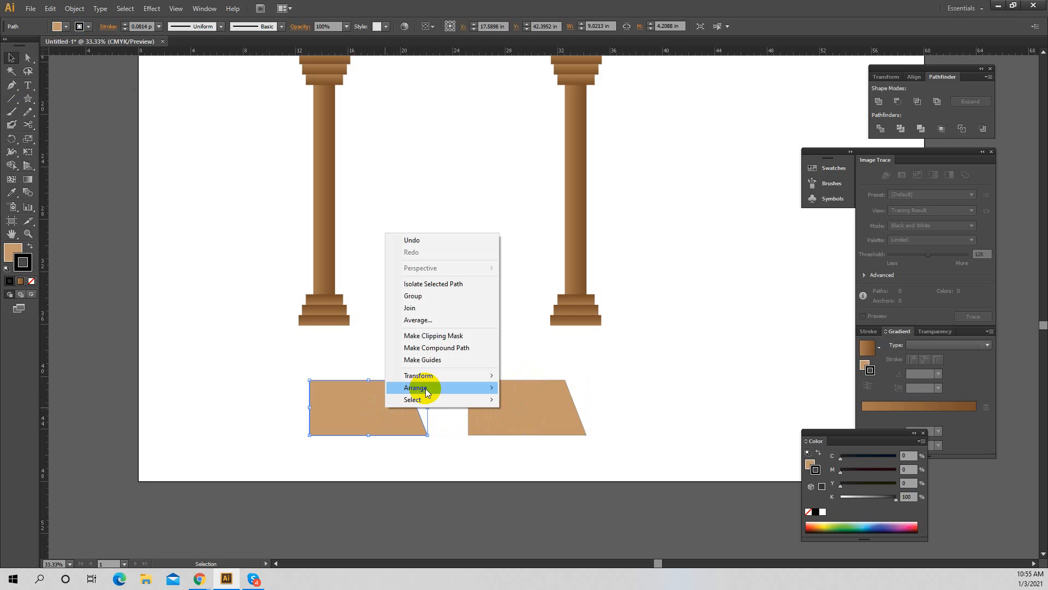
{"action": "mouse_move", "coordinate": [433, 387]}
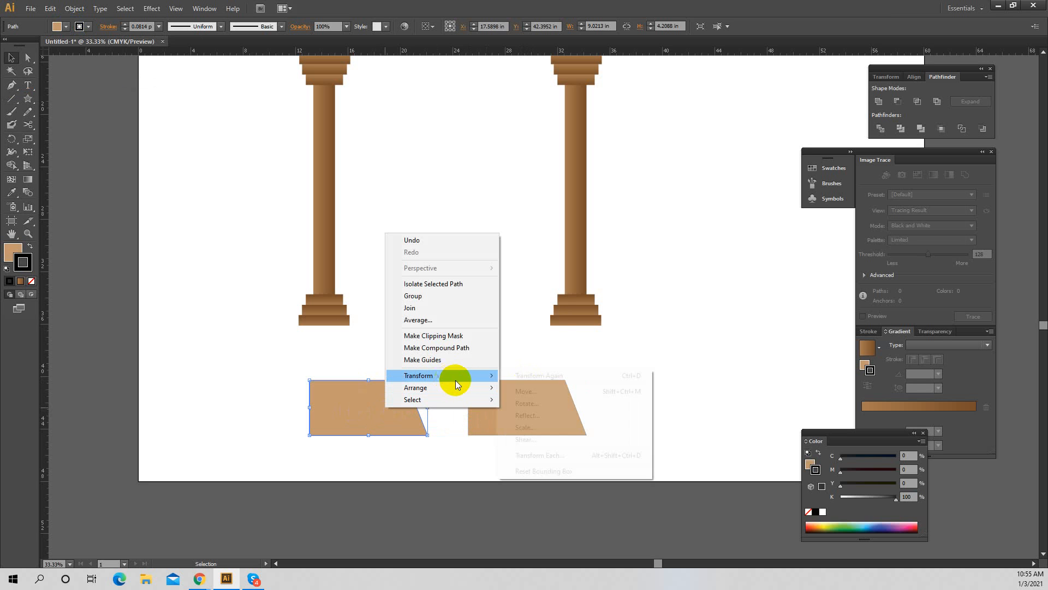
{"action": "left_click", "coordinate": [529, 416]}
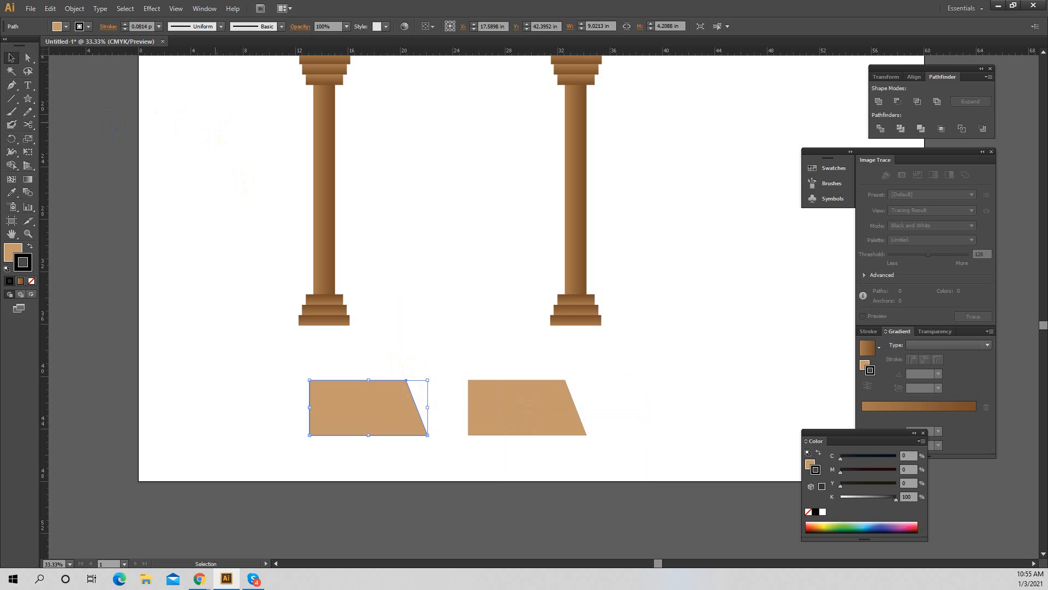
{"action": "left_click_drag", "start_coordinate": [401, 404], "coordinate": [439, 404]}
{"action": "left_click", "coordinate": [704, 405]}
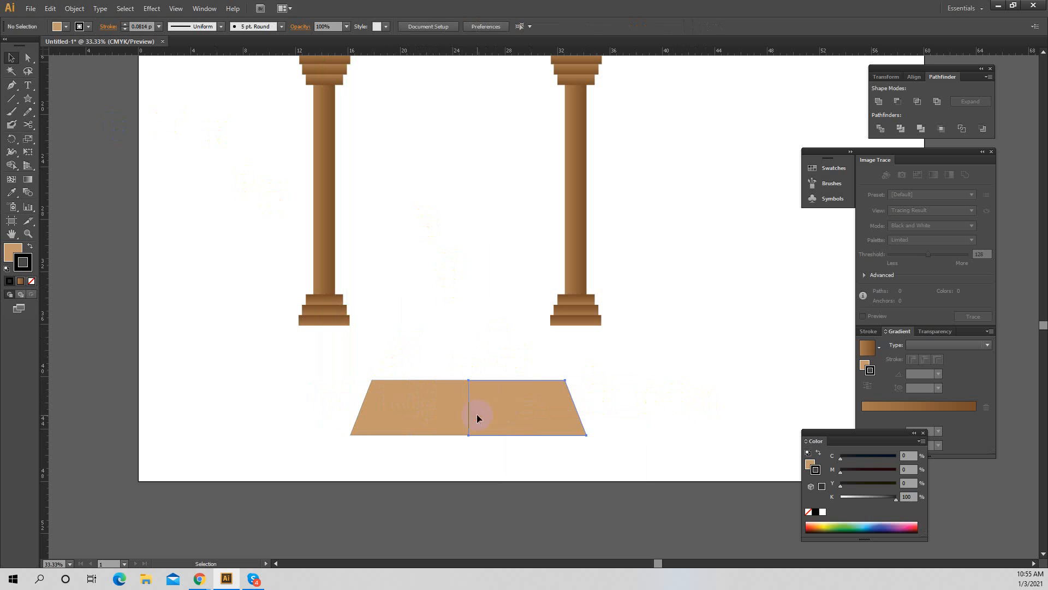
Set the stroke to None on both halves of the tan trapezoid
{"action": "left_click", "coordinate": [539, 412]}
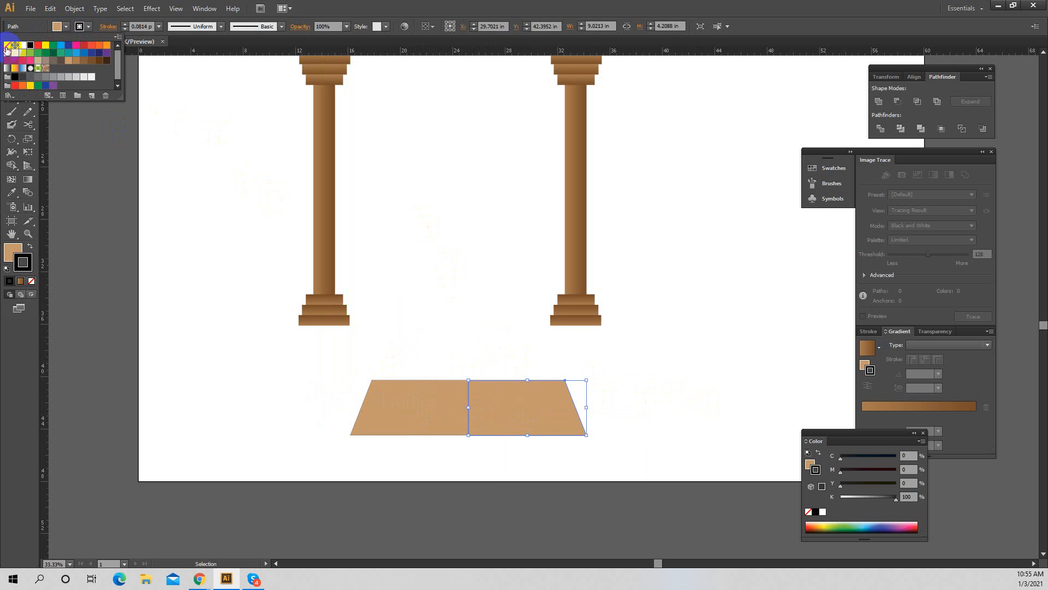
{"action": "left_click", "coordinate": [6, 46]}
{"action": "left_click", "coordinate": [433, 406]}
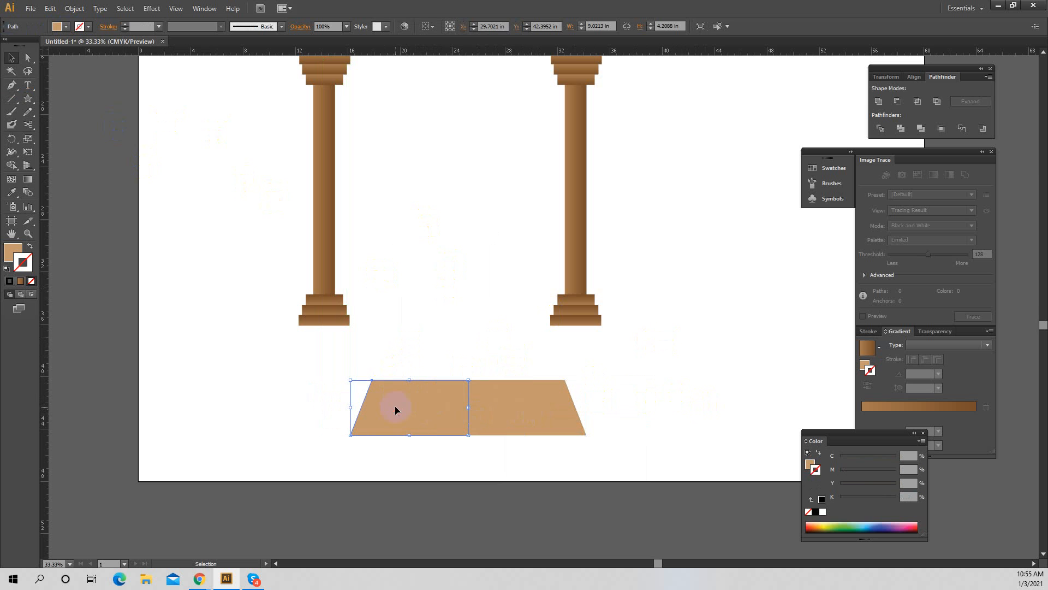
{"action": "left_click", "coordinate": [88, 28]}
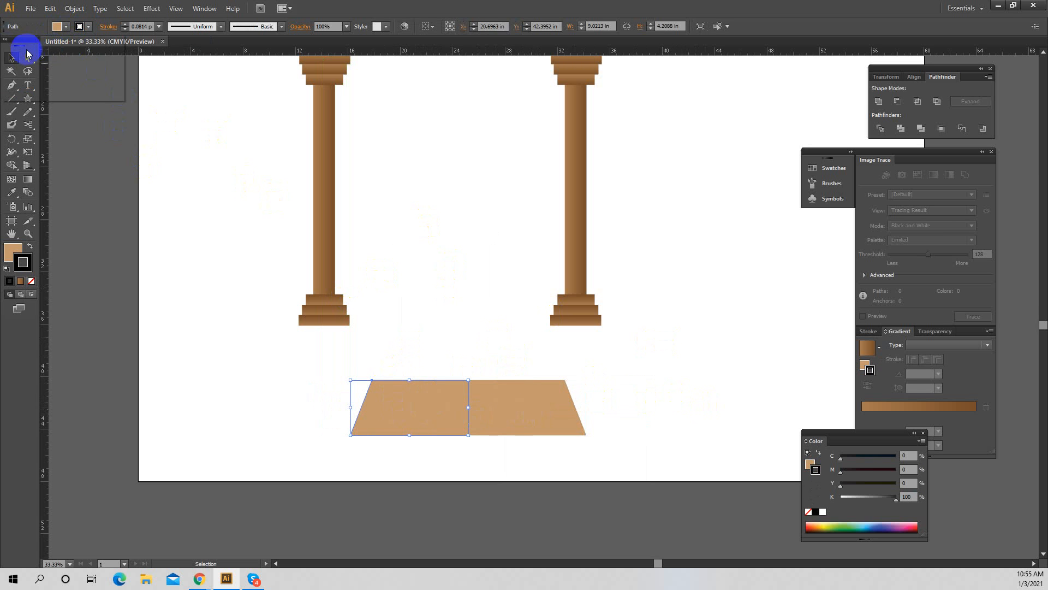
{"action": "left_click", "coordinate": [7, 46]}
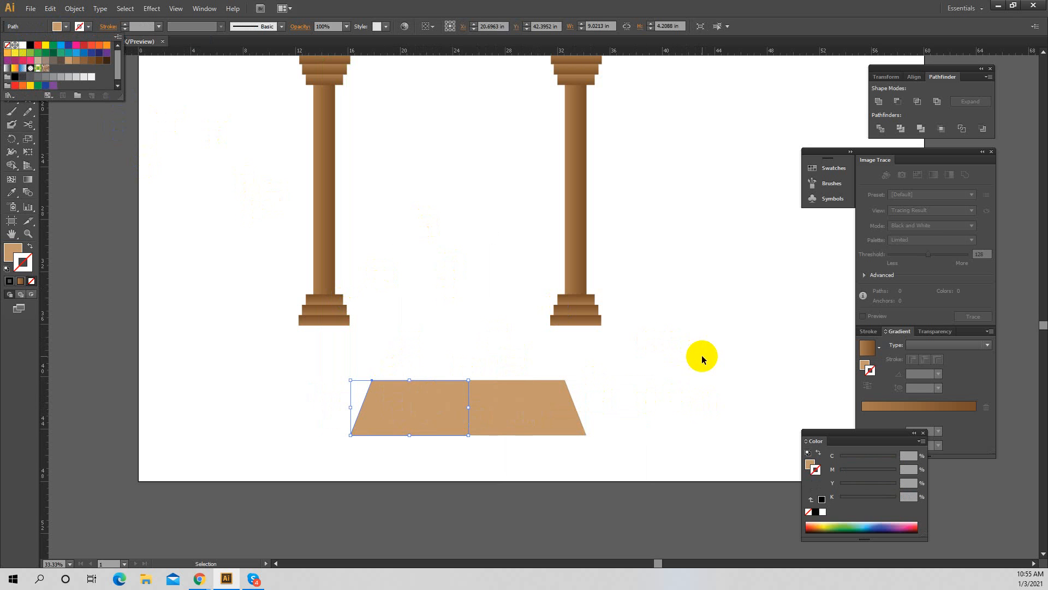
{"action": "left_click", "coordinate": [701, 358]}
Select both trapezoid halves, merge them into one shape with Pathfinder Unite, and deselect the result
{"action": "left_click_drag", "start_coordinate": [659, 390], "coordinate": [319, 434]}
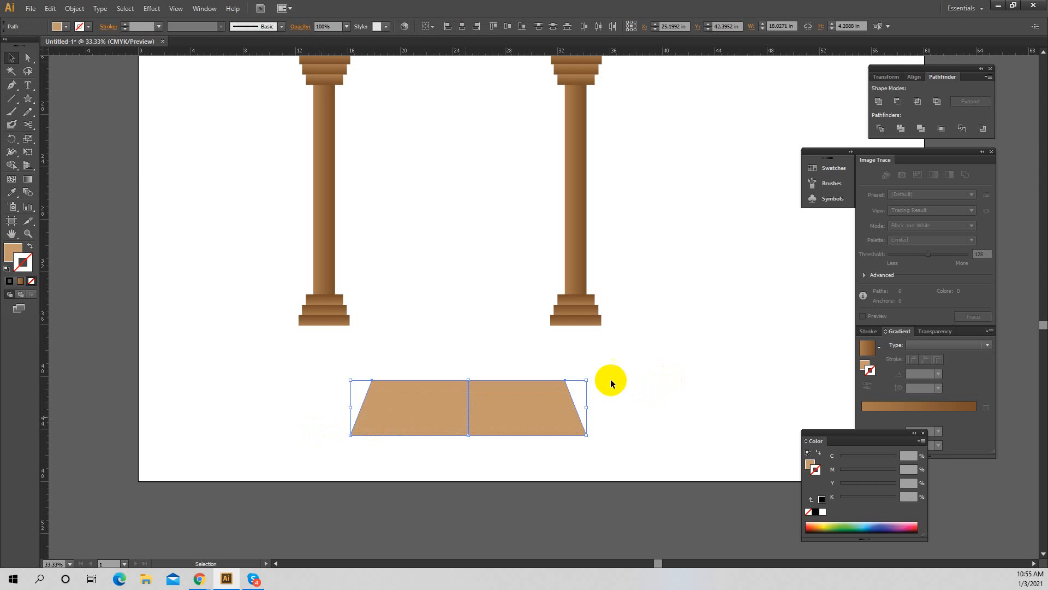
{"action": "left_click", "coordinate": [205, 9]}
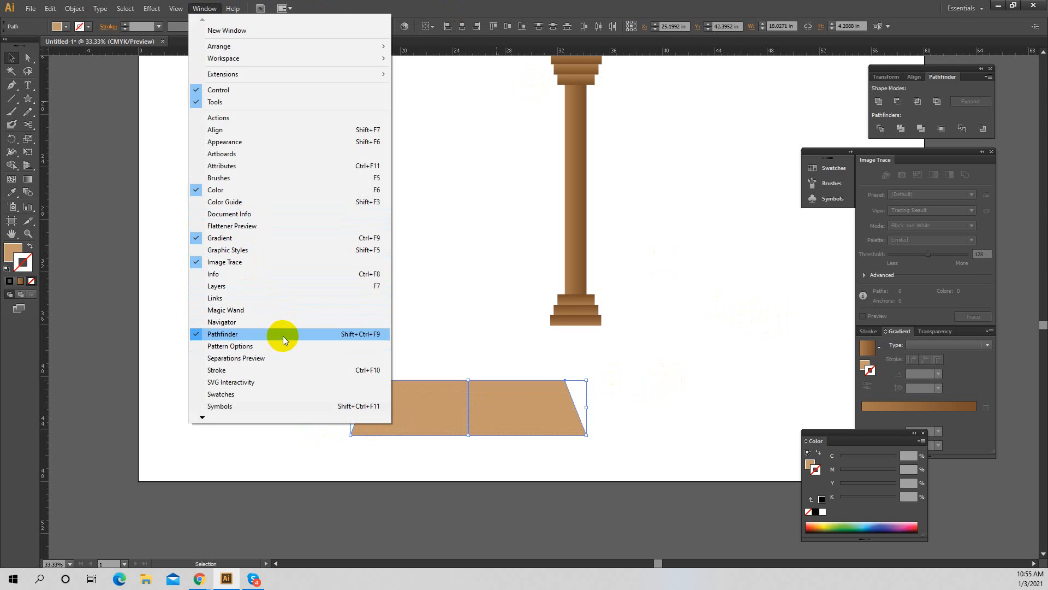
{"action": "left_click", "coordinate": [889, 103]}
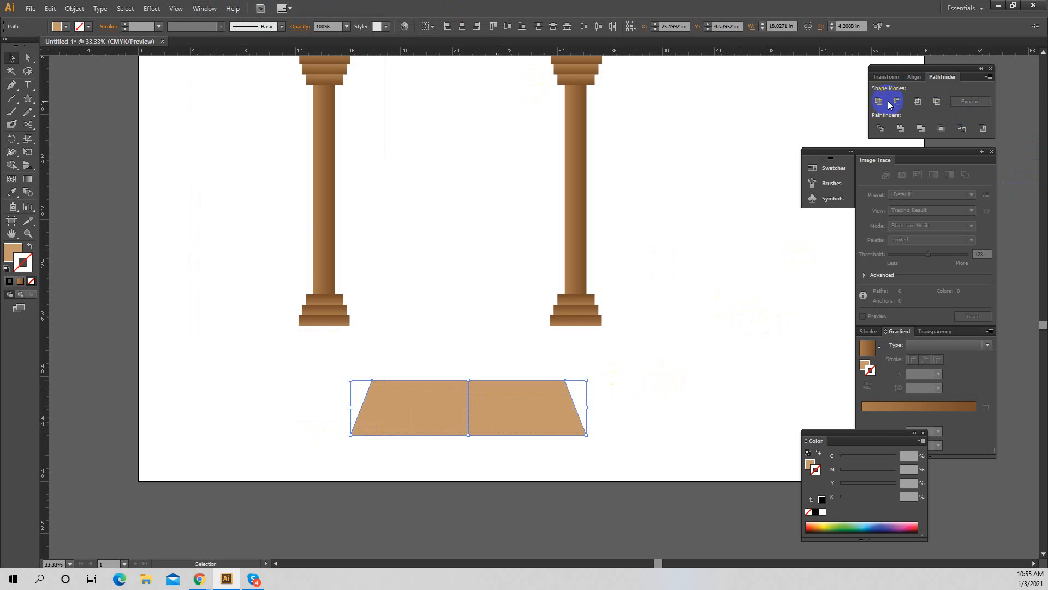
{"action": "left_click", "coordinate": [885, 103]}
{"action": "left_click", "coordinate": [704, 317]}
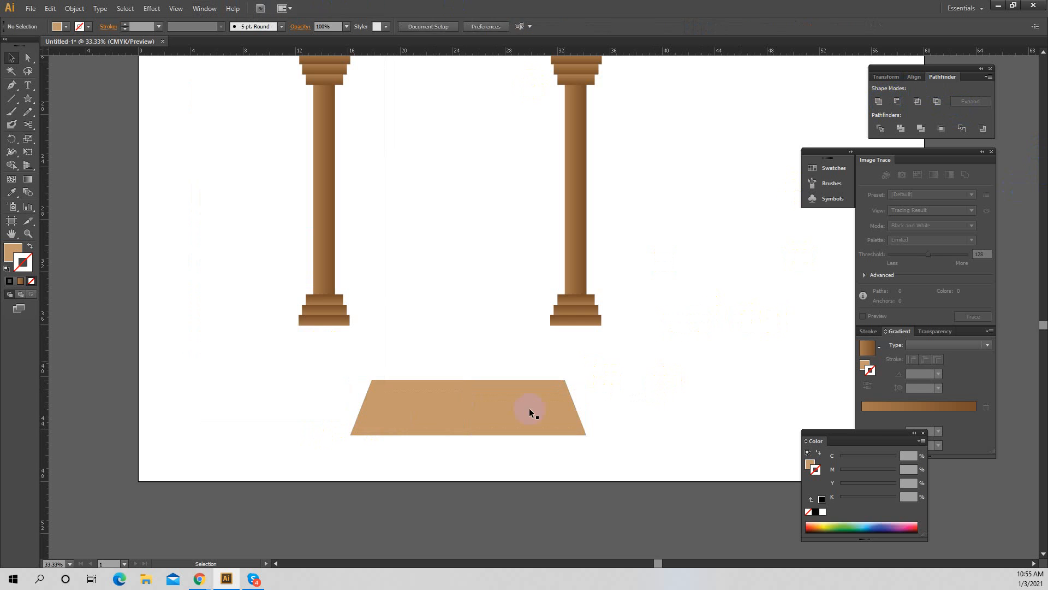
Duplicate the tan trapezoid in place and scale the copy about its centre to about 15.06 by 3.52 in
{"action": "left_click", "coordinate": [515, 408]}
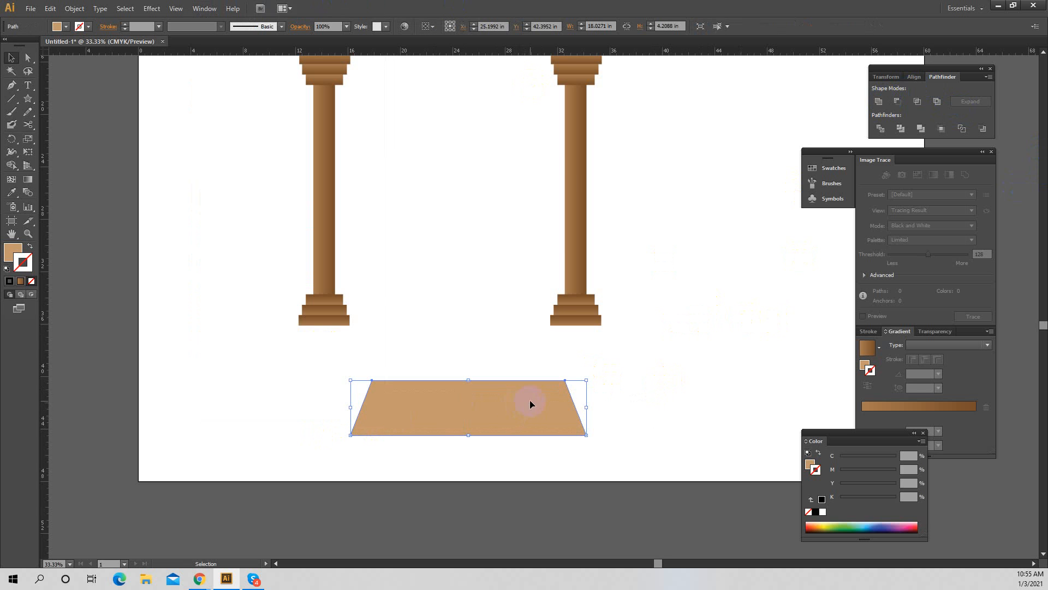
{"action": "key", "text": "ctrl+space"}
{"action": "left_click", "coordinate": [534, 398], "text": "ctrl"}
{"action": "left_click_drag", "start_coordinate": [565, 405], "coordinate": [567, 415]}
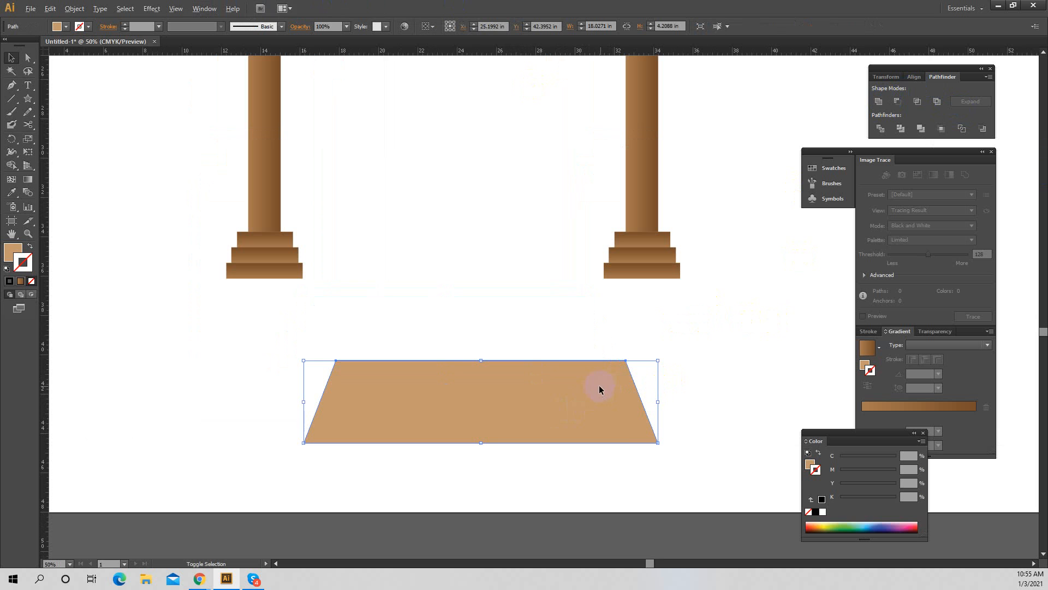
{"action": "mouse_move", "coordinate": [599, 388]}
{"action": "left_mouse_down"}
{"action": "mouse_move", "coordinate": [578, 410]}
{"action": "mouse_move", "coordinate": [594, 377]}
{"action": "left_mouse_up"}
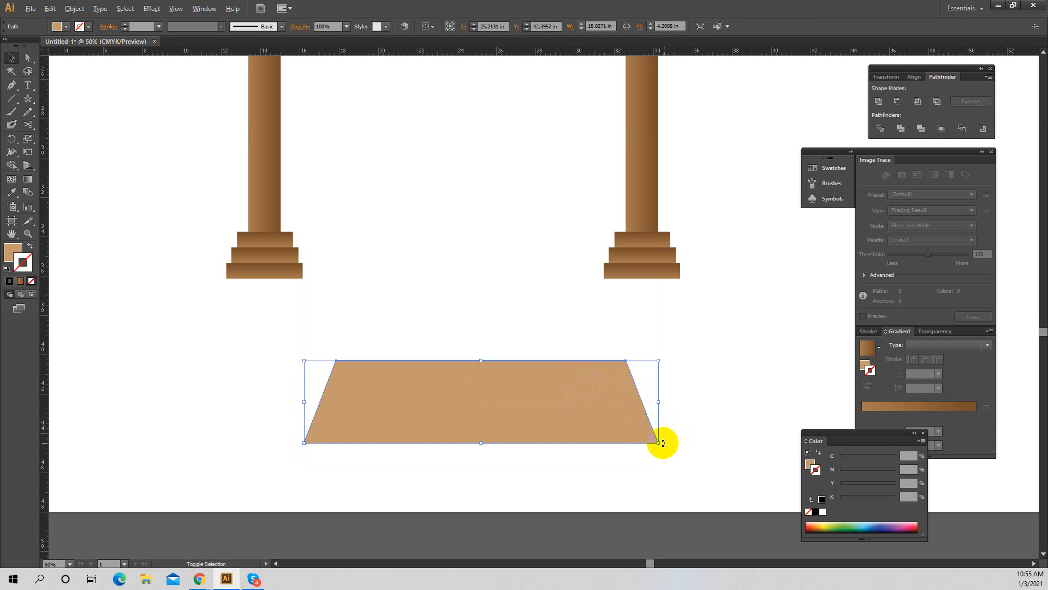
{"action": "left_click_drag", "start_coordinate": [655, 440], "coordinate": [642, 437]}
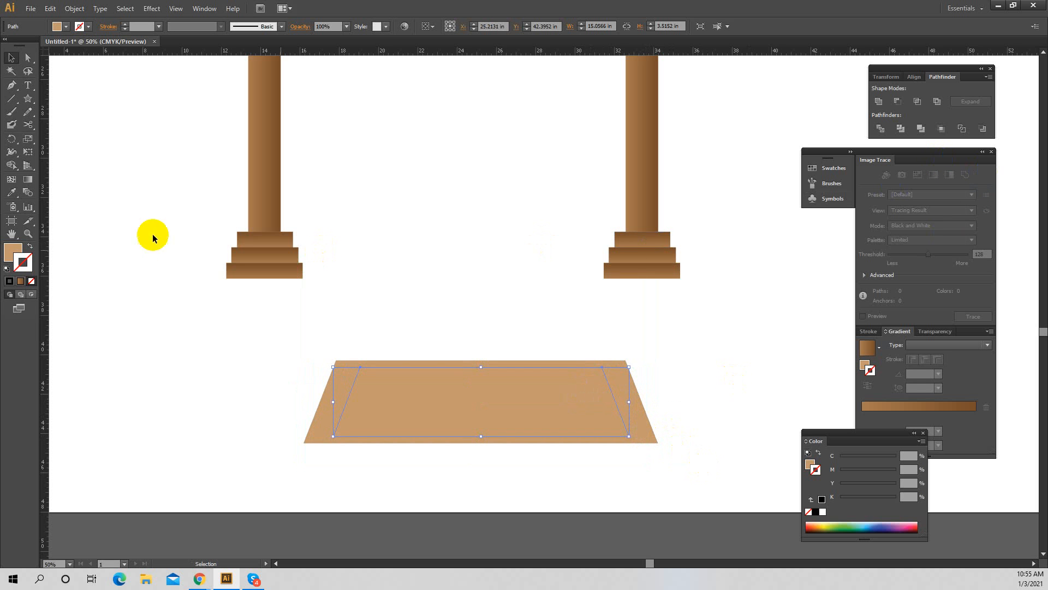
Fill the smaller inner trapezoid with white, after trying a 20% grey swatch
{"action": "left_click", "coordinate": [66, 27]}
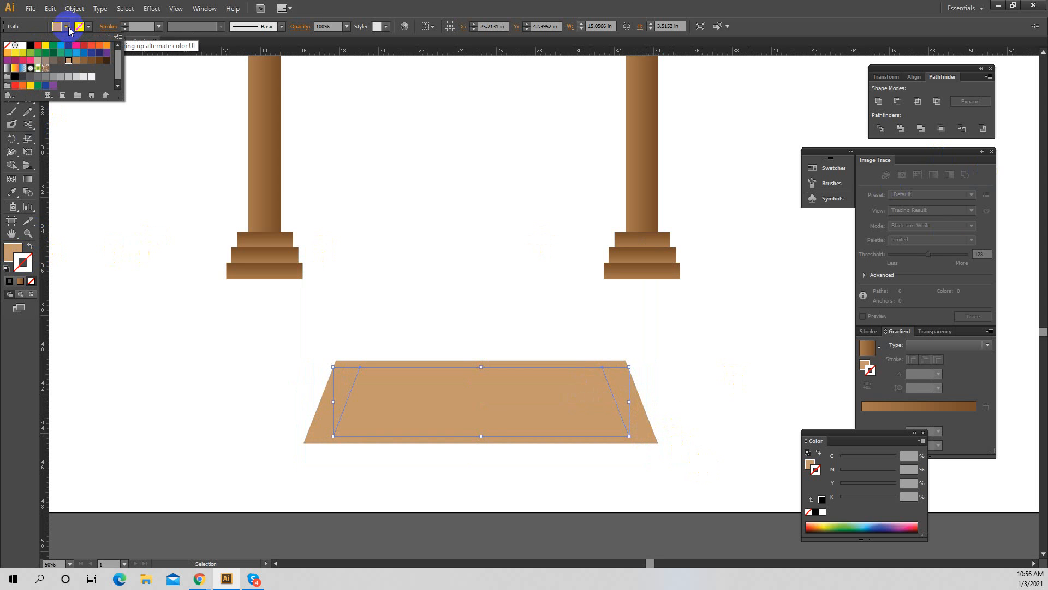
{"action": "left_click", "coordinate": [23, 45]}
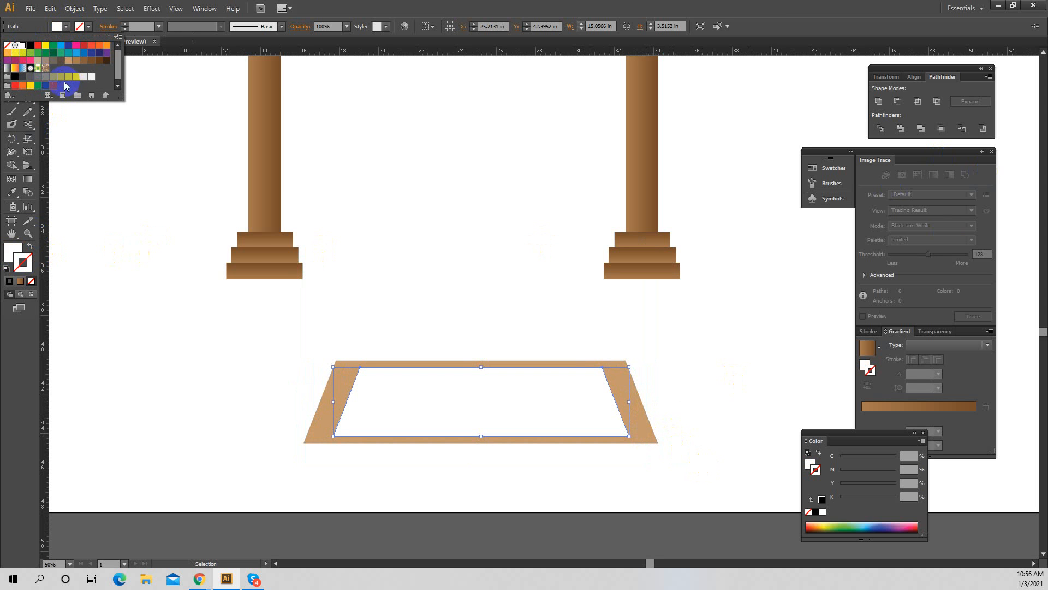
{"action": "left_click", "coordinate": [73, 78]}
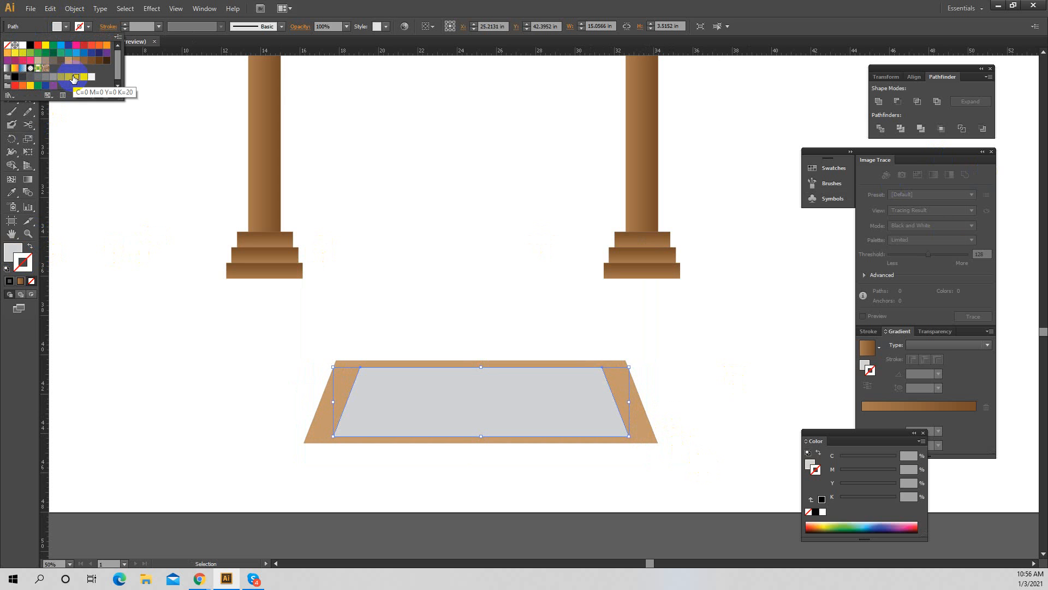
{"action": "left_click", "coordinate": [19, 48]}
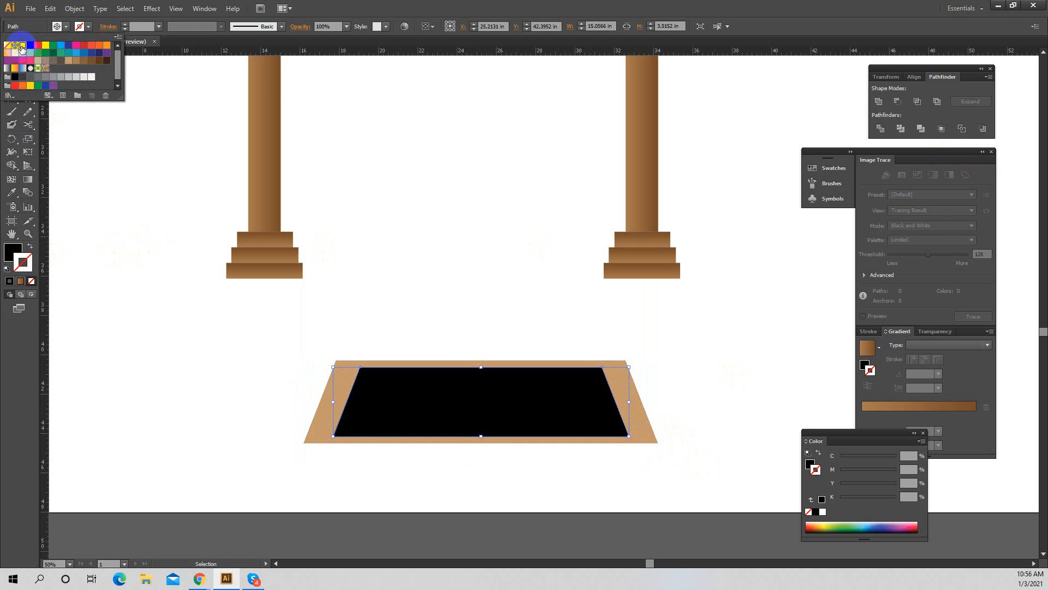
{"action": "left_click", "coordinate": [22, 46]}
{"action": "left_click", "coordinate": [339, 44]}
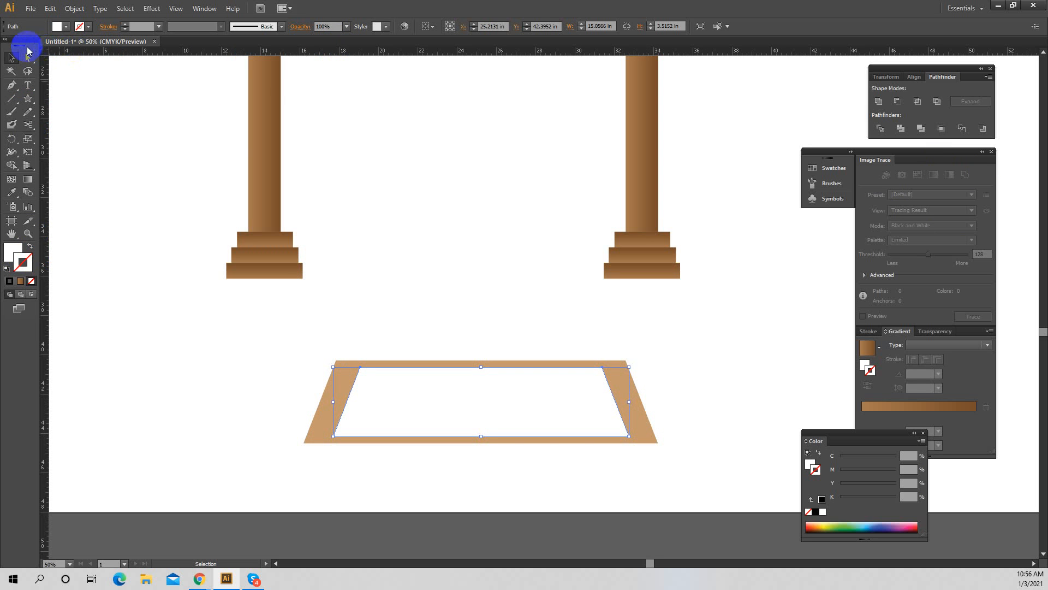
Add a centred copy of the white trapezoid scaled to about 12.16 by 2.84 in and fill it with medium brown
{"action": "left_click_drag", "start_coordinate": [516, 390], "coordinate": [489, 380], "text": "alt"}
{"action": "left_click_drag", "start_coordinate": [629, 436], "coordinate": [600, 430], "text": "alt+shift"}
{"action": "left_click", "coordinate": [66, 27]}
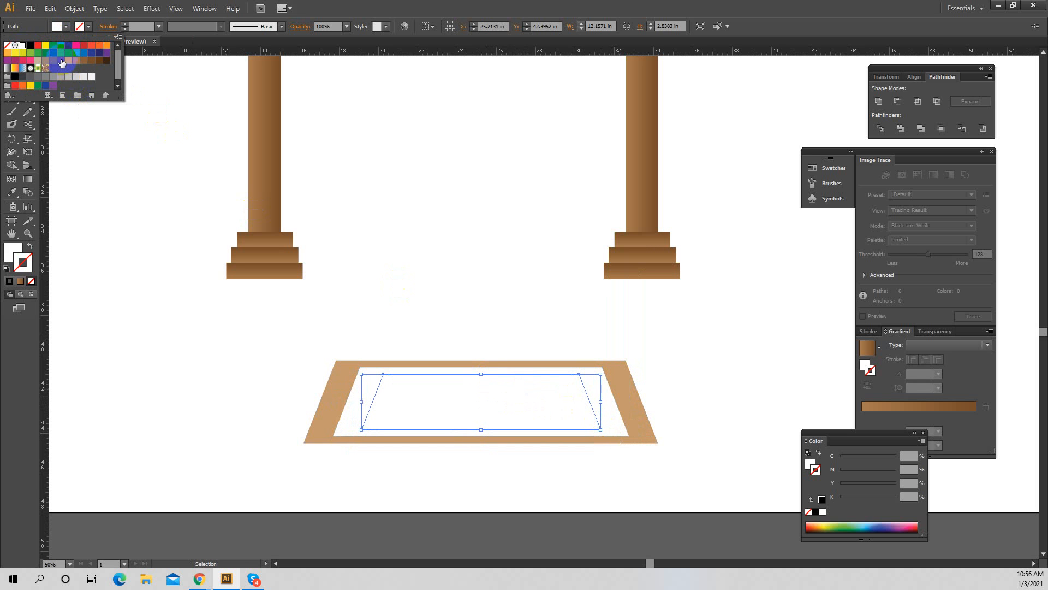
{"action": "left_click", "coordinate": [77, 61]}
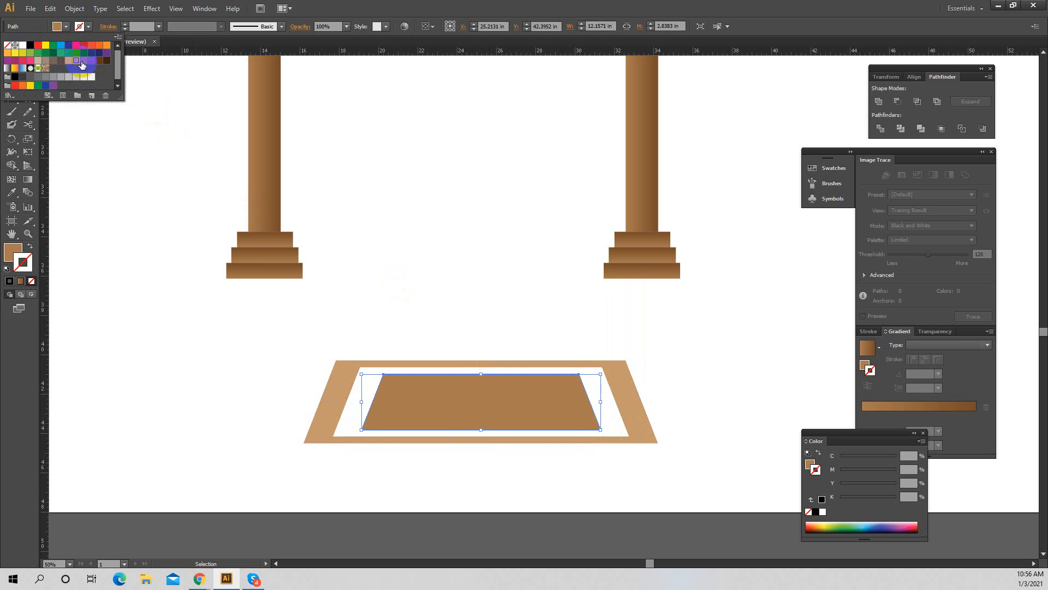
{"action": "left_click", "coordinate": [84, 61]}
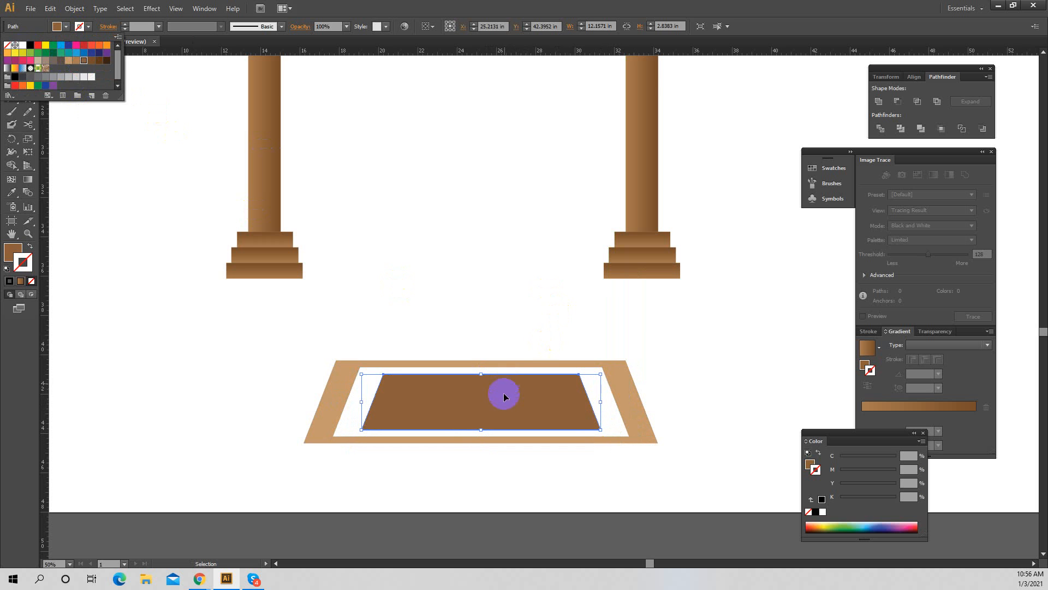
{"action": "left_click", "coordinate": [590, 398]}
{"action": "left_click", "coordinate": [620, 327]}
{"action": "left_click", "coordinate": [580, 402]}
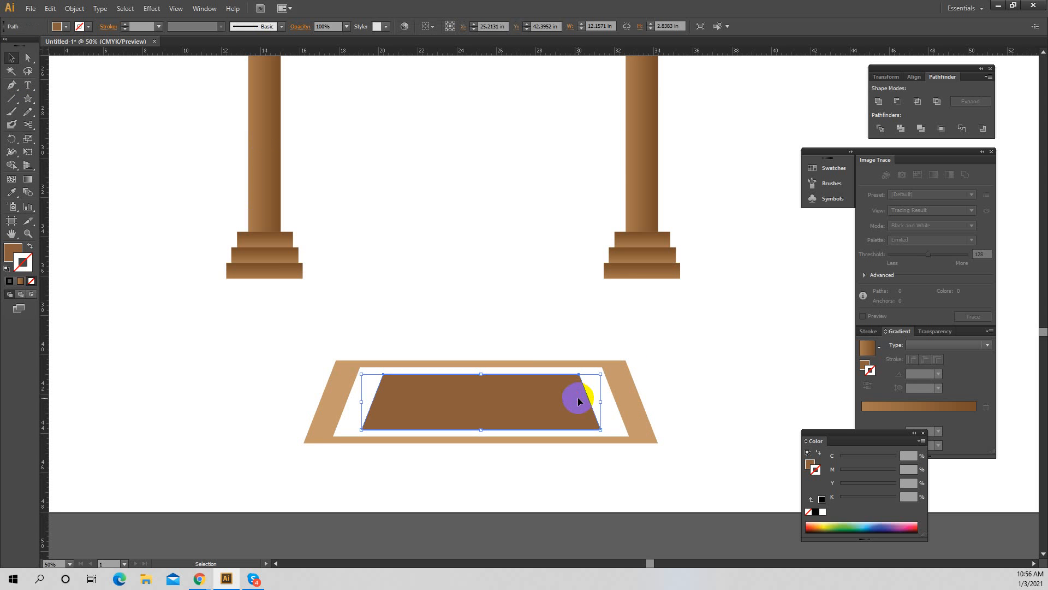
Add a centred copy of the brown trapezoid scaled to about 9.11 by 2.13 in and fill it with white
{"action": "left_click_drag", "start_coordinate": [562, 401], "coordinate": [531, 394]}
{"action": "left_click_drag", "start_coordinate": [599, 429], "coordinate": [591, 422]}
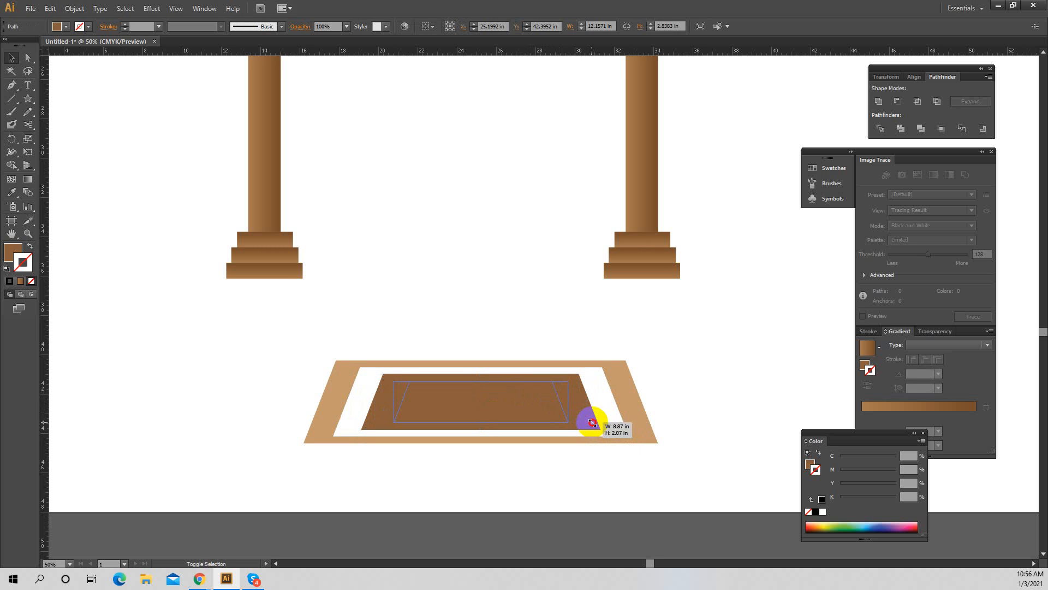
{"action": "left_click_drag", "start_coordinate": [591, 422], "coordinate": [591, 422]}
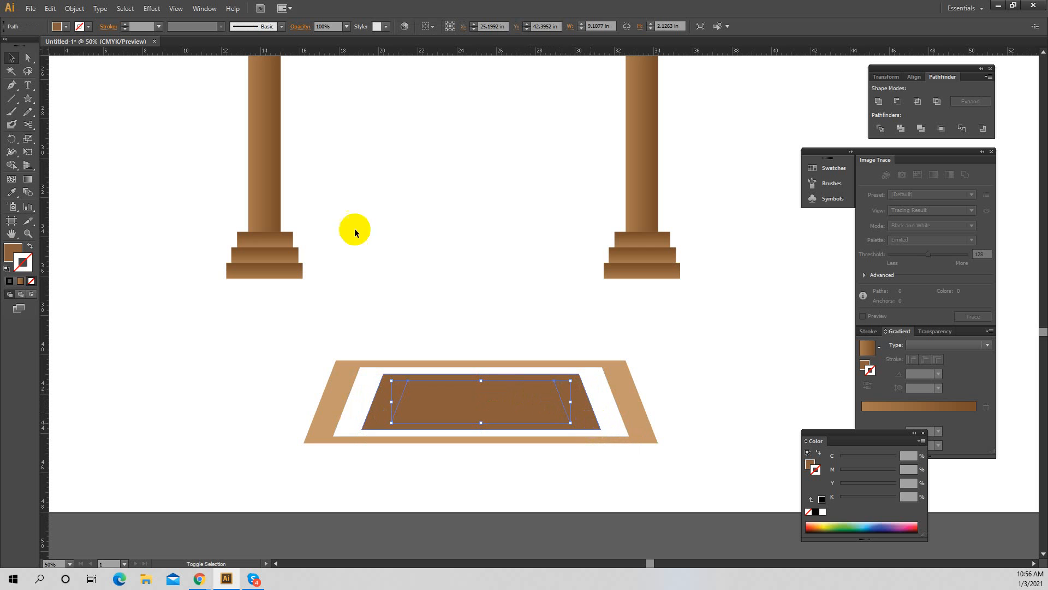
{"action": "left_click", "coordinate": [67, 28]}
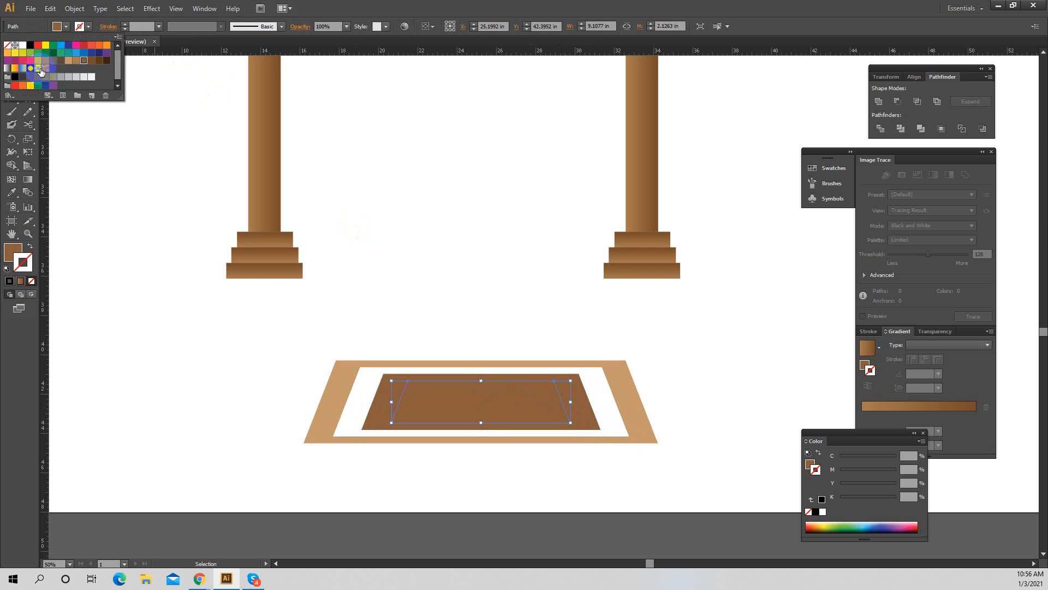
{"action": "left_click", "coordinate": [23, 48]}
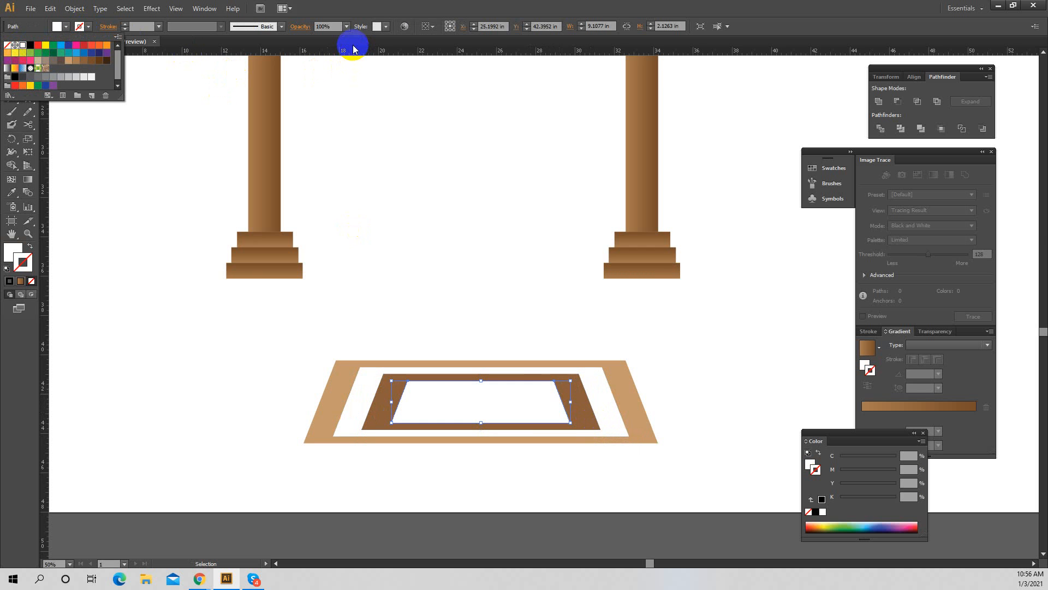
Add a centred innermost trapezoid of about 5.3 by 1.24 in and fill it with dark brown
{"action": "left_click_drag", "start_coordinate": [527, 408], "coordinate": [557, 414]}
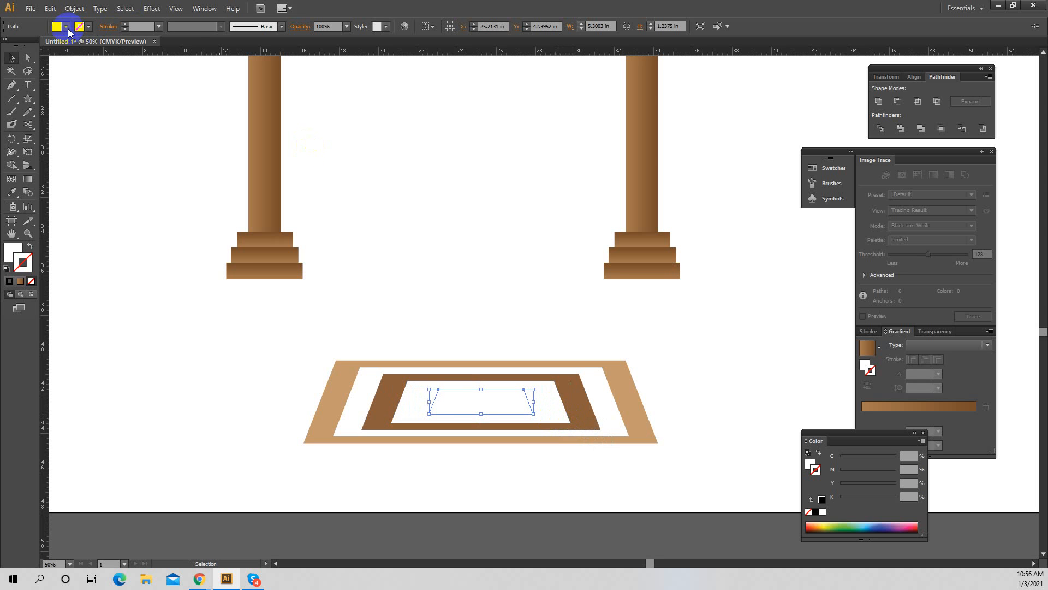
{"action": "left_click", "coordinate": [68, 28]}
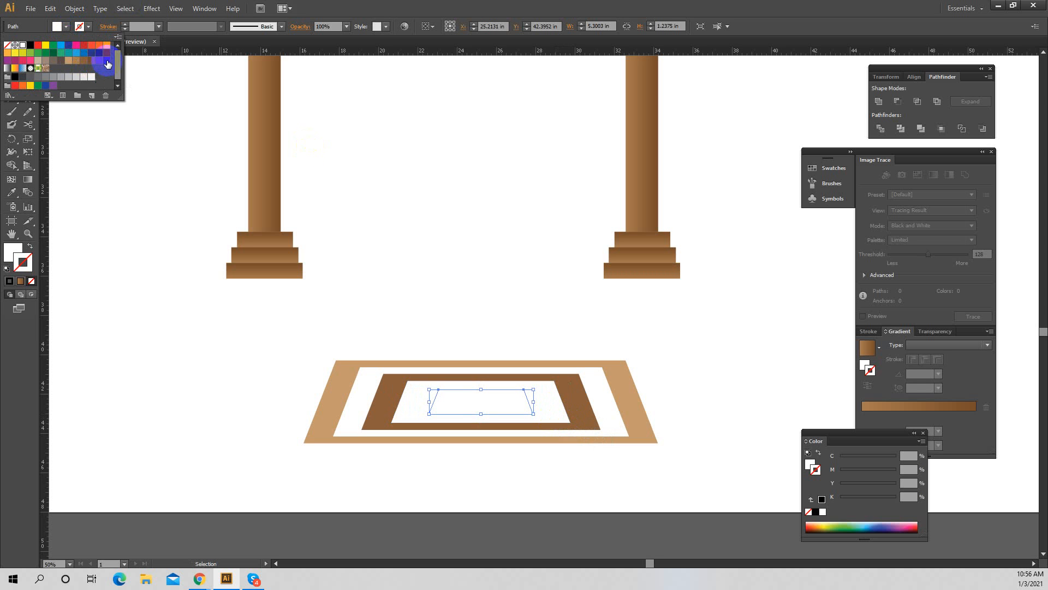
{"action": "left_click", "coordinate": [107, 61]}
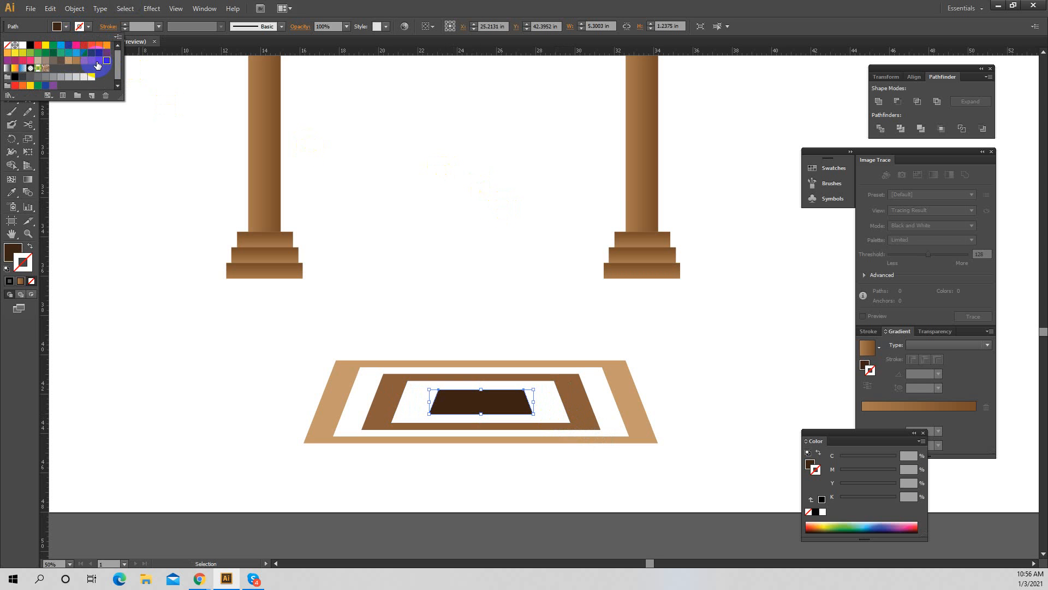
{"action": "left_click", "coordinate": [97, 62]}
{"action": "left_click", "coordinate": [704, 315]}
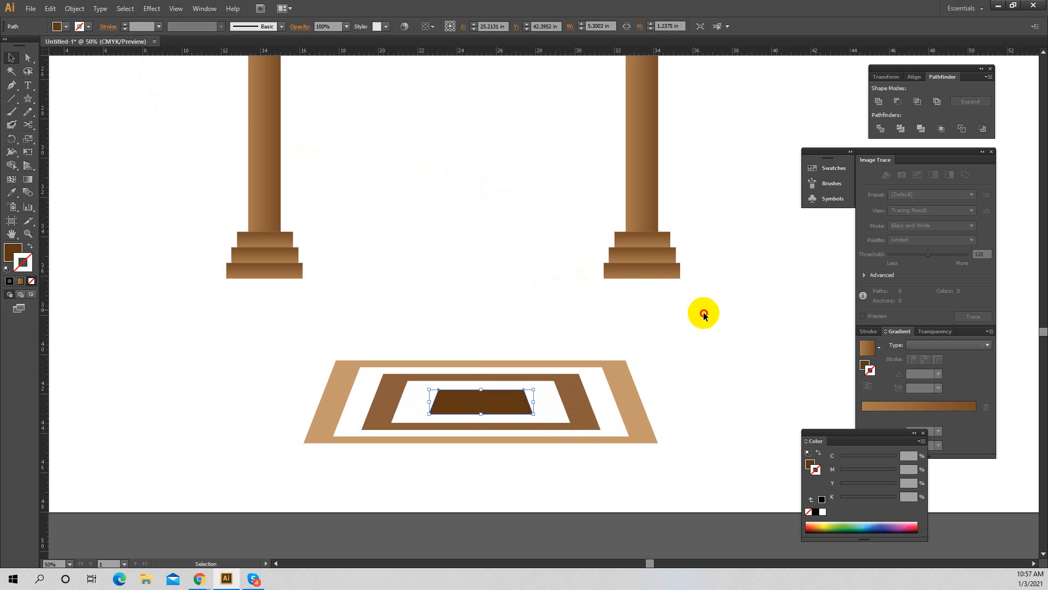
Select all the nested trapezoids below the columns, group them, and deselect the result
{"action": "left_click", "coordinate": [631, 342], "text": "ctrl+alt"}
{"action": "left_click_drag", "start_coordinate": [514, 330], "coordinate": [512, 342]}
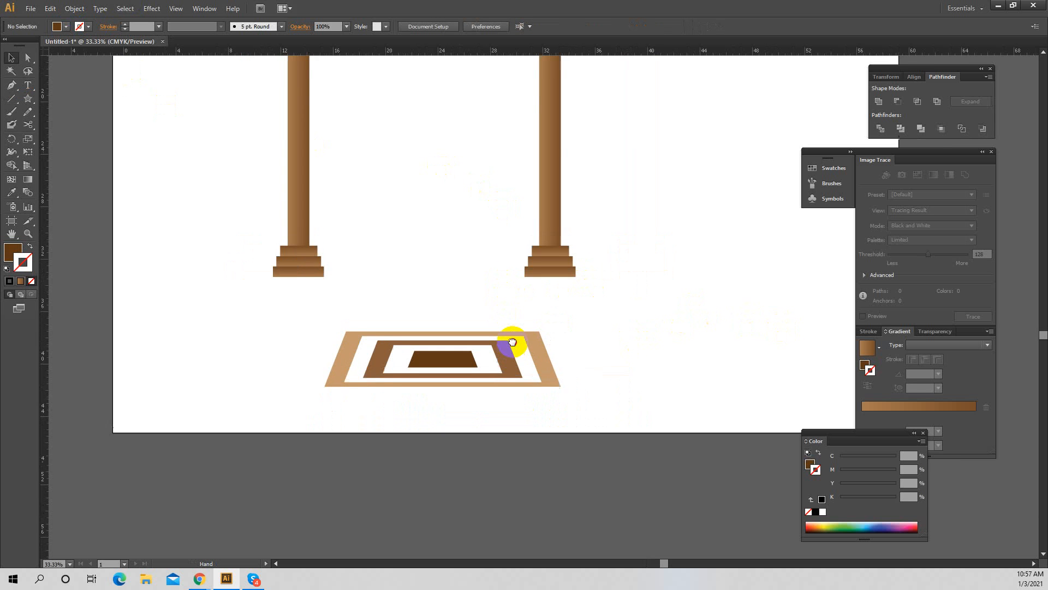
{"action": "left_click_drag", "start_coordinate": [452, 306], "coordinate": [481, 346]}
{"action": "left_click_drag", "start_coordinate": [384, 480], "coordinate": [636, 394]}
{"action": "right_click", "coordinate": [567, 409]}
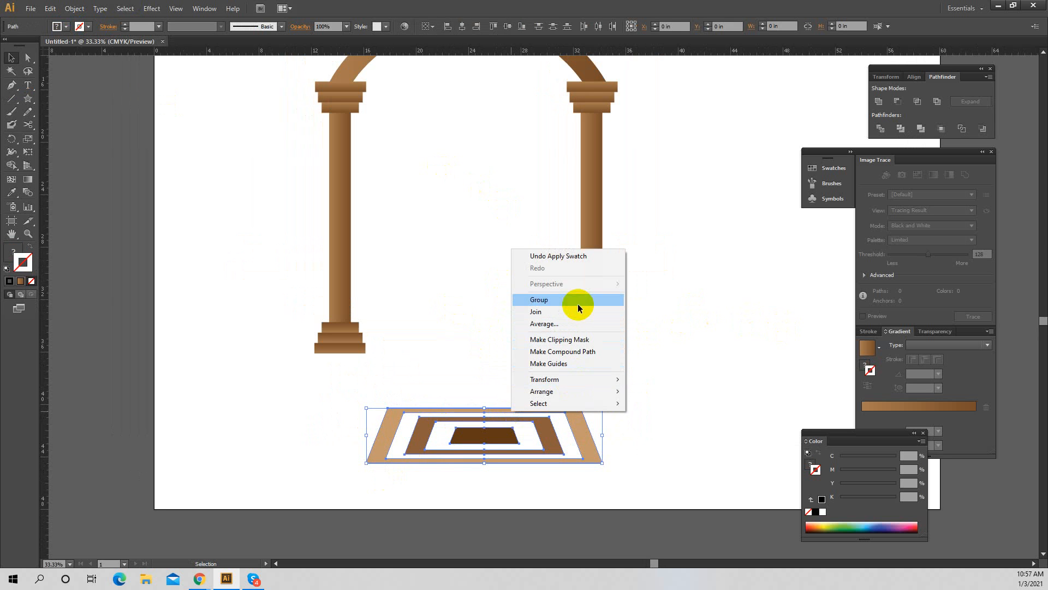
{"action": "left_click", "coordinate": [578, 300]}
{"action": "left_click", "coordinate": [477, 346]}
Move the trapezoid group up between the column bases and send it to the back
{"action": "left_click", "coordinate": [527, 452]}
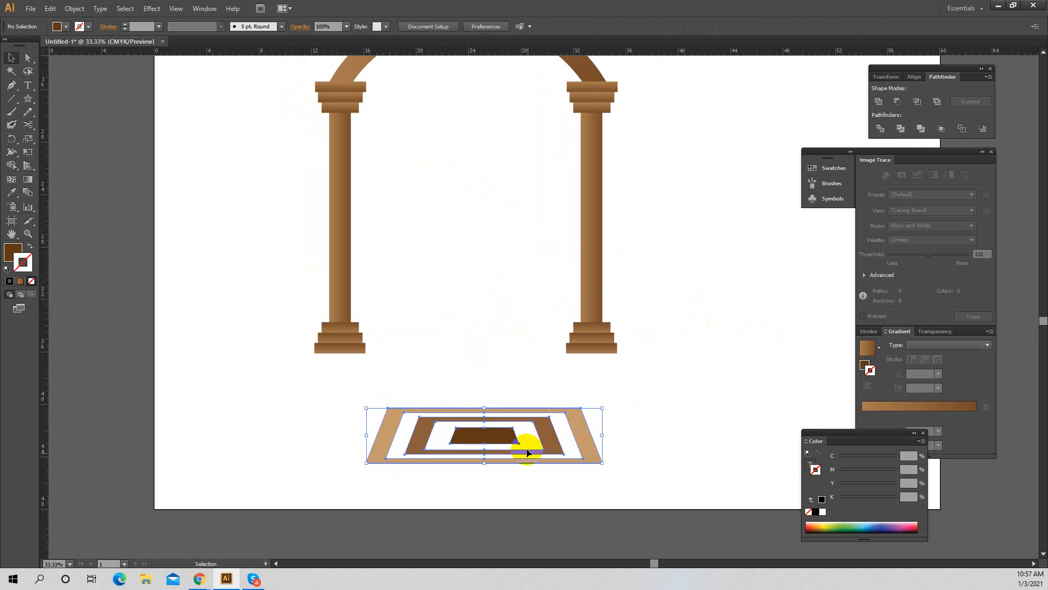
{"action": "left_click_drag", "start_coordinate": [519, 428], "coordinate": [513, 364]}
{"action": "right_click", "coordinate": [515, 374]}
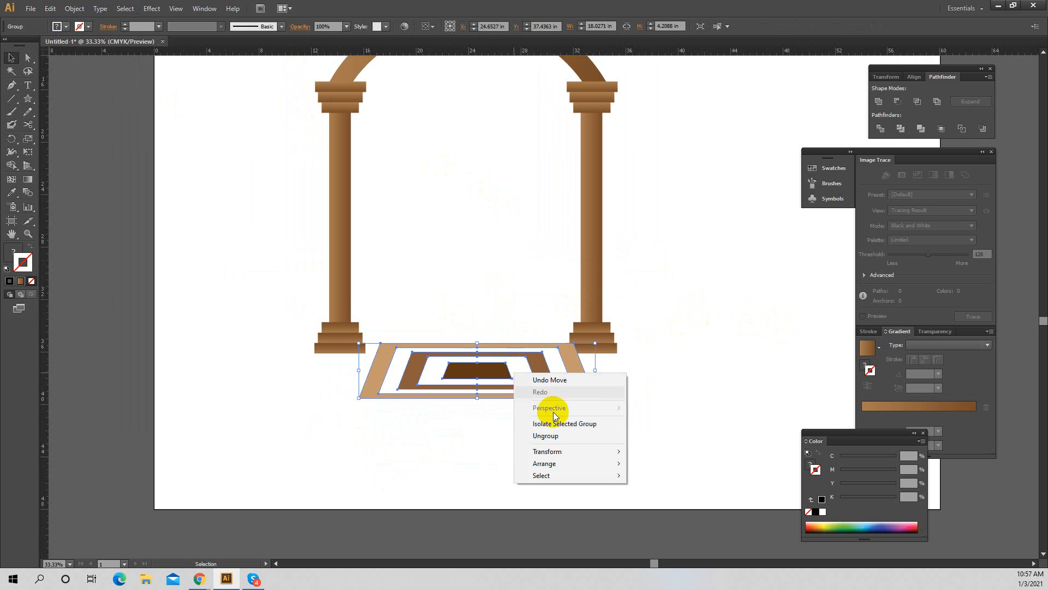
{"action": "mouse_move", "coordinate": [567, 462]}
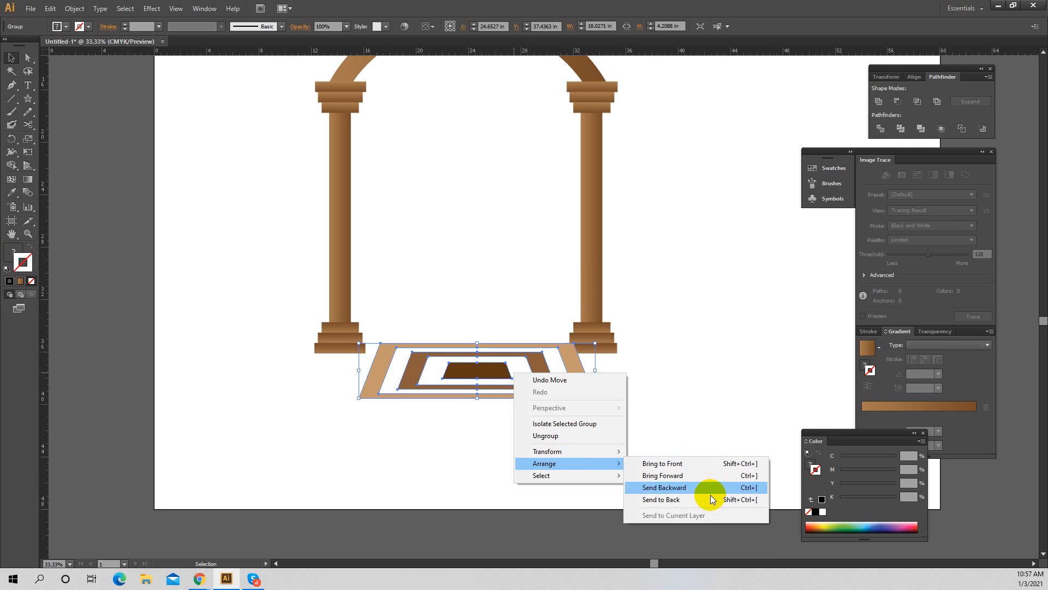
{"action": "left_click", "coordinate": [729, 505]}
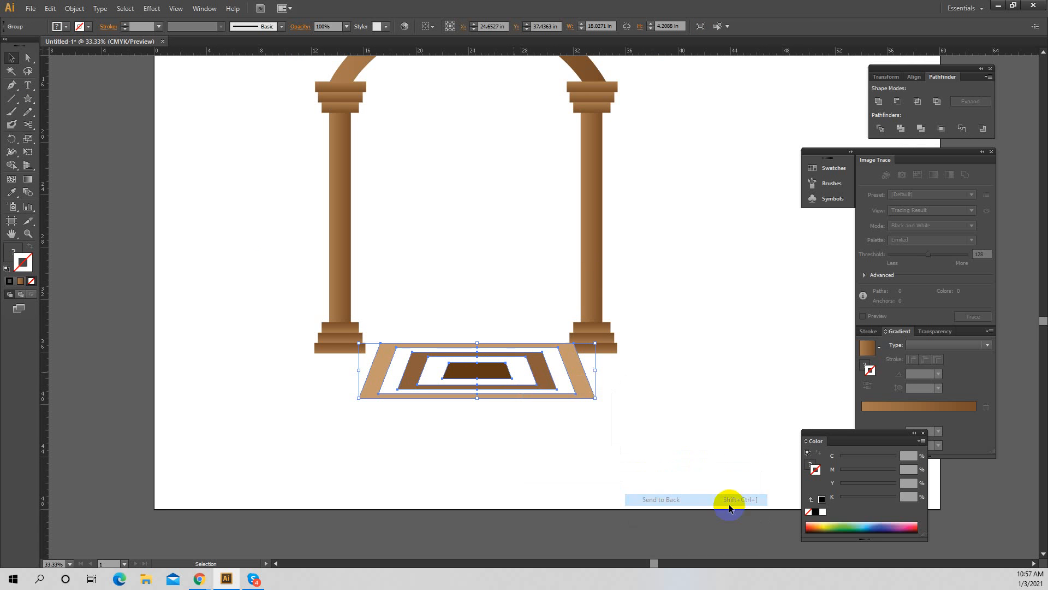
Raise the trapezoid group behind the column bases, widen it to about 19.9 in, and lower its top edge to flatten it
{"action": "scroll", "coordinate": [517, 414], "scroll_direction": "up", "scroll_amount": 5}
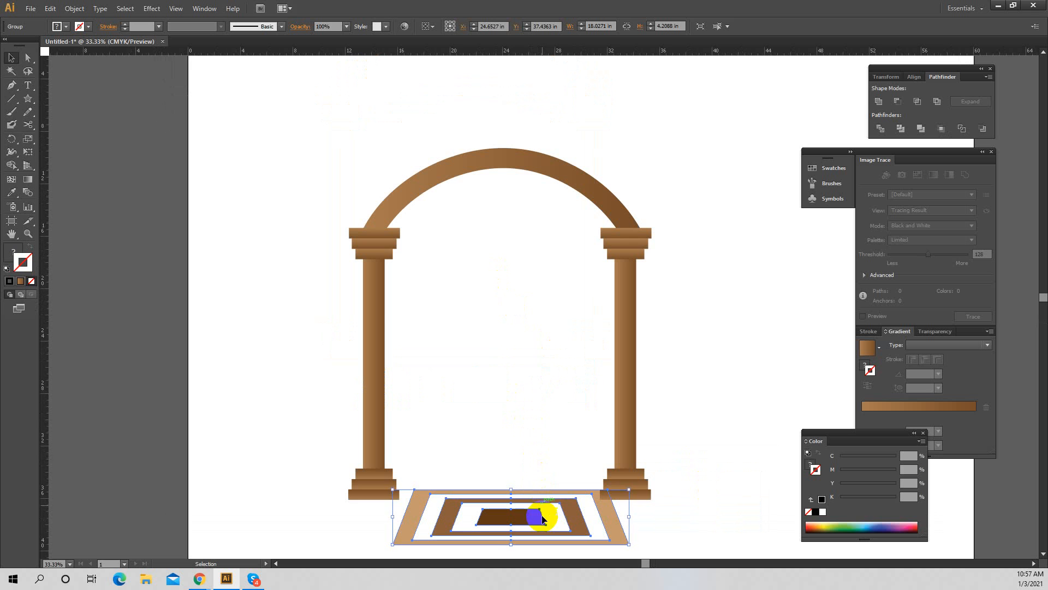
{"action": "left_click_drag", "start_coordinate": [544, 519], "coordinate": [532, 459]}
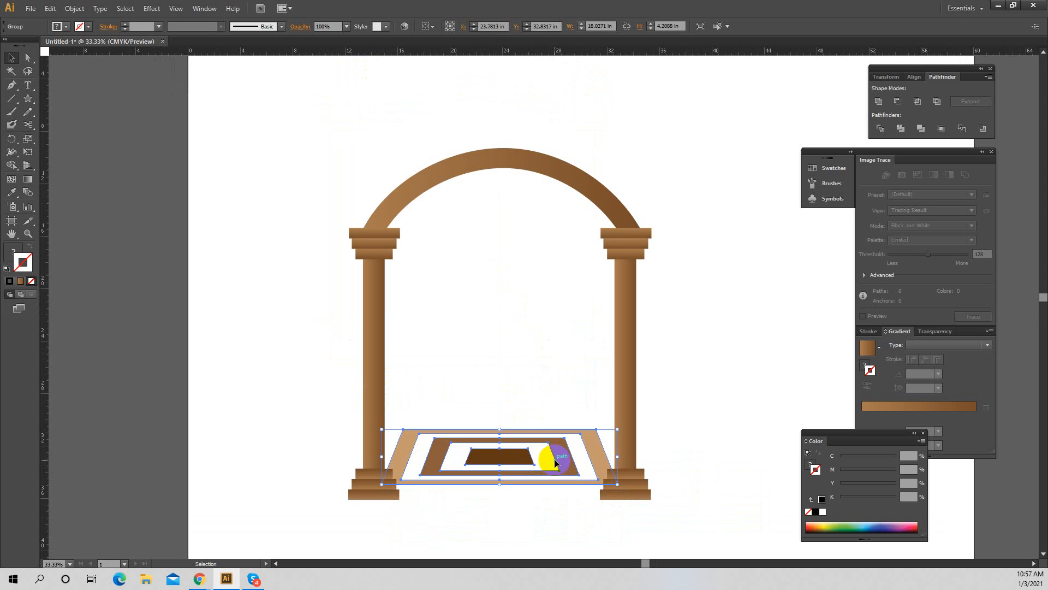
{"action": "left_click_drag", "start_coordinate": [619, 459], "coordinate": [628, 456]}
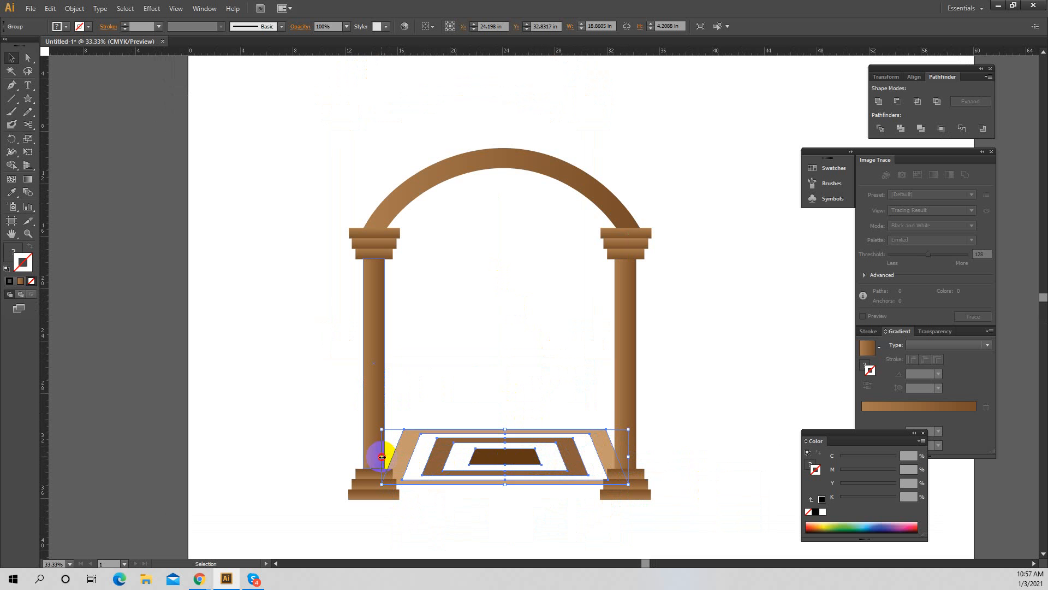
{"action": "left_click_drag", "start_coordinate": [382, 457], "coordinate": [369, 457]}
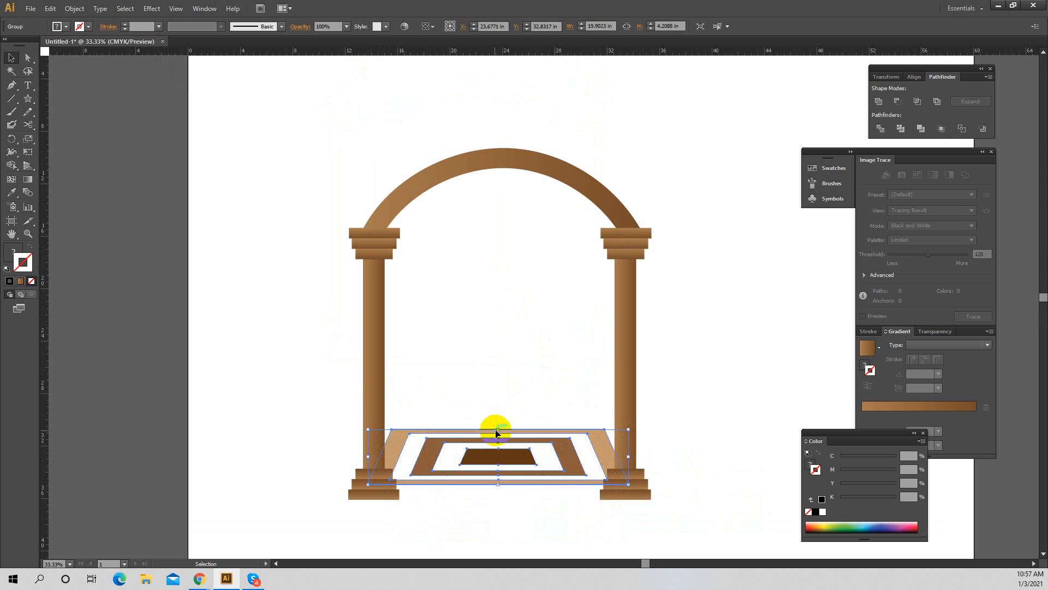
{"action": "left_click_drag", "start_coordinate": [498, 430], "coordinate": [499, 443]}
{"action": "left_click", "coordinate": [712, 391]}
Select the arch, both columns and the trapezoid floor pattern and group them into one object
{"action": "key", "text": "z"}
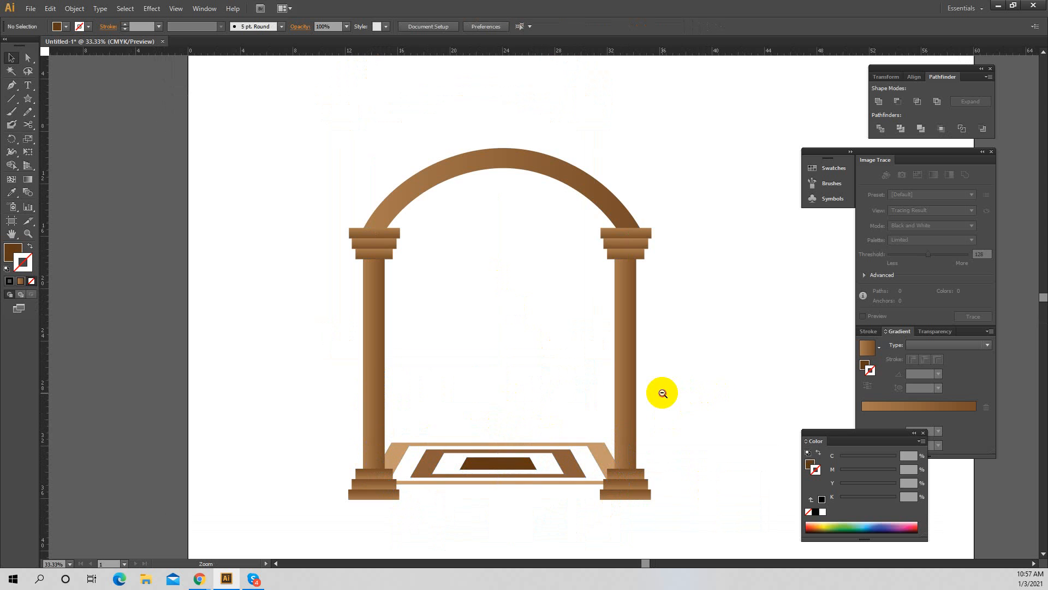
{"action": "left_click", "coordinate": [662, 393], "text": "alt"}
{"action": "left_click", "coordinate": [562, 298], "text": "alt"}
{"action": "left_click", "coordinate": [516, 234]}
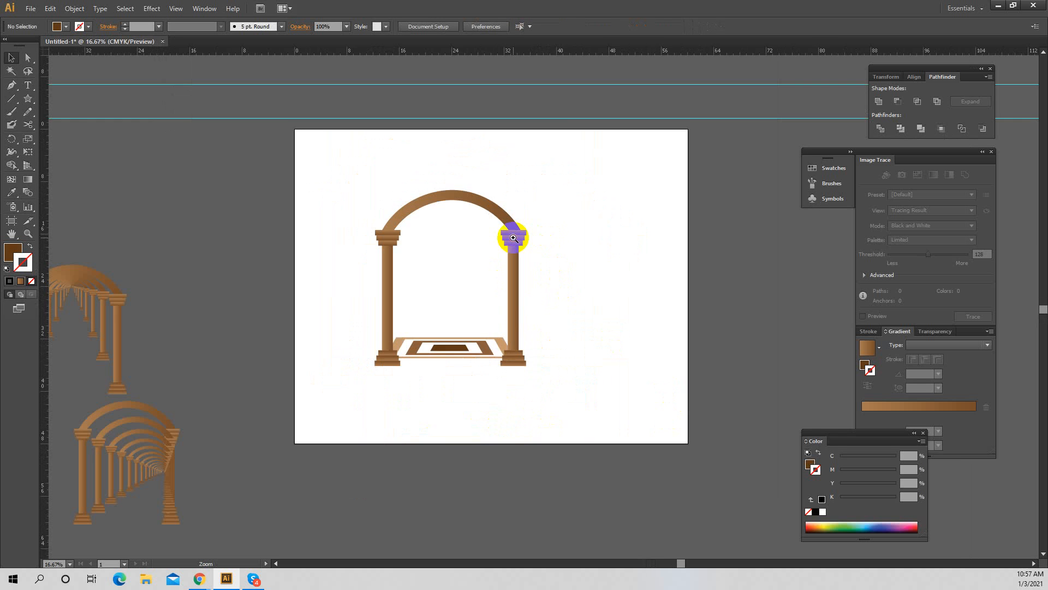
{"action": "key", "text": "v"}
{"action": "left_click_drag", "start_coordinate": [274, 236], "coordinate": [647, 483]}
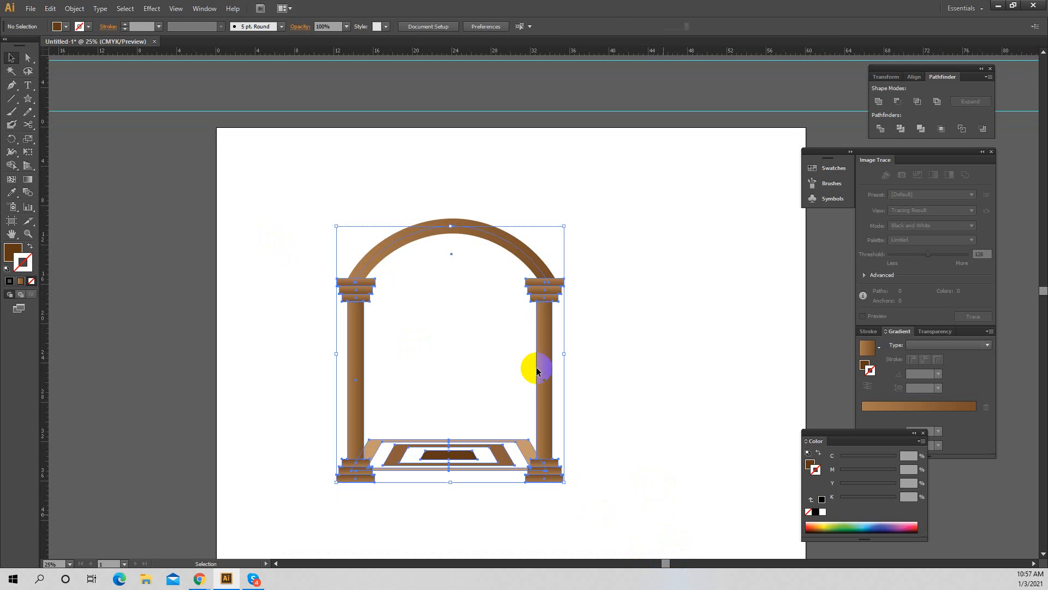
{"action": "right_click", "coordinate": [538, 353]}
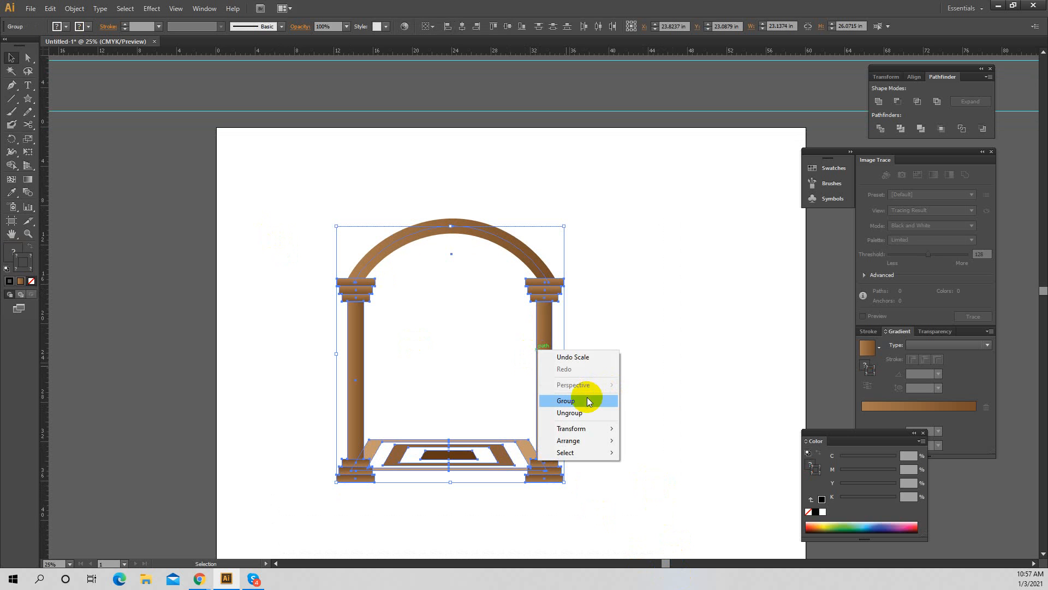
{"action": "left_click", "coordinate": [587, 399]}
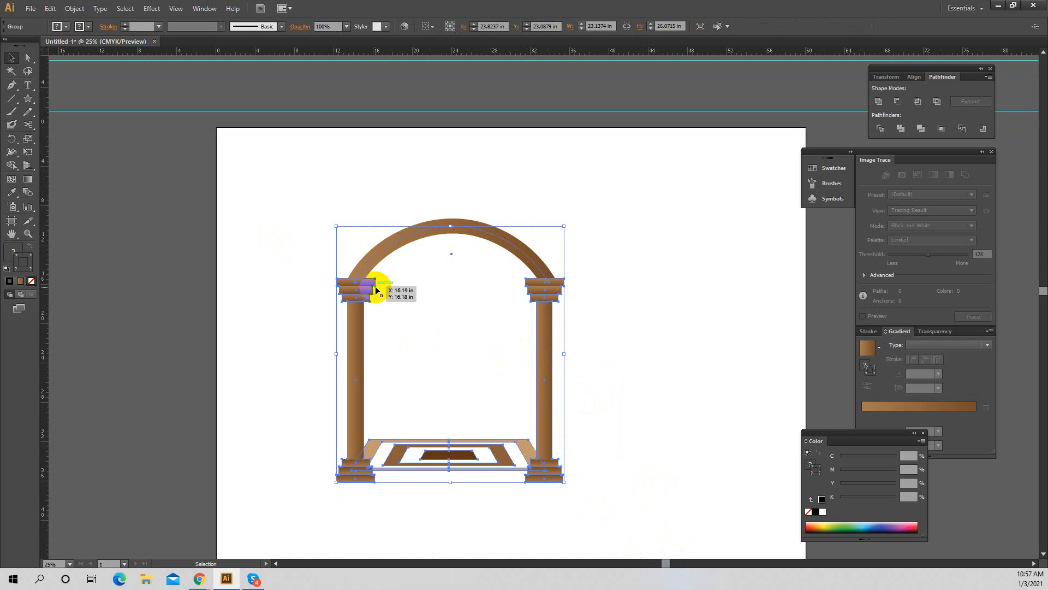
Ungroup the arch module to separate the floor pattern from the columns, and clear the selection
{"action": "left_click", "coordinate": [435, 367], "text": "ctrl"}
{"action": "left_click", "coordinate": [556, 409], "text": "ctrl"}
{"action": "left_click_drag", "start_coordinate": [591, 380], "coordinate": [511, 424]}
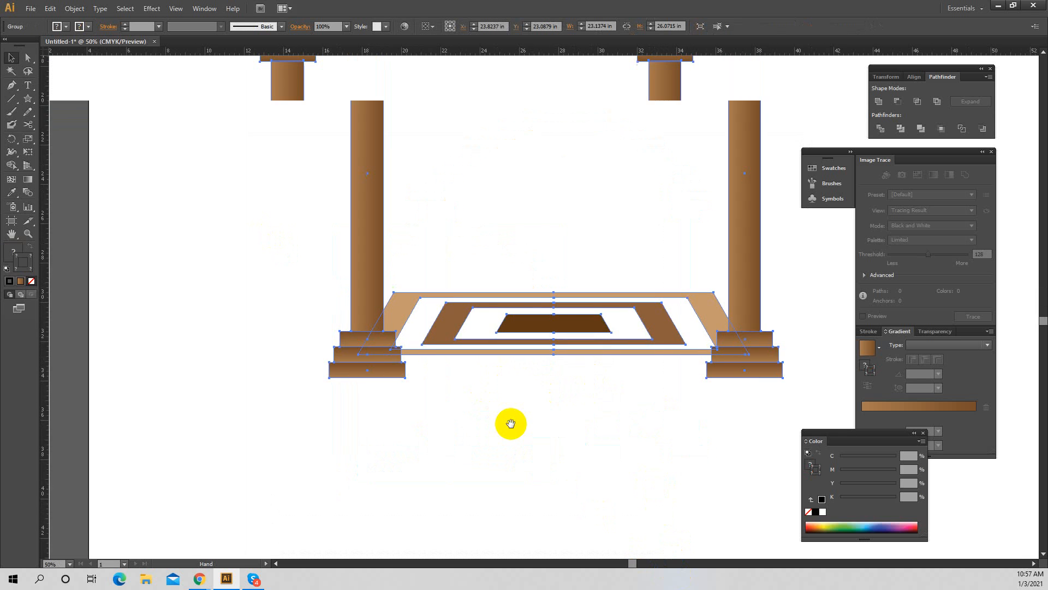
{"action": "left_click", "coordinate": [424, 298]}
{"action": "left_click", "coordinate": [290, 233]}
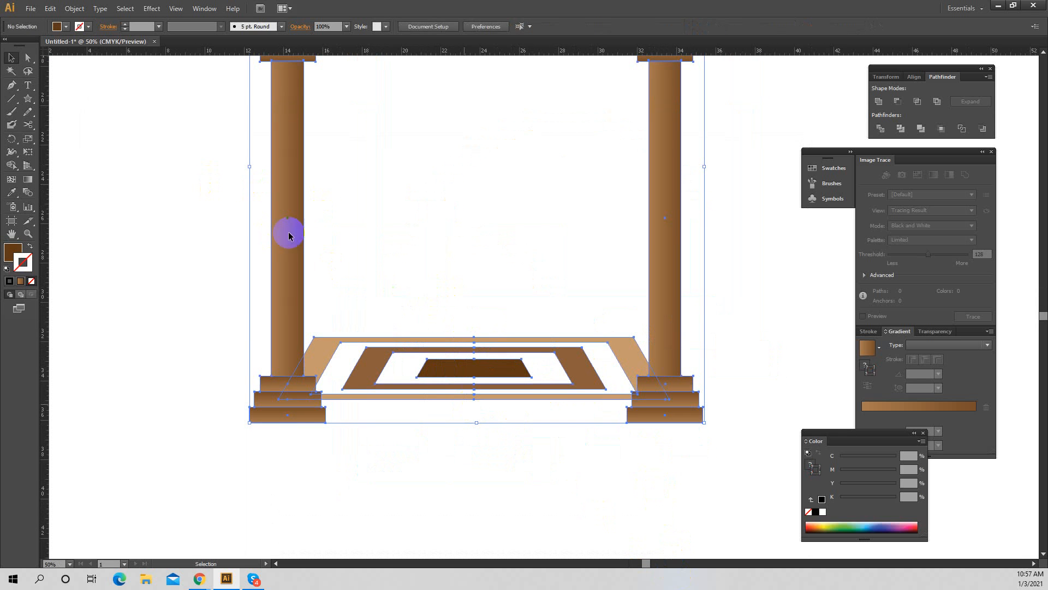
{"action": "right_click", "coordinate": [290, 209]}
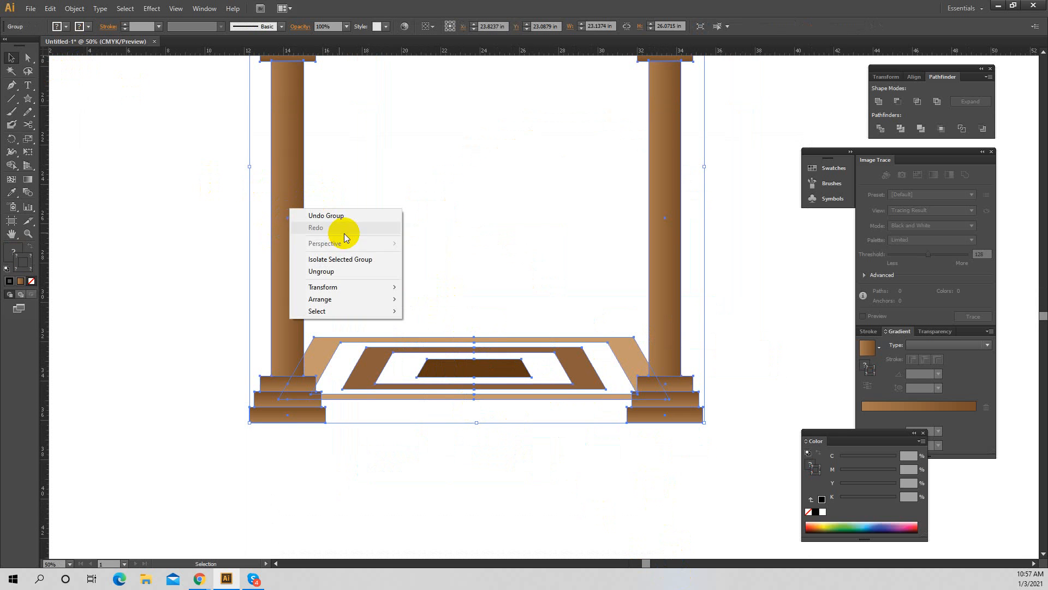
{"action": "left_click", "coordinate": [346, 272]}
{"action": "left_click", "coordinate": [763, 257]}
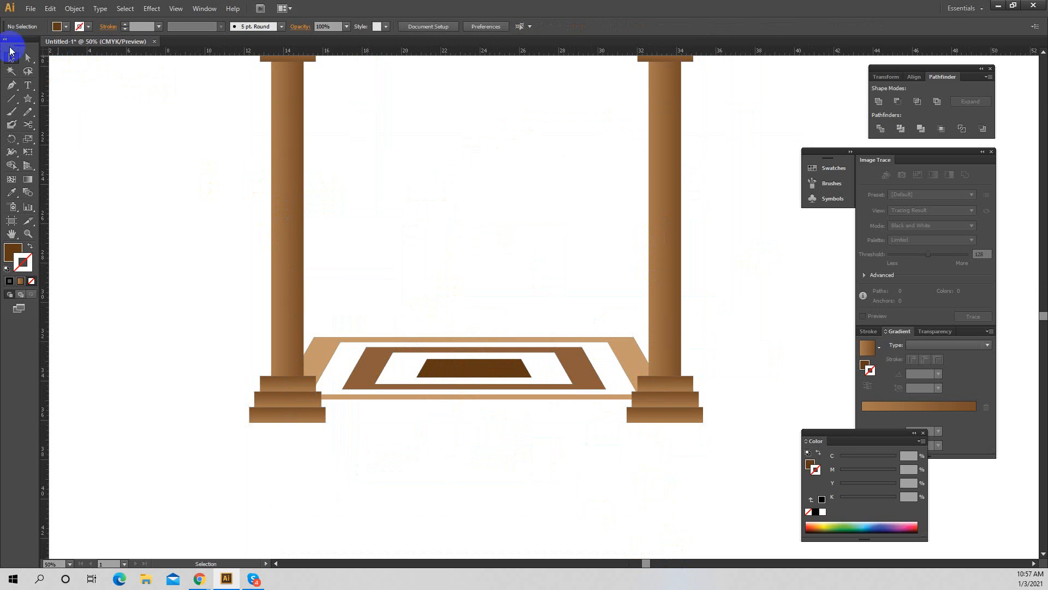
Shift the upper-left corner points of the outer nested trapezoids slightly inward, keeping their top edges level
{"action": "left_click", "coordinate": [417, 337]}
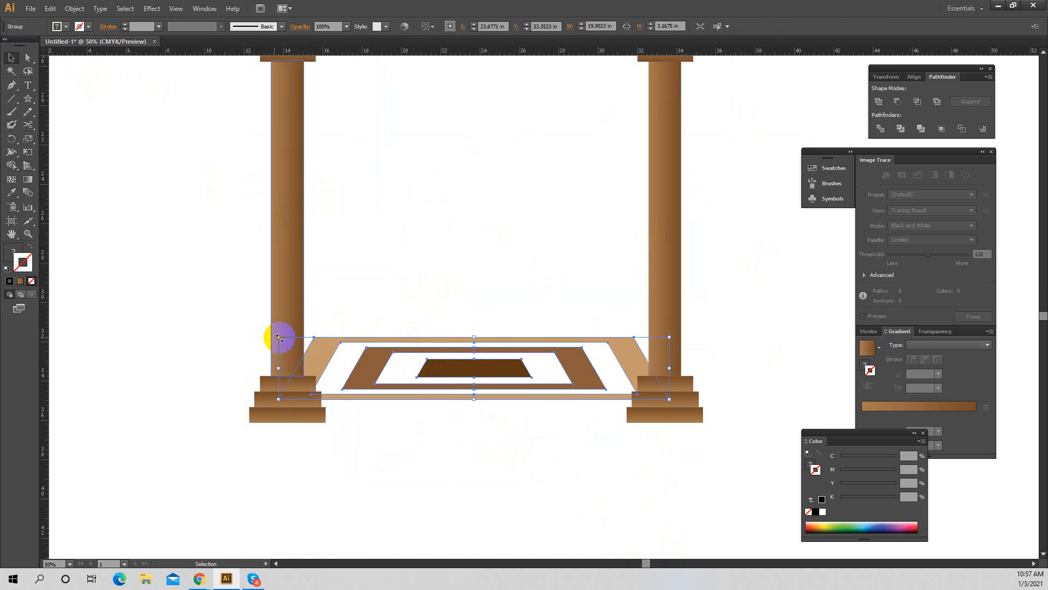
{"action": "left_click", "coordinate": [30, 62]}
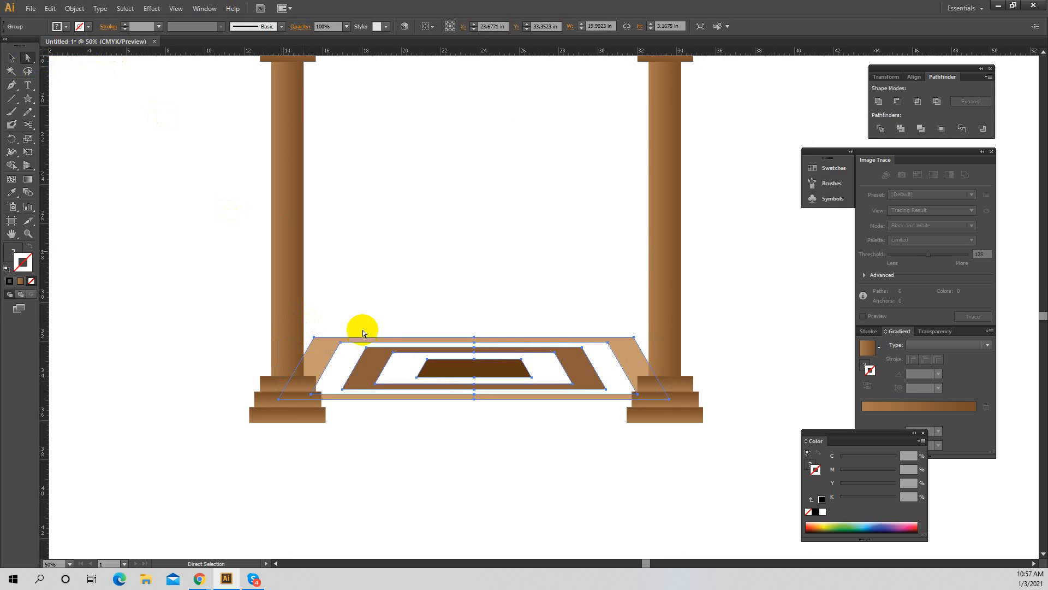
{"action": "left_click_drag", "start_coordinate": [313, 326], "coordinate": [390, 360]}
{"action": "left_click", "coordinate": [314, 339]}
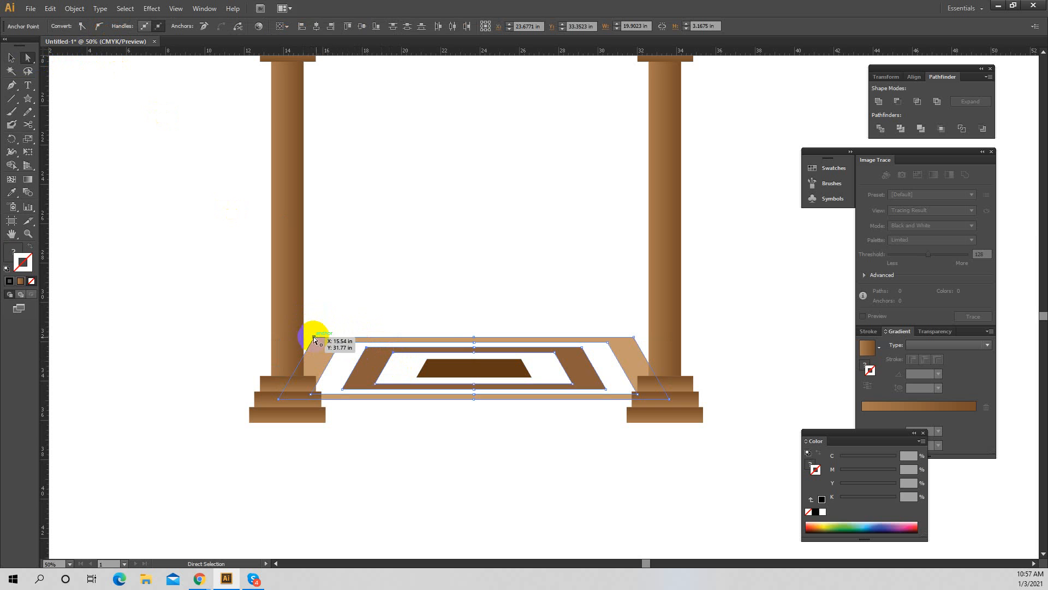
{"action": "left_click_drag", "start_coordinate": [317, 339], "coordinate": [326, 339]}
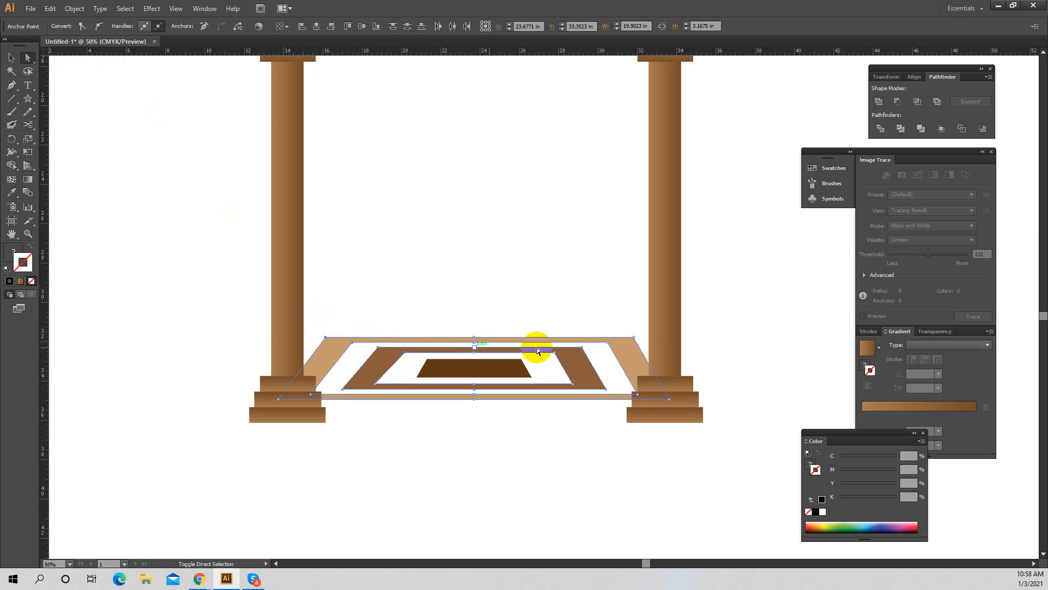
Shift the upper-right corner points of the outer nested trapezoids slightly inward and deselect the floor pattern
{"action": "left_click", "coordinate": [629, 339]}
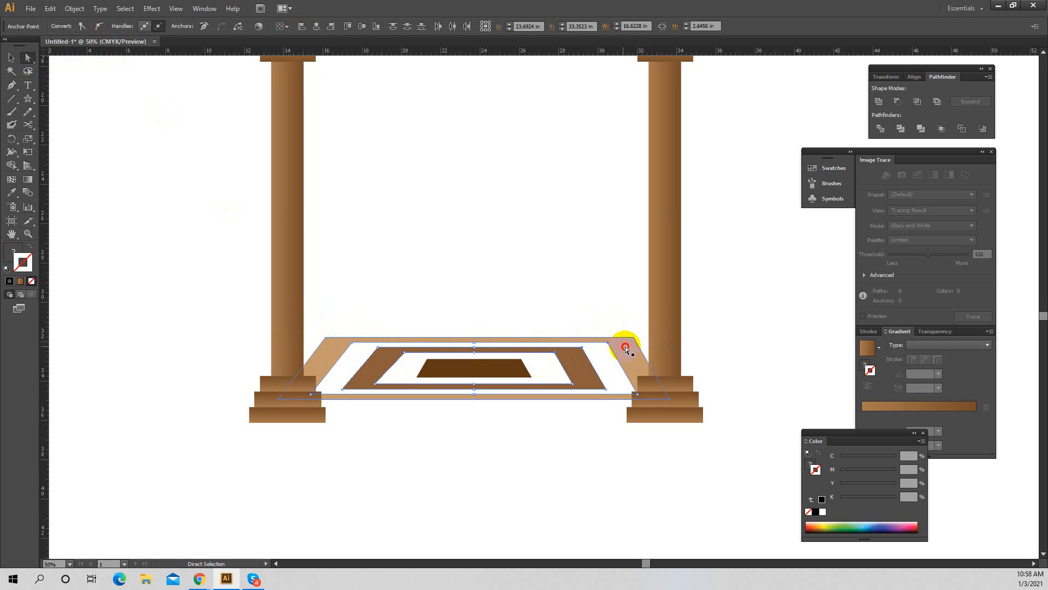
{"action": "left_click_drag", "start_coordinate": [637, 324], "coordinate": [540, 367]}
{"action": "left_click_drag", "start_coordinate": [628, 339], "coordinate": [627, 339]}
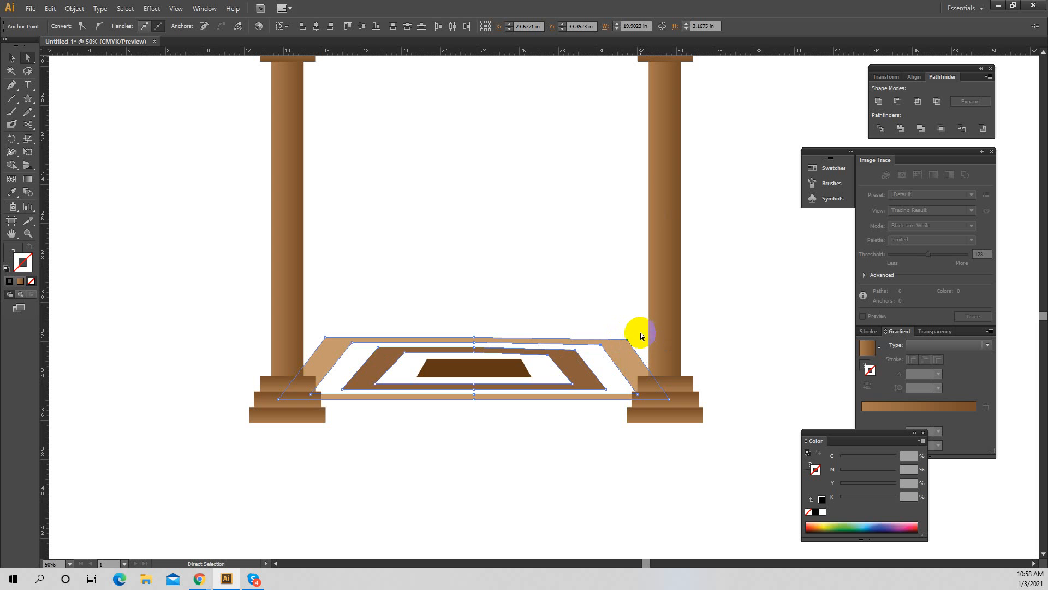
{"action": "left_click", "coordinate": [593, 270]}
Move only the outermost trapezoid's upper-right corner point to about X 31.56 in, Y 31.79 in, levelling its top edge
{"action": "left_click", "coordinate": [591, 281], "text": "ctrl+alt"}
{"action": "left_click", "coordinate": [590, 281], "text": "ctrl+alt"}
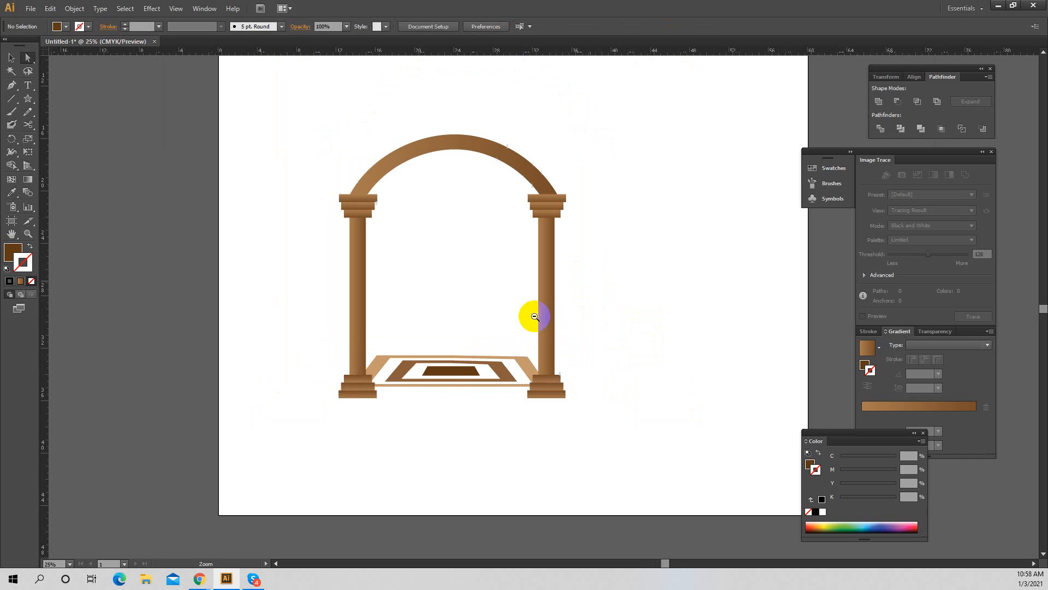
{"action": "left_click", "coordinate": [490, 357]}
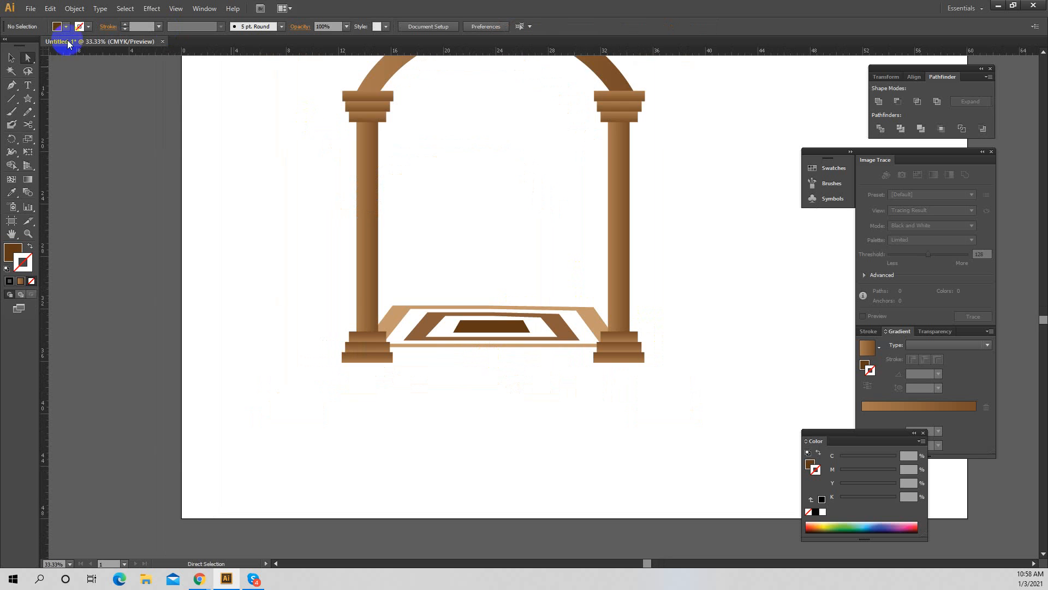
{"action": "left_click", "coordinate": [10, 57]}
{"action": "left_click_drag", "start_coordinate": [489, 305], "coordinate": [504, 292]}
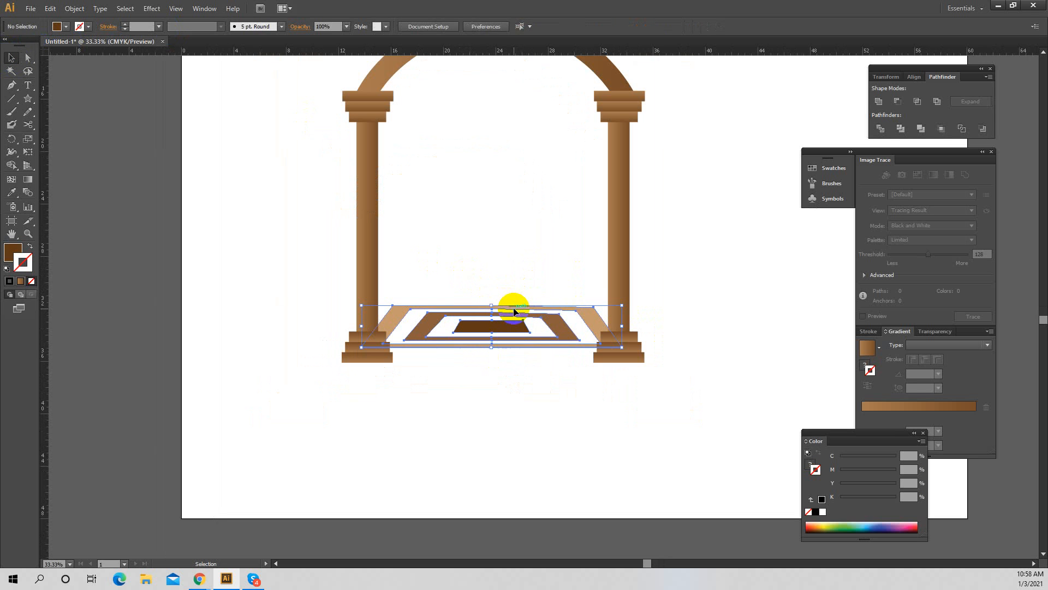
{"action": "left_click", "coordinate": [622, 318]}
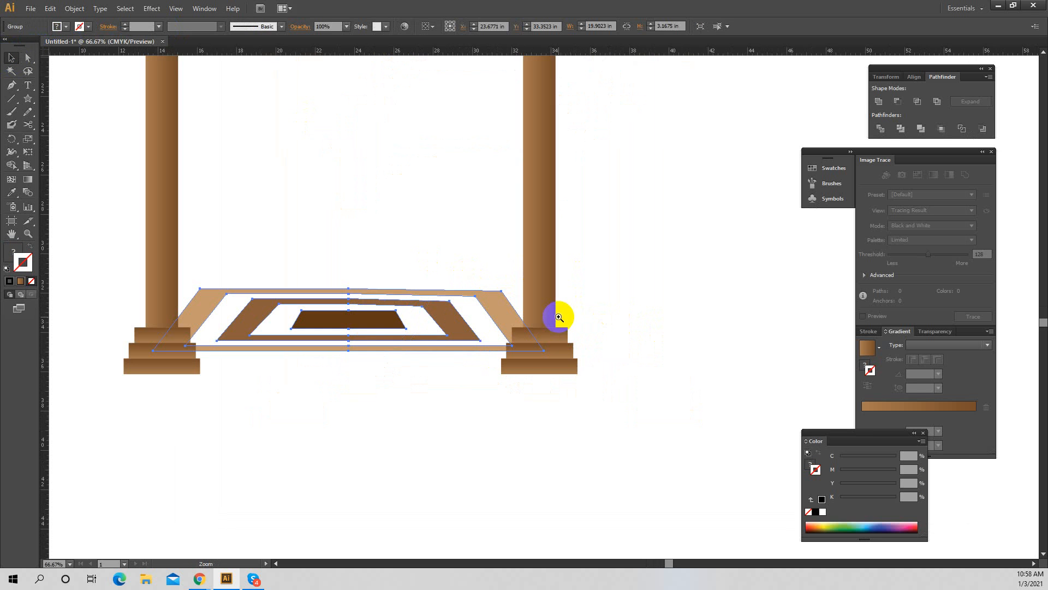
{"action": "left_click", "coordinate": [556, 316]}
{"action": "left_click_drag", "start_coordinate": [403, 238], "coordinate": [542, 266]}
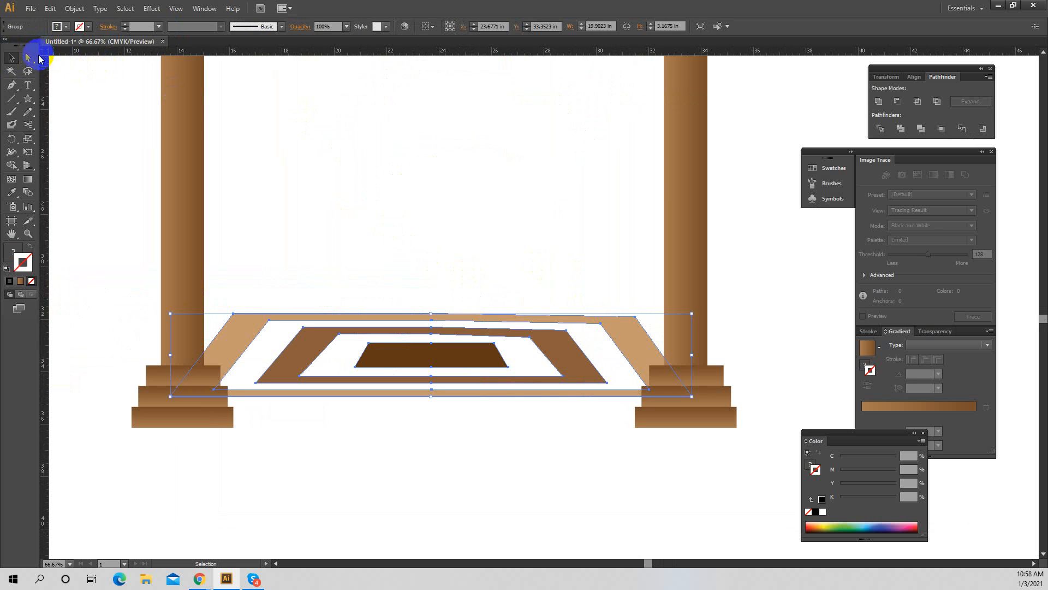
{"action": "left_click", "coordinate": [28, 57]}
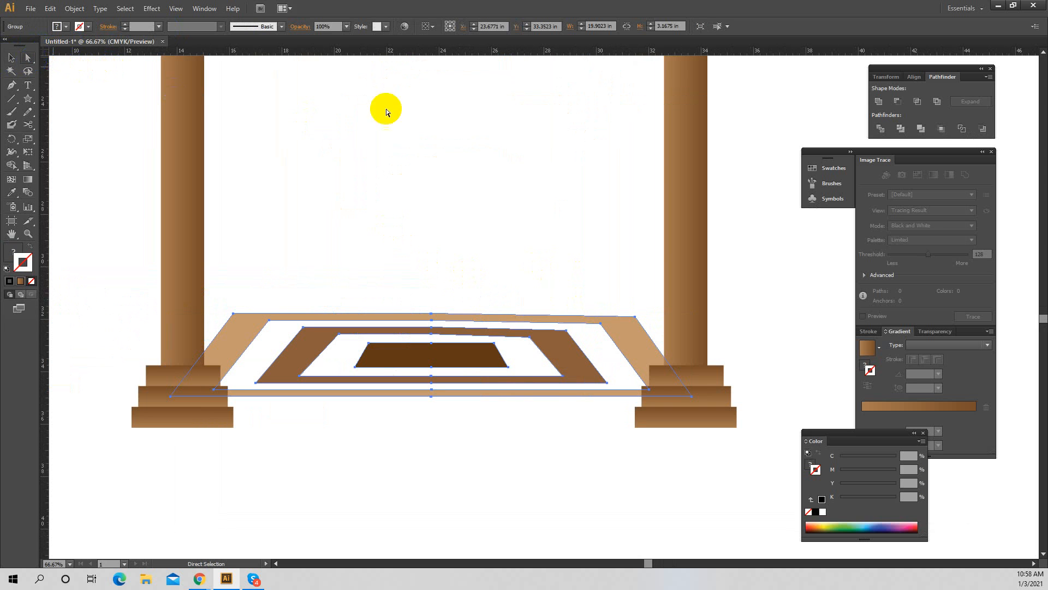
{"action": "left_click", "coordinate": [635, 317]}
{"action": "left_click", "coordinate": [636, 311]}
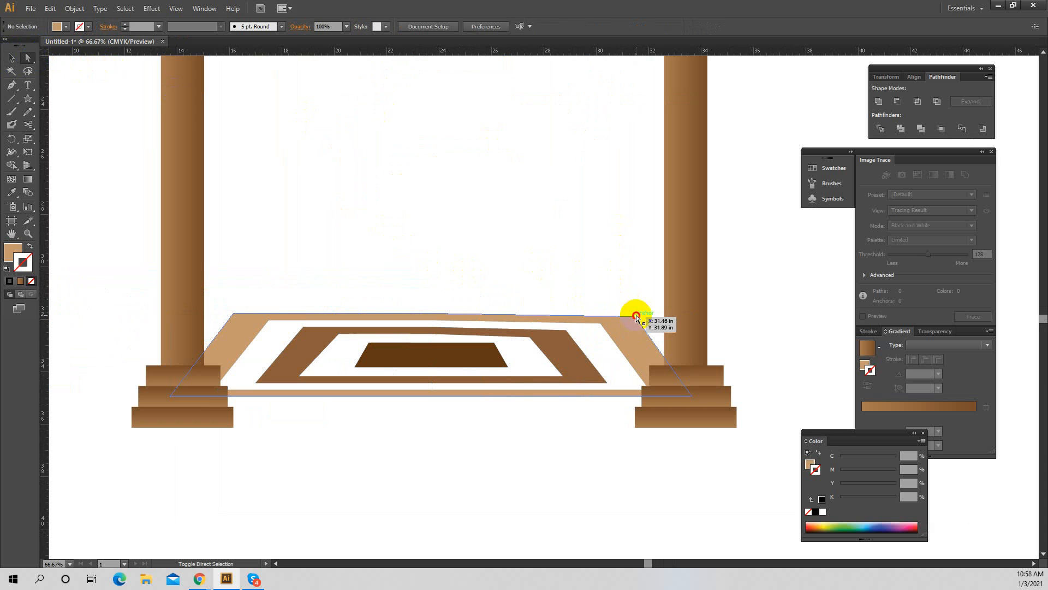
{"action": "left_click", "coordinate": [635, 316]}
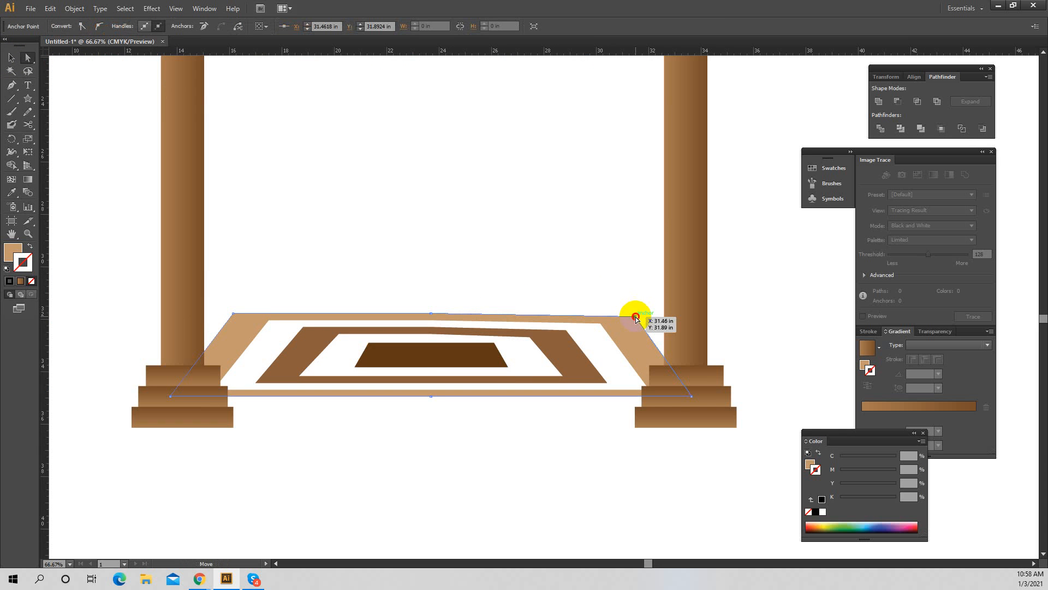
{"action": "left_click_drag", "start_coordinate": [637, 316], "coordinate": [638, 314]}
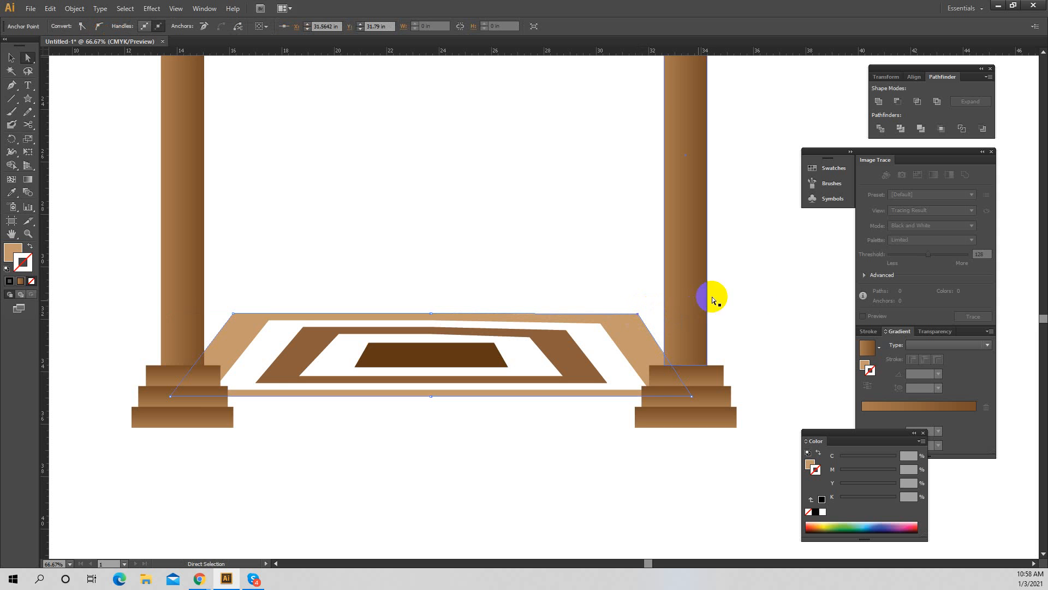
{"action": "left_click", "coordinate": [756, 297]}
Select the arch, columns and adjusted floor pattern, group them as a single module, and deselect it
{"action": "left_click", "coordinate": [579, 303]}
{"action": "left_click", "coordinate": [579, 299]}
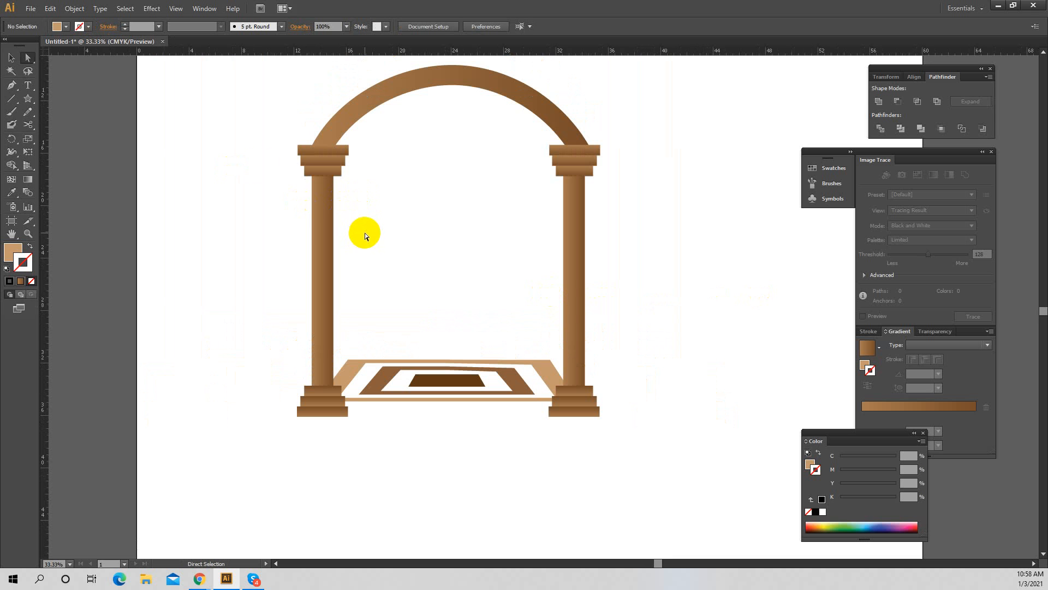
{"action": "left_click", "coordinate": [11, 58]}
{"action": "left_click_drag", "start_coordinate": [221, 135], "coordinate": [660, 439]}
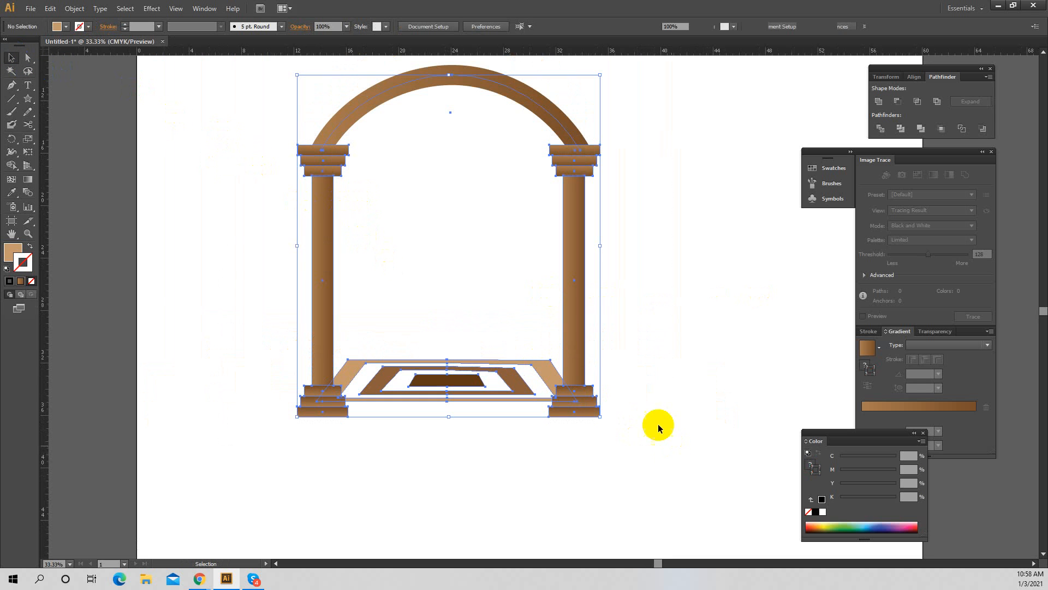
{"action": "right_click", "coordinate": [329, 199]}
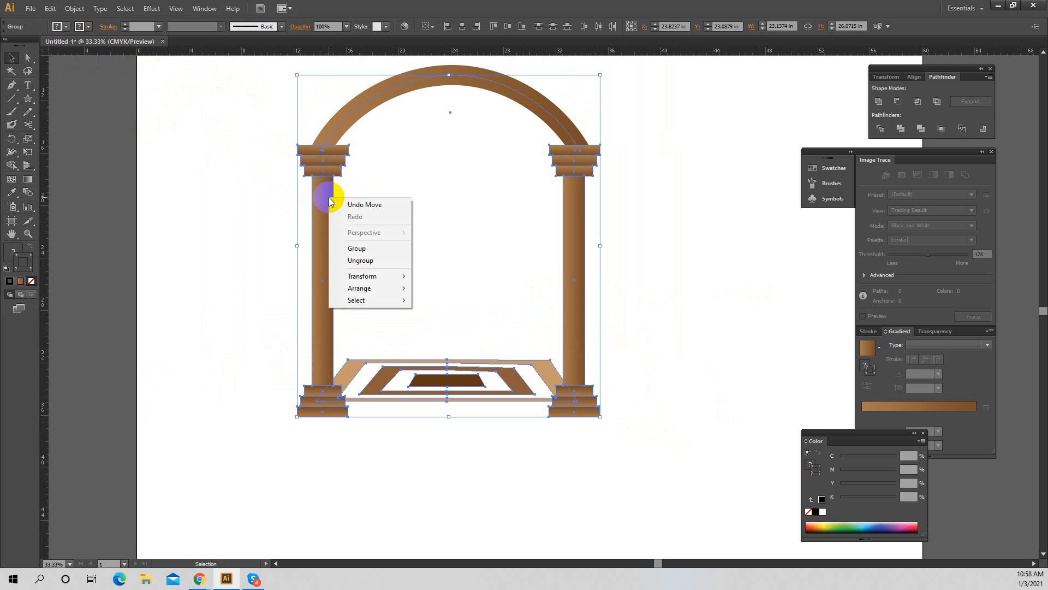
{"action": "left_click", "coordinate": [362, 247]}
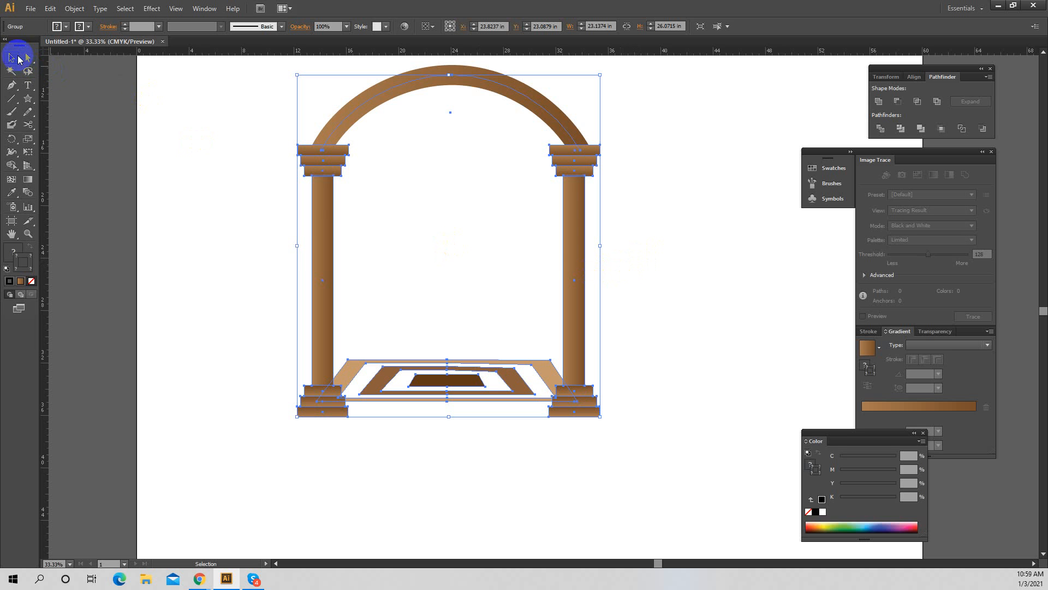
{"action": "left_click", "coordinate": [156, 113]}
Move the arch module down about 2.87 in, shrink it about its centre to about 1.3 by 1.47 in, and deselect it
{"action": "left_click_drag", "start_coordinate": [328, 205], "coordinate": [326, 242]}
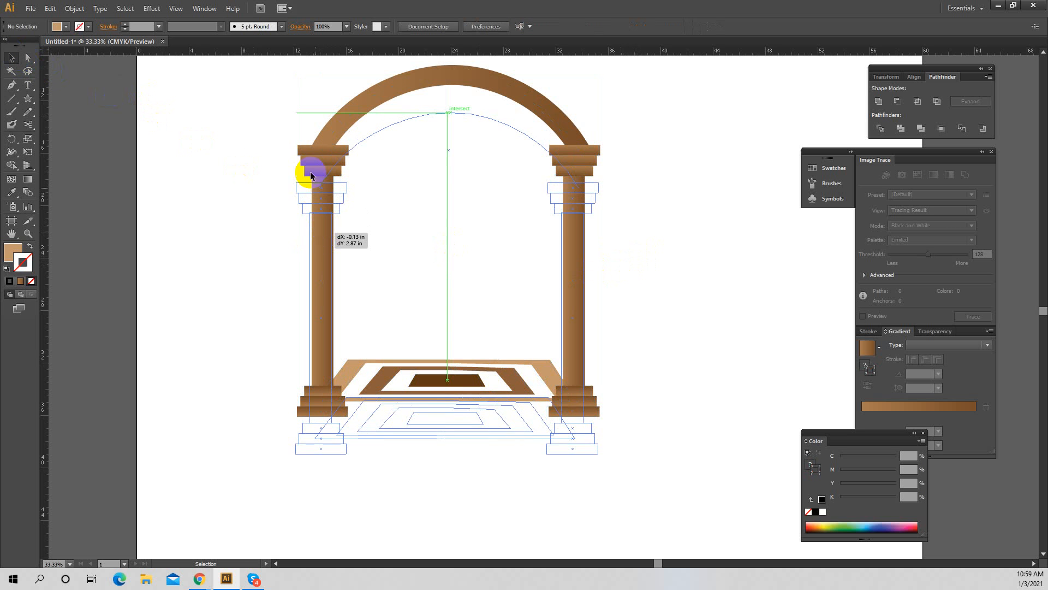
{"action": "left_click_drag", "start_coordinate": [296, 107], "coordinate": [440, 254]}
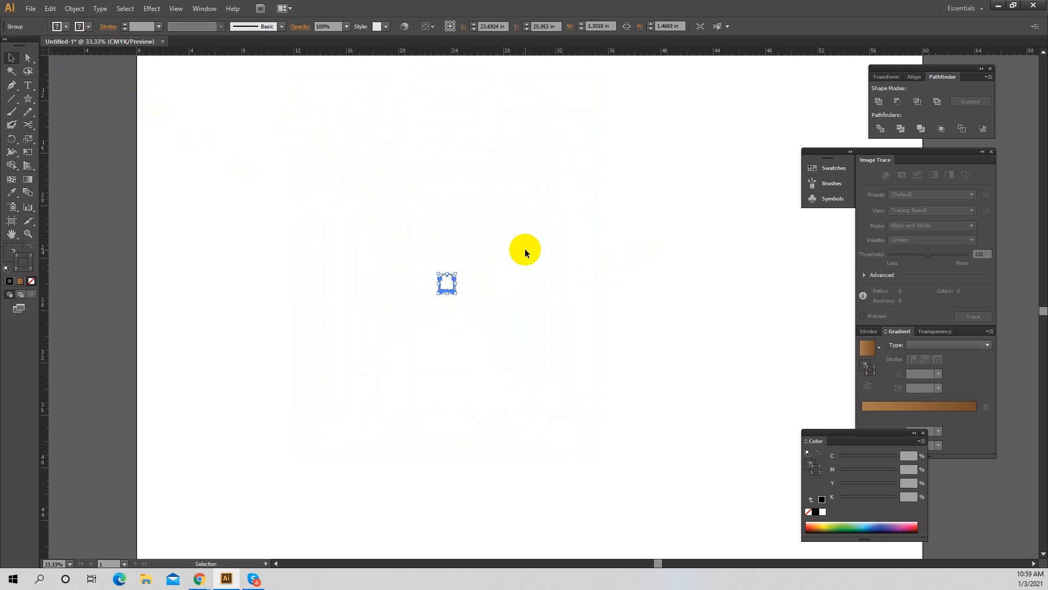
{"action": "key", "text": "space"}
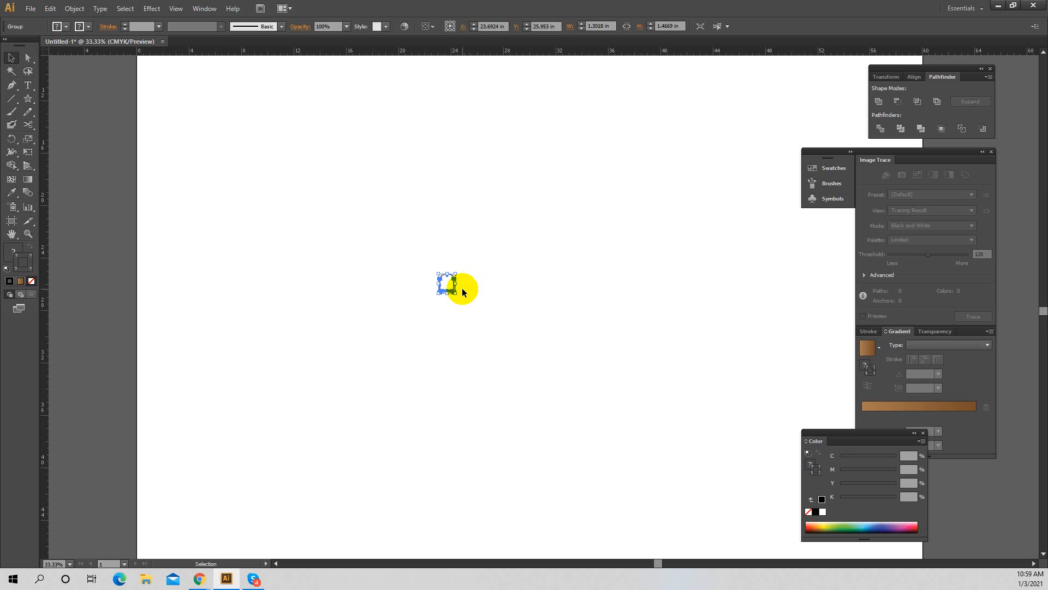
{"action": "left_click", "coordinate": [462, 289]}
Examine the miniature arch module close up at 400% zoom, centred in the view
{"action": "key", "text": "ctrl+space"}
{"action": "left_click", "coordinate": [463, 288]}
{"action": "left_click", "coordinate": [560, 304]}
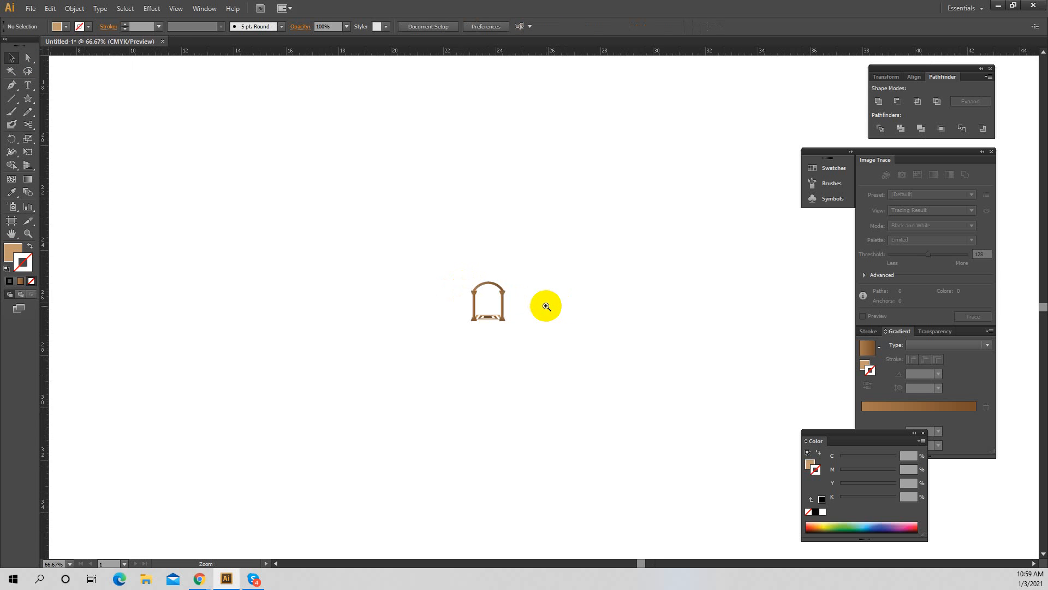
{"action": "left_click", "coordinate": [547, 306]}
{"action": "left_click", "coordinate": [520, 305]}
{"action": "left_click", "coordinate": [519, 305]}
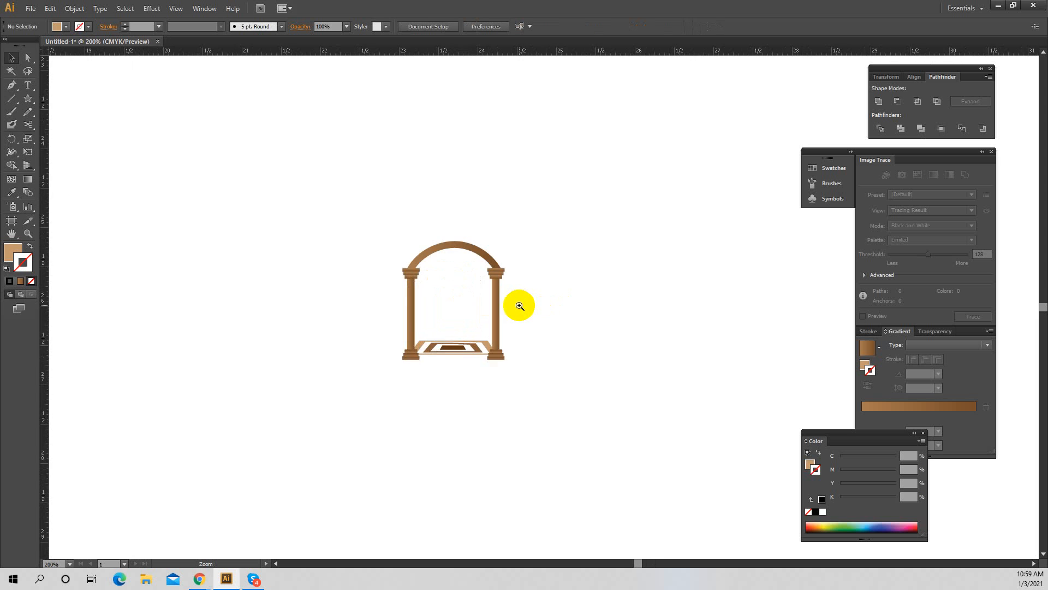
{"action": "left_click", "coordinate": [520, 305]}
{"action": "left_click_drag", "start_coordinate": [510, 276], "coordinate": [541, 257]}
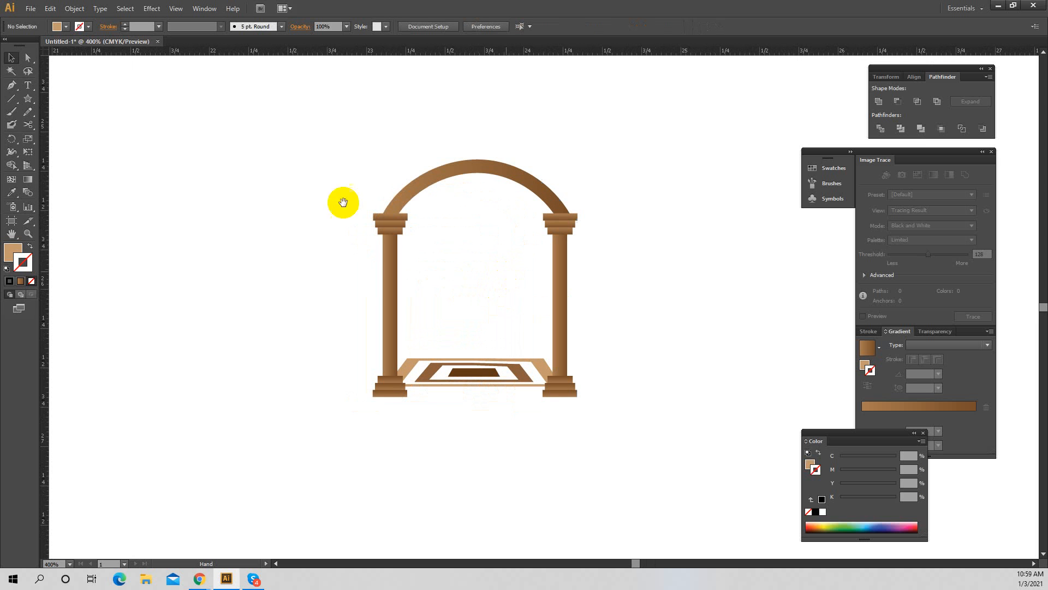
{"action": "left_click", "coordinate": [12, 58]}
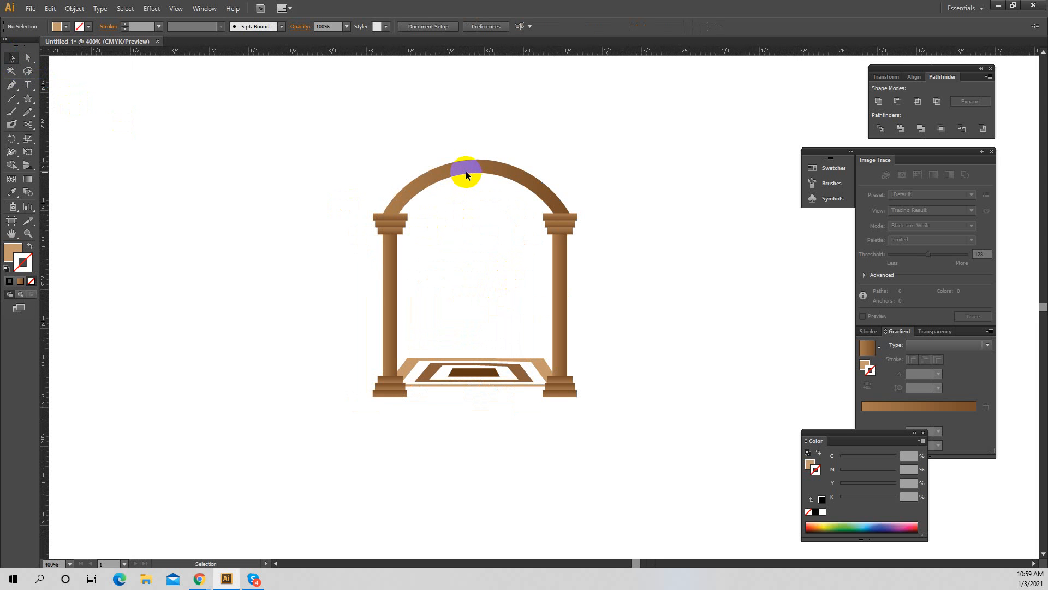
Try to make a scaled copy of the arch module about 1.63 by 2.07 in around its centre and repeat it outward
{"action": "left_click_drag", "start_coordinate": [366, 108], "coordinate": [560, 368]}
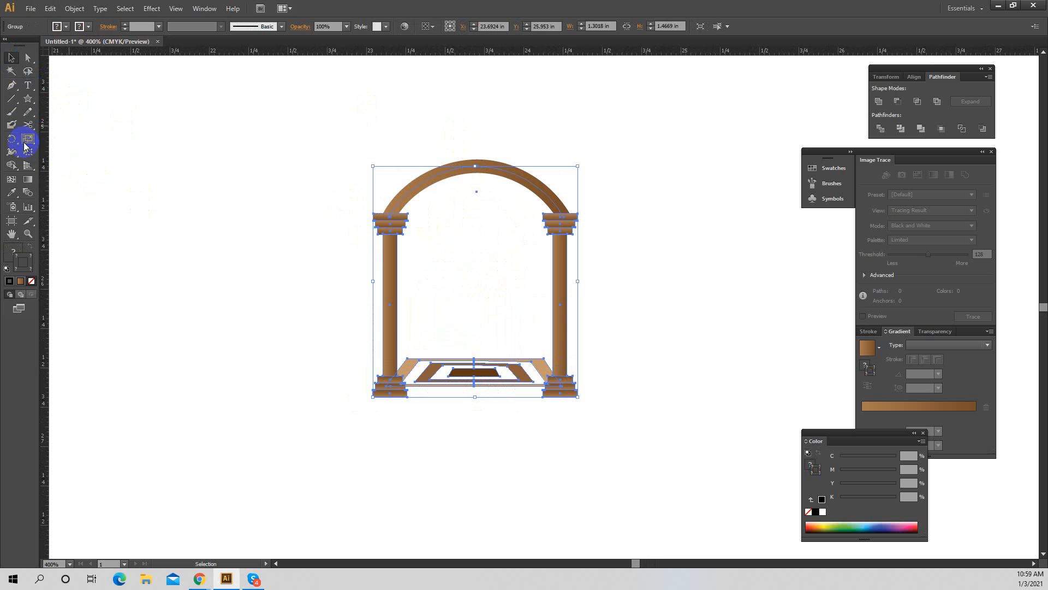
{"action": "left_click", "coordinate": [26, 142]}
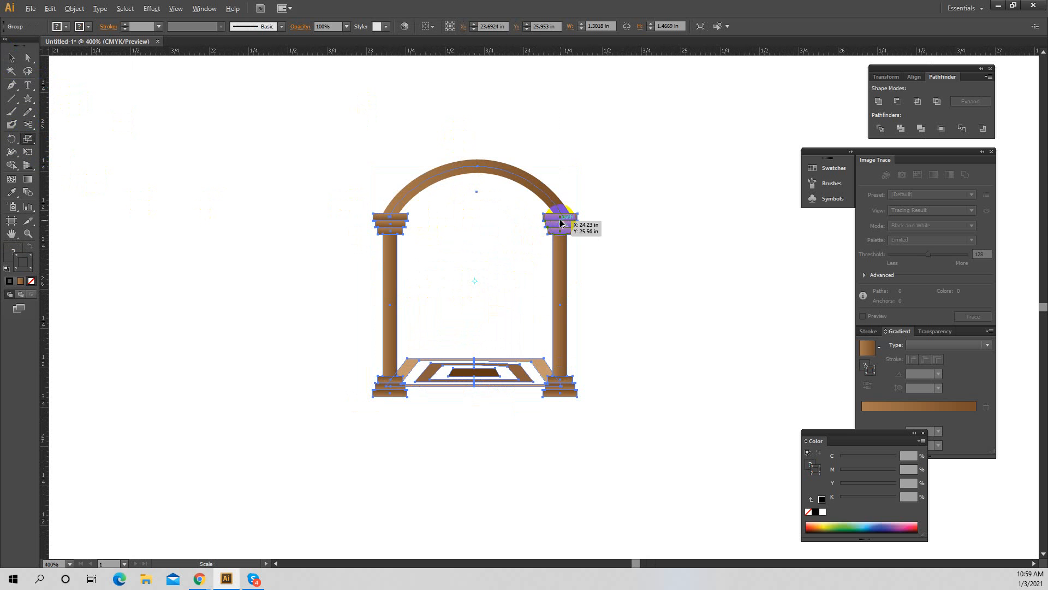
{"action": "left_click_drag", "start_coordinate": [562, 221], "coordinate": [583, 201]}
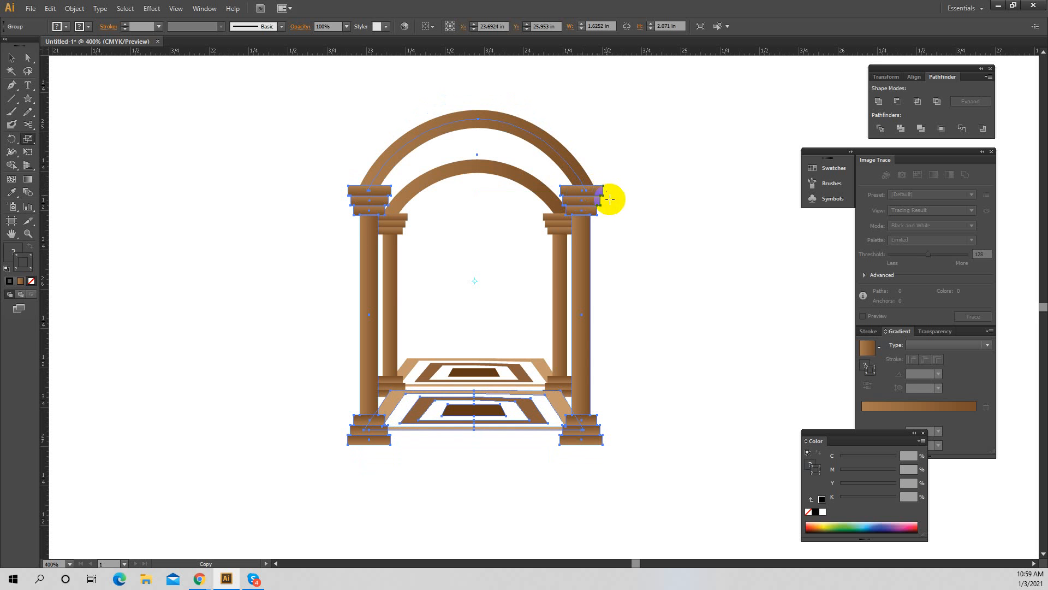
{"action": "key", "text": "v"}
{"action": "key", "text": "ctrl+d"}
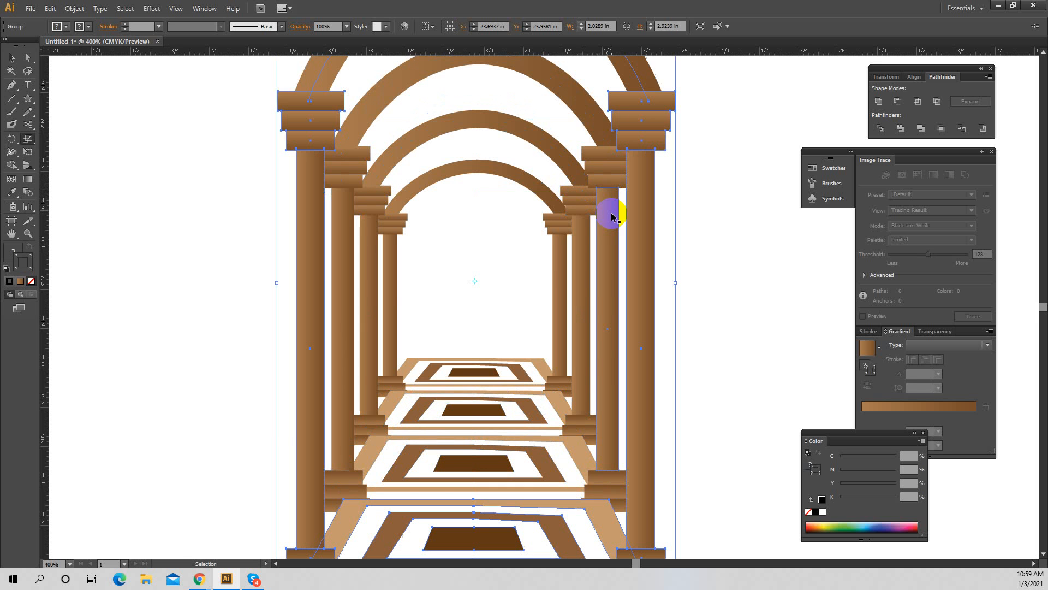
{"action": "key", "text": "ctrl+d"}
{"action": "key", "text": "ctrl+d"}
{"action": "key", "text": "ctrl+d"}
{"action": "key", "text": "ctrl+d"}
{"action": "key", "text": "ctrl+d"}
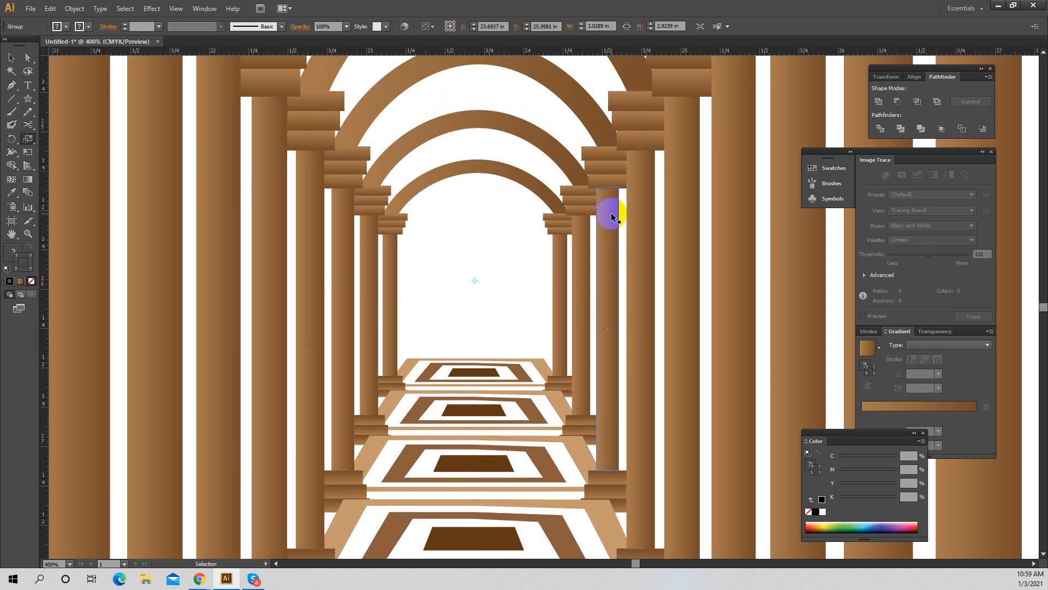
Delete the oversized outermost arch copies surrounding the tall, stretched colonnade
{"action": "left_click", "coordinate": [585, 266], "text": "ctrl+alt"}
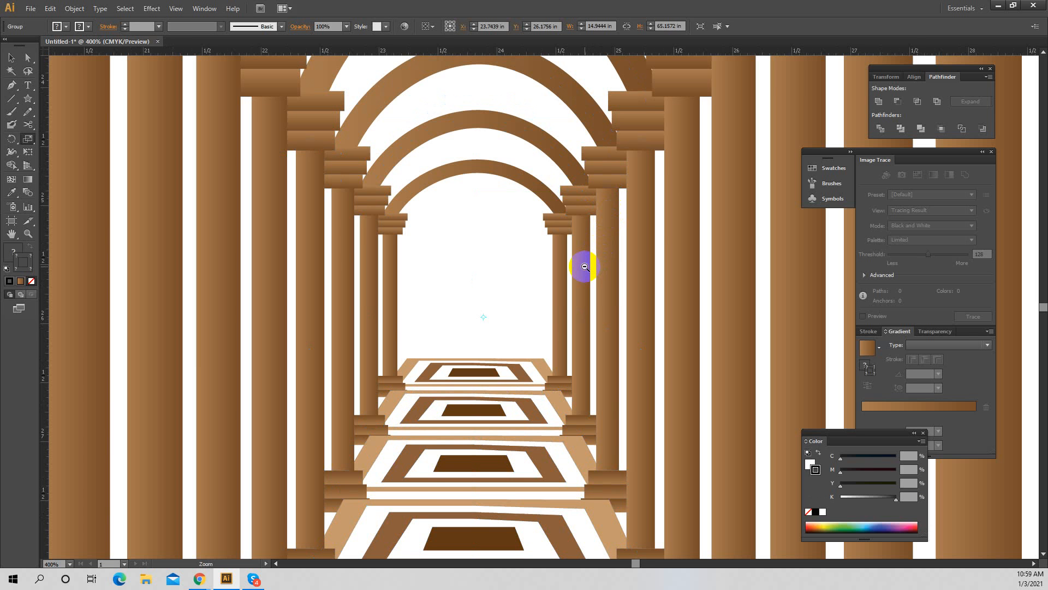
{"action": "left_click", "coordinate": [585, 267], "text": "ctrl+alt"}
{"action": "left_click", "coordinate": [585, 266], "text": "ctrl+alt"}
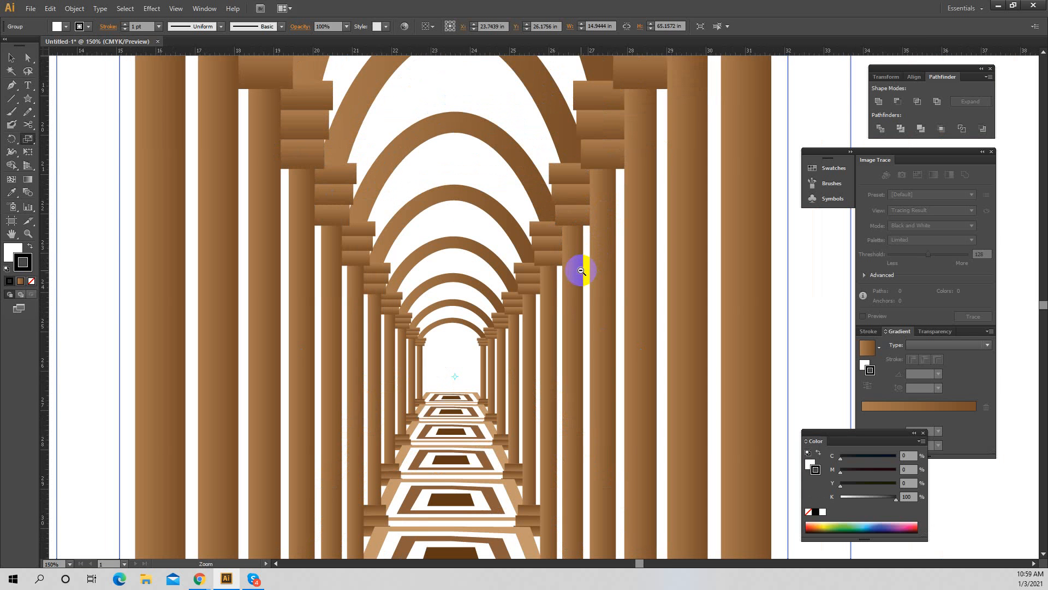
{"action": "left_click", "coordinate": [583, 268], "text": "ctrl+alt"}
{"action": "left_click", "coordinate": [581, 270], "text": "ctrl+alt"}
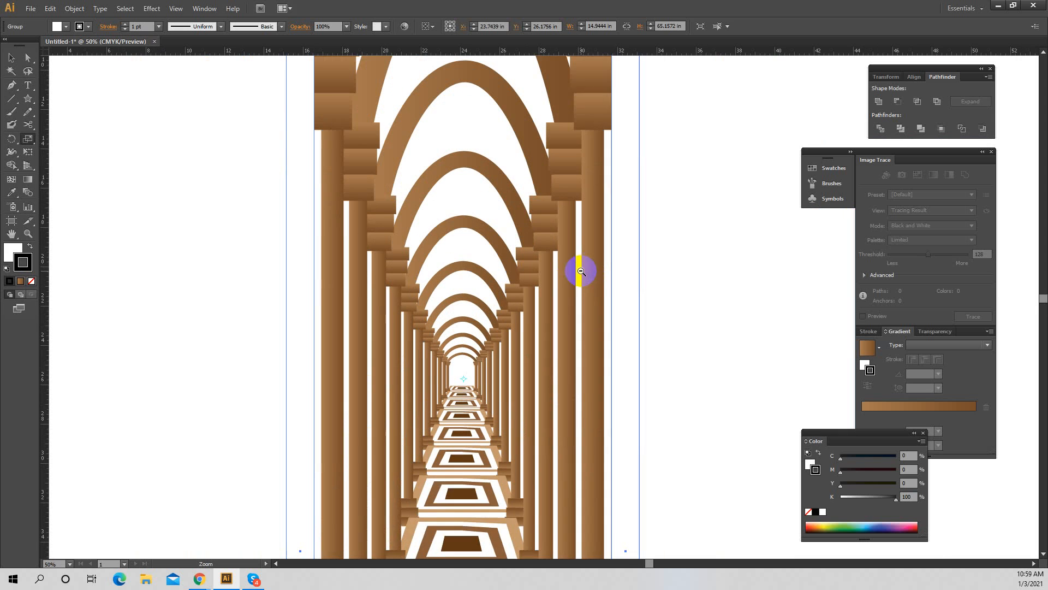
{"action": "key", "text": "v"}
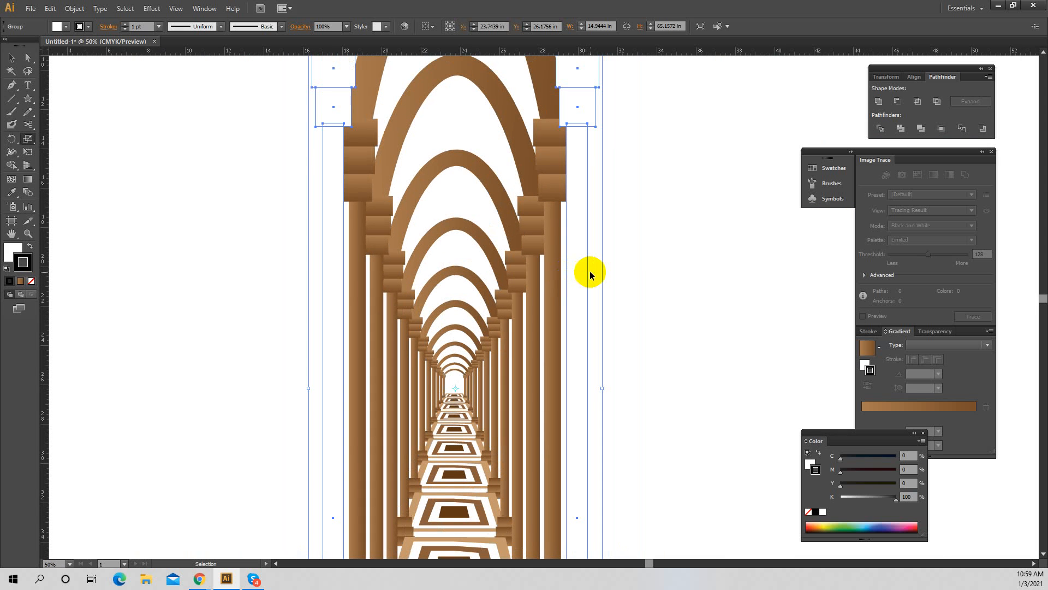
{"action": "key", "text": "Delete"}
{"action": "key", "text": "z"}
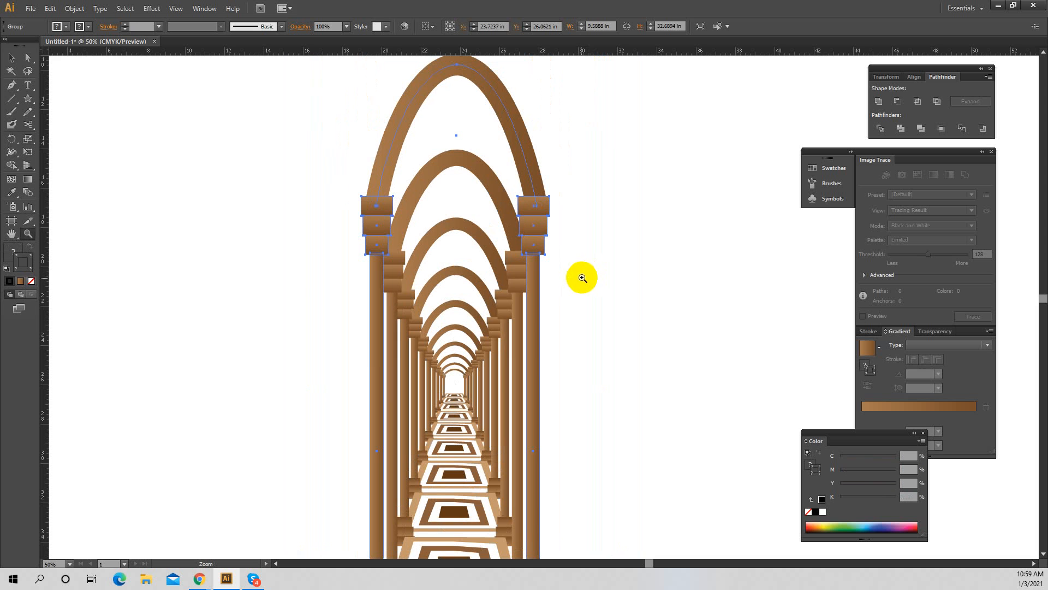
{"action": "left_click", "coordinate": [11, 57]}
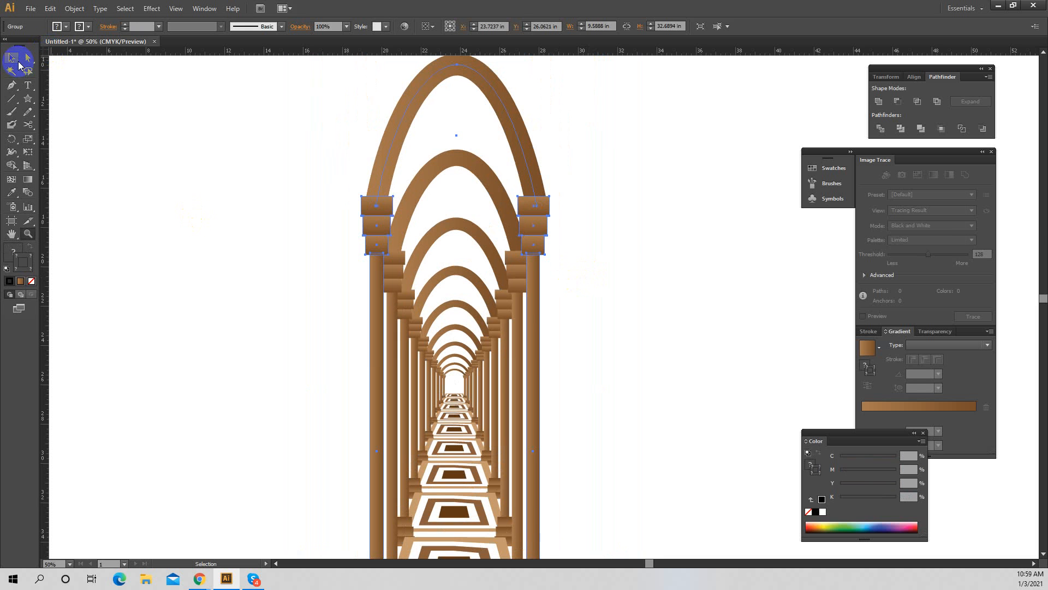
Undo the deletions, repeated copies and stretched scaling, back to the single miniature arch module
{"action": "left_click", "coordinate": [603, 240]}
{"action": "key", "text": "ctrl+z"}
{"action": "key", "text": "ctrl+z"}
{"action": "key", "text": "ctrl+z"}
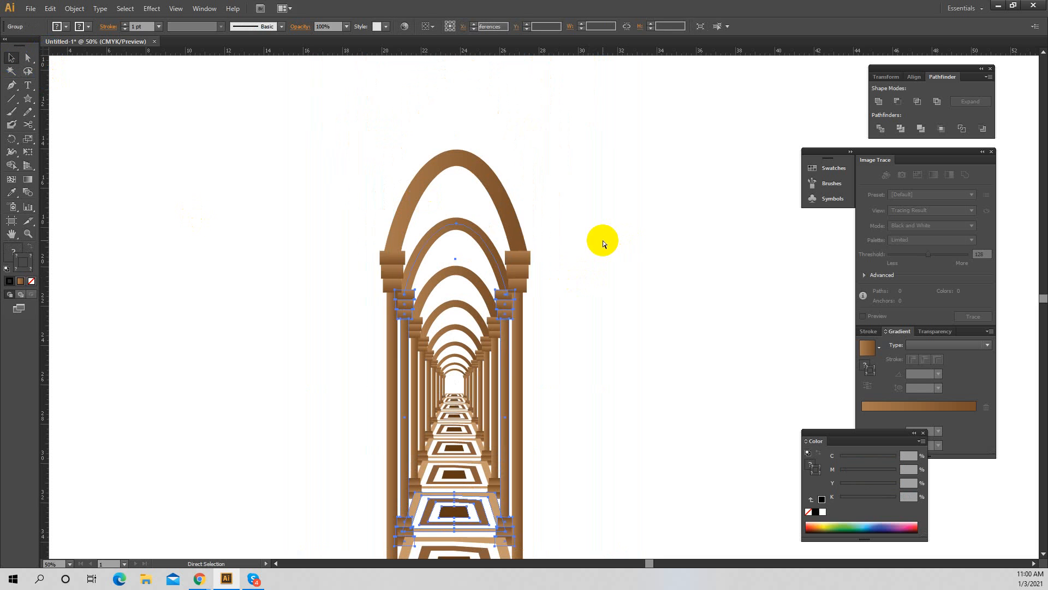
{"action": "key", "text": "ctrl+z"}
{"action": "key", "text": "ctrl+z"}
{"action": "key", "text": "ctrl+z"}
{"action": "key", "text": "ctrl+z"}
{"action": "key", "text": "ctrl+z"}
{"action": "key", "text": "ctrl+z"}
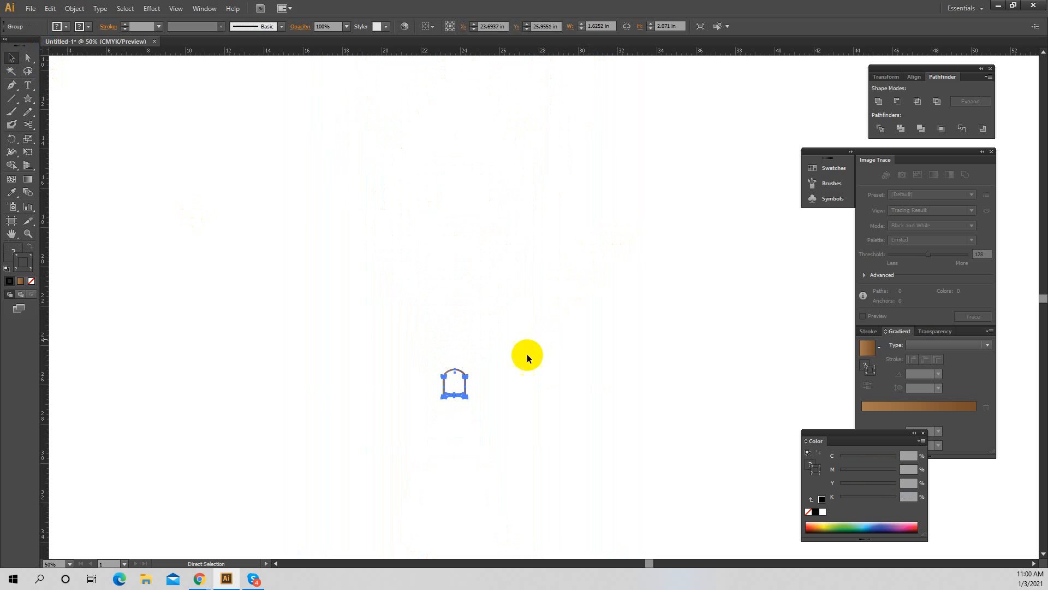
Select the miniature arch module and scale a proportional copy around its centre to about 1.95 by 2.19 in
{"action": "key", "text": "z"}
{"action": "left_click", "coordinate": [490, 377]}
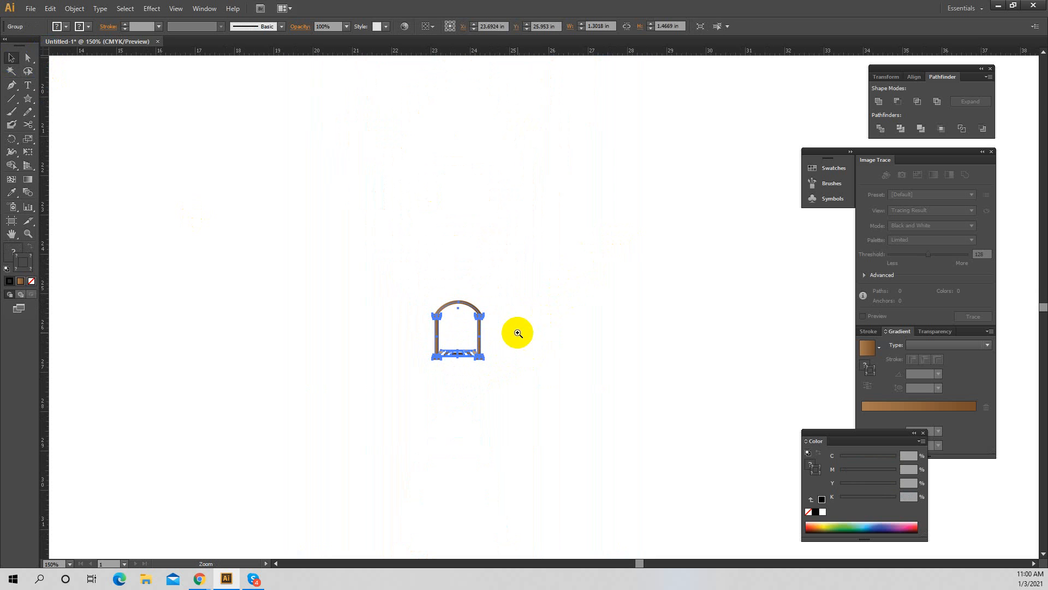
{"action": "left_click", "coordinate": [519, 316]}
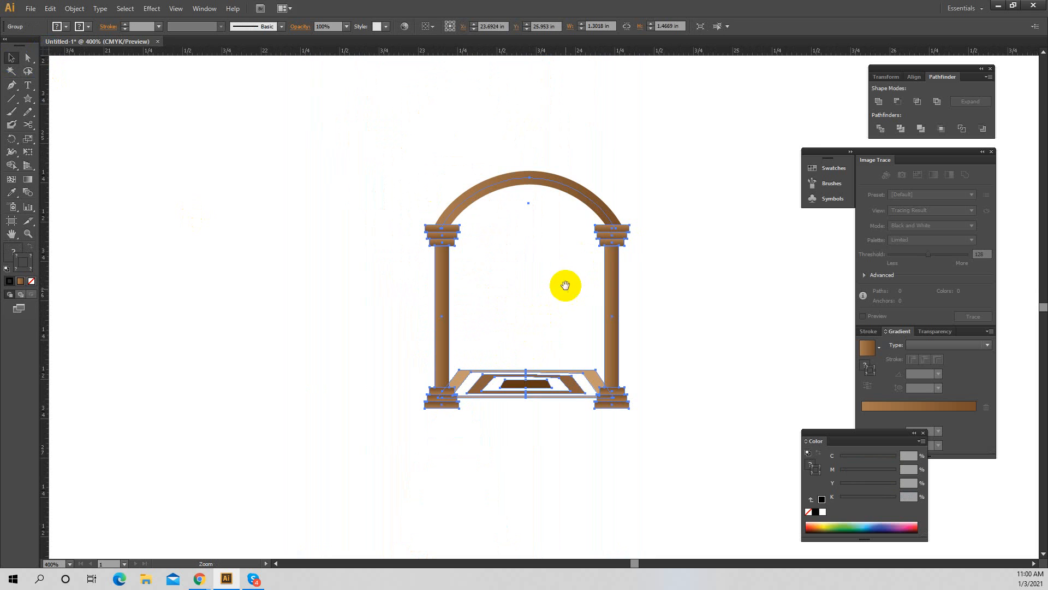
{"action": "left_click_drag", "start_coordinate": [242, 122], "coordinate": [656, 371]}
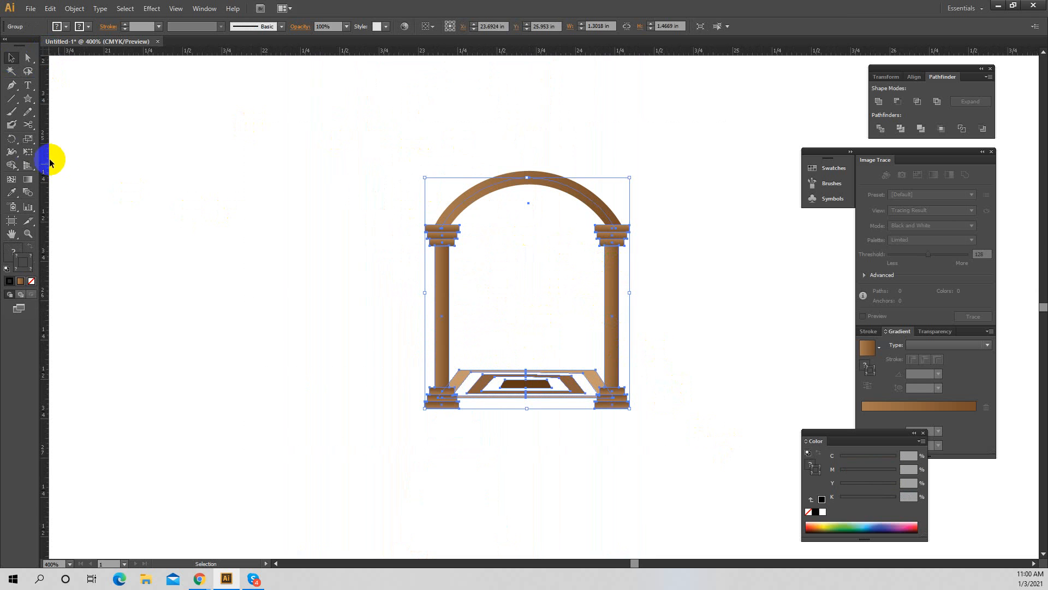
{"action": "left_click", "coordinate": [28, 139]}
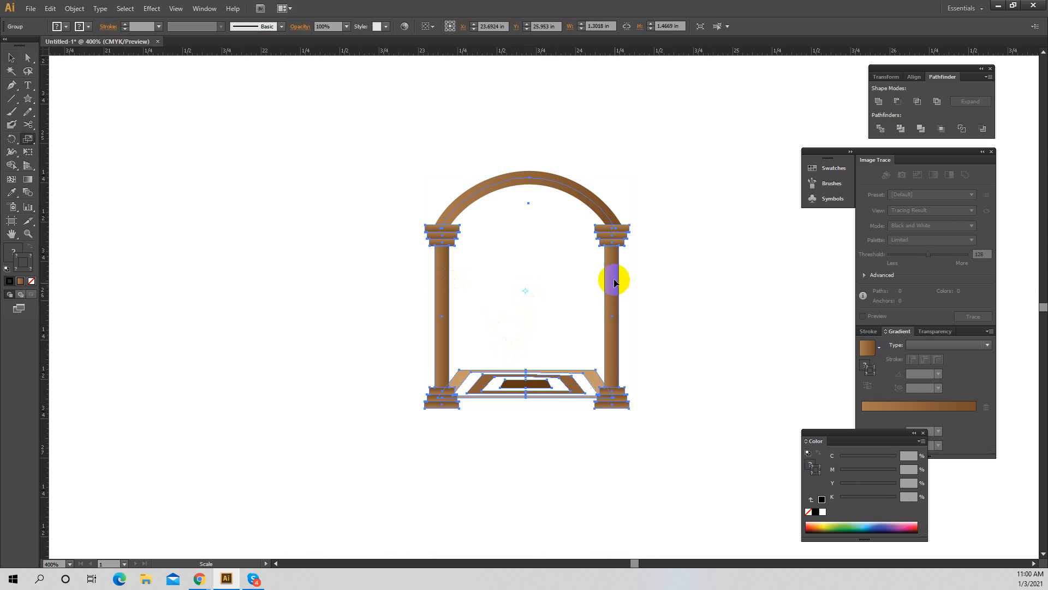
{"action": "left_click_drag", "start_coordinate": [605, 243], "coordinate": [638, 221]}
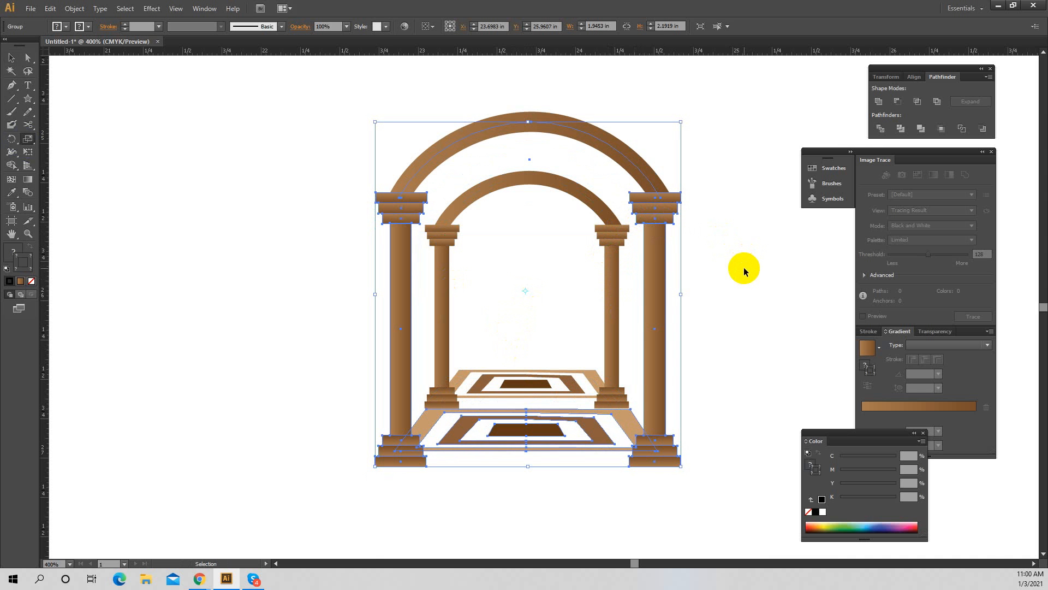
Repeat the scaled copy outward until the arches extend well beyond the artboard, and deselect
{"action": "key", "text": "ctrl+d"}
{"action": "key", "text": "ctrl+d"}
{"action": "key", "text": "ctrl+d"}
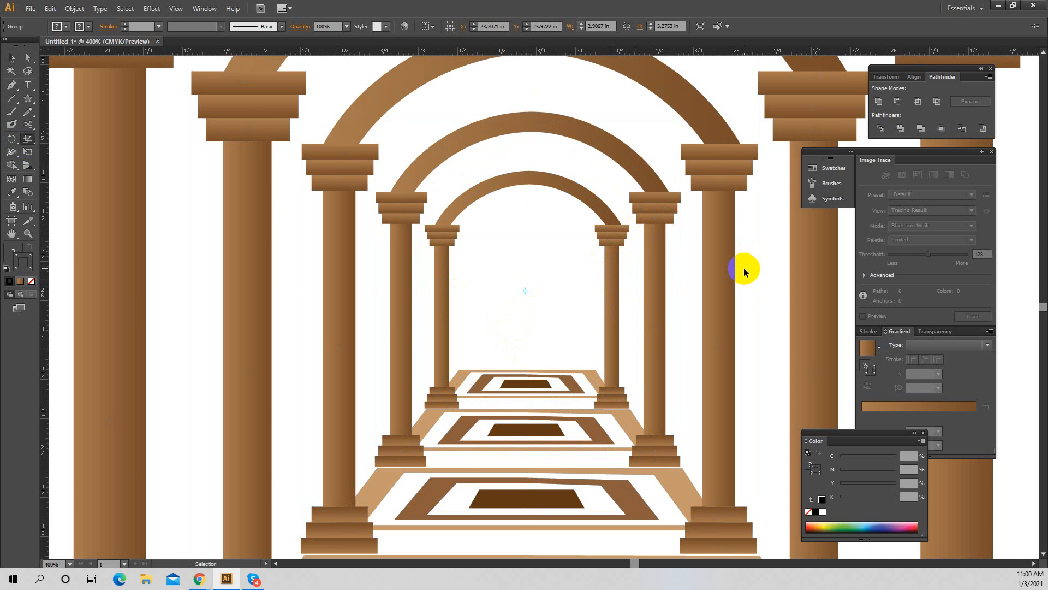
{"action": "left_click", "coordinate": [12, 57]}
{"action": "left_click", "coordinate": [510, 254]}
Select and delete the oversized outer arch copies, keeping only the arches that fit inside the artboard
{"action": "left_click", "coordinate": [527, 257], "text": "ctrl+alt"}
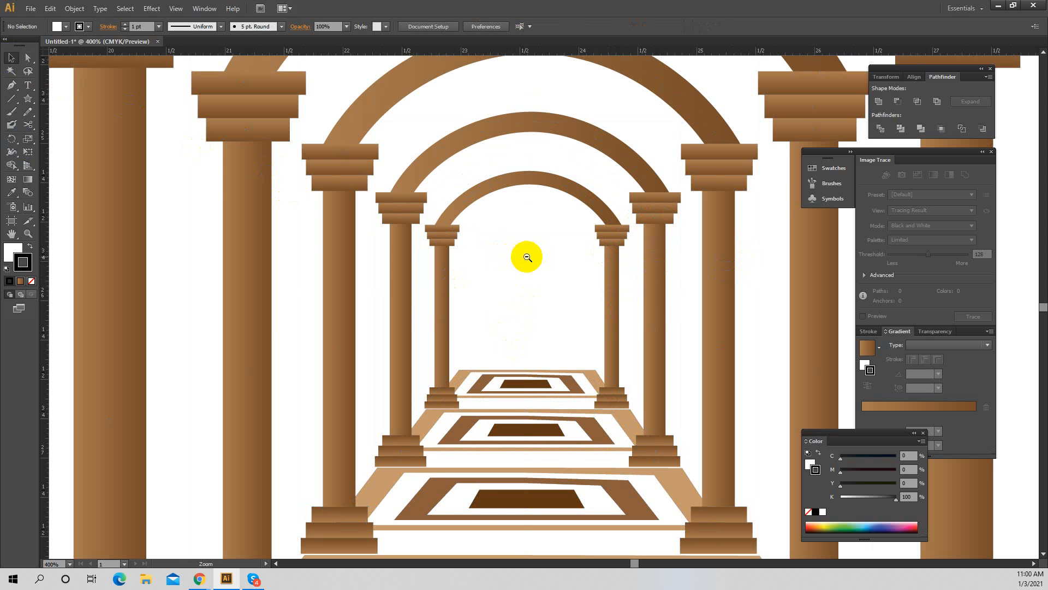
{"action": "left_click", "coordinate": [528, 257], "text": "ctrl+alt"}
{"action": "left_click", "coordinate": [596, 319], "text": "ctrl+alt"}
{"action": "left_click", "coordinate": [597, 318], "text": "ctrl+alt"}
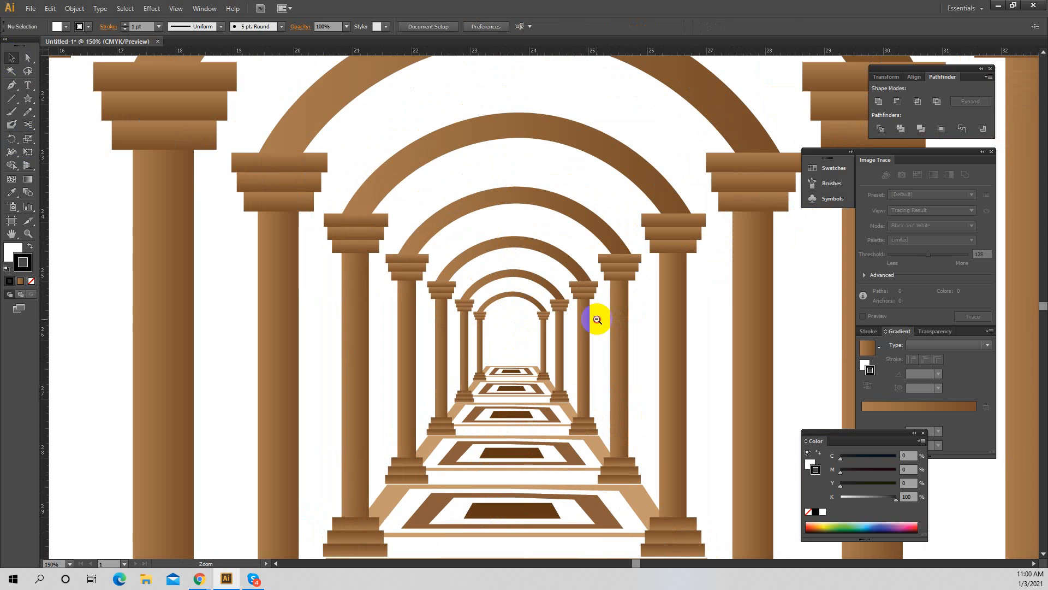
{"action": "left_click", "coordinate": [597, 319], "text": "ctrl+alt"}
{"action": "left_click", "coordinate": [597, 318], "text": "ctrl+alt"}
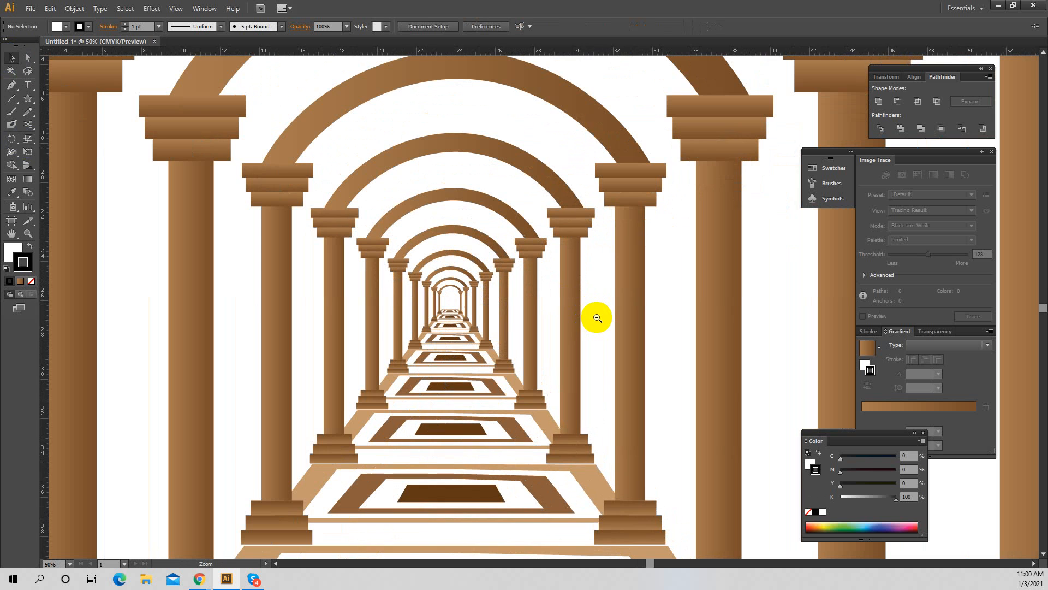
{"action": "left_click", "coordinate": [597, 318], "text": "ctrl+alt"}
{"action": "left_click", "coordinate": [596, 317], "text": "ctrl+alt"}
{"action": "left_click", "coordinate": [596, 317], "text": "ctrl+alt"}
{"action": "left_click", "coordinate": [597, 317], "text": "ctrl+alt"}
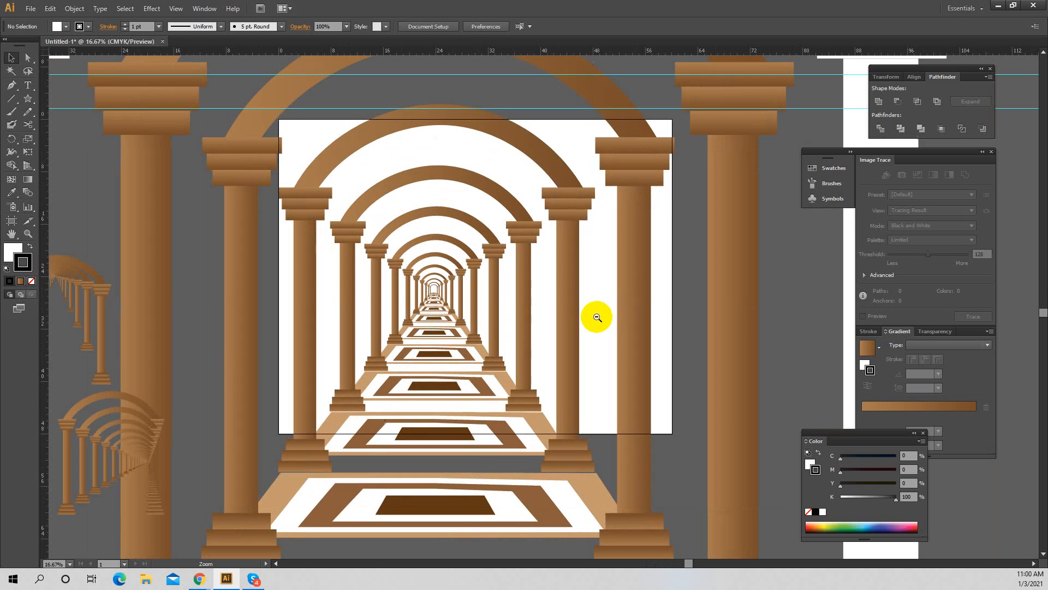
{"action": "left_click", "coordinate": [596, 317], "text": "ctrl+alt"}
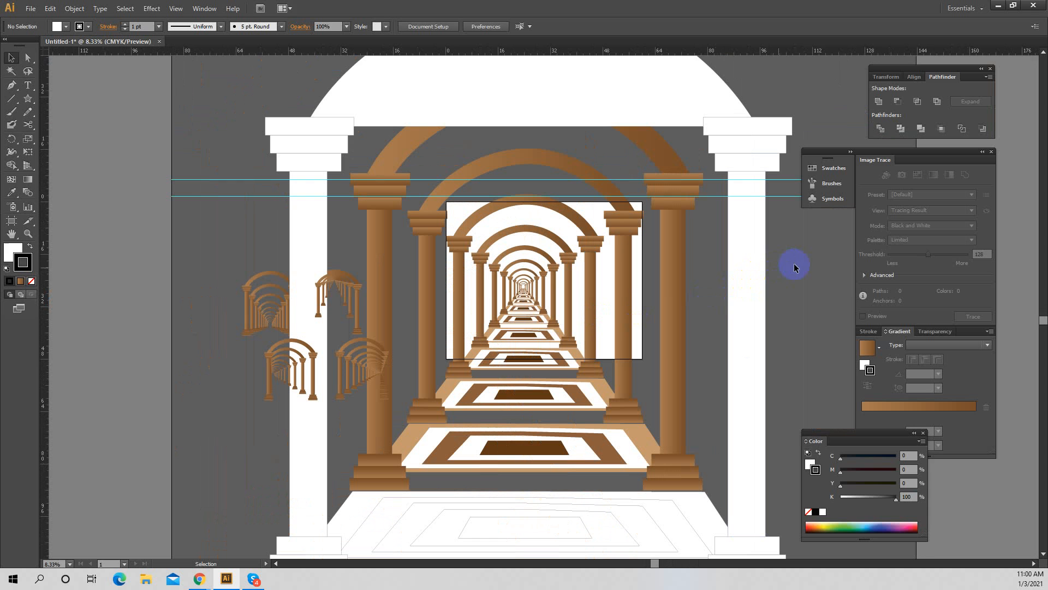
{"action": "left_click_drag", "start_coordinate": [811, 253], "coordinate": [586, 391]}
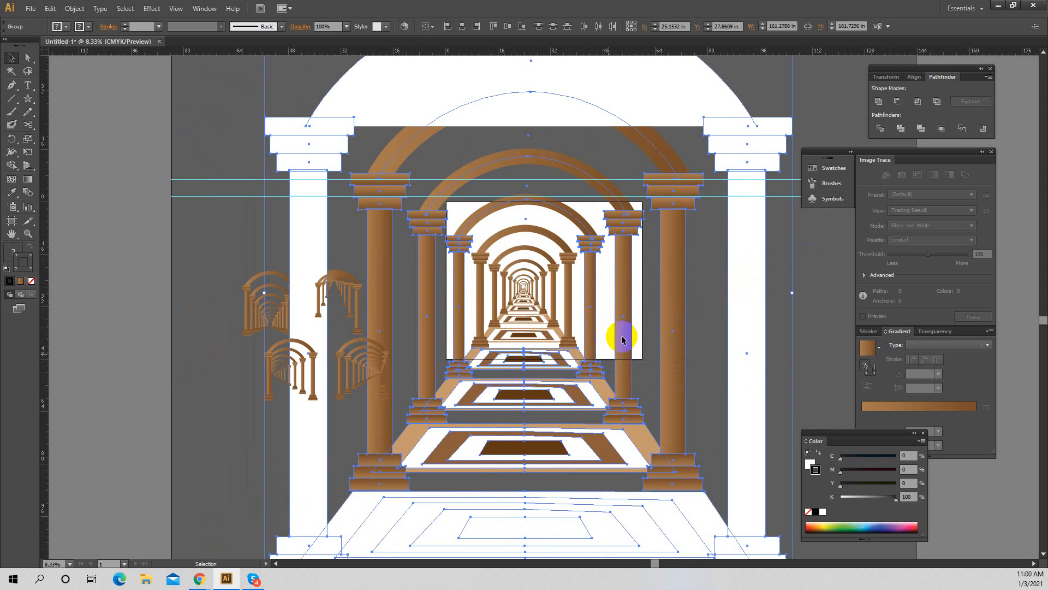
{"action": "key", "text": "Delete"}
Examine the receding colonnade and its patterned floor up close, centred on the innermost arches
{"action": "key", "text": "z"}
{"action": "left_click", "coordinate": [578, 305]}
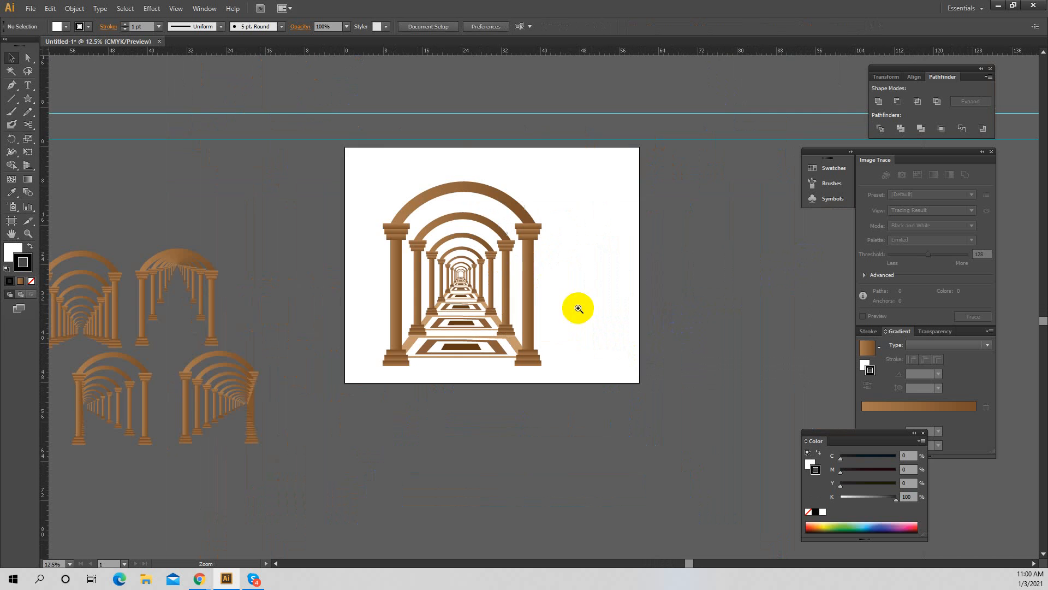
{"action": "left_click", "coordinate": [534, 282]}
{"action": "left_click", "coordinate": [435, 285]}
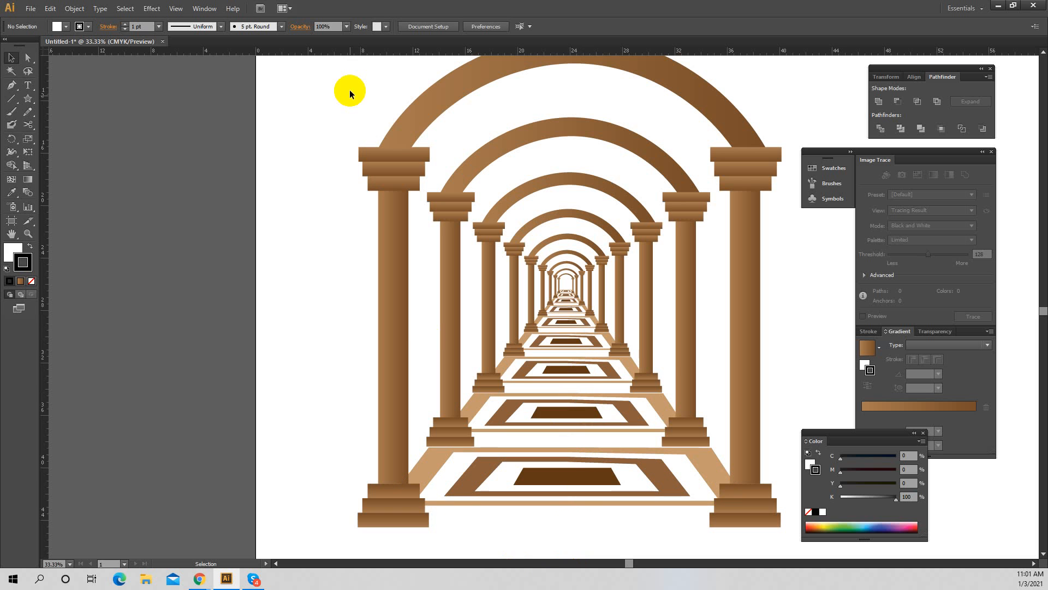
{"action": "key", "text": "z"}
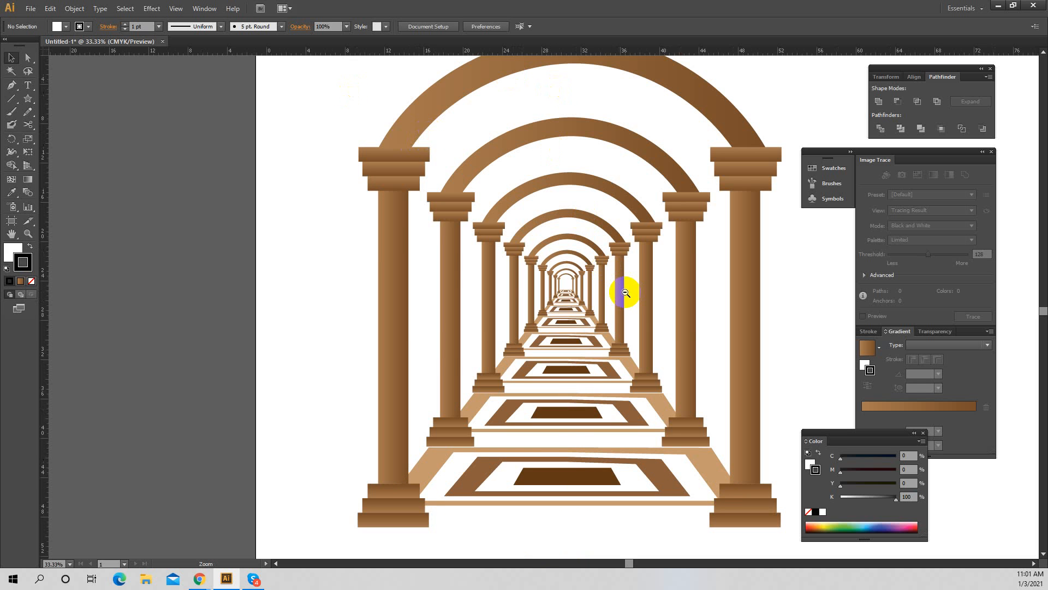
{"action": "left_click", "coordinate": [626, 292], "text": "alt"}
{"action": "left_click", "coordinate": [541, 293]}
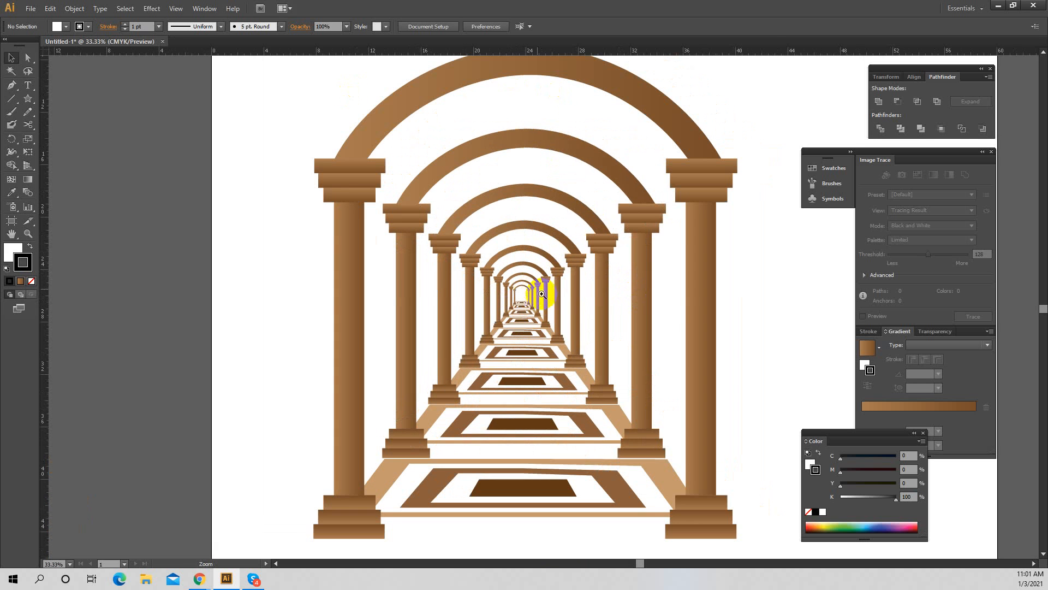
{"action": "left_click", "coordinate": [542, 294]}
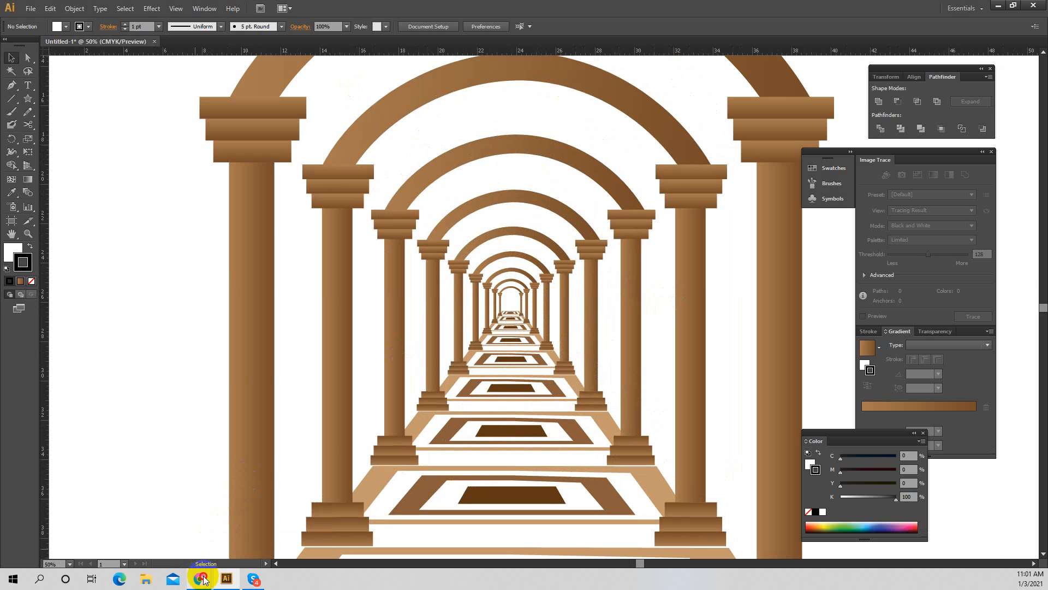
Switch to the Google Meet call in Chrome, check the participants, and return to Illustrator
{"action": "left_click", "coordinate": [203, 580]}
{"action": "left_click", "coordinate": [160, 537]}
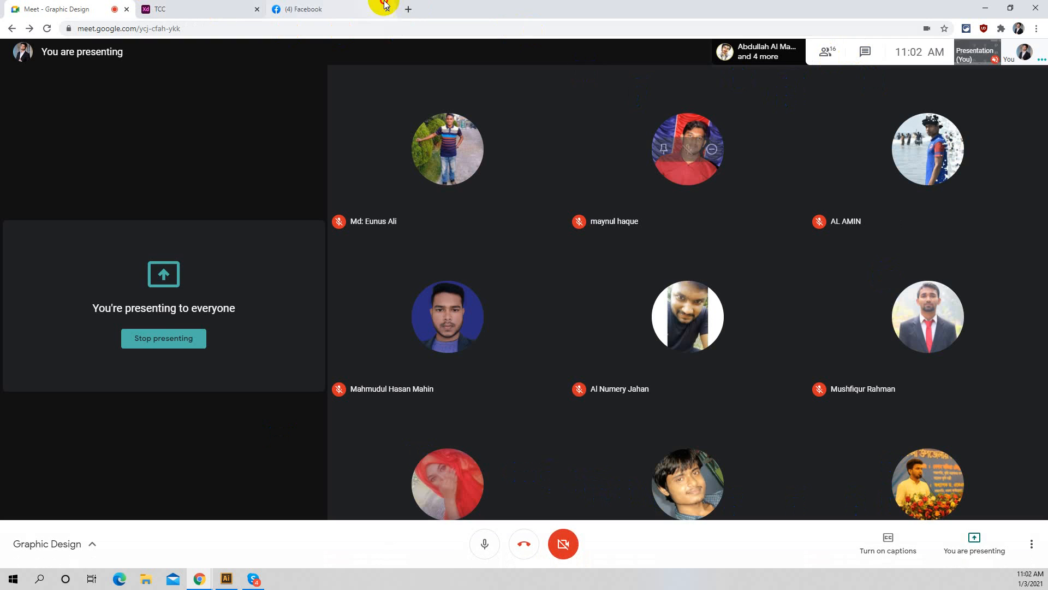
{"action": "left_click", "coordinate": [385, 6]}
{"action": "left_click", "coordinate": [101, 9]}
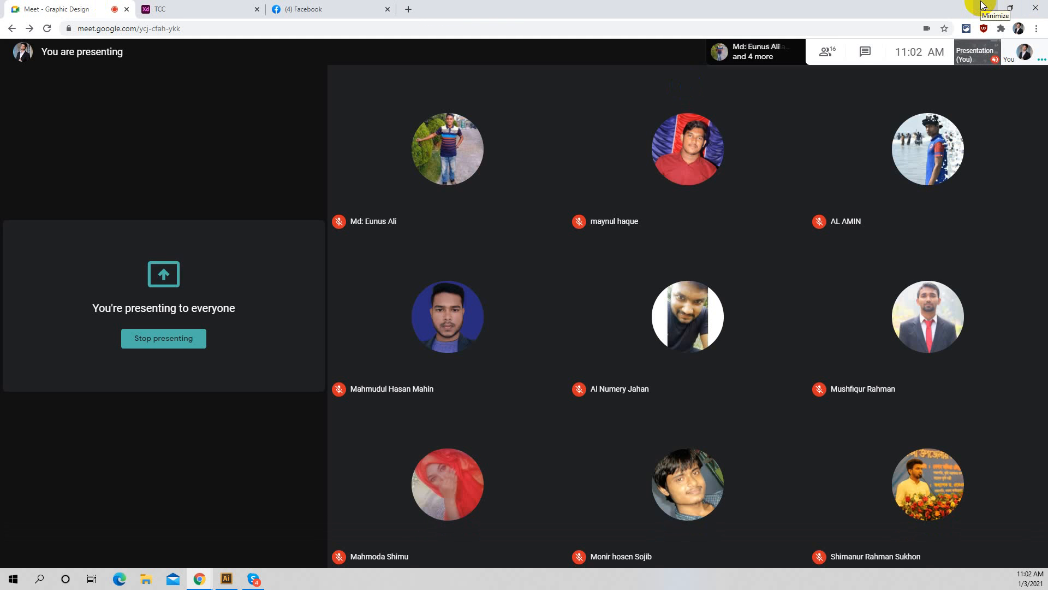
{"action": "left_click", "coordinate": [982, 6]}
View the whole colonnade at 33.33% zoom and switch back to the Google Meet call in Chrome
{"action": "scroll", "coordinate": [616, 353], "scroll_direction": "down", "scroll_amount": 1}
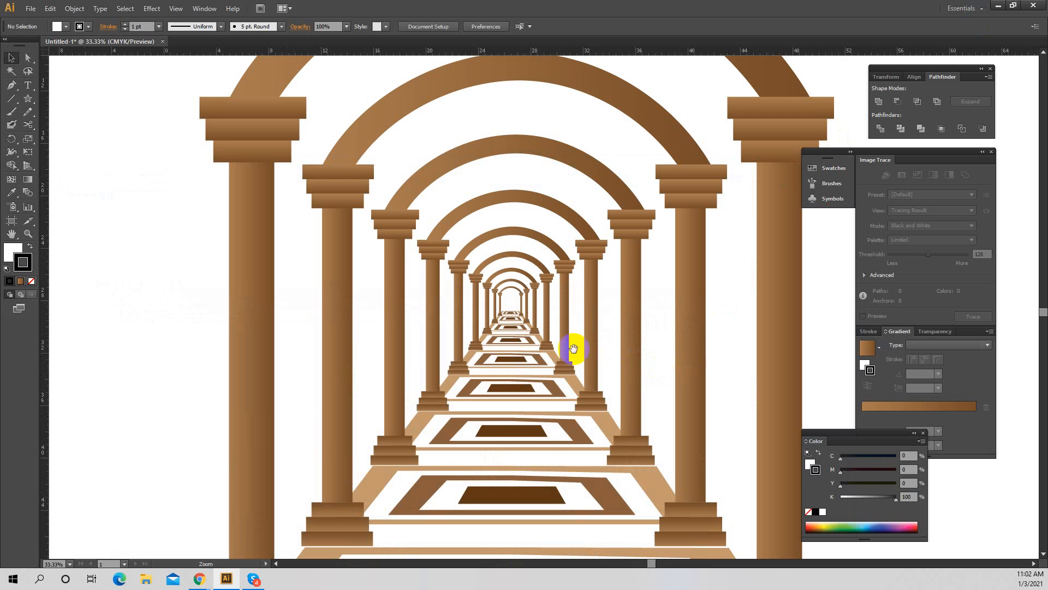
{"action": "left_click_drag", "start_coordinate": [559, 344], "coordinate": [501, 347]}
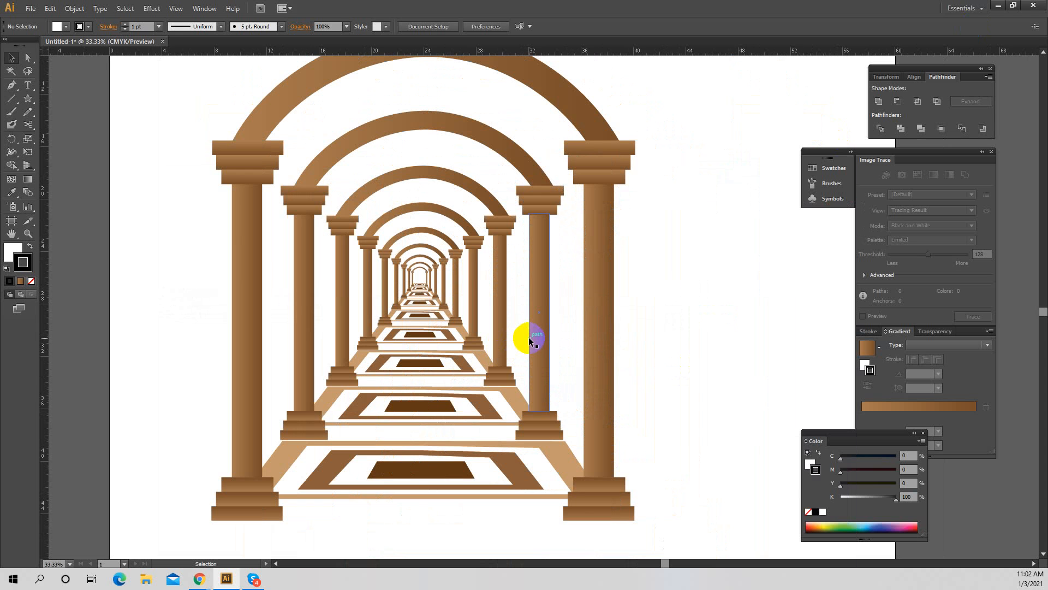
{"action": "left_click", "coordinate": [196, 579]}
{"action": "left_click", "coordinate": [136, 496]}
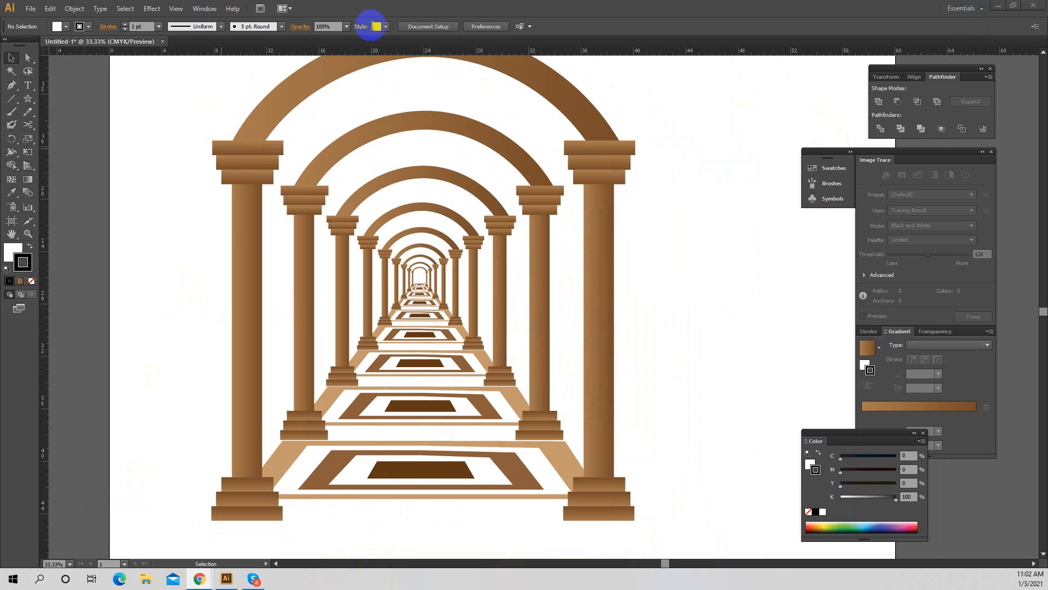
Search Google Images for "PNG Design" in a new Chrome tab and browse the results
{"action": "left_click", "coordinate": [407, 10]}
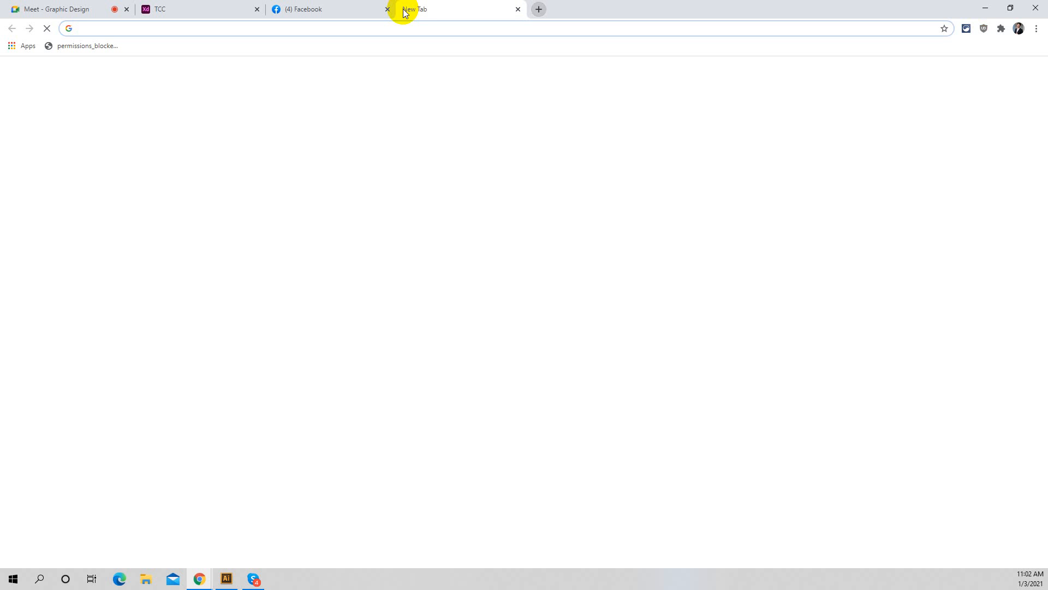
{"action": "type", "text": "PNG "}
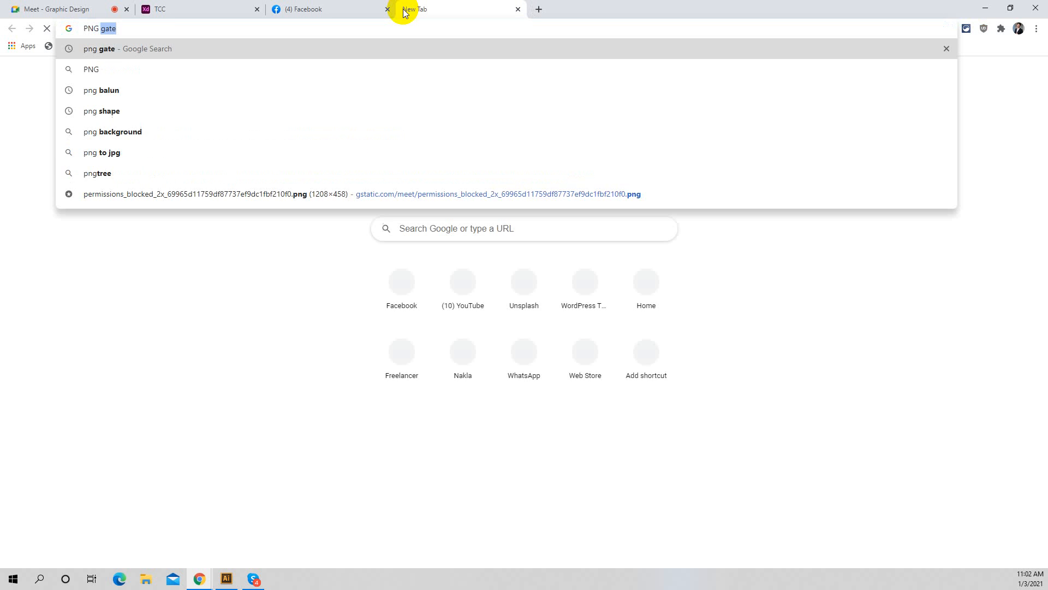
{"action": "type", "text": "Design"}
{"action": "key", "text": "Return"}
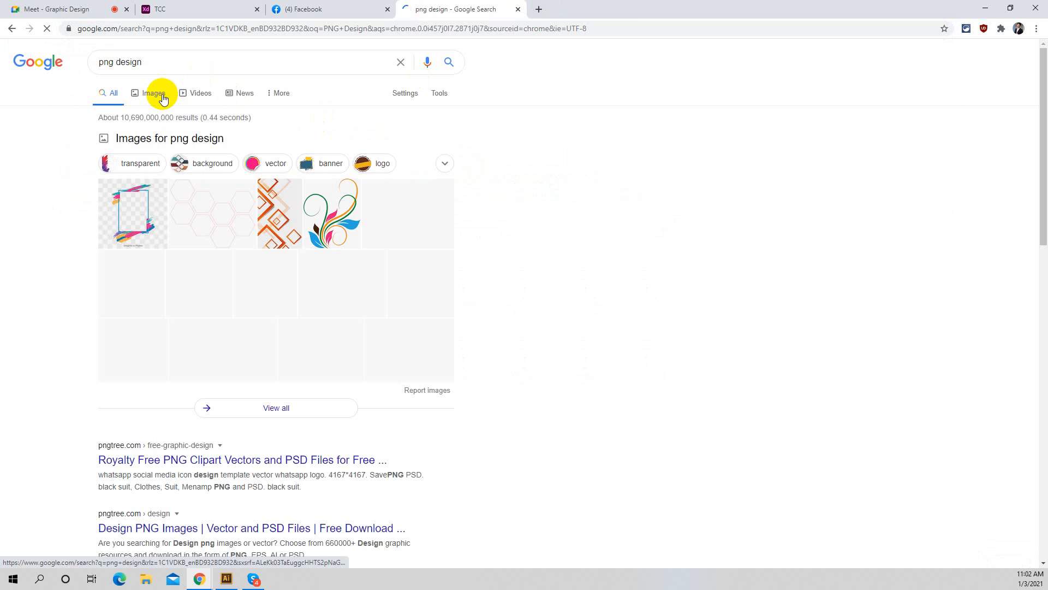
{"action": "left_click", "coordinate": [163, 97]}
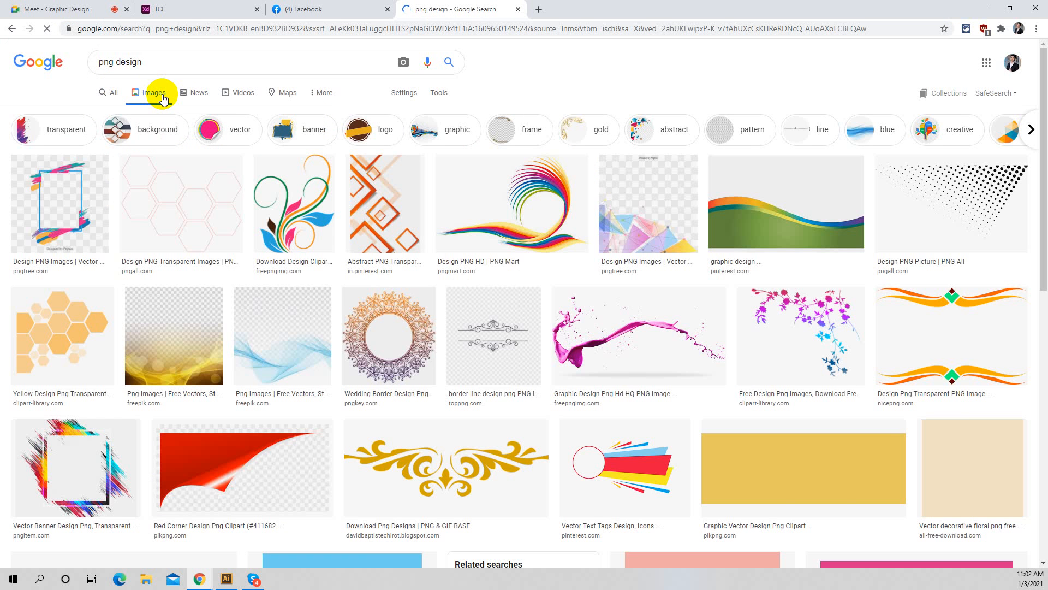
{"action": "scroll", "coordinate": [163, 99], "scroll_direction": "down", "scroll_amount": 3}
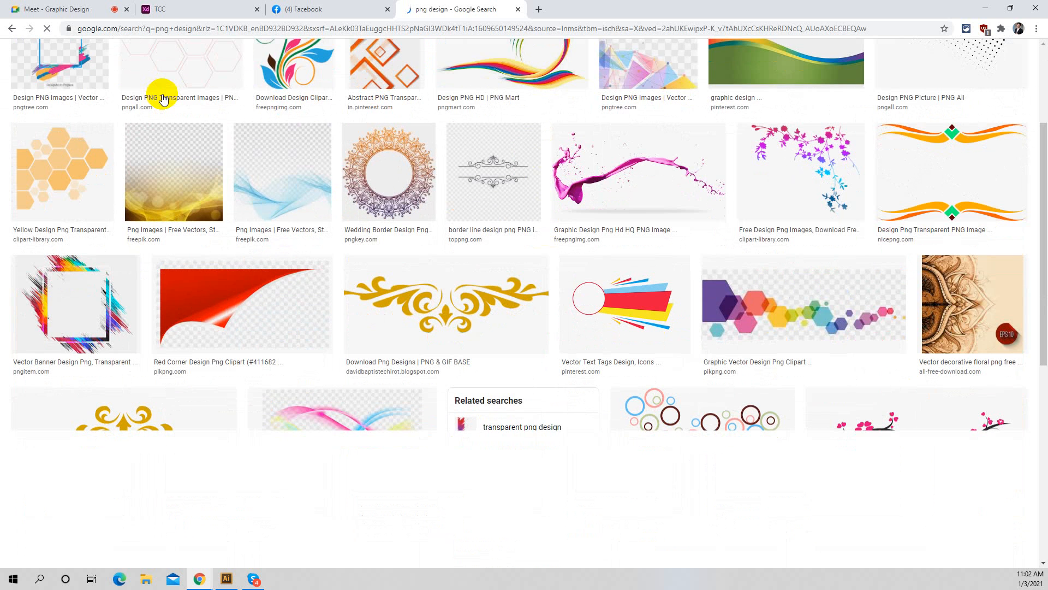
{"action": "scroll", "coordinate": [162, 99], "scroll_direction": "down", "scroll_amount": 2}
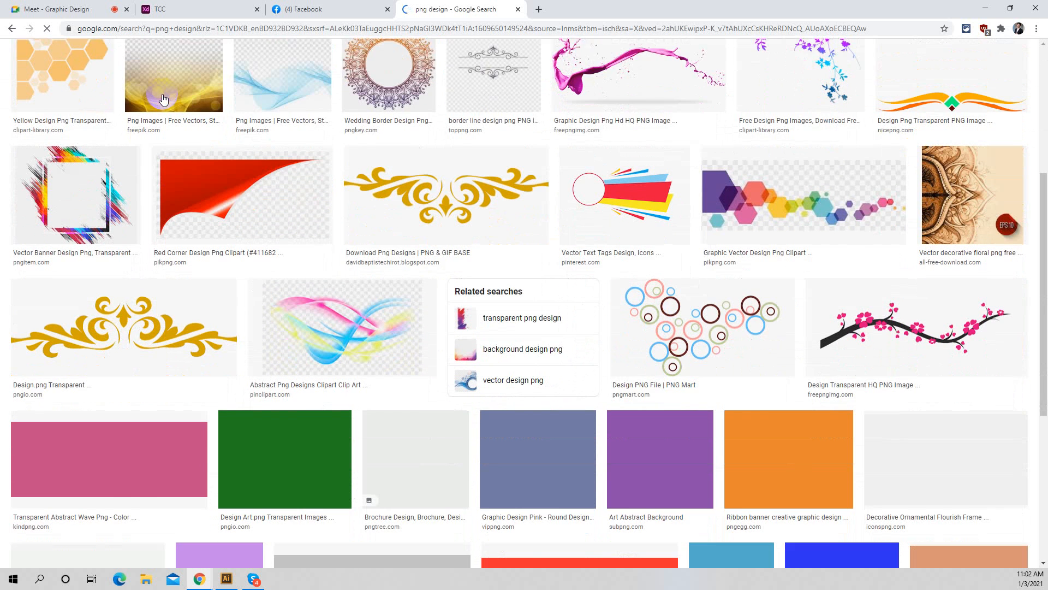
Save the pink blossom branch image to the Desktop as the PNG file 31139-7-design-transparent
{"action": "left_click", "coordinate": [882, 342]}
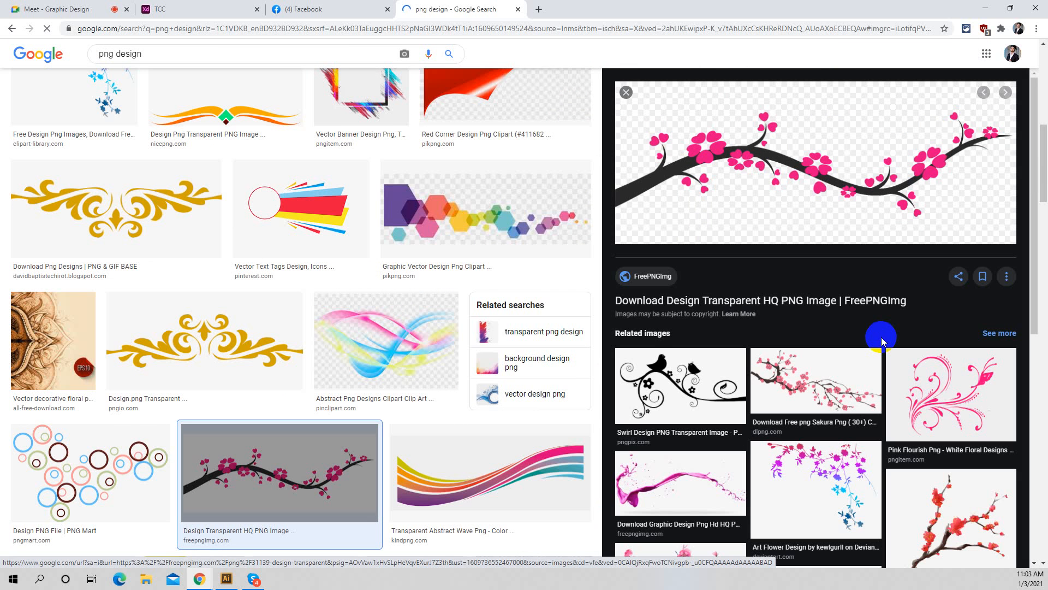
{"action": "right_click", "coordinate": [848, 189]}
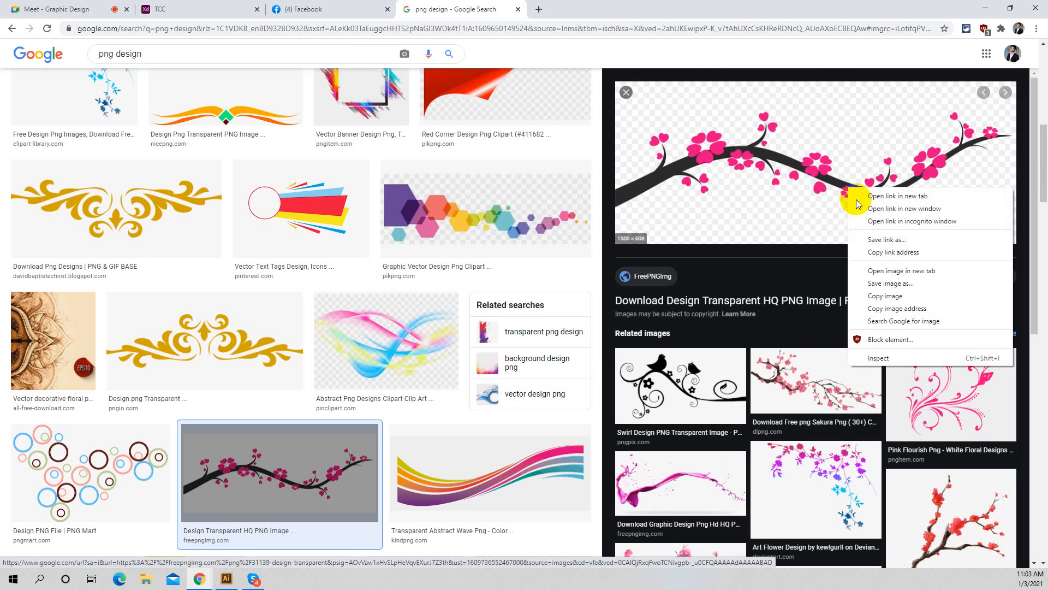
{"action": "left_click", "coordinate": [884, 283]}
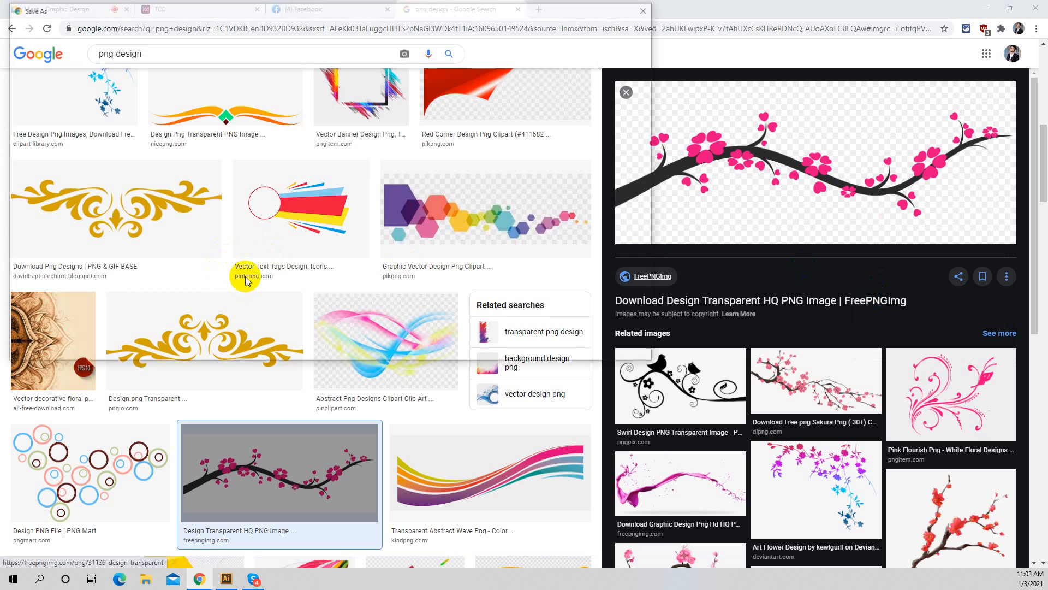
{"action": "key", "text": "ctrl+s"}
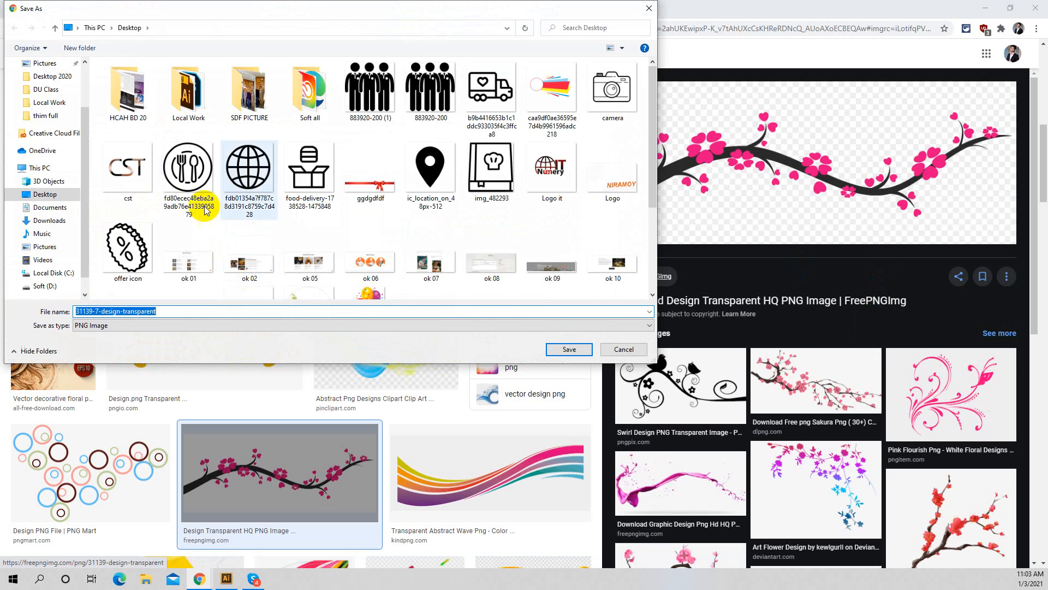
{"action": "left_click", "coordinate": [554, 348]}
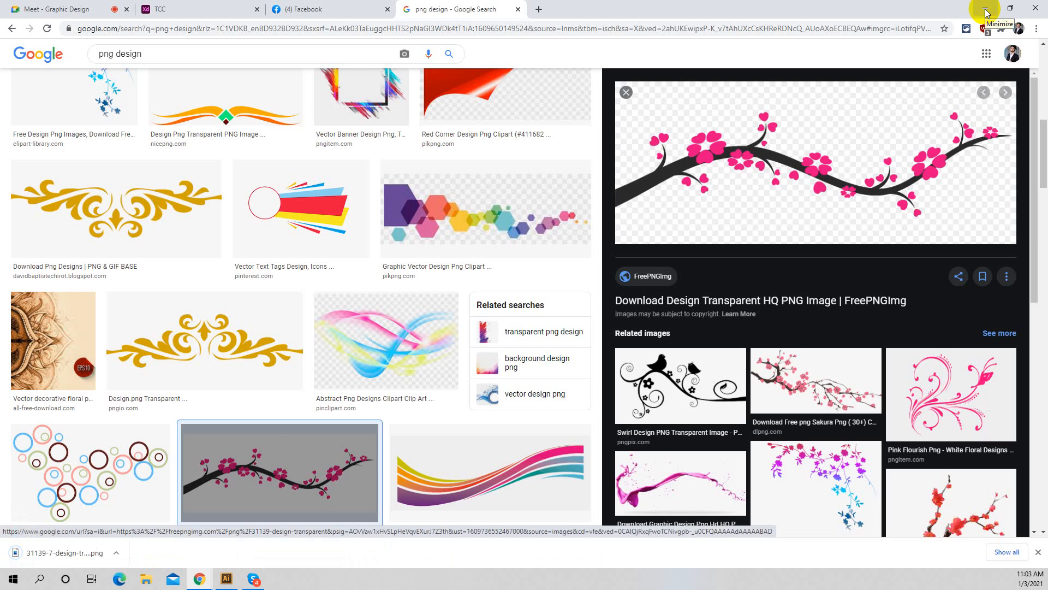
Return to Illustrator and undo the deletion and the scaled copies until only the original arch module remains
{"action": "left_click", "coordinate": [986, 12]}
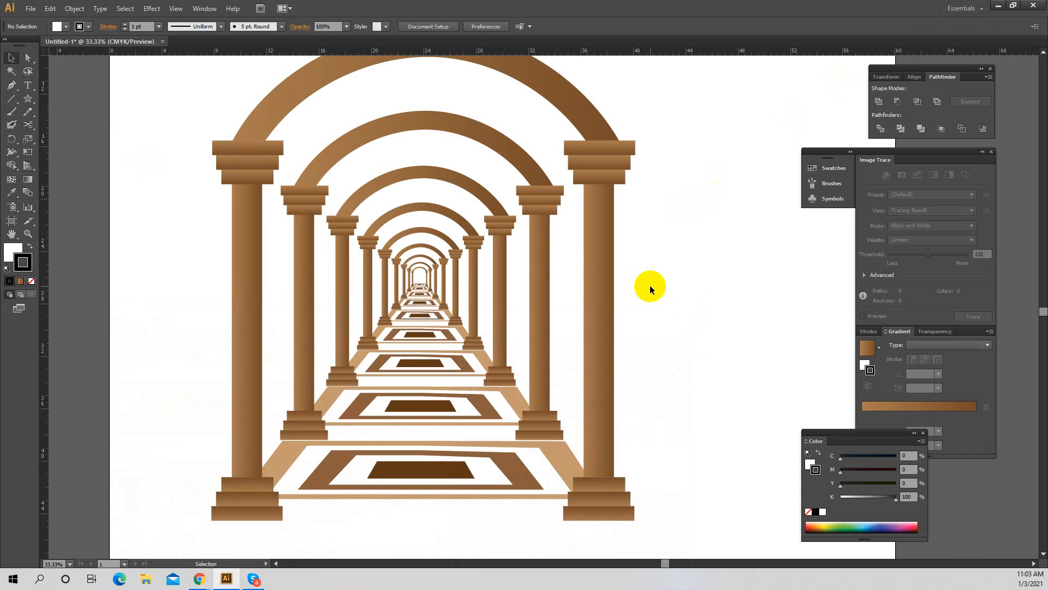
{"action": "key", "text": "ctrl+minus"}
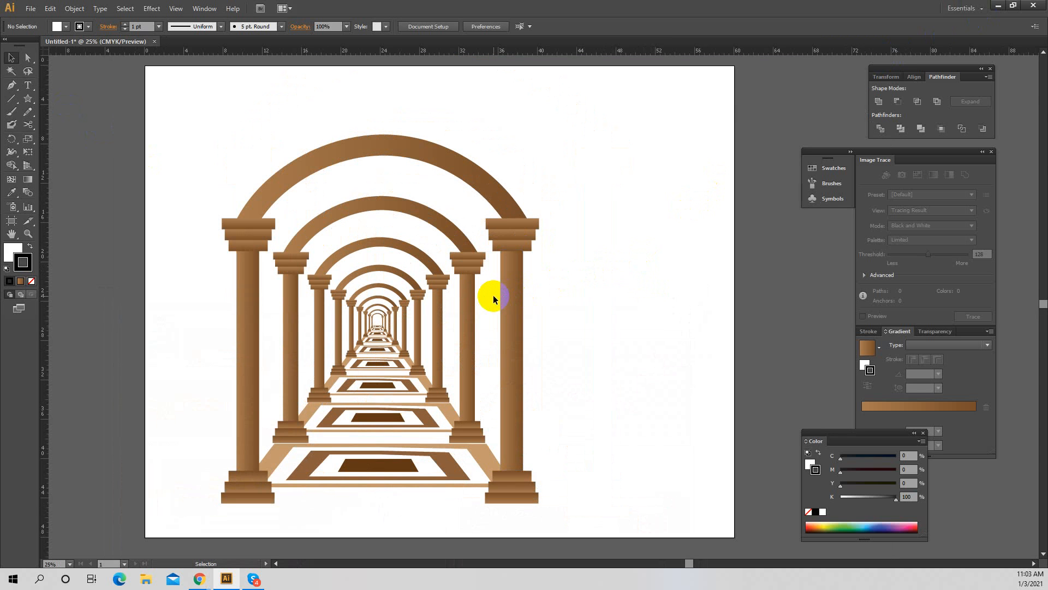
{"action": "key", "text": "ctrl+z"}
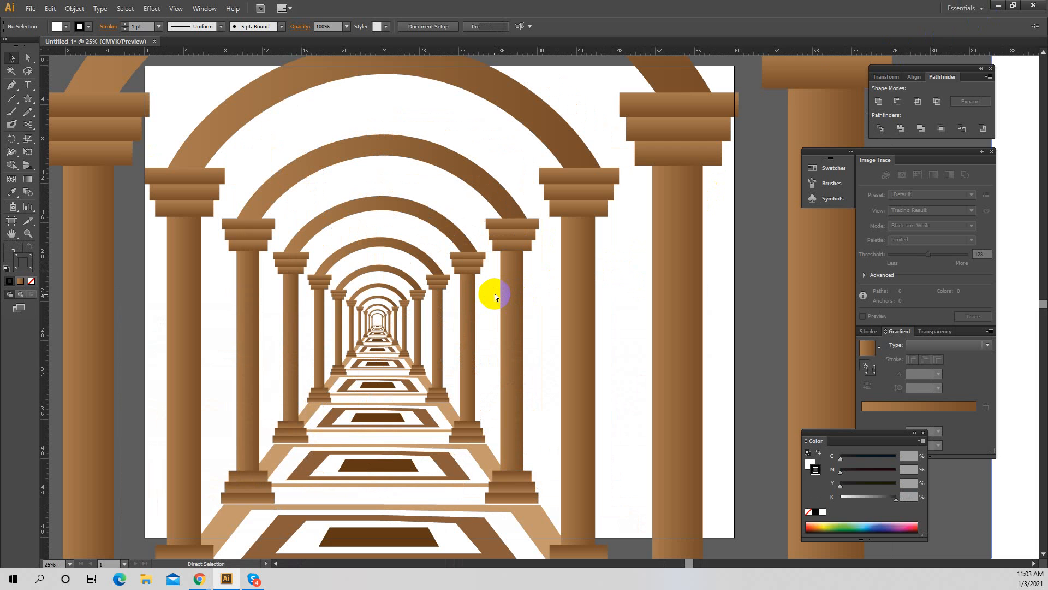
{"action": "key", "text": "ctrl+z"}
{"action": "key", "text": "ctrl+z"}
{"action": "key", "text": "ctrl+z"}
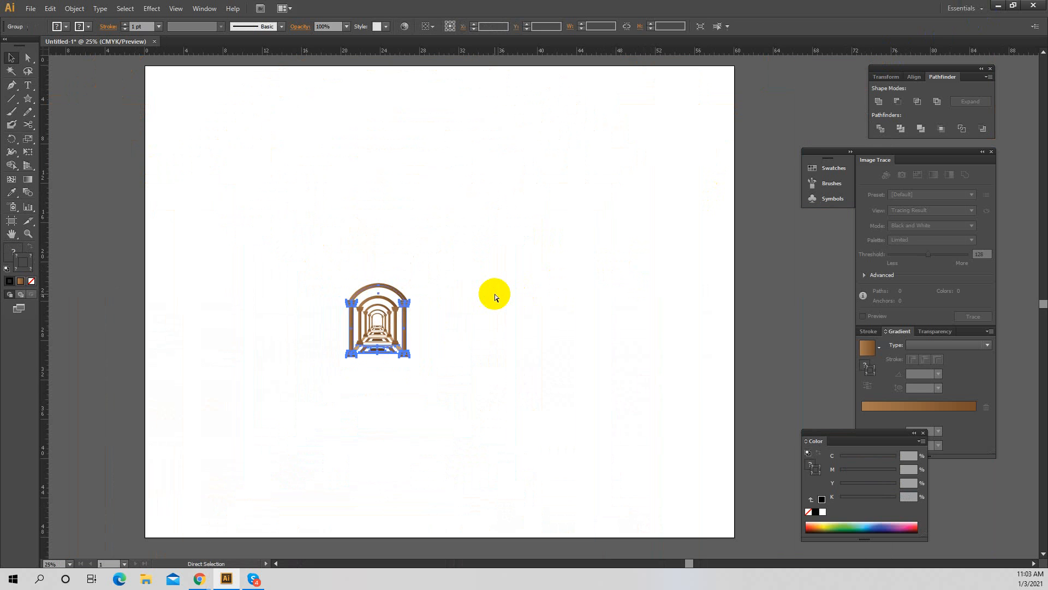
{"action": "key", "text": "ctrl+z"}
{"action": "key", "text": "ctrl+z"}
{"action": "key", "text": "ctrl+z"}
Examine the single arch module up close at 400% zoom and deselect it
{"action": "key", "text": "z"}
{"action": "left_click", "coordinate": [381, 335]}
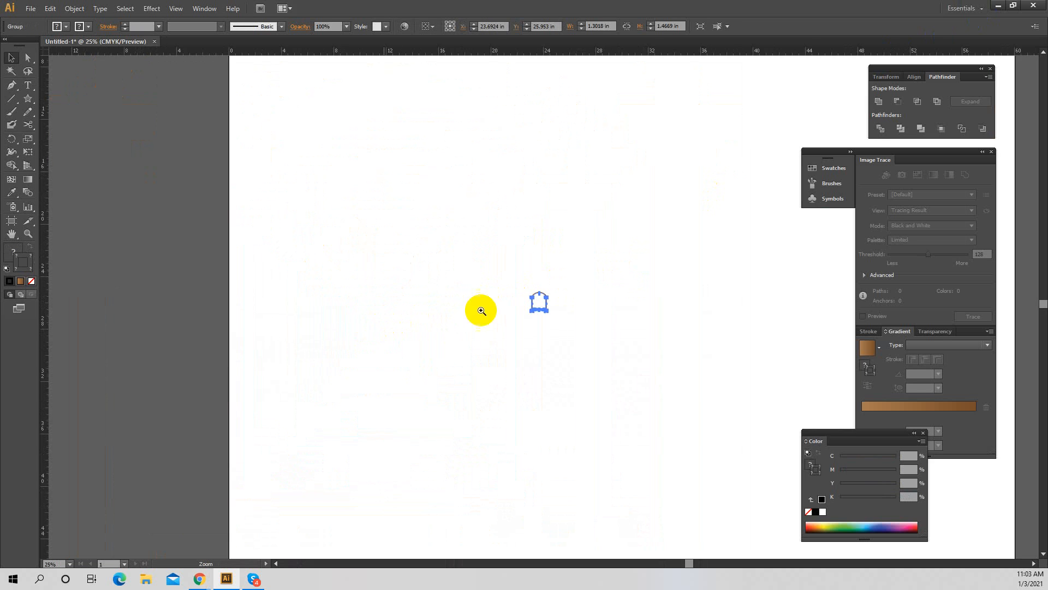
{"action": "left_click", "coordinate": [584, 297]}
{"action": "left_click", "coordinate": [625, 302]}
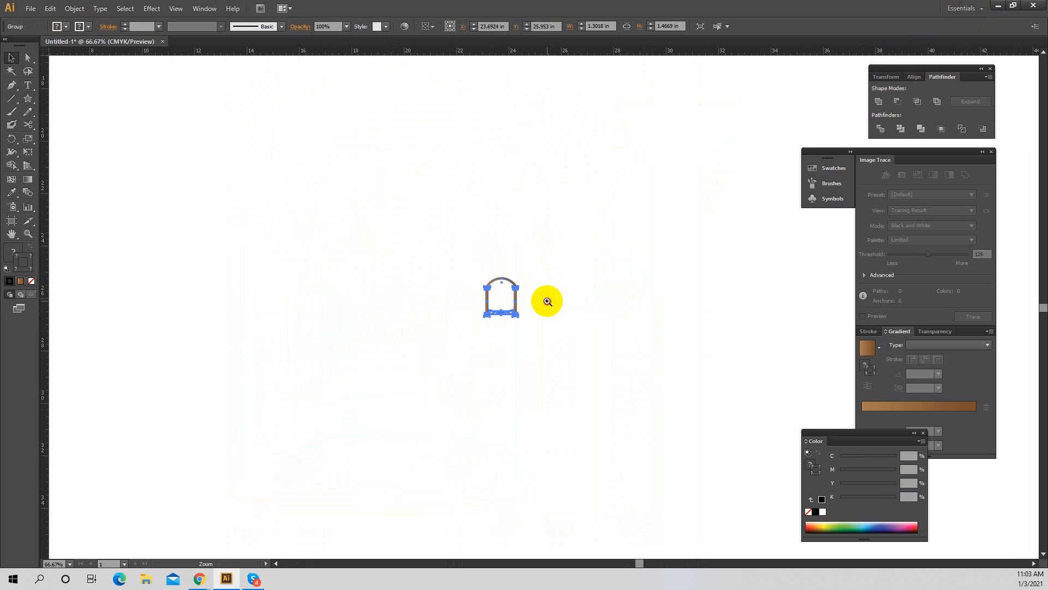
{"action": "left_click", "coordinate": [546, 301]}
{"action": "left_click", "coordinate": [489, 319]}
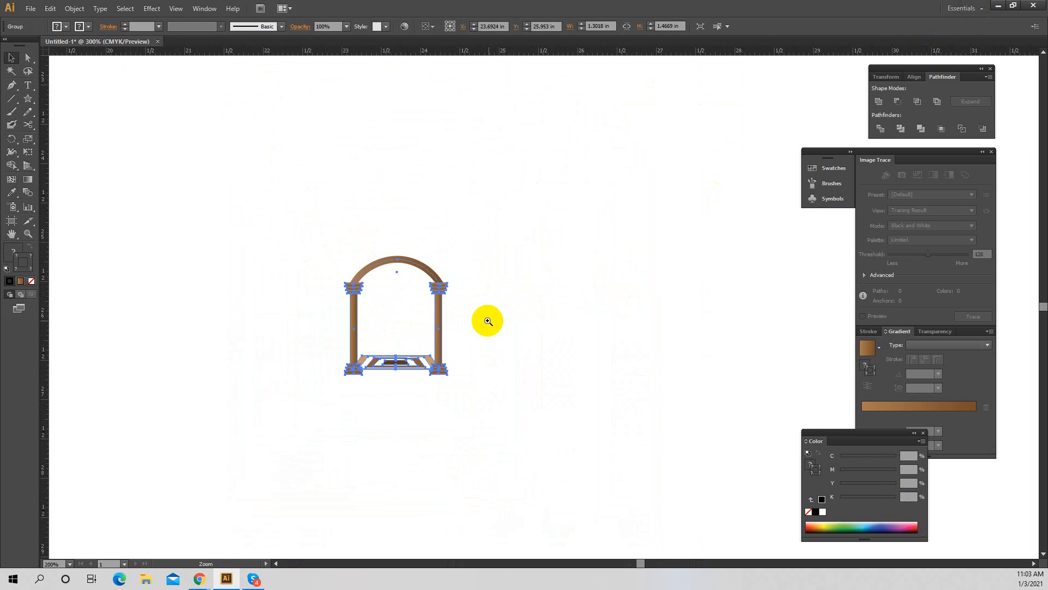
{"action": "left_click", "coordinate": [488, 321]}
{"action": "left_click", "coordinate": [428, 309]}
{"action": "key", "text": "v"}
{"action": "left_click", "coordinate": [718, 225]}
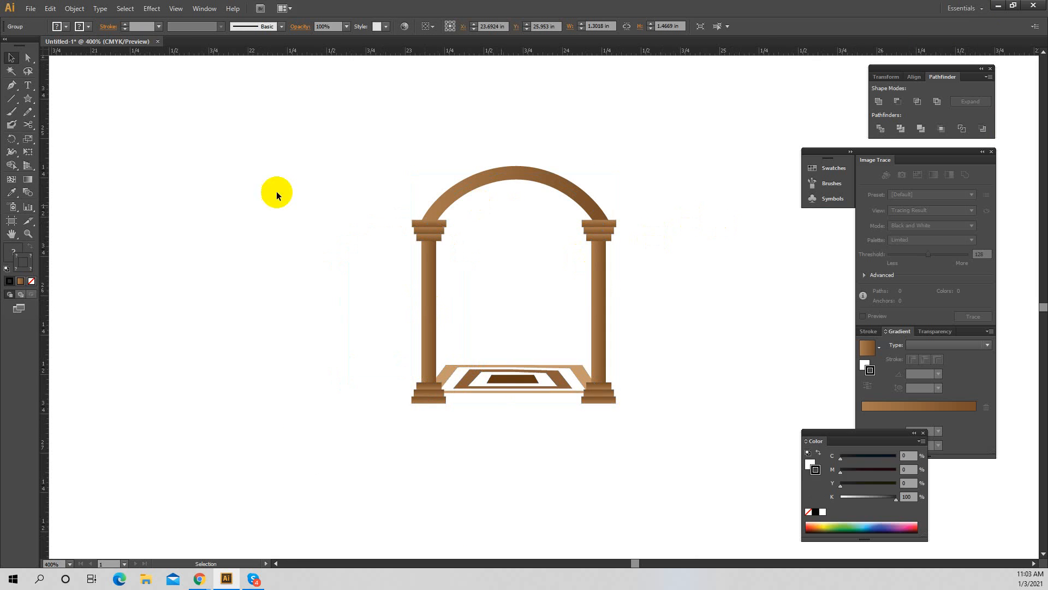
Place the linked image 31139-7-design-transparent from the Desktop into the document
{"action": "left_click", "coordinate": [29, 9]}
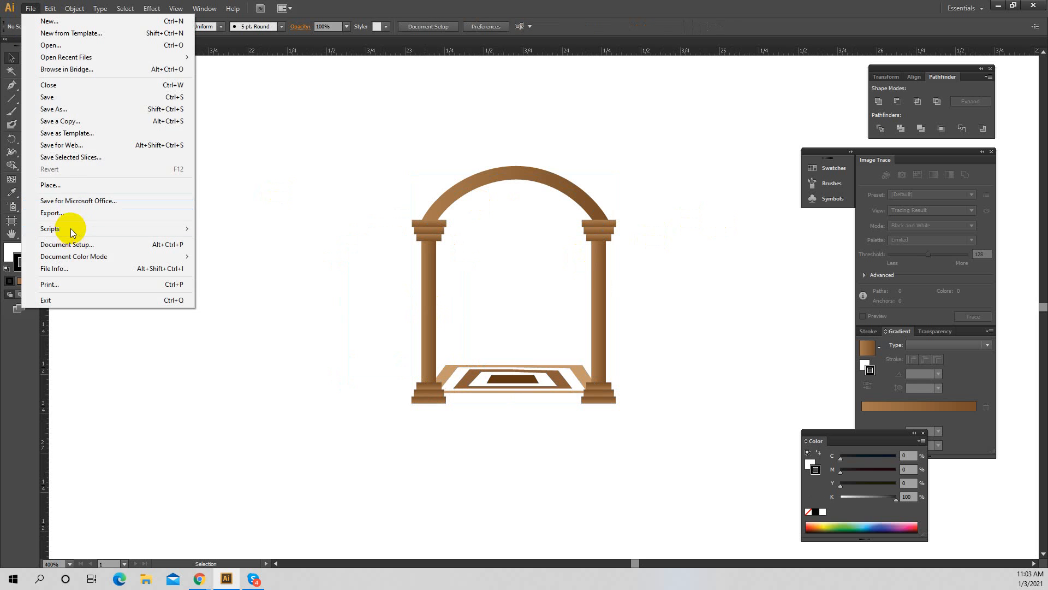
{"action": "left_click", "coordinate": [68, 182]}
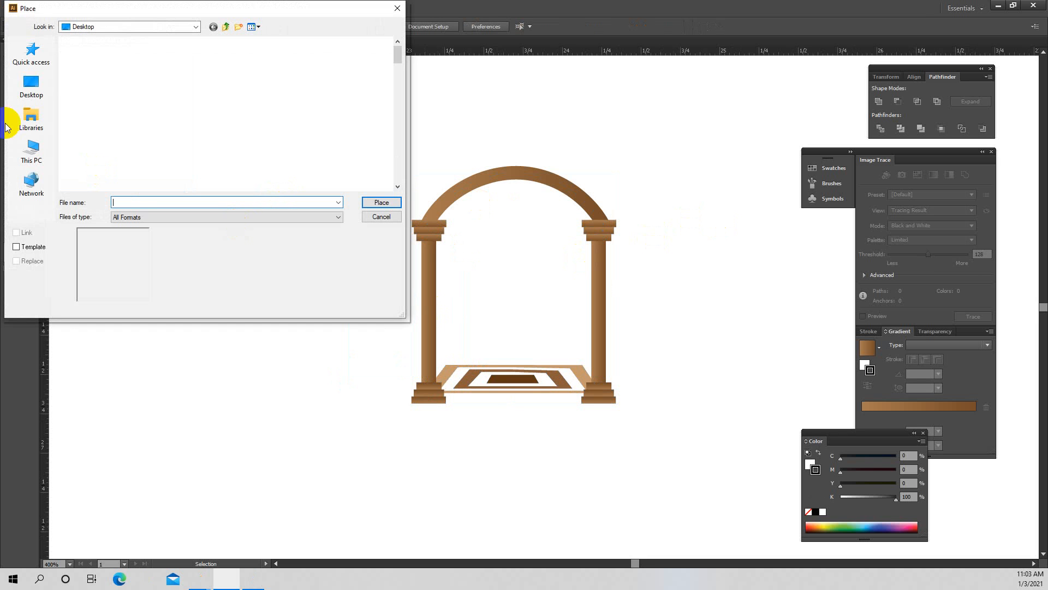
{"action": "left_click", "coordinate": [31, 83]}
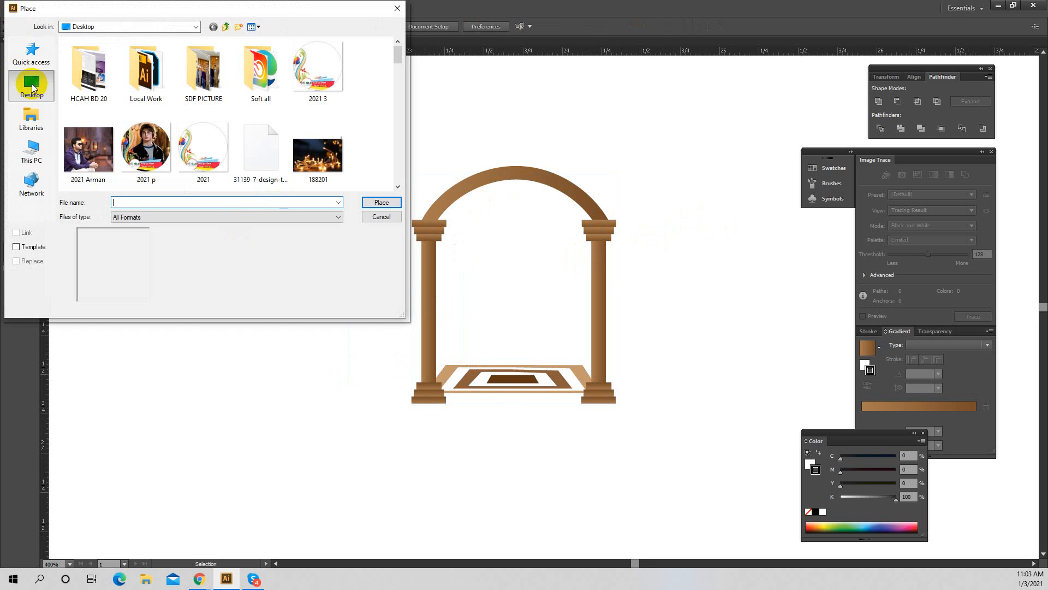
{"action": "scroll", "coordinate": [213, 123], "scroll_direction": "down", "scroll_amount": 5}
{"action": "scroll", "coordinate": [214, 125], "scroll_direction": "down", "scroll_amount": 5}
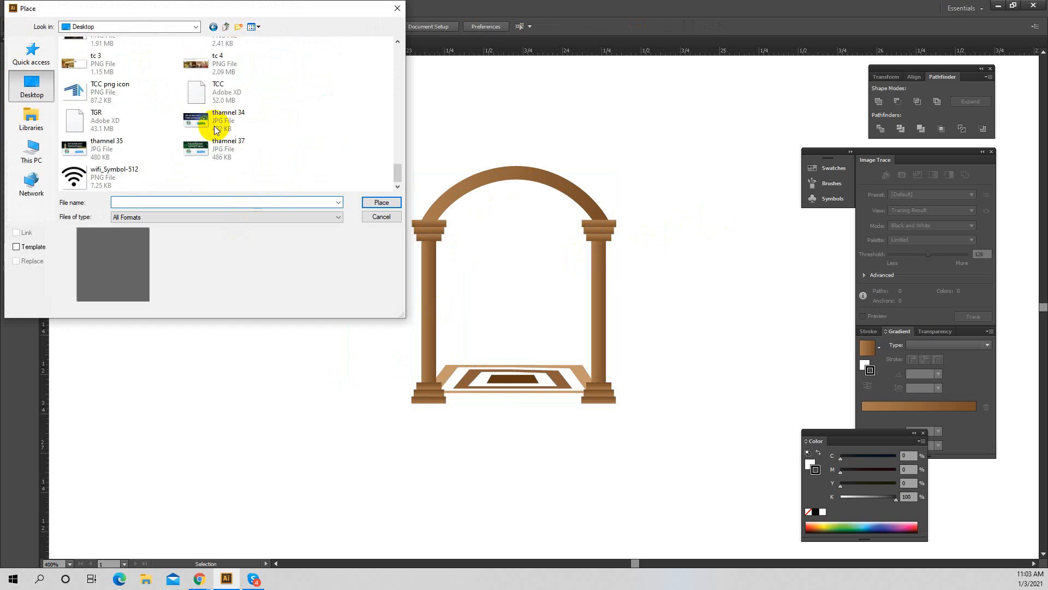
{"action": "scroll", "coordinate": [230, 176], "scroll_direction": "up", "scroll_amount": 5}
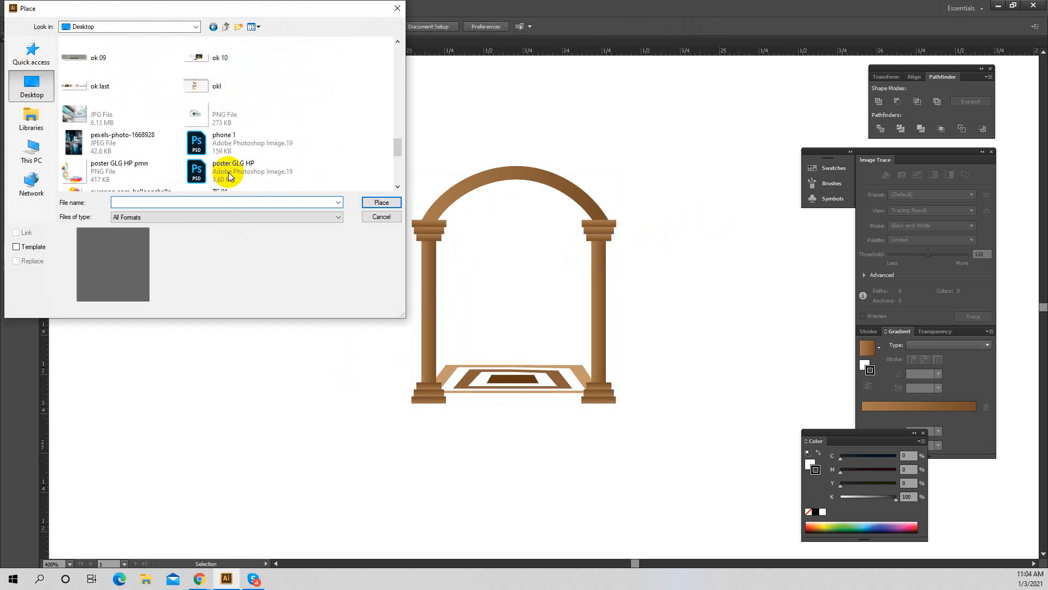
{"action": "scroll", "coordinate": [229, 176], "scroll_direction": "up", "scroll_amount": 6}
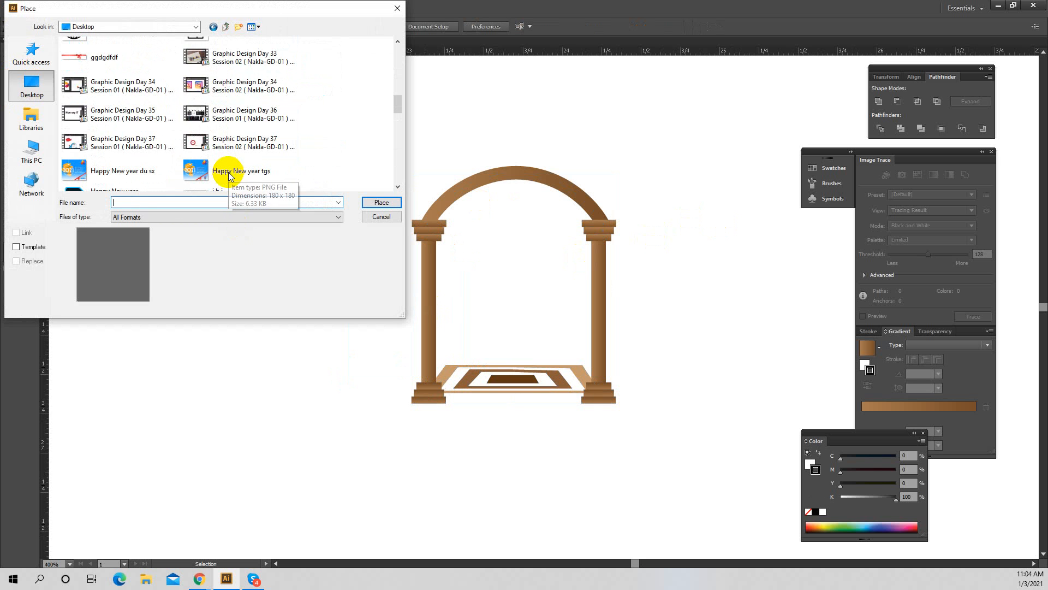
{"action": "scroll", "coordinate": [228, 172], "scroll_direction": "down", "scroll_amount": 15}
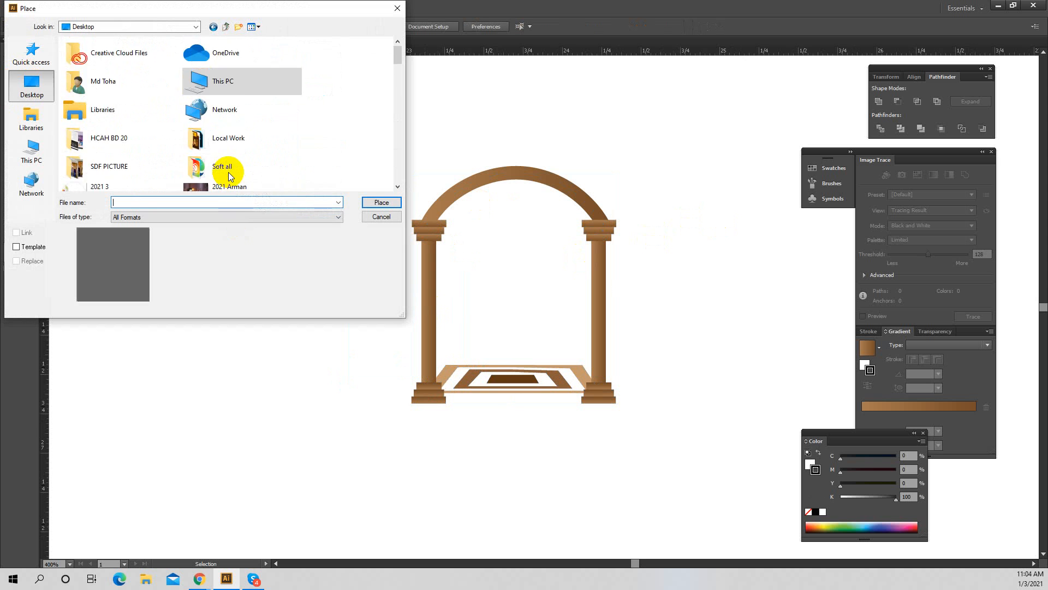
{"action": "scroll", "coordinate": [230, 174], "scroll_direction": "up", "scroll_amount": 5}
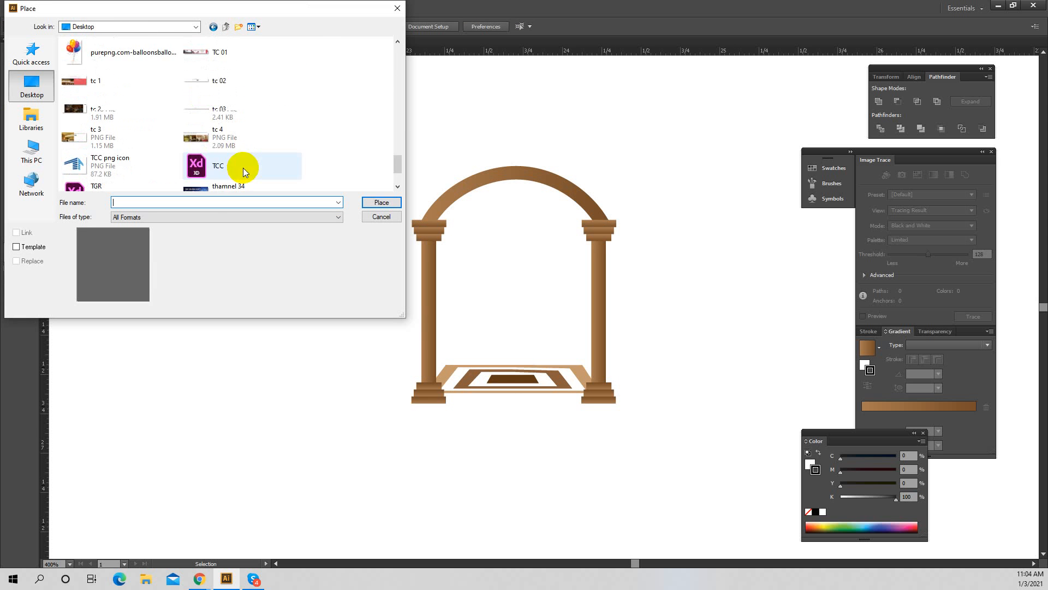
{"action": "scroll", "coordinate": [215, 173], "scroll_direction": "up", "scroll_amount": 5}
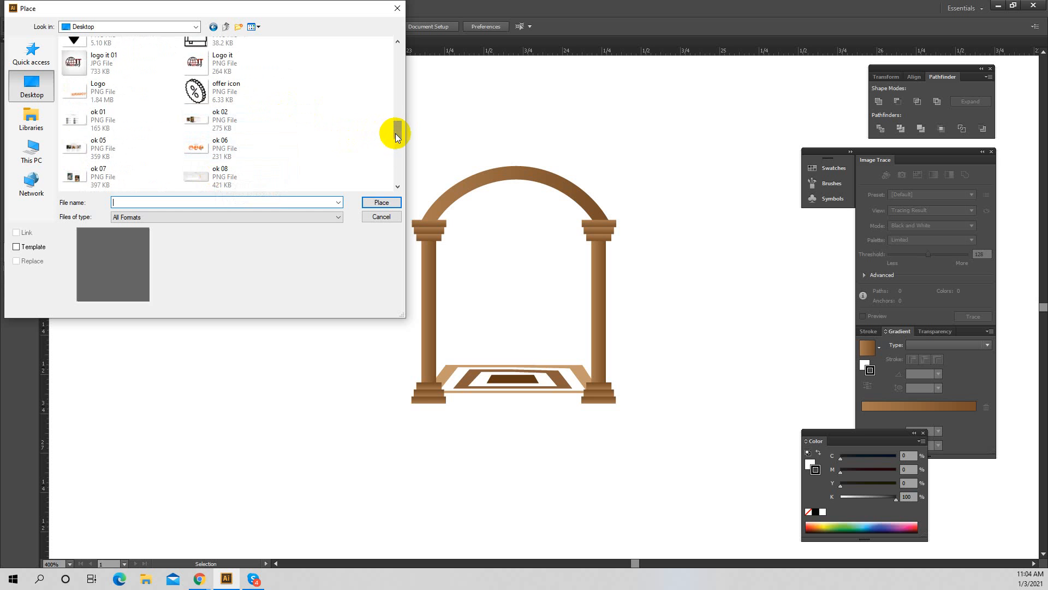
{"action": "left_click_drag", "start_coordinate": [395, 133], "coordinate": [401, 79]}
{"action": "left_click", "coordinate": [134, 98]}
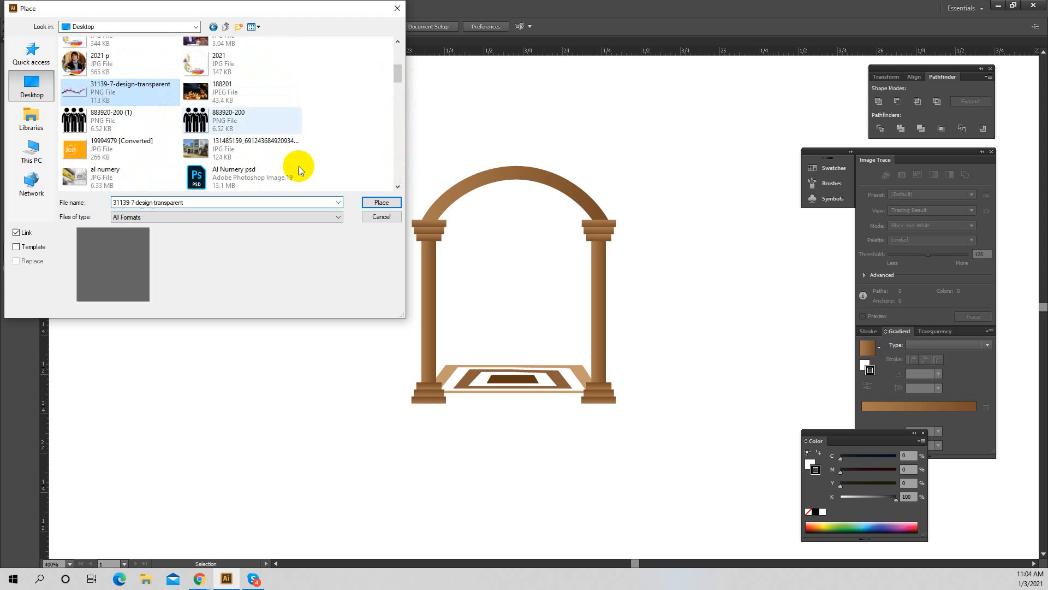
{"action": "left_click", "coordinate": [374, 202]}
{"action": "left_click", "coordinate": [337, 50]}
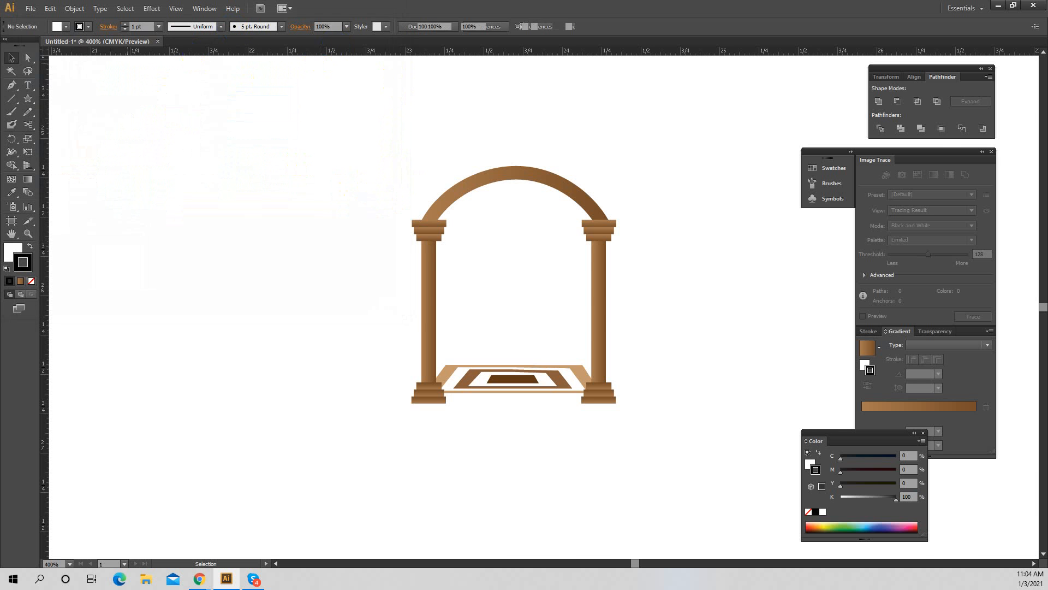
Scale the placed blossom branch down to about 4.72 in wide and position it across the arch module
{"action": "left_click", "coordinate": [303, 204], "text": "ctrl+alt"}
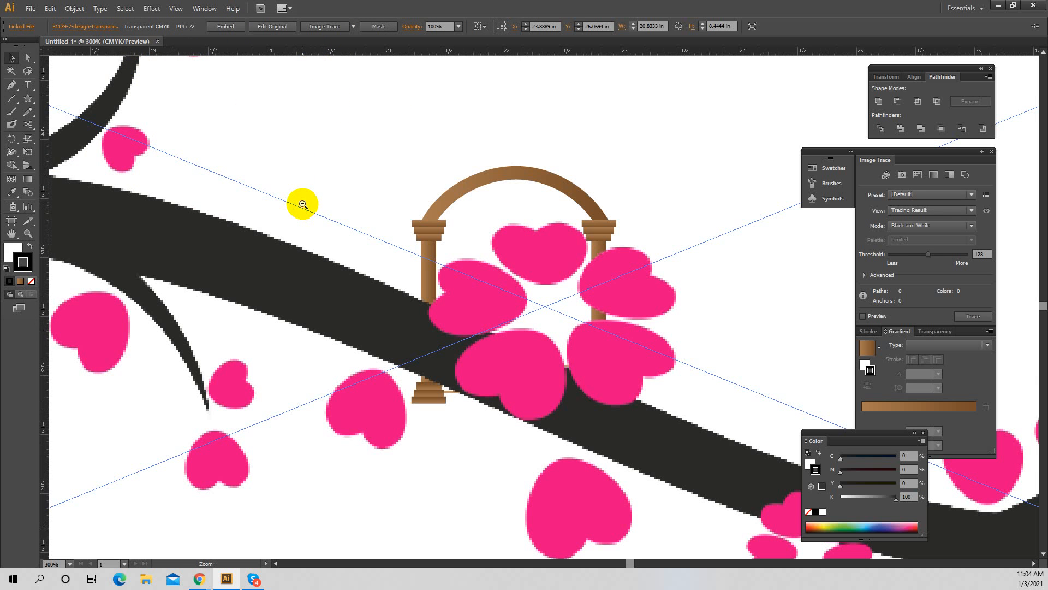
{"action": "left_click_drag", "start_coordinate": [383, 372], "coordinate": [463, 291]}
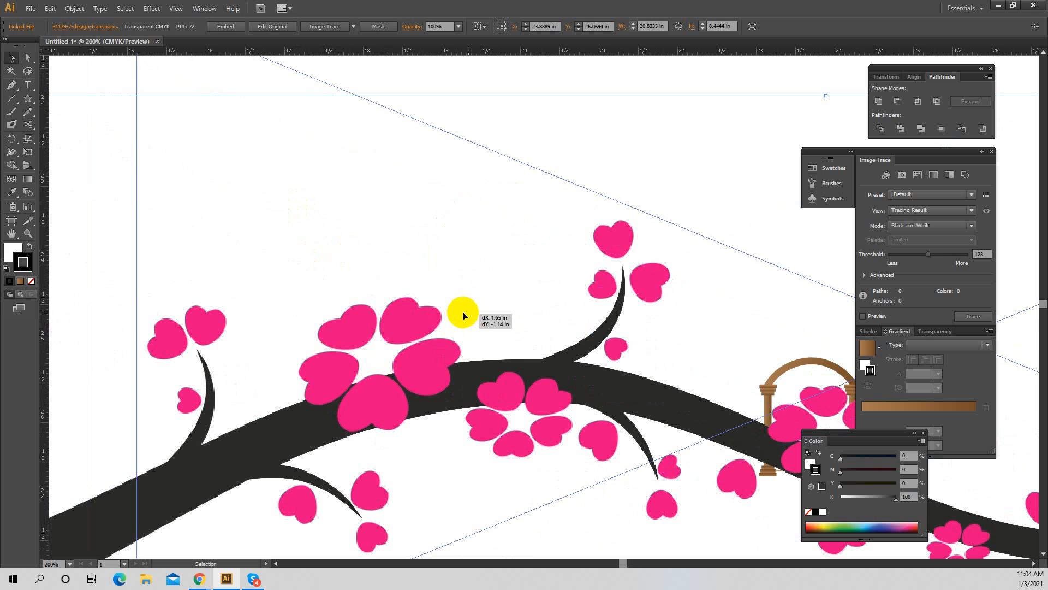
{"action": "left_click_drag", "start_coordinate": [424, 320], "coordinate": [406, 427]}
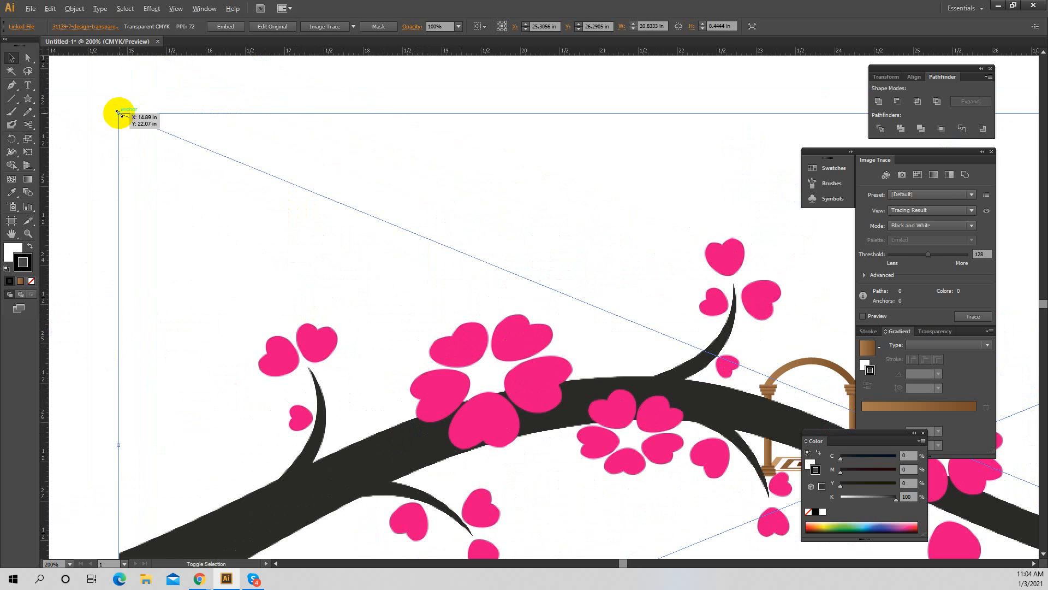
{"action": "left_click_drag", "start_coordinate": [118, 113], "coordinate": [484, 309]}
{"action": "left_click", "coordinate": [672, 362], "text": "ctrl"}
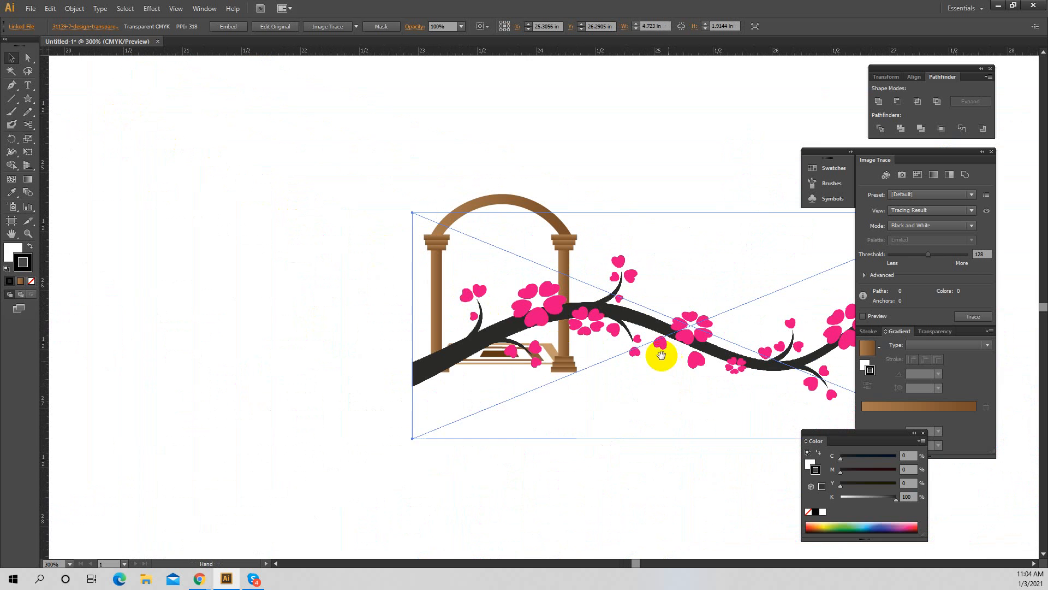
{"action": "left_click_drag", "start_coordinate": [662, 354], "coordinate": [443, 328]}
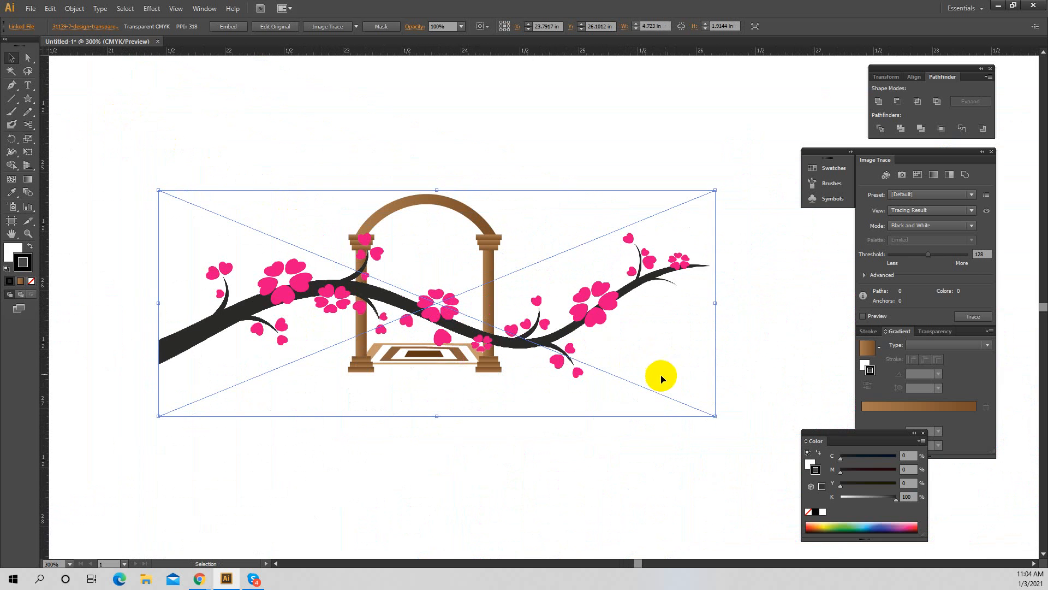
Rotate the blossom branch upright, scale it down to about 0.57 in wide by 1.4 in tall, and move it over the right column
{"action": "left_click_drag", "start_coordinate": [720, 421], "coordinate": [489, 202]}
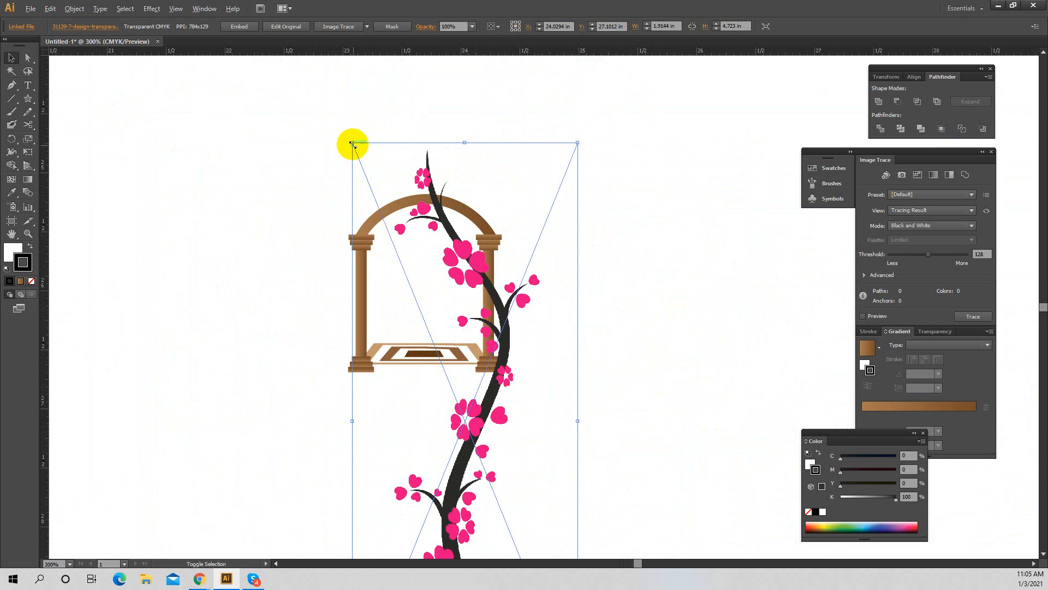
{"action": "left_click_drag", "start_coordinate": [352, 143], "coordinate": [475, 328]}
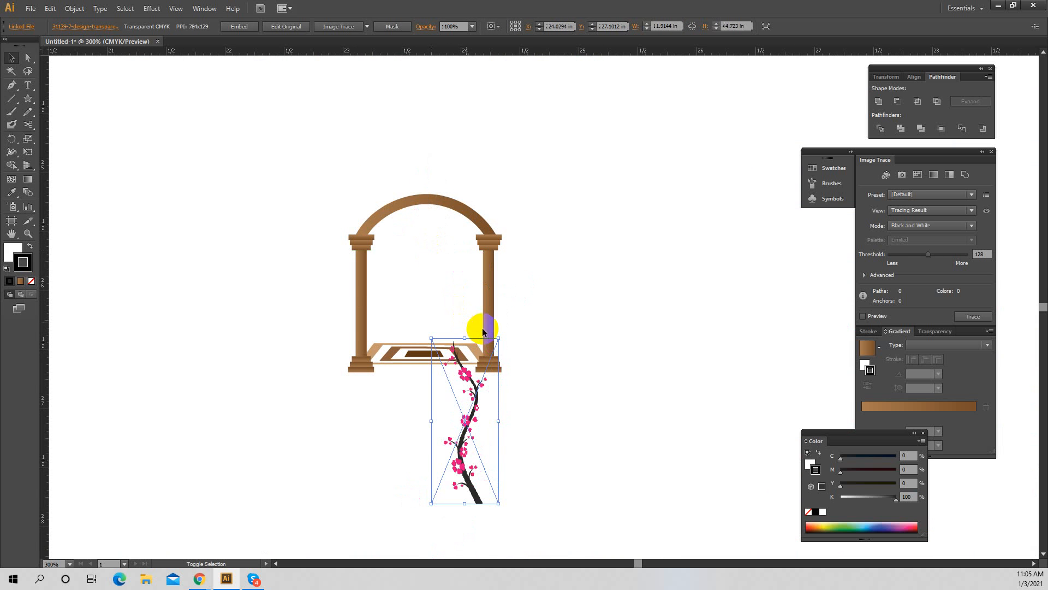
{"action": "left_click", "coordinate": [492, 322]}
{"action": "left_click_drag", "start_coordinate": [510, 368], "coordinate": [539, 229]}
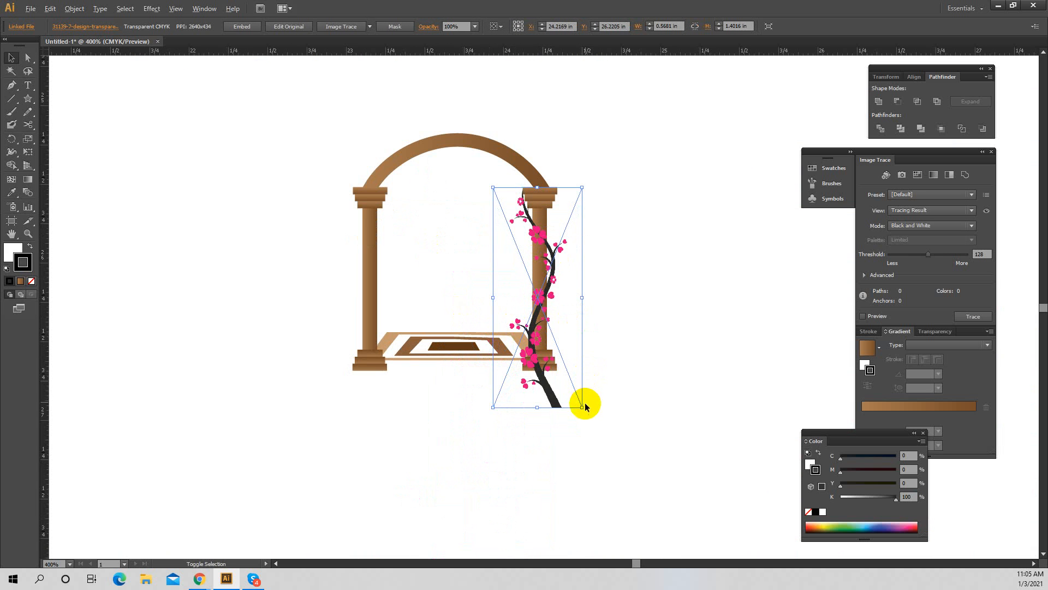
Shrink the branch further to about 0.26 in wide by 0.64 in tall, centre it on the right column's shaft, and deselect it
{"action": "left_click_drag", "start_coordinate": [584, 407], "coordinate": [557, 367]}
{"action": "left_click", "coordinate": [551, 280], "text": "ctrl"}
{"action": "left_click_drag", "start_coordinate": [553, 299], "coordinate": [542, 328]}
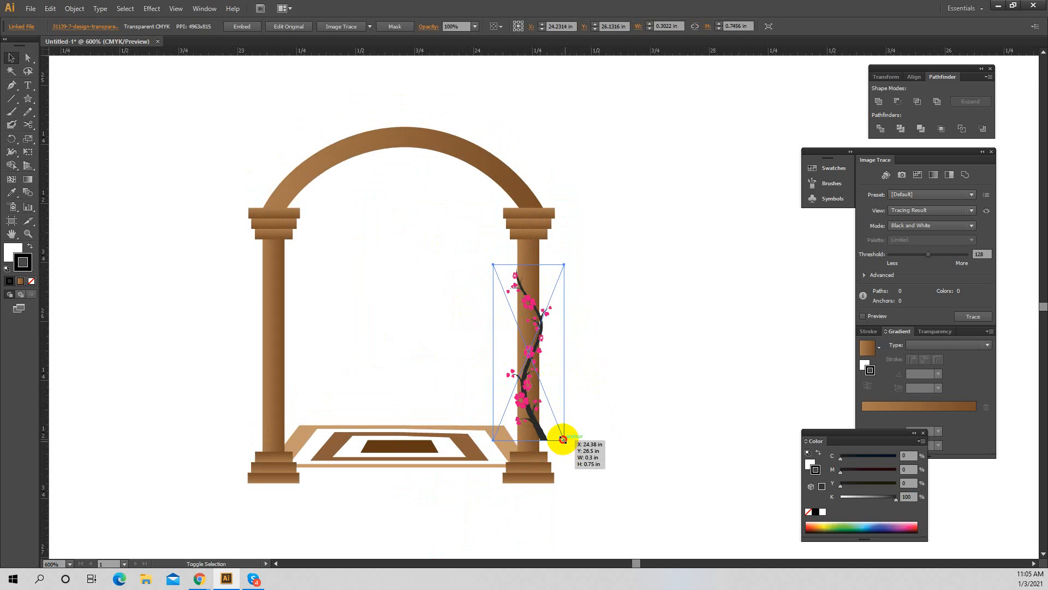
{"action": "left_click_drag", "start_coordinate": [563, 439], "coordinate": [557, 428]}
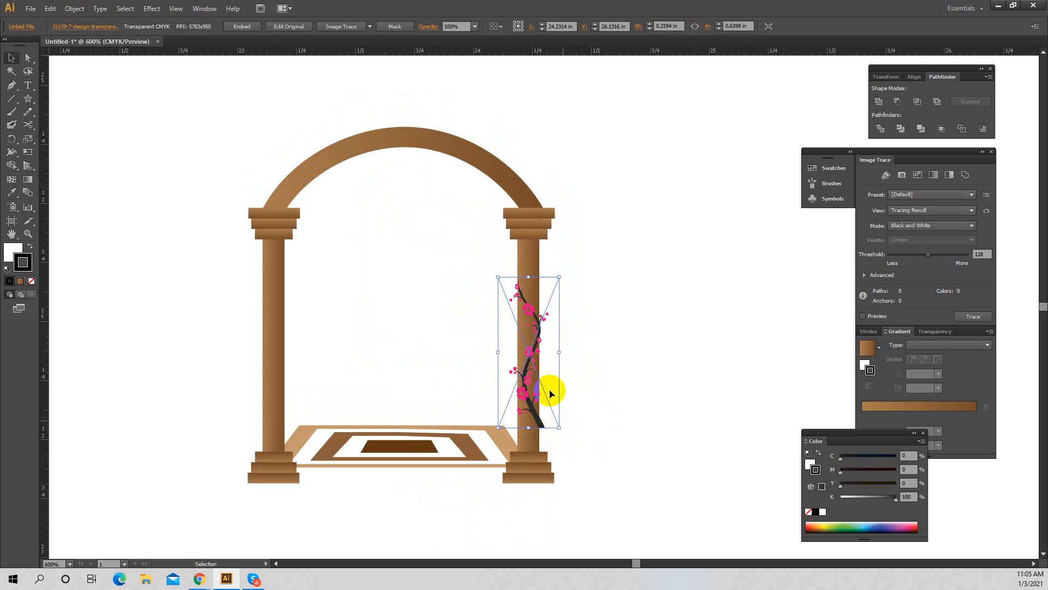
{"action": "left_click", "coordinate": [569, 288]}
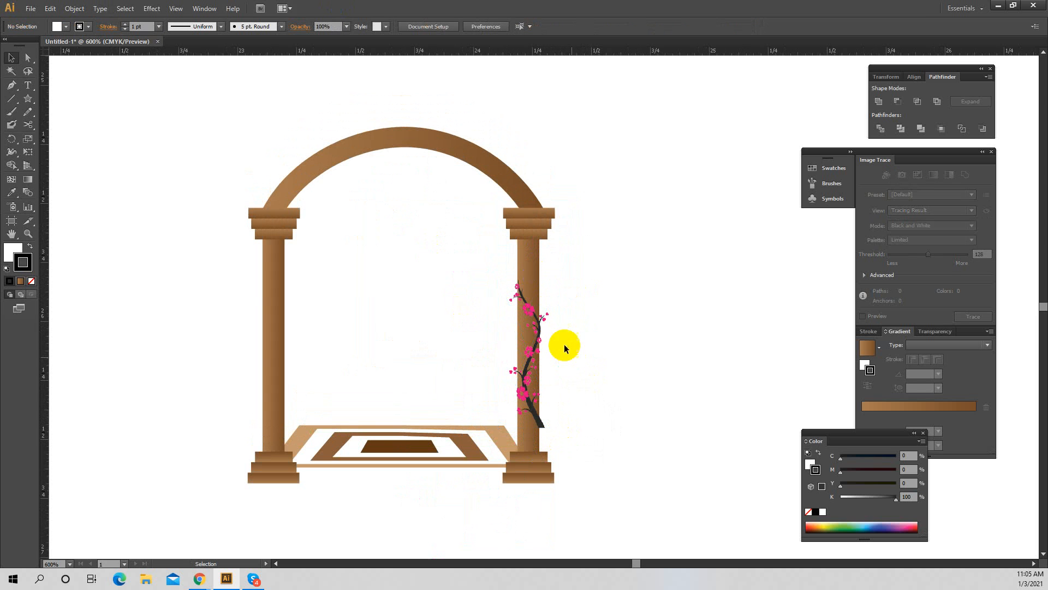
Stretch the branch vertically to about 0.83 in tall so its foot meets the right column's base, keeping its width
{"action": "left_click", "coordinate": [535, 315]}
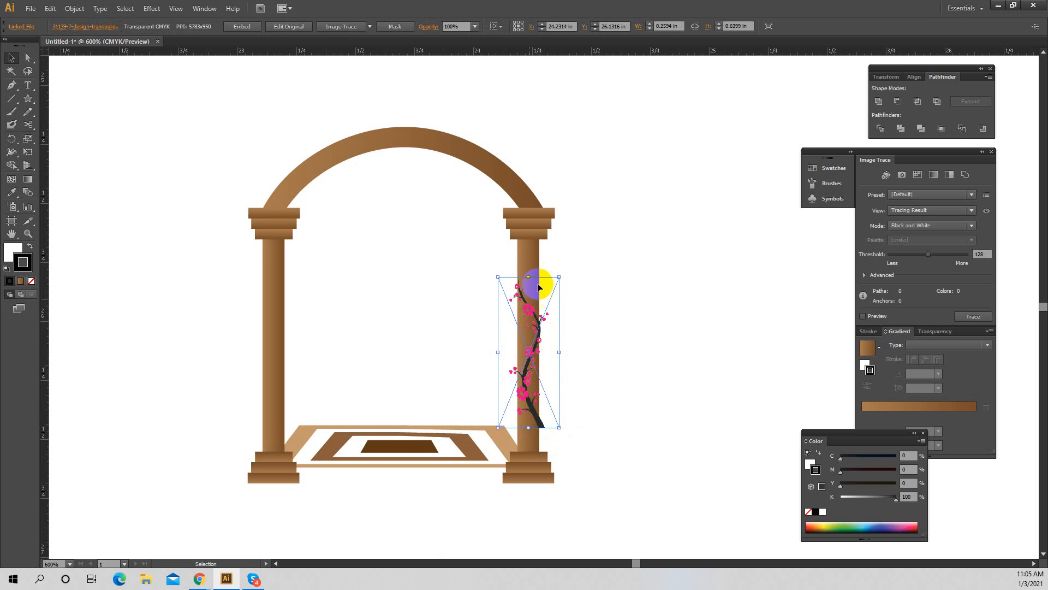
{"action": "left_click_drag", "start_coordinate": [537, 285], "coordinate": [543, 257]}
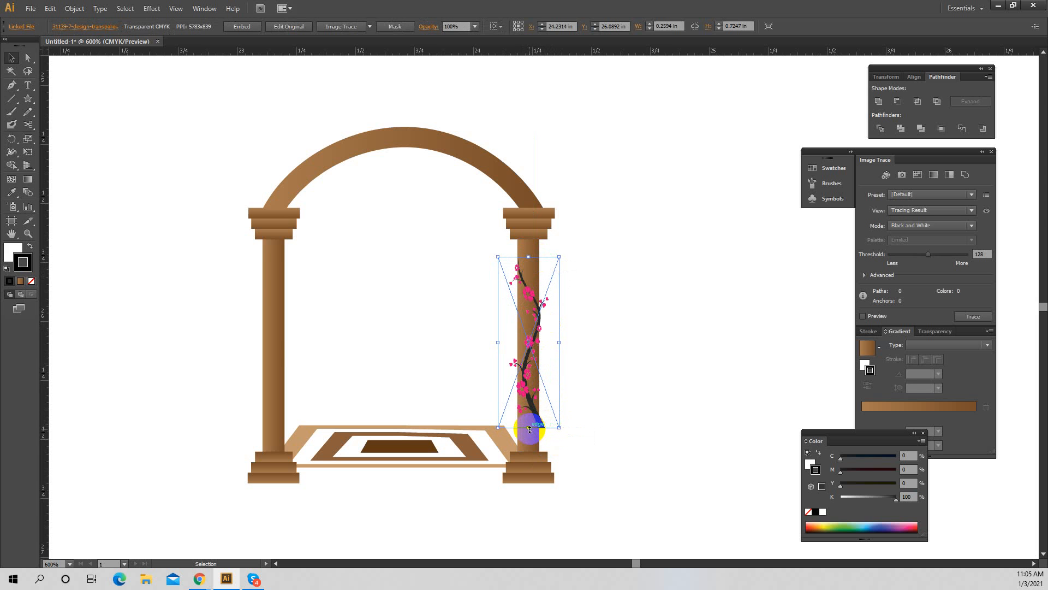
{"action": "left_click_drag", "start_coordinate": [529, 429], "coordinate": [530, 451]}
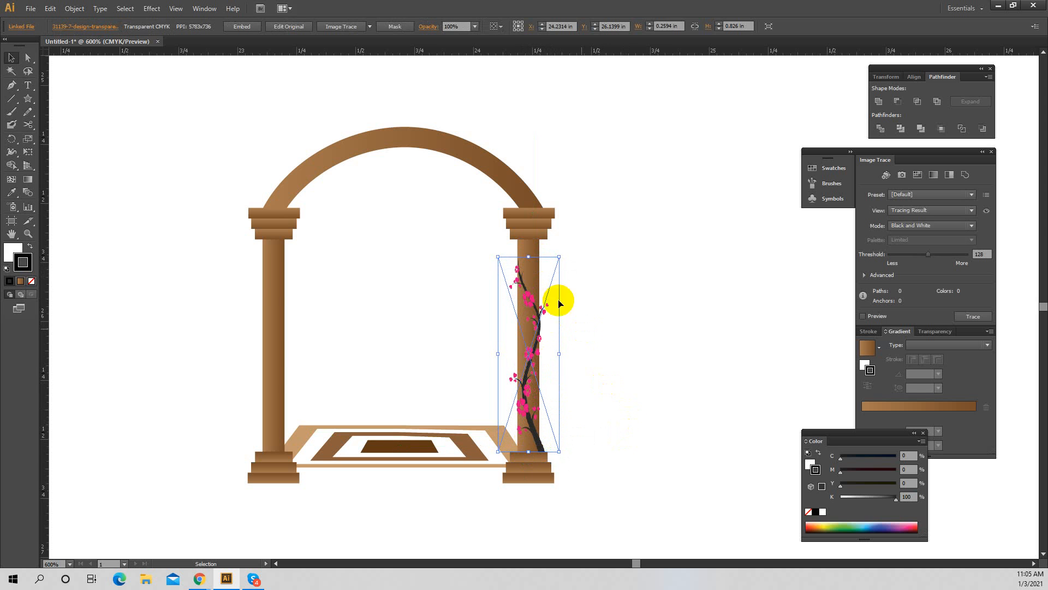
{"action": "left_click", "coordinate": [636, 376]}
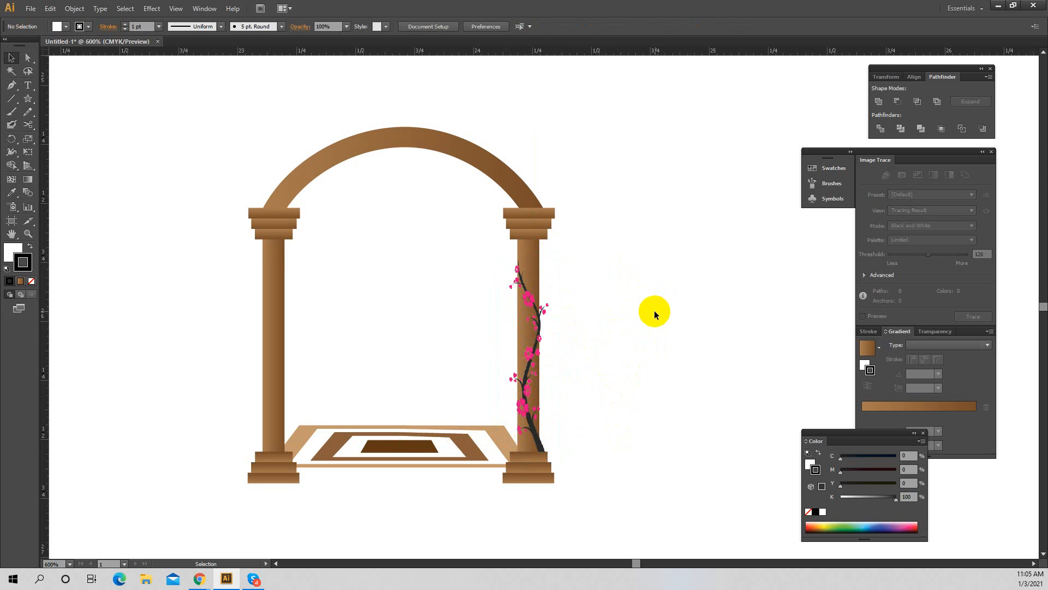
Ungroup the arch module to separate the floor pattern from the arch and columns, and check the separated group by selecting it
{"action": "right_click", "coordinate": [527, 250]}
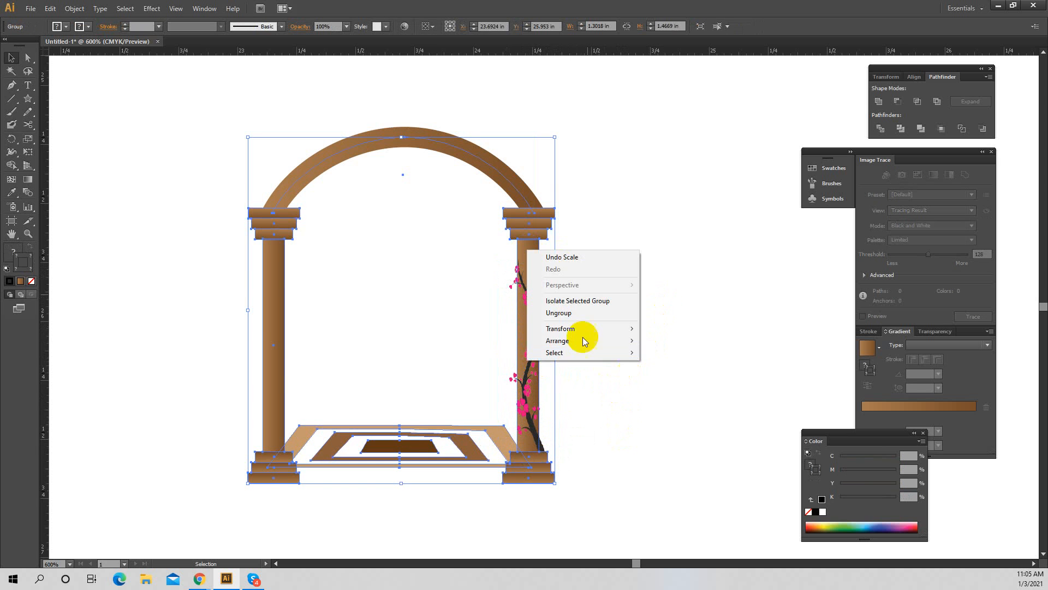
{"action": "left_click", "coordinate": [578, 313]}
{"action": "left_click", "coordinate": [705, 312]}
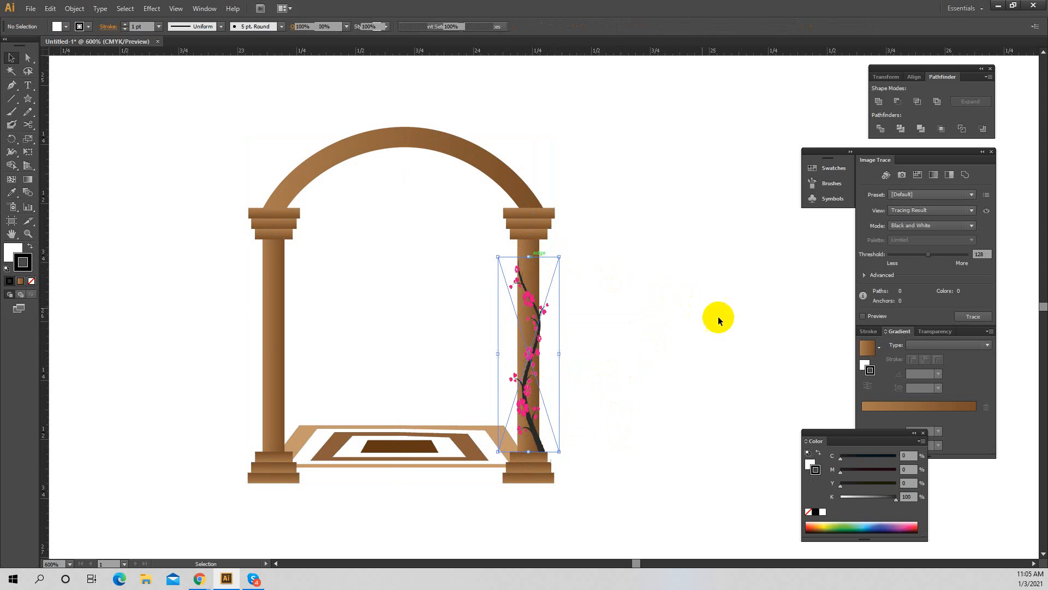
{"action": "left_click", "coordinate": [528, 234]}
{"action": "left_click", "coordinate": [365, 128]}
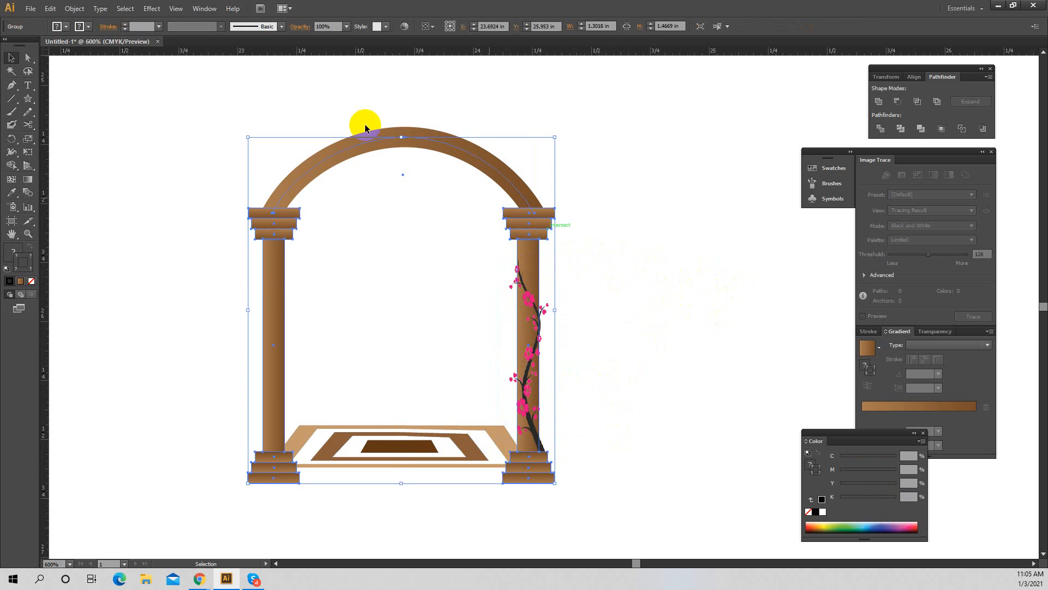
{"action": "left_click", "coordinate": [702, 250]}
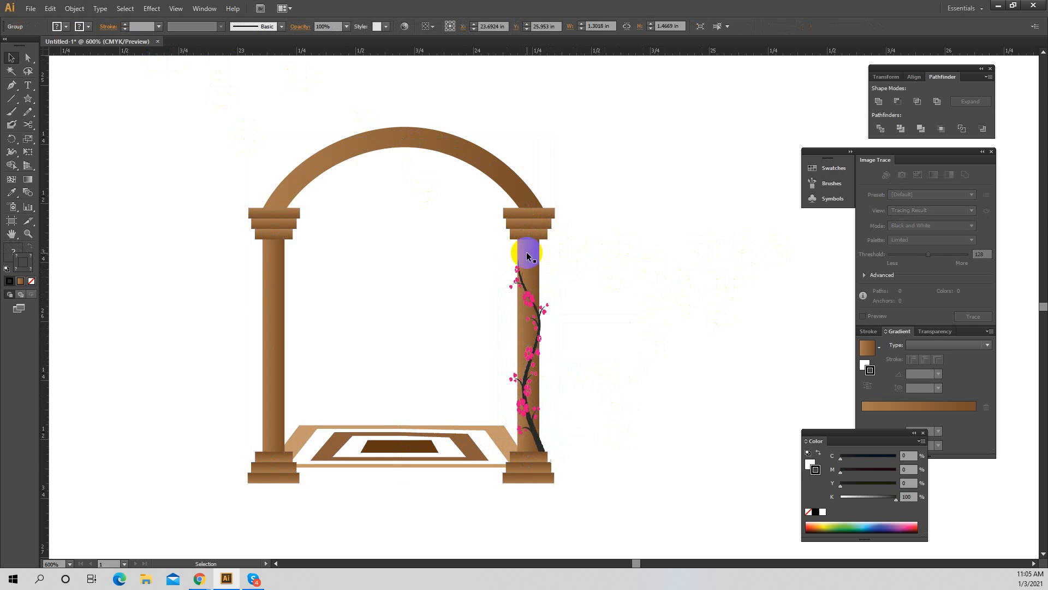
Try a gradient stroke with a red starting stop on the arch and columns group
{"action": "left_click", "coordinate": [527, 256]}
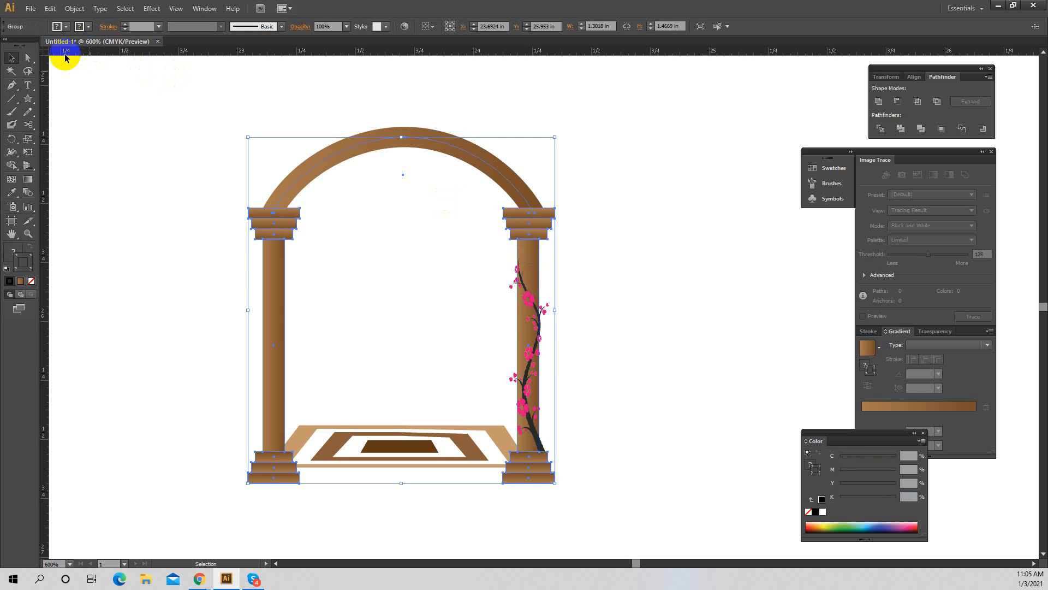
{"action": "left_click", "coordinate": [21, 282]}
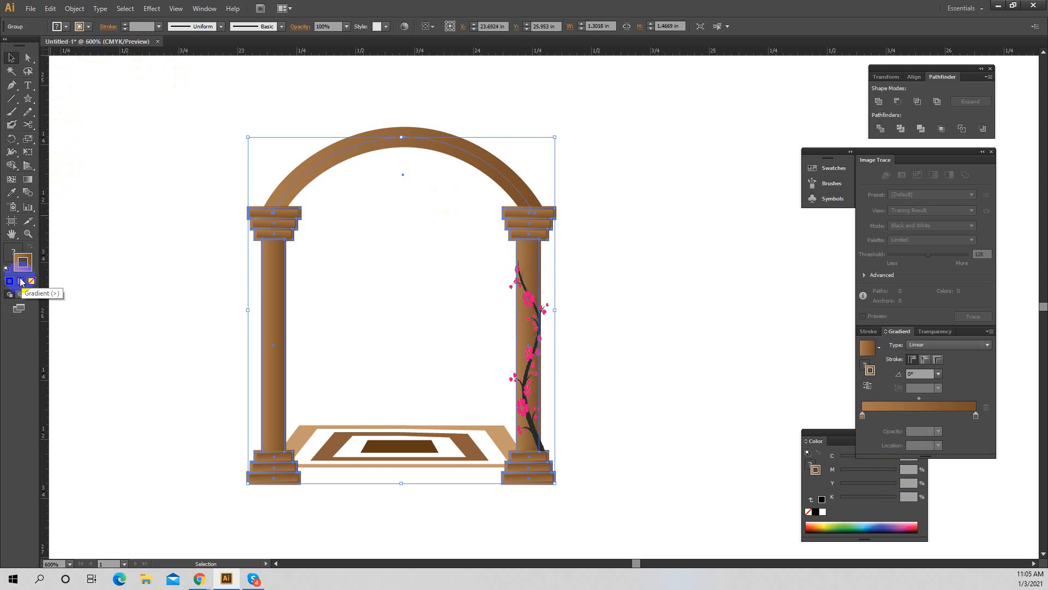
{"action": "left_click", "coordinate": [863, 416]}
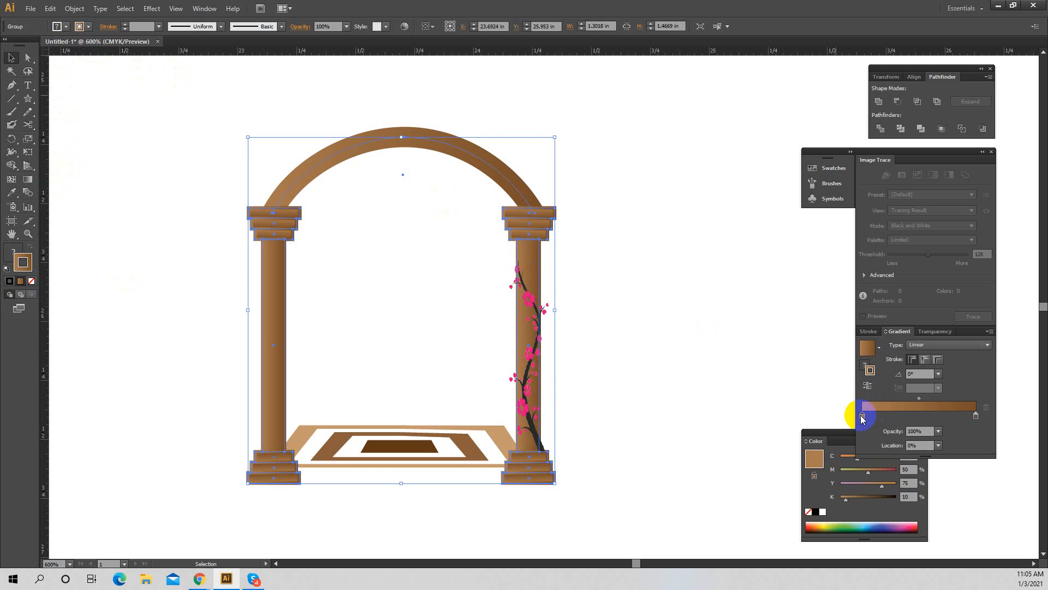
{"action": "left_click", "coordinate": [857, 483]}
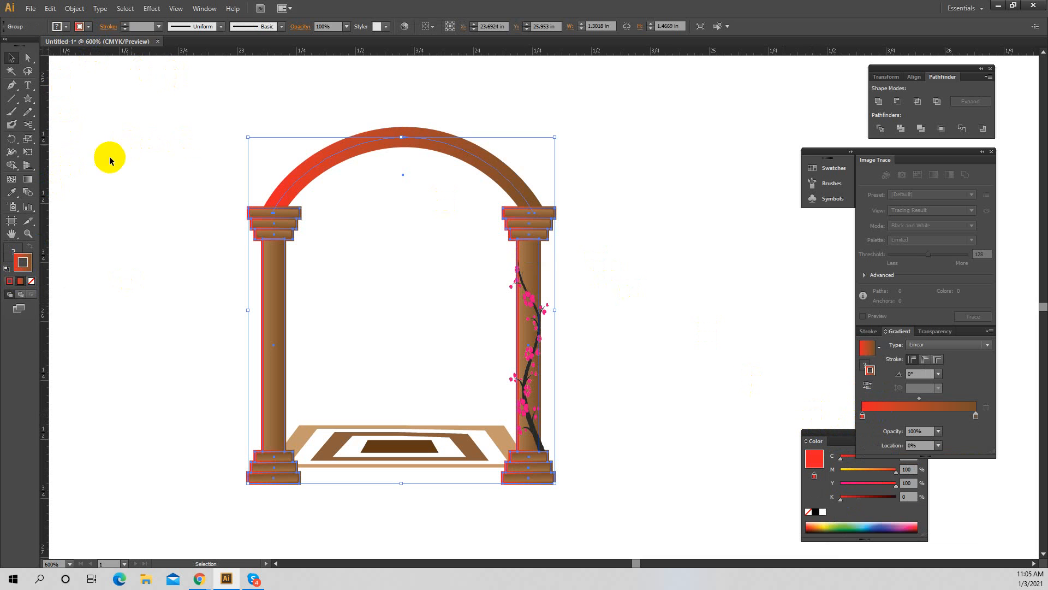
Try a solid green fill on the arch and columns group
{"action": "left_click", "coordinate": [16, 253]}
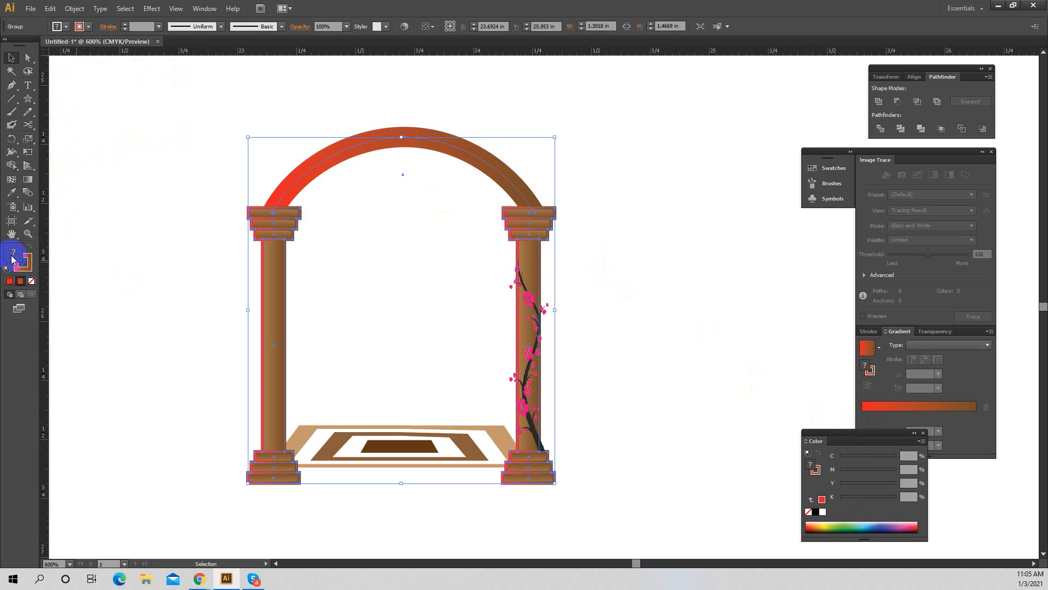
{"action": "left_click", "coordinate": [847, 525]}
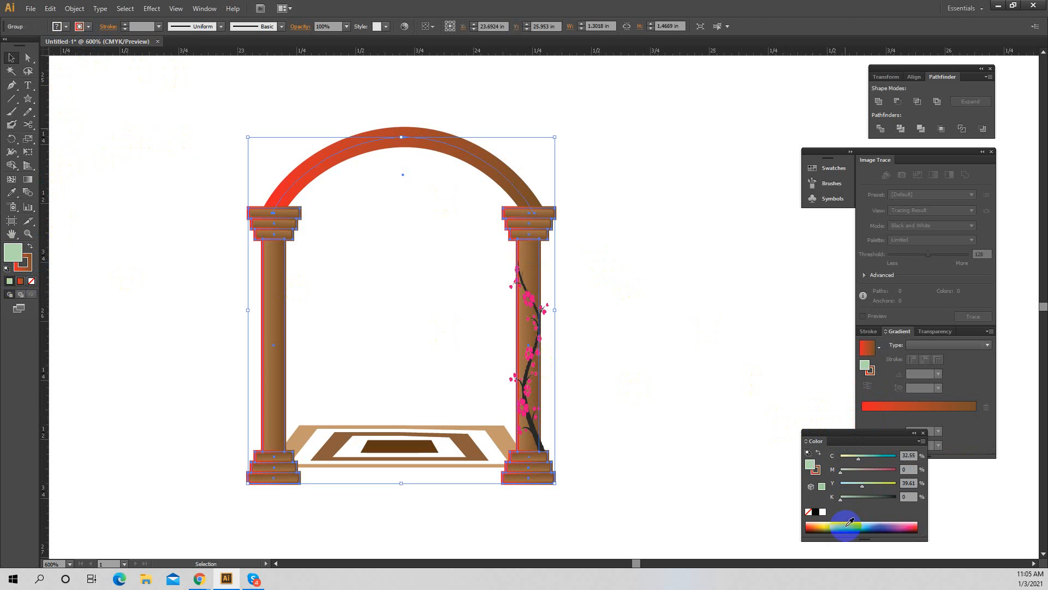
{"action": "left_click_drag", "start_coordinate": [849, 522], "coordinate": [849, 528]}
{"action": "key", "text": "a"}
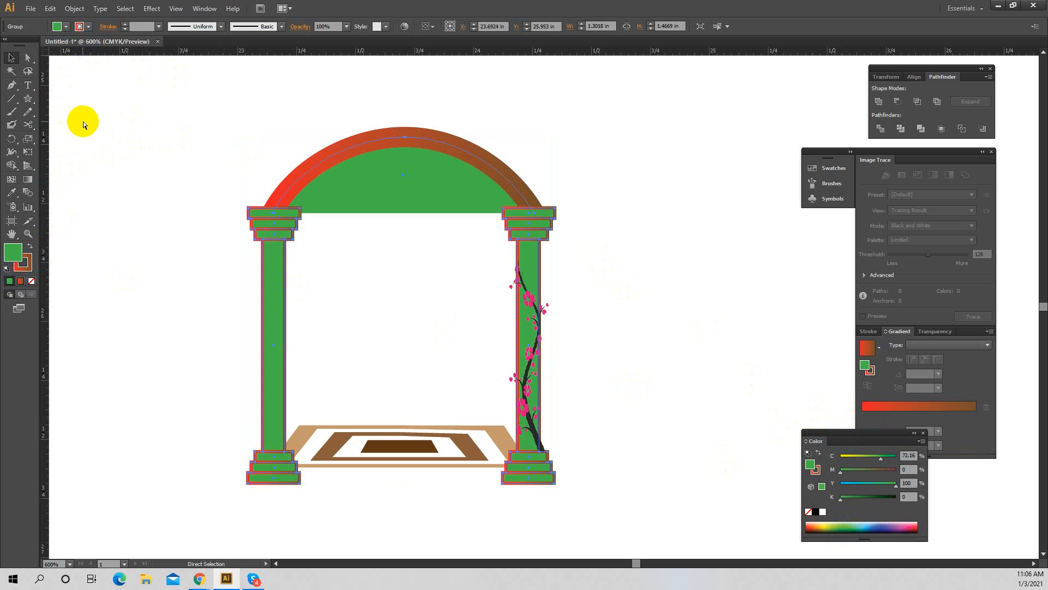
Undo the green fill and red gradient stroke changes on the arch and columns group
{"action": "key", "text": "ctrl+z"}
{"action": "key", "text": "ctrl+z"}
{"action": "left_click", "coordinate": [11, 58]}
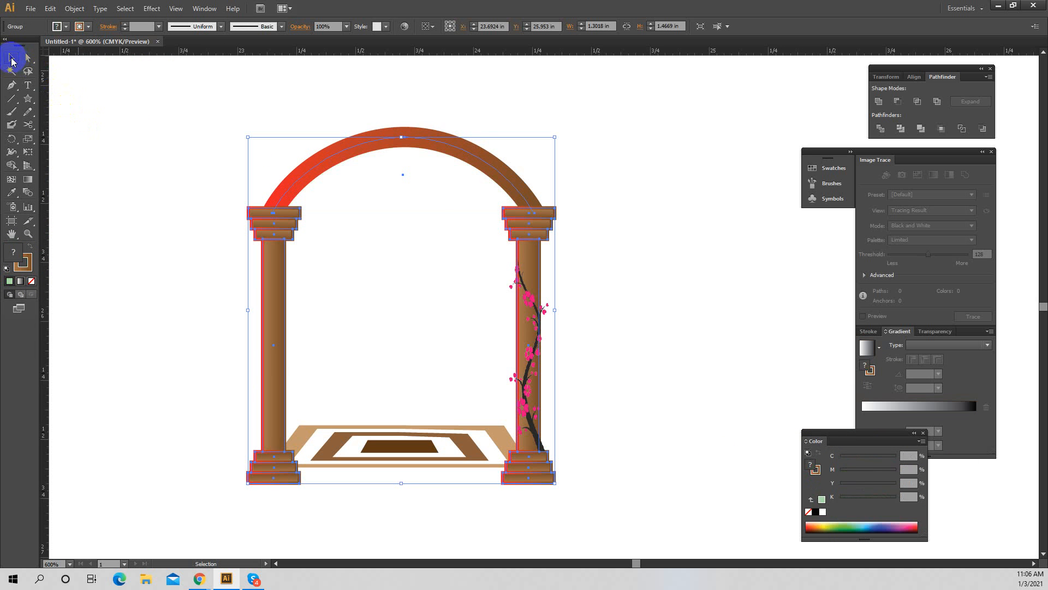
{"action": "key", "text": "ctrl+z"}
{"action": "left_click", "coordinate": [647, 187]}
{"action": "left_click", "coordinate": [494, 191]}
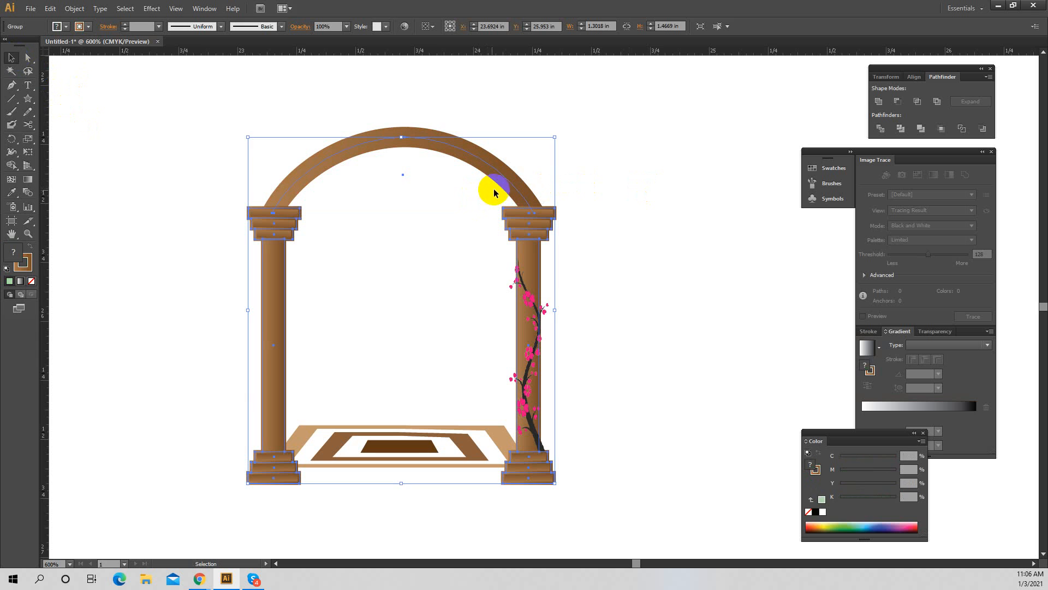
{"action": "key", "text": "a"}
{"action": "key", "text": "ctrl+z"}
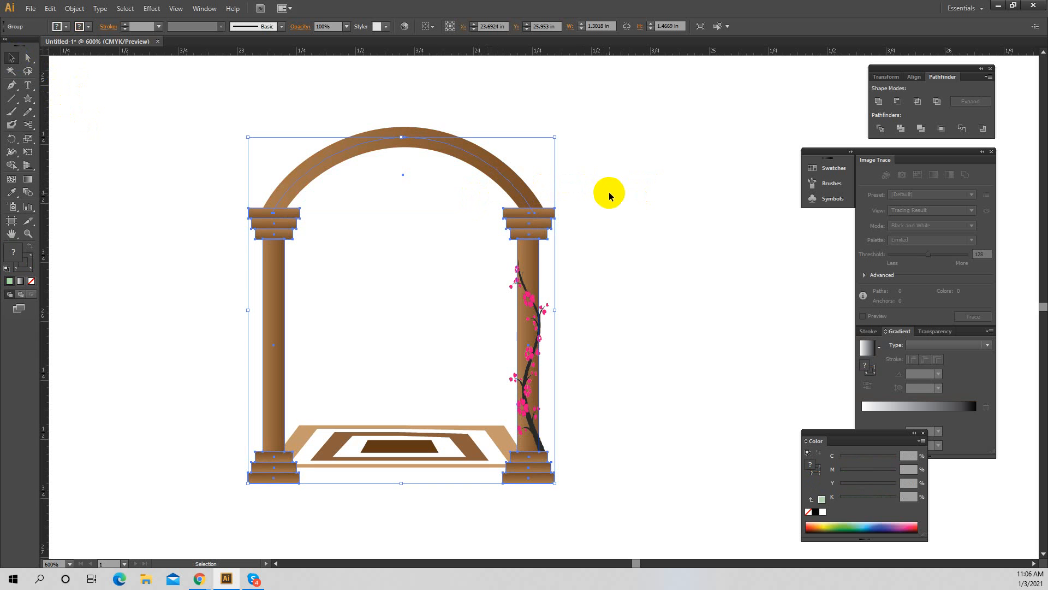
Ungroup the arch and columns group to separate the arch from the columns, and deselect everything
{"action": "left_click", "coordinate": [610, 194]}
{"action": "left_click", "coordinate": [518, 194]}
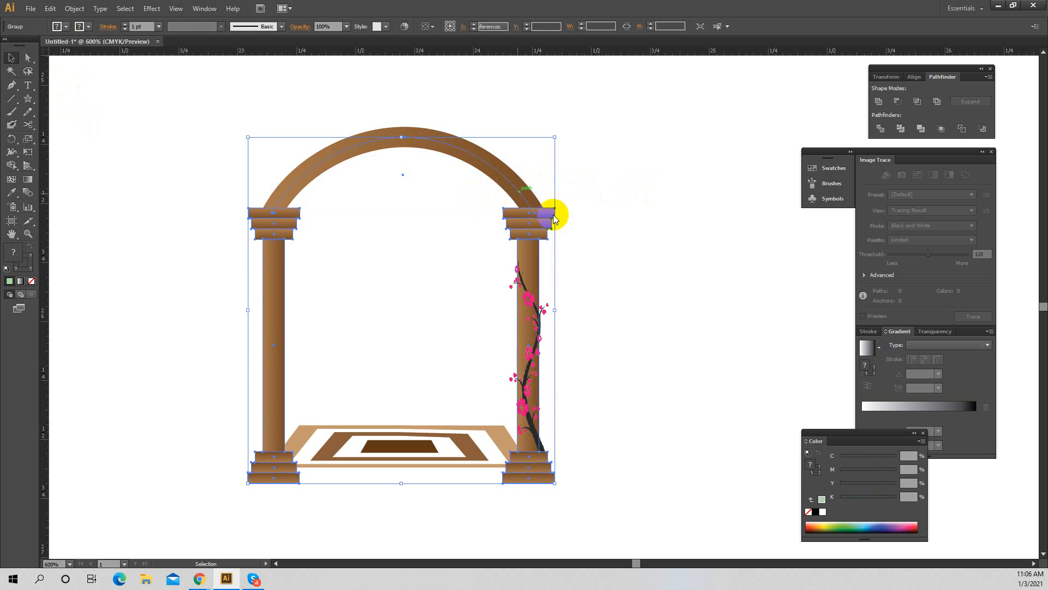
{"action": "right_click", "coordinate": [519, 195]}
{"action": "left_click", "coordinate": [568, 257]}
{"action": "left_click", "coordinate": [359, 277]}
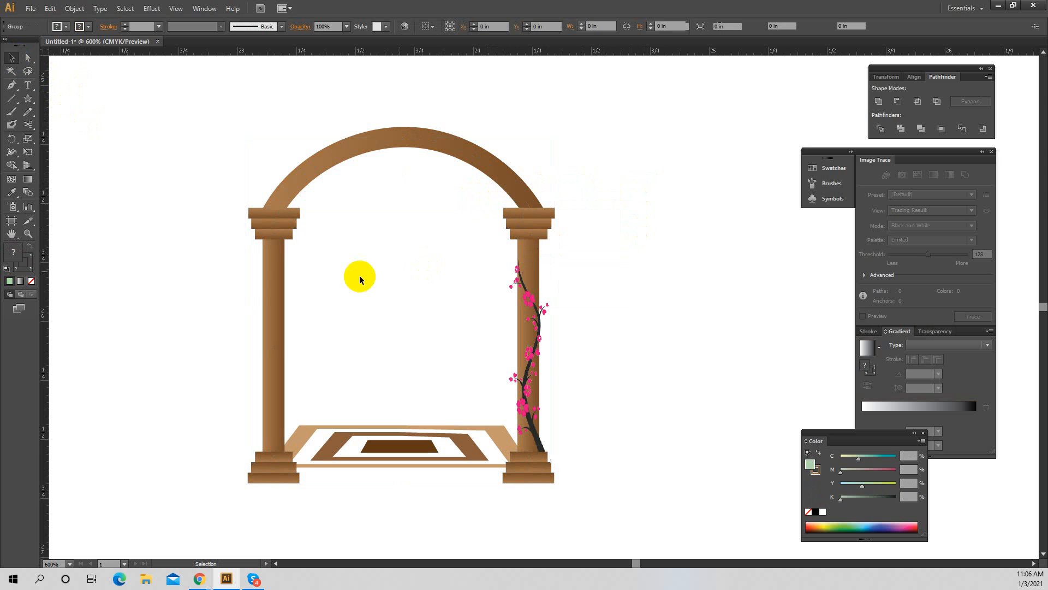
Select both columns and fill them with the preset blue gradient swatch that fades to transparent
{"action": "left_click", "coordinate": [268, 282]}
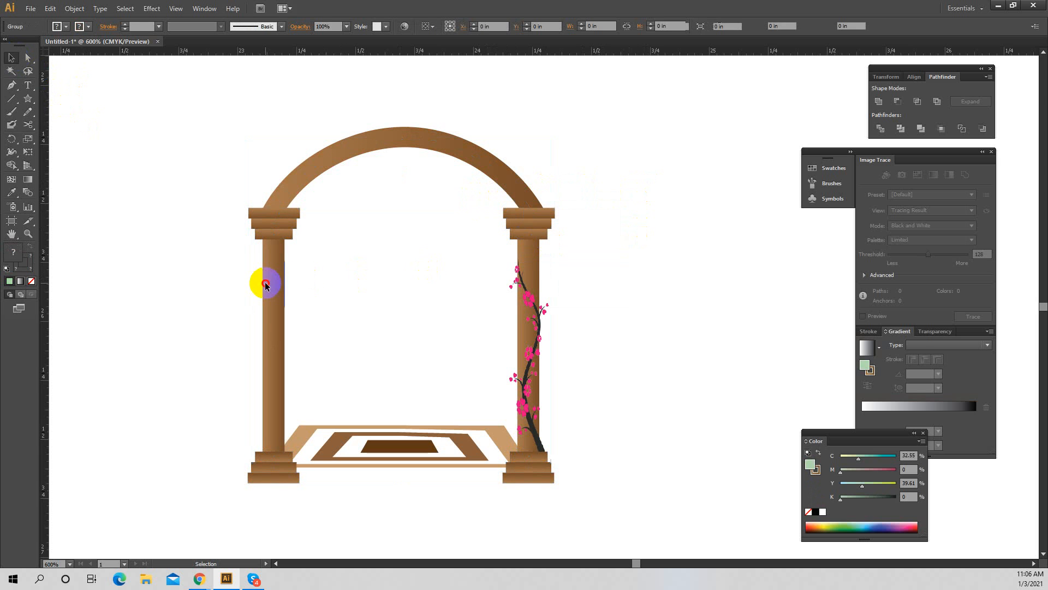
{"action": "left_click", "coordinate": [521, 248], "text": "shift"}
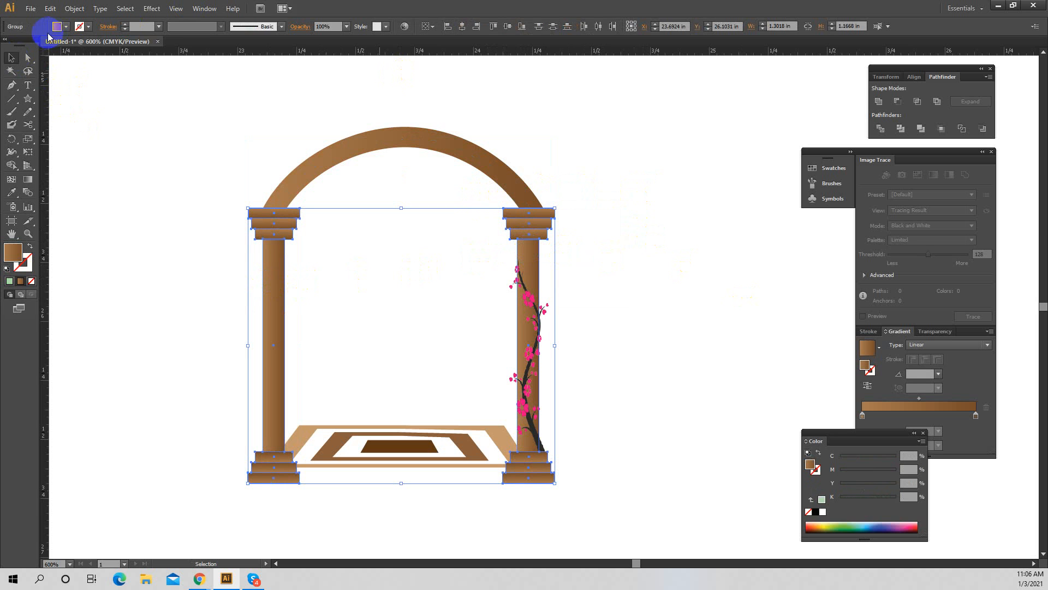
{"action": "left_click", "coordinate": [64, 29]}
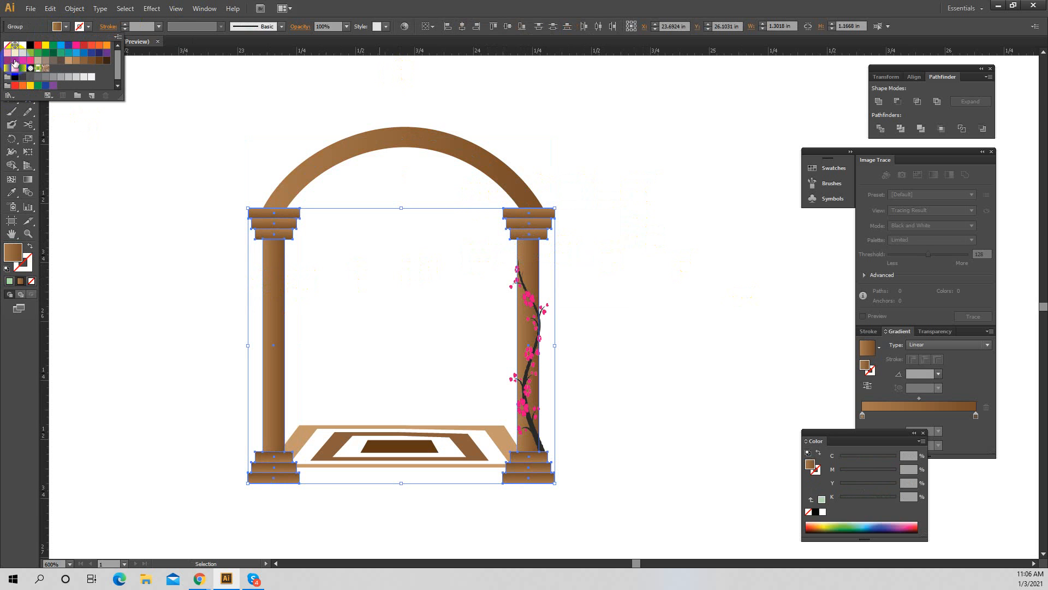
{"action": "left_click", "coordinate": [18, 70]}
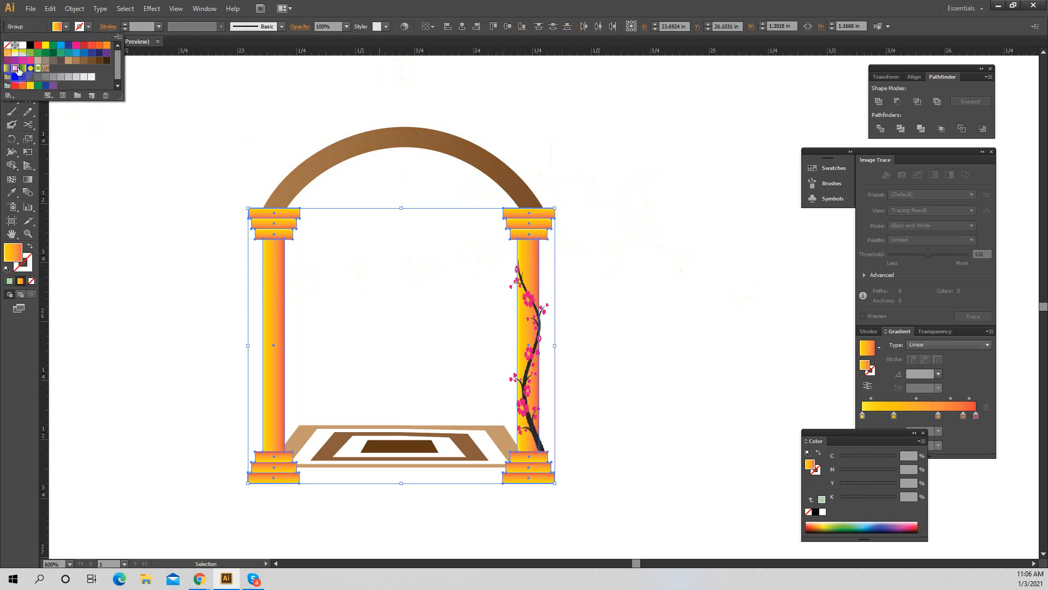
{"action": "left_click", "coordinate": [23, 69]}
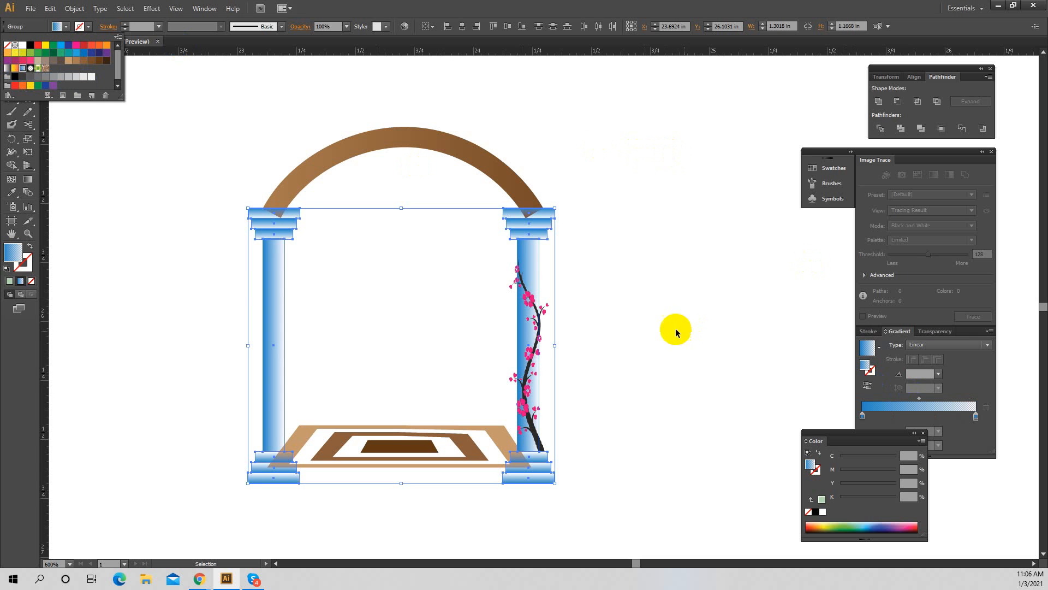
Set the end stop of the columns' gradient to the dark blue swatch C=100 M=100 Y=25 K=25
{"action": "left_click", "coordinate": [976, 417]}
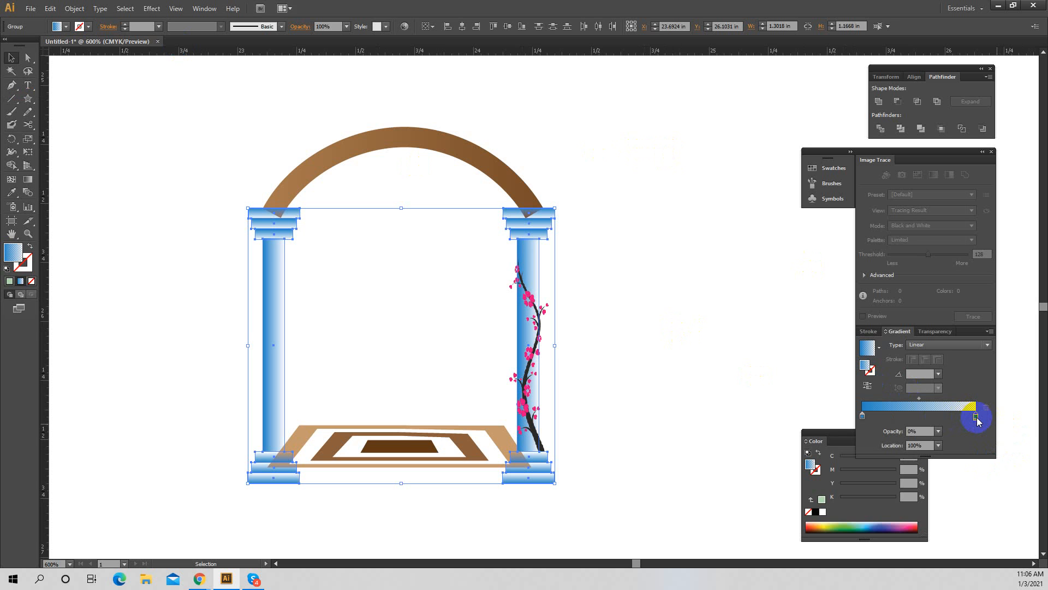
{"action": "double_click", "coordinate": [976, 417]}
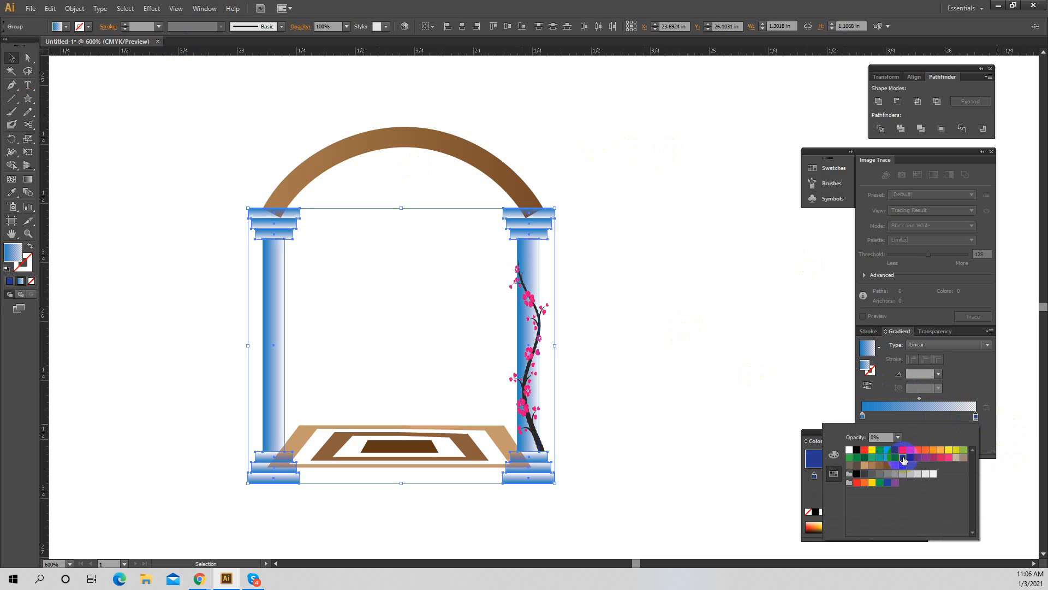
{"action": "left_click", "coordinate": [909, 458]}
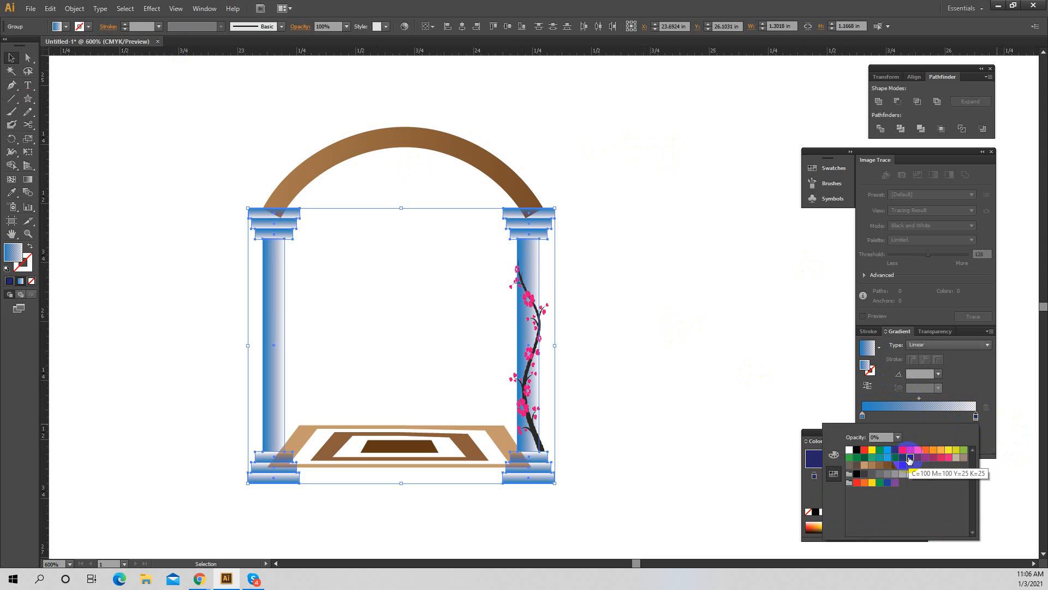
{"action": "left_click", "coordinate": [969, 384]}
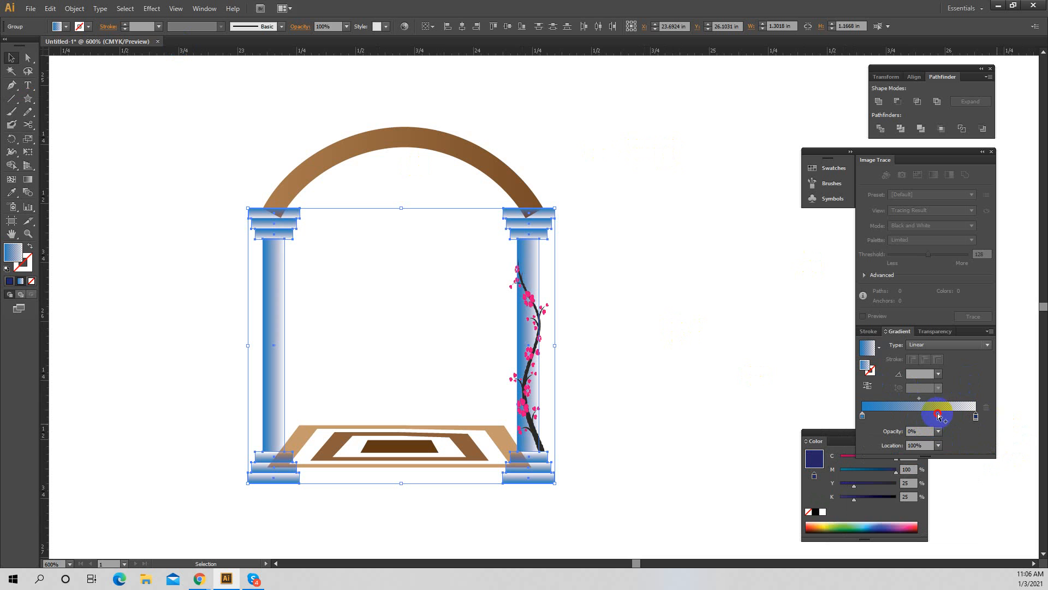
Shift the midpoint of the columns' gradient to a location of about 72% and deselect the columns
{"action": "mouse_move", "coordinate": [937, 416]}
{"action": "left_mouse_down"}
{"action": "mouse_move", "coordinate": [966, 418]}
{"action": "mouse_move", "coordinate": [950, 402]}
{"action": "left_mouse_up"}
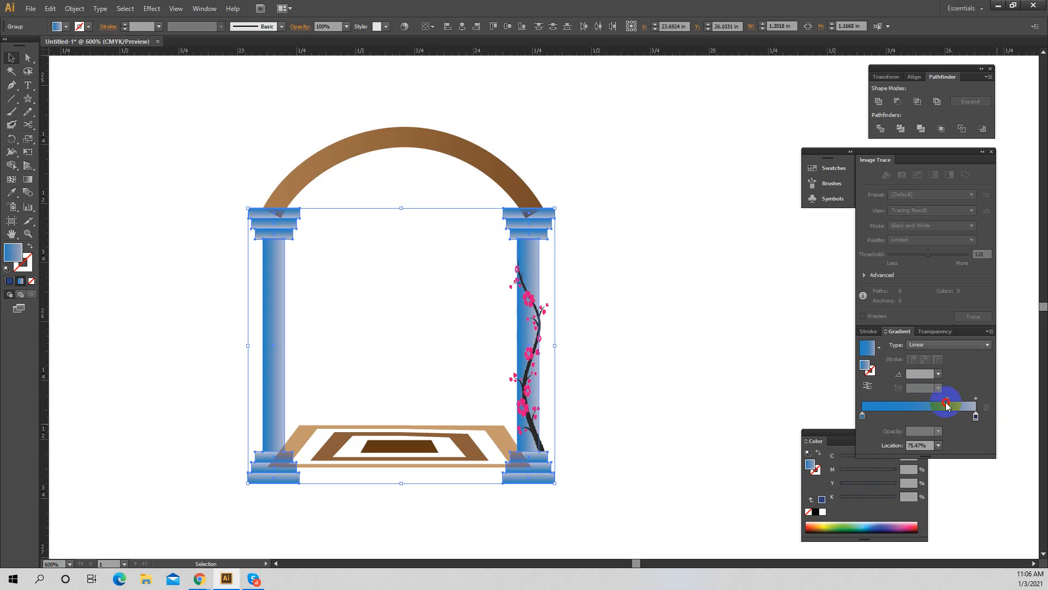
{"action": "left_click", "coordinate": [596, 167]}
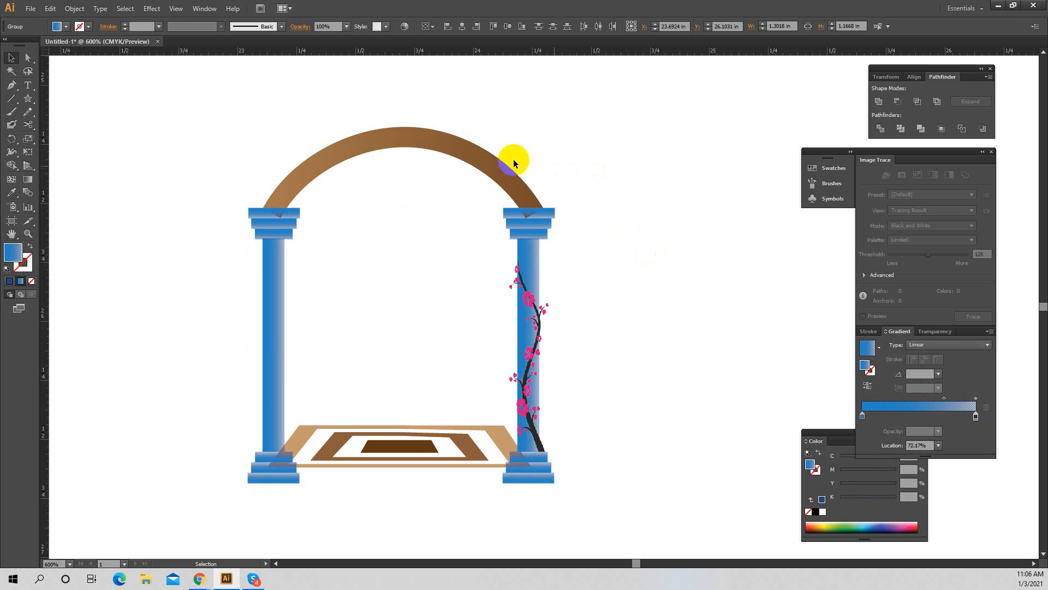
Try applying the columns' blue gradient as the arch's fill, and undo it
{"action": "left_click_drag", "start_coordinate": [418, 100], "coordinate": [454, 198]}
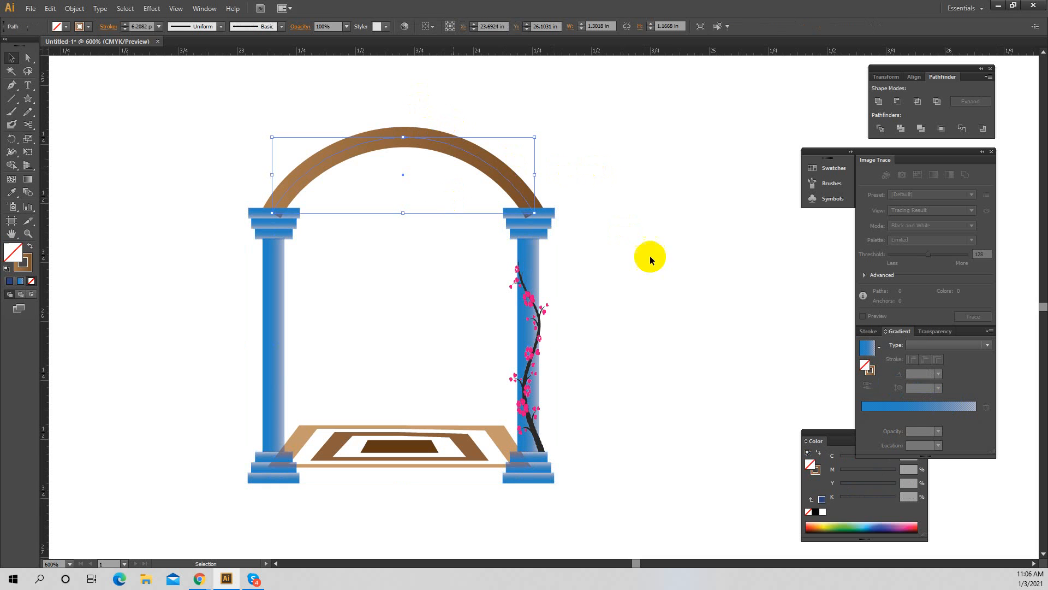
{"action": "left_click", "coordinate": [902, 409]}
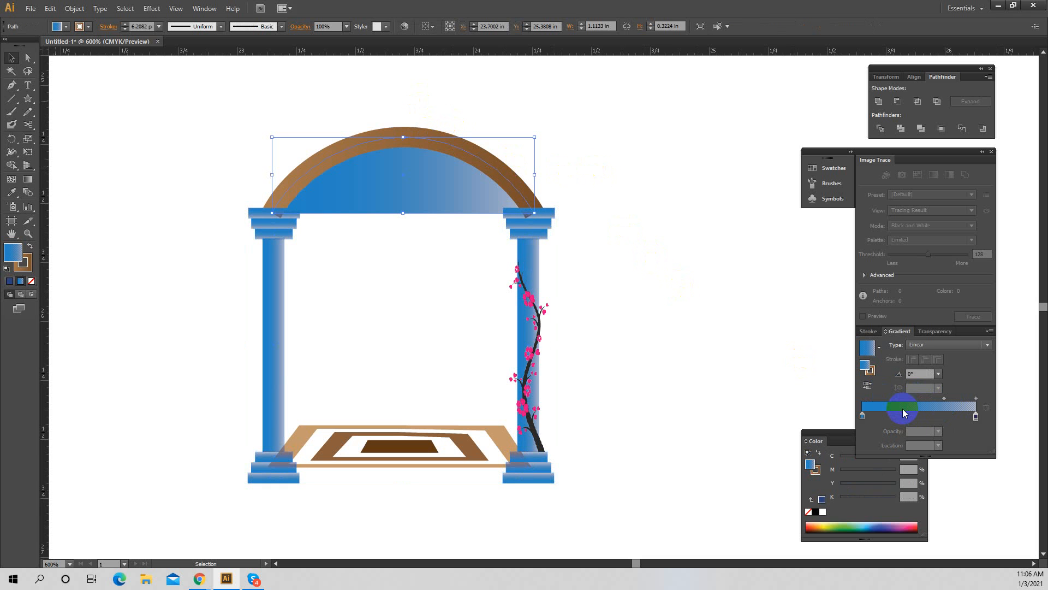
{"action": "key", "text": "ctrl+z"}
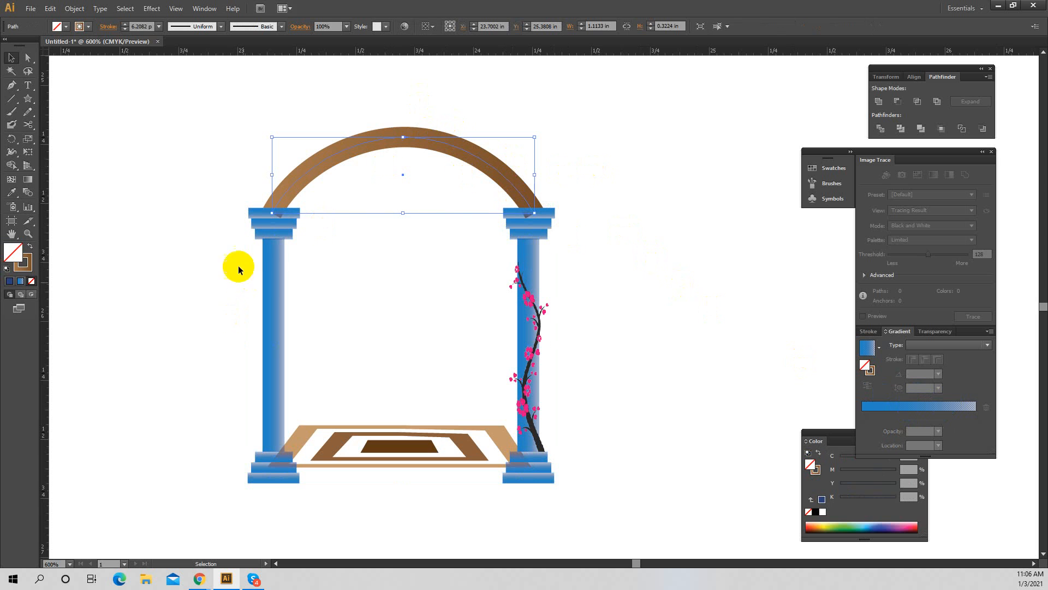
Set the arch's stroke to the Fading Sky gradient swatch
{"action": "left_click", "coordinate": [425, 138]}
{"action": "left_click", "coordinate": [92, 27]}
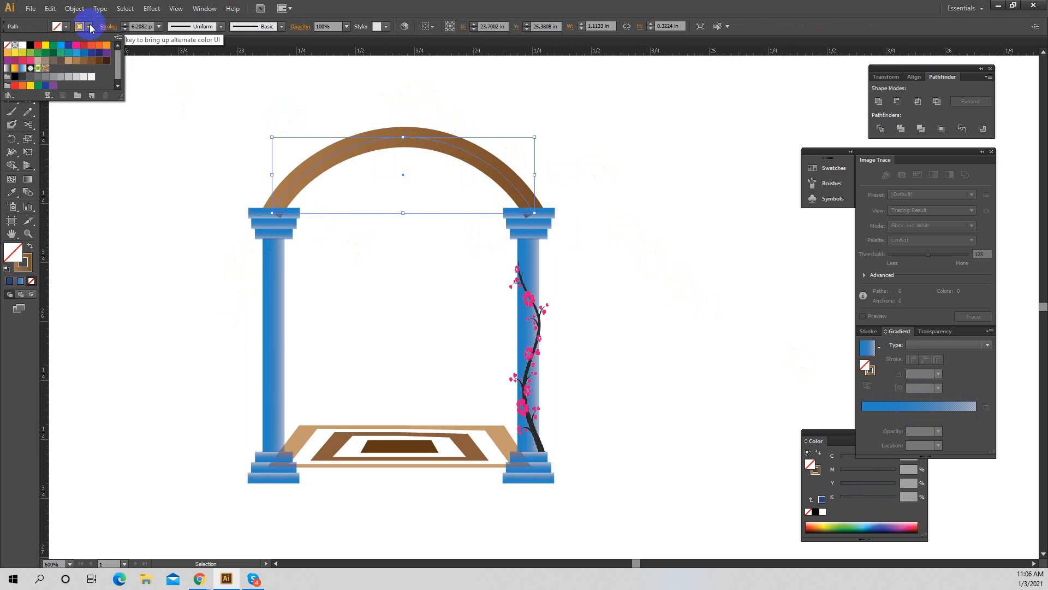
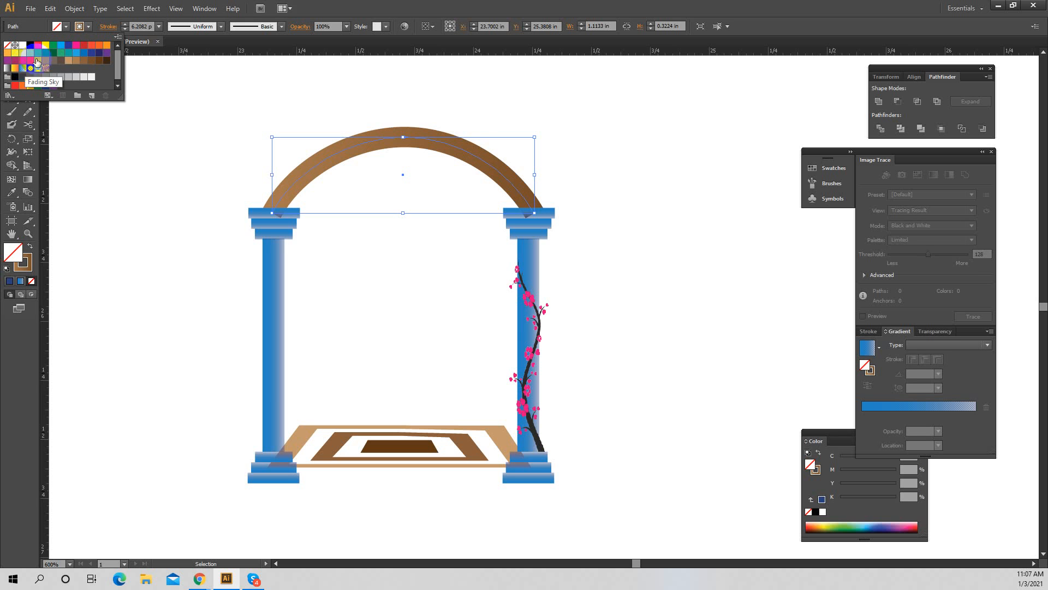
{"action": "left_click", "coordinate": [23, 69]}
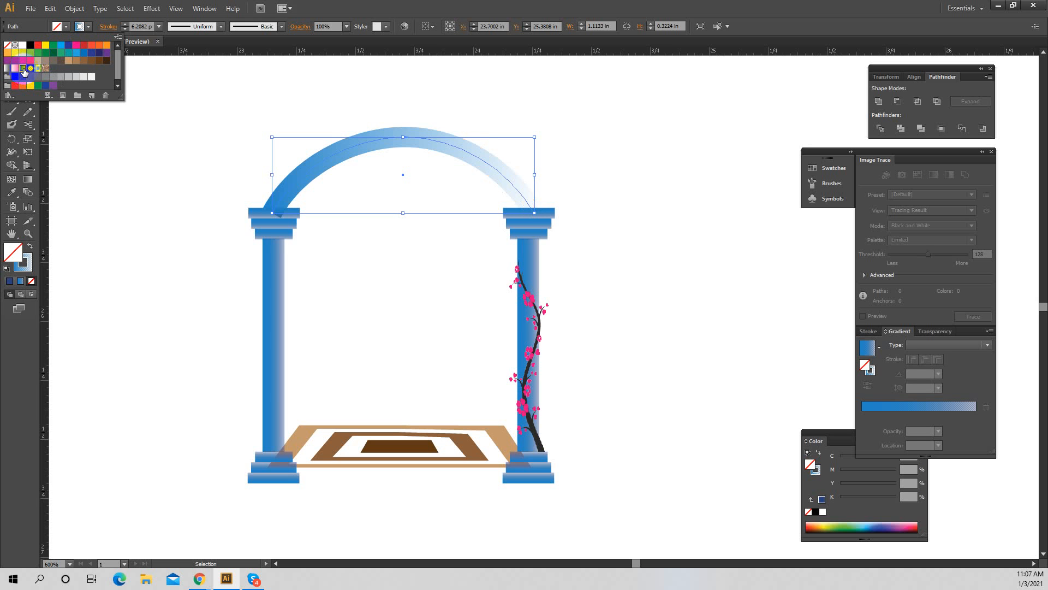
Try editing the gradient while the arch's fill is active, and clear the fill from the arch
{"action": "left_click", "coordinate": [975, 406]}
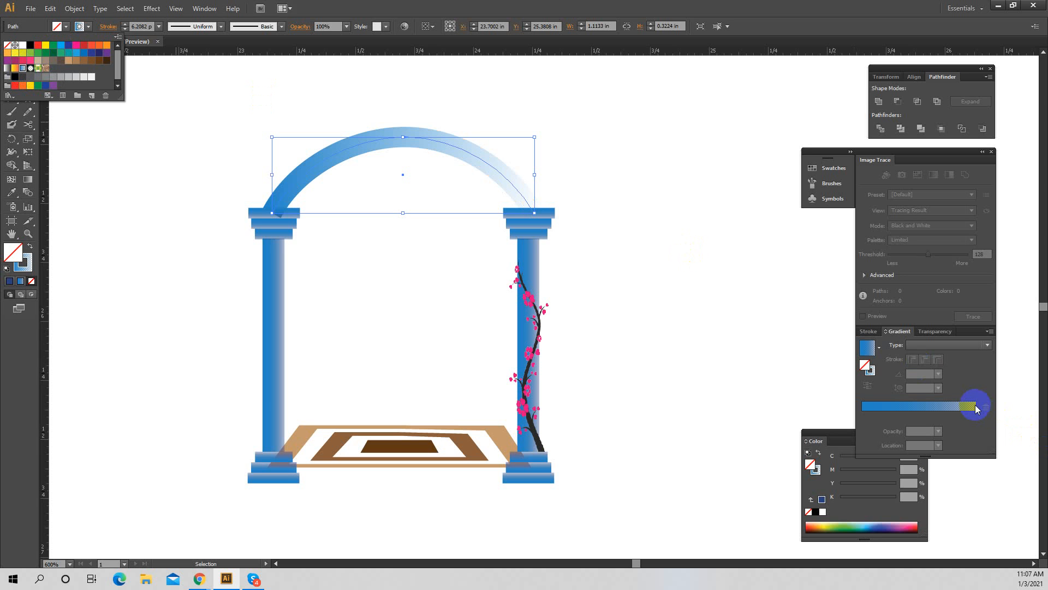
{"action": "left_click", "coordinate": [977, 414]}
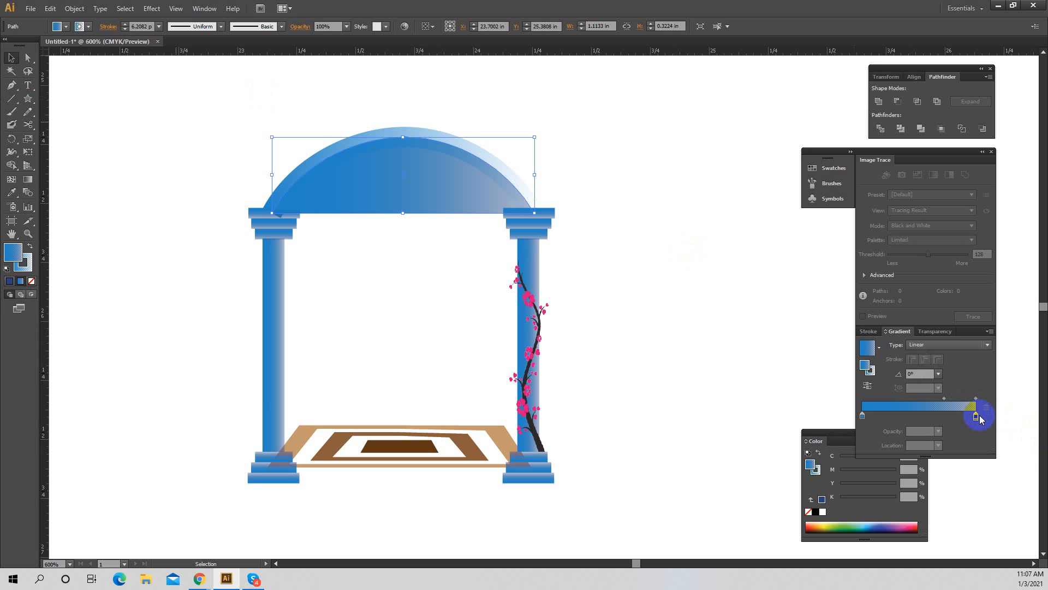
{"action": "key", "text": "slash"}
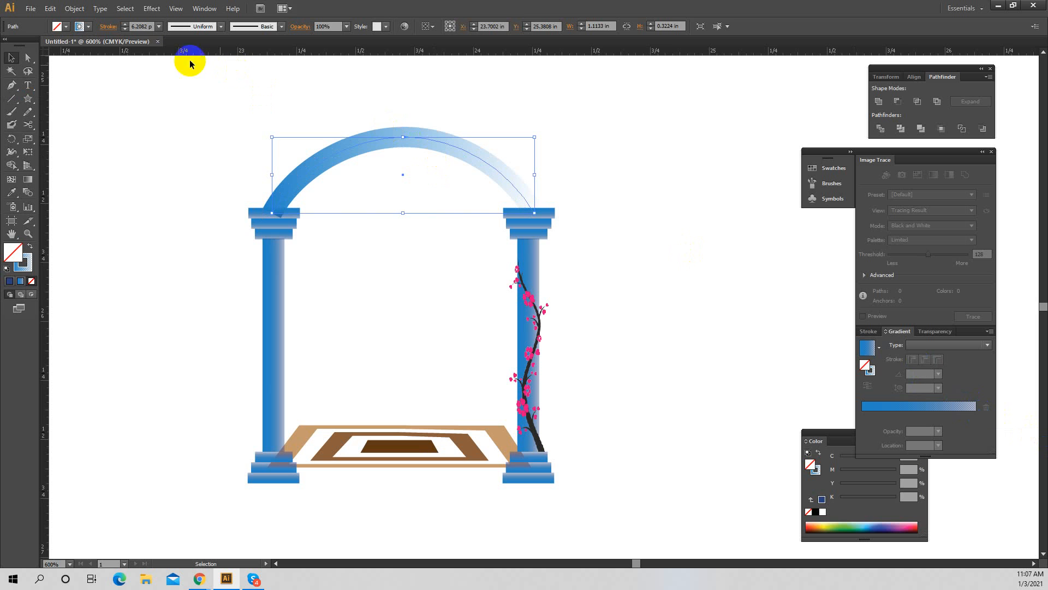
Reselect the arch, make its stroke active and set the stroke gradient's end stop to the dark blue swatch C=100 M=100 Y=25 K=25
{"action": "left_click", "coordinate": [412, 142]}
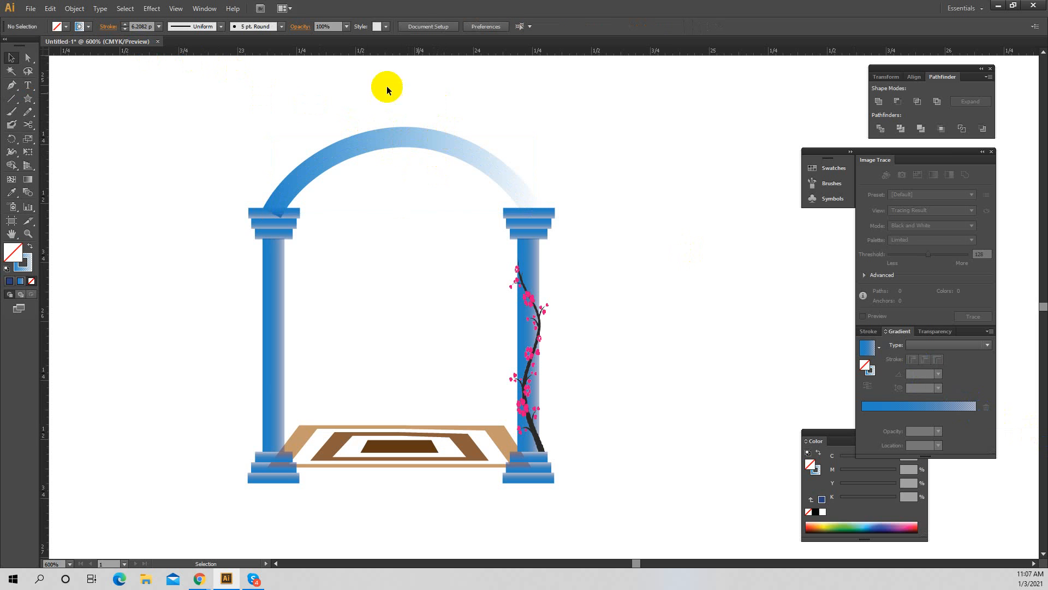
{"action": "left_click_drag", "start_coordinate": [351, 86], "coordinate": [431, 175]}
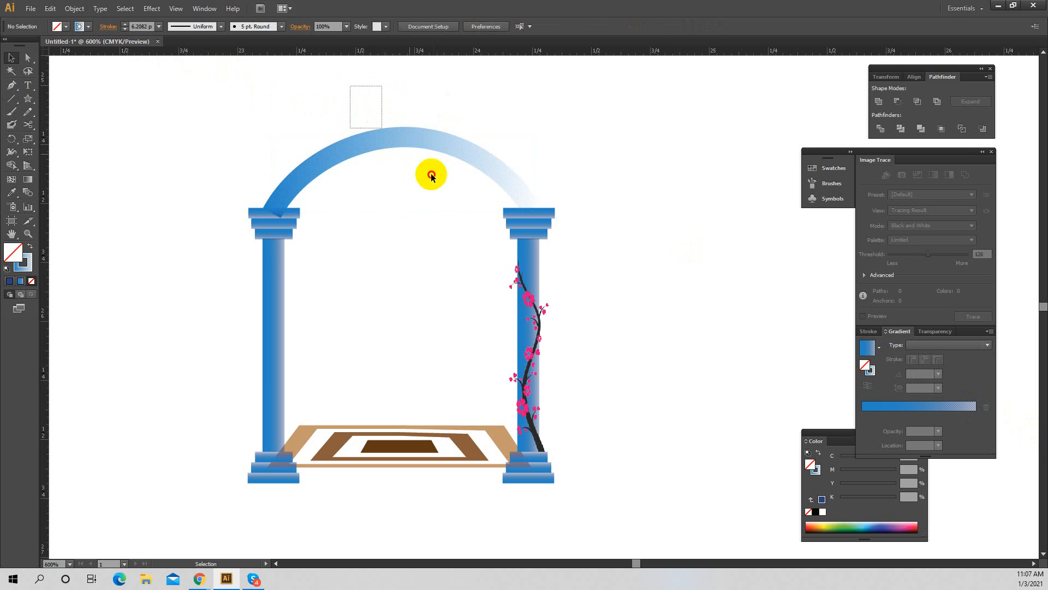
{"action": "left_click", "coordinate": [32, 256]}
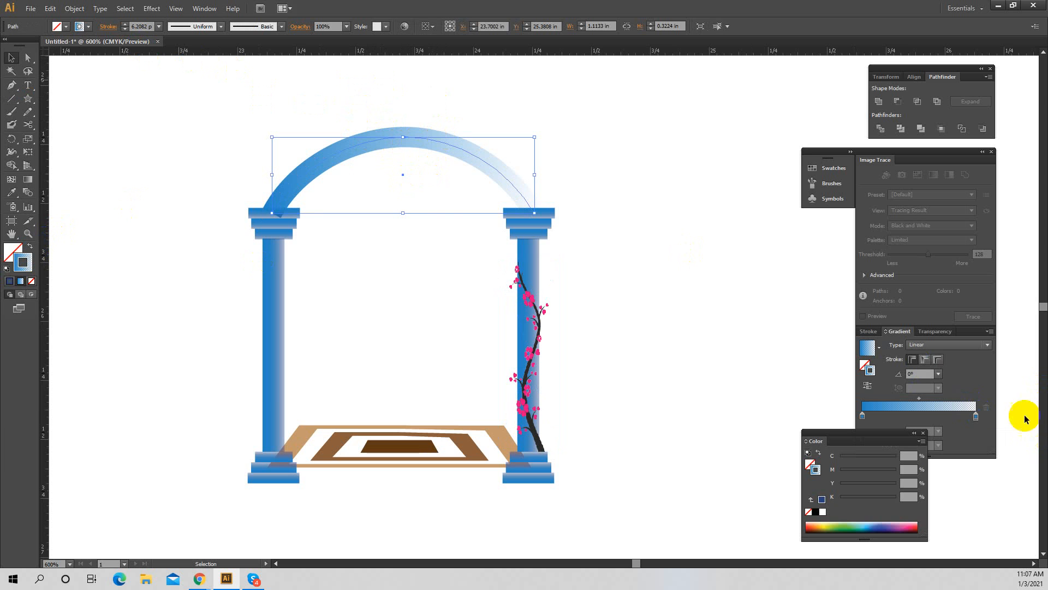
{"action": "left_click", "coordinate": [977, 416]}
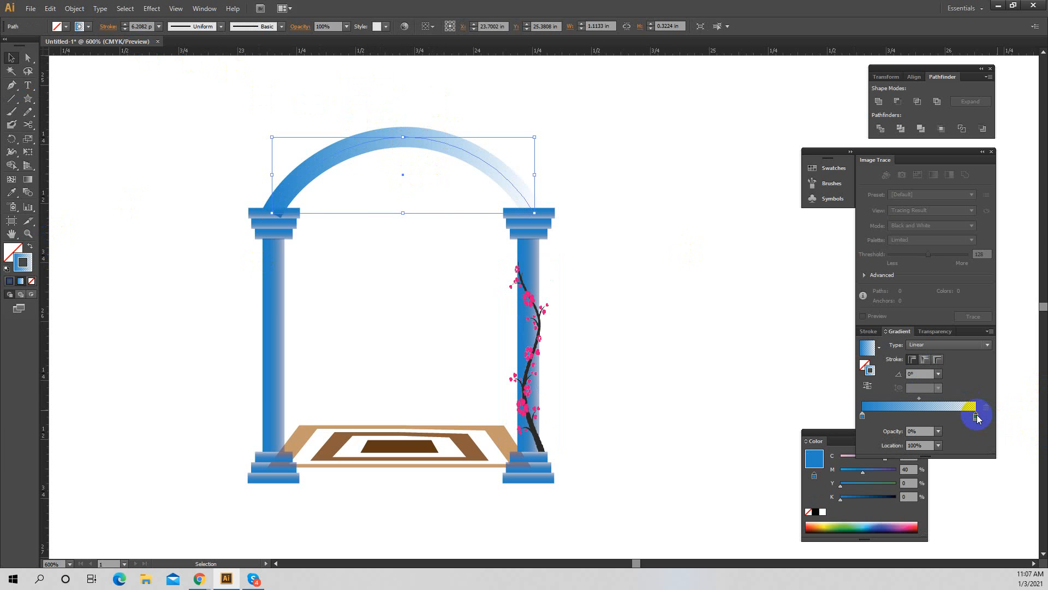
{"action": "double_click", "coordinate": [976, 417]}
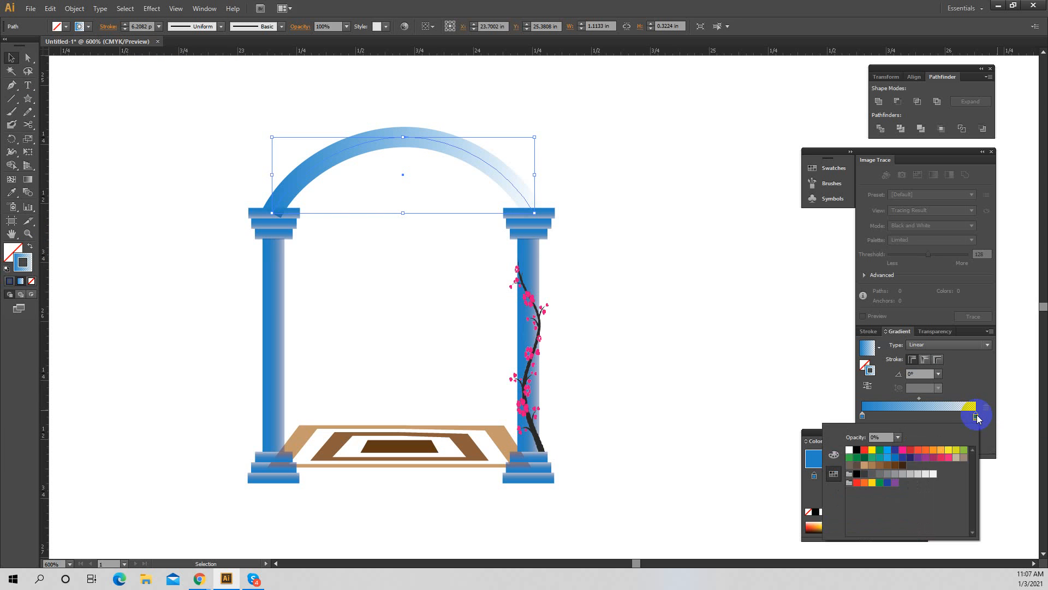
{"action": "left_click", "coordinate": [910, 458]}
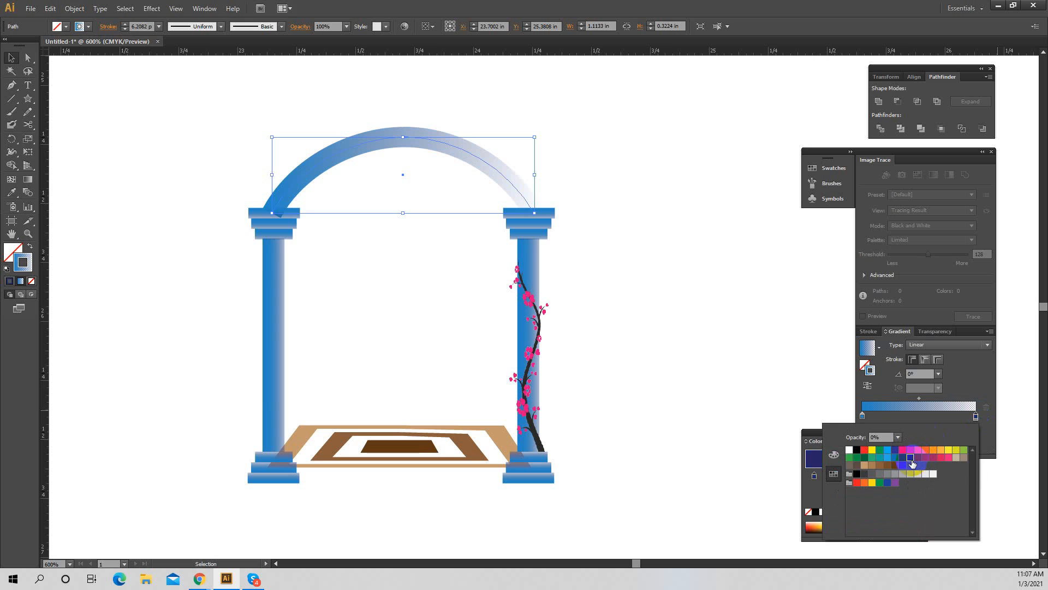
Shift the midpoint of the arch's stroke gradient to 87% and deselect the arch
{"action": "left_click", "coordinate": [932, 399]}
{"action": "left_click_drag", "start_coordinate": [920, 401], "coordinate": [962, 404]}
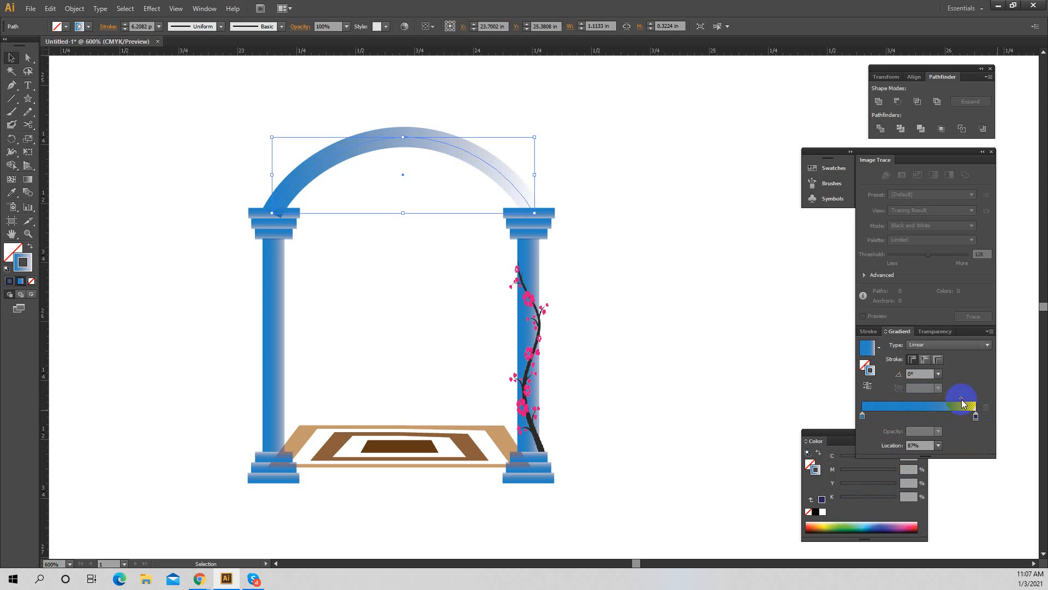
{"action": "left_click", "coordinate": [611, 259]}
Send the arch to the back, behind the columns, and deselect it
{"action": "key", "text": "z"}
{"action": "left_click", "coordinate": [659, 260], "text": "alt"}
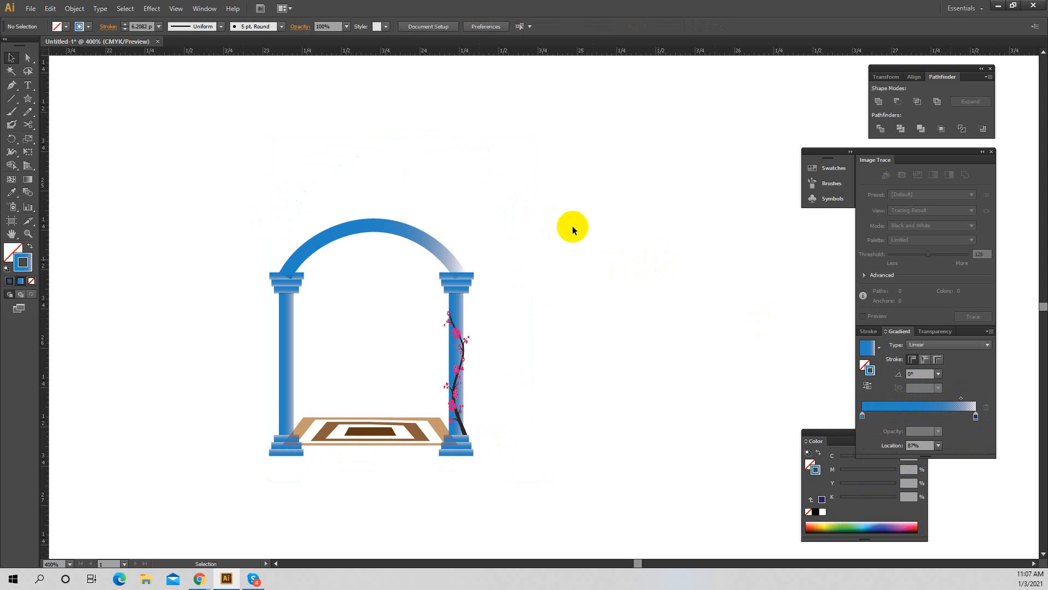
{"action": "key", "text": "v"}
{"action": "left_click_drag", "start_coordinate": [282, 159], "coordinate": [380, 234]}
{"action": "right_click", "coordinate": [385, 232]}
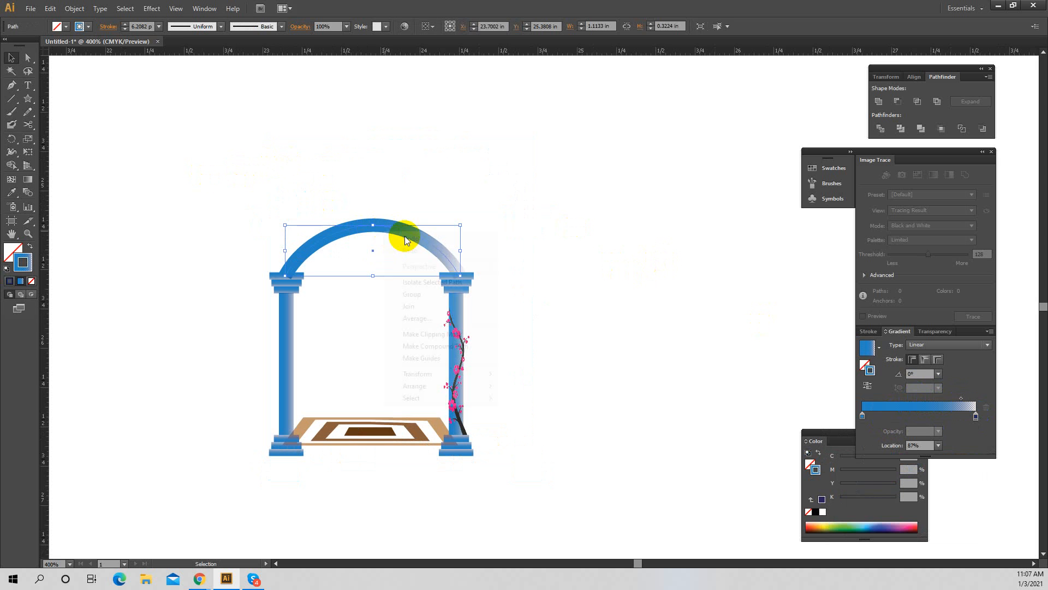
{"action": "mouse_move", "coordinate": [416, 385]}
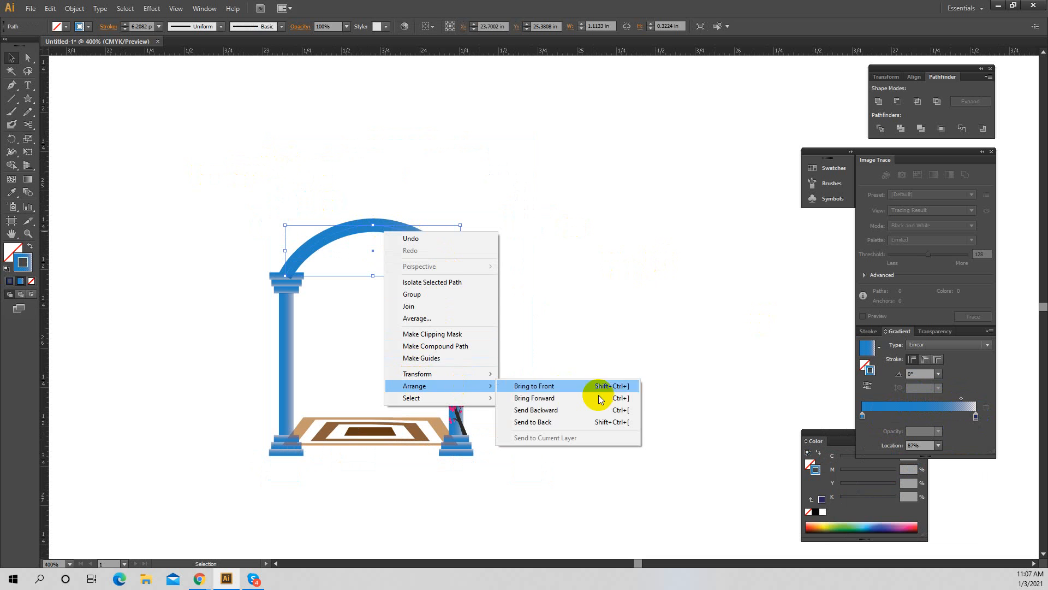
{"action": "left_click", "coordinate": [564, 424]}
{"action": "left_click", "coordinate": [583, 301]}
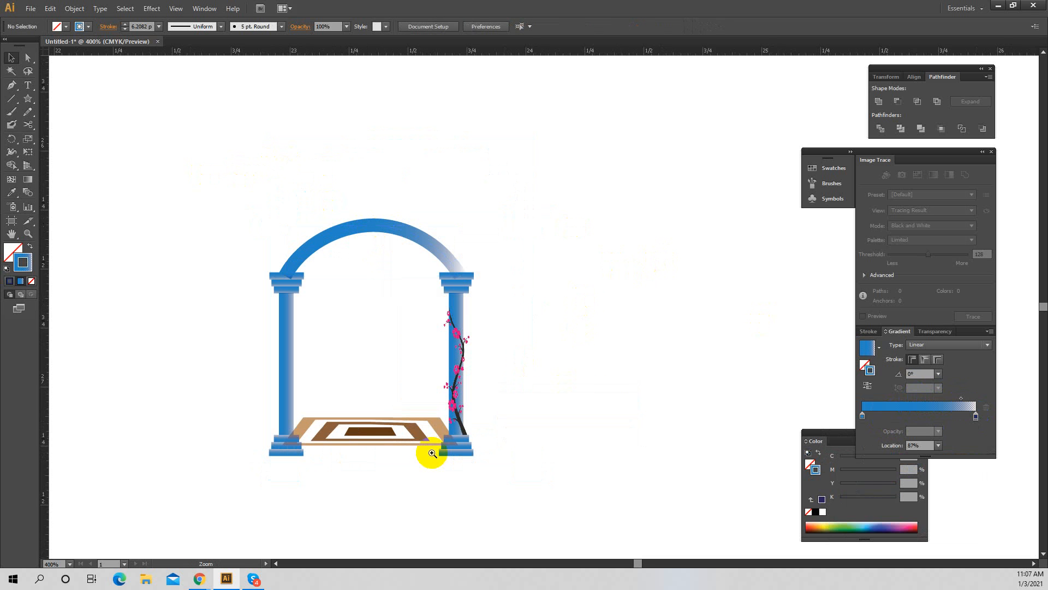
Ungroup the brown floor pattern between the column bases and deselect its parts
{"action": "left_click", "coordinate": [433, 453], "text": "ctrl"}
{"action": "left_click_drag", "start_coordinate": [448, 420], "coordinate": [464, 473]}
{"action": "left_click_drag", "start_coordinate": [470, 434], "coordinate": [473, 262]}
{"action": "left_click", "coordinate": [496, 394]}
{"action": "left_click", "coordinate": [481, 328]}
{"action": "right_click", "coordinate": [504, 352]}
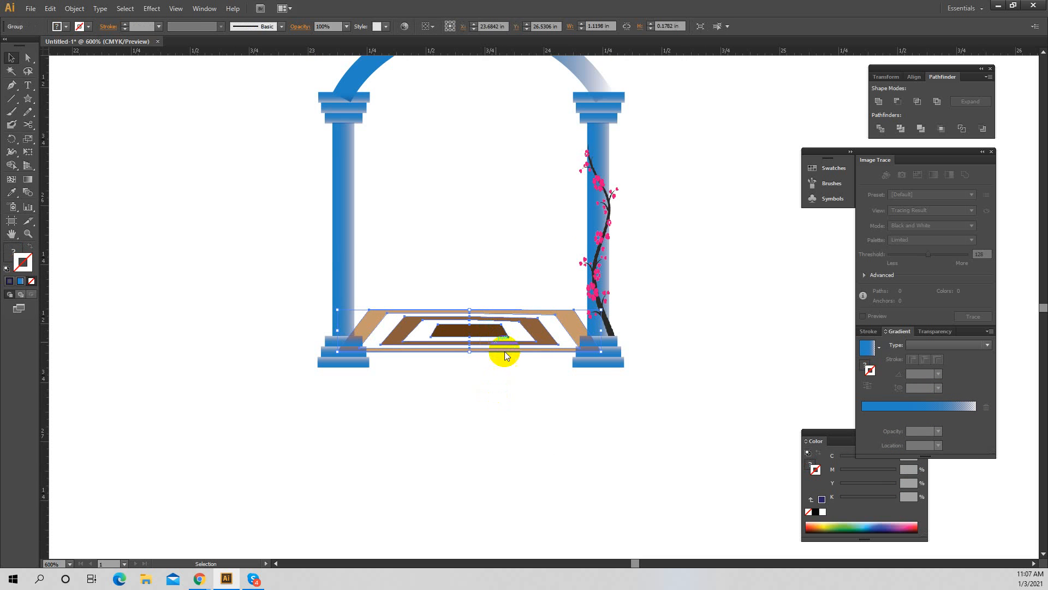
{"action": "left_click", "coordinate": [539, 414]}
{"action": "left_click", "coordinate": [486, 395]}
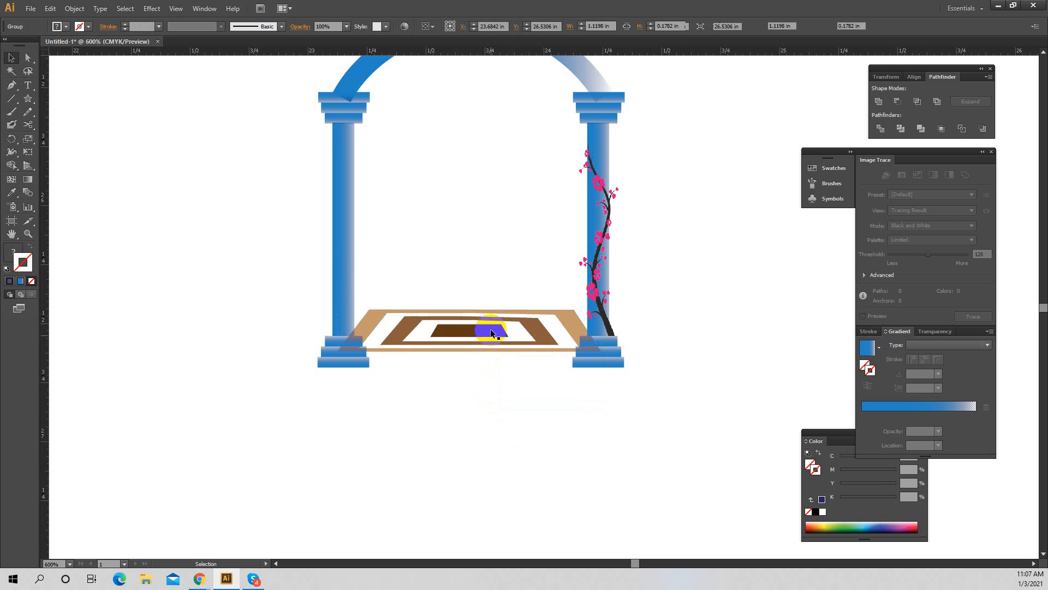
Fill the innermost shape of the floor pattern with dark blue C=100 M=95 Y=5 K=0, with no stroke
{"action": "left_click", "coordinate": [470, 330]}
{"action": "left_click", "coordinate": [30, 281]}
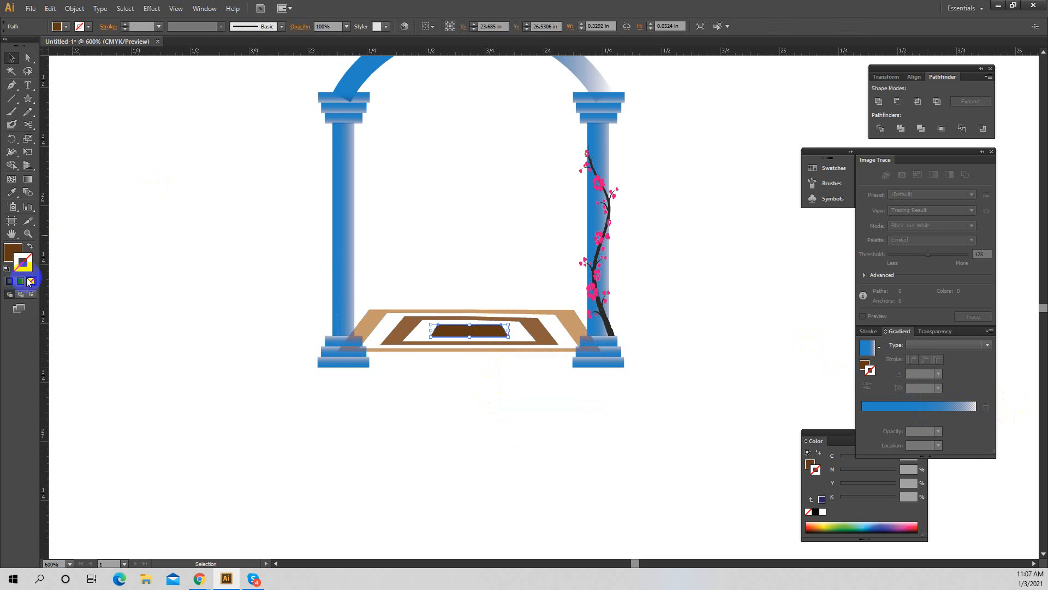
{"action": "left_click", "coordinate": [10, 282]}
{"action": "left_click", "coordinate": [15, 248]}
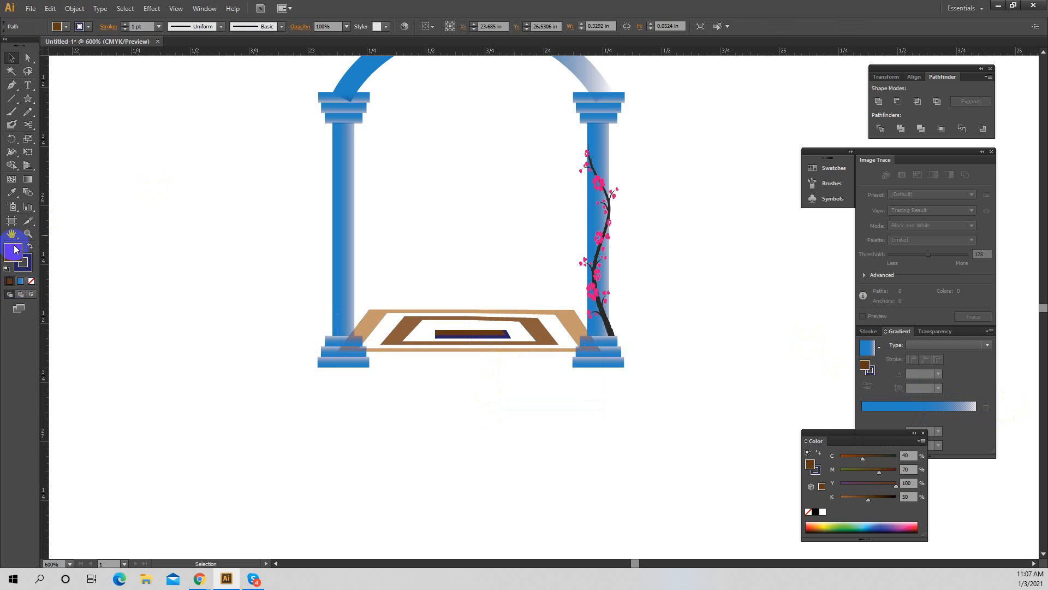
{"action": "left_click", "coordinate": [25, 262]}
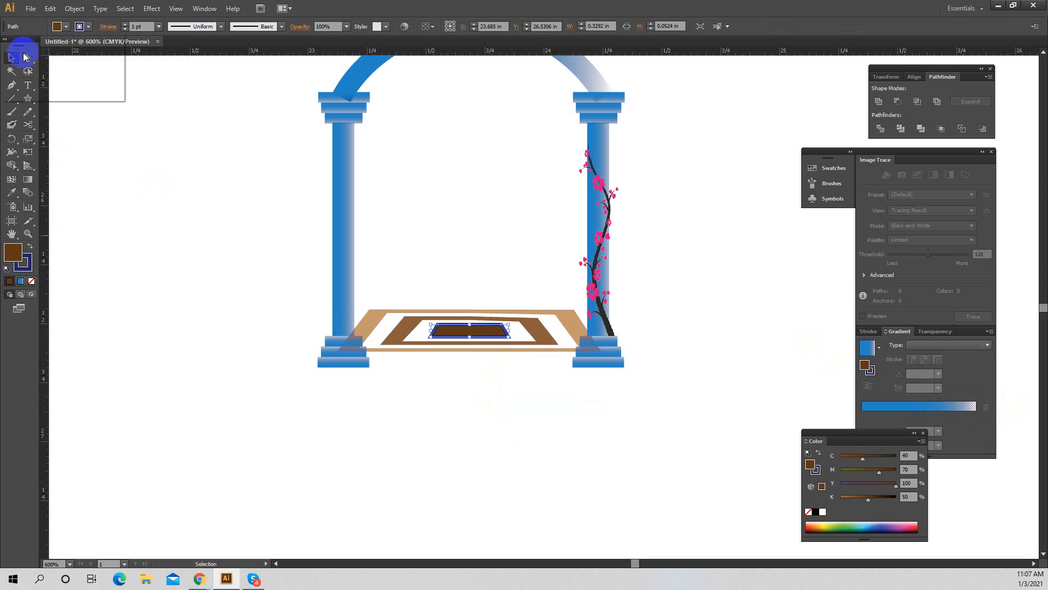
{"action": "left_click", "coordinate": [7, 46]}
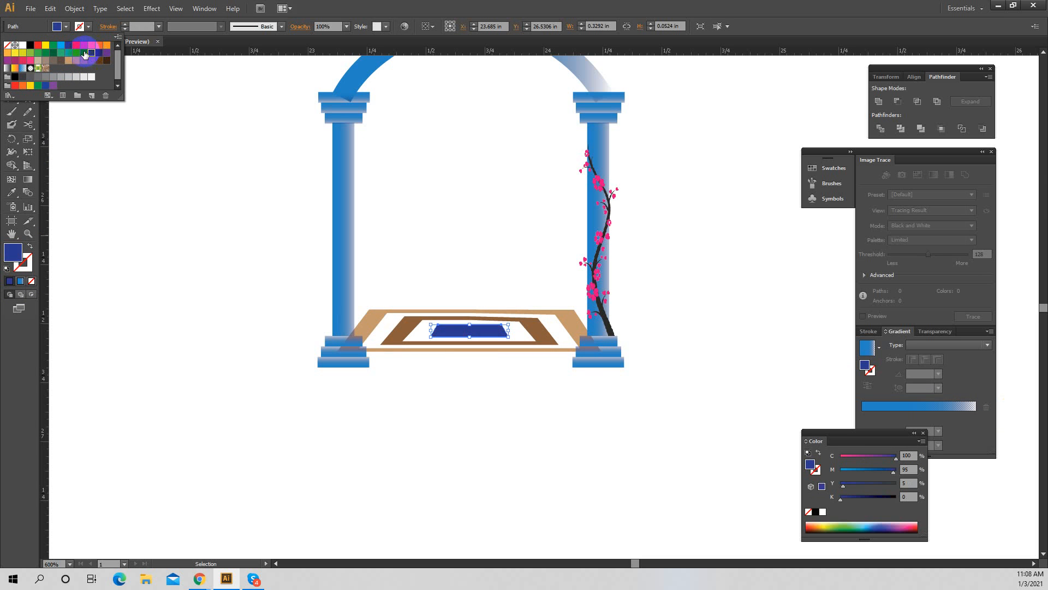
Fill the middle frame of the floor pattern with the blue swatch C=85 M=50 Y=0 K=0
{"action": "left_click", "coordinate": [538, 333]}
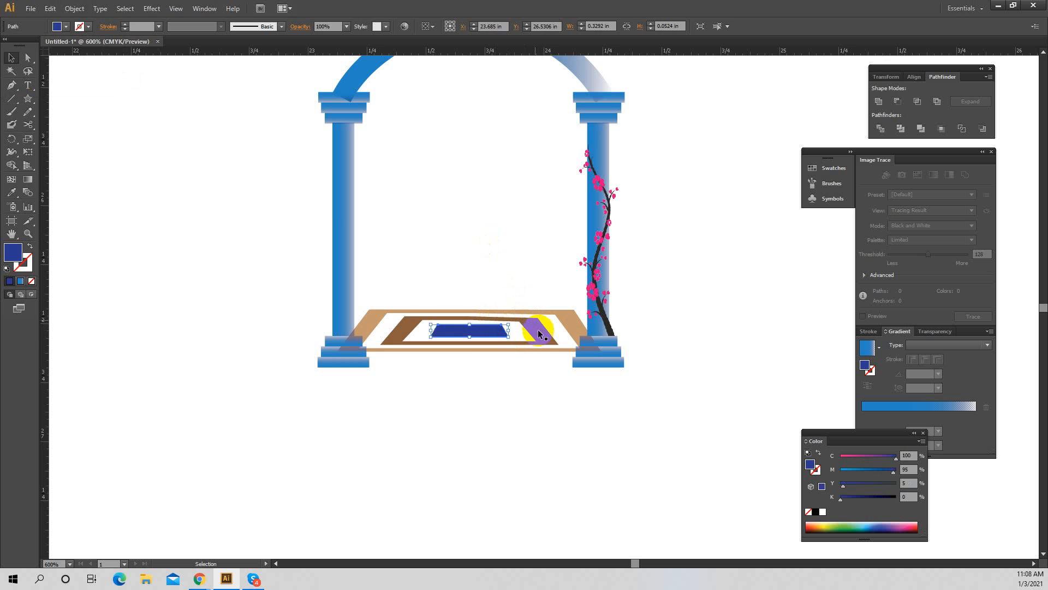
{"action": "left_click", "coordinate": [538, 333]}
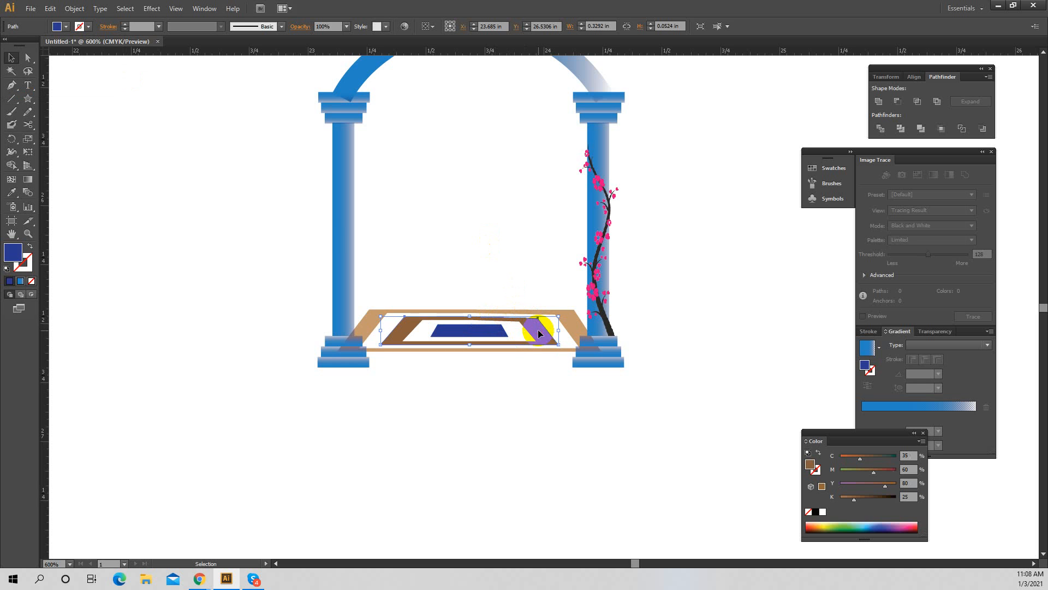
{"action": "left_click", "coordinate": [65, 26]}
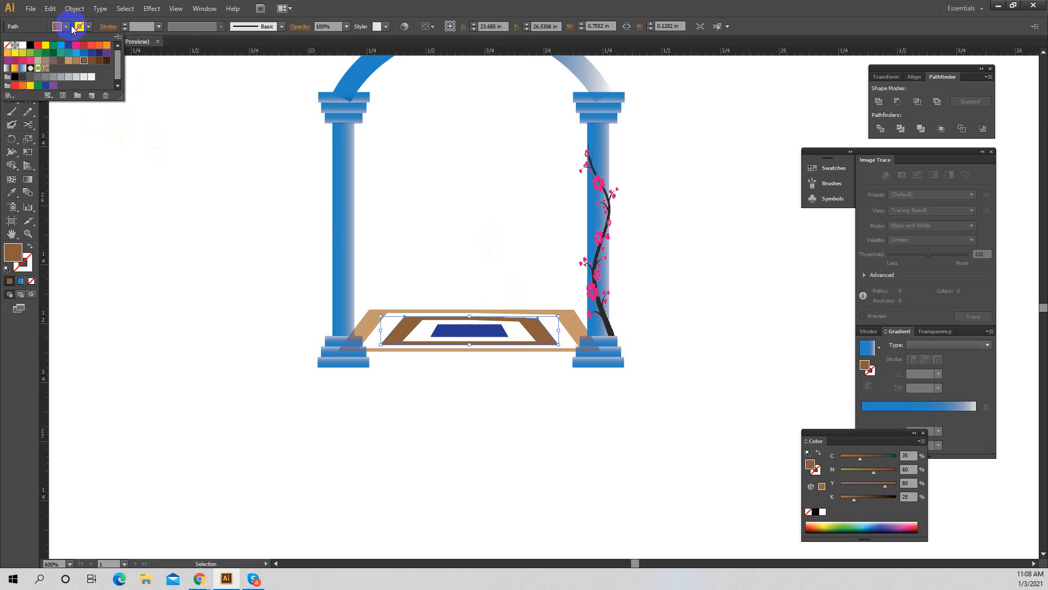
{"action": "left_click", "coordinate": [82, 52]}
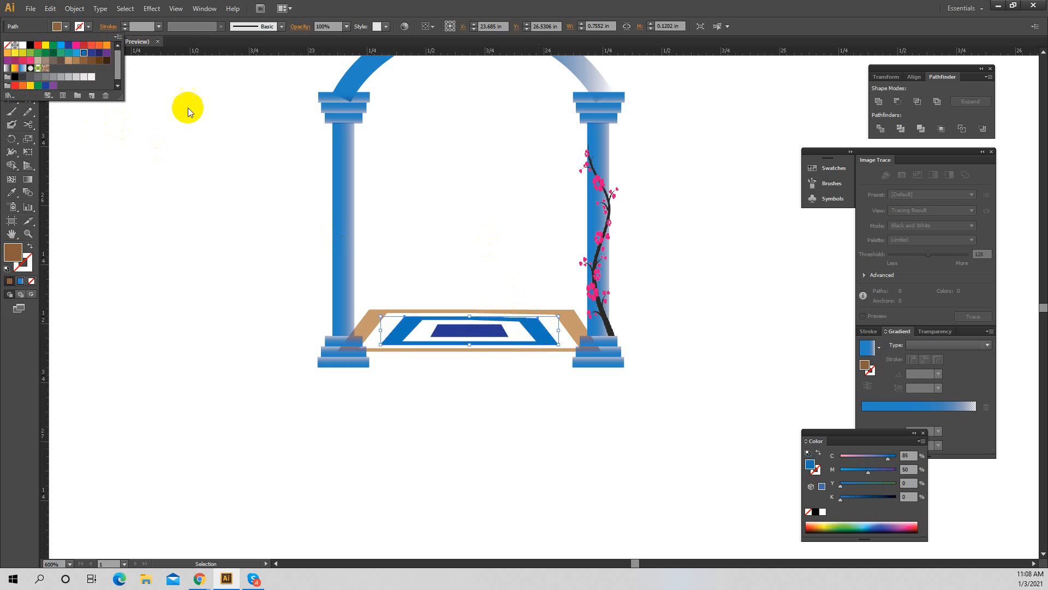
Fill the outer frame of the floor pattern with cyan C=100 M=0 Y=0 K=0 and deselect it
{"action": "left_click", "coordinate": [373, 321]}
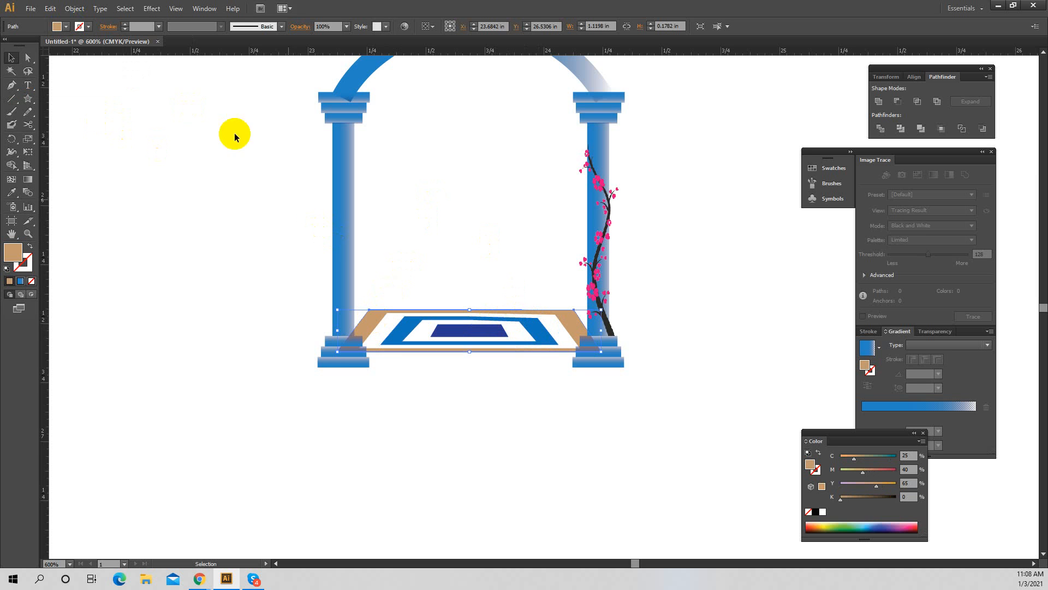
{"action": "left_click", "coordinate": [65, 27]}
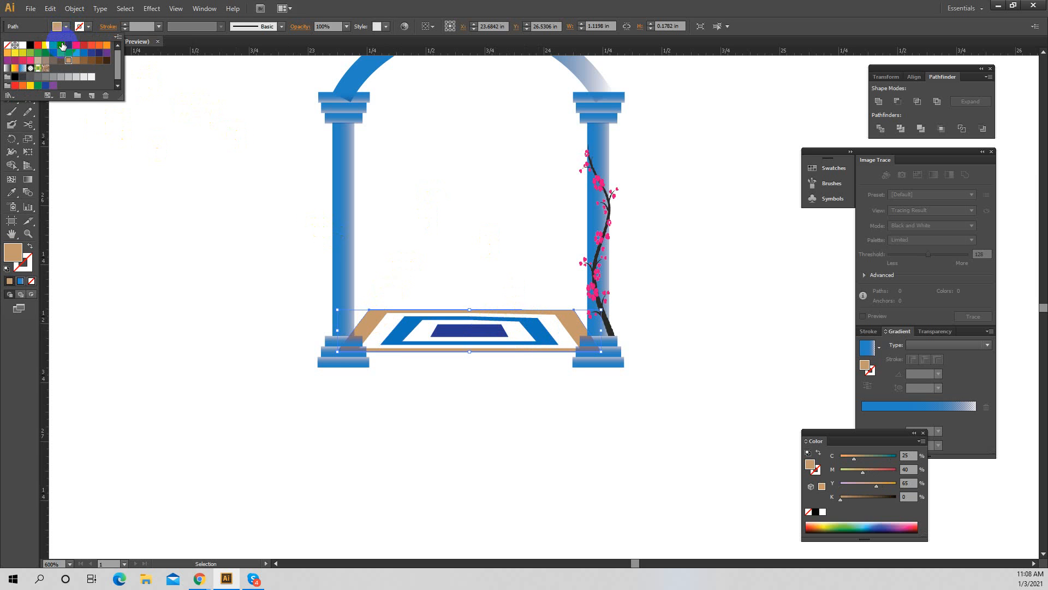
{"action": "left_click", "coordinate": [63, 46]}
{"action": "left_click", "coordinate": [683, 306]}
{"action": "left_click", "coordinate": [685, 303]}
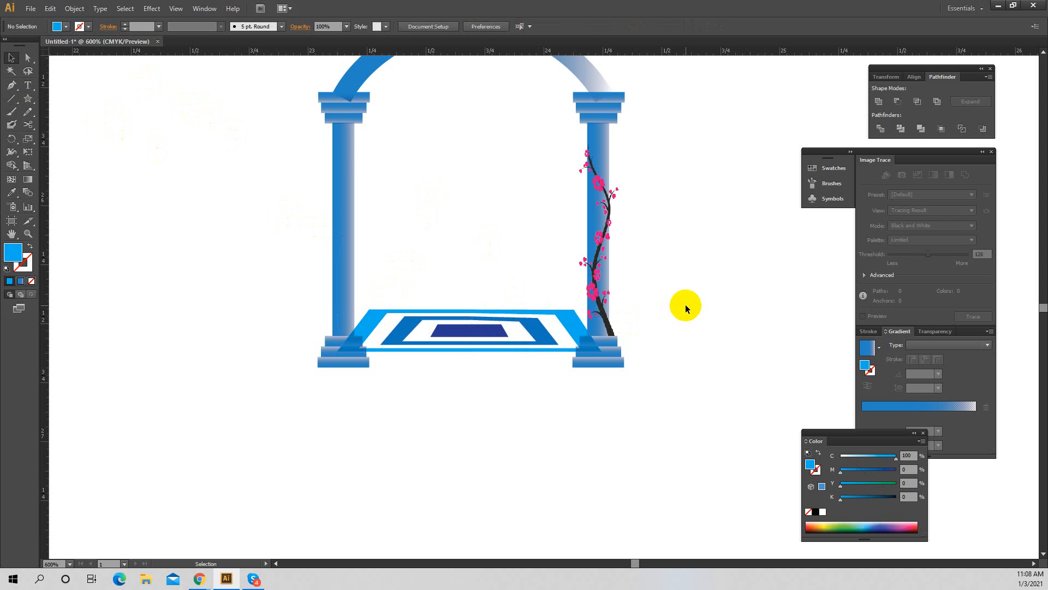
Duplicate the blossom branch from the right column into the archway and mirror the copy left to right
{"action": "left_click", "coordinate": [646, 322], "text": "ctrl+alt"}
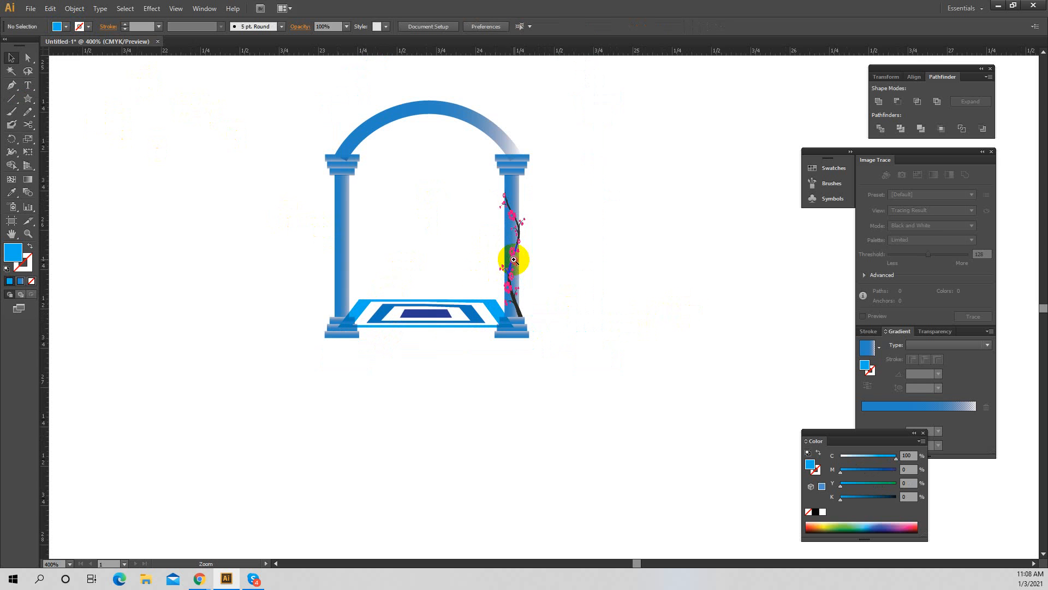
{"action": "left_click_drag", "start_coordinate": [501, 226], "coordinate": [514, 286]}
{"action": "left_click", "coordinate": [566, 324]}
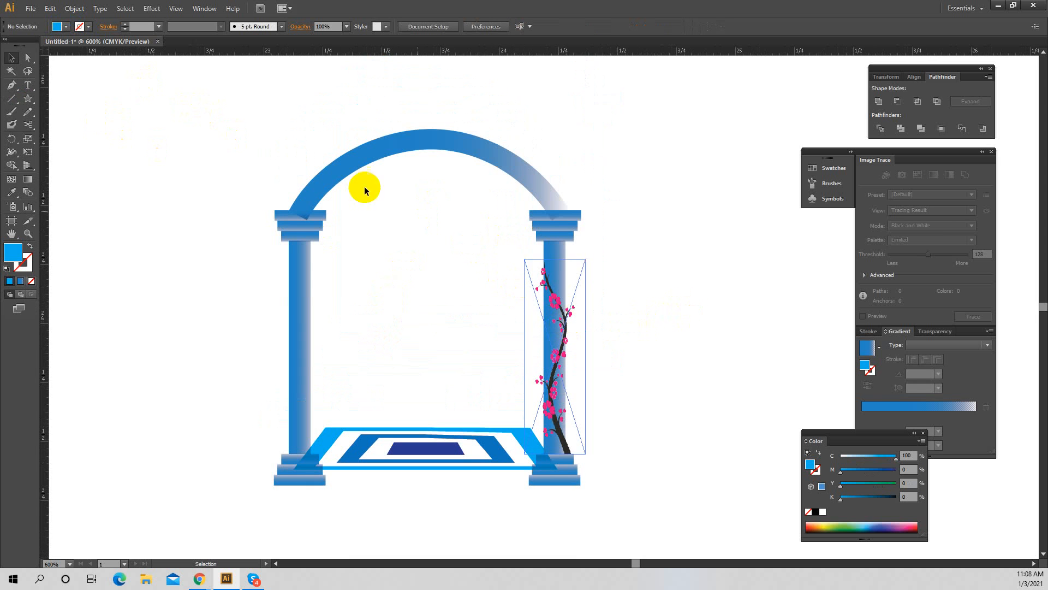
{"action": "left_click", "coordinate": [365, 187]}
{"action": "left_click", "coordinate": [568, 315]}
{"action": "left_click_drag", "start_coordinate": [544, 311], "coordinate": [483, 309]}
{"action": "right_click", "coordinate": [484, 309]}
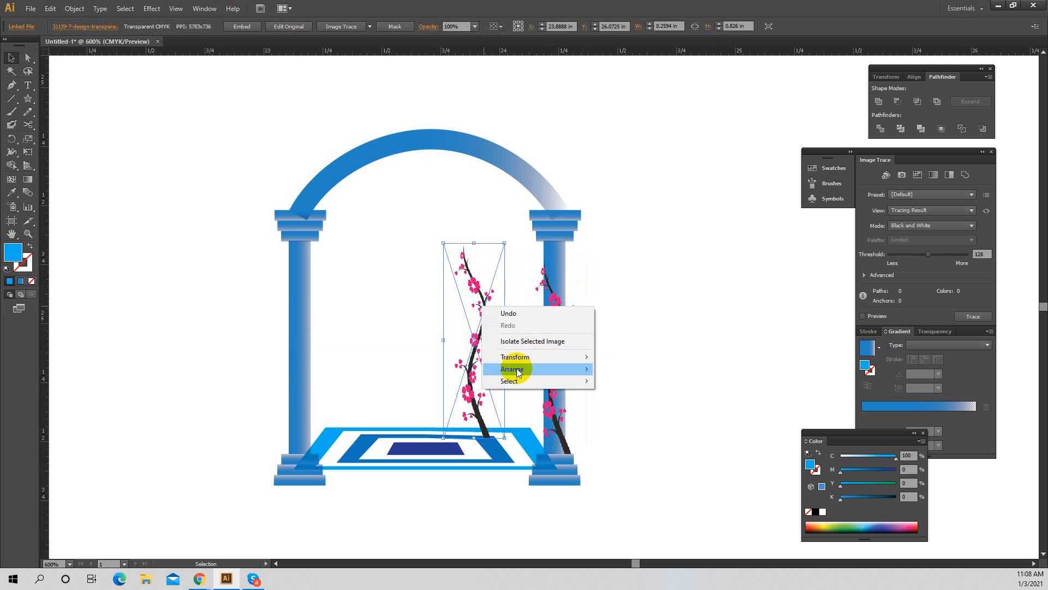
{"action": "mouse_move", "coordinate": [518, 372]}
{"action": "mouse_move", "coordinate": [554, 356]}
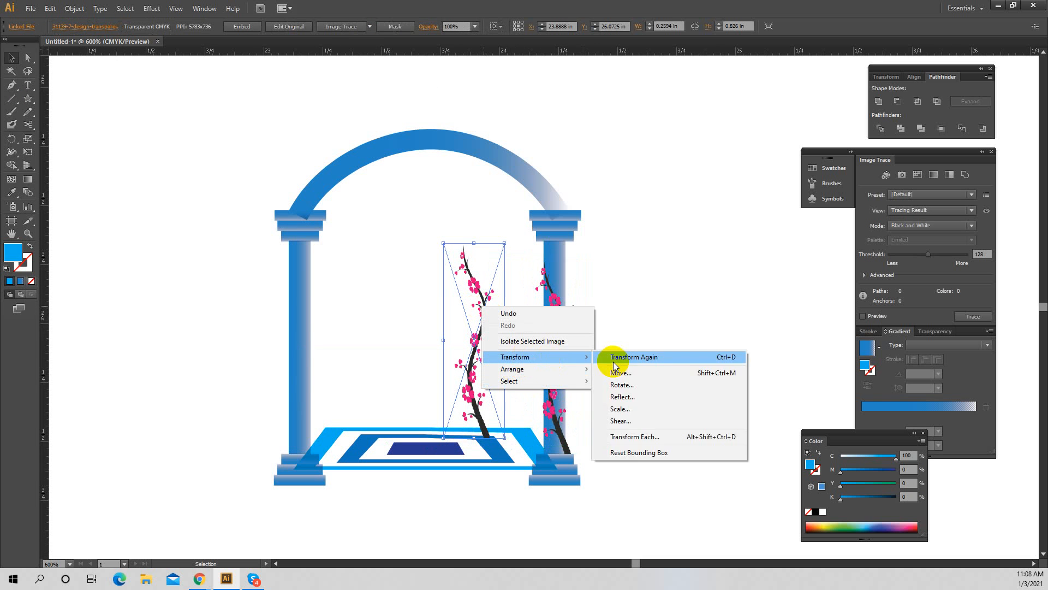
{"action": "left_click", "coordinate": [657, 399]}
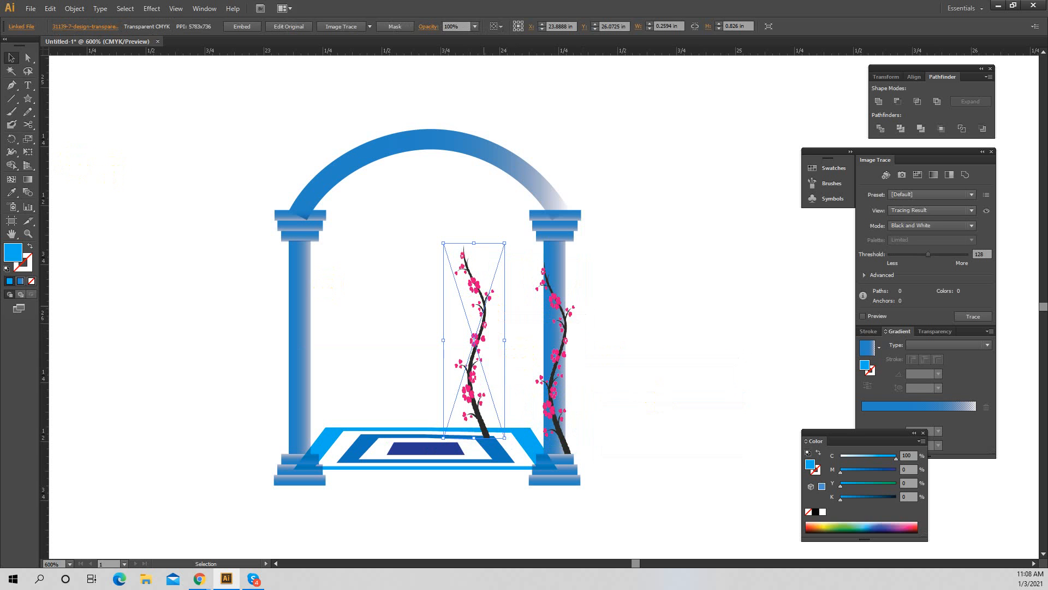
{"action": "left_click", "coordinate": [490, 330]}
Place the mirrored blossom branch on the left column, with its foot at the column base, and deselect it
{"action": "left_click_drag", "start_coordinate": [465, 311], "coordinate": [306, 306]}
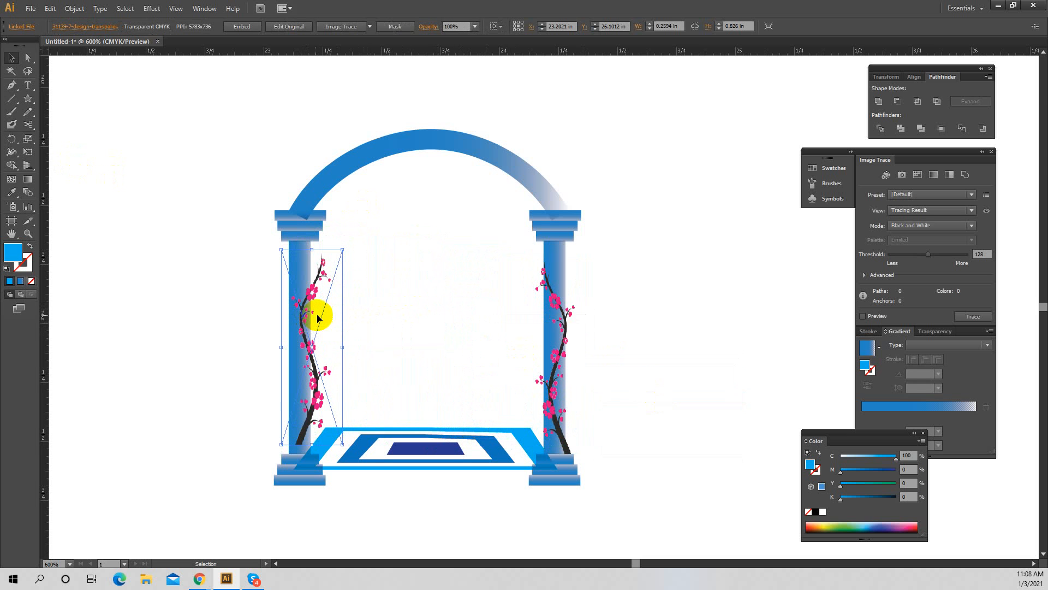
{"action": "key", "text": "Left"}
{"action": "key", "text": "Left"}
{"action": "key", "text": "Left"}
{"action": "key", "text": "Down"}
{"action": "key", "text": "Down"}
{"action": "key", "text": "Down"}
{"action": "key", "text": "Down"}
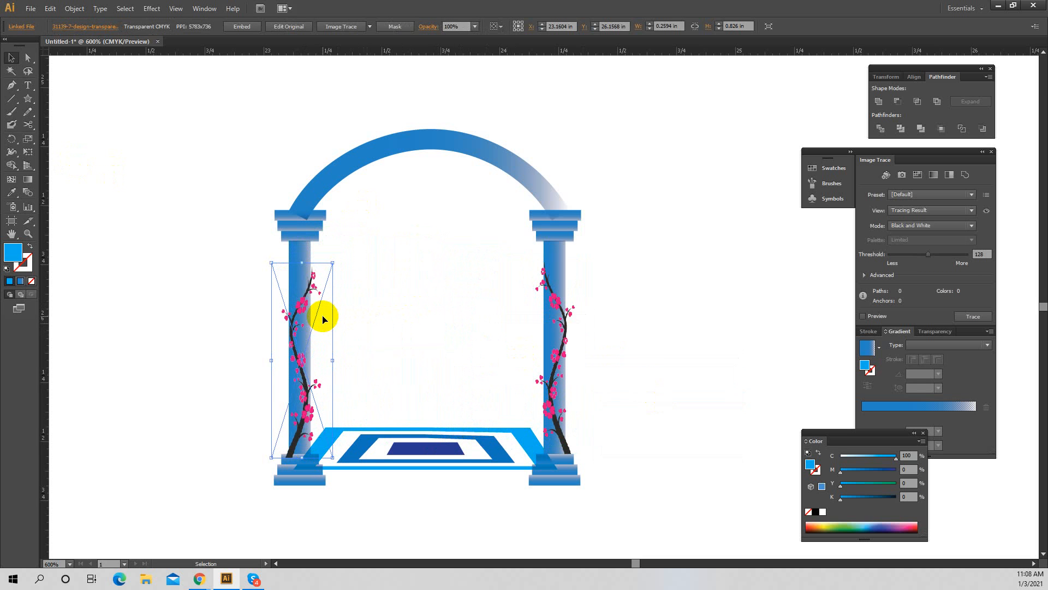
{"action": "key", "text": "Right"}
{"action": "key", "text": "Up"}
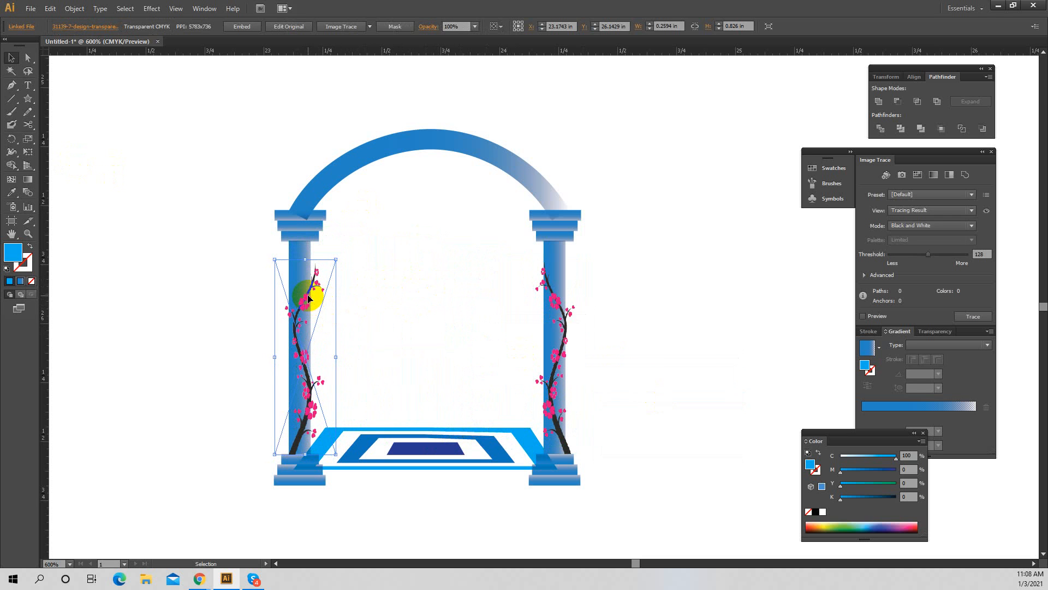
{"action": "left_click", "coordinate": [431, 289]}
{"action": "left_click", "coordinate": [467, 307], "text": "ctrl+alt"}
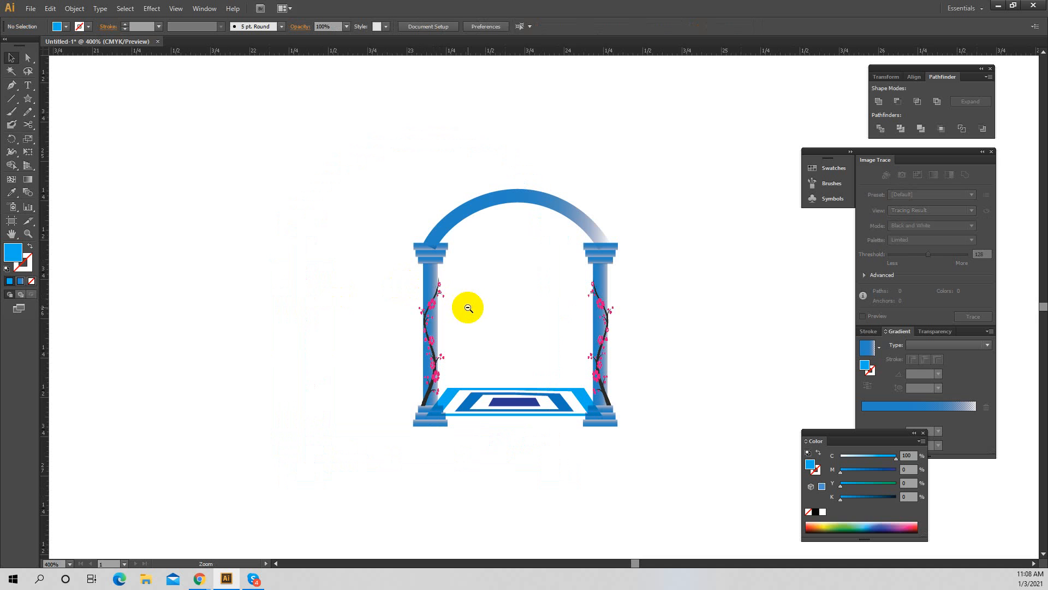
{"action": "left_click", "coordinate": [548, 309], "text": "ctrl"}
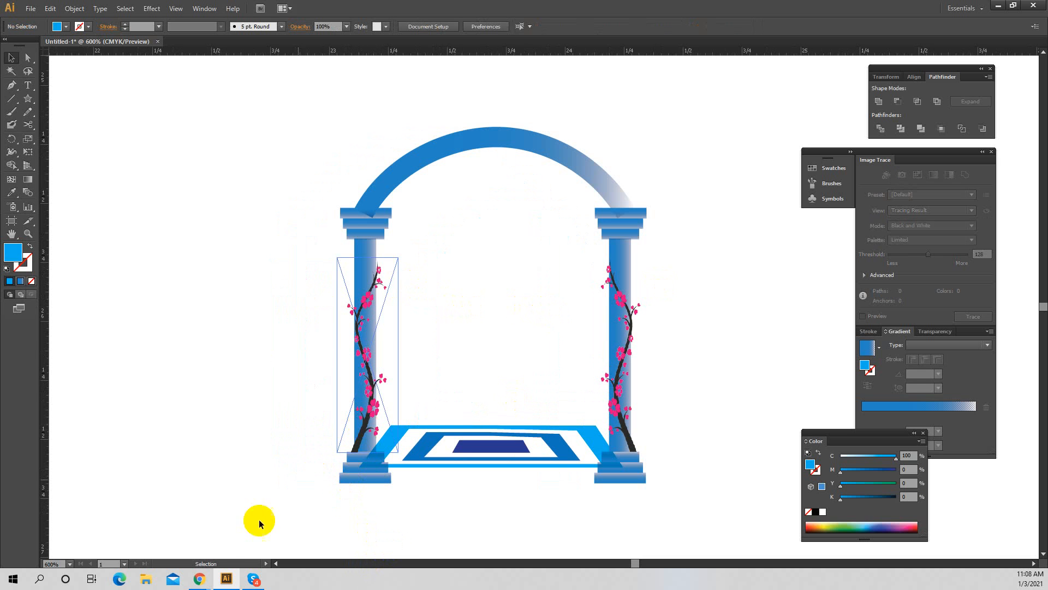
{"action": "mouse_move", "coordinate": [203, 580]}
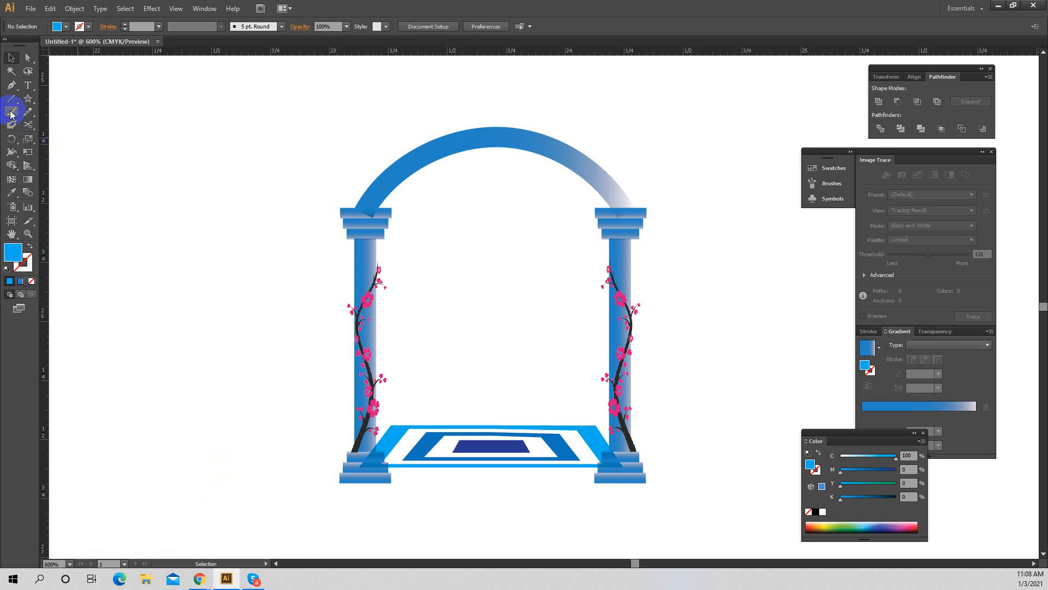
{"action": "left_click", "coordinate": [11, 84]}
{"action": "left_click", "coordinate": [93, 299]}
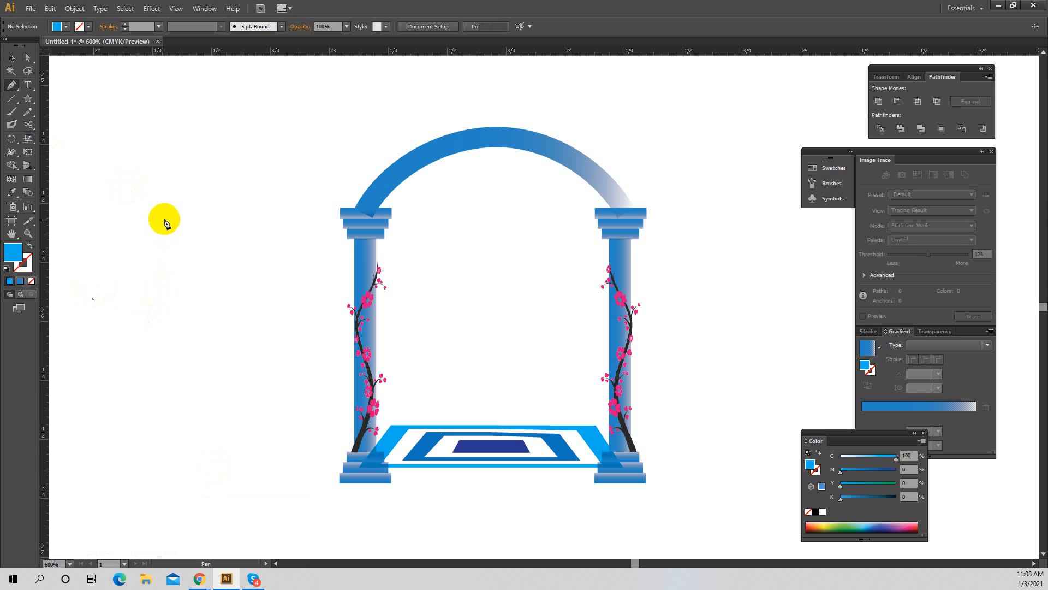
{"action": "left_click_drag", "start_coordinate": [165, 218], "coordinate": [236, 212]}
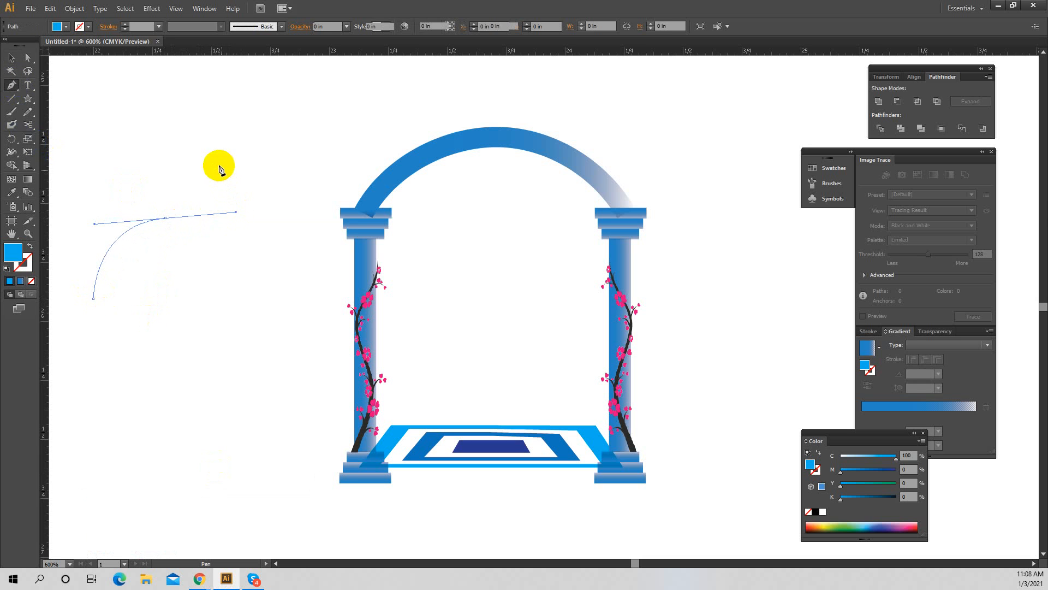
{"action": "left_click", "coordinate": [220, 138]}
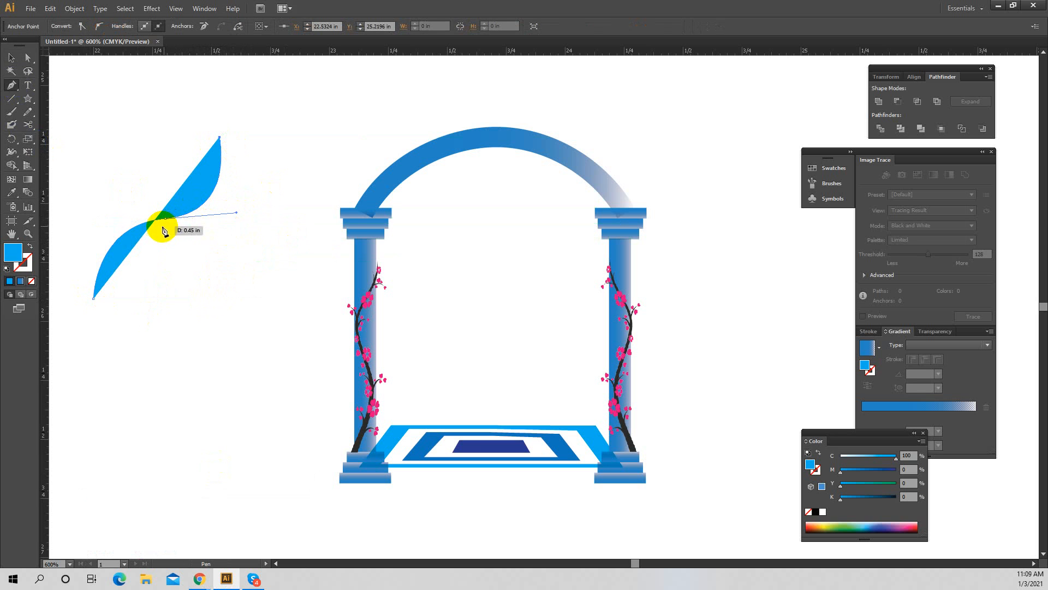
{"action": "left_click_drag", "start_coordinate": [162, 230], "coordinate": [112, 136]}
{"action": "left_click", "coordinate": [120, 297]}
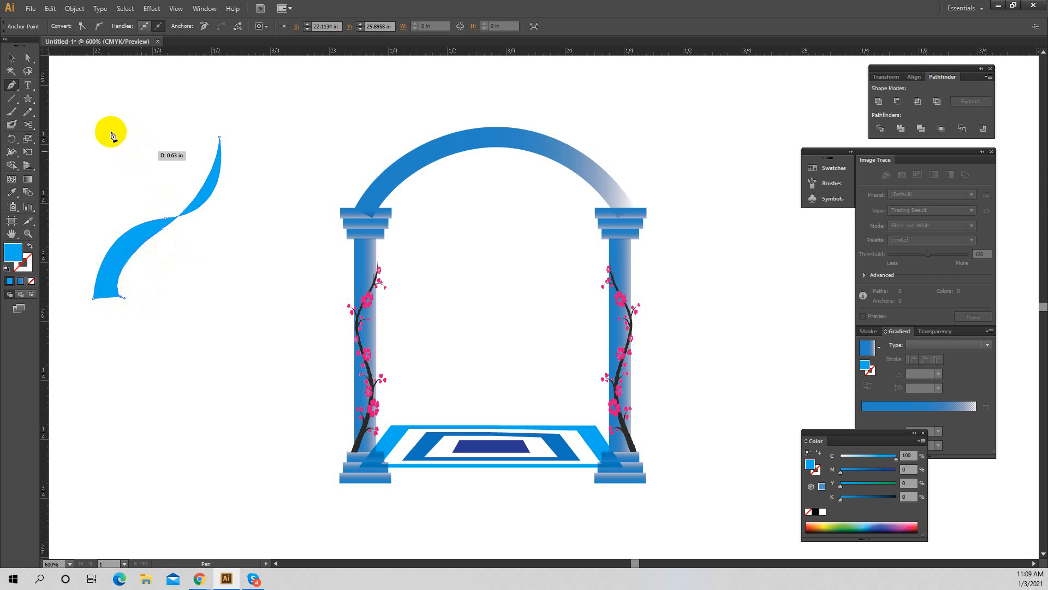
{"action": "key", "text": "v"}
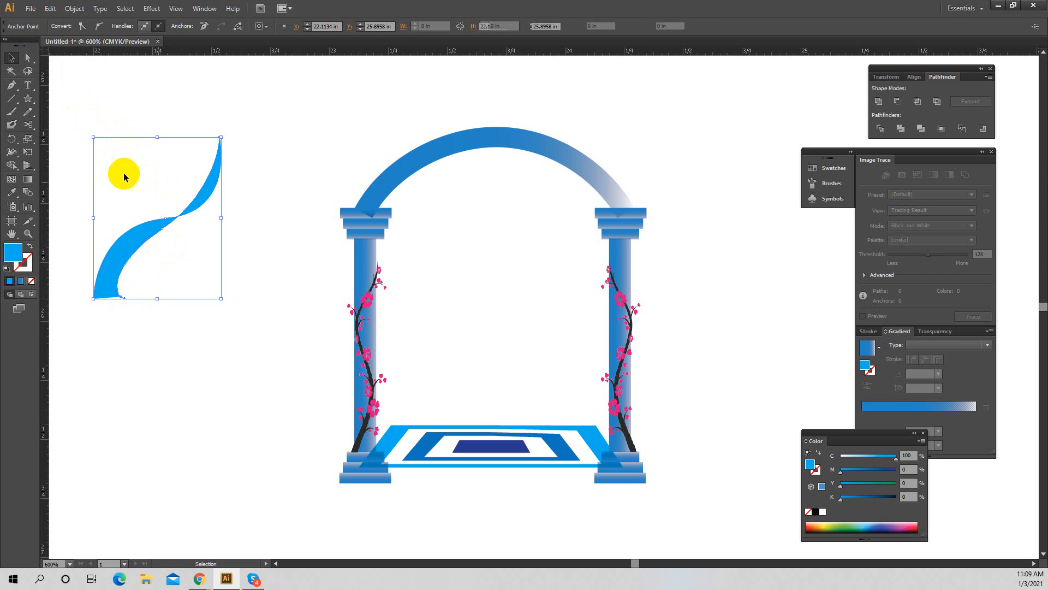
{"action": "key", "text": "Delete"}
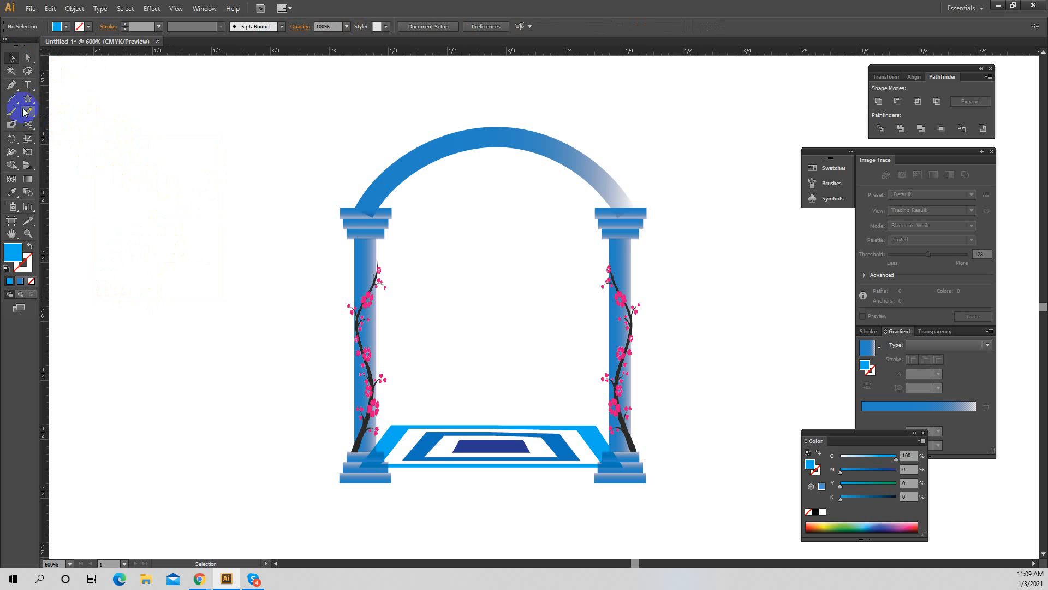
Set the drawing colours to no fill and a cyan stroke
{"action": "left_click", "coordinate": [11, 85]}
{"action": "left_click", "coordinate": [57, 27]}
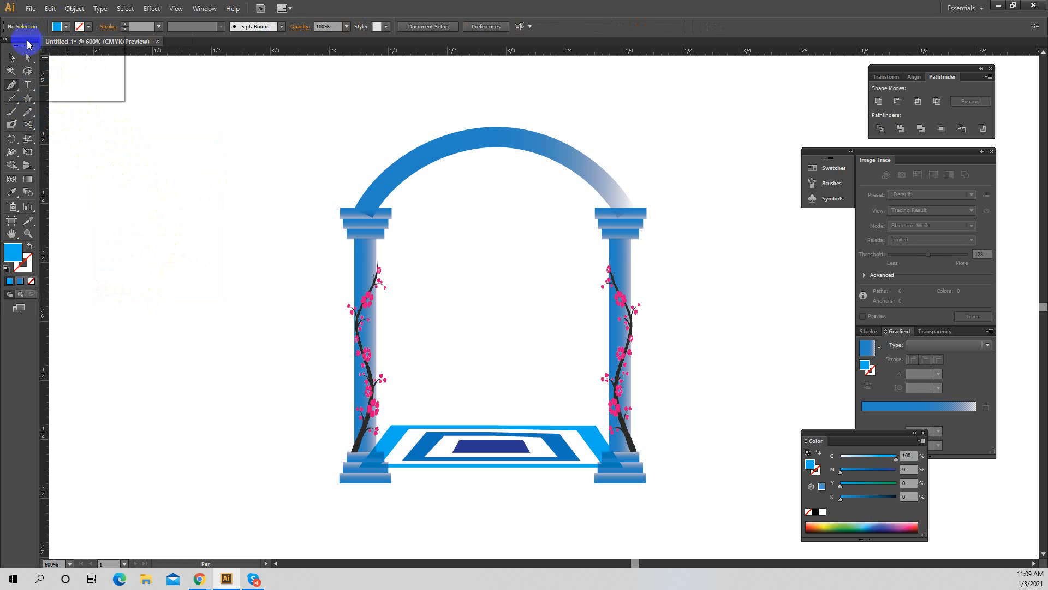
{"action": "left_click", "coordinate": [11, 46]}
{"action": "left_click", "coordinate": [83, 28]}
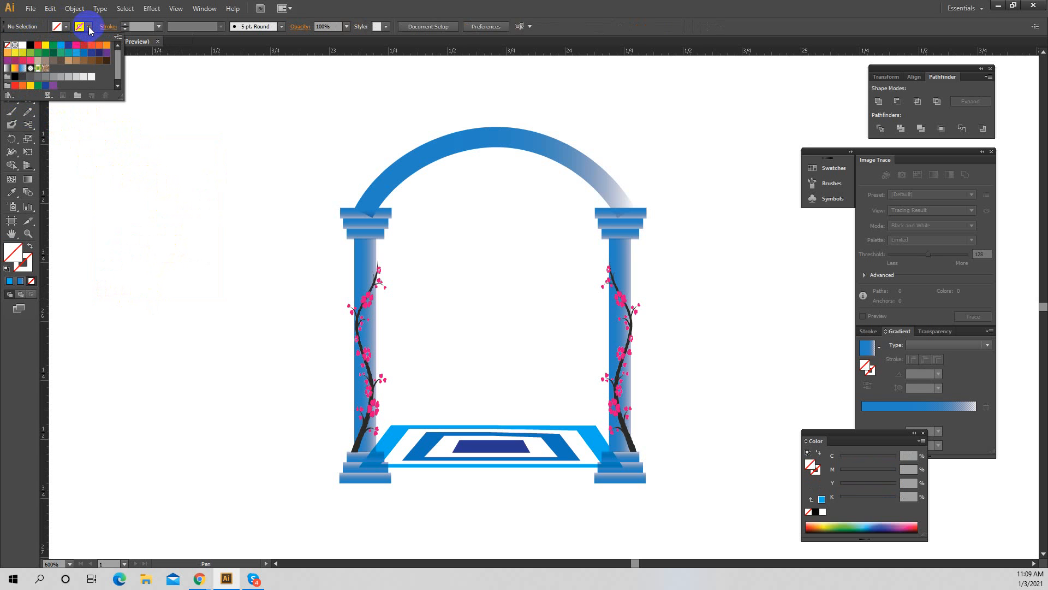
{"action": "left_click", "coordinate": [89, 28]}
{"action": "left_click", "coordinate": [80, 26]}
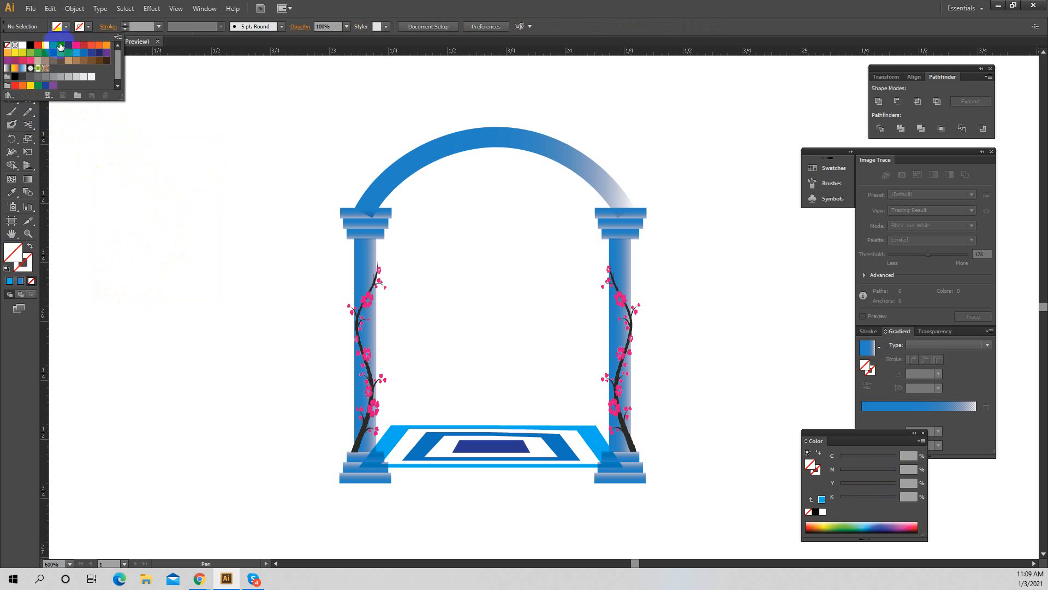
{"action": "left_click", "coordinate": [93, 215]}
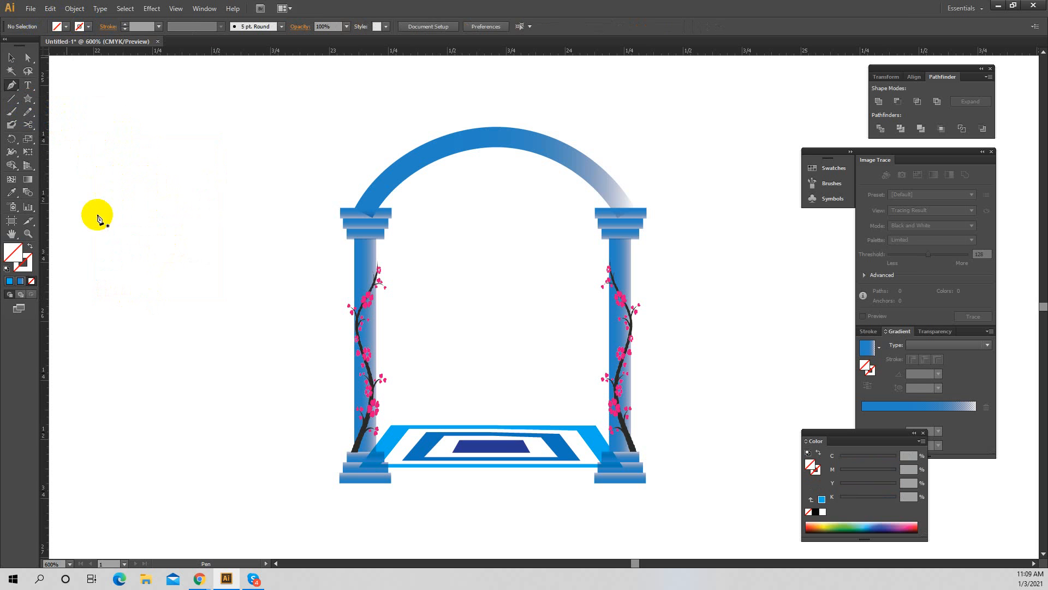
{"action": "left_click", "coordinate": [86, 28]}
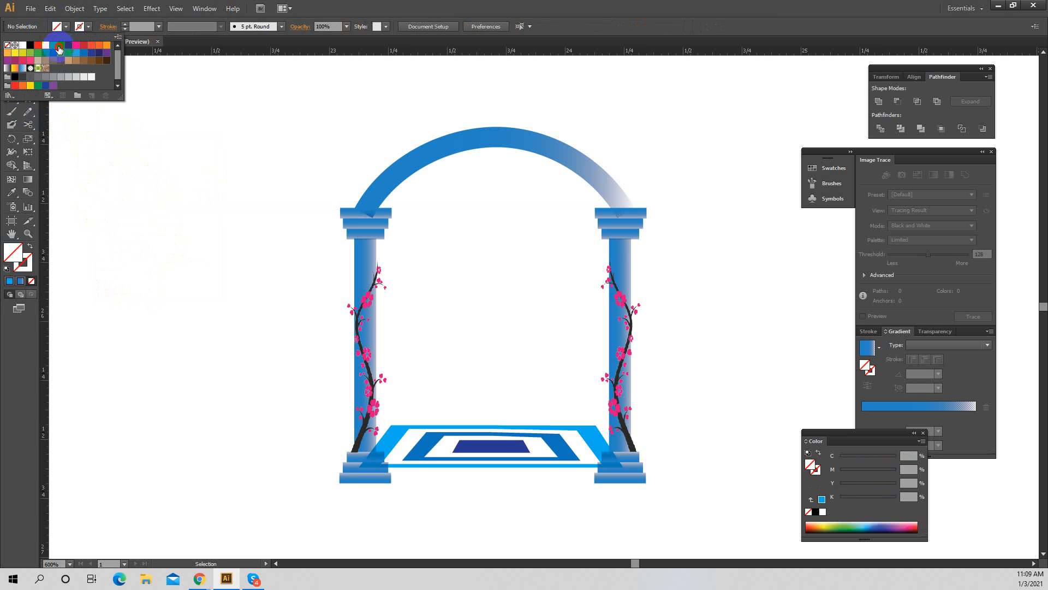
{"action": "left_click", "coordinate": [61, 45]}
Draw an open S-shaped curve about 0.55 in wide and 0.54 in high left of the arch with the Pen tool
{"action": "key", "text": "p"}
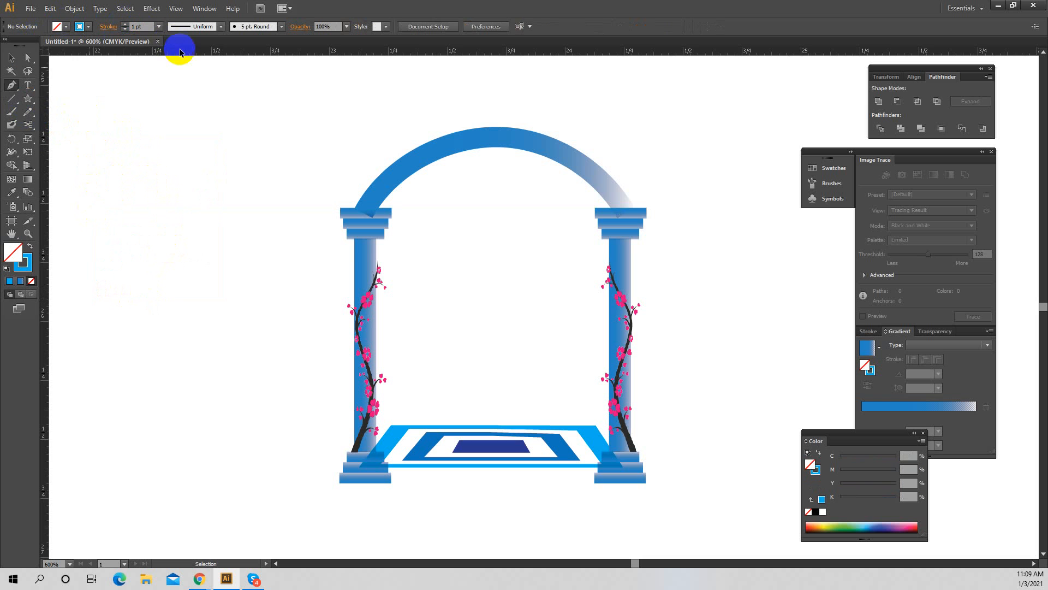
{"action": "left_click", "coordinate": [99, 267]}
{"action": "left_click_drag", "start_coordinate": [160, 190], "coordinate": [219, 182]}
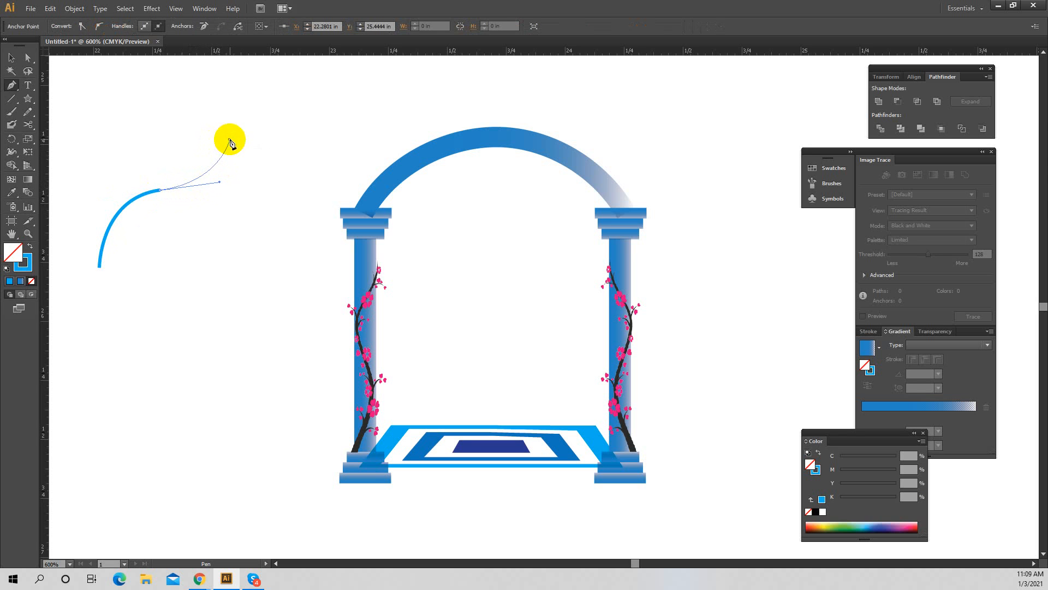
{"action": "left_click", "coordinate": [230, 140]}
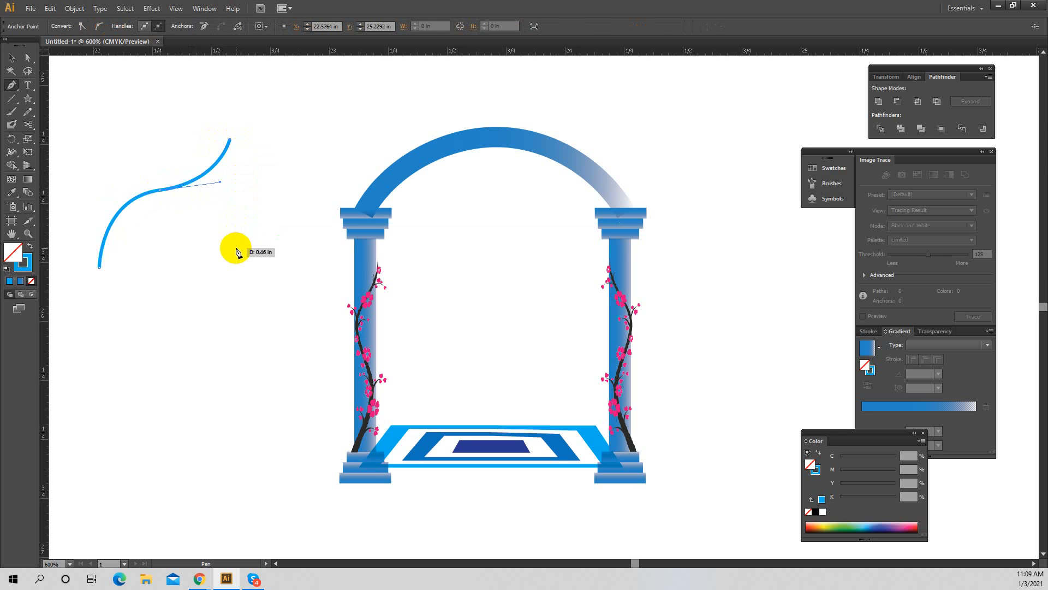
{"action": "left_click", "coordinate": [11, 58]}
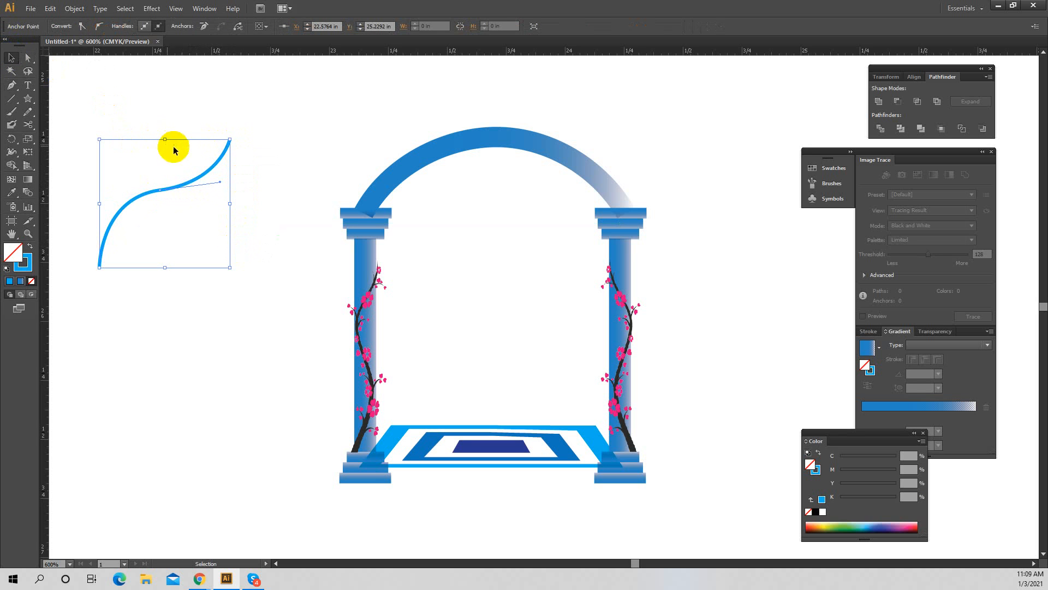
{"action": "left_click", "coordinate": [211, 110]}
Duplicate the S-shaped curve beside the original and mirror the copy left to right with Reflect
{"action": "left_click", "coordinate": [197, 175]}
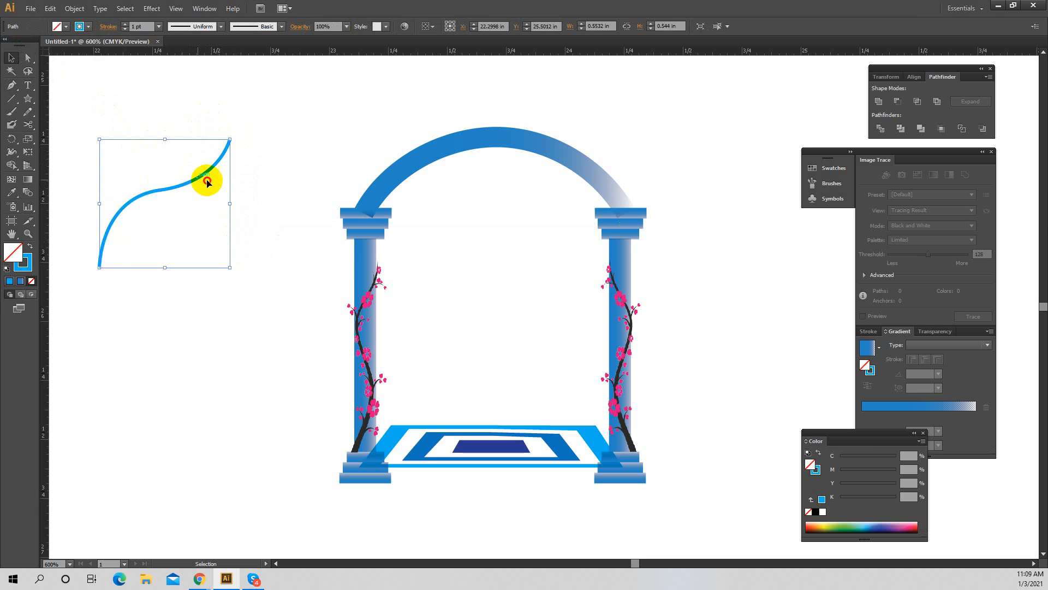
{"action": "left_click_drag", "start_coordinate": [207, 182], "coordinate": [220, 192]}
{"action": "right_click", "coordinate": [220, 191]}
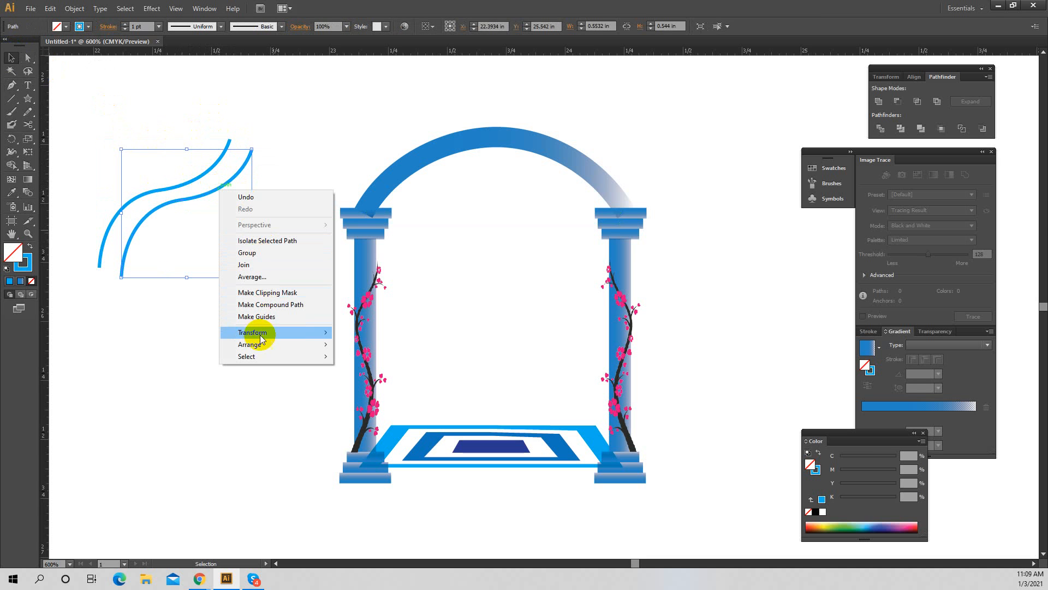
{"action": "mouse_move", "coordinate": [264, 335]}
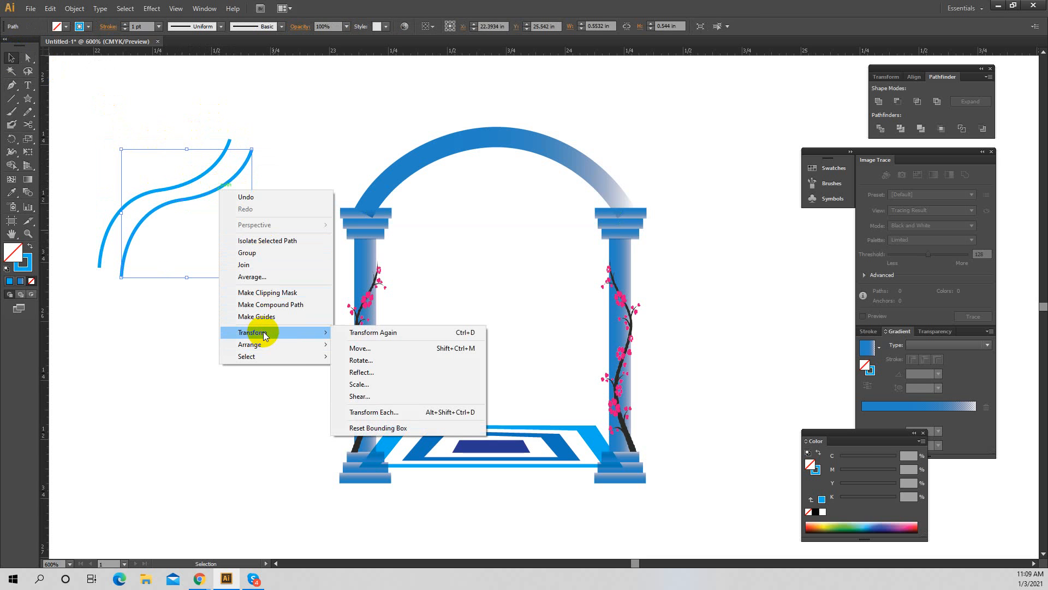
{"action": "left_click", "coordinate": [370, 363]}
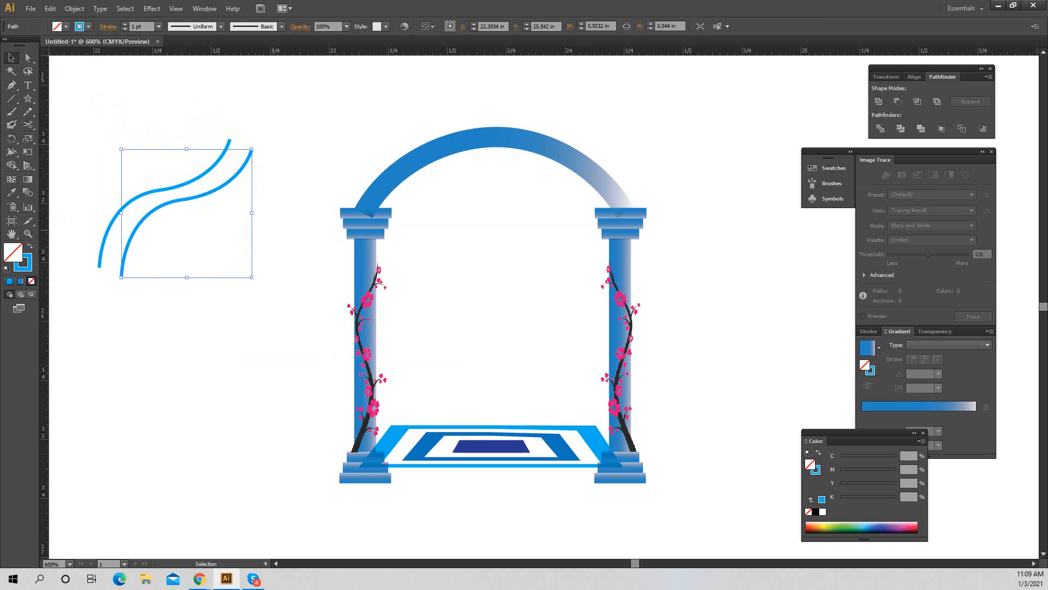
{"action": "left_click_drag", "start_coordinate": [206, 197], "coordinate": [217, 192]}
{"action": "right_click", "coordinate": [218, 190]}
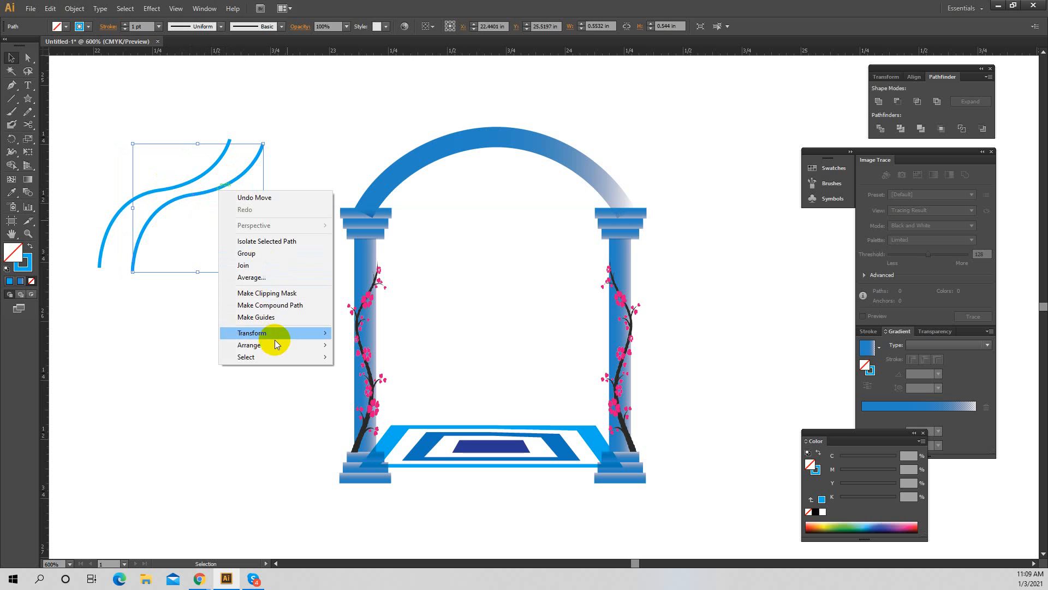
{"action": "mouse_move", "coordinate": [298, 332]}
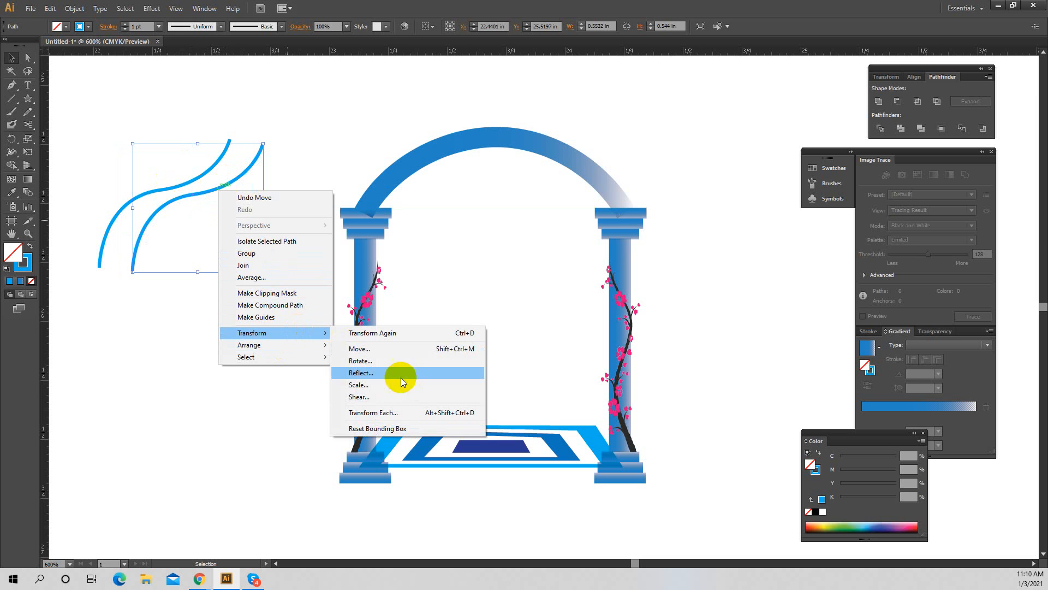
{"action": "left_click", "coordinate": [393, 375]}
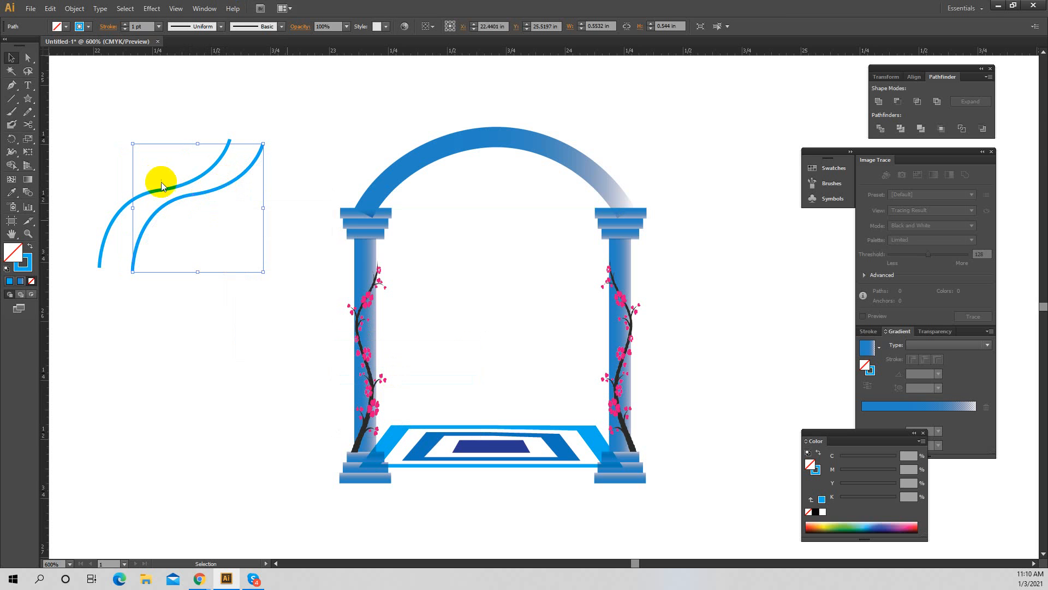
{"action": "key", "text": "Return"}
Move the mirrored curve right so its upper end meets the original curve's tip, forming a pointed arch
{"action": "left_click_drag", "start_coordinate": [214, 197], "coordinate": [301, 198]}
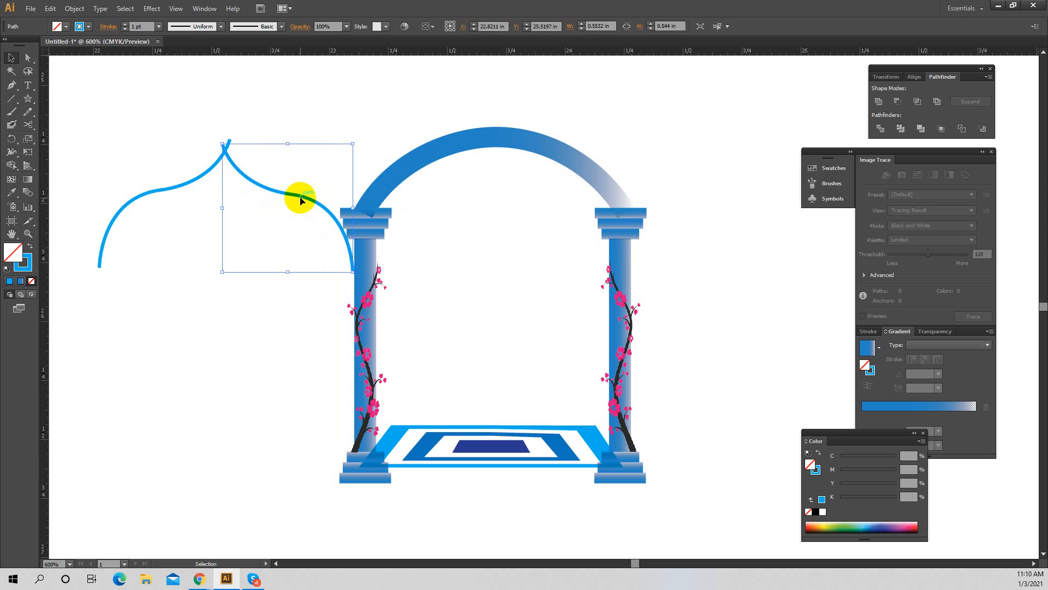
{"action": "key", "text": "Right"}
{"action": "key", "text": "Right"}
{"action": "key", "text": "Up"}
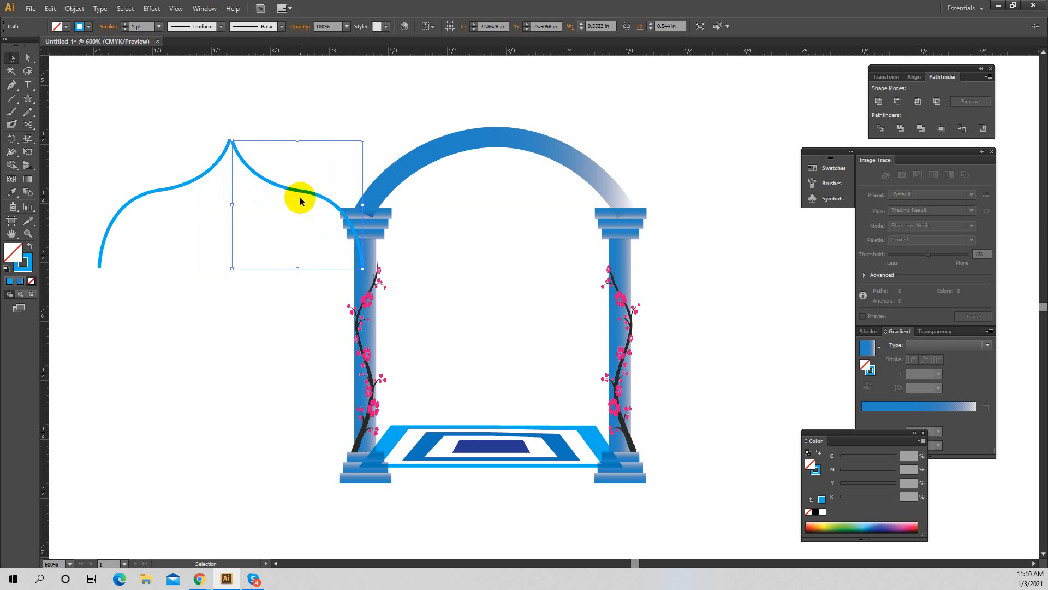
Delete the round gradient arch above the two columns
{"action": "left_click", "coordinate": [294, 104]}
{"action": "left_click_drag", "start_coordinate": [398, 117], "coordinate": [544, 160]}
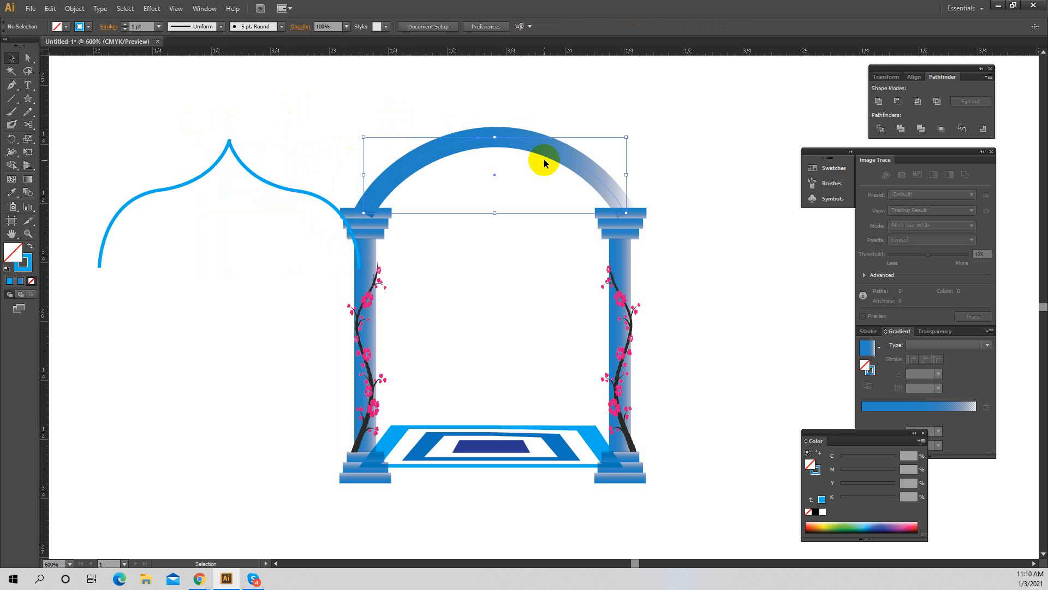
{"action": "key", "text": "Delete"}
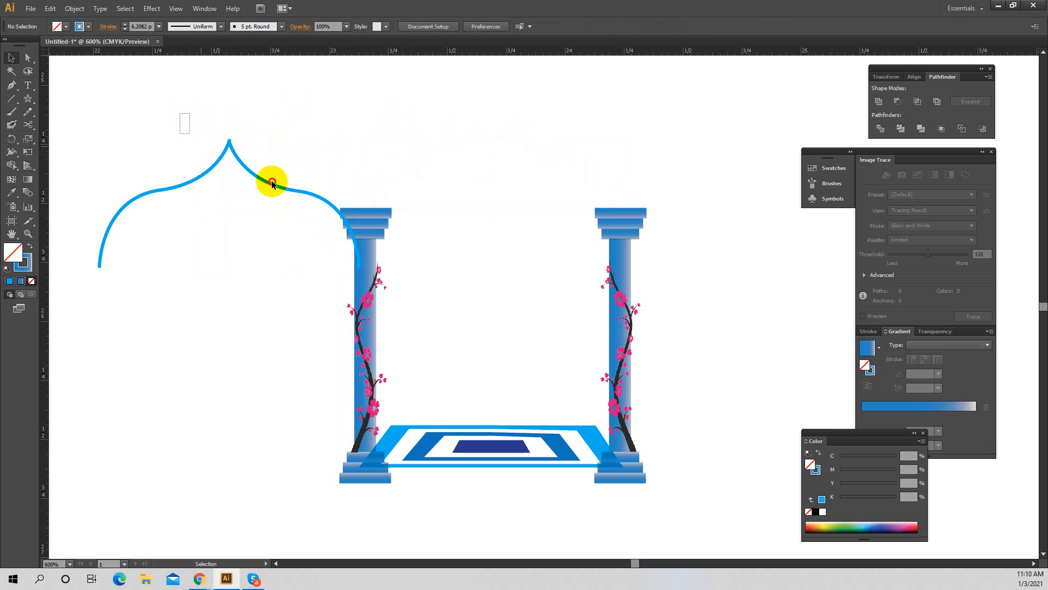
Try to unite the two mirrored cyan curves into one shape with Pathfinder, and undo the result
{"action": "left_click", "coordinate": [270, 181]}
{"action": "left_click", "coordinate": [879, 102]}
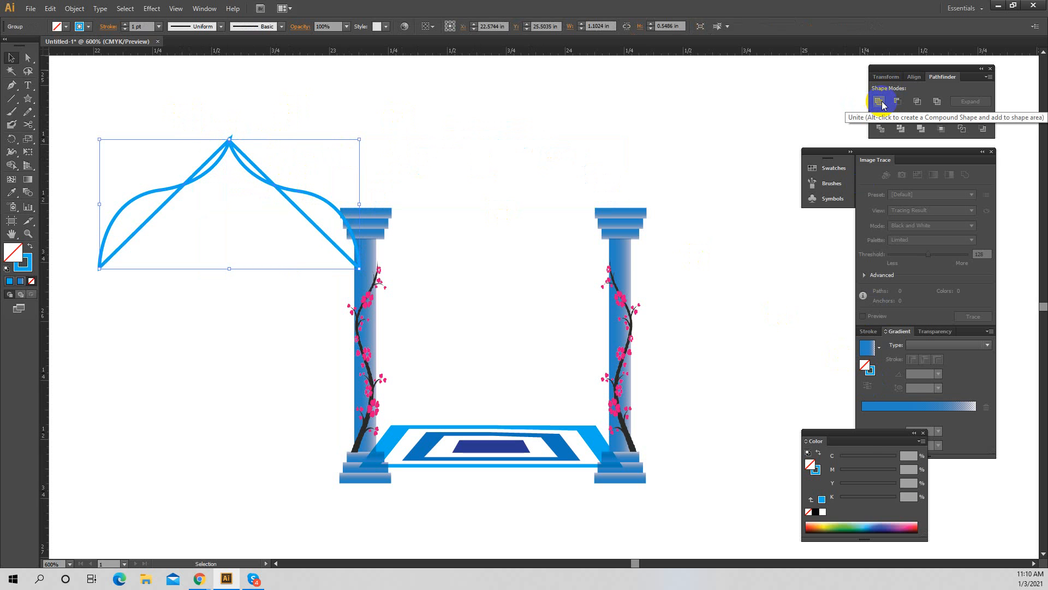
{"action": "key", "text": "ctrl+z"}
Group the two mirrored cyan curves into one pointed arch
{"action": "left_click_drag", "start_coordinate": [209, 108], "coordinate": [235, 155]}
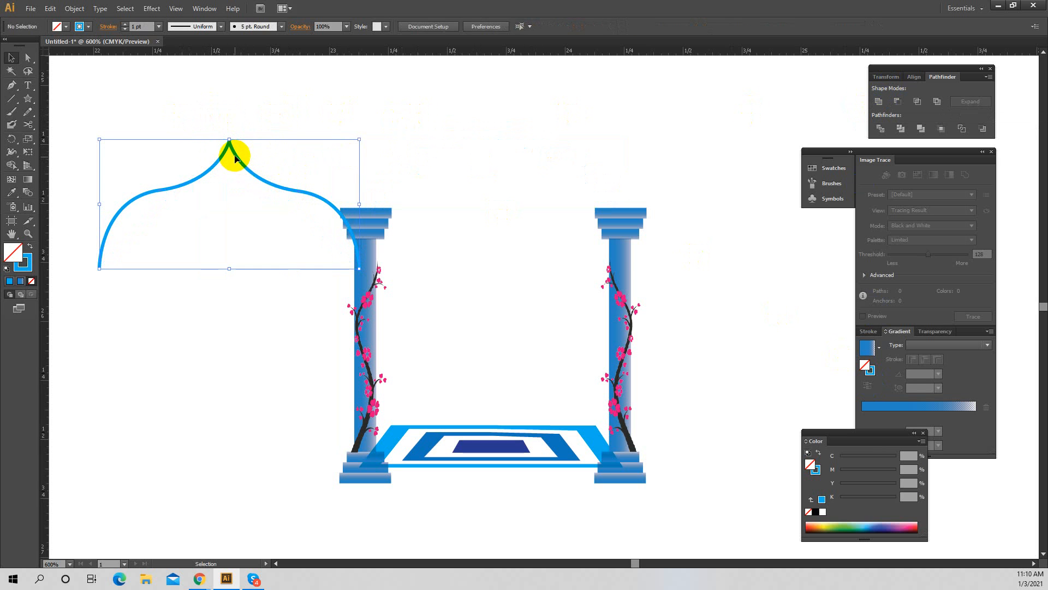
{"action": "right_click", "coordinate": [236, 159]}
{"action": "left_click", "coordinate": [288, 207]}
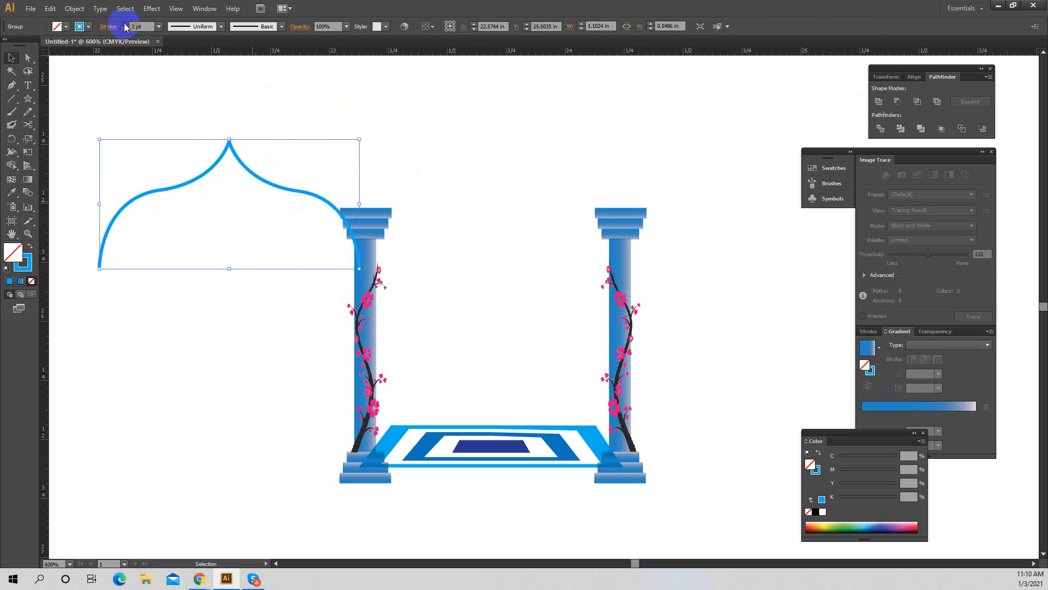
Thicken the pointed arch's stroke to 5 pt
{"action": "left_click", "coordinate": [125, 24]}
{"action": "left_click", "coordinate": [125, 24]}
{"action": "left_click", "coordinate": [125, 24]}
{"action": "left_click", "coordinate": [125, 24]}
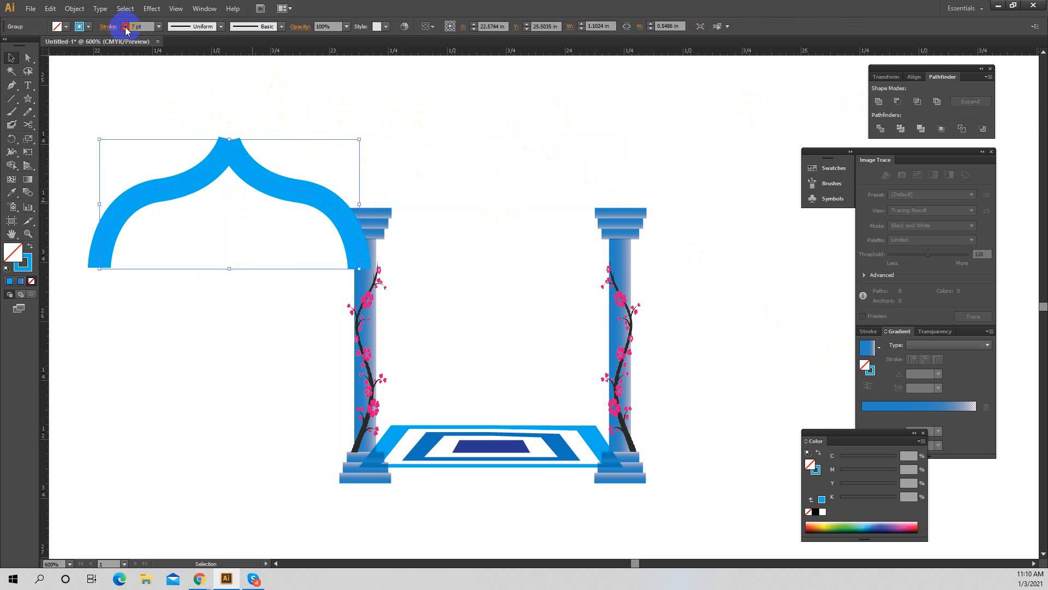
{"action": "left_click", "coordinate": [126, 28]}
{"action": "left_click", "coordinate": [126, 28]}
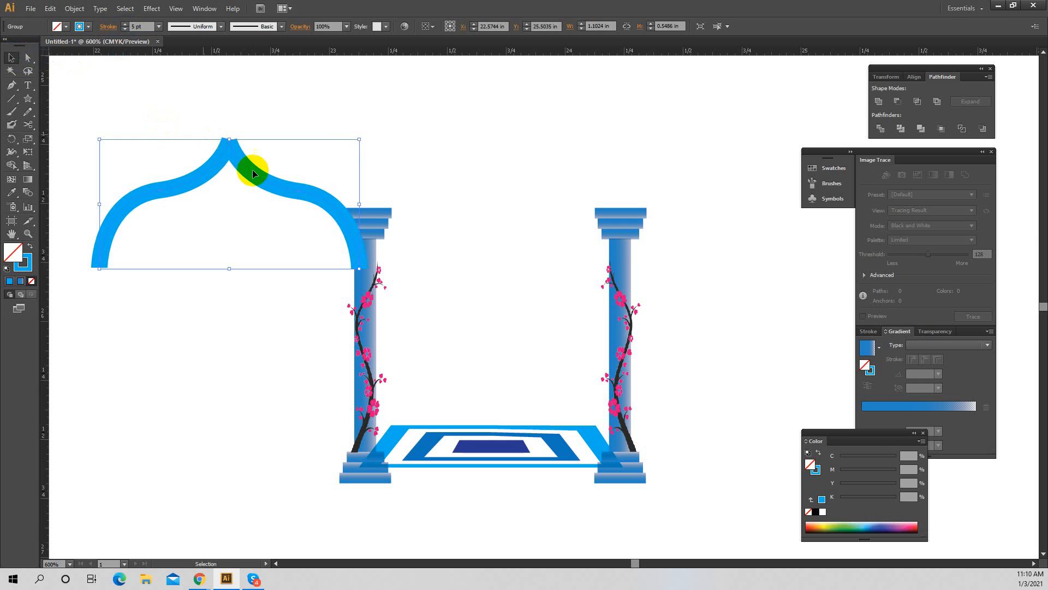
{"action": "left_click", "coordinate": [407, 123]}
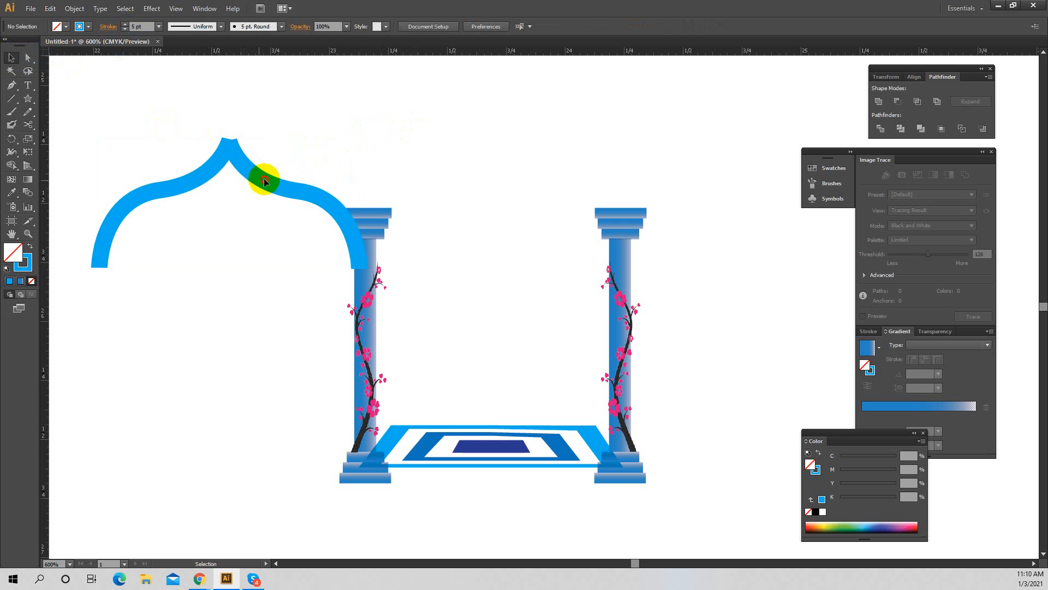
Move the pointed arch onto the two column capitals, send it behind them and nudge it slightly down
{"action": "left_click_drag", "start_coordinate": [328, 172], "coordinate": [529, 119]}
{"action": "right_click", "coordinate": [530, 119]}
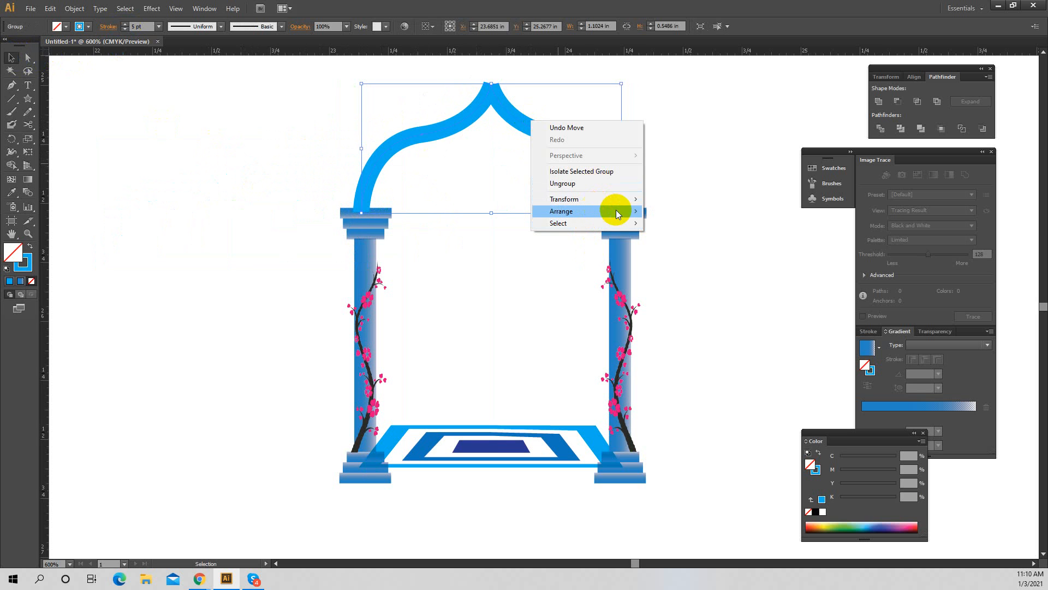
{"action": "mouse_move", "coordinate": [616, 210]}
{"action": "left_click", "coordinate": [684, 245]}
{"action": "key", "text": "Down"}
{"action": "key", "text": "Down"}
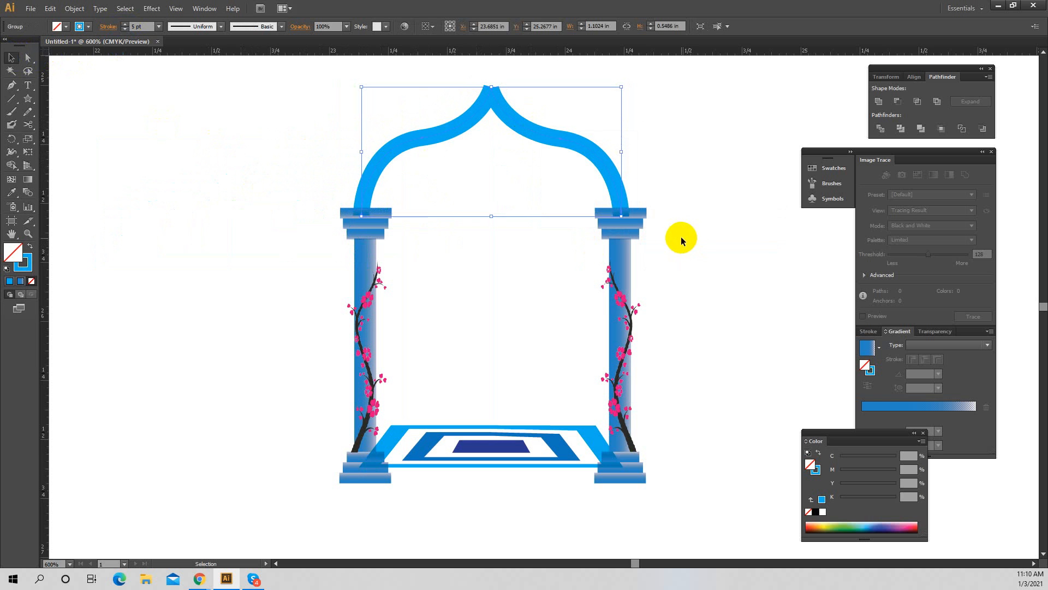
{"action": "left_click", "coordinate": [683, 224]}
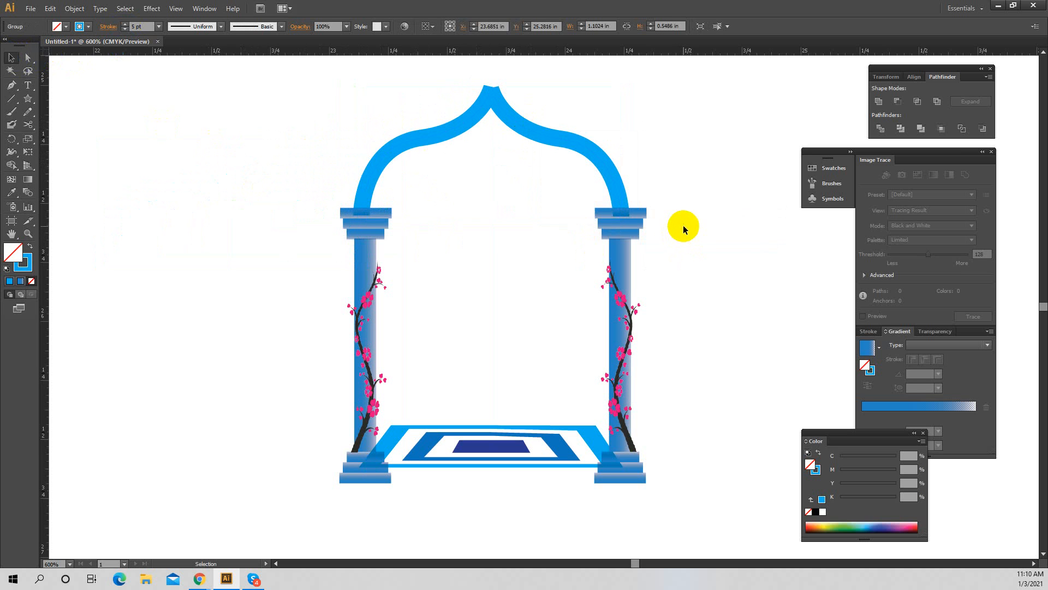
Apply the blue-to-transparent gradient swatch to the pointed arch's stroke and set its gradient midpoint to 87%
{"action": "left_click", "coordinate": [569, 146]}
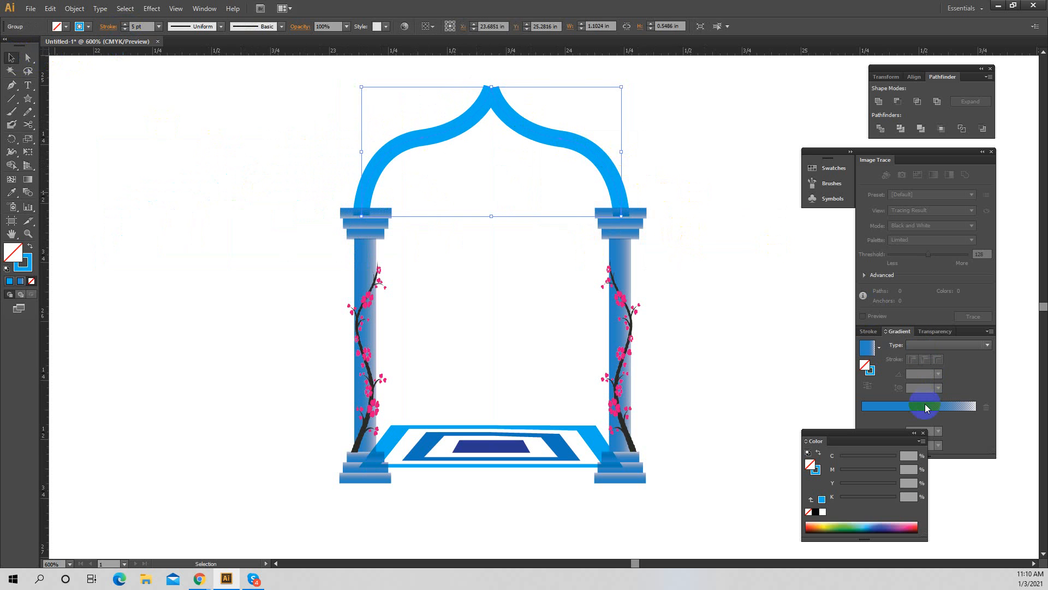
{"action": "left_click", "coordinate": [89, 27]}
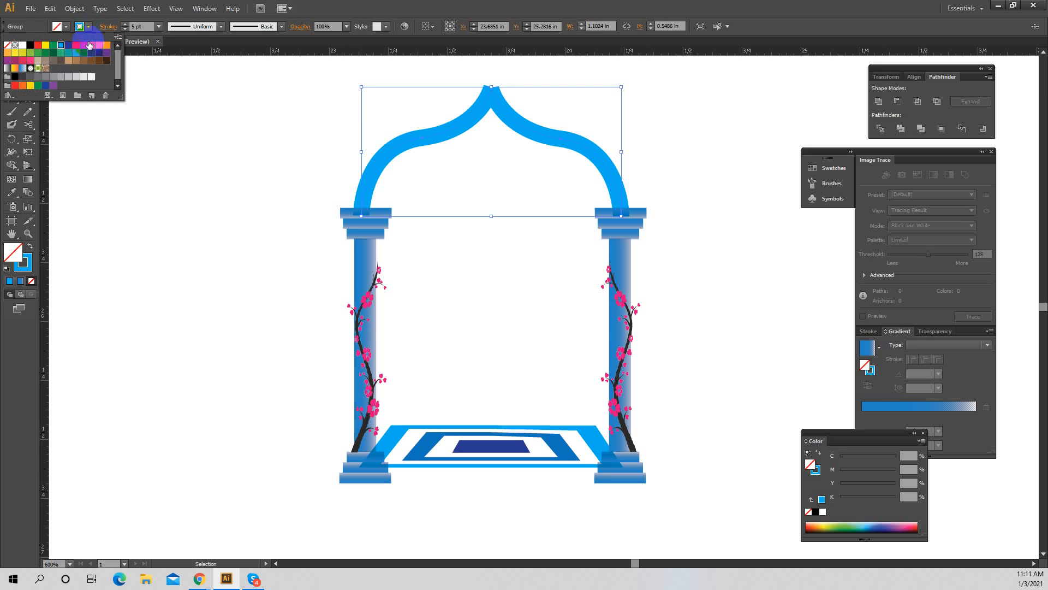
{"action": "left_click", "coordinate": [22, 68]}
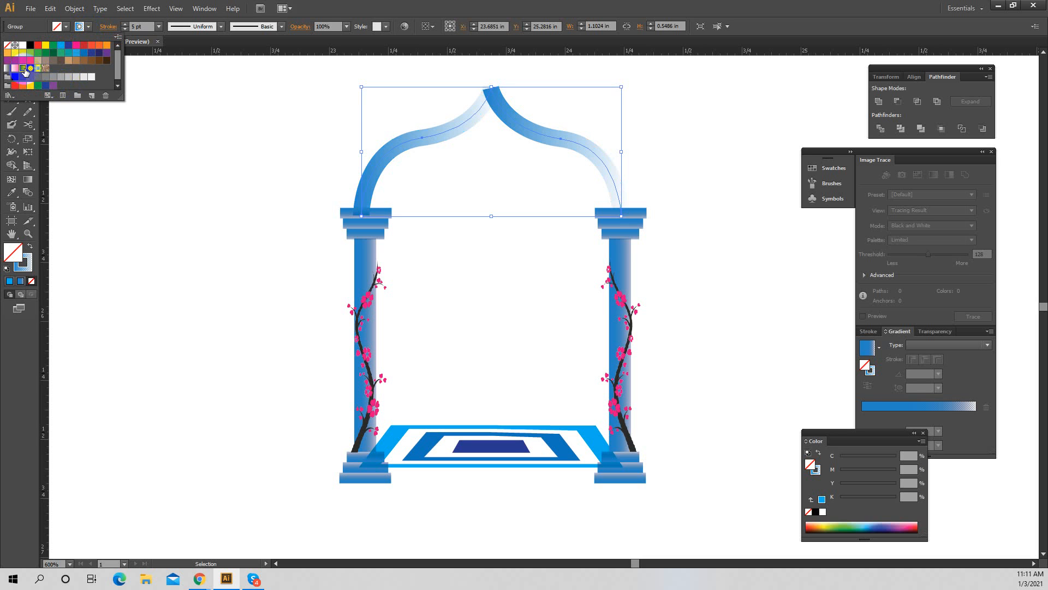
{"action": "left_click", "coordinate": [953, 405]}
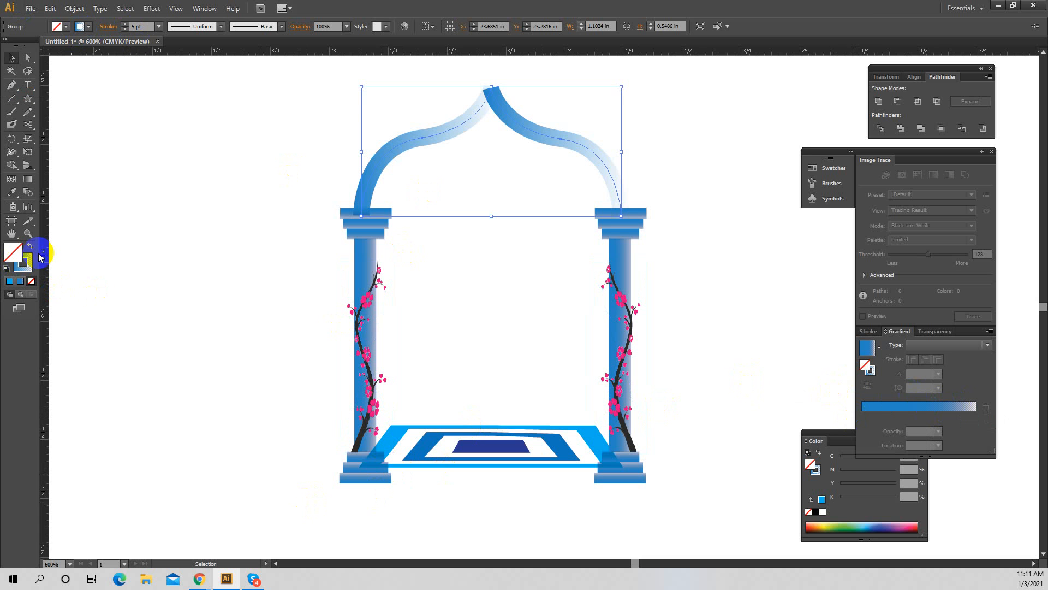
{"action": "left_click", "coordinate": [31, 268]}
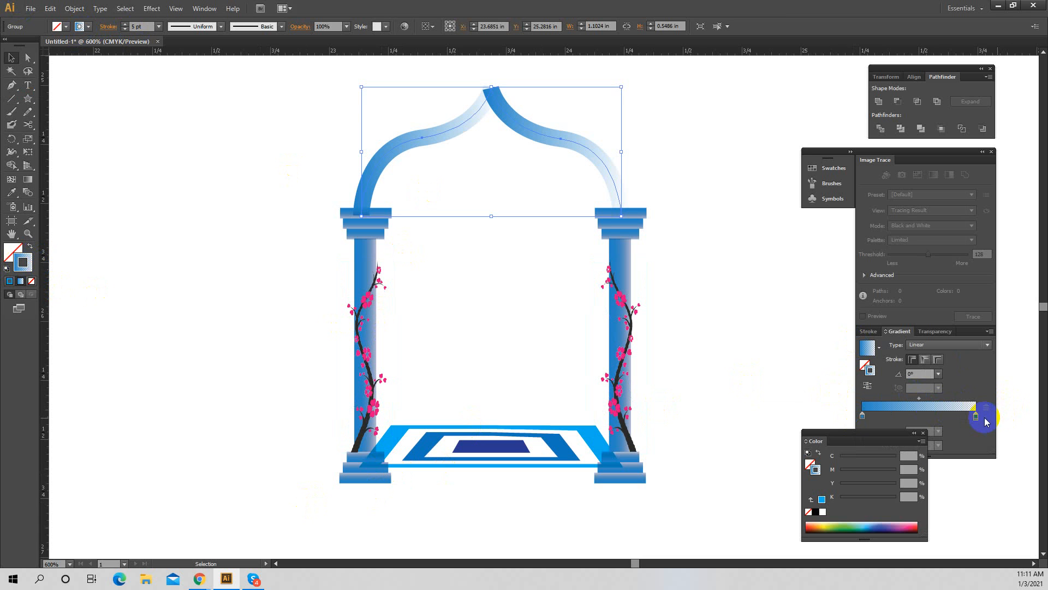
{"action": "left_click", "coordinate": [894, 394]}
{"action": "left_click_drag", "start_coordinate": [919, 398], "coordinate": [959, 402]}
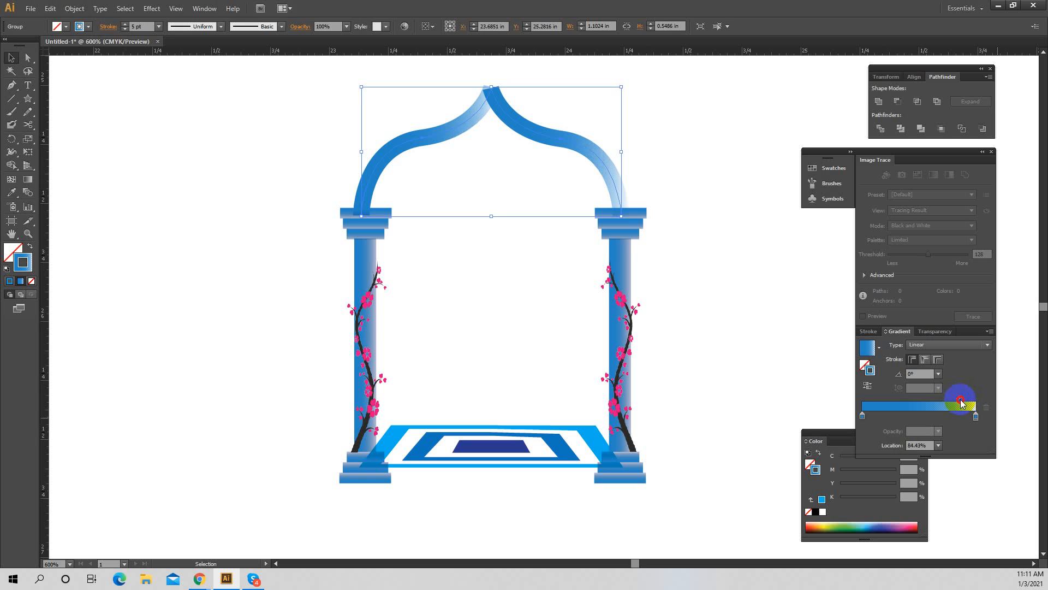
{"action": "left_click", "coordinate": [715, 264]}
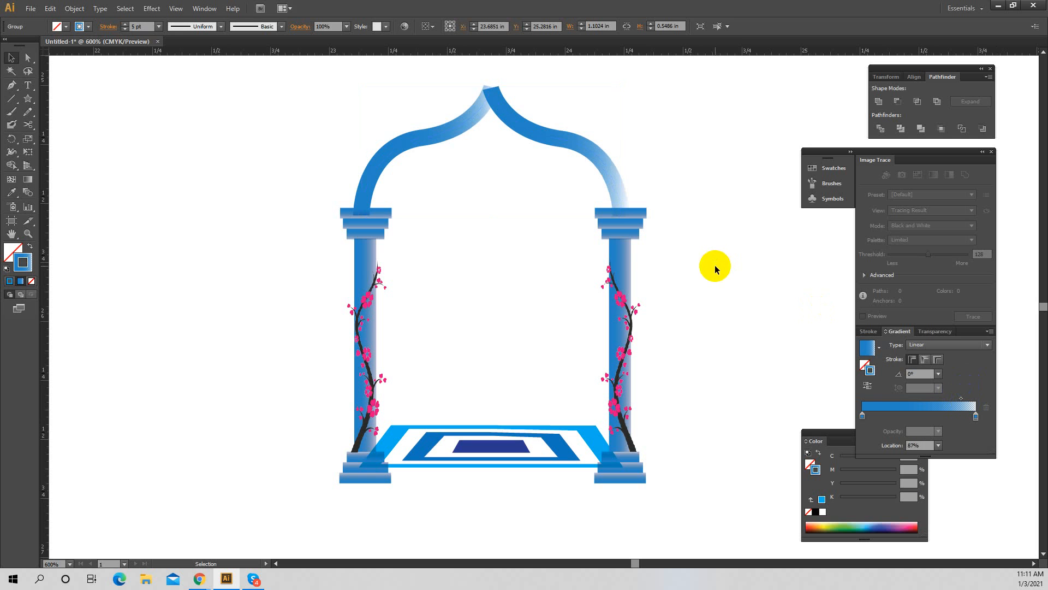
Swap the stops of the arch's stroke gradient so both curves run from transparent to blue
{"action": "left_click", "coordinate": [500, 105]}
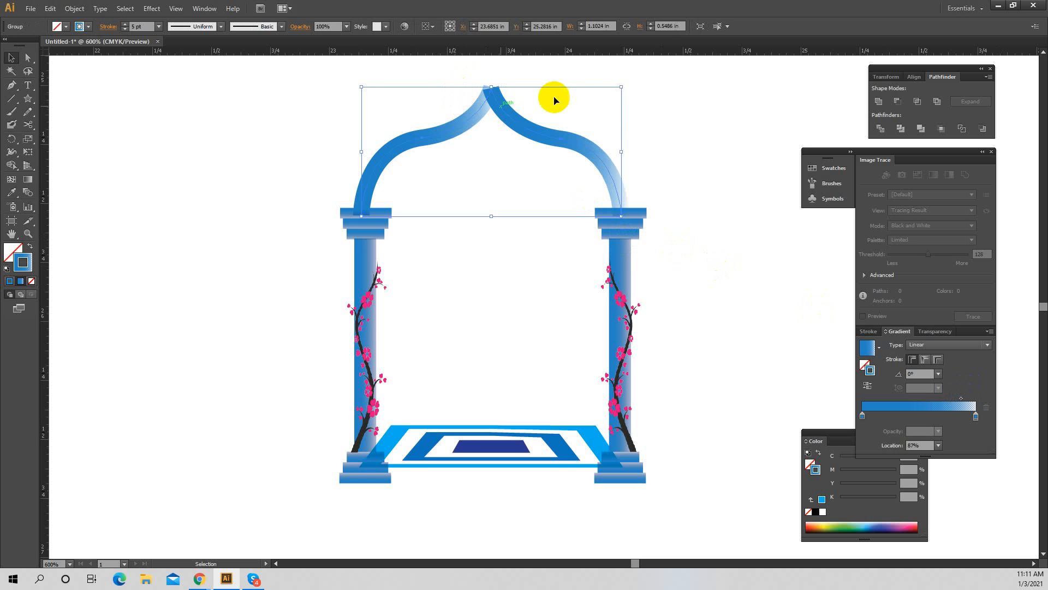
{"action": "left_click", "coordinate": [581, 159]}
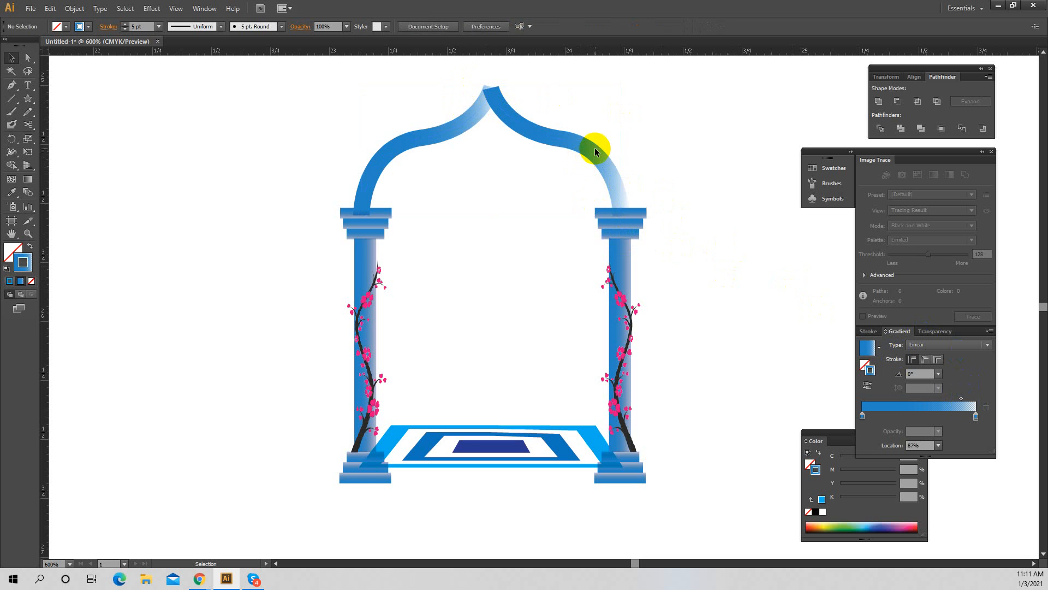
{"action": "left_click", "coordinate": [595, 149]}
{"action": "left_click", "coordinate": [975, 416]}
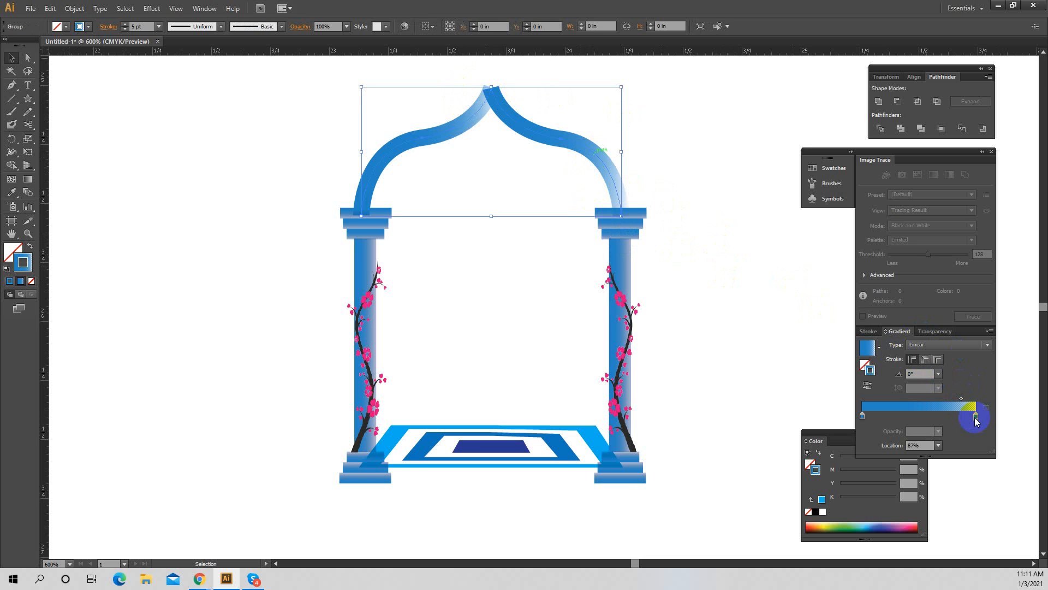
{"action": "mouse_move", "coordinate": [975, 417]}
{"action": "left_mouse_down"}
{"action": "mouse_move", "coordinate": [911, 418]}
{"action": "mouse_move", "coordinate": [987, 417]}
{"action": "left_mouse_up"}
{"action": "left_click", "coordinate": [863, 416]}
{"action": "left_click_drag", "start_coordinate": [913, 417], "coordinate": [849, 418]}
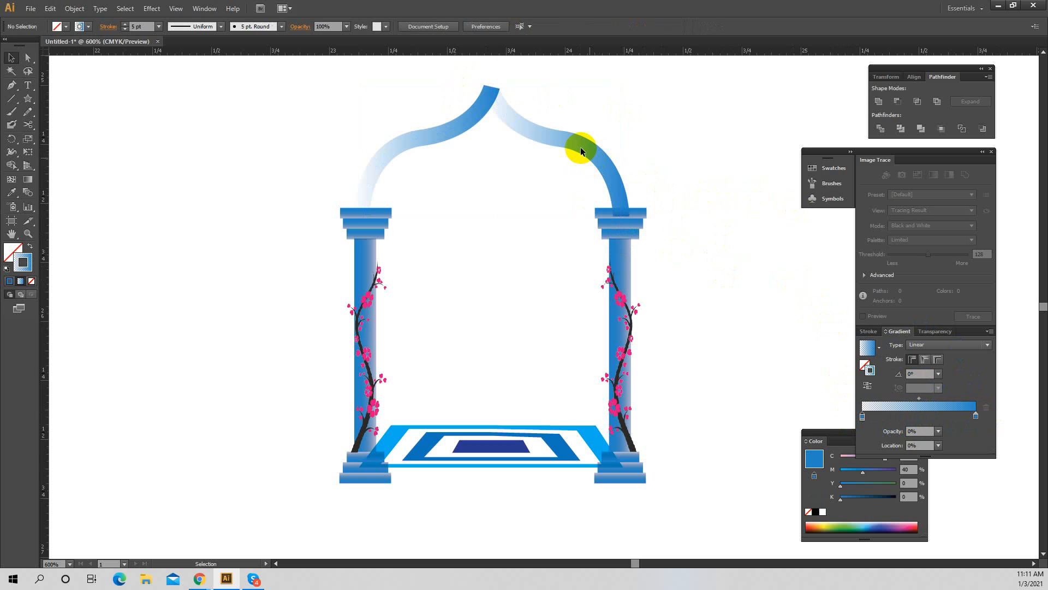
Ungroup the pointed arch and reverse the right curve's gradient so it fades from blue to transparent towards its capital
{"action": "right_click", "coordinate": [553, 132]}
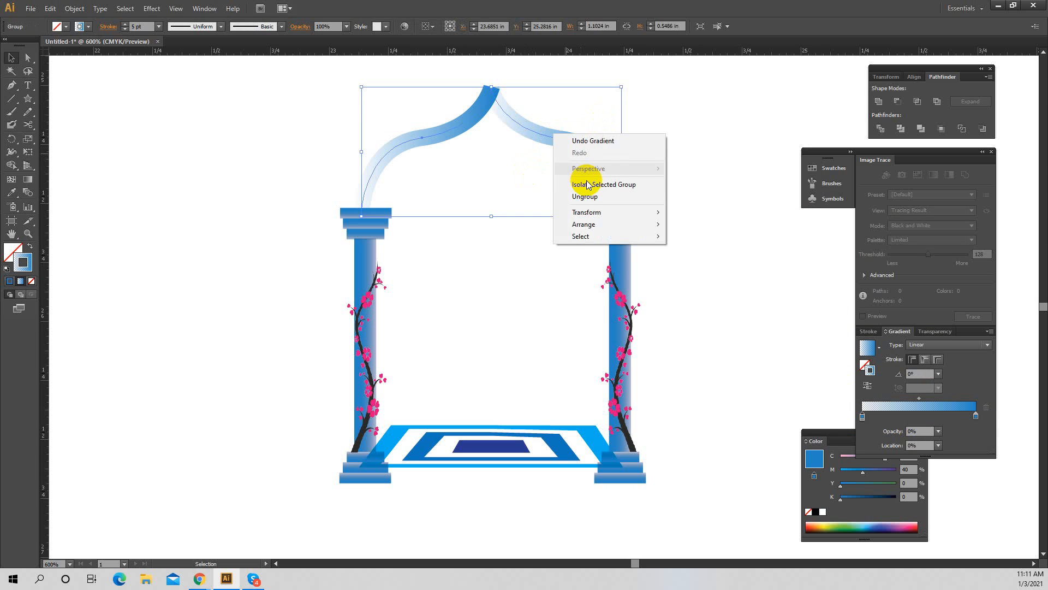
{"action": "left_click", "coordinate": [594, 183]}
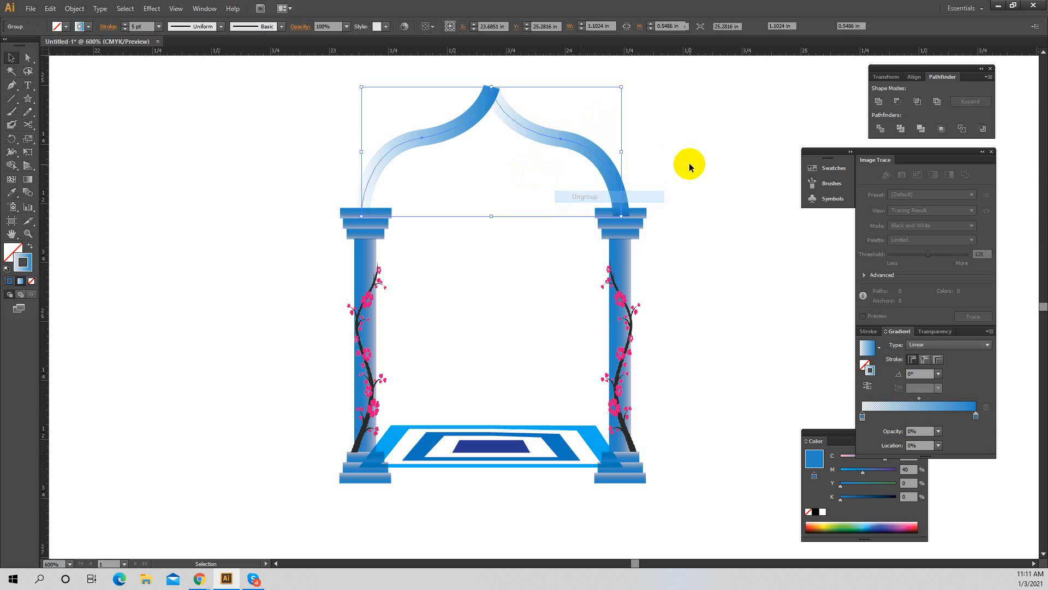
{"action": "left_click", "coordinate": [604, 159]}
{"action": "left_click", "coordinate": [975, 415]}
{"action": "mouse_move", "coordinate": [976, 415]}
{"action": "left_mouse_down"}
{"action": "mouse_move", "coordinate": [890, 413]}
{"action": "mouse_move", "coordinate": [900, 415]}
{"action": "left_mouse_up"}
{"action": "left_click_drag", "start_coordinate": [863, 416], "coordinate": [991, 414]}
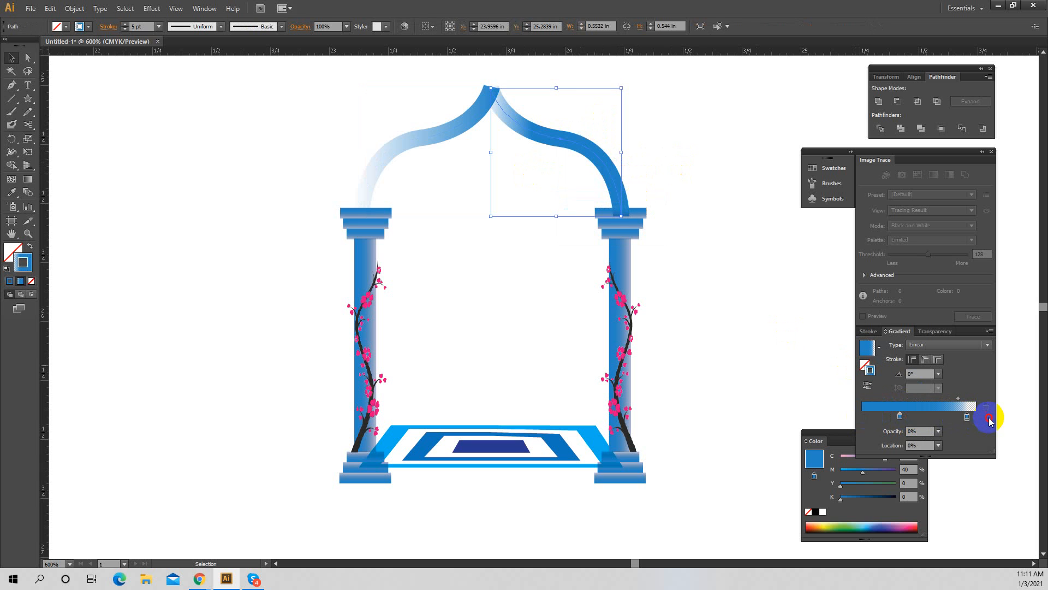
{"action": "left_click_drag", "start_coordinate": [893, 406], "coordinate": [862, 415]}
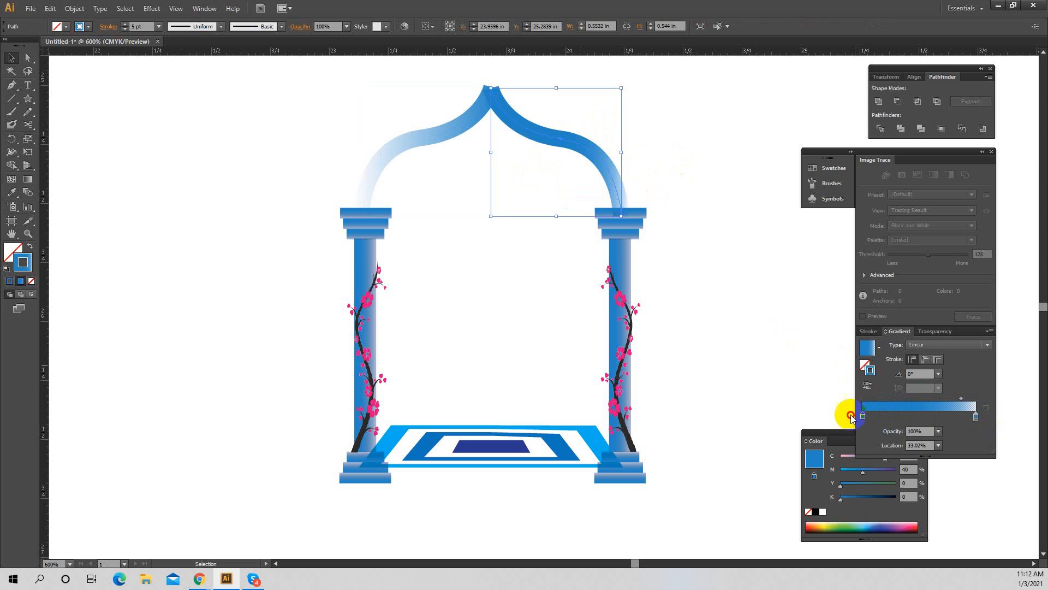
{"action": "left_click", "coordinate": [712, 211]}
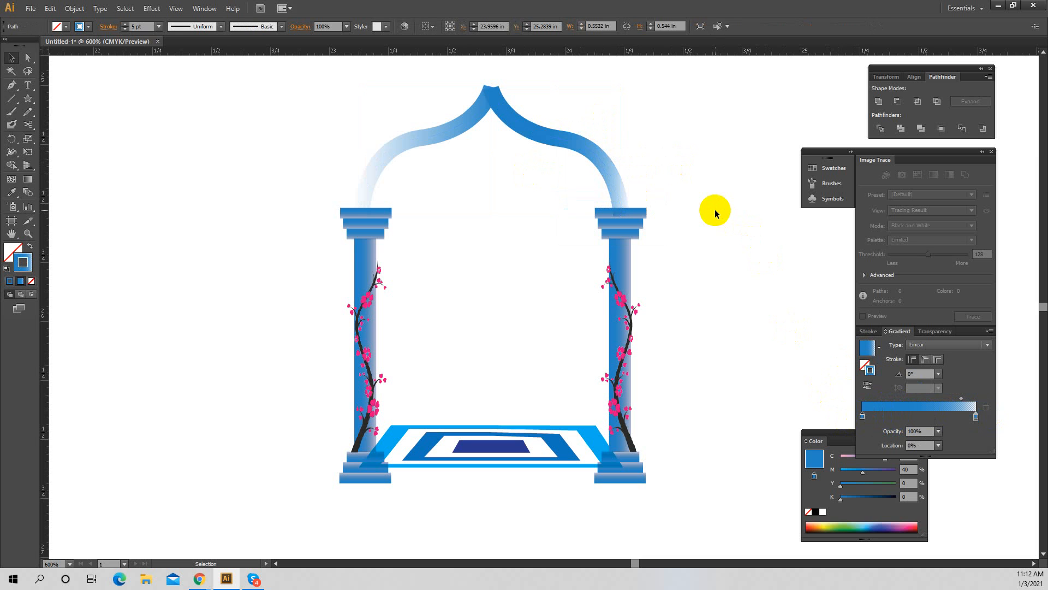
Set the left arch curve's gradient midpoint to 13% so its fade mirrors the right curve
{"action": "left_click", "coordinate": [391, 167]}
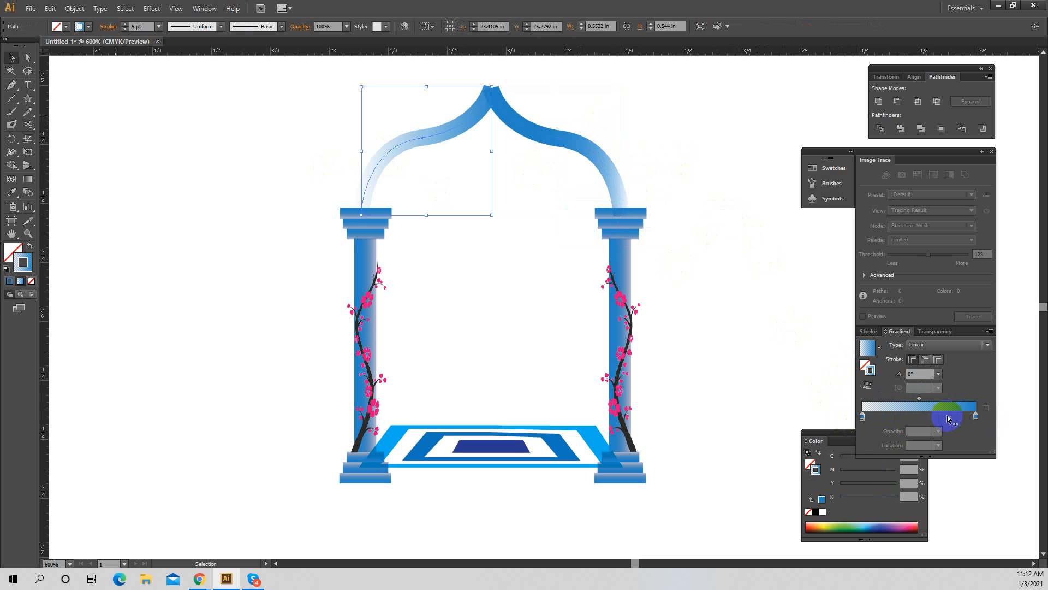
{"action": "left_click", "coordinate": [921, 402]}
{"action": "left_click_drag", "start_coordinate": [922, 403], "coordinate": [875, 403]}
{"action": "left_click", "coordinate": [733, 208]}
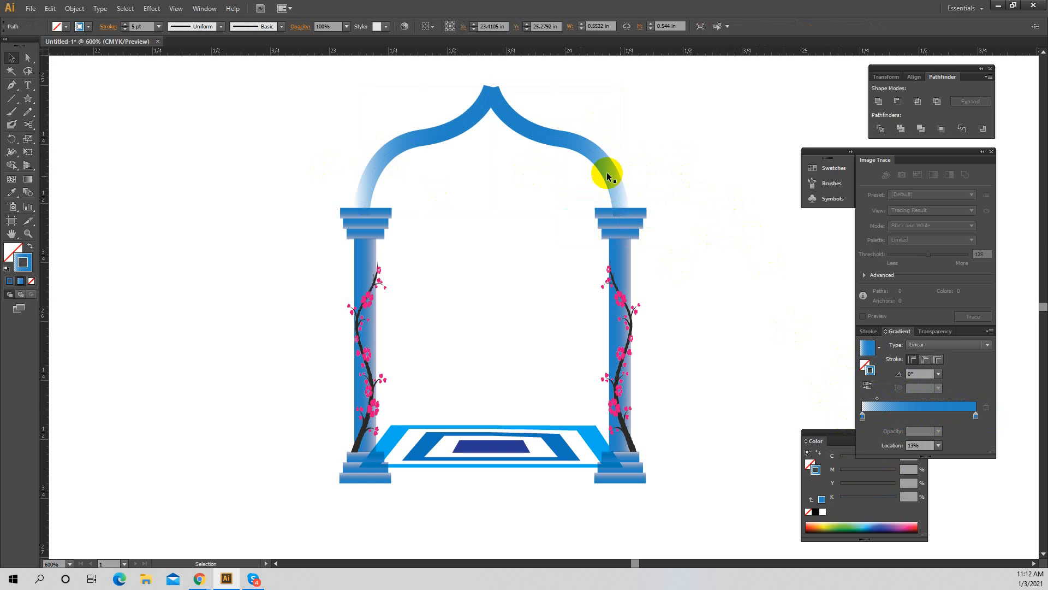
{"action": "left_click", "coordinate": [607, 173]}
{"action": "left_click", "coordinate": [963, 399]}
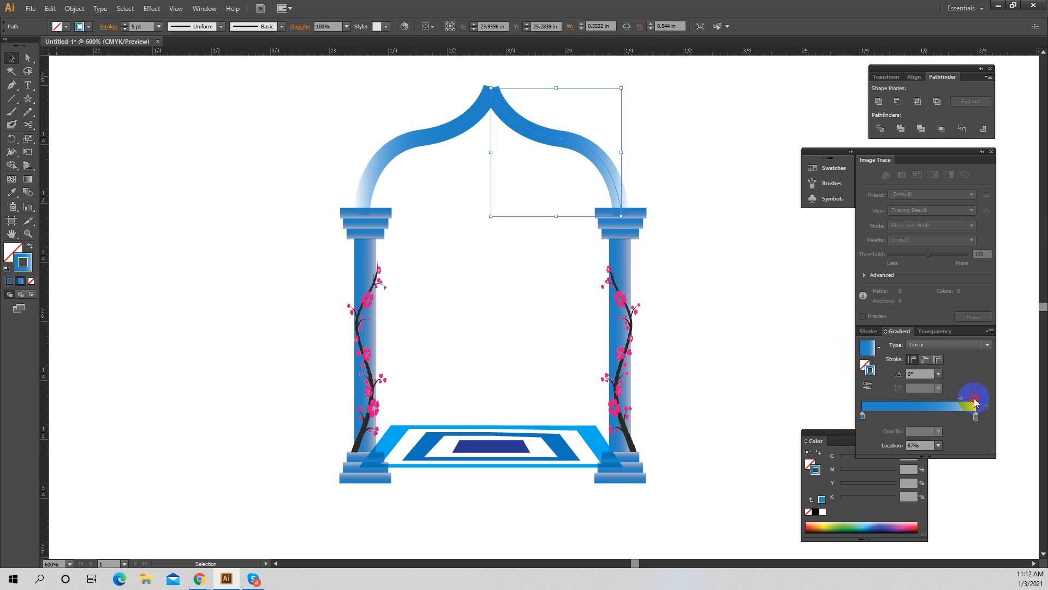
{"action": "left_click", "coordinate": [384, 104]}
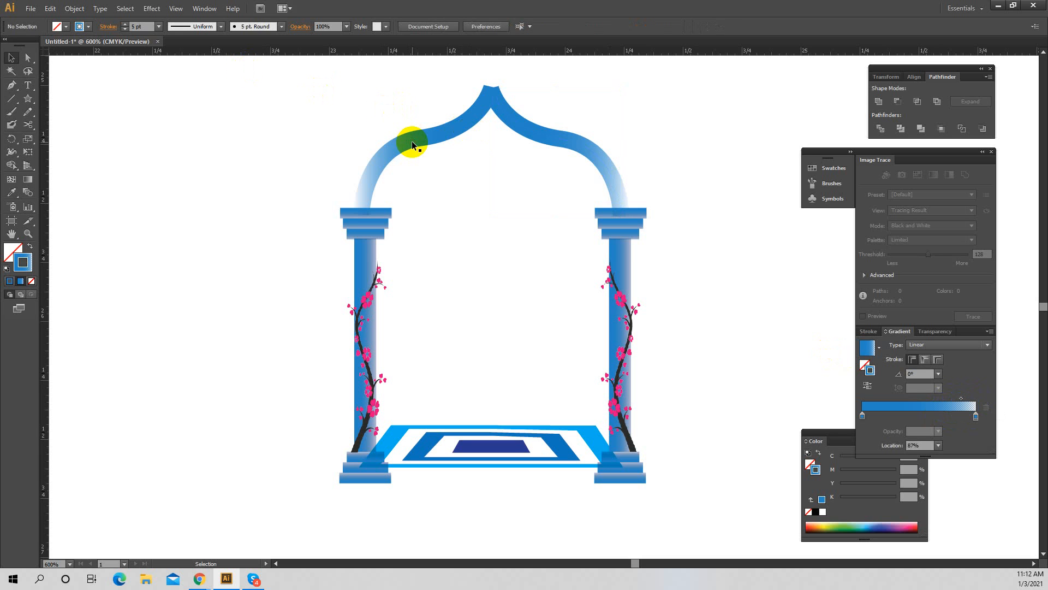
{"action": "left_click", "coordinate": [962, 399]}
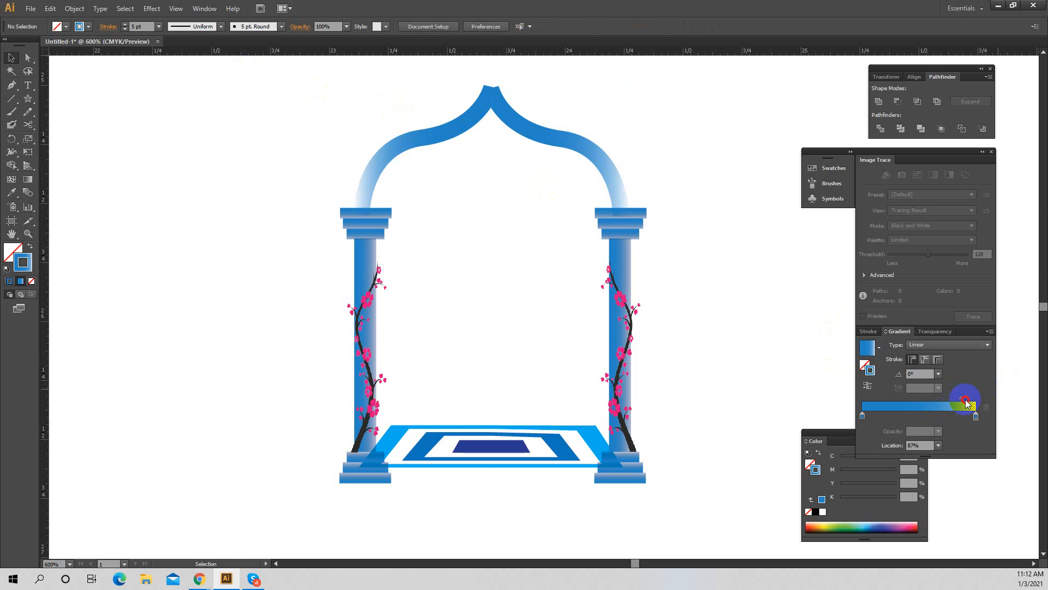
Group the pointed arch, columns, blossom branches and carpet into one object
{"action": "left_click", "coordinate": [659, 262], "text": "ctrl+alt"}
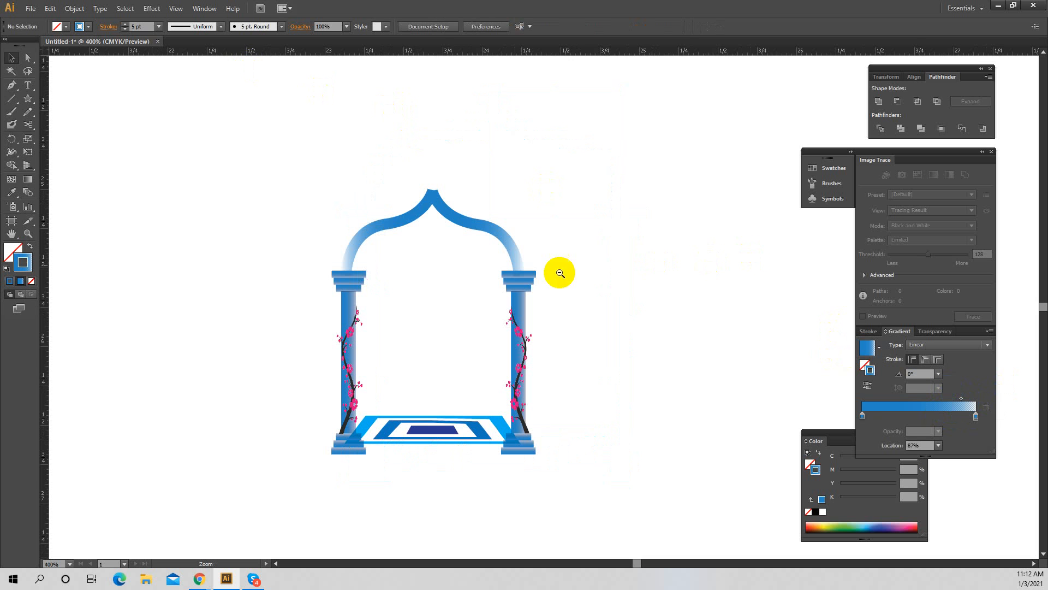
{"action": "left_click_drag", "start_coordinate": [234, 146], "coordinate": [661, 546]}
{"action": "right_click", "coordinate": [517, 386]}
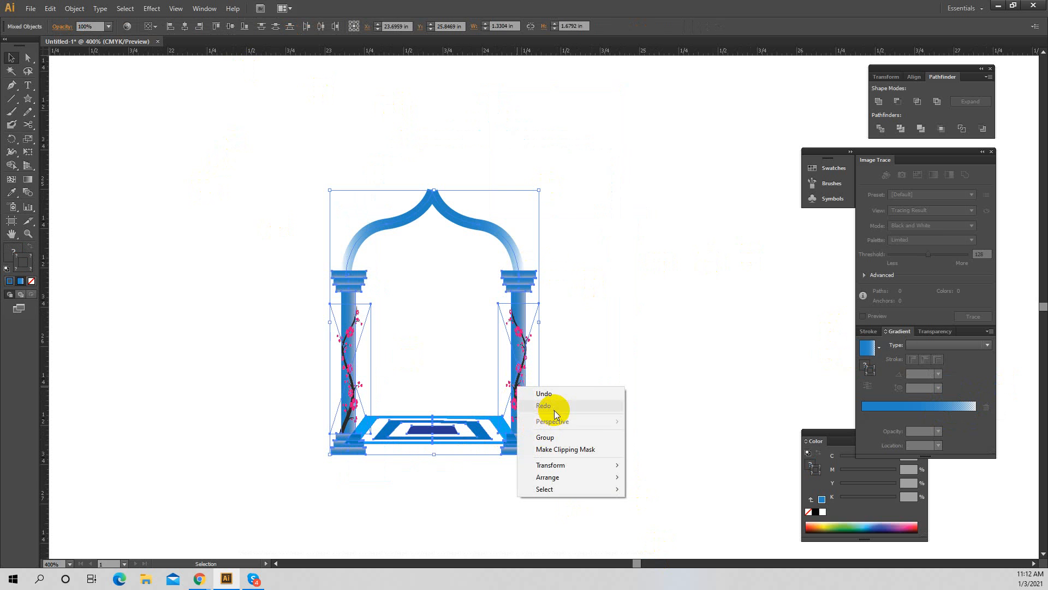
{"action": "left_click", "coordinate": [555, 437]}
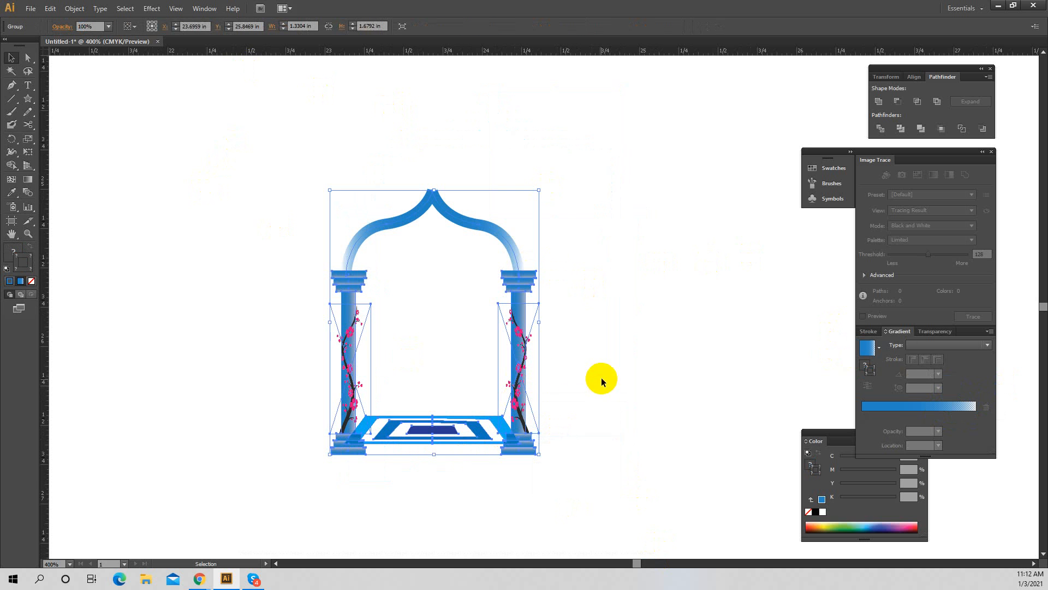
Deselect the grouped arch module and examine its arch, columns, blossom branches and carpet up close
{"action": "left_click", "coordinate": [601, 379]}
{"action": "left_click", "coordinate": [518, 359], "text": "ctrl"}
{"action": "left_click_drag", "start_coordinate": [479, 282], "coordinate": [497, 331]}
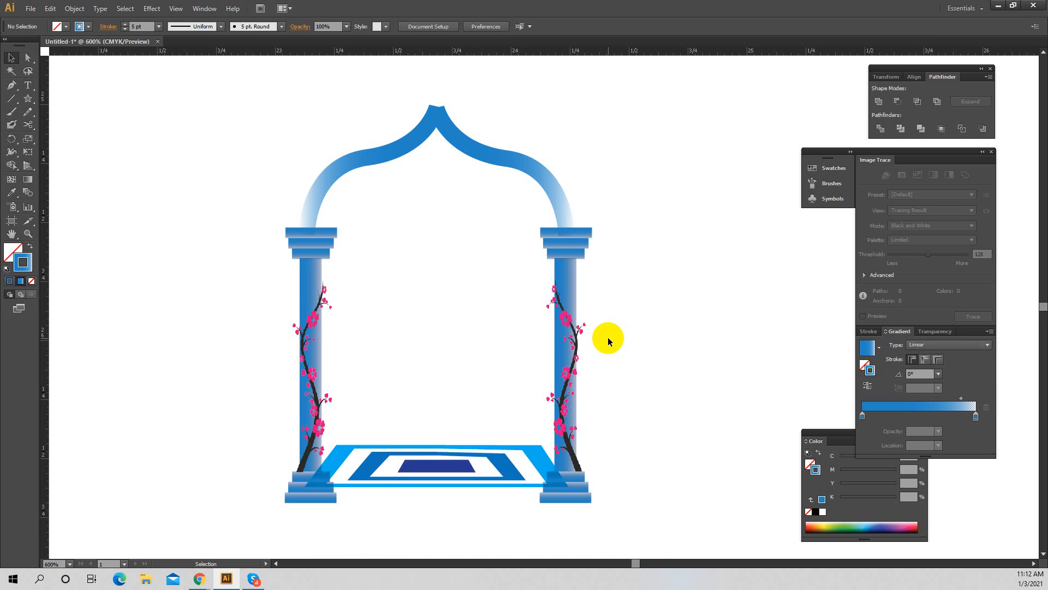
{"action": "left_click", "coordinate": [672, 239], "text": "ctrl+alt"}
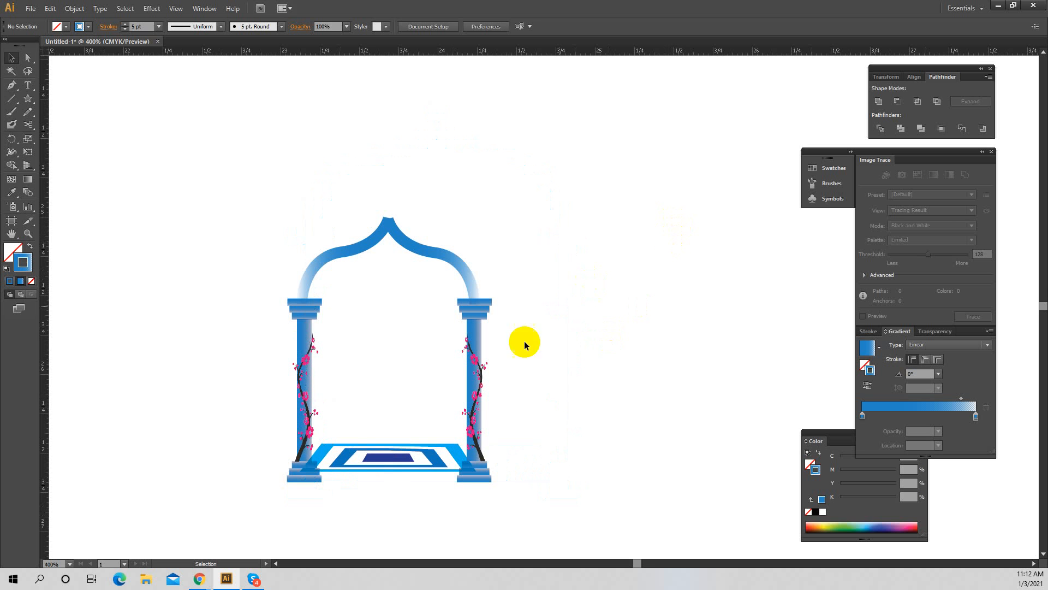
{"action": "key", "text": "ctrl+plus"}
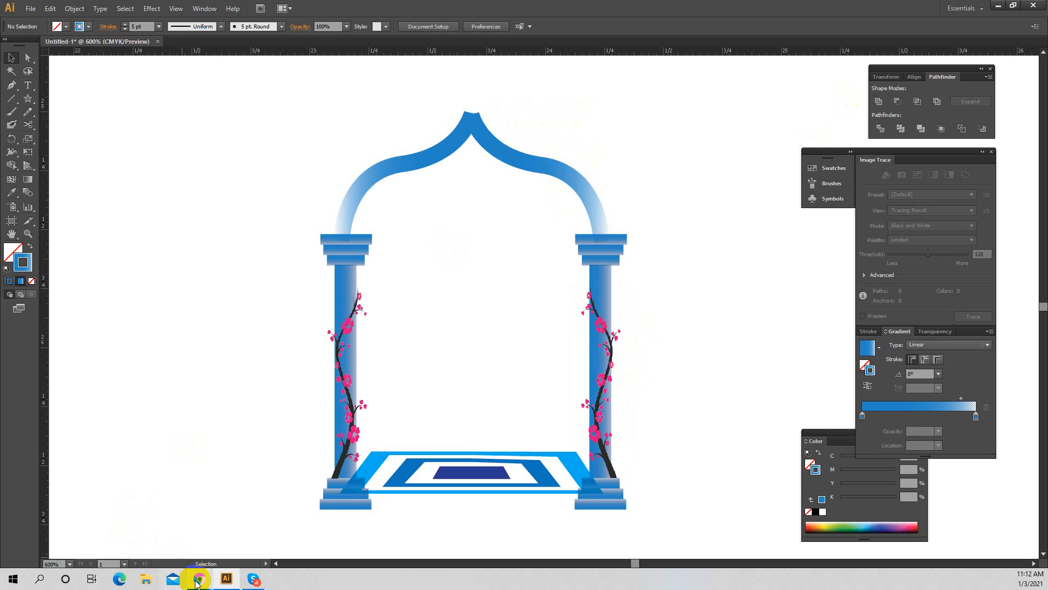
Switch to the Google Images results for "png design" in Chrome and browse further through the ornament and border designs
{"action": "mouse_move", "coordinate": [195, 583]}
{"action": "left_click", "coordinate": [192, 500]}
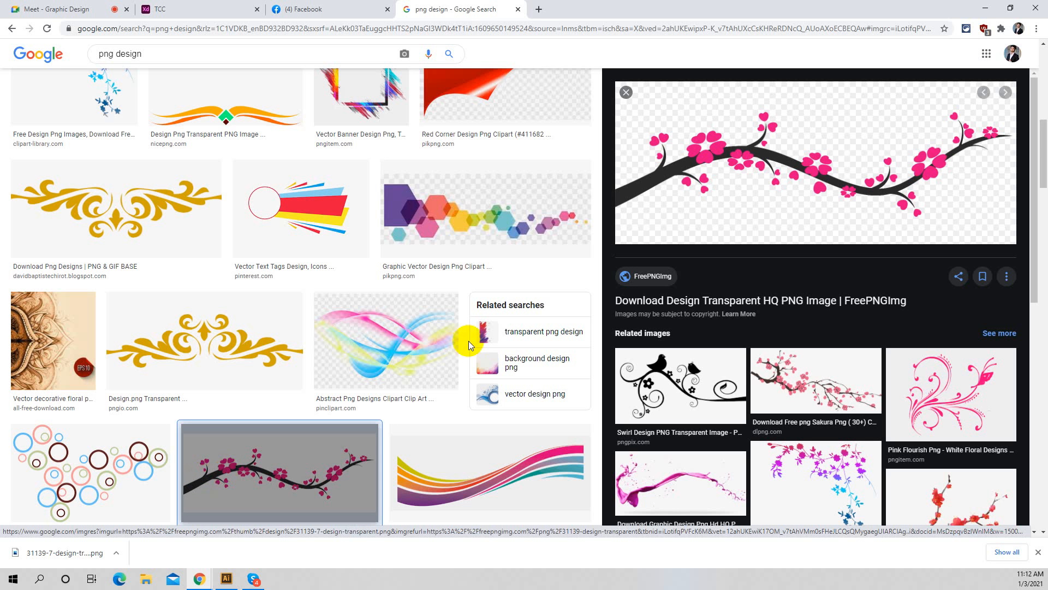
{"action": "scroll", "coordinate": [343, 405], "scroll_direction": "down", "scroll_amount": 10}
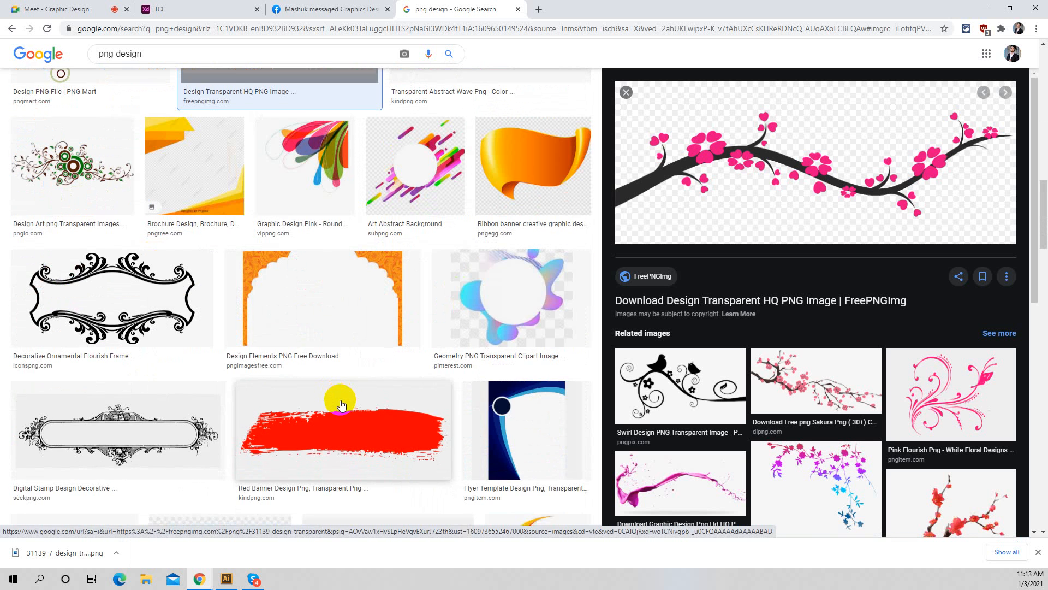
{"action": "scroll", "coordinate": [360, 407], "scroll_direction": "down", "scroll_amount": 11}
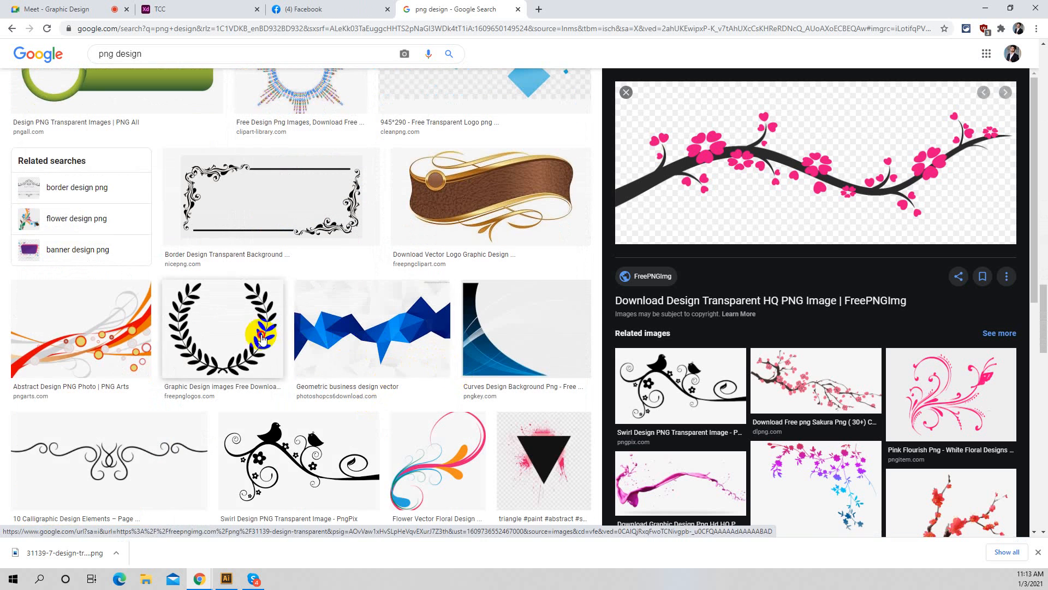
Preview the laurel wreath image, browse further through the PNG design results, and switch back to Illustrator
{"action": "left_click", "coordinate": [224, 327]}
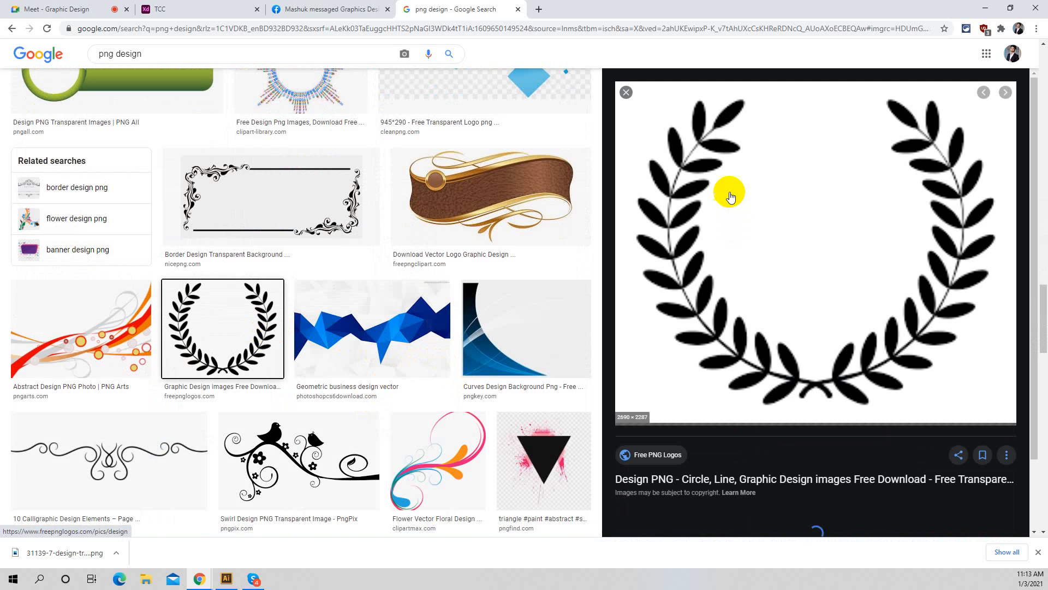
{"action": "left_click", "coordinate": [628, 98]}
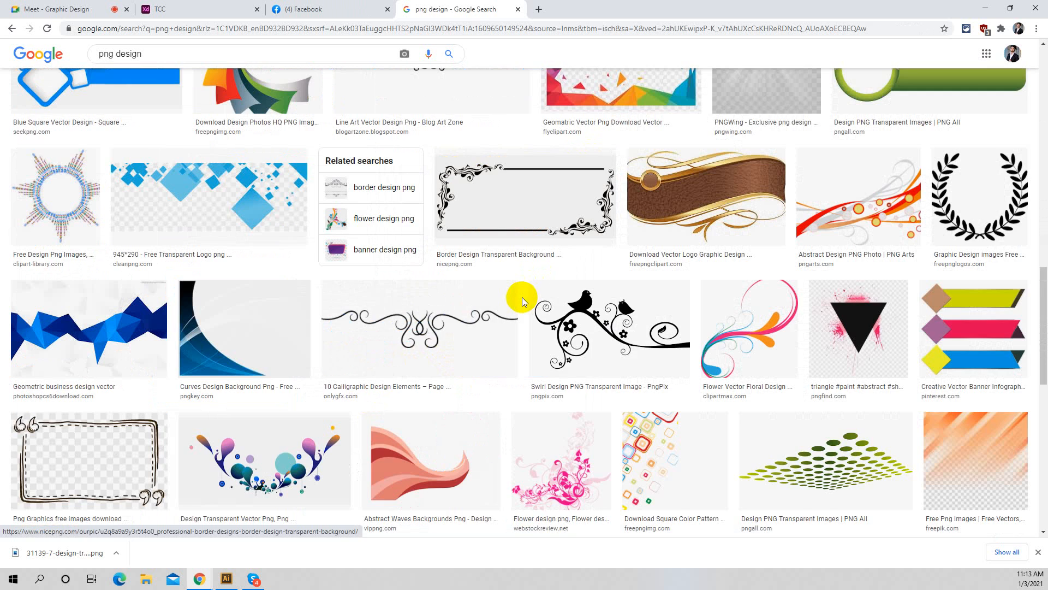
{"action": "scroll", "coordinate": [522, 297], "scroll_direction": "down", "scroll_amount": 2}
{"action": "scroll", "coordinate": [478, 314], "scroll_direction": "down", "scroll_amount": 8}
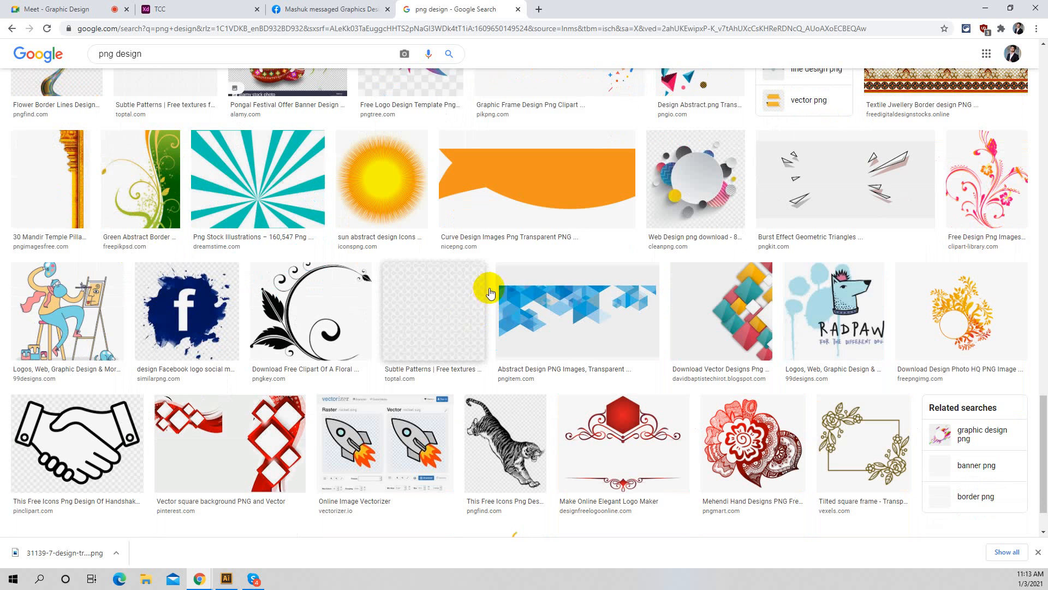
{"action": "left_click", "coordinate": [984, 8]}
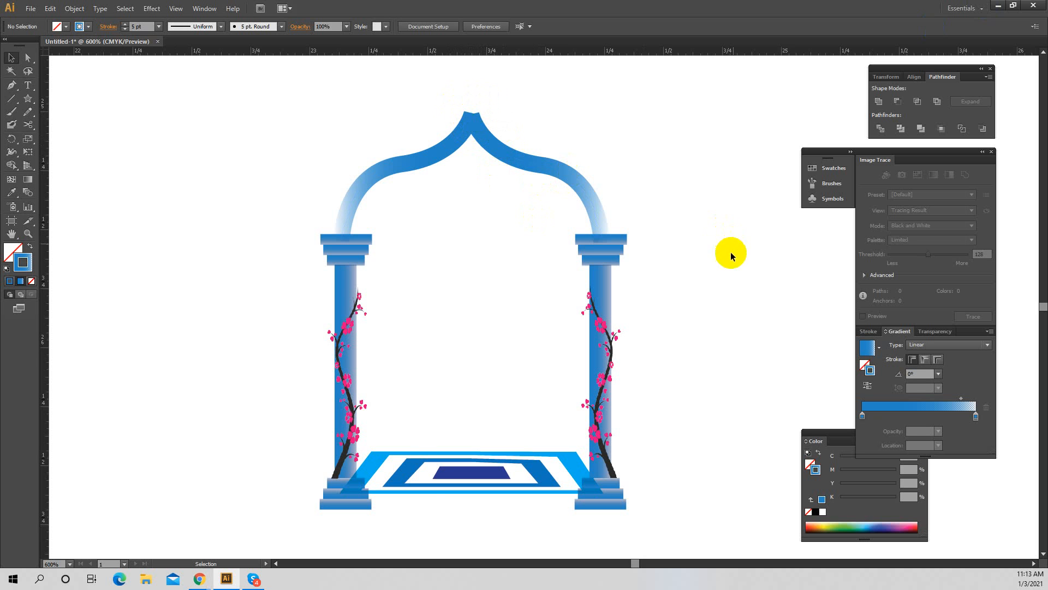
{"action": "left_click", "coordinate": [614, 330]}
{"action": "key", "text": "ctrl+minus"}
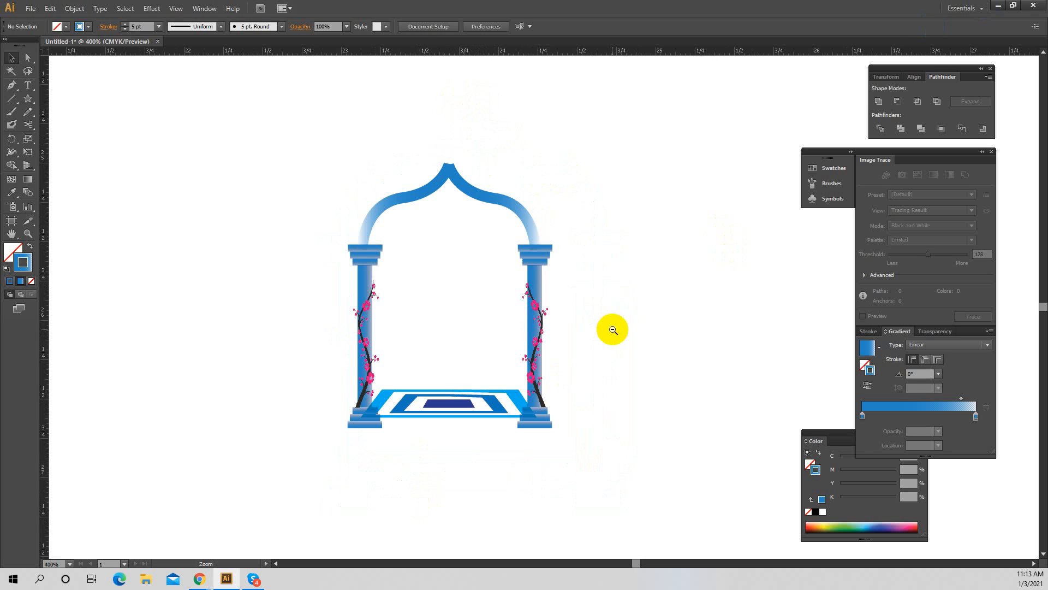
{"action": "left_click_drag", "start_coordinate": [480, 354], "coordinate": [687, 497]}
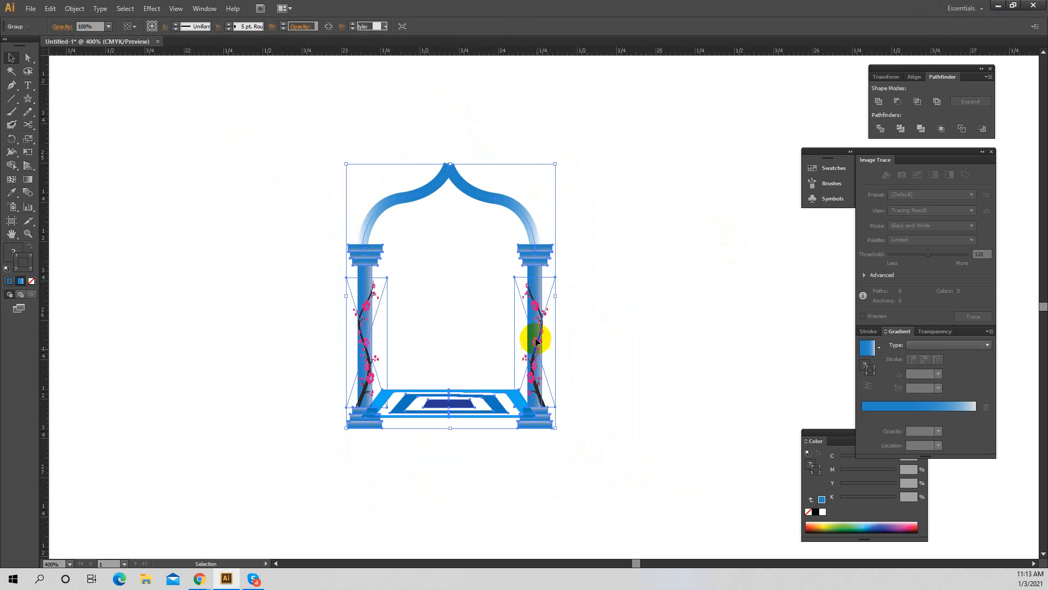
{"action": "right_click", "coordinate": [536, 340]}
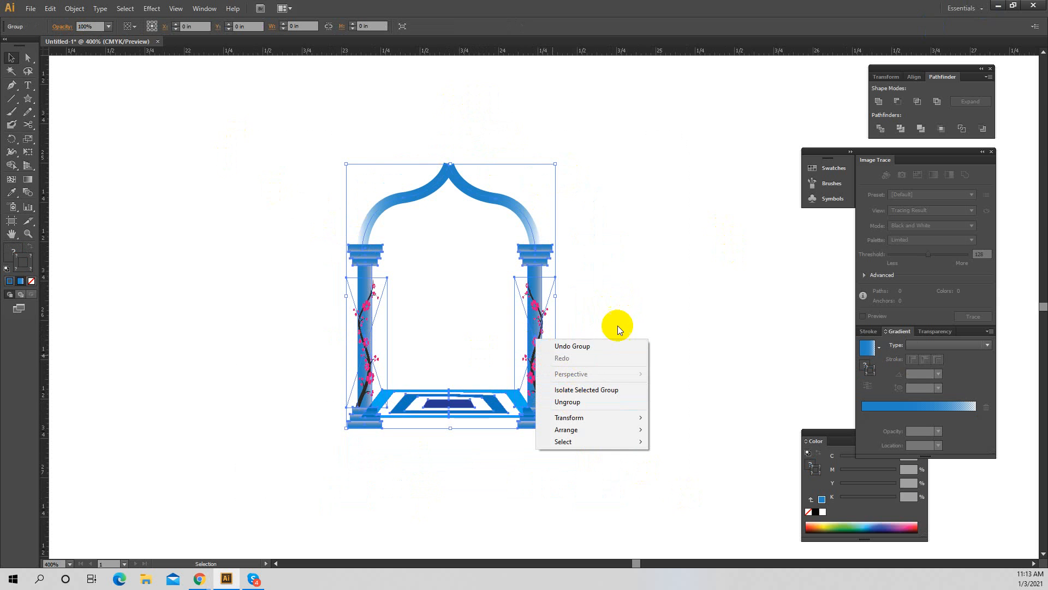
{"action": "left_click", "coordinate": [603, 308]}
{"action": "left_click", "coordinate": [538, 237]}
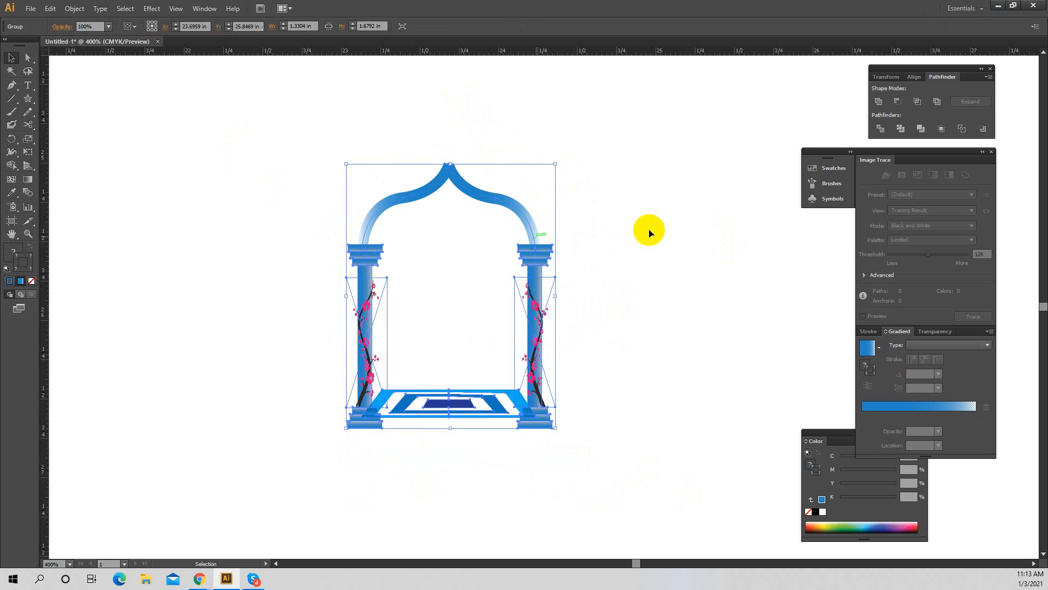
{"action": "left_click", "coordinate": [632, 392]}
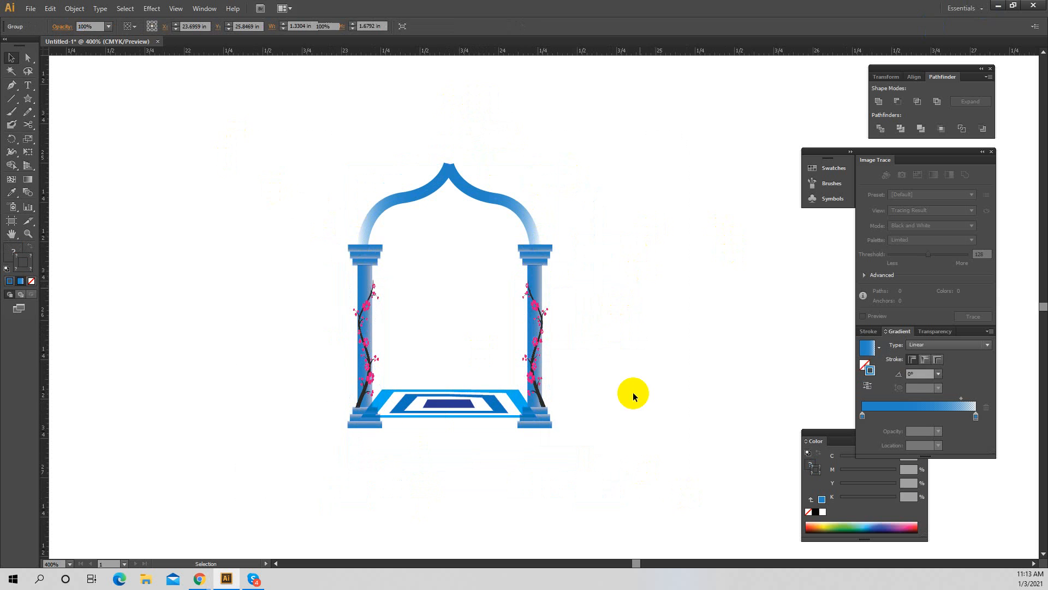
Scale an enlarged copy of the whole arch group about its centre and repeat the transformation for several larger arches
{"action": "left_click", "coordinate": [485, 206]}
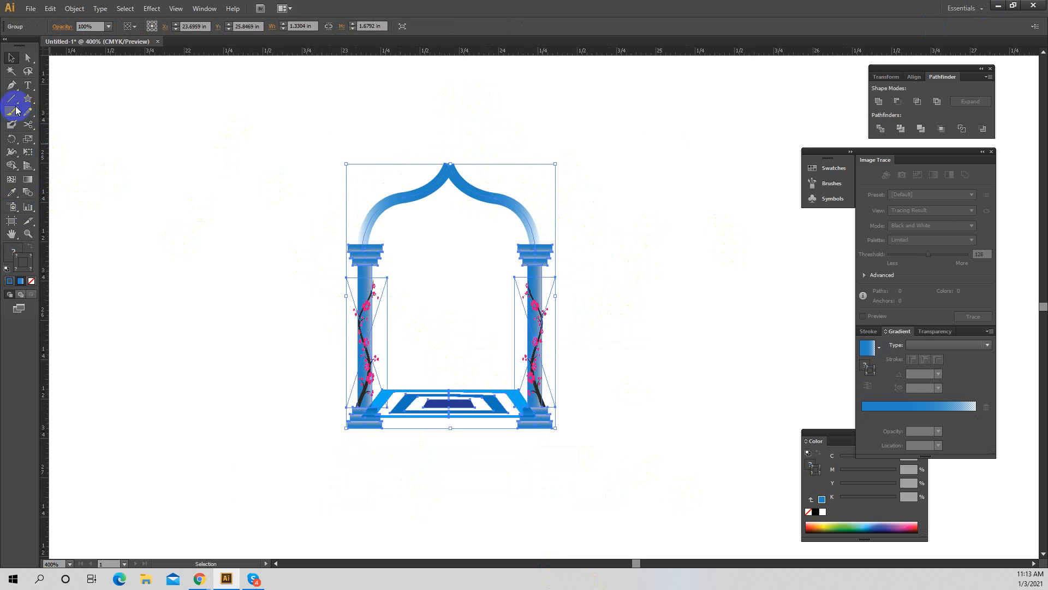
{"action": "left_click", "coordinate": [13, 141]}
{"action": "left_click", "coordinate": [30, 112]}
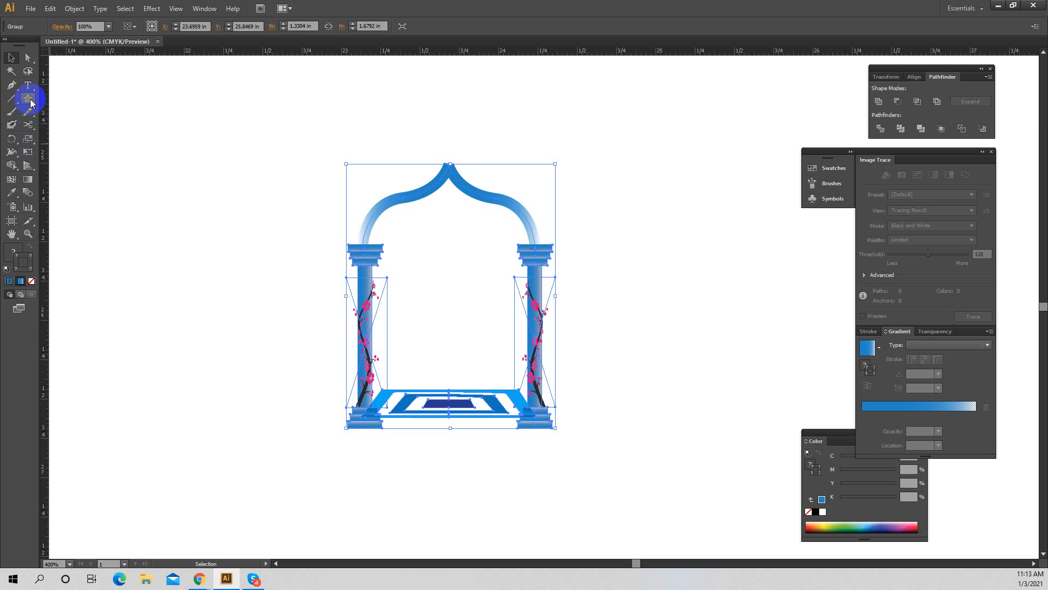
{"action": "left_click", "coordinate": [28, 141]}
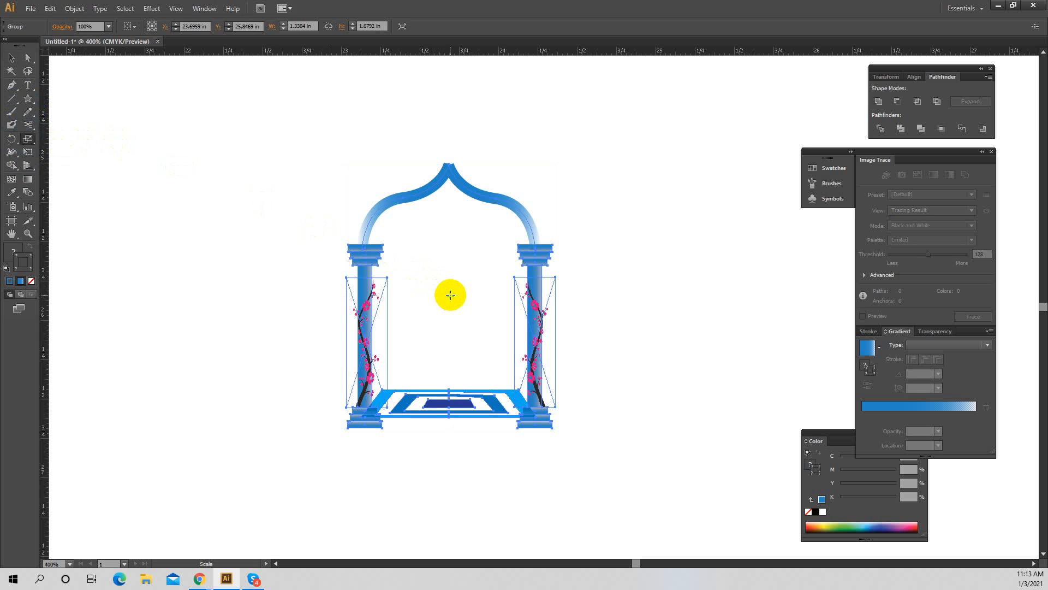
{"action": "left_click_drag", "start_coordinate": [524, 247], "coordinate": [550, 222]}
{"action": "key", "text": "ctrl+d"}
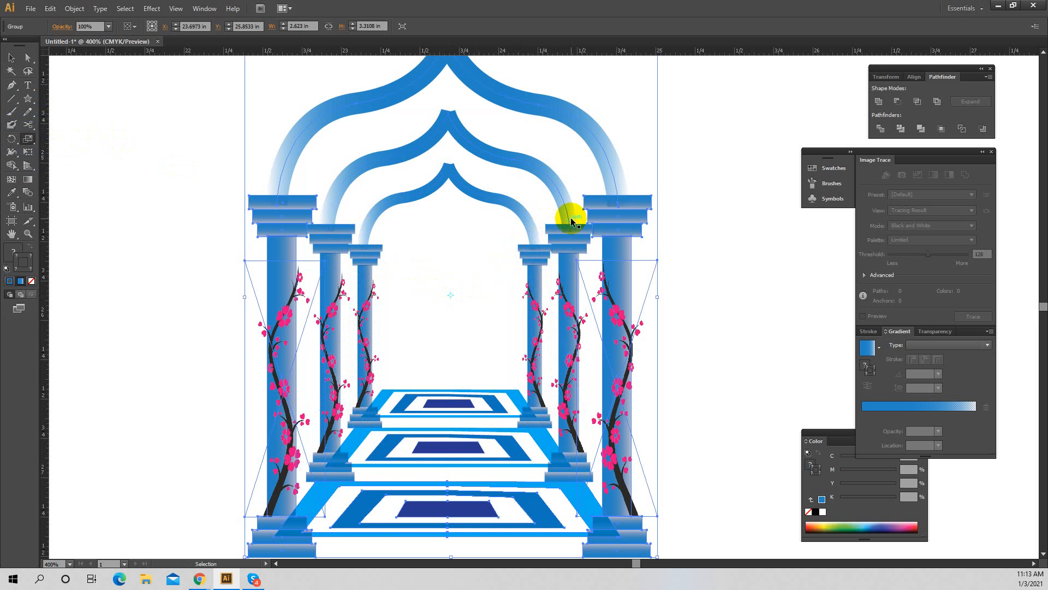
{"action": "key", "text": "ctrl+d"}
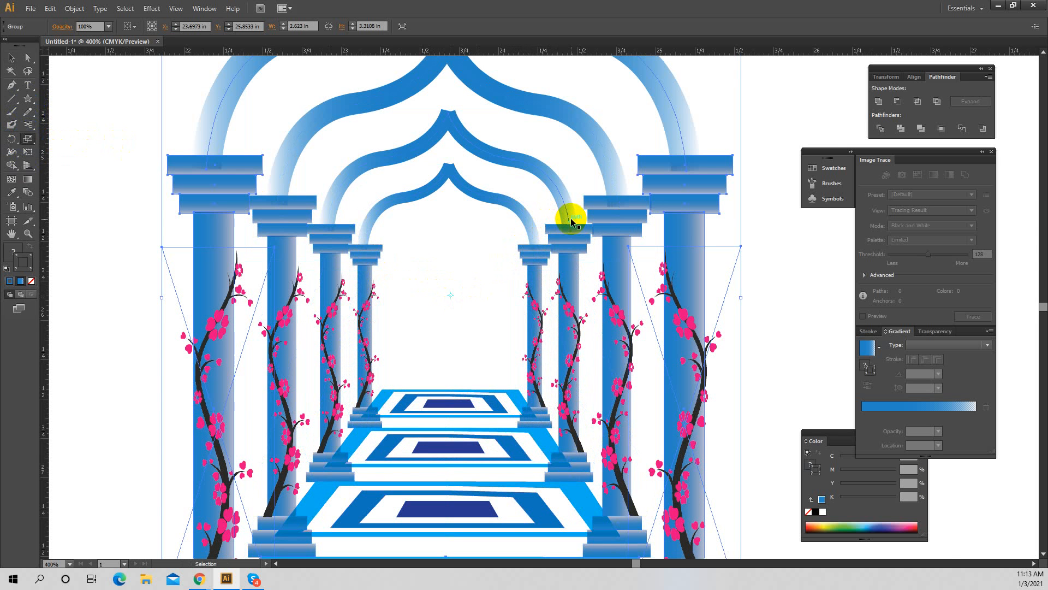
{"action": "key", "text": "ctrl+d"}
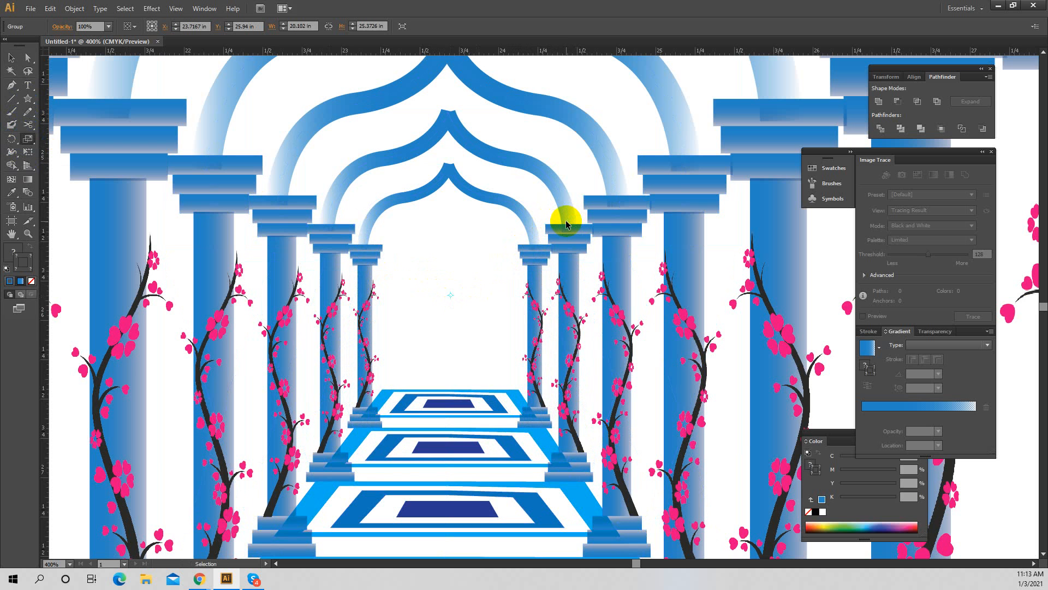
Undo the enlarged arch copies back to the single original arch
{"action": "key", "text": "ctrl+z"}
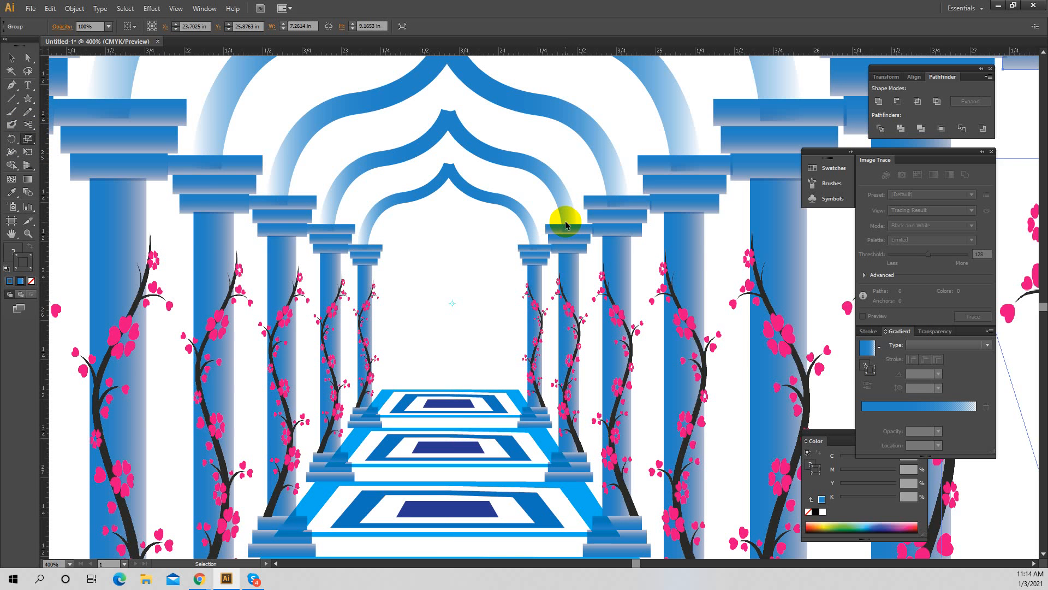
{"action": "key", "text": "ctrl+z"}
{"action": "key", "text": "ctrl+z"}
{"action": "key", "text": "ctrl+z"}
{"action": "key", "text": "ctrl+z"}
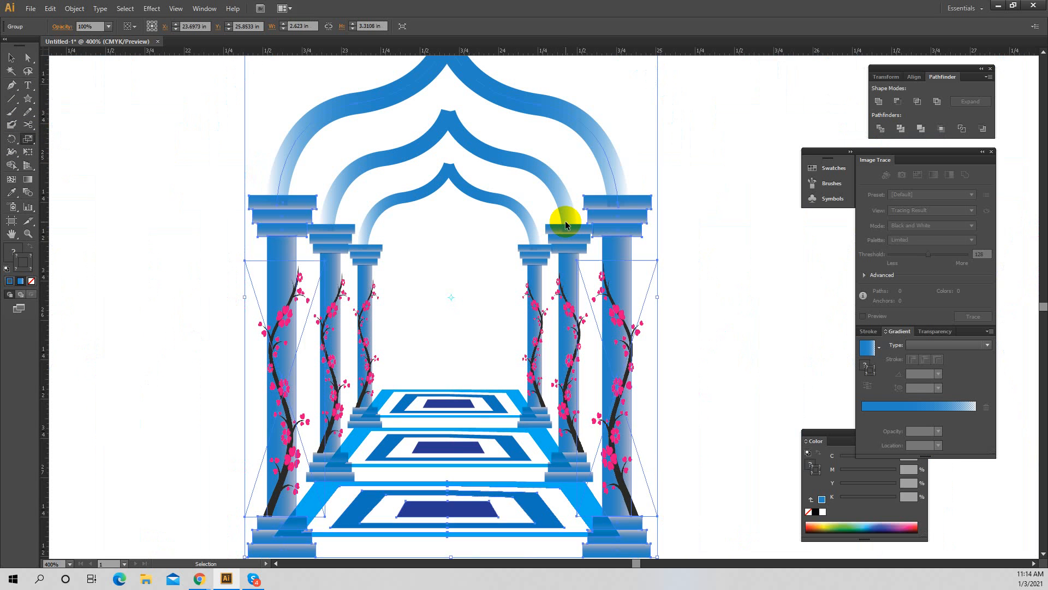
Ungroup the complete arch artwork so the pillars and floor can be selected separately
{"action": "left_click", "coordinate": [467, 471]}
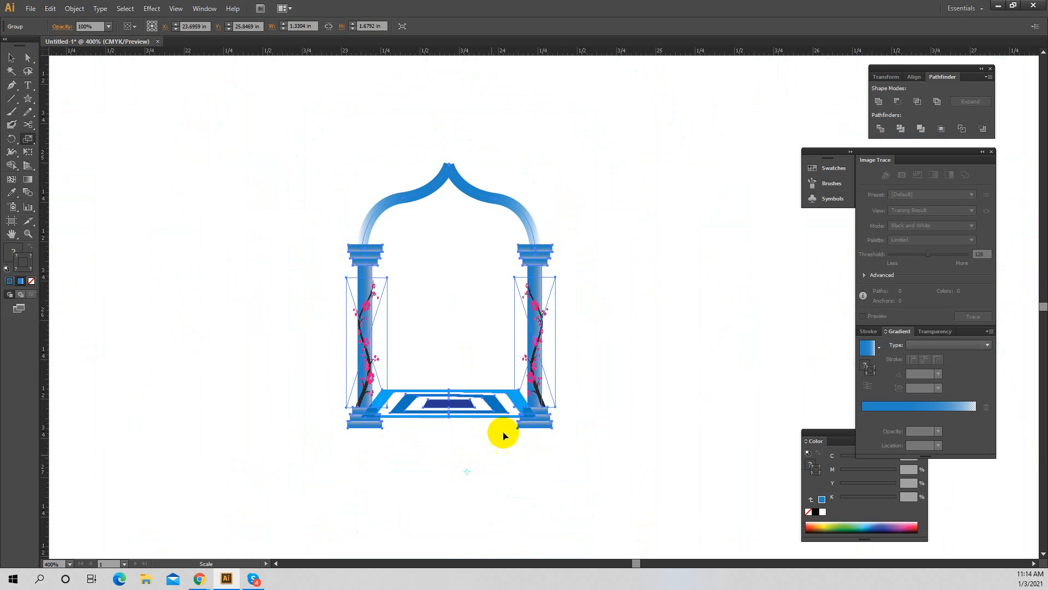
{"action": "left_click", "coordinate": [507, 425], "text": "ctrl"}
{"action": "left_click", "coordinate": [477, 317]}
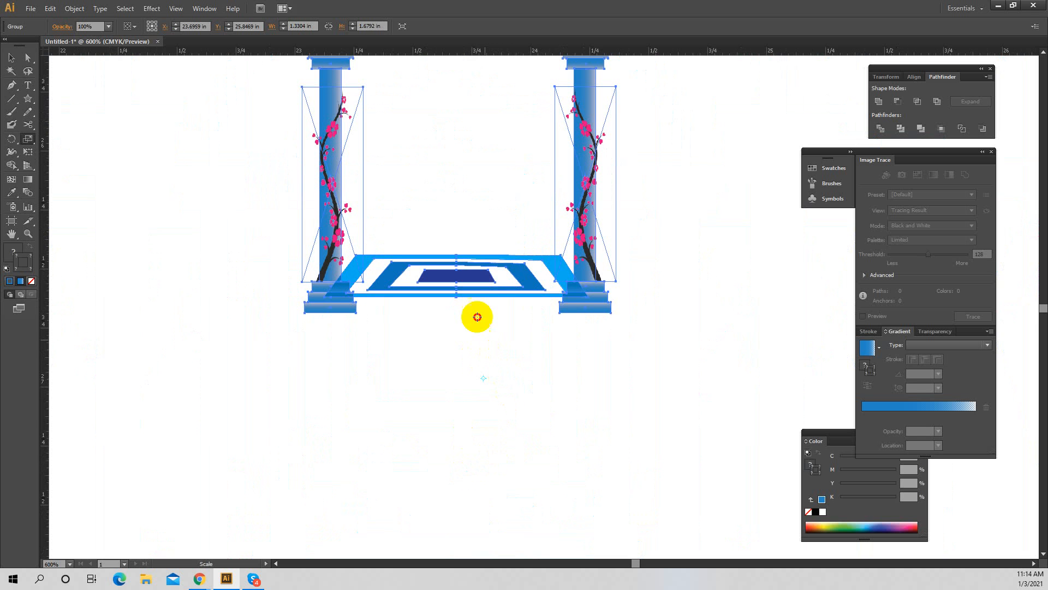
{"action": "left_click", "coordinate": [490, 296], "text": "ctrl"}
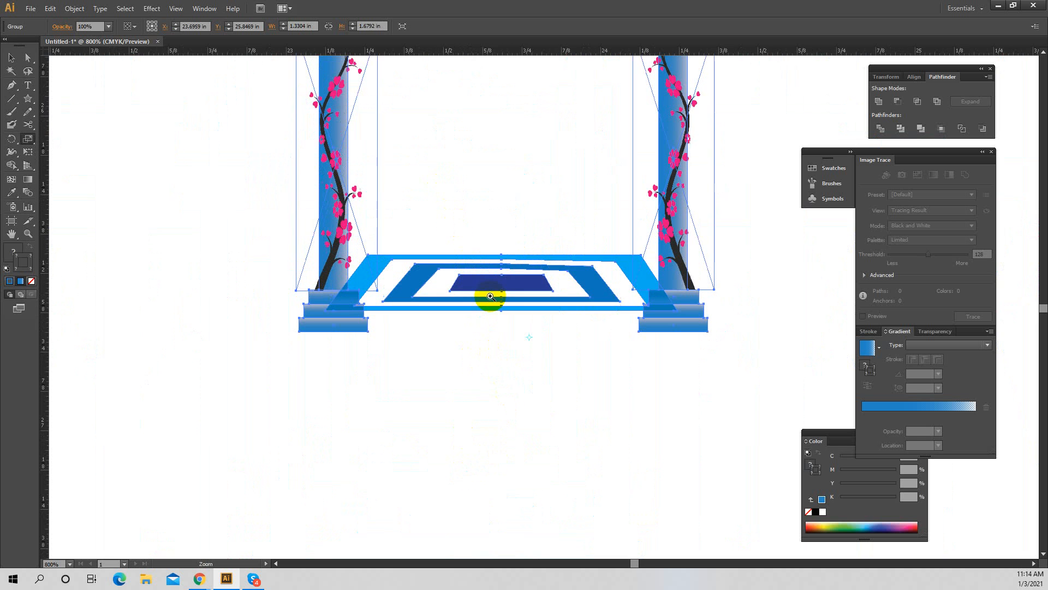
{"action": "left_click", "coordinate": [540, 206]}
{"action": "left_click", "coordinate": [12, 58]}
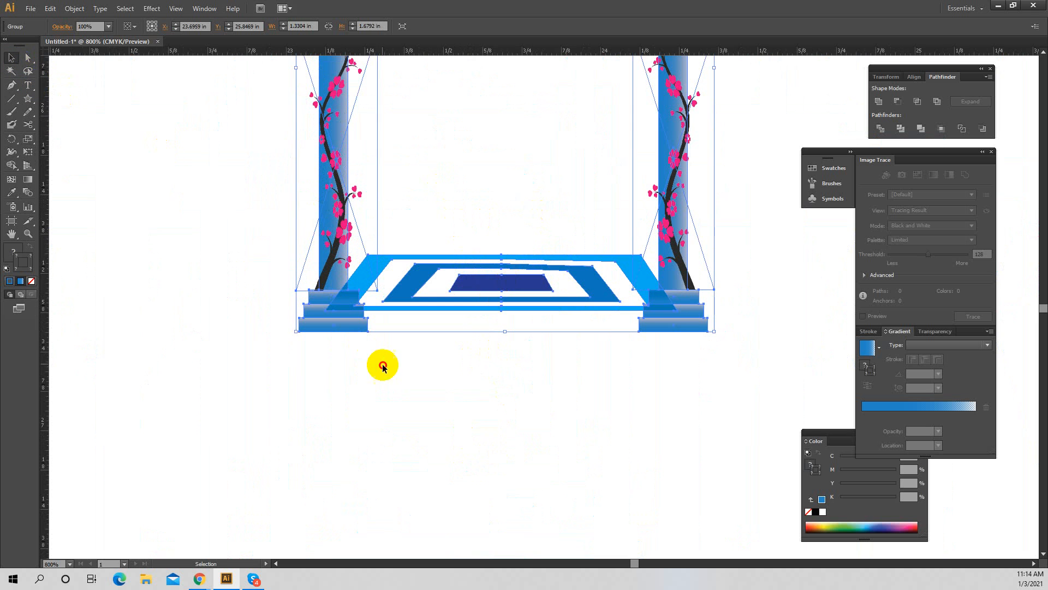
{"action": "left_click", "coordinate": [557, 452]}
{"action": "left_click", "coordinate": [514, 295]}
{"action": "right_click", "coordinate": [513, 295]}
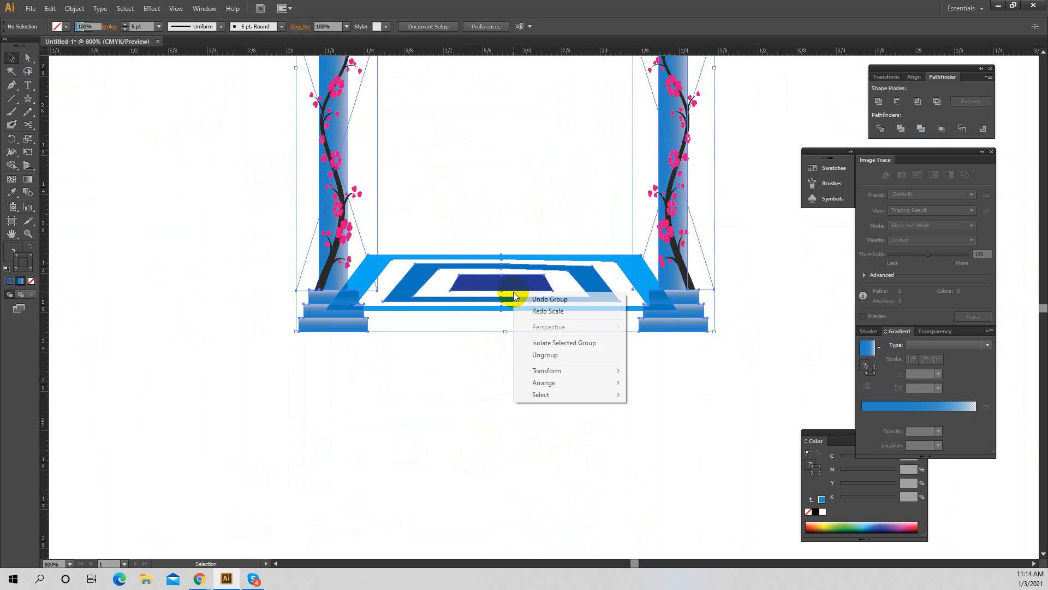
{"action": "left_click", "coordinate": [545, 353]}
Select all the floor pattern shapes between the pillars and send them to the back
{"action": "left_click_drag", "start_coordinate": [574, 411], "coordinate": [498, 288]}
{"action": "right_click", "coordinate": [503, 288]}
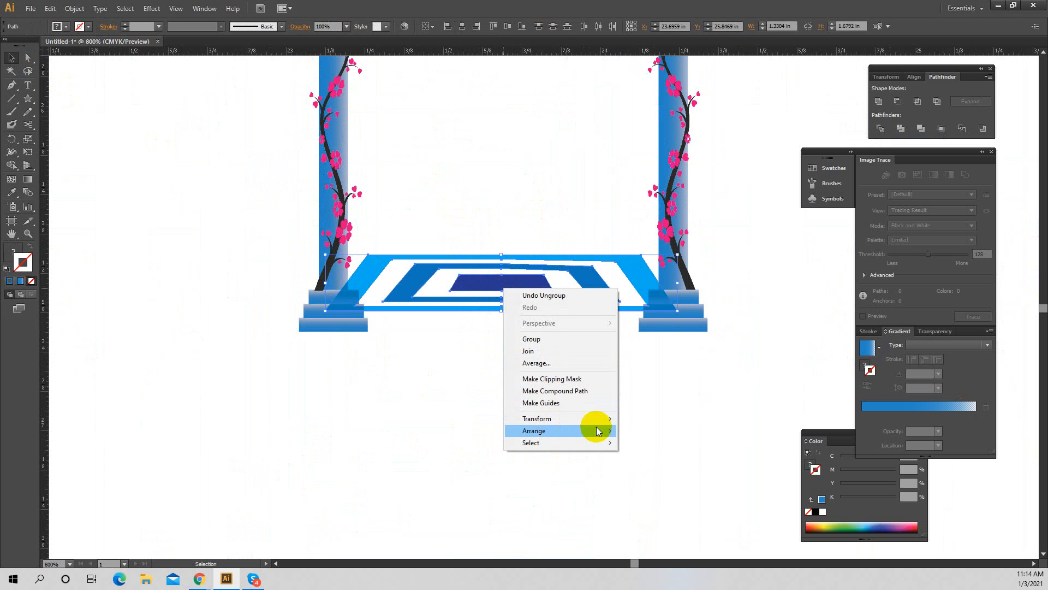
{"action": "mouse_move", "coordinate": [596, 430]}
{"action": "left_click", "coordinate": [667, 466]}
{"action": "left_click", "coordinate": [528, 382]}
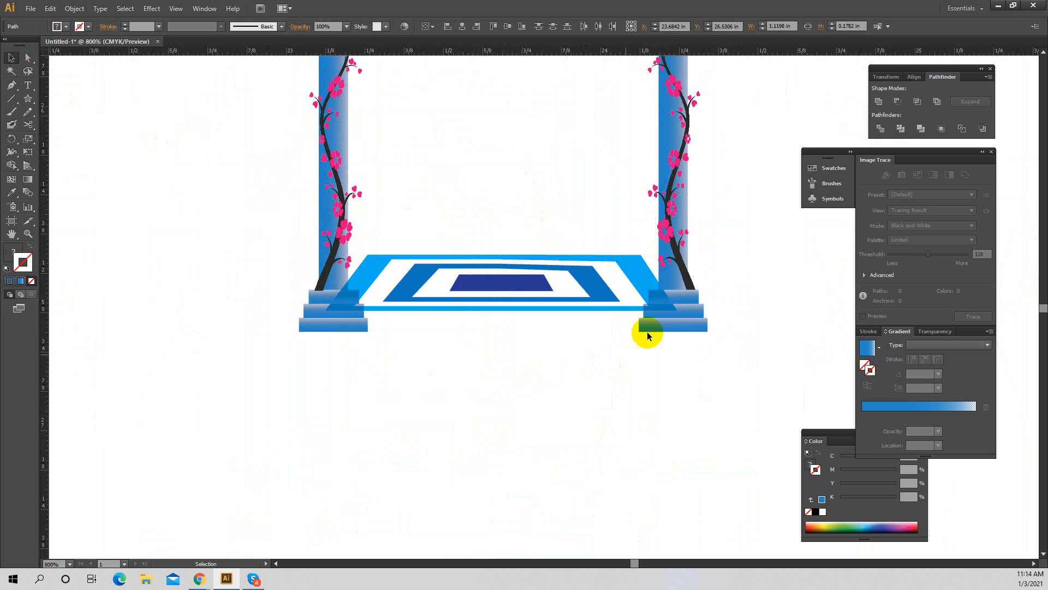
{"action": "left_click", "coordinate": [686, 325]}
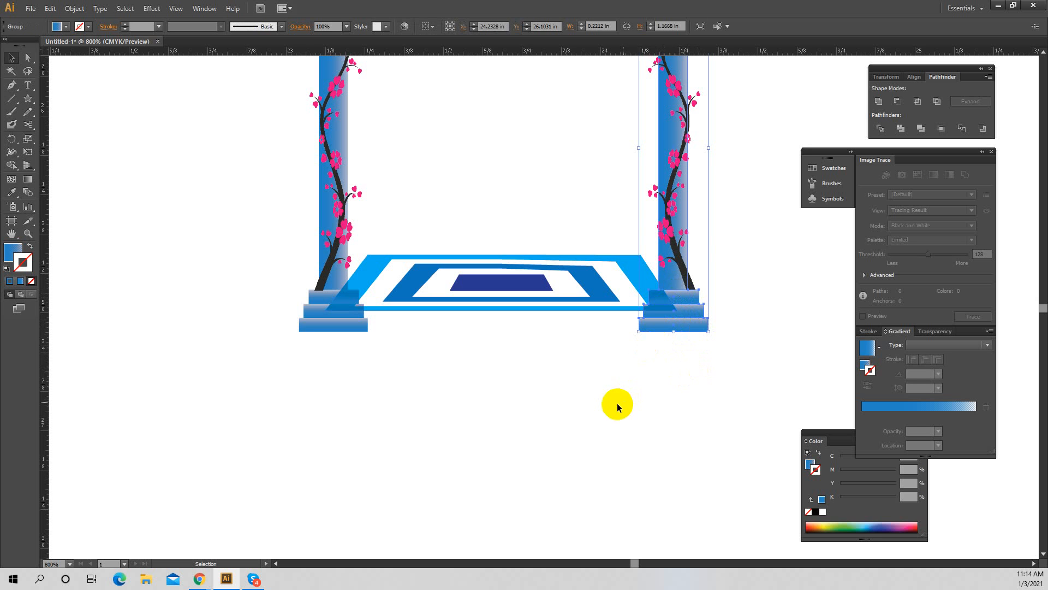
{"action": "left_click", "coordinate": [559, 394]}
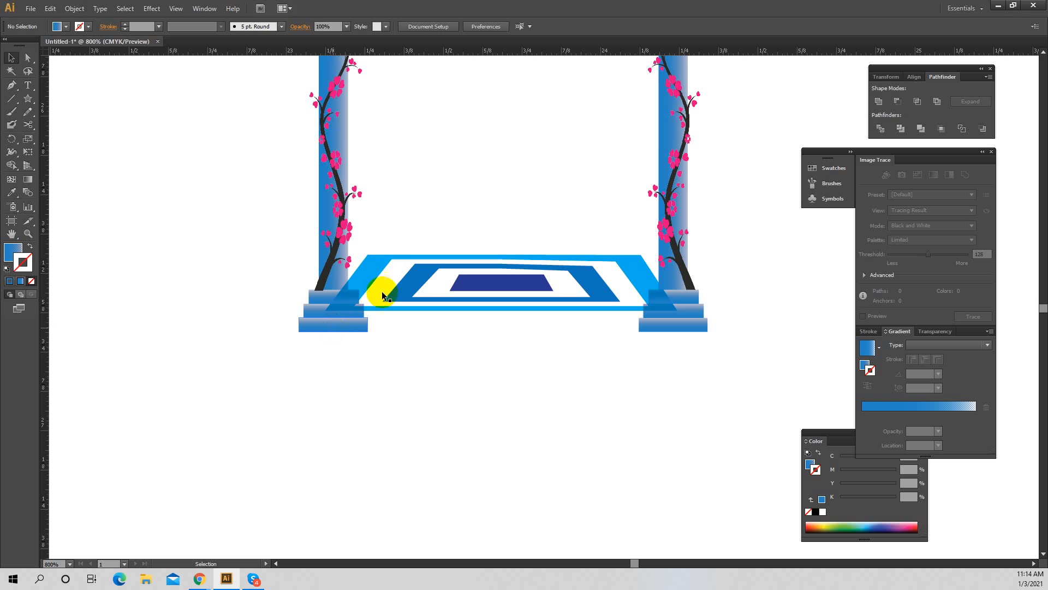
{"action": "left_click", "coordinate": [373, 263]}
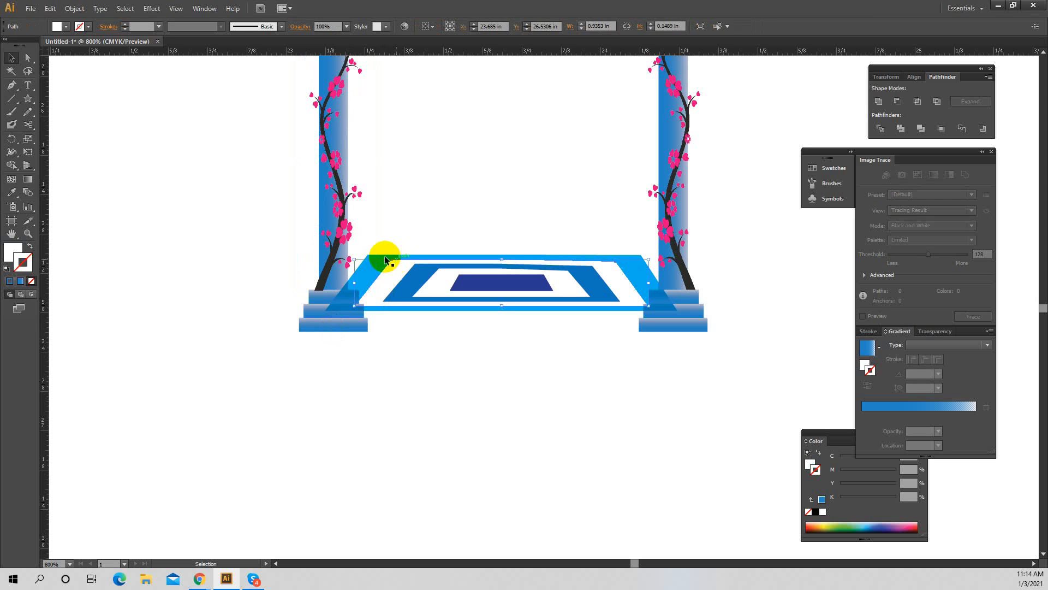
{"action": "left_click", "coordinate": [381, 256]}
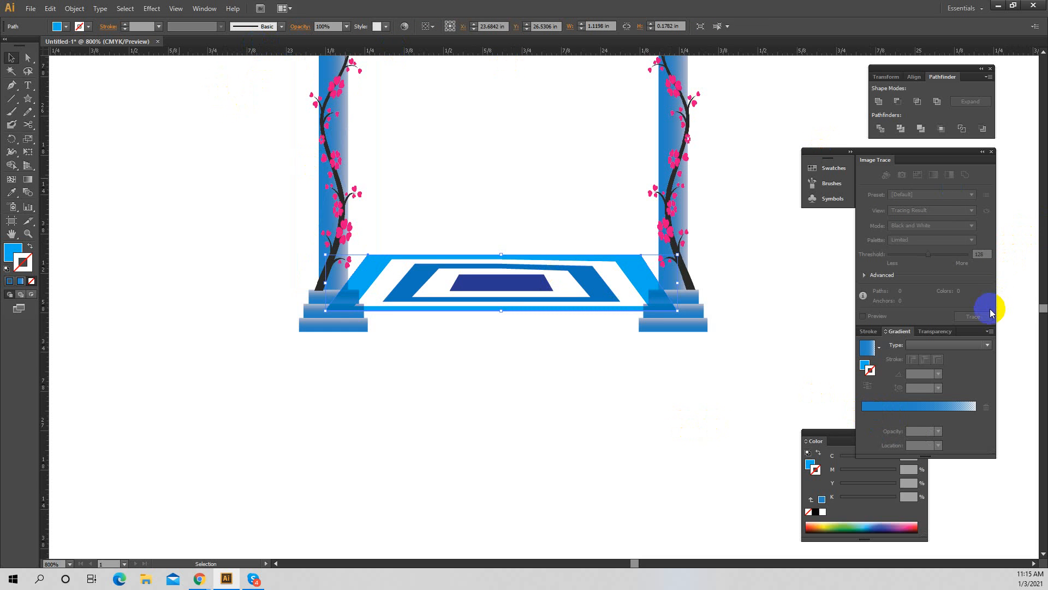
Move the midpoint of the right pillar group's linear fill gradient to 87% and deselect the group
{"action": "left_click", "coordinate": [687, 322]}
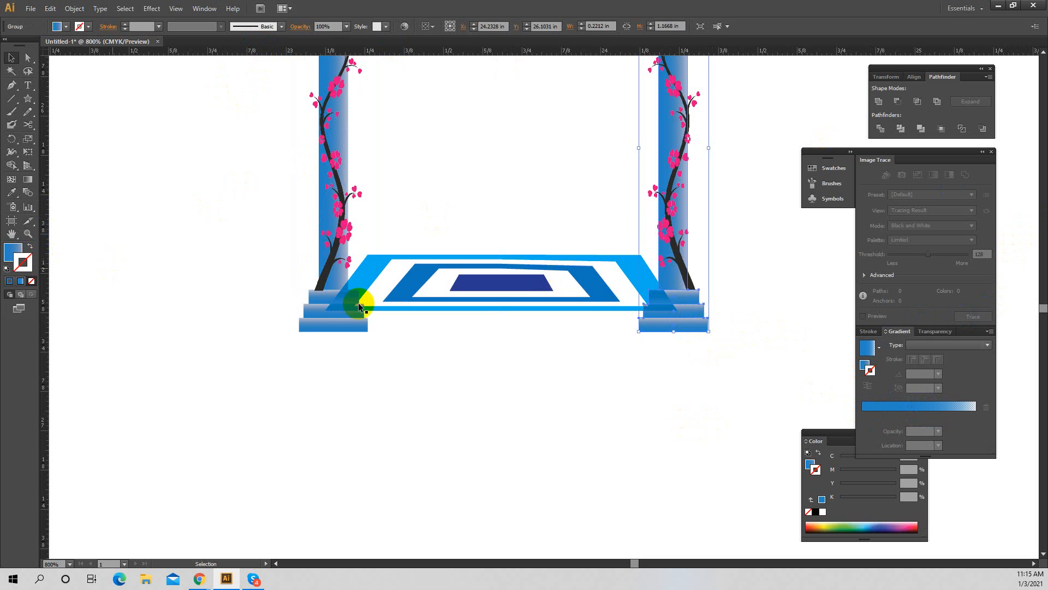
{"action": "left_click", "coordinate": [13, 253]}
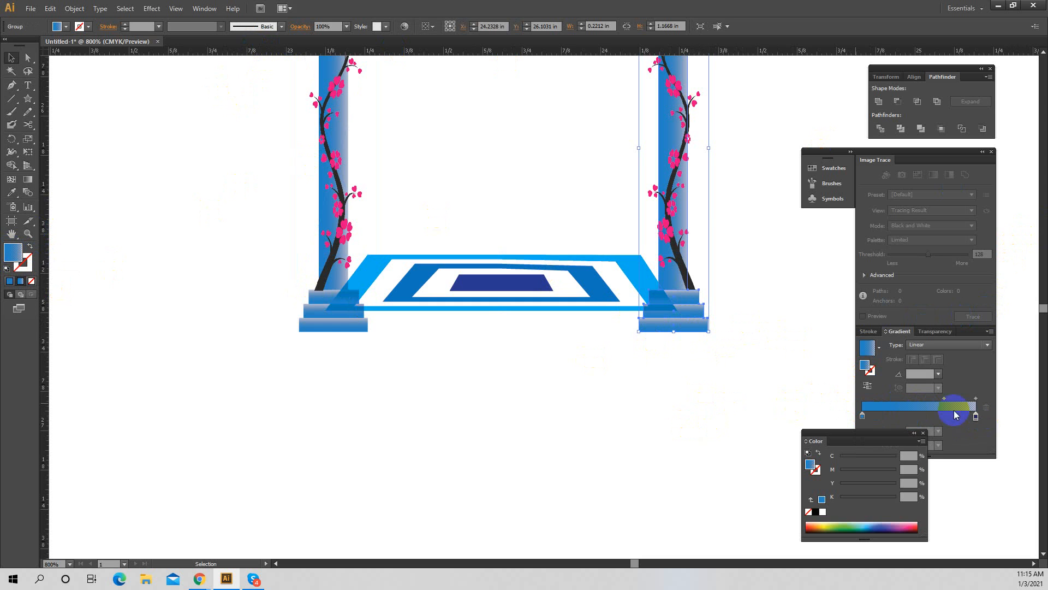
{"action": "left_click_drag", "start_coordinate": [955, 403], "coordinate": [965, 402]}
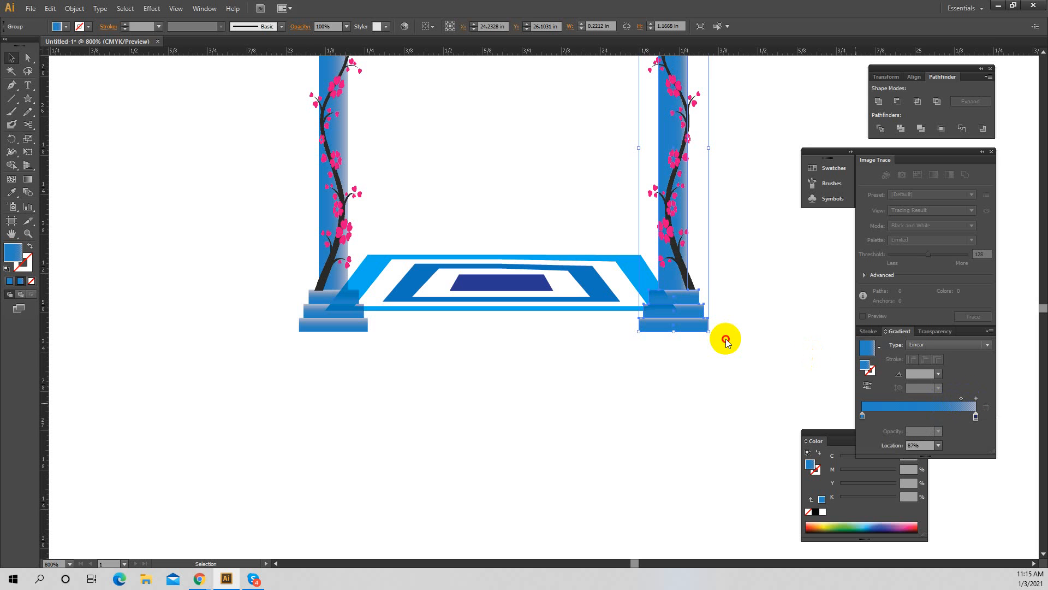
{"action": "left_click", "coordinate": [709, 345]}
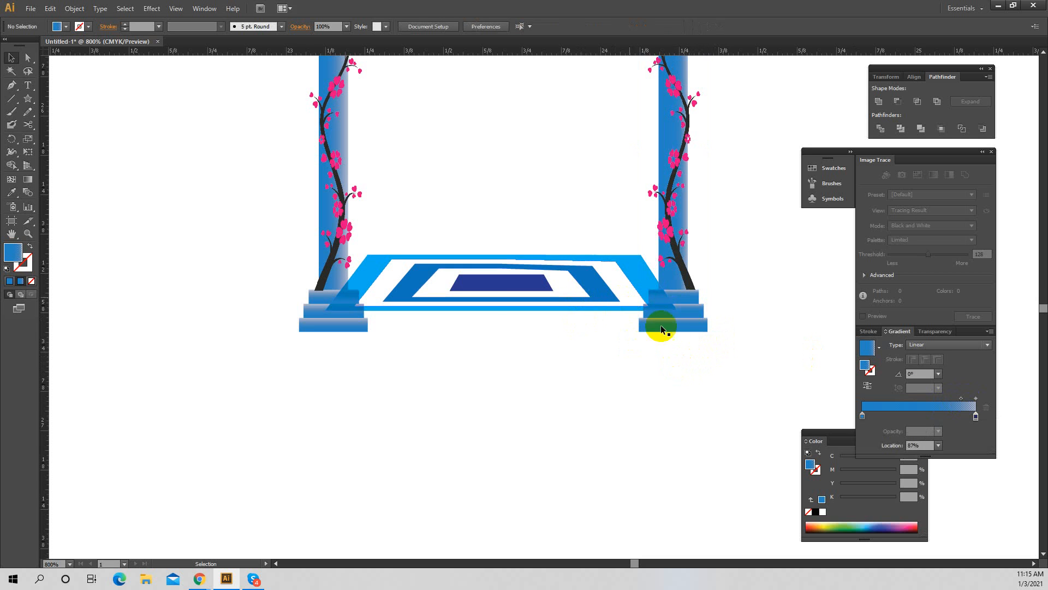
Examine closely where the floor pattern overlaps the stepped base of the right pillar
{"action": "left_click", "coordinate": [690, 331], "text": "ctrl"}
{"action": "left_click_drag", "start_coordinate": [545, 283], "coordinate": [602, 315]}
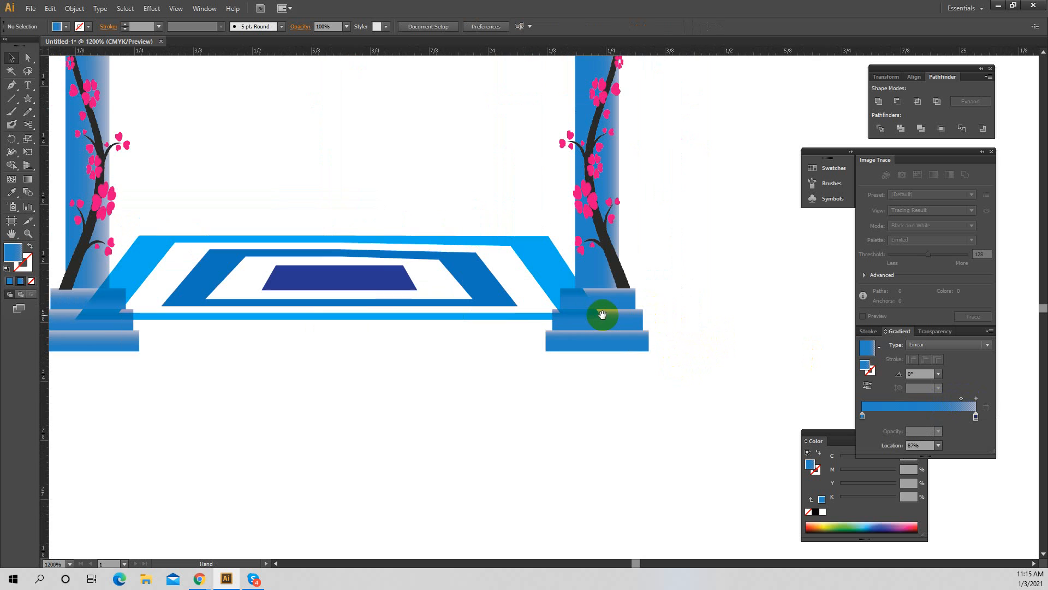
{"action": "left_click", "coordinate": [603, 315], "text": "ctrl"}
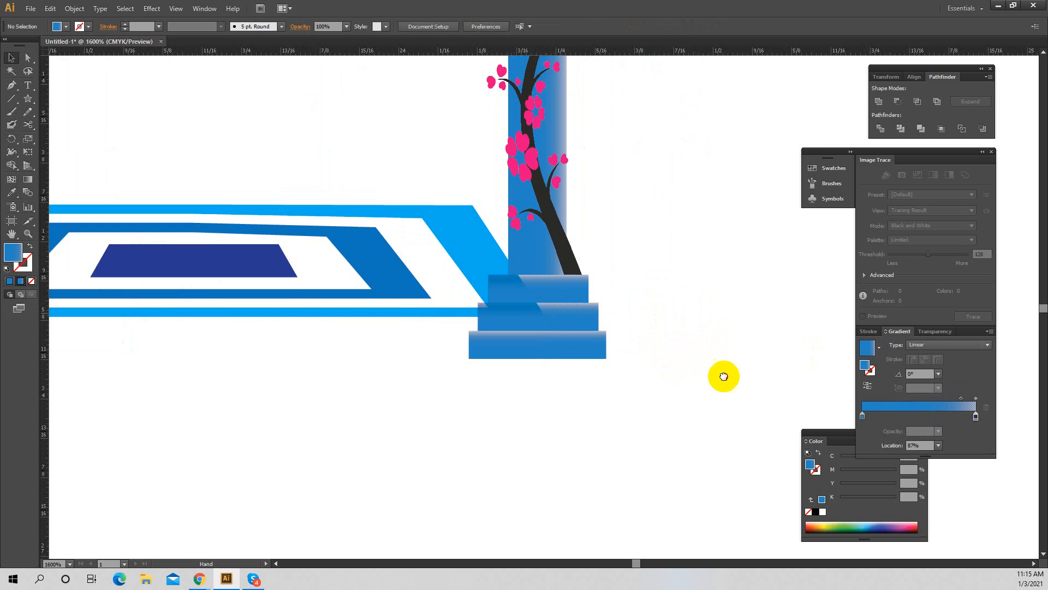
{"action": "left_click", "coordinate": [701, 339]}
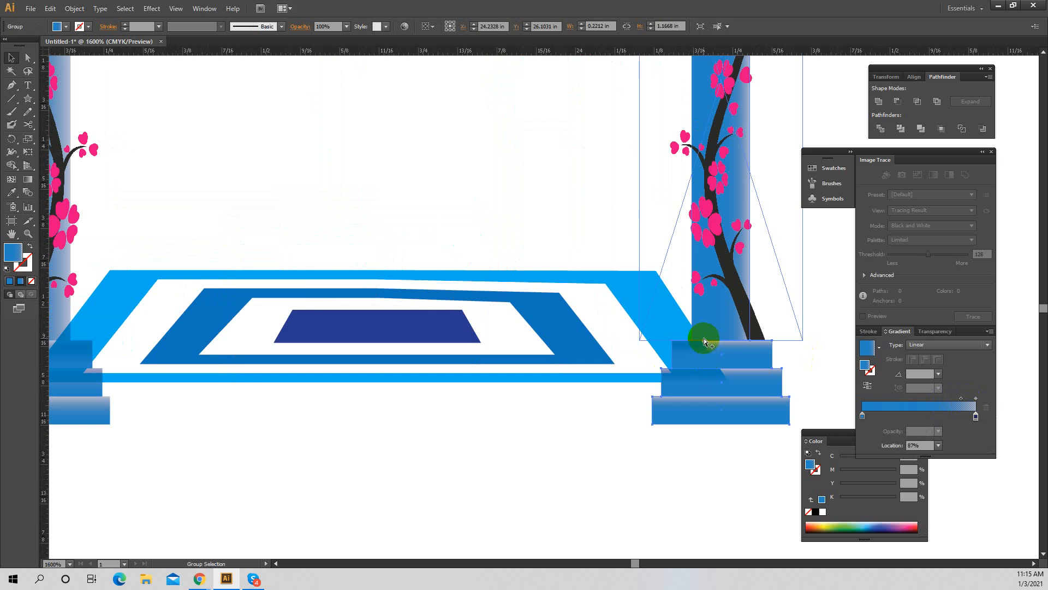
{"action": "left_click", "coordinate": [598, 424]}
{"action": "left_click", "coordinate": [640, 412], "text": "ctrl+alt"}
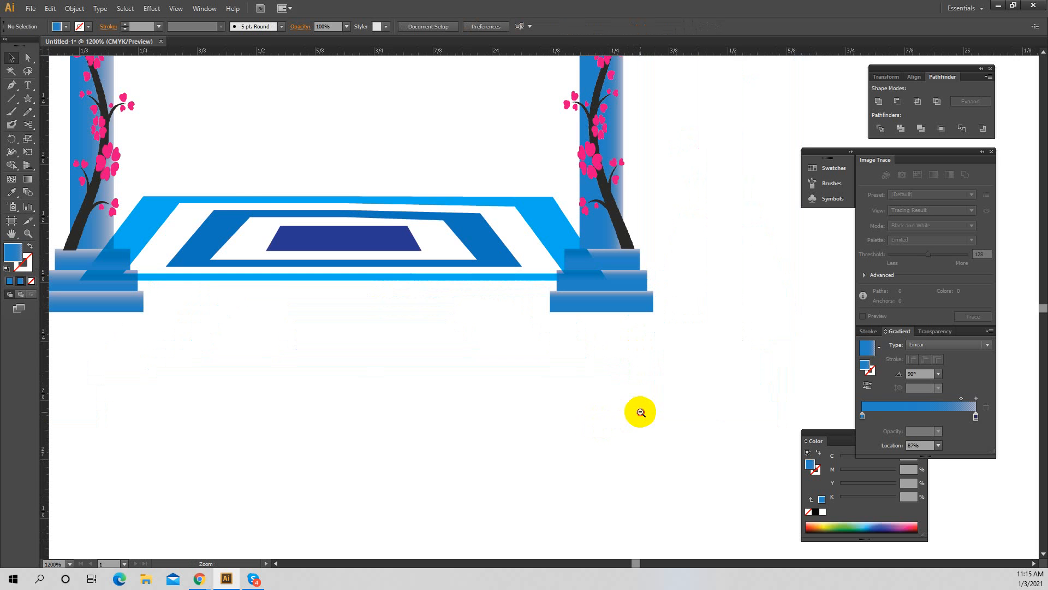
{"action": "left_click", "coordinate": [640, 412], "text": "ctrl+alt"}
{"action": "left_click_drag", "start_coordinate": [540, 297], "coordinate": [548, 360]}
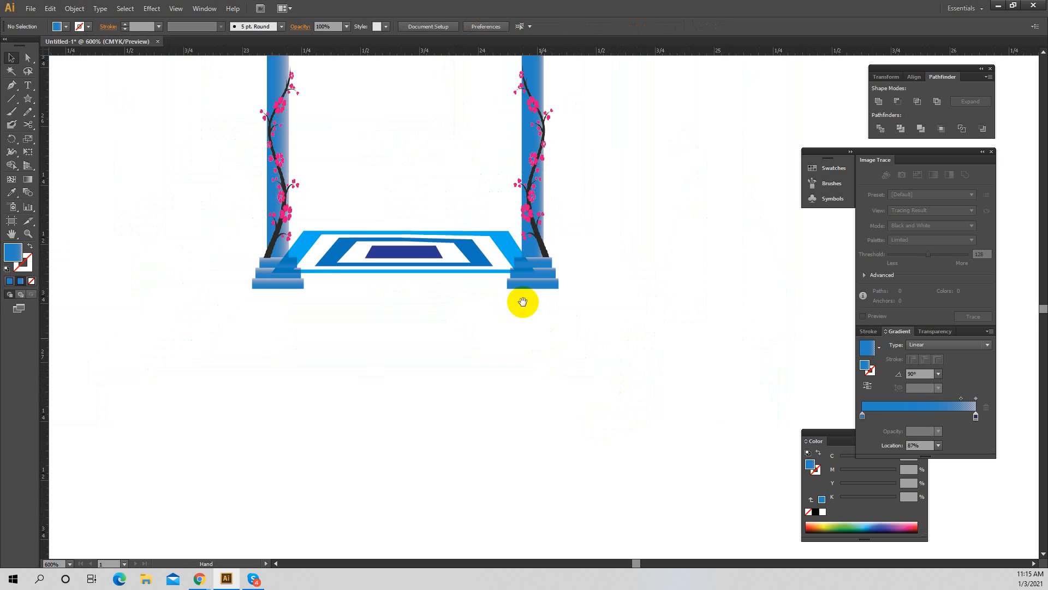
{"action": "left_click_drag", "start_coordinate": [525, 311], "coordinate": [557, 380]}
{"action": "left_click", "coordinate": [546, 340], "text": "ctrl"}
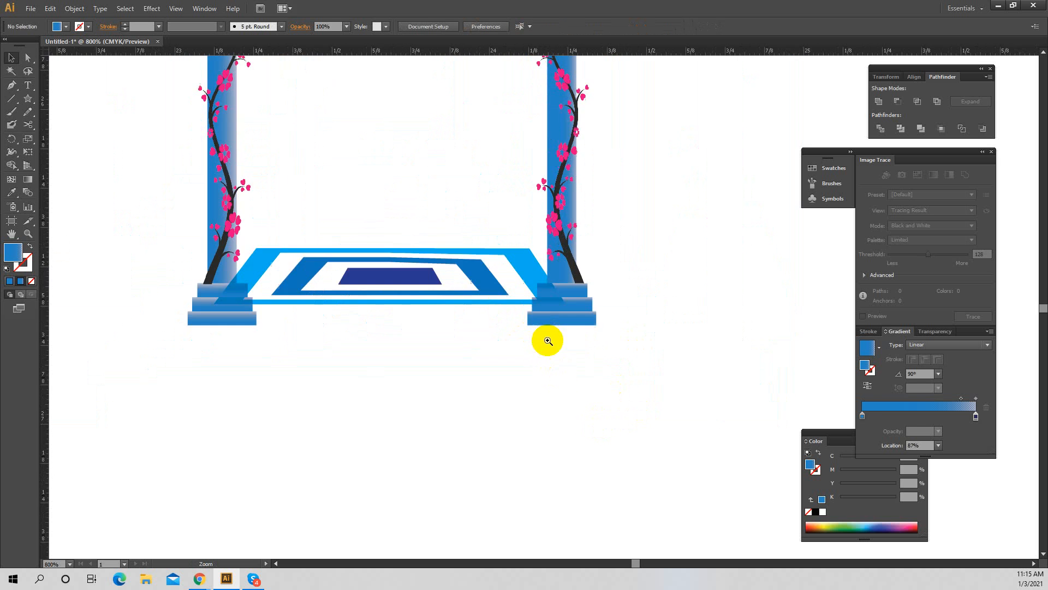
{"action": "left_click", "coordinate": [536, 318], "text": "ctrl"}
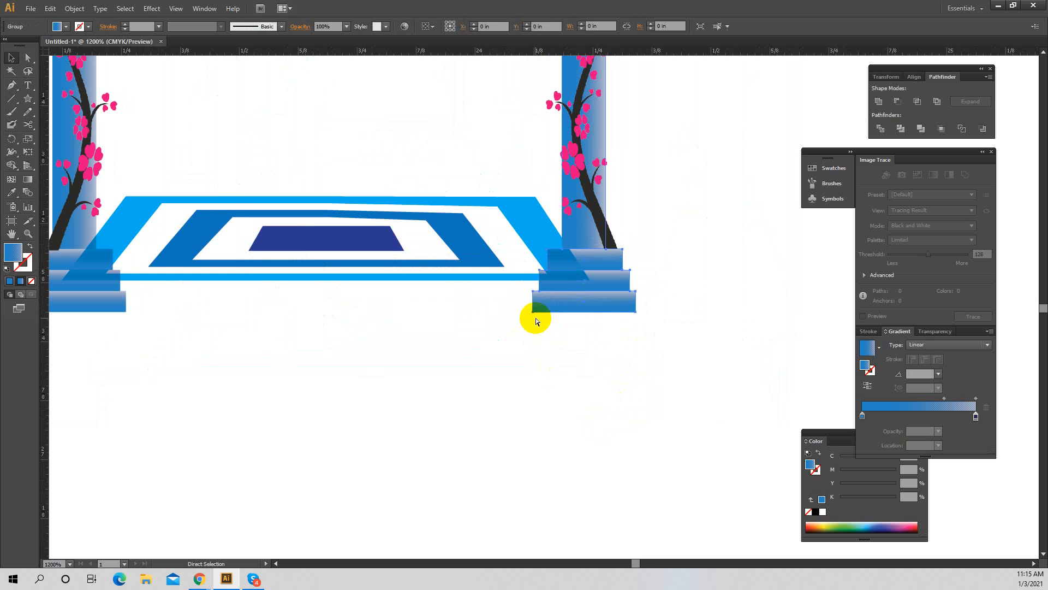
{"action": "left_click", "coordinate": [565, 269], "text": "ctrl"}
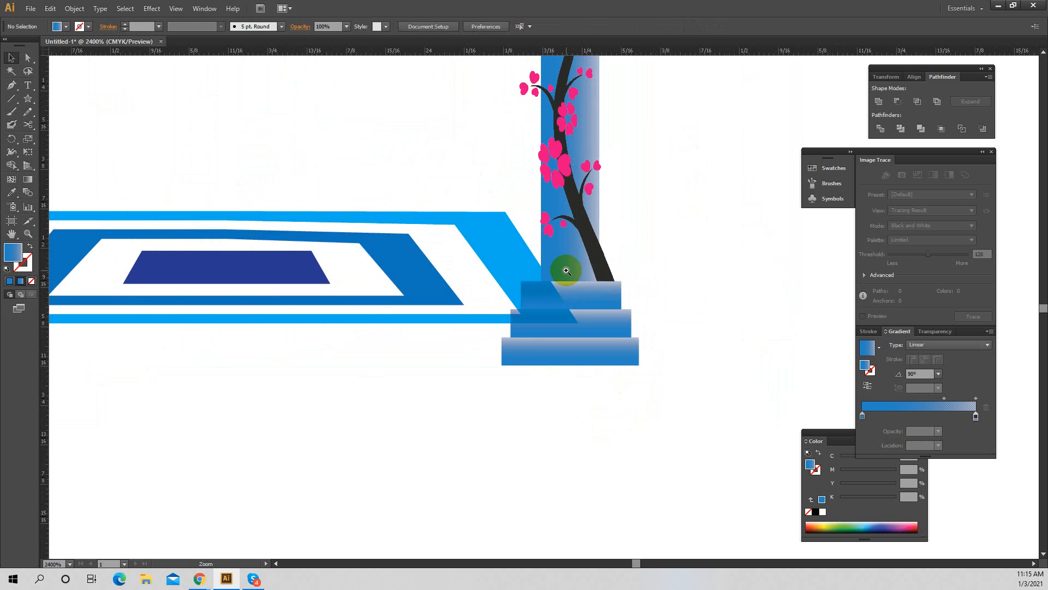
{"action": "left_click", "coordinate": [561, 270], "text": "ctrl"}
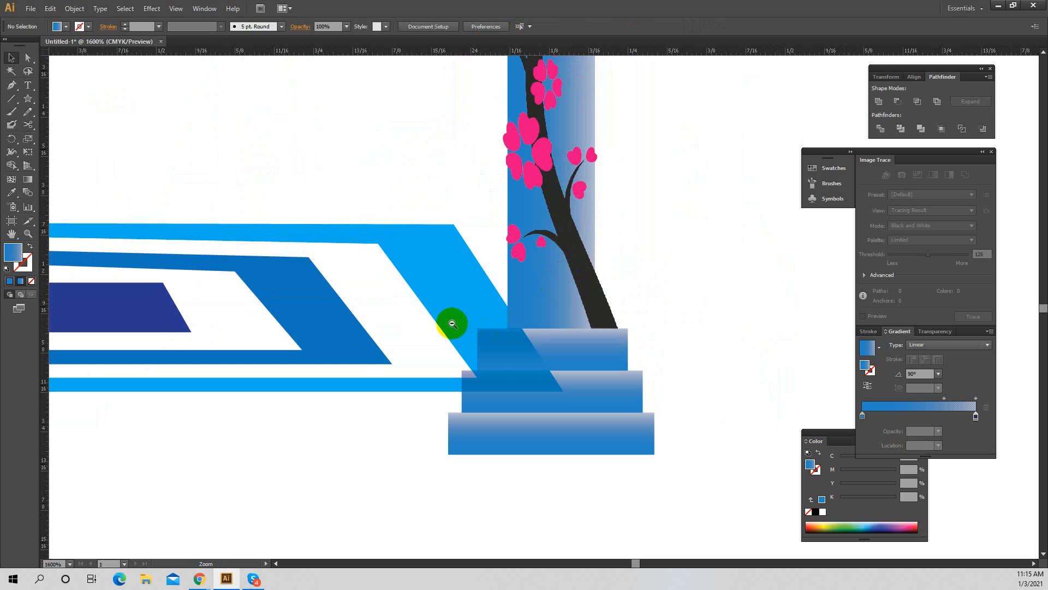
{"action": "left_click", "coordinate": [451, 322], "text": "ctrl+alt"}
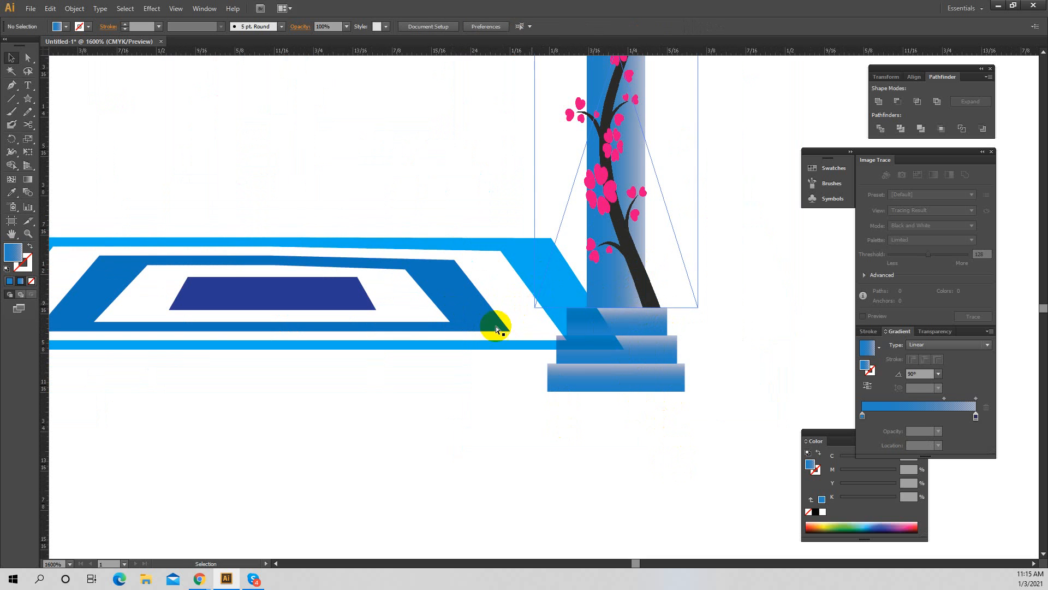
{"action": "left_click", "coordinate": [470, 338], "text": "ctrl+alt"}
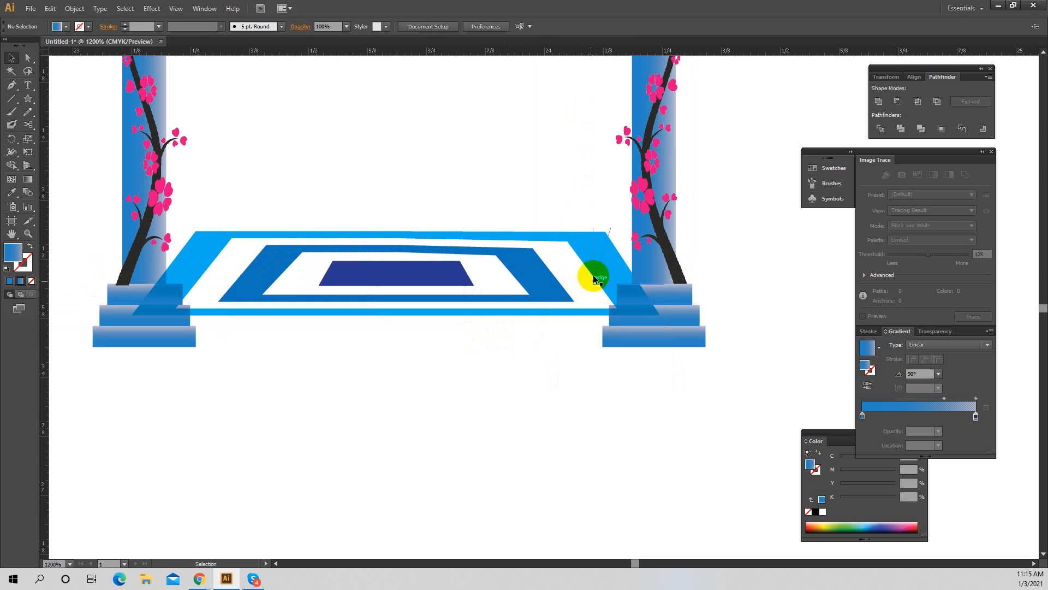
Select the outer light-blue frame of the floor pattern and activate the Eraser tool
{"action": "left_click", "coordinate": [554, 235]}
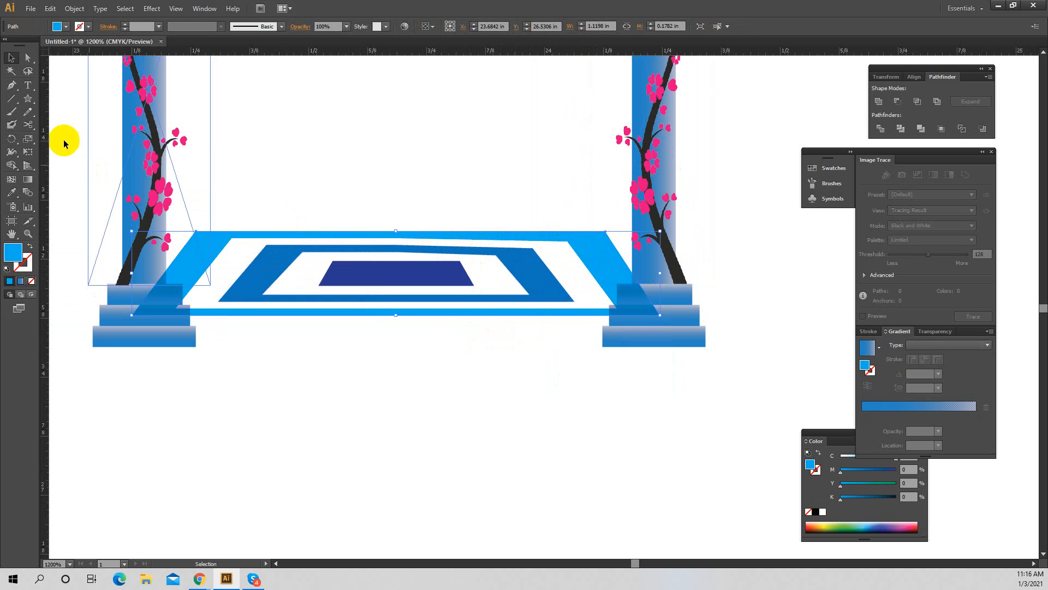
{"action": "left_click", "coordinate": [32, 99]}
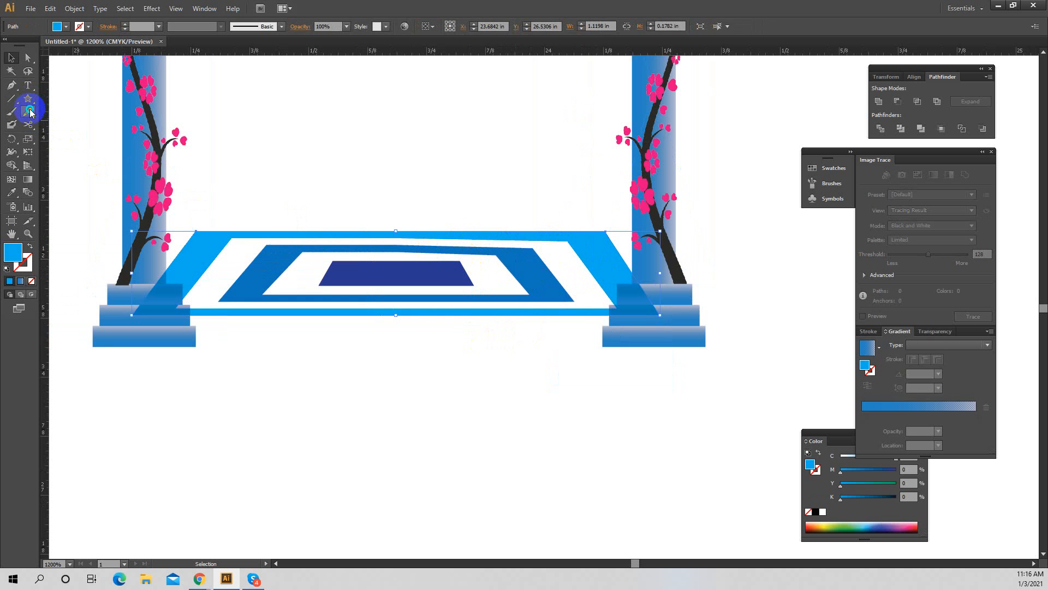
{"action": "left_click", "coordinate": [30, 113]}
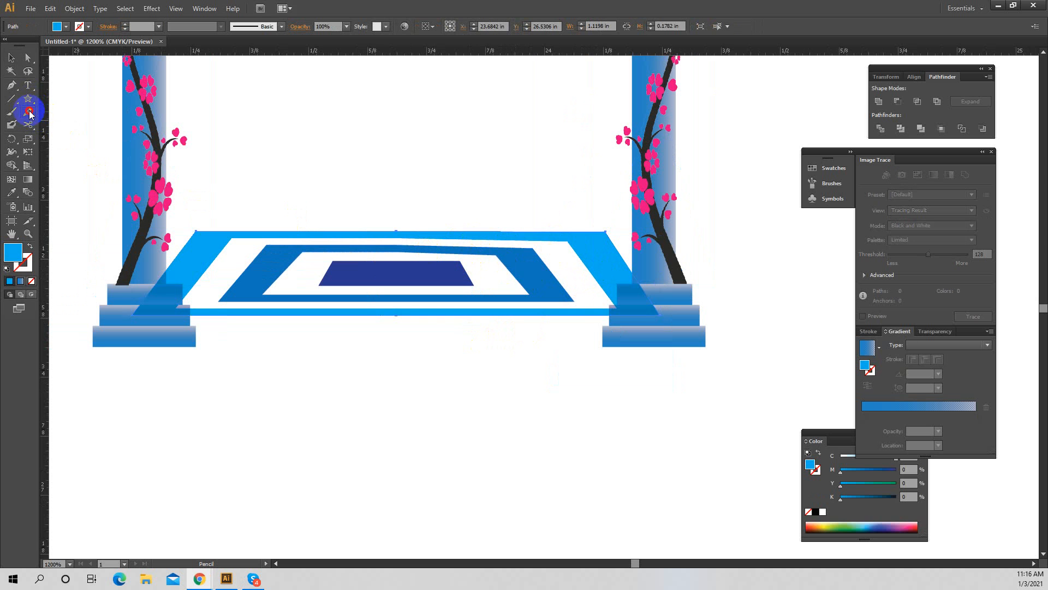
{"action": "left_click", "coordinate": [31, 114]}
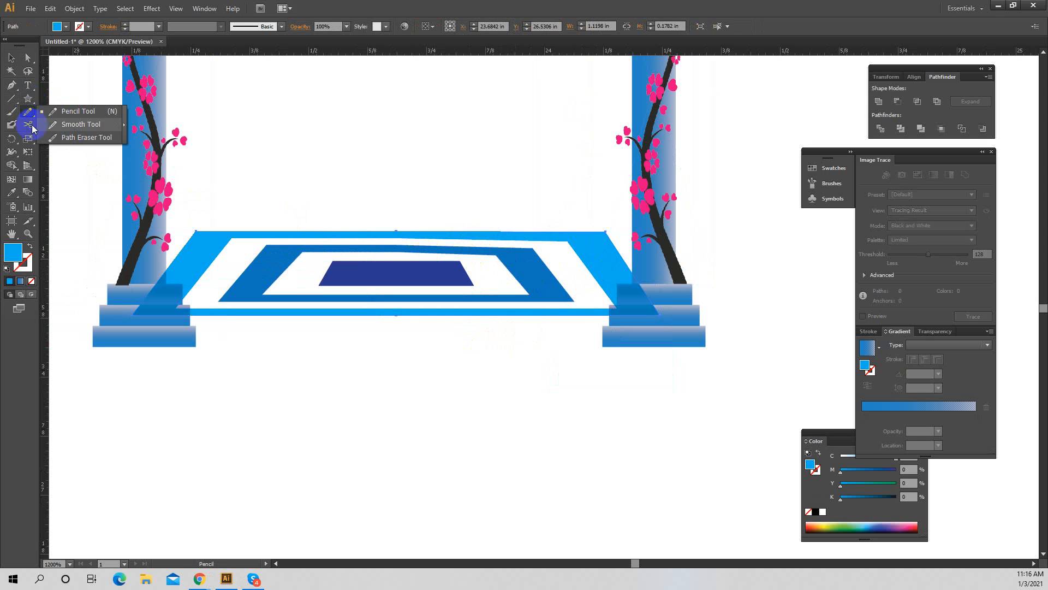
{"action": "left_click", "coordinate": [31, 127]}
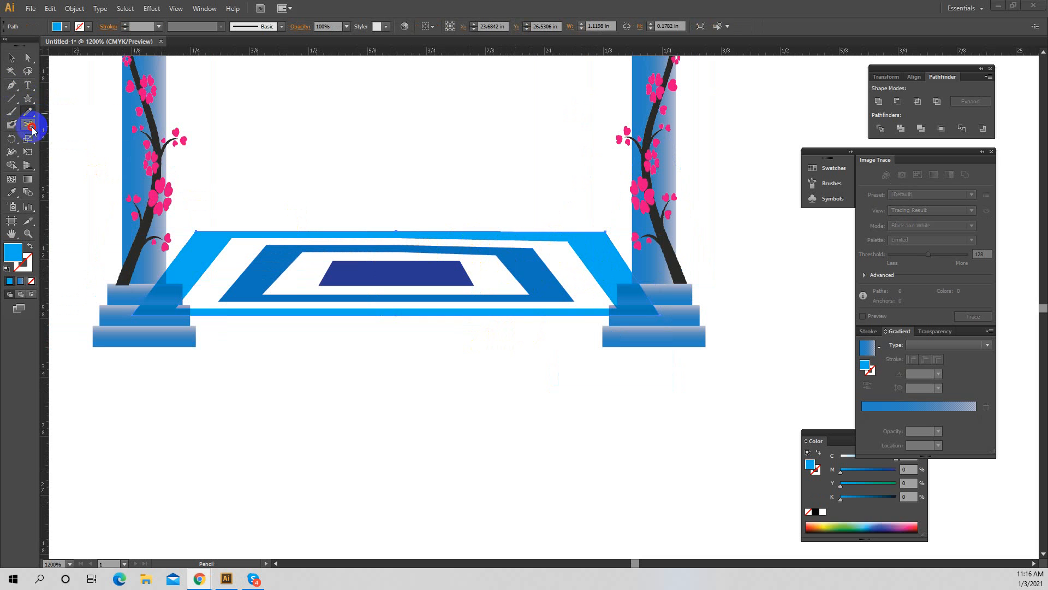
{"action": "left_click", "coordinate": [31, 127]}
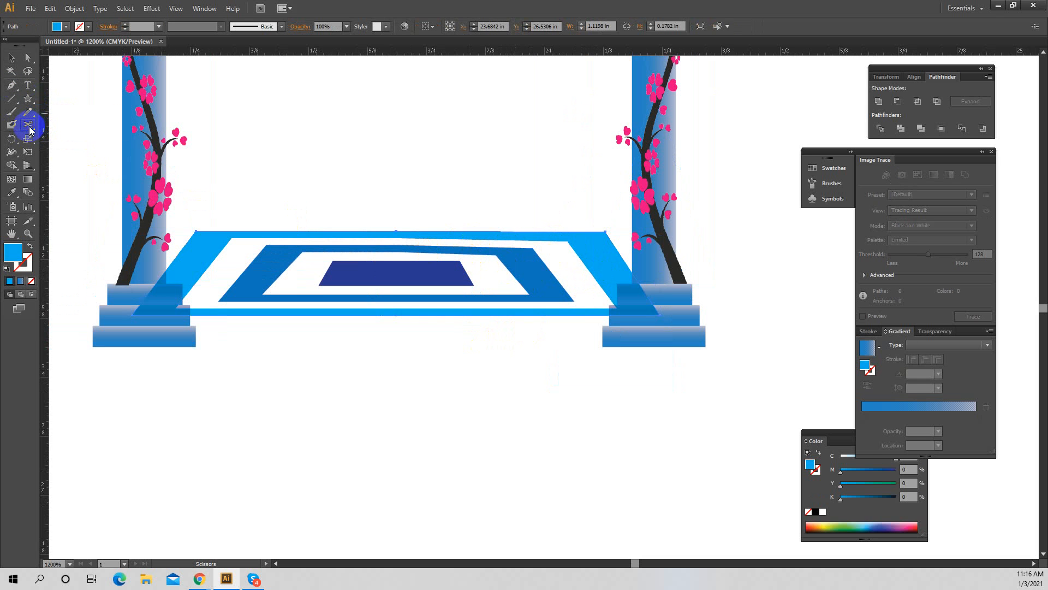
{"action": "left_click_drag", "start_coordinate": [32, 130], "coordinate": [49, 124]}
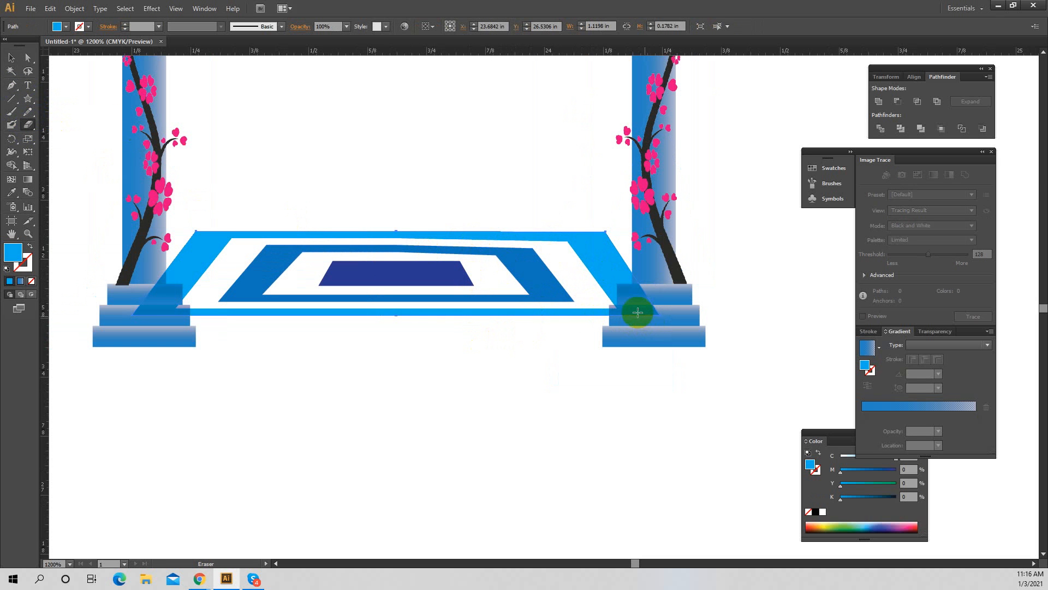
{"action": "left_click", "coordinate": [11, 57]}
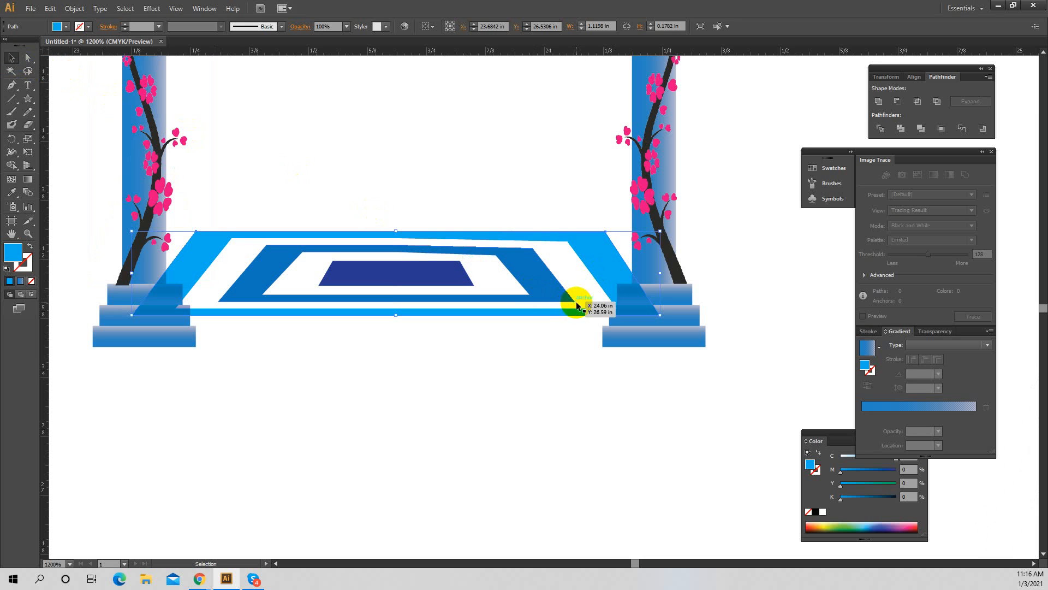
{"action": "left_click", "coordinate": [27, 125]}
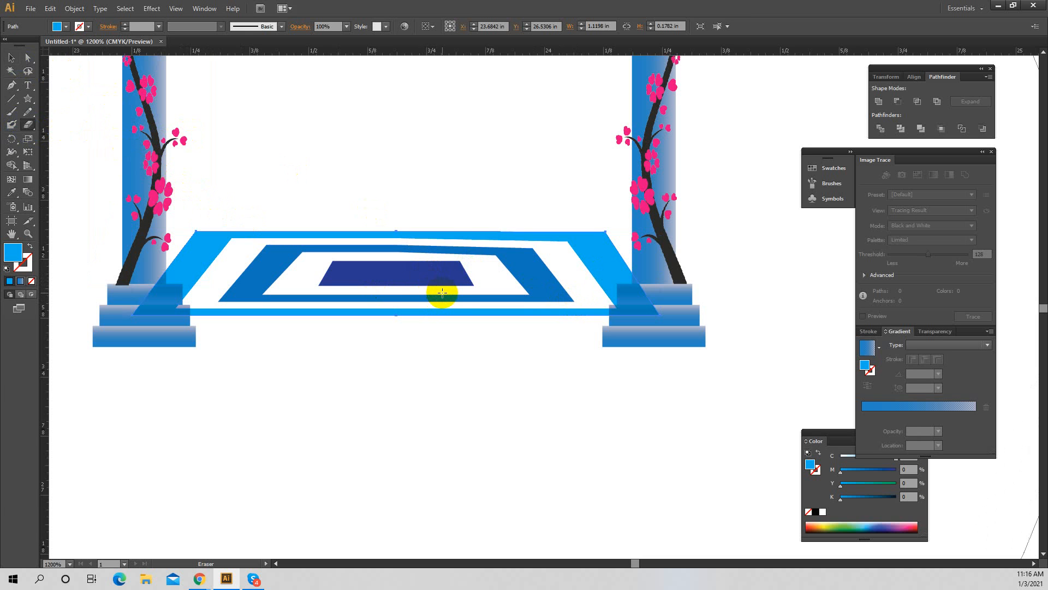
Reduce the eraser size and erase the bulk of the light-blue floor frame's corner overlapping the right pillar's steps
{"action": "key", "text": "bracketleft"}
{"action": "key", "text": "bracketleft"}
{"action": "key", "text": "bracketleft"}
{"action": "key", "text": "bracketleft"}
{"action": "key", "text": "bracketleft"}
{"action": "key", "text": "bracketleft"}
{"action": "key", "text": "bracketleft"}
{"action": "key", "text": "bracketleft"}
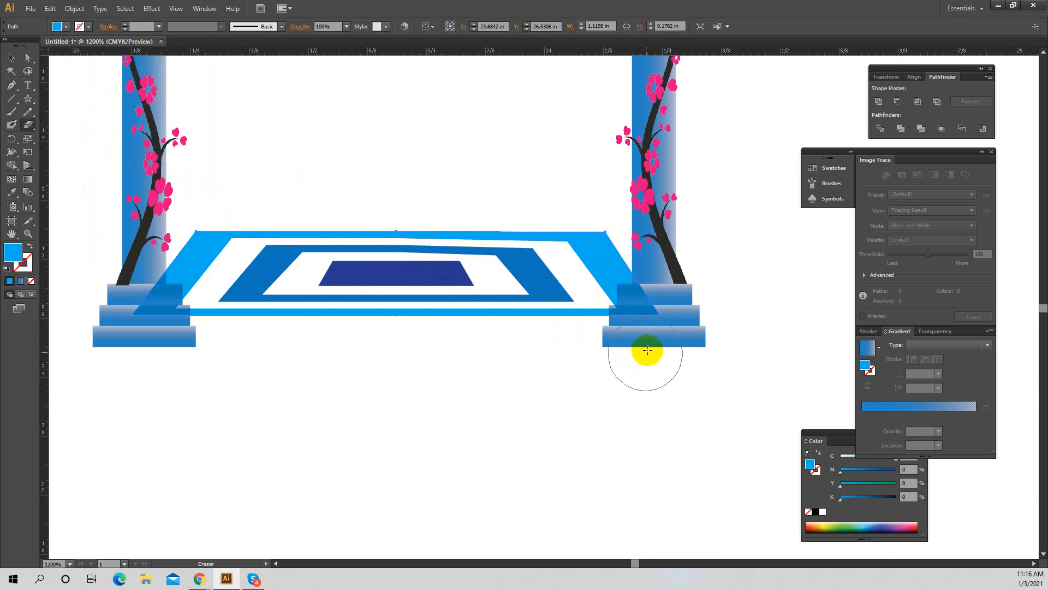
{"action": "key", "text": "bracketleft"}
{"action": "key", "text": "bracketleft"}
{"action": "left_click_drag", "start_coordinate": [649, 319], "coordinate": [633, 294]}
{"action": "mouse_move", "coordinate": [657, 330]}
{"action": "left_mouse_down"}
{"action": "mouse_move", "coordinate": [676, 295]}
{"action": "mouse_move", "coordinate": [640, 304]}
{"action": "mouse_move", "coordinate": [650, 328]}
{"action": "mouse_move", "coordinate": [643, 304]}
{"action": "left_mouse_up"}
Erase the remaining bits of the light-blue floor frame along the edges of the right pillar's upper two steps, then deselect it
{"action": "key", "text": "ctrl+space"}
{"action": "left_click", "coordinate": [647, 308]}
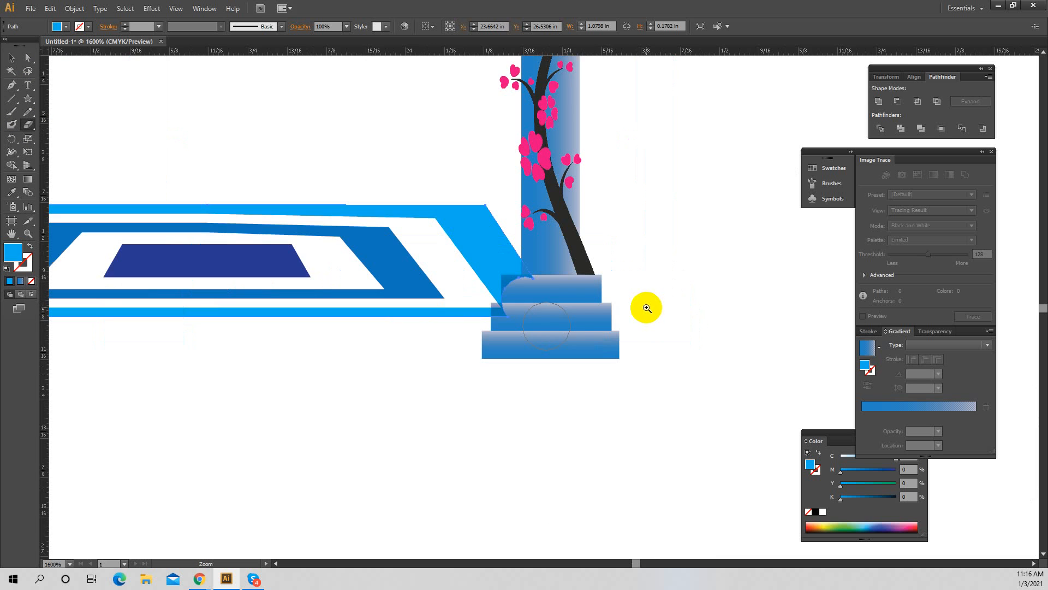
{"action": "left_click", "coordinate": [573, 311]}
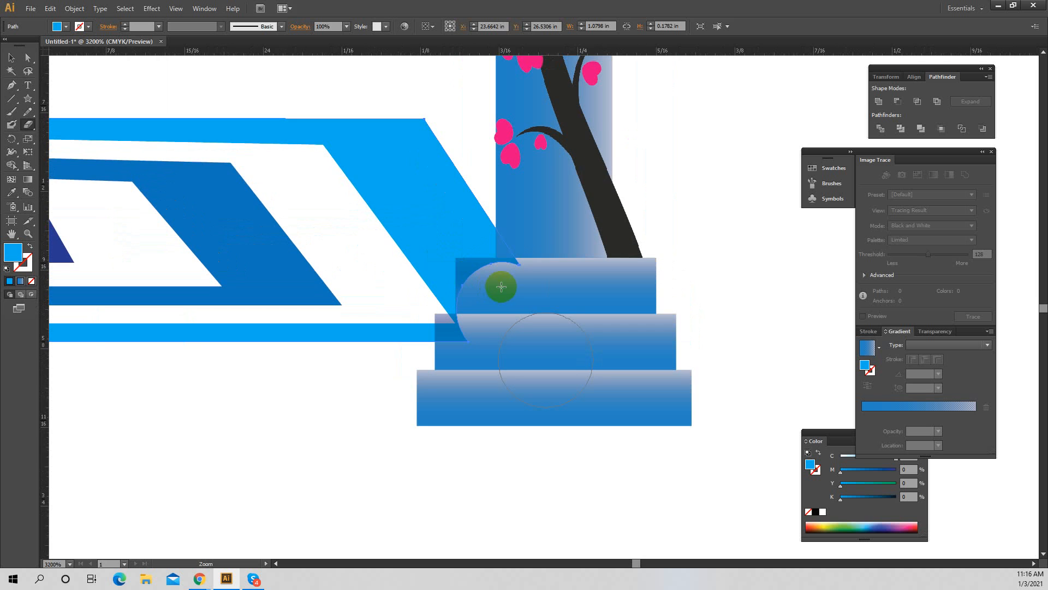
{"action": "mouse_move", "coordinate": [495, 306]}
{"action": "left_mouse_down"}
{"action": "mouse_move", "coordinate": [513, 275]}
{"action": "mouse_move", "coordinate": [468, 273]}
{"action": "mouse_move", "coordinate": [468, 354]}
{"action": "mouse_move", "coordinate": [447, 336]}
{"action": "mouse_move", "coordinate": [462, 328]}
{"action": "left_mouse_up"}
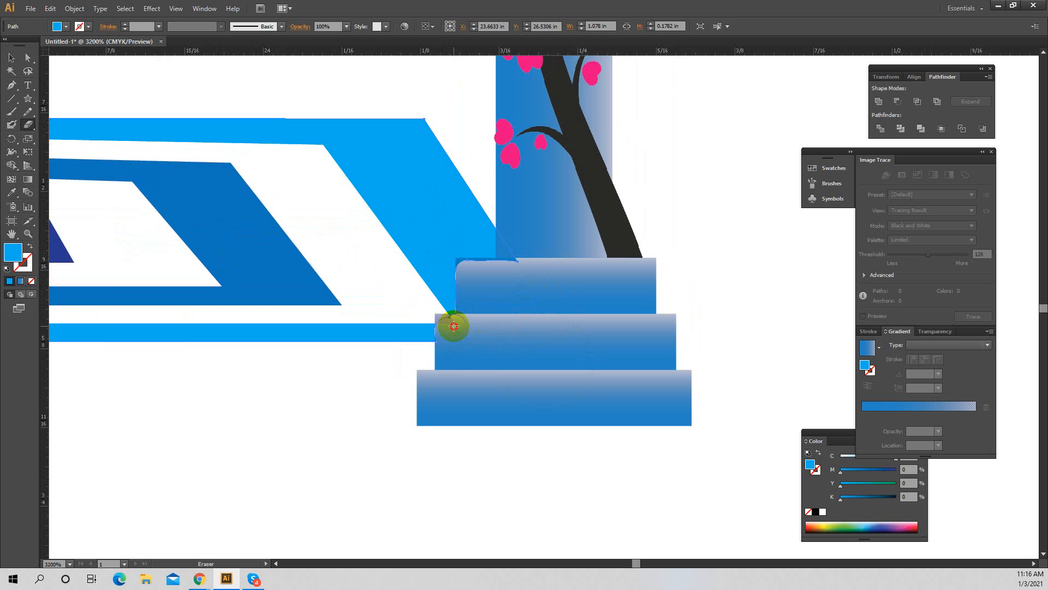
{"action": "left_click", "coordinate": [454, 326]}
{"action": "mouse_move", "coordinate": [468, 269]}
{"action": "left_mouse_down"}
{"action": "mouse_move", "coordinate": [532, 270]}
{"action": "mouse_move", "coordinate": [475, 270]}
{"action": "left_mouse_up"}
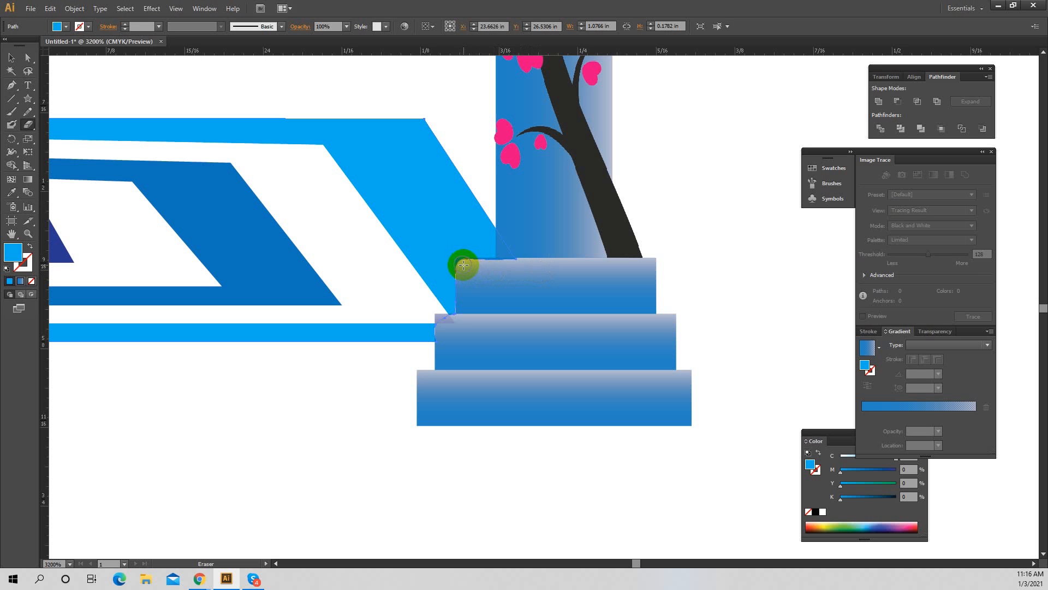
{"action": "left_click_drag", "start_coordinate": [465, 267], "coordinate": [527, 268]}
{"action": "left_click", "coordinate": [11, 58]}
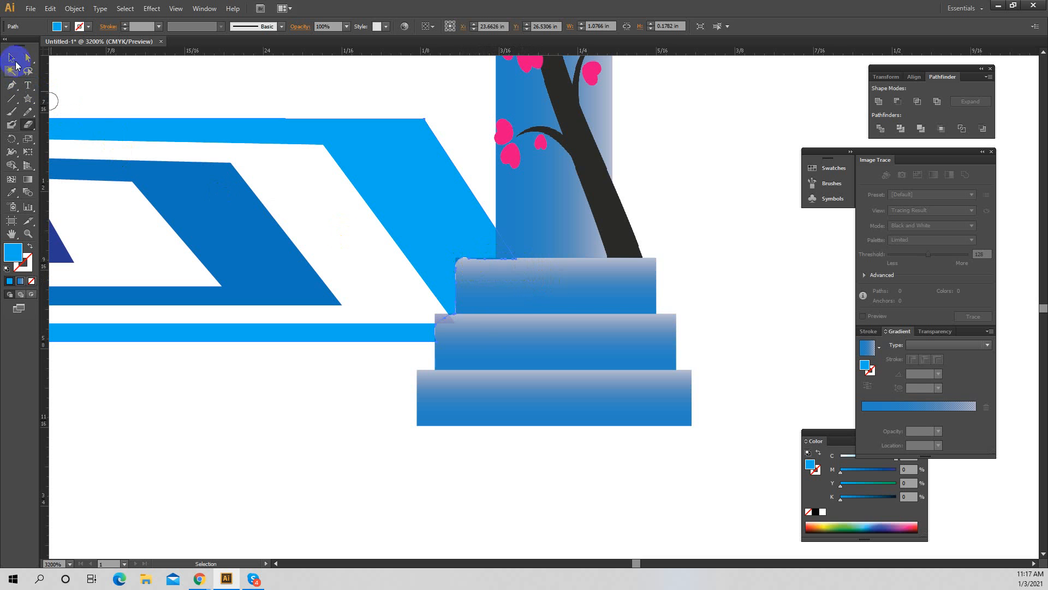
{"action": "left_click", "coordinate": [310, 414]}
Examine closely where the floor pattern overlaps the stepped base of the left pillar
{"action": "left_click", "coordinate": [351, 431], "text": "ctrl+alt"}
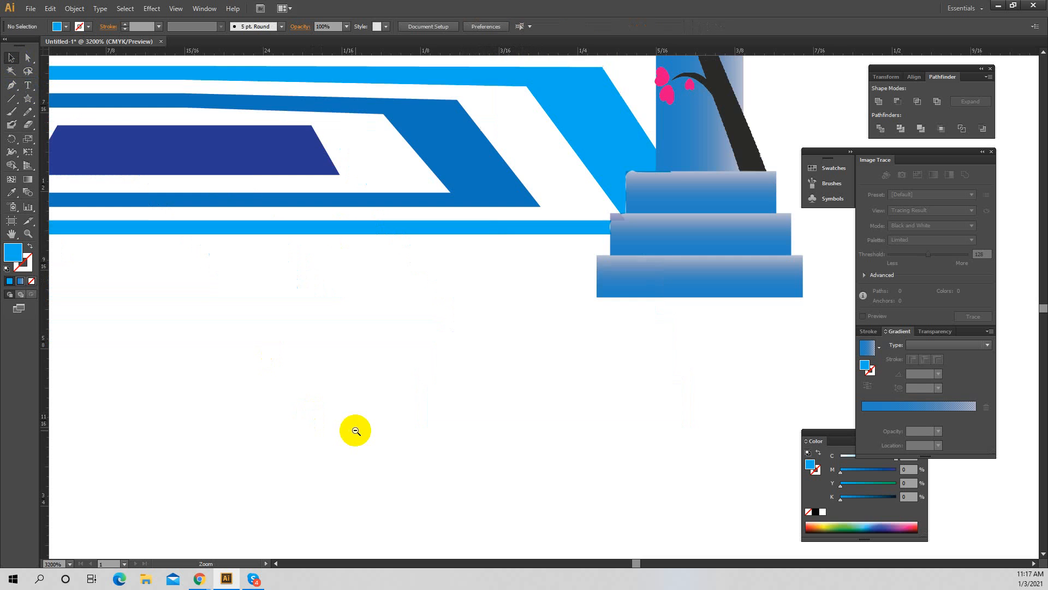
{"action": "left_click", "coordinate": [450, 374], "text": "ctrl+alt"}
{"action": "left_click", "coordinate": [487, 354], "text": "ctrl+alt"}
{"action": "left_click", "coordinate": [486, 353], "text": "ctrl+alt"}
{"action": "left_click", "coordinate": [514, 344], "text": "ctrl+alt"}
{"action": "left_click", "coordinate": [541, 344], "text": "ctrl+alt"}
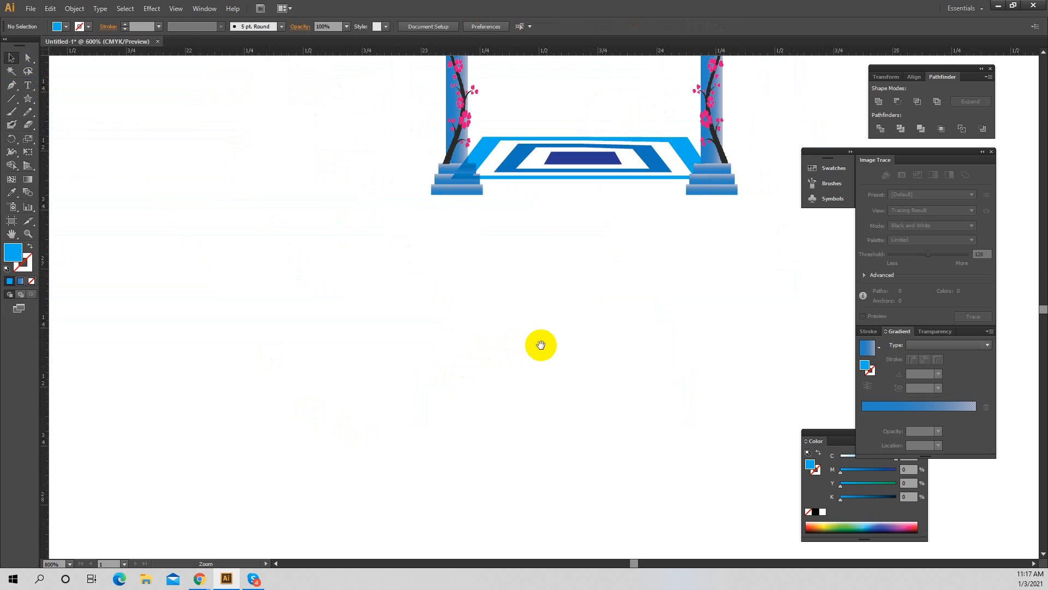
{"action": "left_click", "coordinate": [489, 189]}
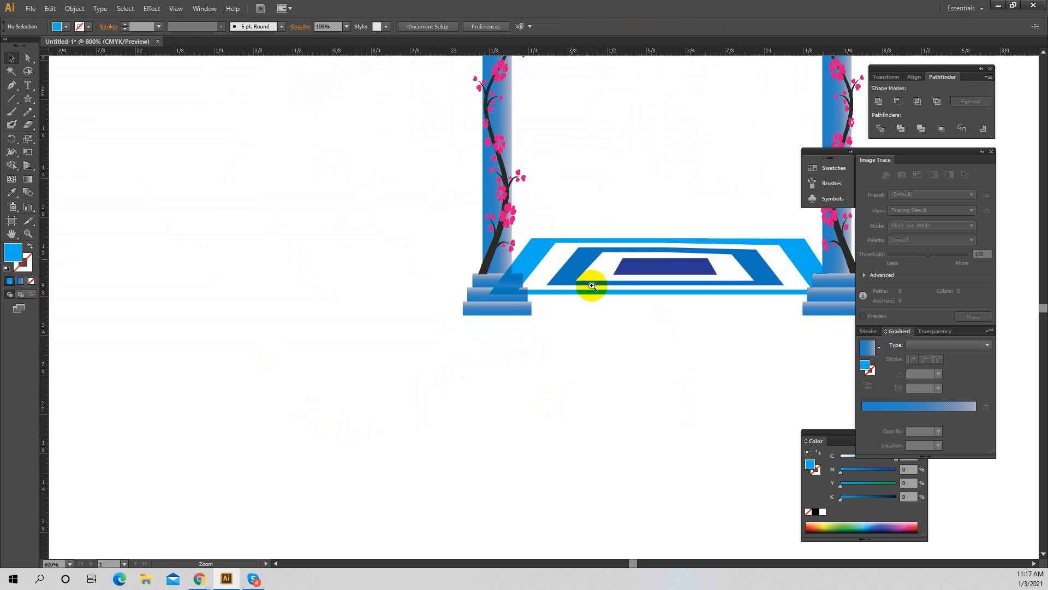
{"action": "left_click", "coordinate": [592, 287]}
{"action": "left_click", "coordinate": [496, 290]}
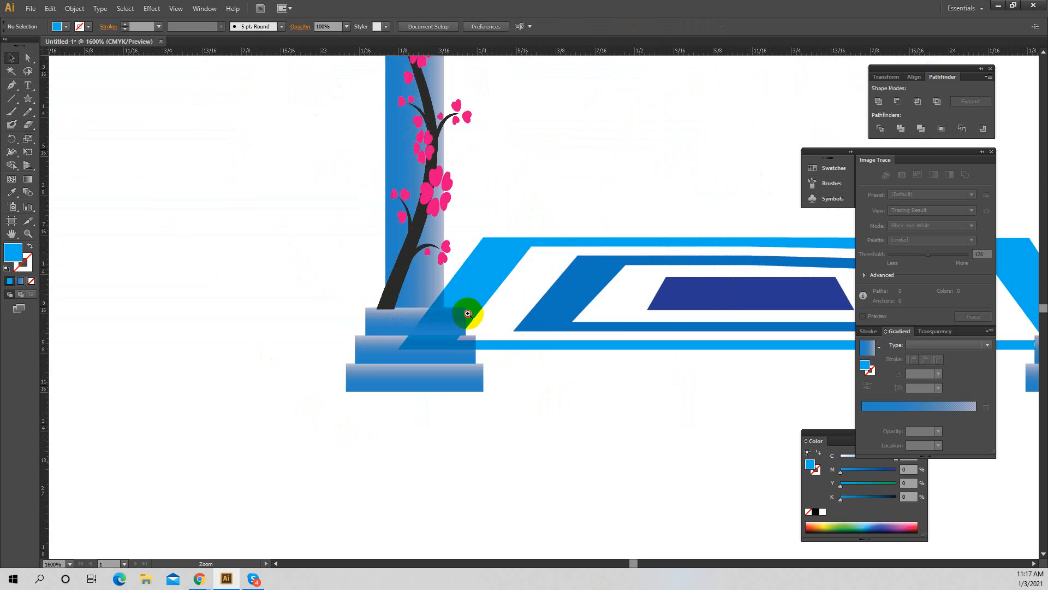
{"action": "left_click", "coordinate": [499, 322]}
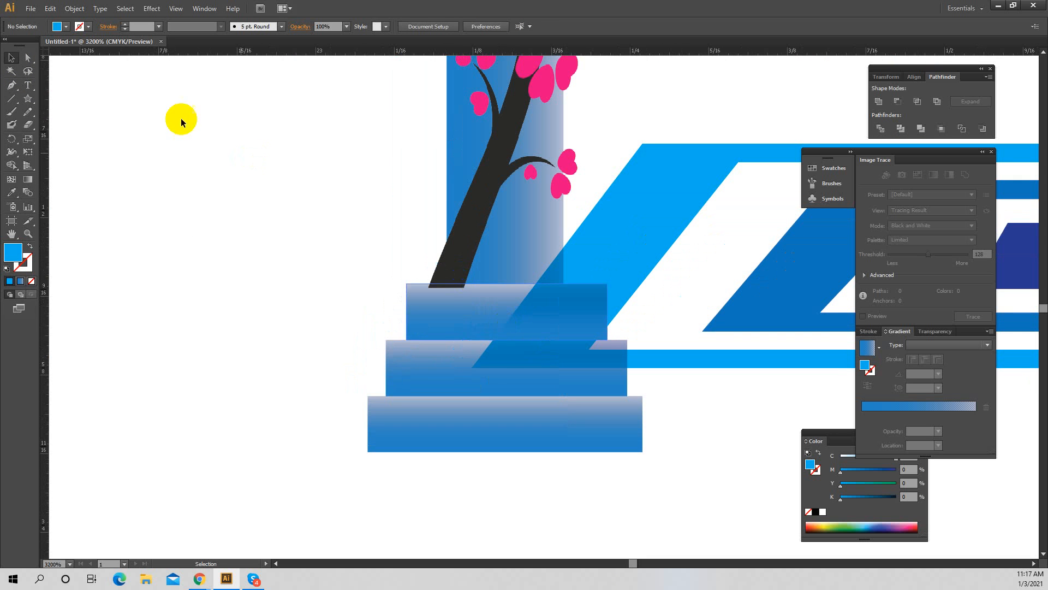
Select the outer light-blue floor frame and cut it with the Knife along the top and inner side of the left pillar's upper step
{"action": "left_click", "coordinate": [11, 57]}
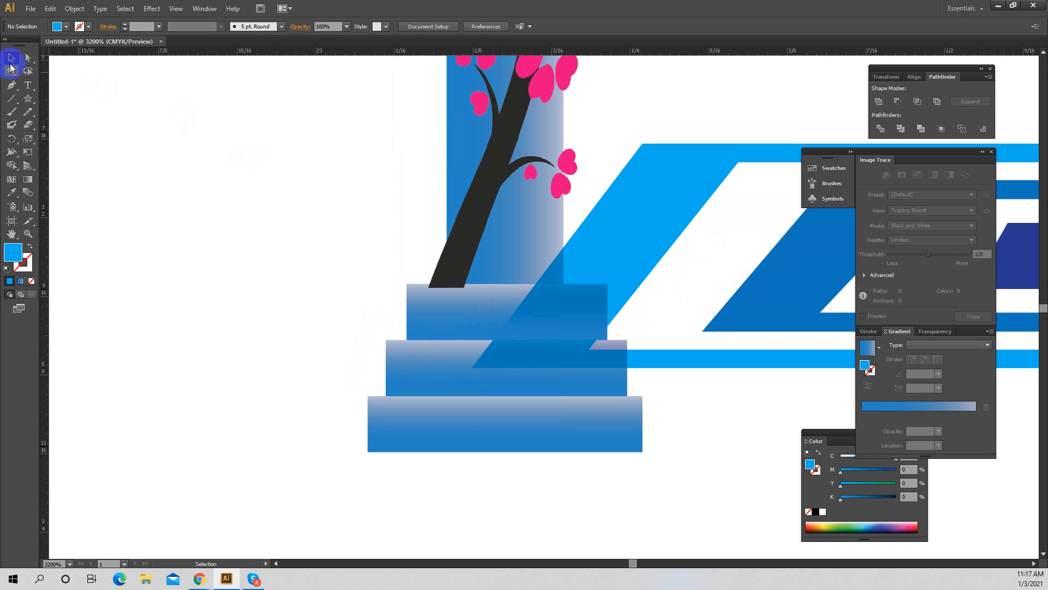
{"action": "left_click", "coordinate": [703, 176]}
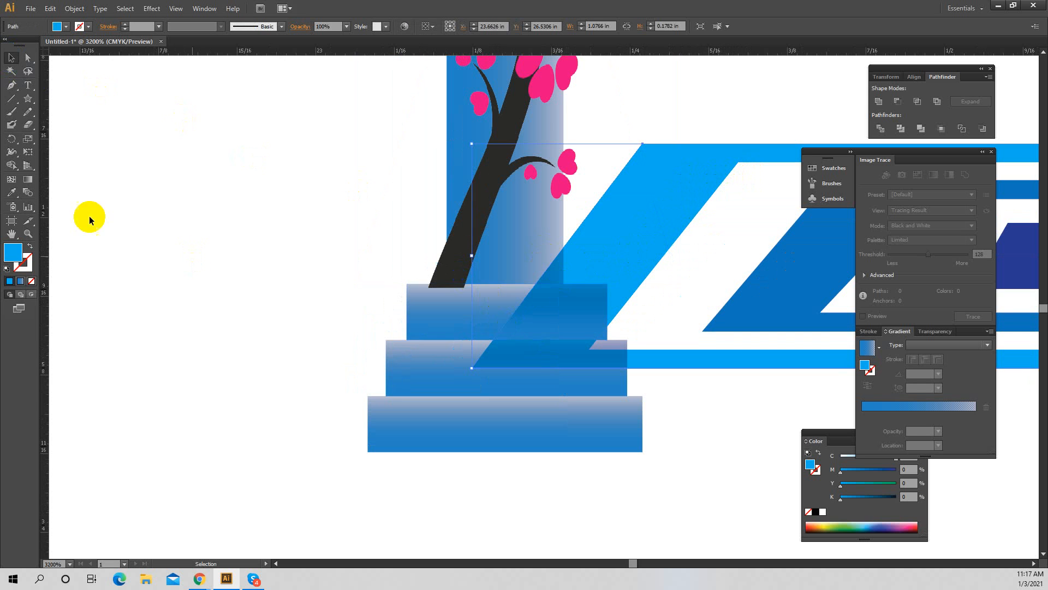
{"action": "left_click", "coordinate": [27, 113]}
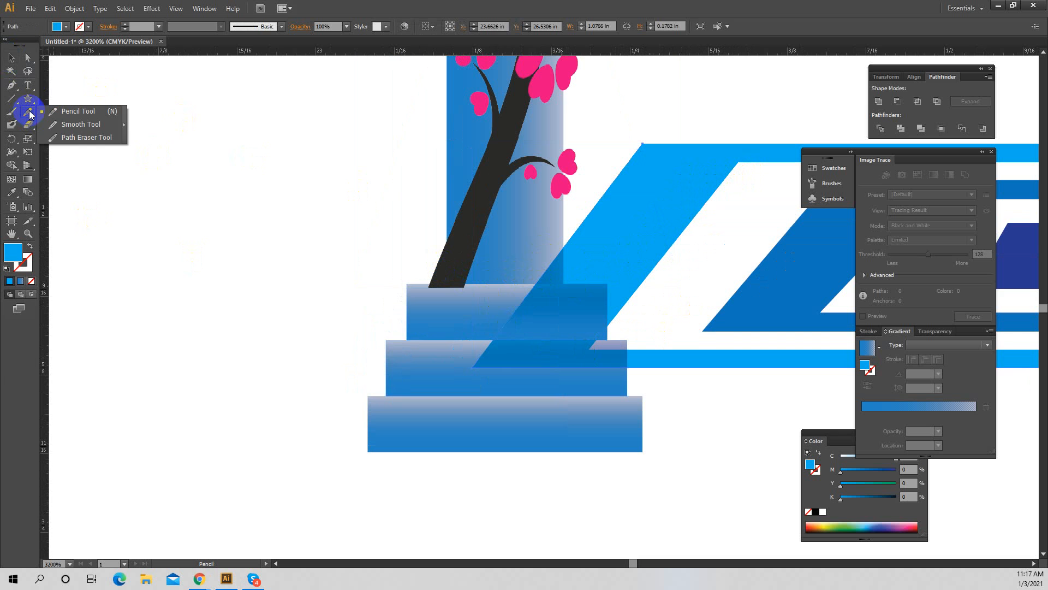
{"action": "left_click", "coordinate": [33, 126]}
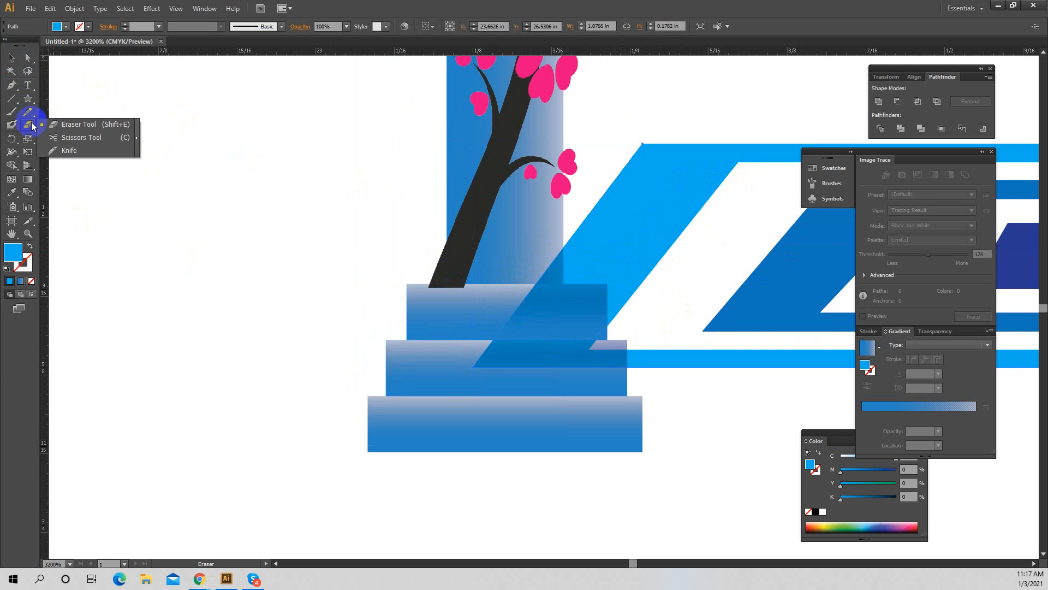
{"action": "left_click_drag", "start_coordinate": [34, 126], "coordinate": [67, 151]}
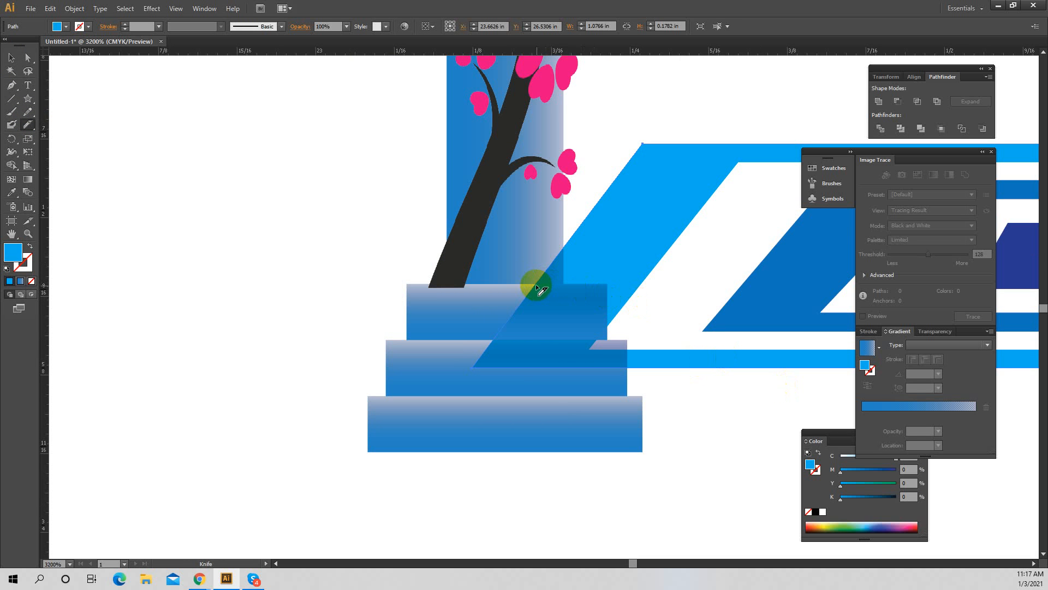
{"action": "left_click_drag", "start_coordinate": [537, 285], "coordinate": [600, 287]}
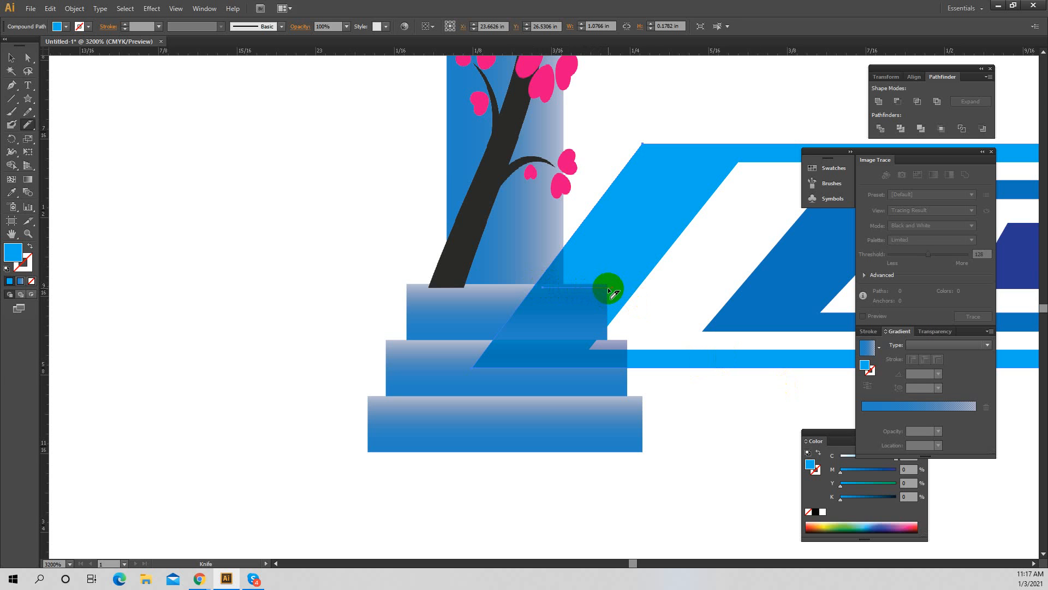
{"action": "mouse_move", "coordinate": [607, 287]}
{"action": "left_mouse_down"}
{"action": "mouse_move", "coordinate": [608, 375]}
{"action": "mouse_move", "coordinate": [622, 370]}
{"action": "left_mouse_up"}
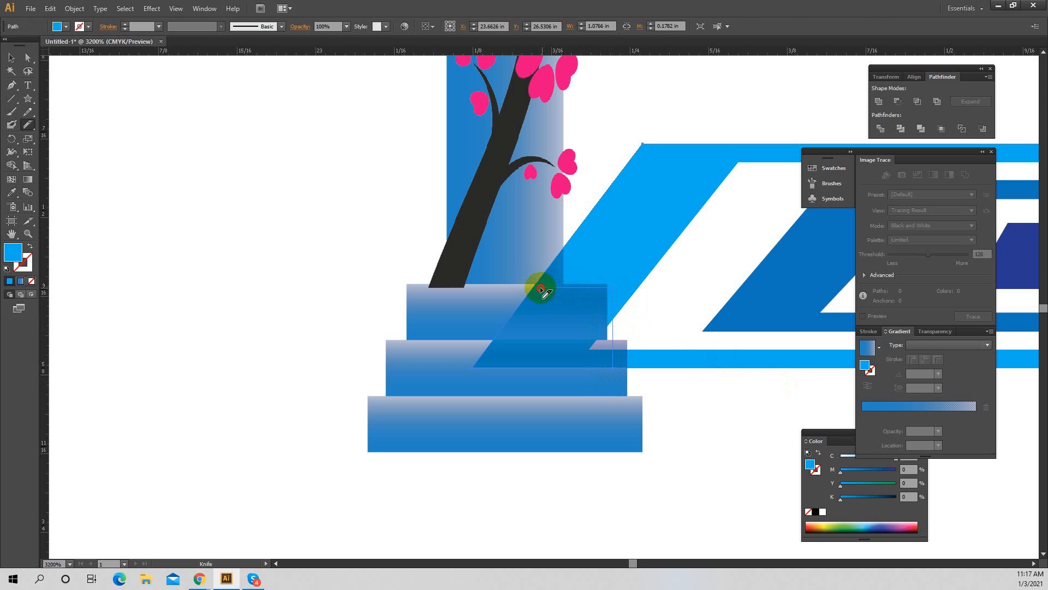
Select the cut-off light-blue corner over the left pillar's steps, move it below the base and delete it
{"action": "left_click", "coordinate": [10, 57]}
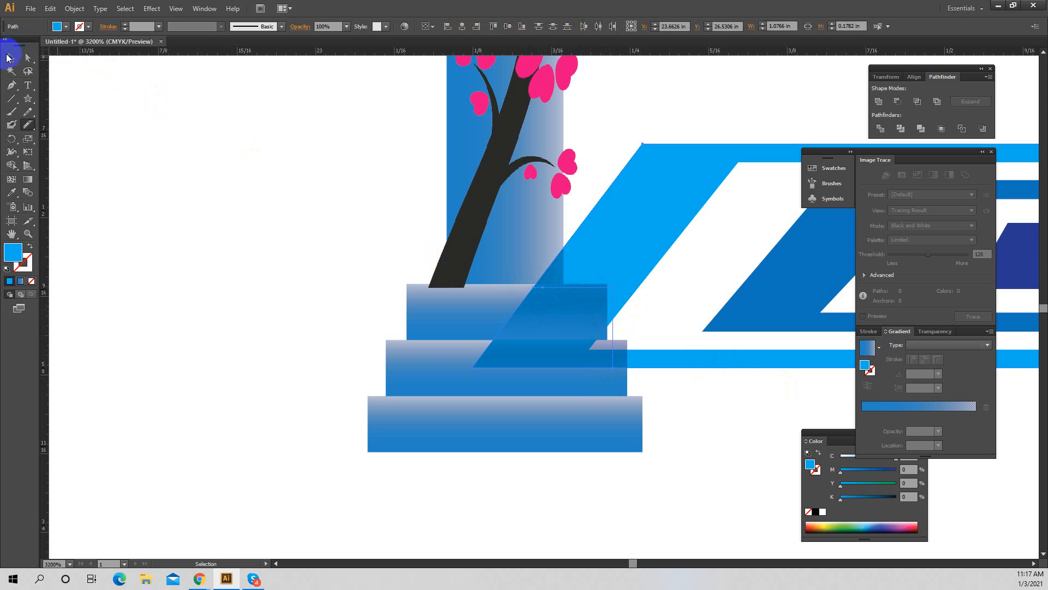
{"action": "left_click", "coordinate": [559, 349]}
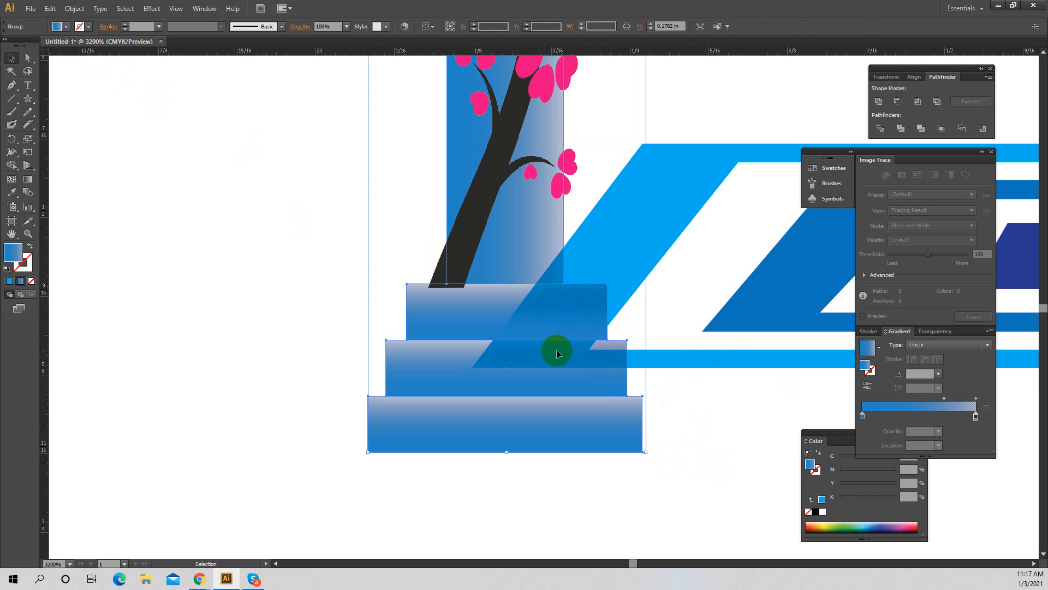
{"action": "left_click", "coordinate": [730, 393]}
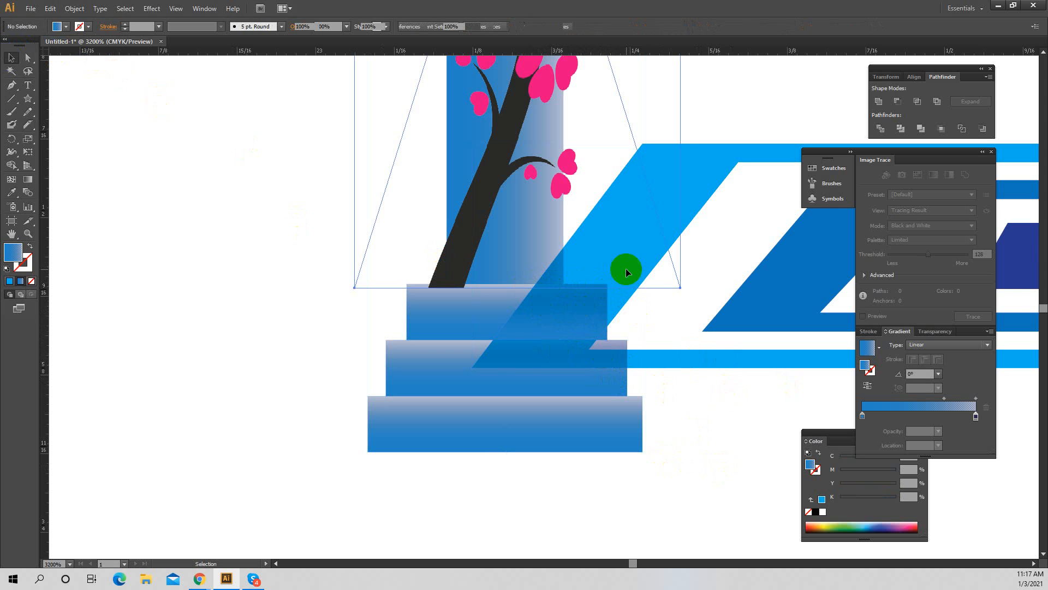
{"action": "left_click", "coordinate": [627, 292]}
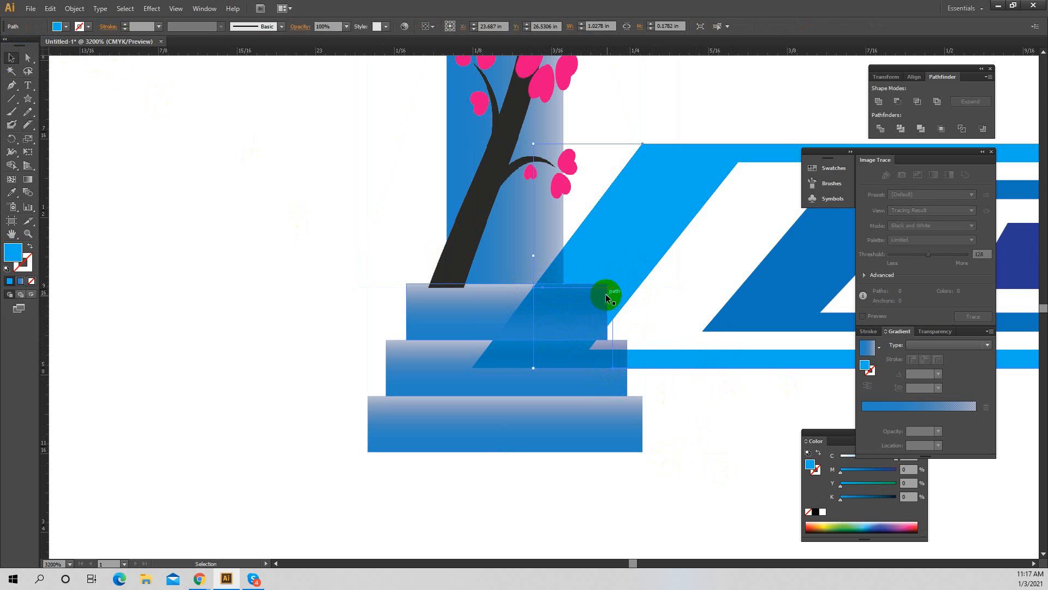
{"action": "right_click", "coordinate": [612, 297]}
{"action": "left_click", "coordinate": [618, 300]}
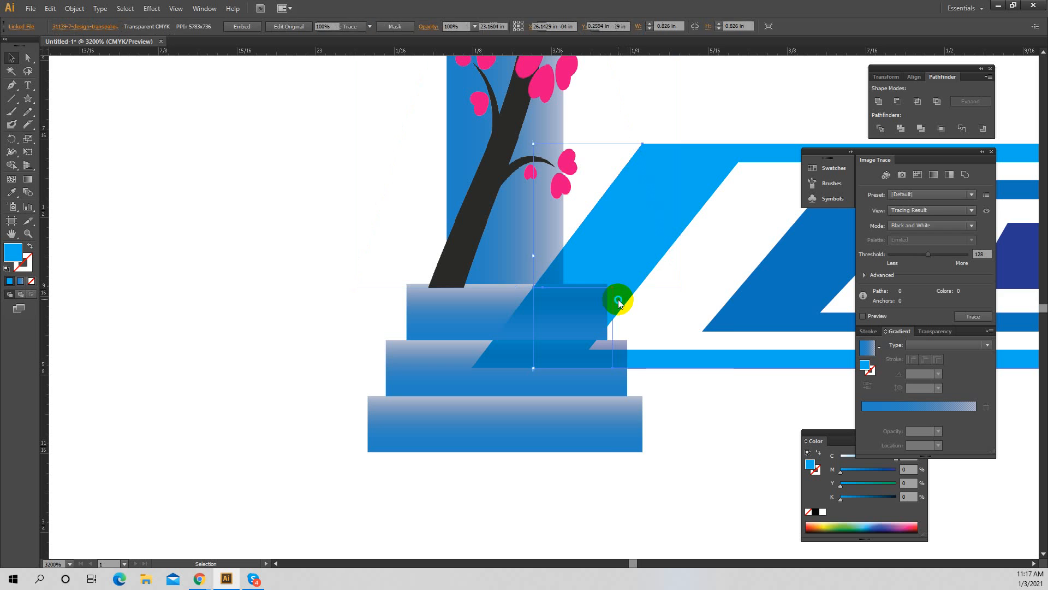
{"action": "right_click", "coordinate": [618, 300]}
{"action": "left_click", "coordinate": [597, 489]}
{"action": "left_click", "coordinate": [617, 328]}
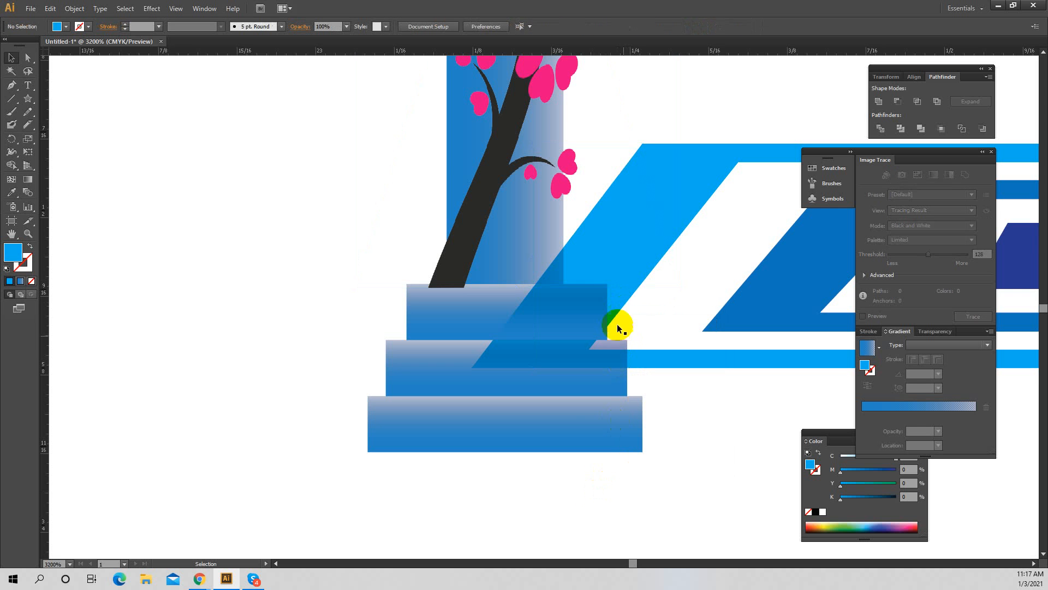
{"action": "left_click_drag", "start_coordinate": [616, 306], "coordinate": [564, 473]}
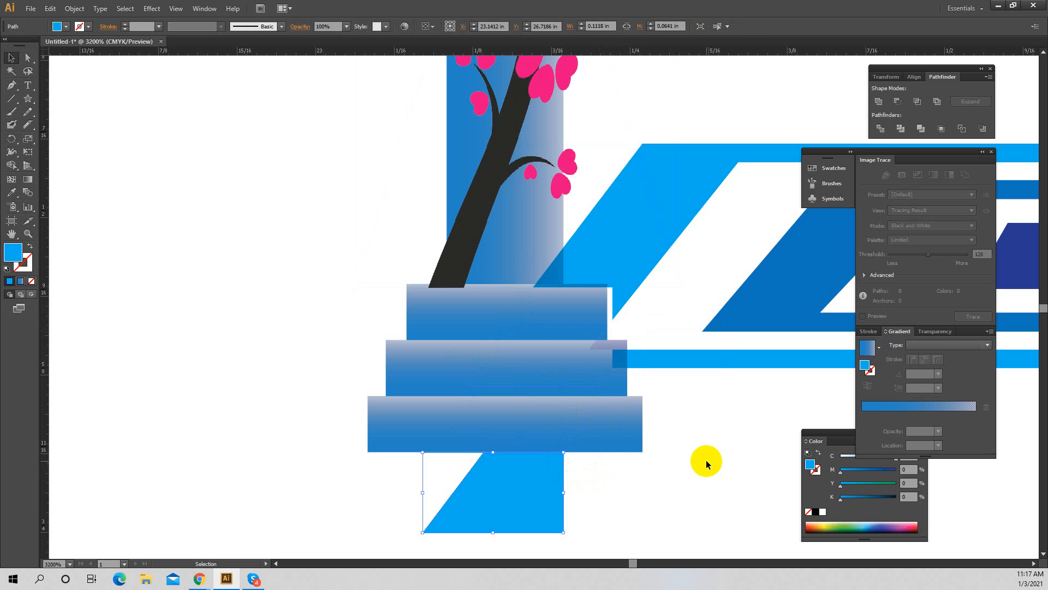
{"action": "key", "text": "Delete"}
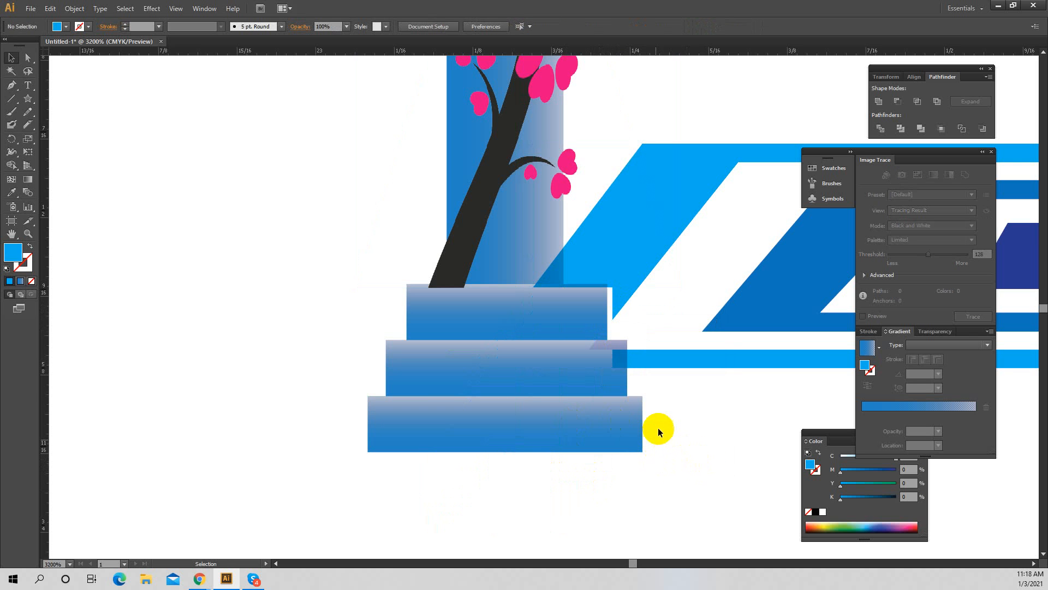
Undo the corner piece's deletion and move, then try to narrow it to the upper step's inner edge
{"action": "key", "text": "ctrl+z"}
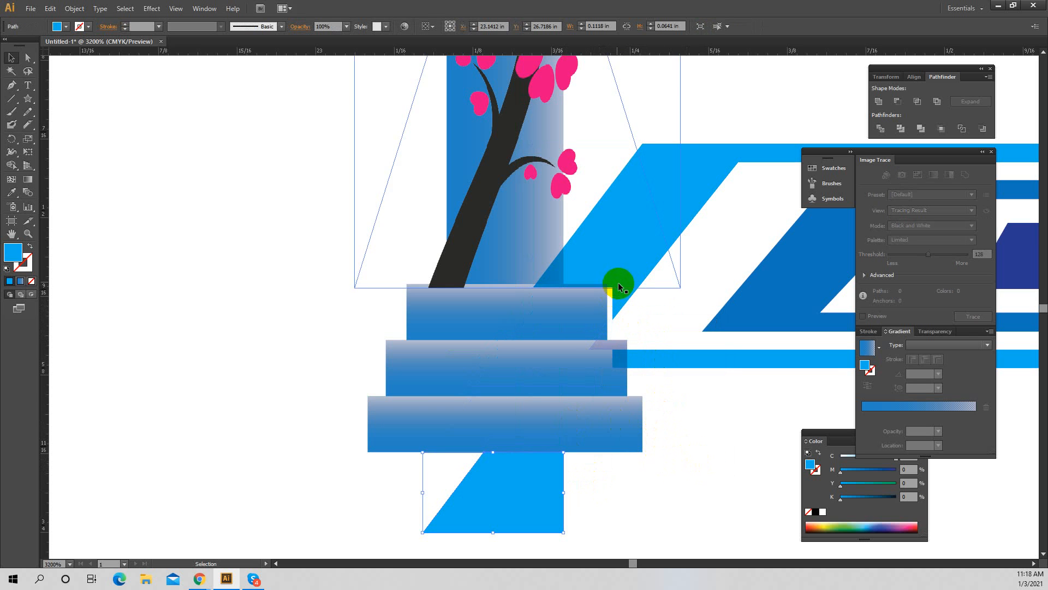
{"action": "key", "text": "ctrl+z"}
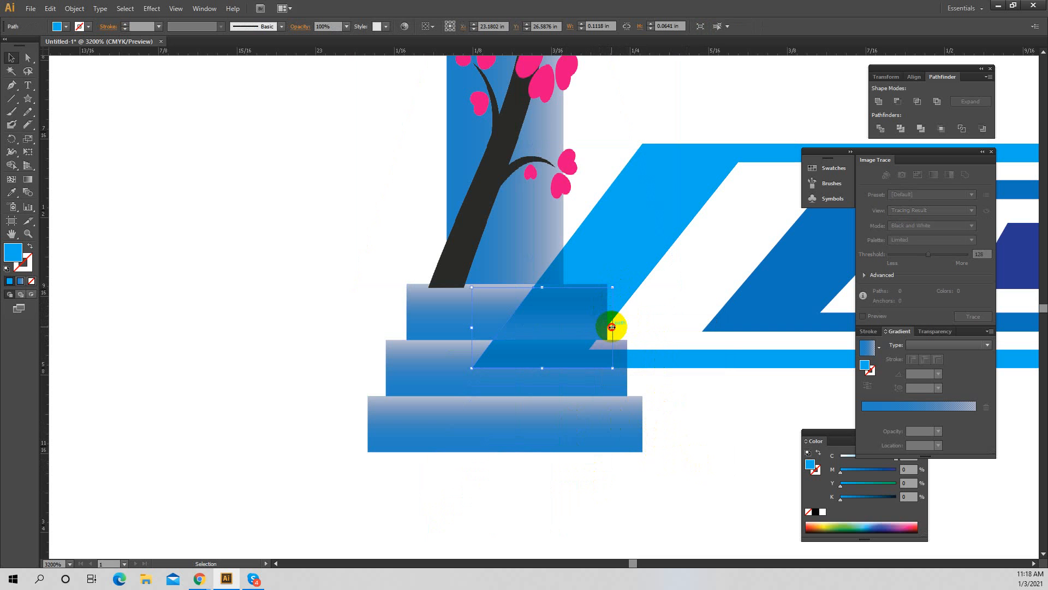
{"action": "left_click_drag", "start_coordinate": [611, 327], "coordinate": [608, 330]}
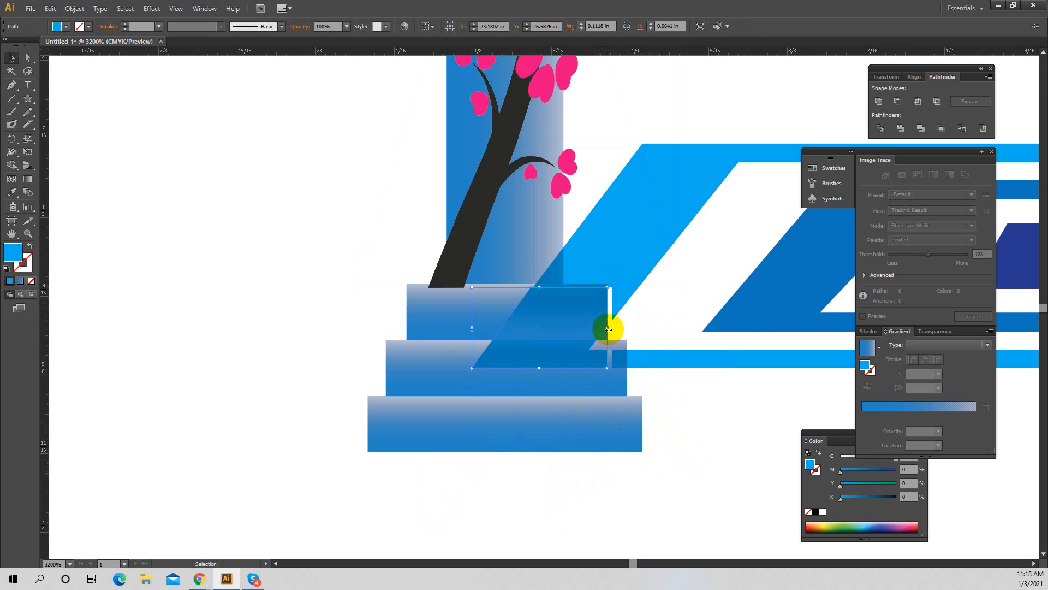
{"action": "left_click", "coordinate": [618, 304]}
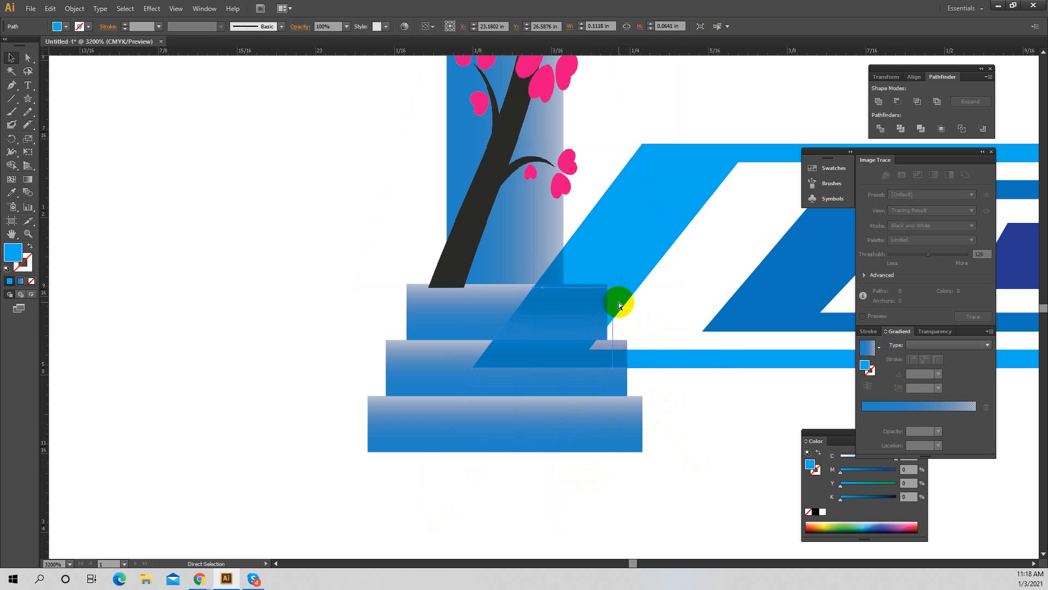
{"action": "left_click", "coordinate": [683, 414]}
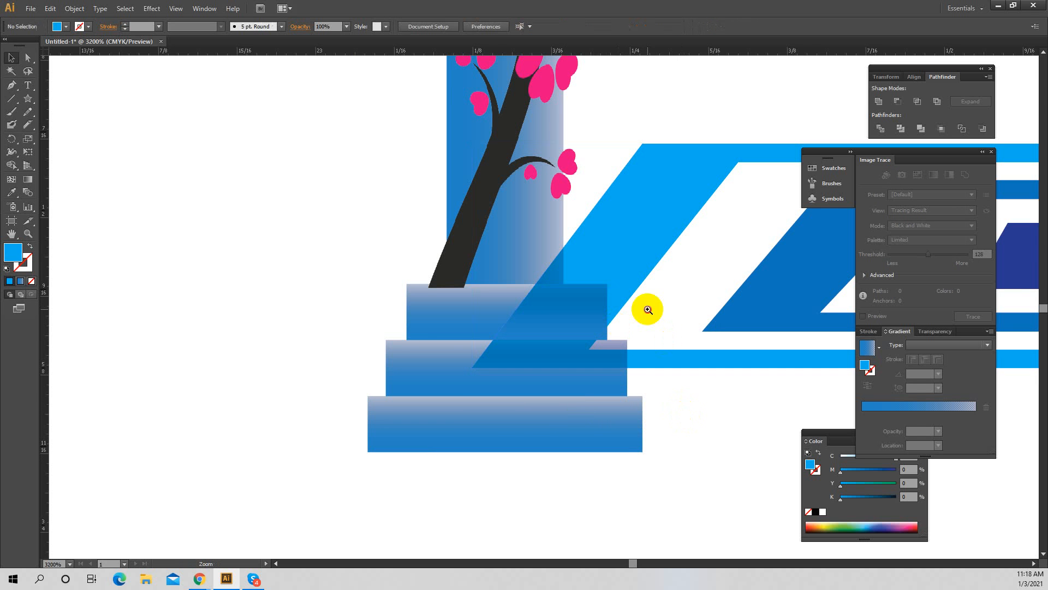
Reselect the whole light-blue floor frame and try a second Knife cut around the left pillar's upper step
{"action": "left_click", "coordinate": [648, 310]}
{"action": "left_click", "coordinate": [529, 212]}
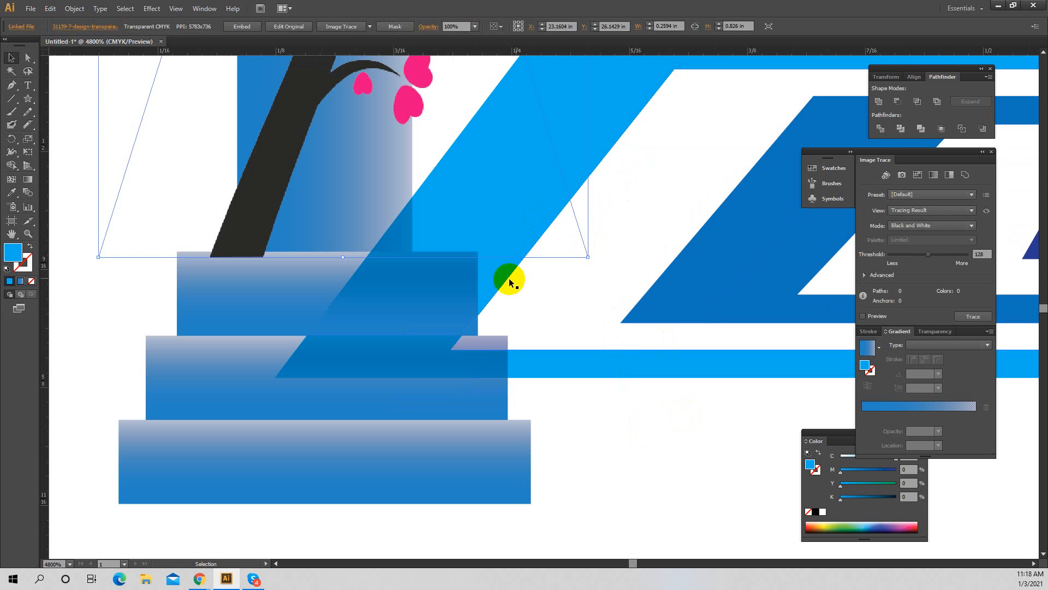
{"action": "left_click", "coordinate": [349, 227]}
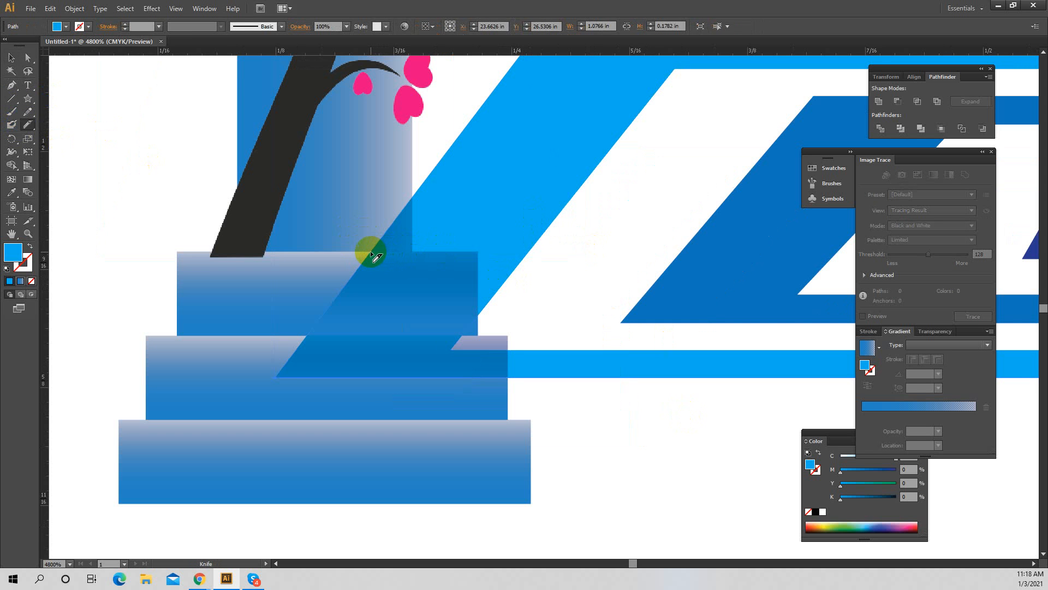
{"action": "left_click_drag", "start_coordinate": [380, 252], "coordinate": [465, 250]}
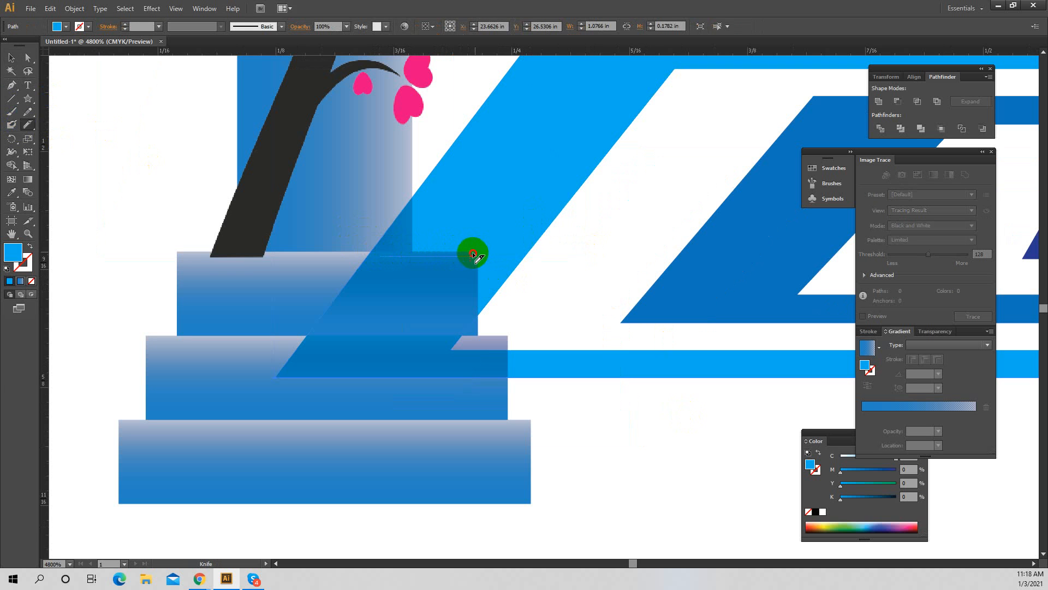
{"action": "left_click_drag", "start_coordinate": [478, 259], "coordinate": [478, 261]}
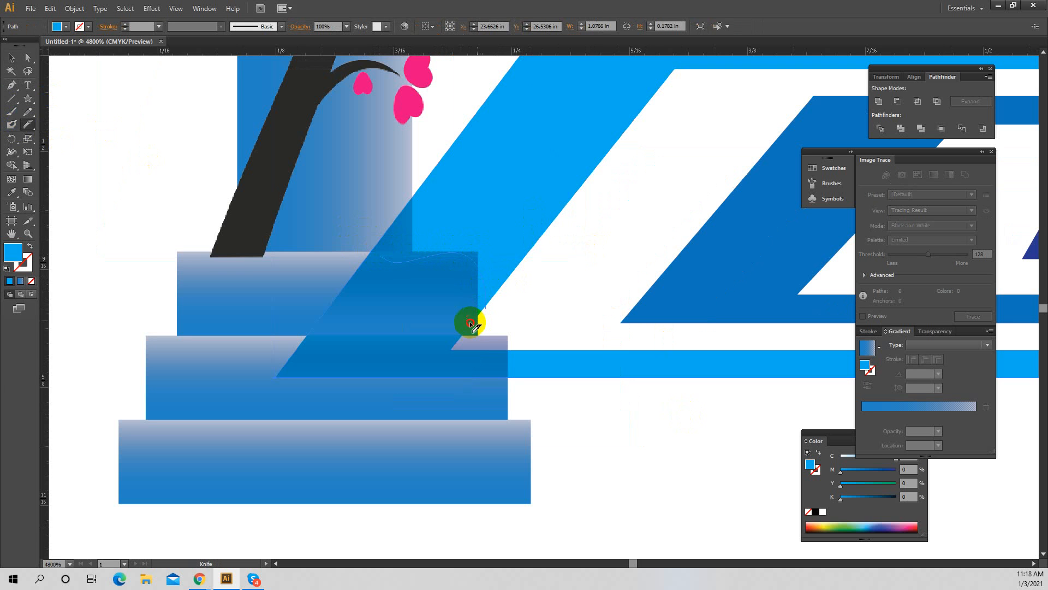
{"action": "left_click_drag", "start_coordinate": [470, 323], "coordinate": [494, 344]}
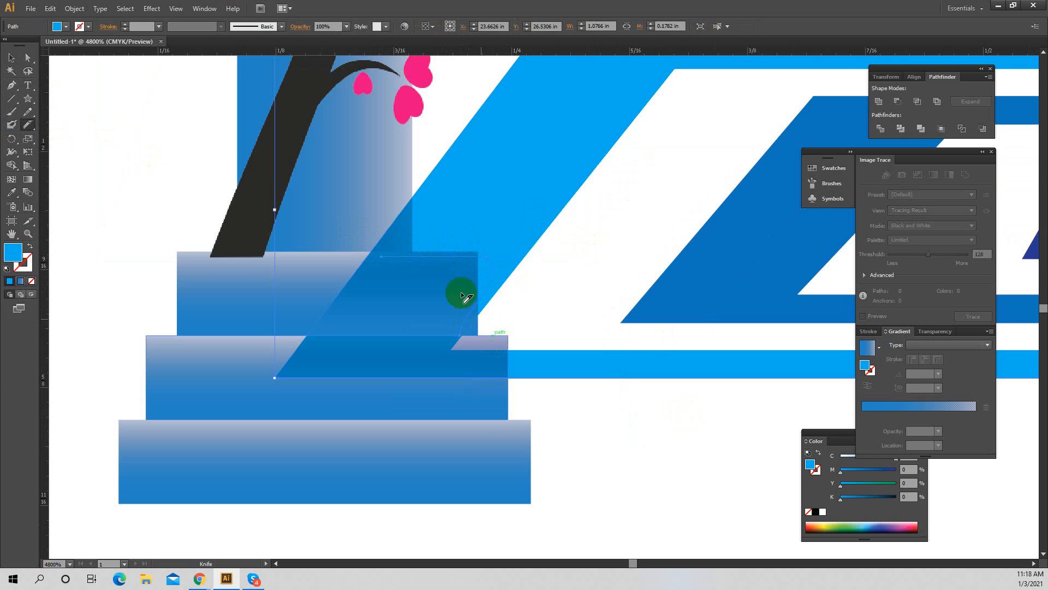
Try a Knife cut across the light-blue floor frame just above the left pillar's upper step
{"action": "left_click_drag", "start_coordinate": [381, 254], "coordinate": [402, 250]}
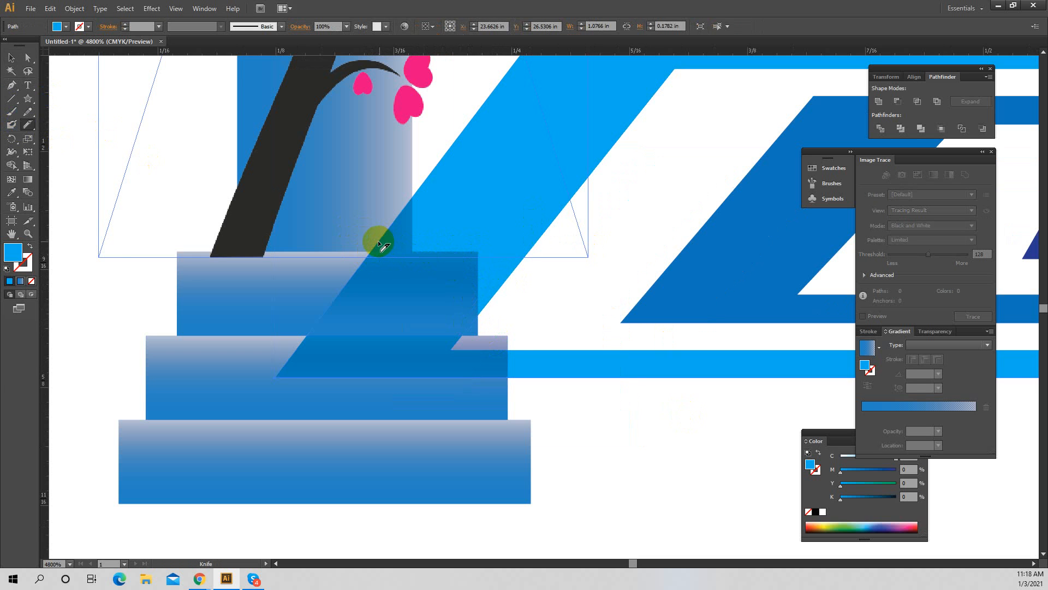
{"action": "mouse_move", "coordinate": [376, 242]}
{"action": "left_mouse_down"}
{"action": "mouse_move", "coordinate": [461, 238]}
{"action": "mouse_move", "coordinate": [435, 244]}
{"action": "left_mouse_up"}
{"action": "key", "text": "z"}
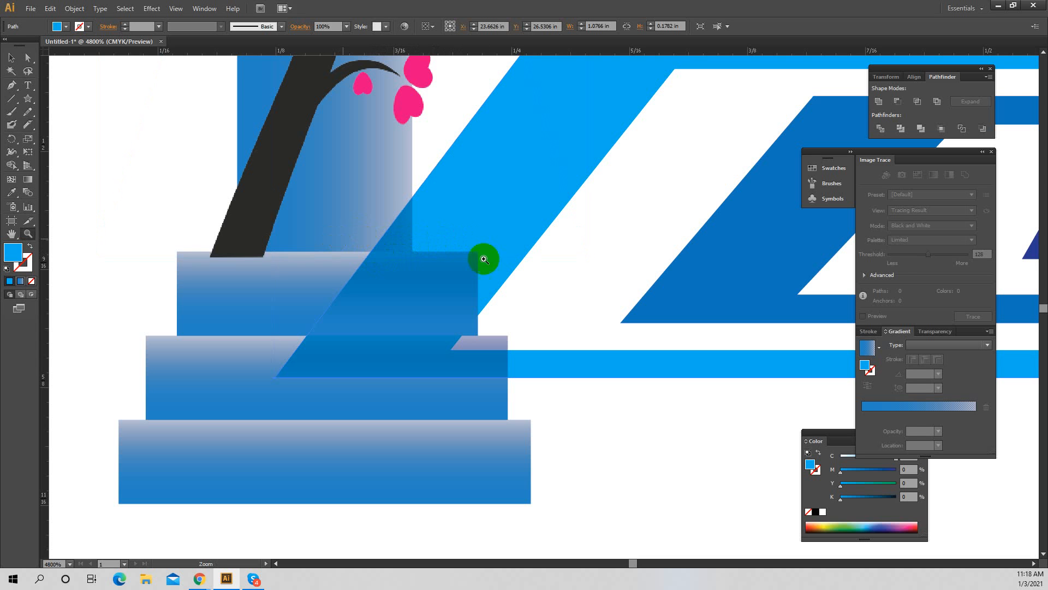
Select the light-blue floor frame again and retry the Knife cut along the upper step's top edge to its inner corner
{"action": "left_click", "coordinate": [11, 57]}
{"action": "left_click_drag", "start_coordinate": [546, 192], "coordinate": [608, 114]}
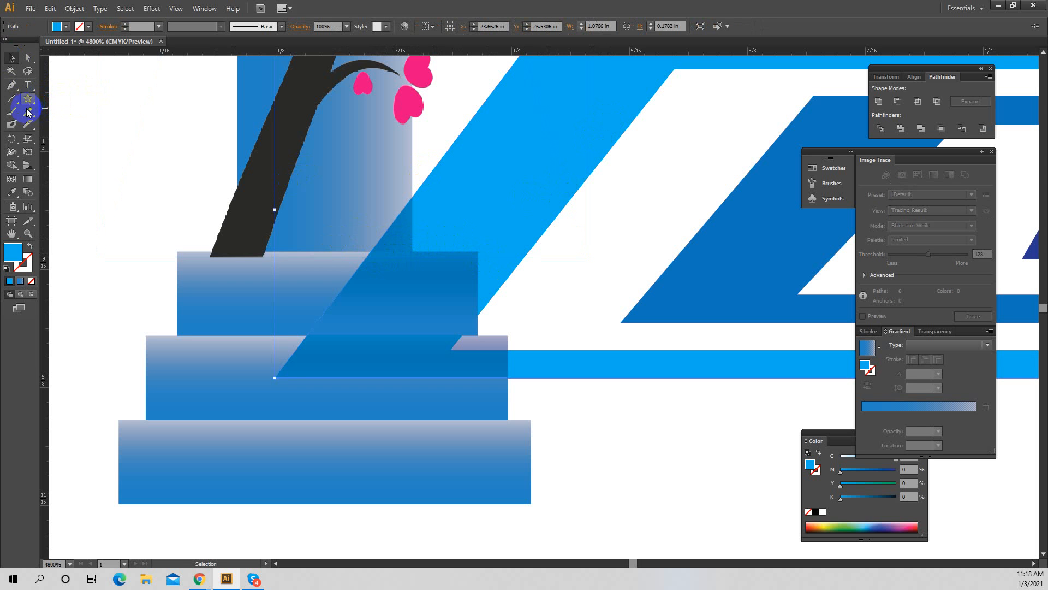
{"action": "left_click", "coordinate": [28, 124]}
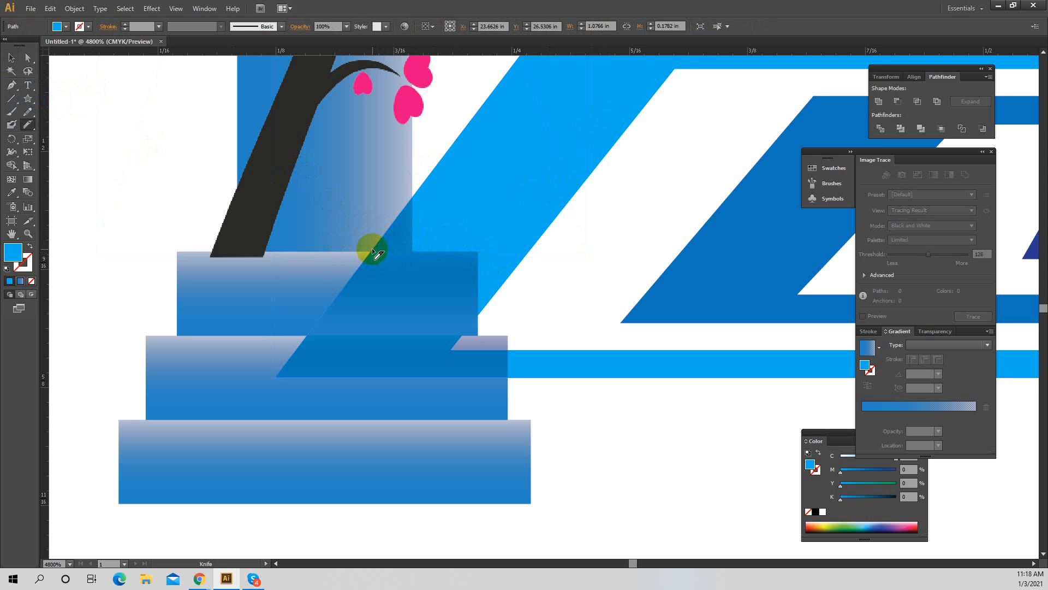
{"action": "mouse_move", "coordinate": [374, 248]}
{"action": "left_mouse_down"}
{"action": "mouse_move", "coordinate": [446, 246]}
{"action": "mouse_move", "coordinate": [482, 253]}
{"action": "mouse_move", "coordinate": [403, 255]}
{"action": "mouse_move", "coordinate": [485, 263]}
{"action": "left_mouse_up"}
{"action": "key", "text": "z"}
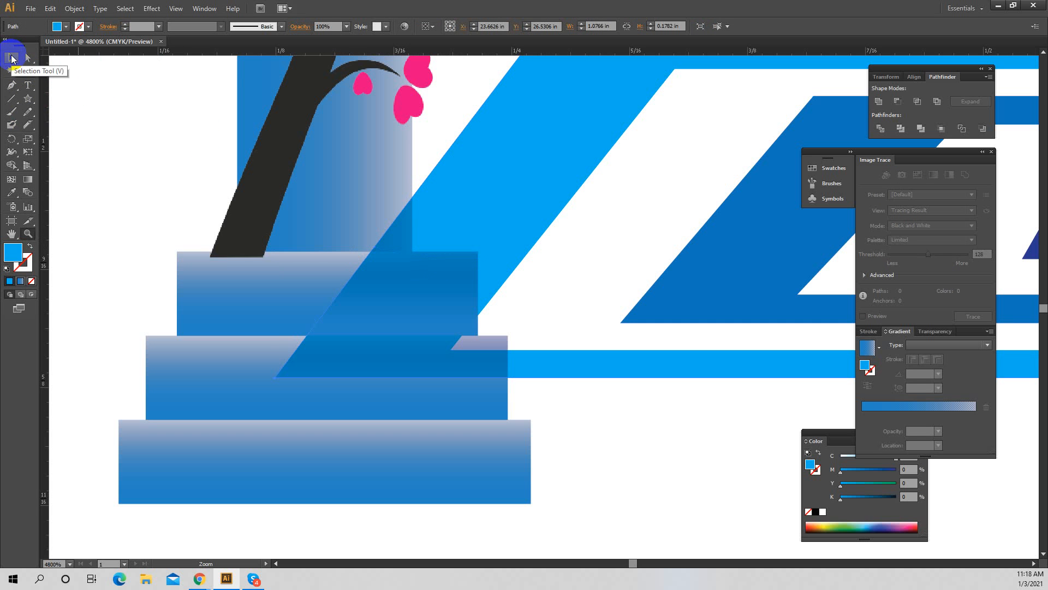
Try another Knife cut through the light-blue floor frame along the upper step's top and inner edges down to the middle step
{"action": "left_click", "coordinate": [28, 125]}
{"action": "mouse_move", "coordinate": [360, 210]}
{"action": "left_mouse_down"}
{"action": "mouse_move", "coordinate": [406, 250]}
{"action": "mouse_move", "coordinate": [474, 257]}
{"action": "mouse_move", "coordinate": [467, 330]}
{"action": "left_mouse_up"}
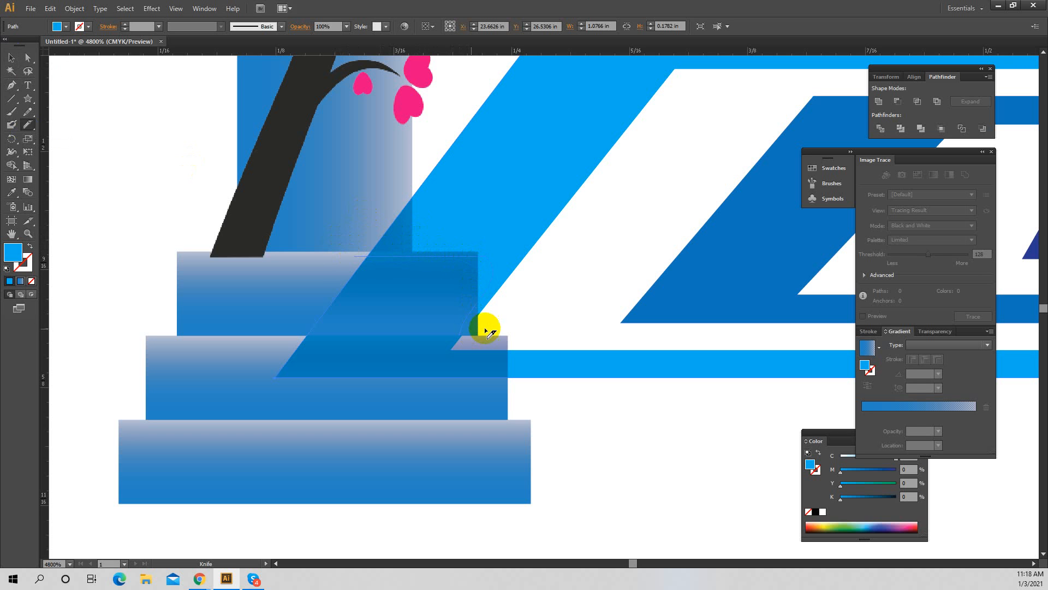
{"action": "key", "text": "ctrl+z"}
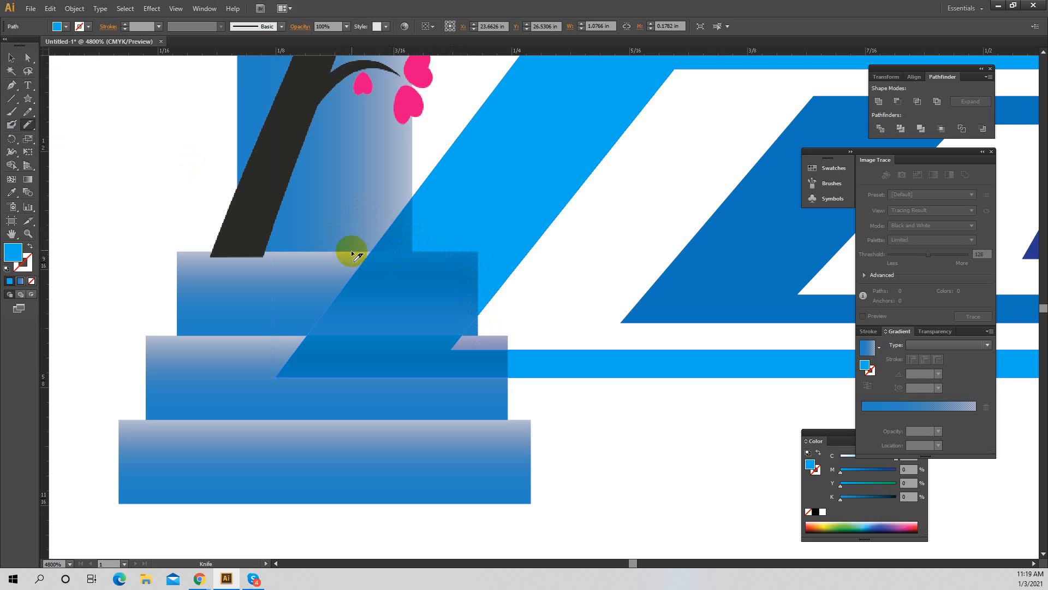
{"action": "left_click_drag", "start_coordinate": [366, 247], "coordinate": [457, 249]}
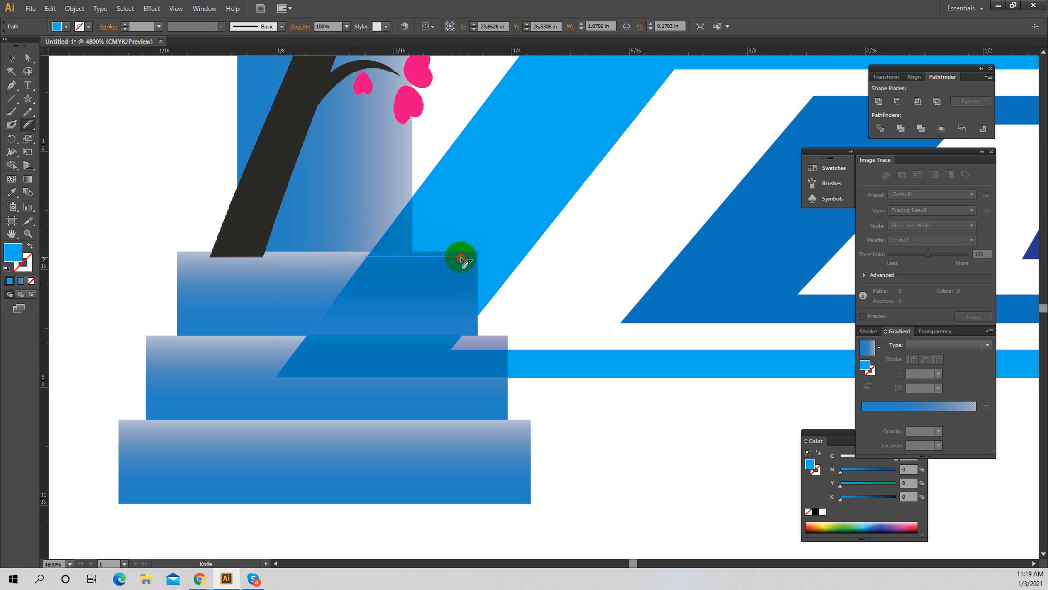
{"action": "left_click_drag", "start_coordinate": [461, 258], "coordinate": [456, 326]}
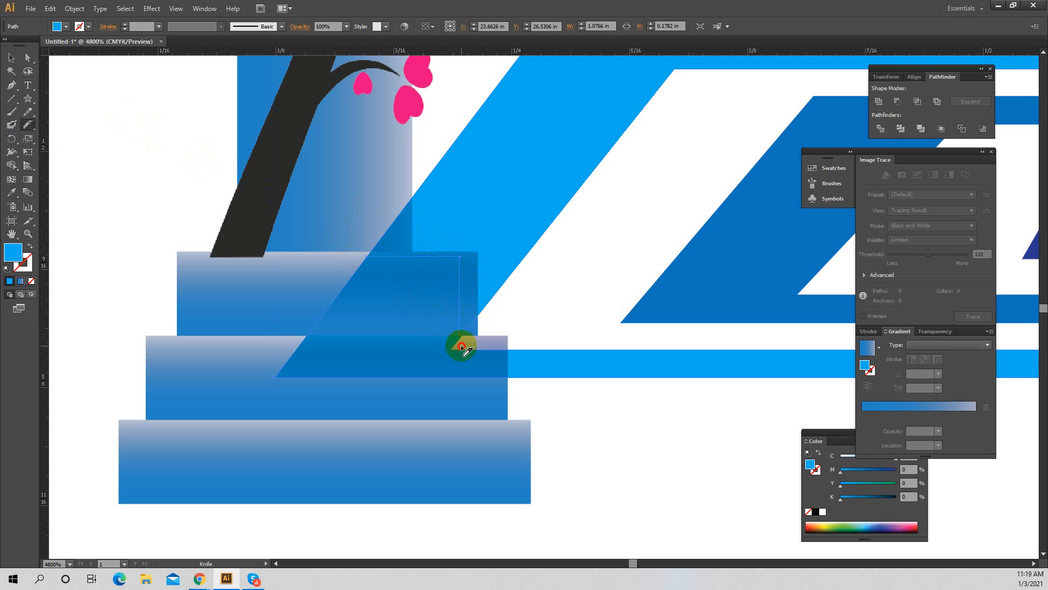
{"action": "left_click_drag", "start_coordinate": [461, 347], "coordinate": [462, 348]}
{"action": "left_click", "coordinate": [12, 58]}
{"action": "left_click", "coordinate": [605, 435]}
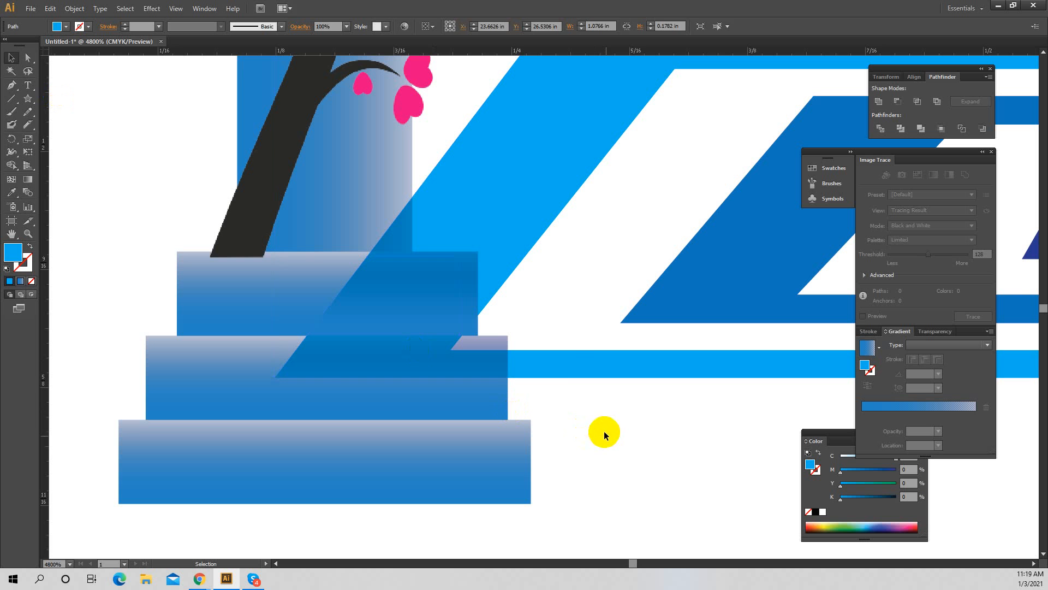
Select the light-blue floor frame to check the cut beside the upper step, and undo the Knife cut
{"action": "left_click", "coordinate": [446, 282]}
{"action": "left_click", "coordinate": [553, 235]}
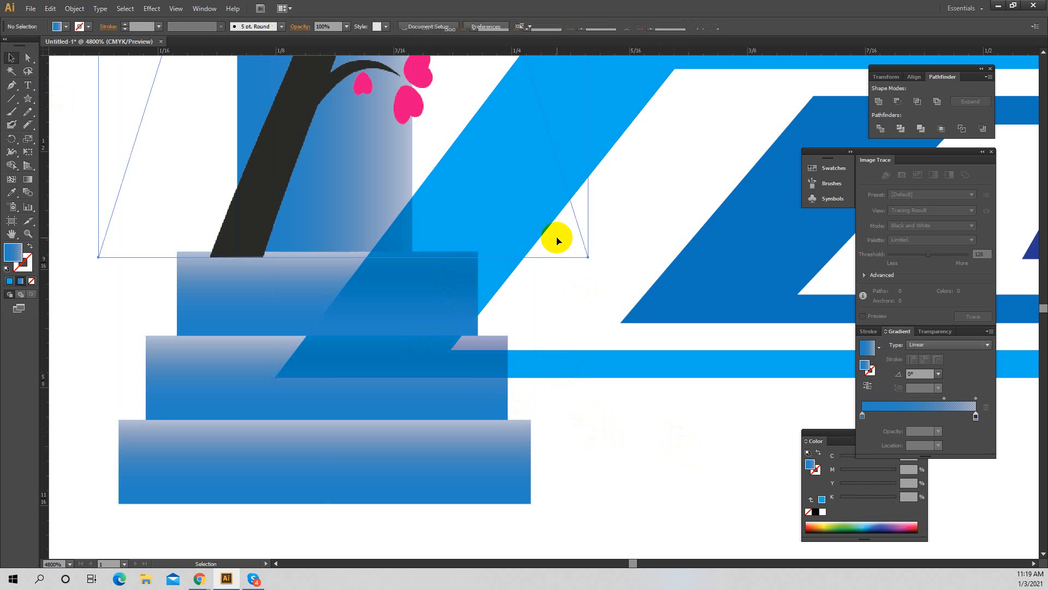
{"action": "left_click", "coordinate": [496, 270]}
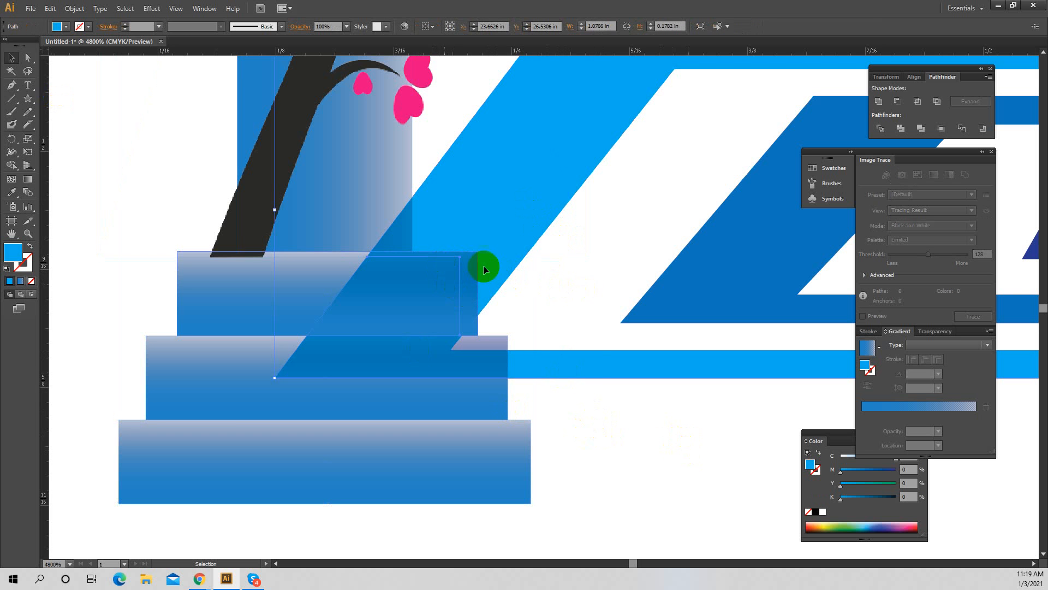
{"action": "right_click", "coordinate": [486, 270]}
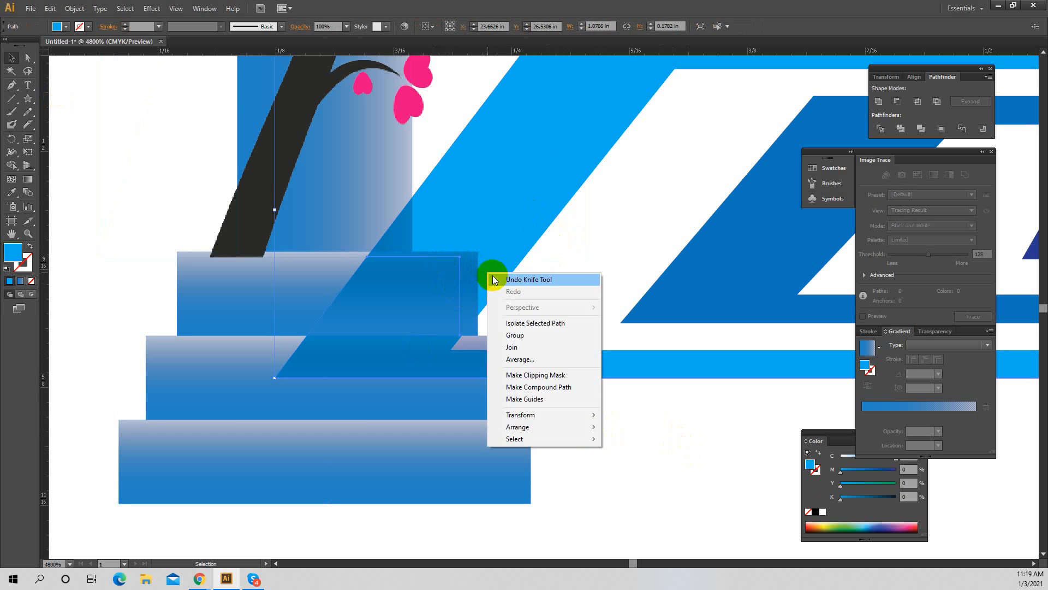
{"action": "left_click", "coordinate": [673, 456]}
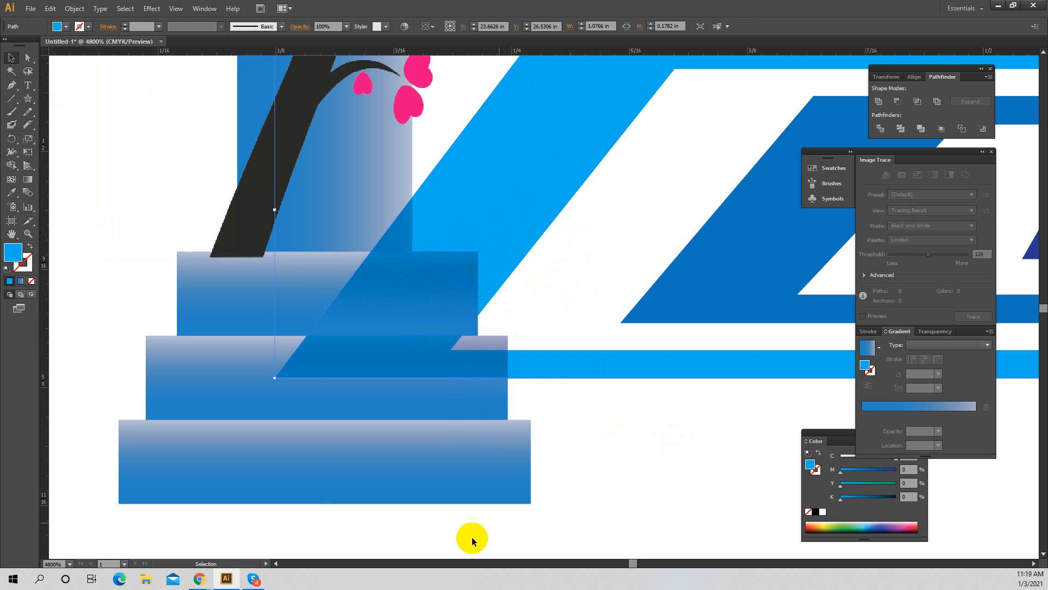
{"action": "left_click", "coordinate": [507, 251]}
{"action": "left_click", "coordinate": [323, 256]}
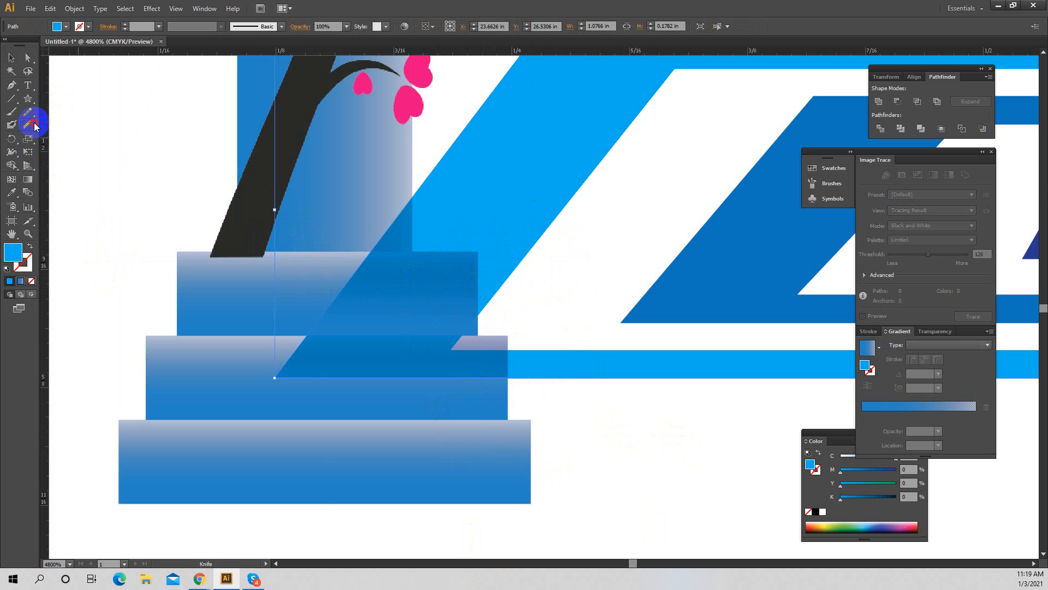
Erase the light-blue floor frame wherever it overlaps the left pillar's upper and middle base steps
{"action": "left_click_drag", "start_coordinate": [35, 126], "coordinate": [65, 121]}
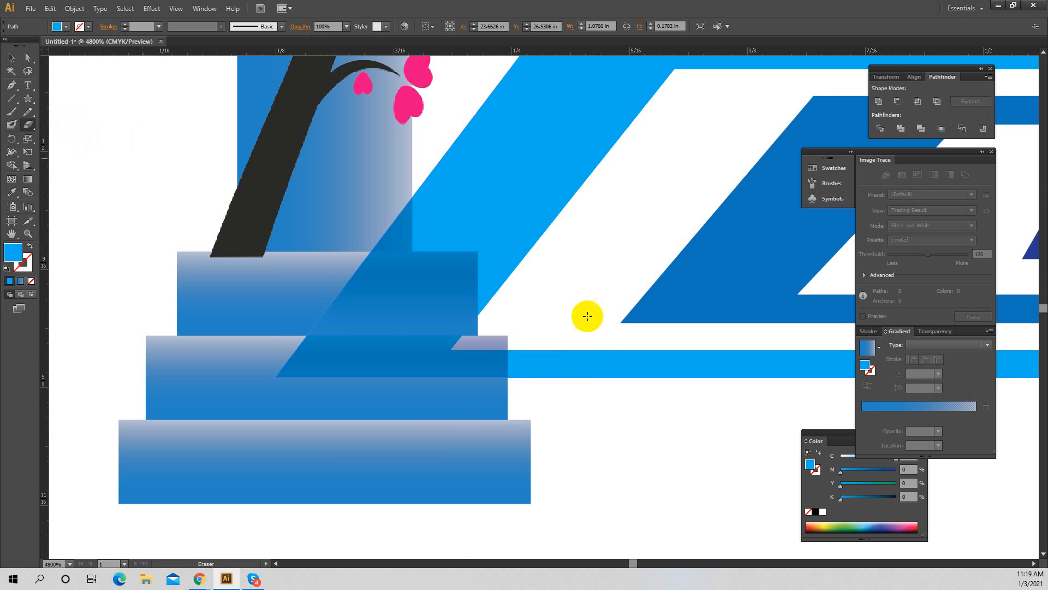
{"action": "mouse_move", "coordinate": [329, 311]}
{"action": "left_mouse_down"}
{"action": "mouse_move", "coordinate": [383, 305]}
{"action": "mouse_move", "coordinate": [406, 290]}
{"action": "mouse_move", "coordinate": [364, 282]}
{"action": "mouse_move", "coordinate": [427, 275]}
{"action": "mouse_move", "coordinate": [415, 366]}
{"action": "mouse_move", "coordinate": [412, 352]}
{"action": "mouse_move", "coordinate": [387, 368]}
{"action": "mouse_move", "coordinate": [391, 319]}
{"action": "mouse_move", "coordinate": [381, 336]}
{"action": "mouse_move", "coordinate": [313, 332]}
{"action": "mouse_move", "coordinate": [347, 328]}
{"action": "mouse_move", "coordinate": [337, 359]}
{"action": "mouse_move", "coordinate": [351, 346]}
{"action": "mouse_move", "coordinate": [299, 362]}
{"action": "mouse_move", "coordinate": [306, 339]}
{"action": "mouse_move", "coordinate": [290, 373]}
{"action": "mouse_move", "coordinate": [382, 379]}
{"action": "mouse_move", "coordinate": [410, 371]}
{"action": "left_mouse_up"}
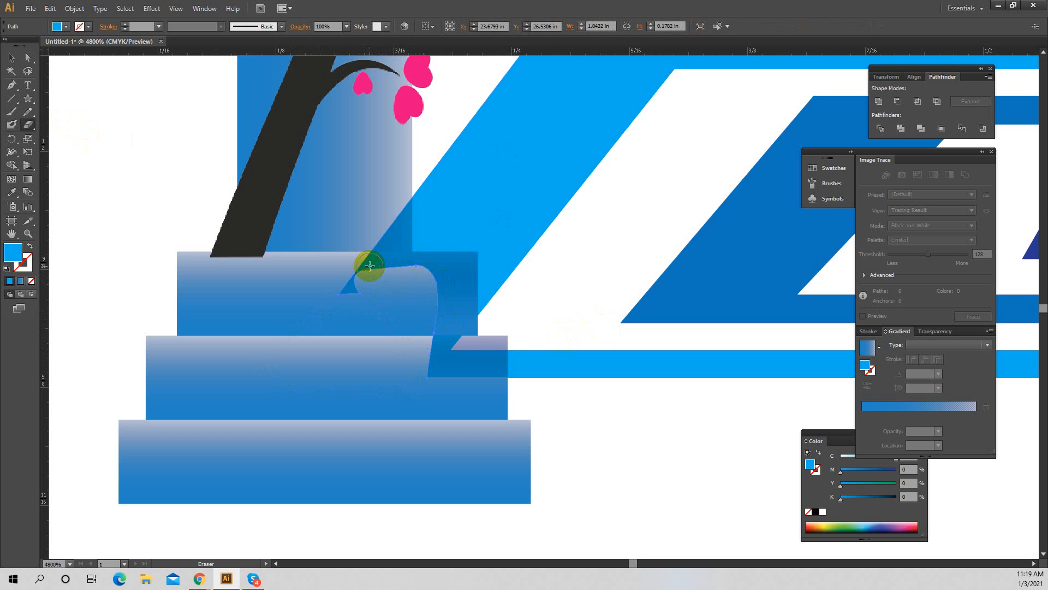
{"action": "mouse_move", "coordinate": [370, 265]}
{"action": "left_mouse_down"}
{"action": "mouse_move", "coordinate": [460, 270]}
{"action": "mouse_move", "coordinate": [455, 387]}
{"action": "mouse_move", "coordinate": [437, 342]}
{"action": "mouse_move", "coordinate": [440, 292]}
{"action": "mouse_move", "coordinate": [435, 381]}
{"action": "left_mouse_up"}
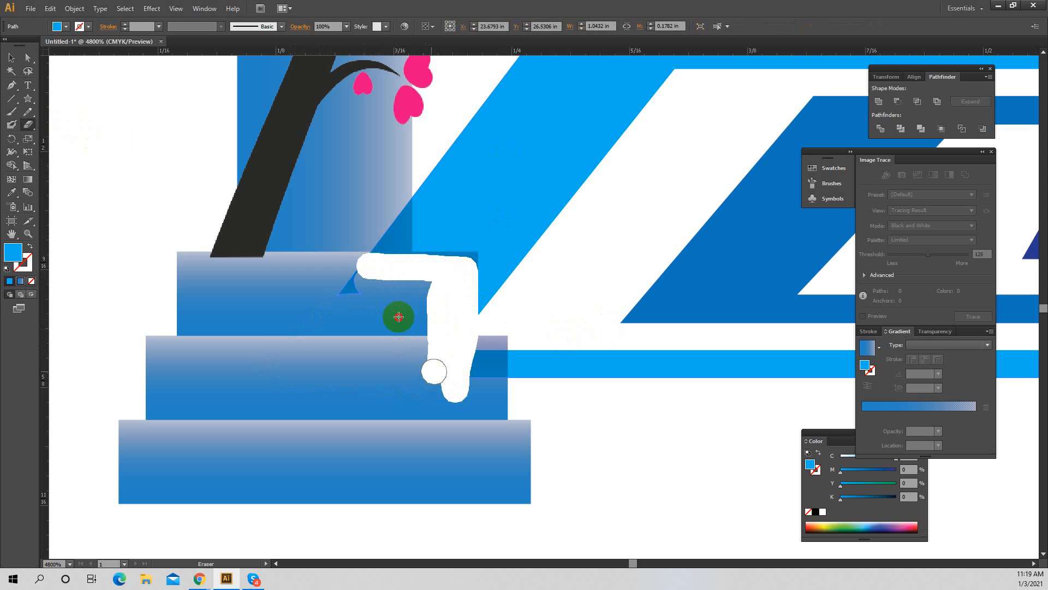
{"action": "mouse_move", "coordinate": [398, 316]}
{"action": "left_mouse_down"}
{"action": "mouse_move", "coordinate": [362, 279]}
{"action": "mouse_move", "coordinate": [343, 300]}
{"action": "left_mouse_up"}
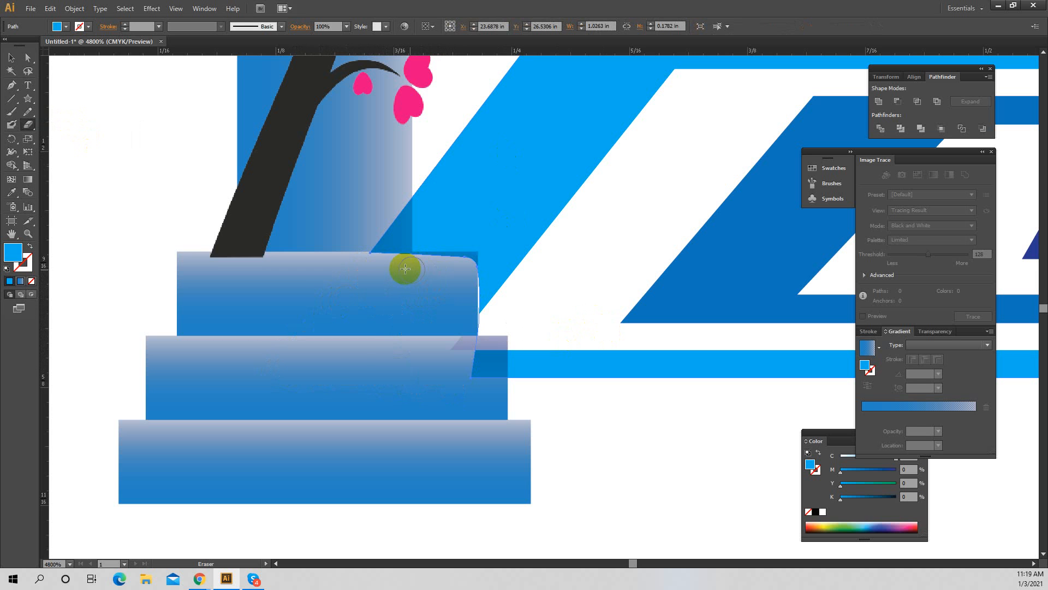
{"action": "mouse_move", "coordinate": [405, 268]}
{"action": "left_mouse_down"}
{"action": "mouse_move", "coordinate": [467, 265]}
{"action": "mouse_move", "coordinate": [340, 265]}
{"action": "left_mouse_up"}
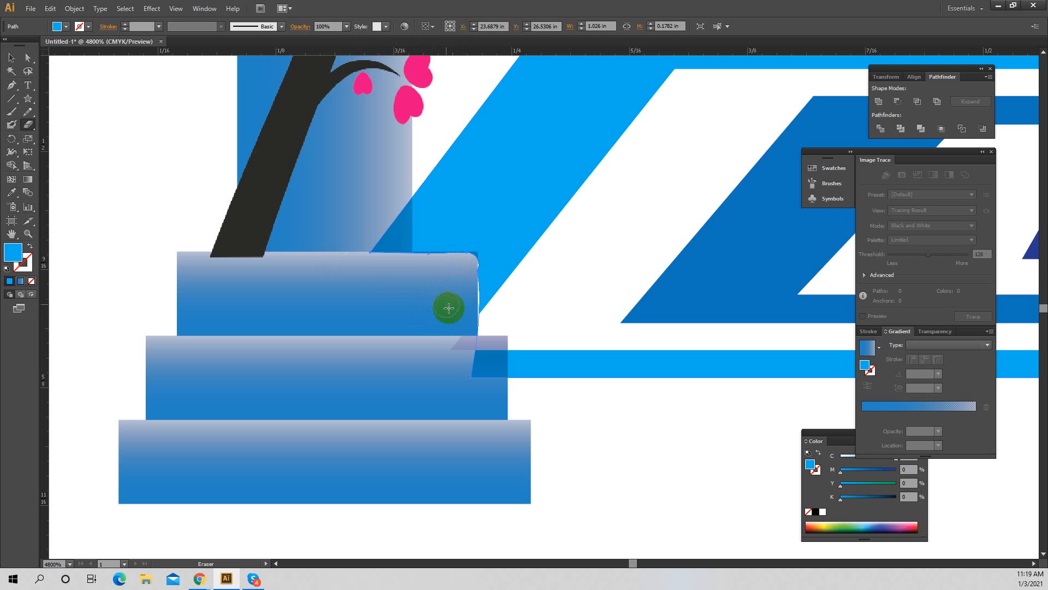
{"action": "mouse_move", "coordinate": [462, 347]}
{"action": "left_mouse_down"}
{"action": "mouse_move", "coordinate": [496, 346]}
{"action": "mouse_move", "coordinate": [493, 395]}
{"action": "mouse_move", "coordinate": [477, 351]}
{"action": "left_mouse_up"}
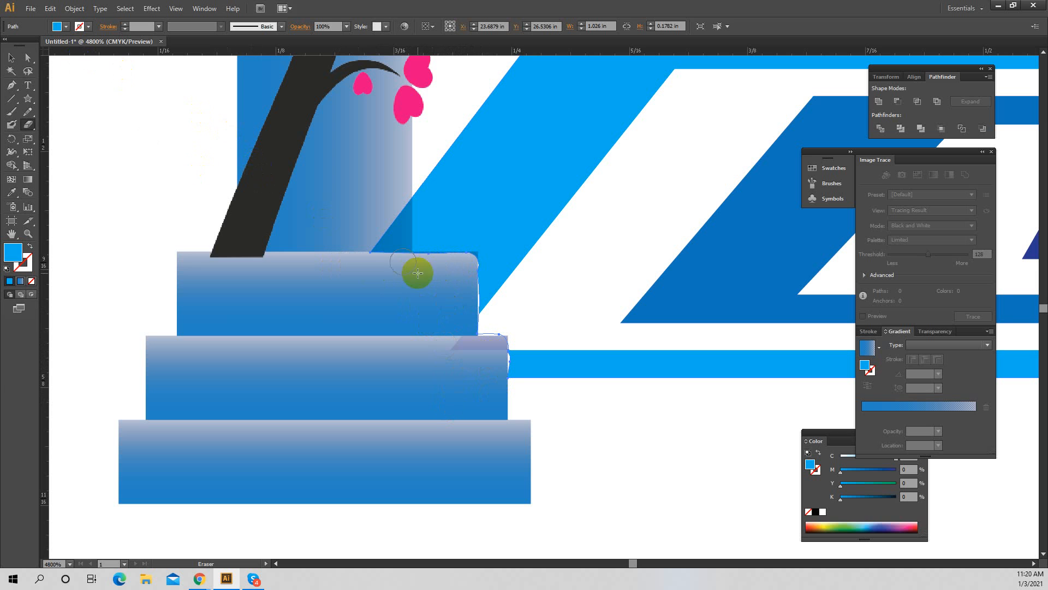
Erase the remaining floor frame overlap on the left pillar's shaft just above the base and deselect the frame
{"action": "mouse_move", "coordinate": [389, 227]}
{"action": "left_mouse_down"}
{"action": "mouse_move", "coordinate": [397, 273]}
{"action": "mouse_move", "coordinate": [391, 242]}
{"action": "mouse_move", "coordinate": [378, 245]}
{"action": "mouse_move", "coordinate": [400, 206]}
{"action": "left_mouse_up"}
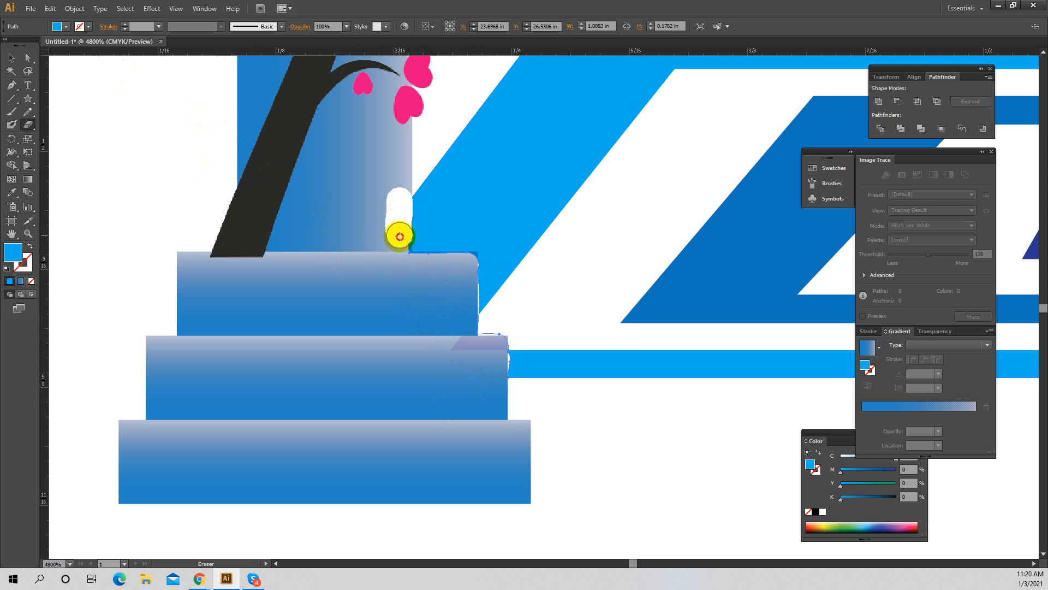
{"action": "left_click_drag", "start_coordinate": [398, 255], "coordinate": [399, 257]}
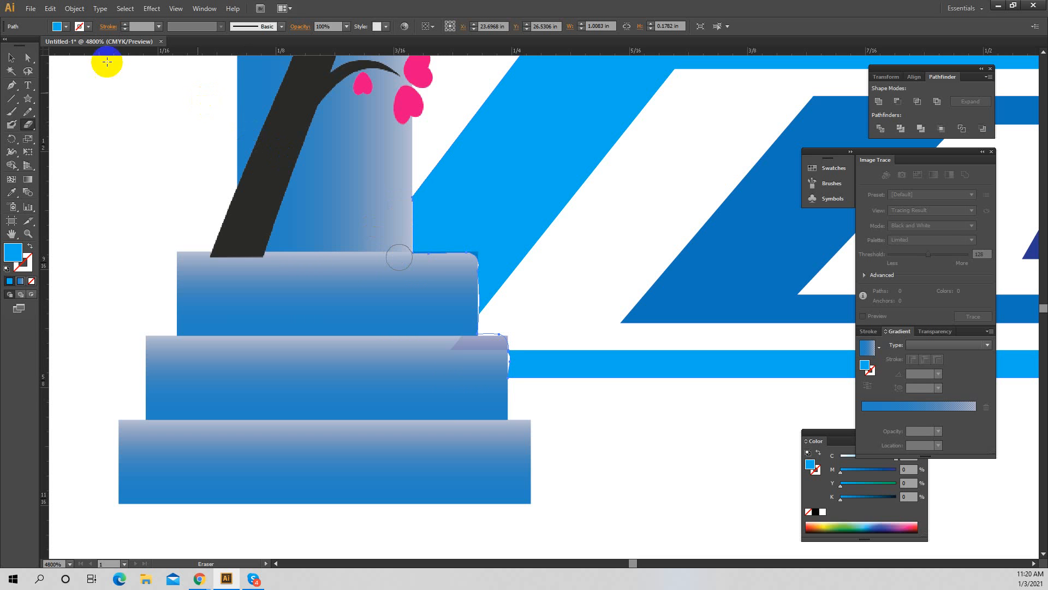
{"action": "left_click", "coordinate": [11, 58]}
{"action": "left_click", "coordinate": [635, 418]}
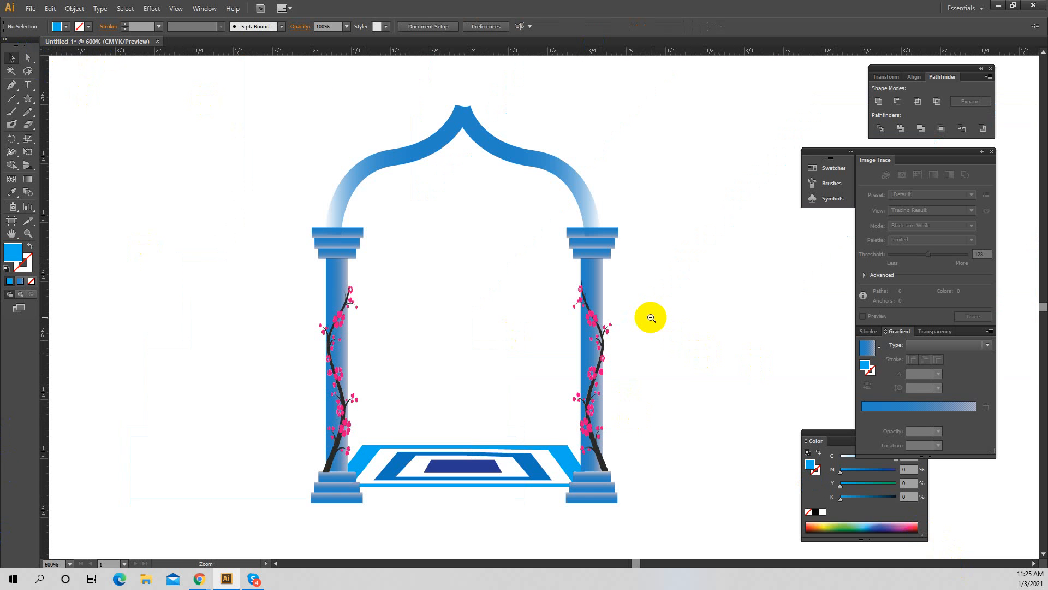
Select the complete arch with its pillars, flowers and floor, and group everything together
{"action": "left_click", "coordinate": [643, 319], "text": "alt"}
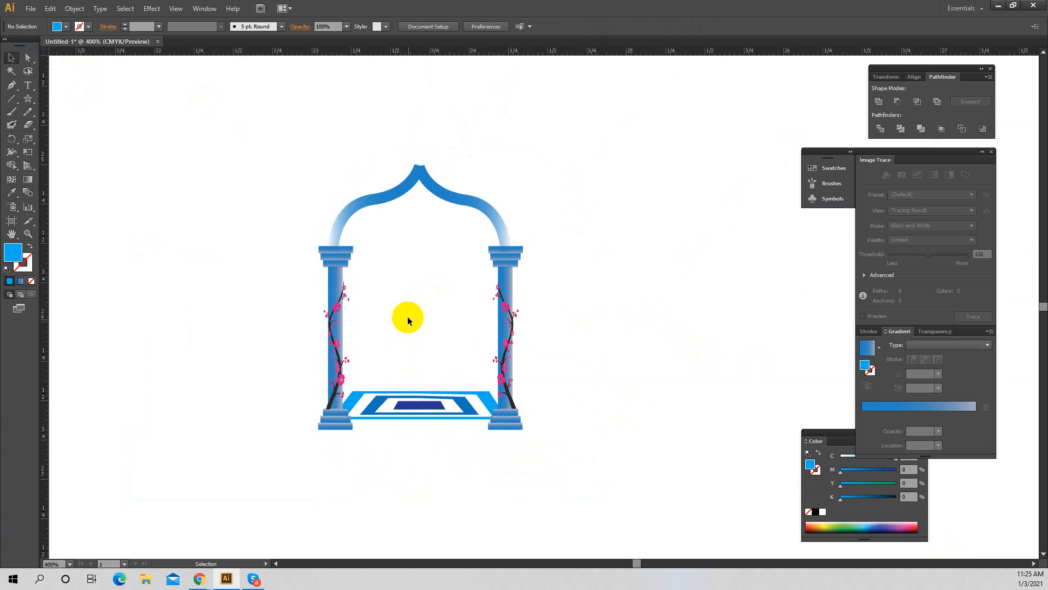
{"action": "left_click_drag", "start_coordinate": [249, 152], "coordinate": [647, 497]}
{"action": "right_click", "coordinate": [514, 268]}
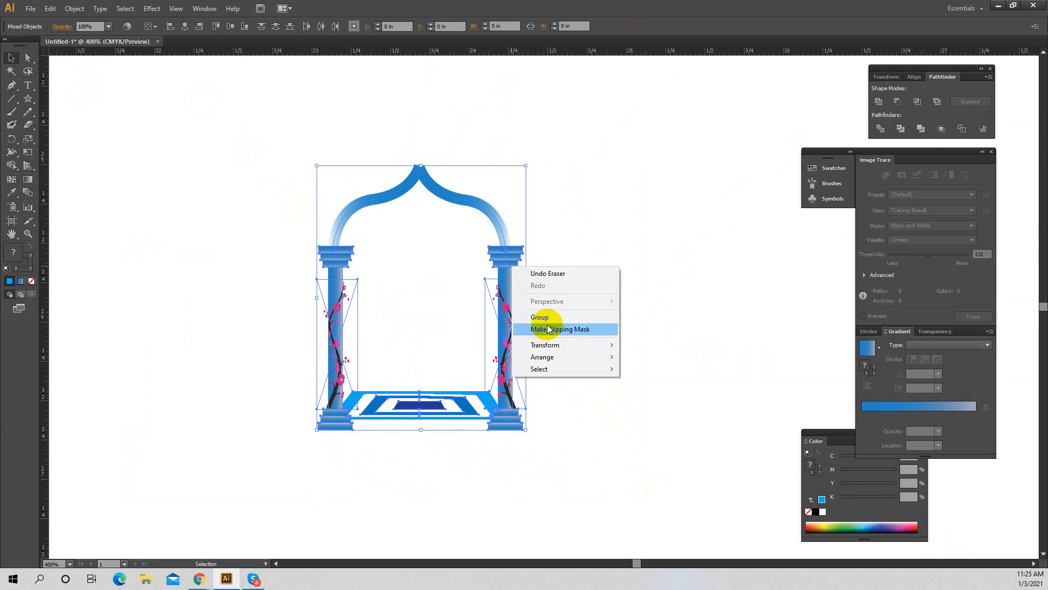
{"action": "left_click", "coordinate": [549, 318]}
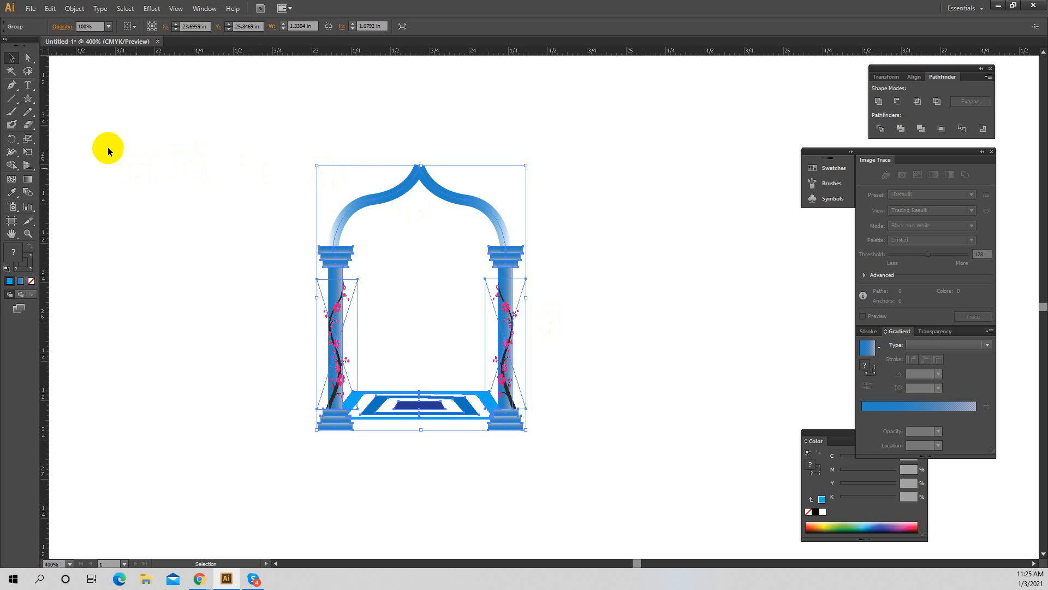
Try to rotate the grouped arch, and undo the rotation
{"action": "left_click", "coordinate": [12, 141]}
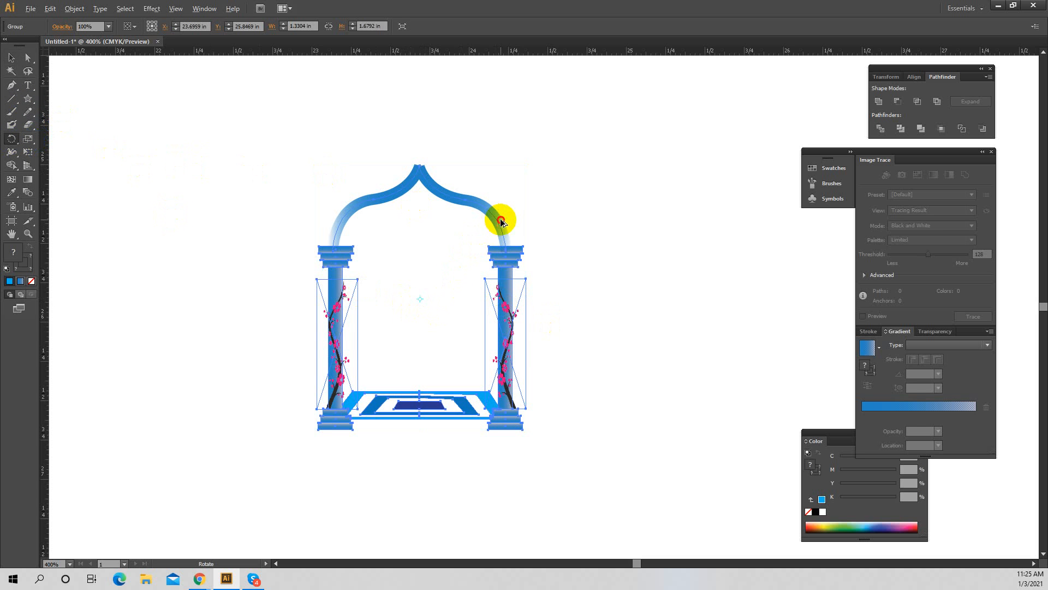
{"action": "left_click_drag", "start_coordinate": [501, 221], "coordinate": [564, 405]}
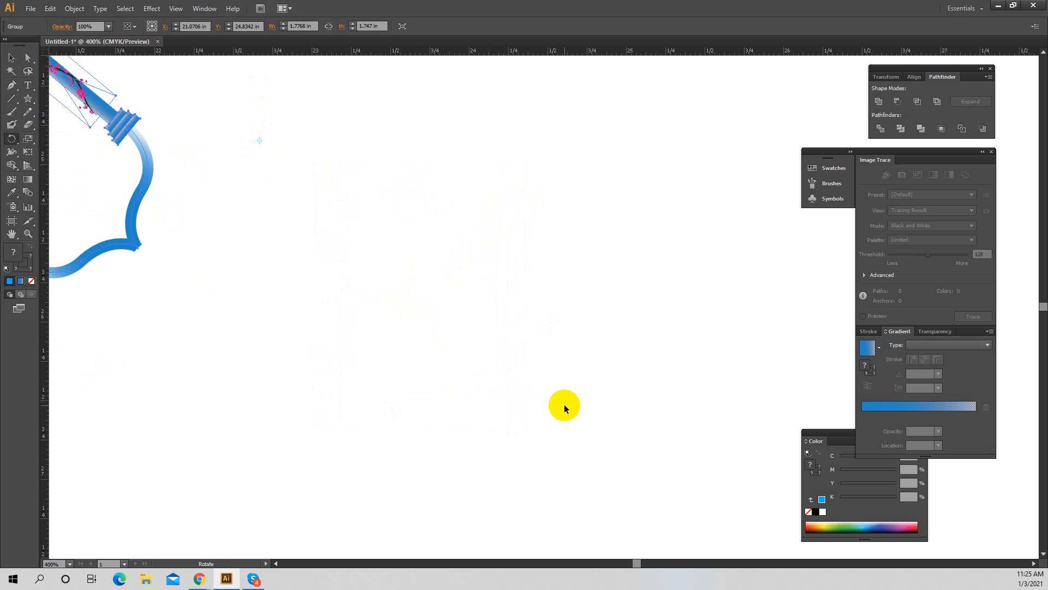
{"action": "key", "text": "ctrl+z"}
{"action": "left_click", "coordinate": [11, 58]}
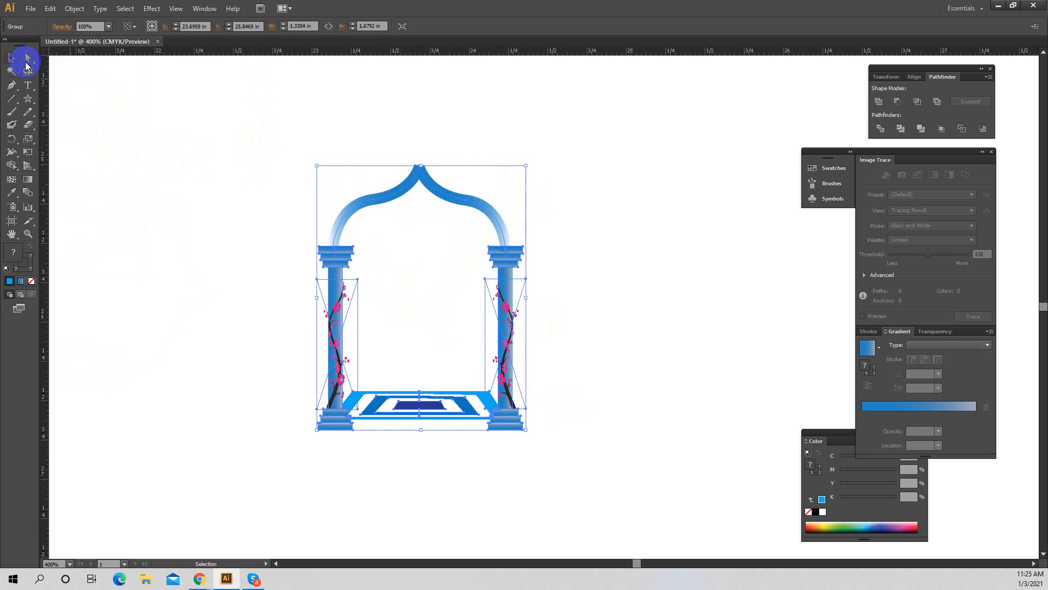
Make an enlarged copy of the grouped arch, scaled about its centre to about 1.87 by 2.36 in
{"action": "left_click", "coordinate": [211, 125]}
{"action": "left_click_drag", "start_coordinate": [211, 125], "coordinate": [641, 464]}
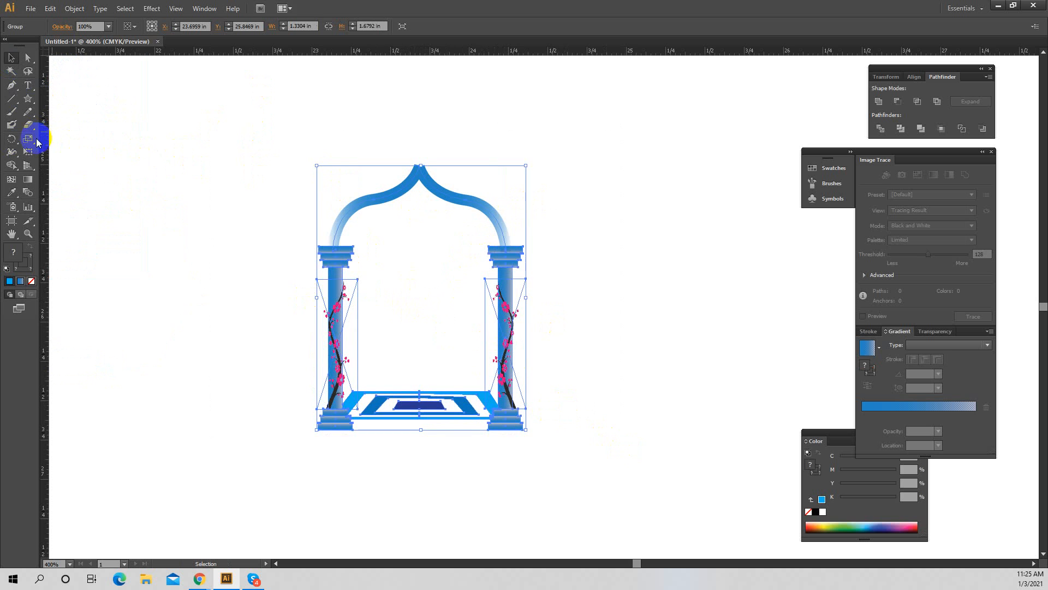
{"action": "left_click", "coordinate": [28, 139]}
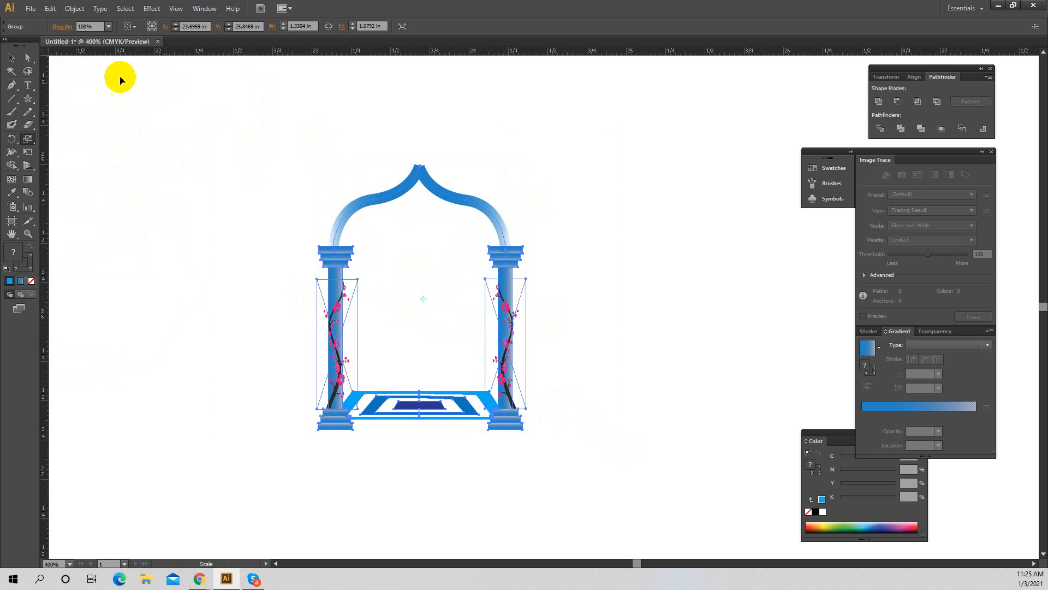
{"action": "left_click", "coordinate": [12, 58]}
{"action": "left_click_drag", "start_coordinate": [250, 125], "coordinate": [660, 448]}
{"action": "left_click", "coordinate": [28, 141]}
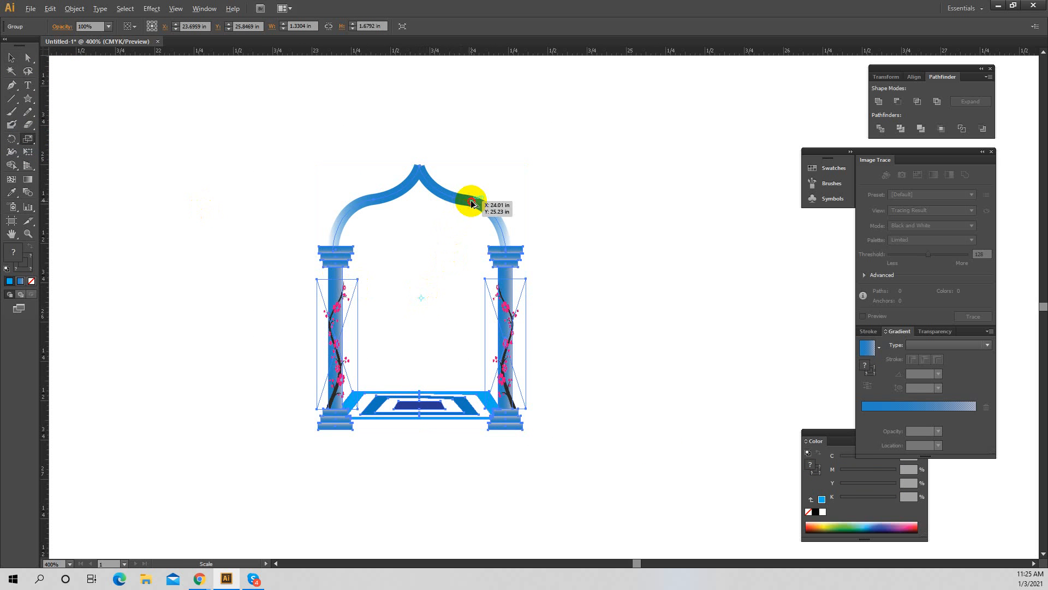
{"action": "left_click_drag", "start_coordinate": [473, 204], "coordinate": [498, 175]}
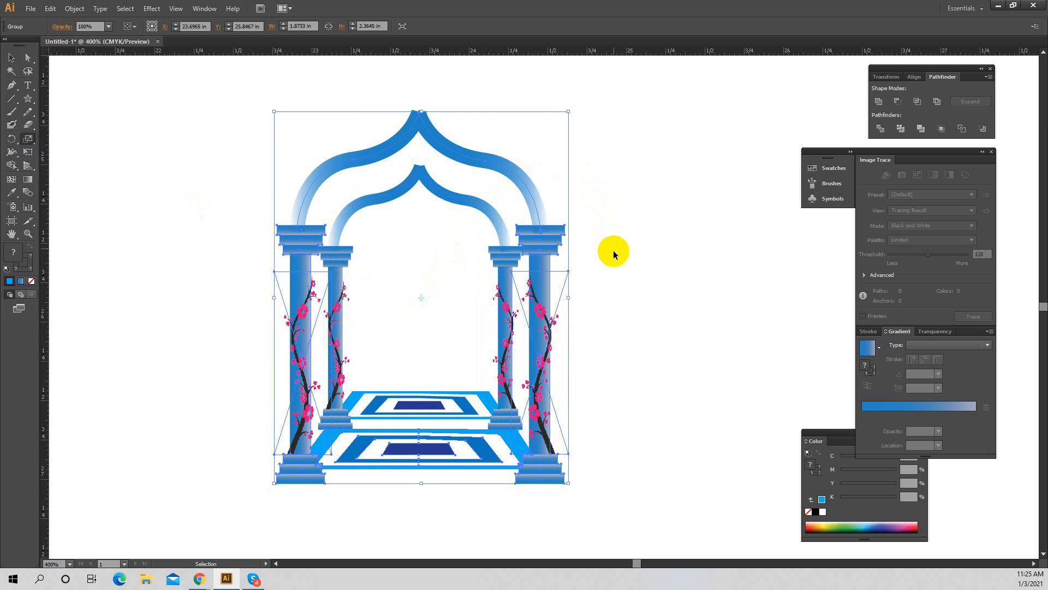
Repeat the scaled copy several times to build a receding arcade of ever larger arches, and deselect the artwork
{"action": "key", "text": "ctrl+d"}
{"action": "key", "text": "ctrl+d"}
{"action": "key", "text": "ctrl+d"}
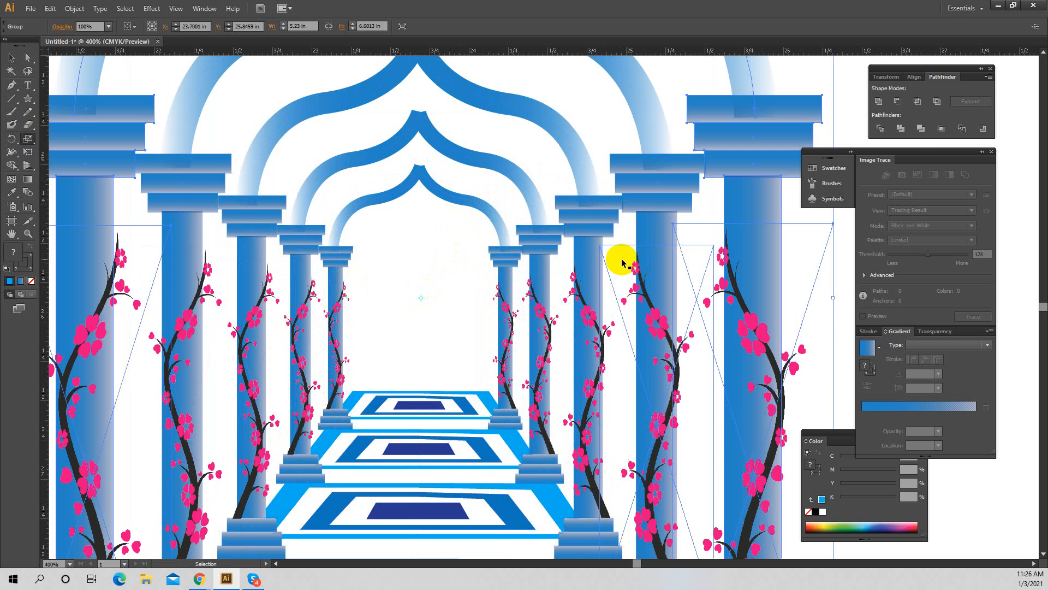
{"action": "key", "text": "ctrl+d"}
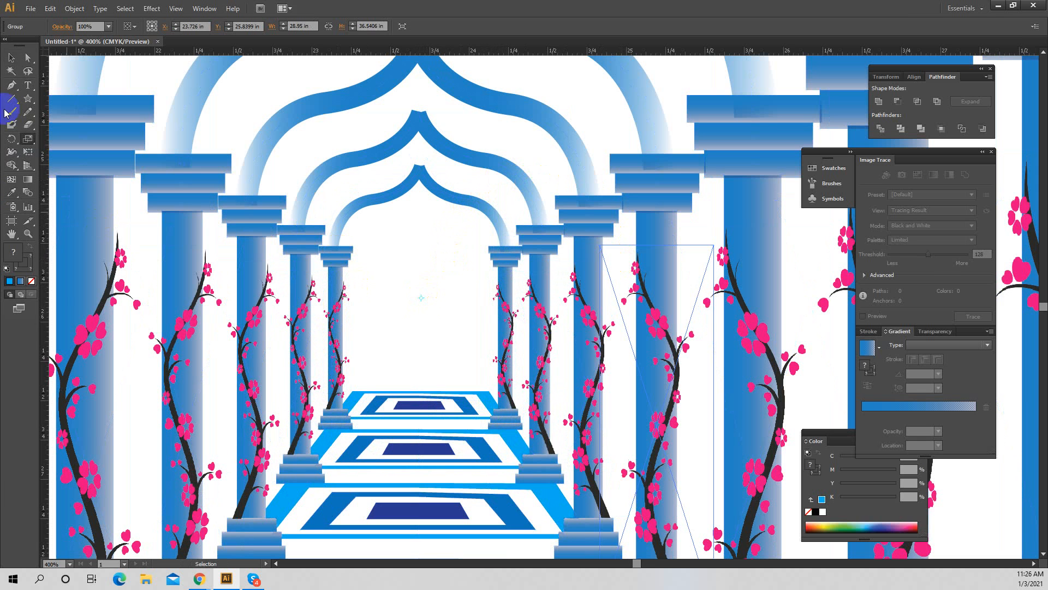
{"action": "key", "text": "ctrl+d"}
{"action": "left_click", "coordinate": [12, 58]}
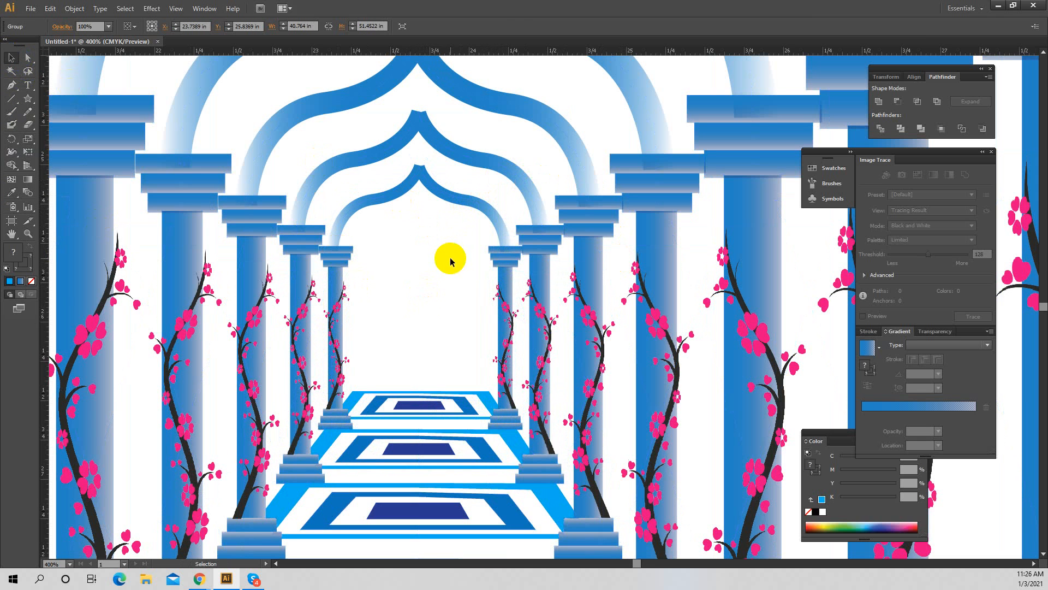
{"action": "left_click", "coordinate": [451, 261]}
{"action": "left_click", "coordinate": [446, 298], "text": "alt"}
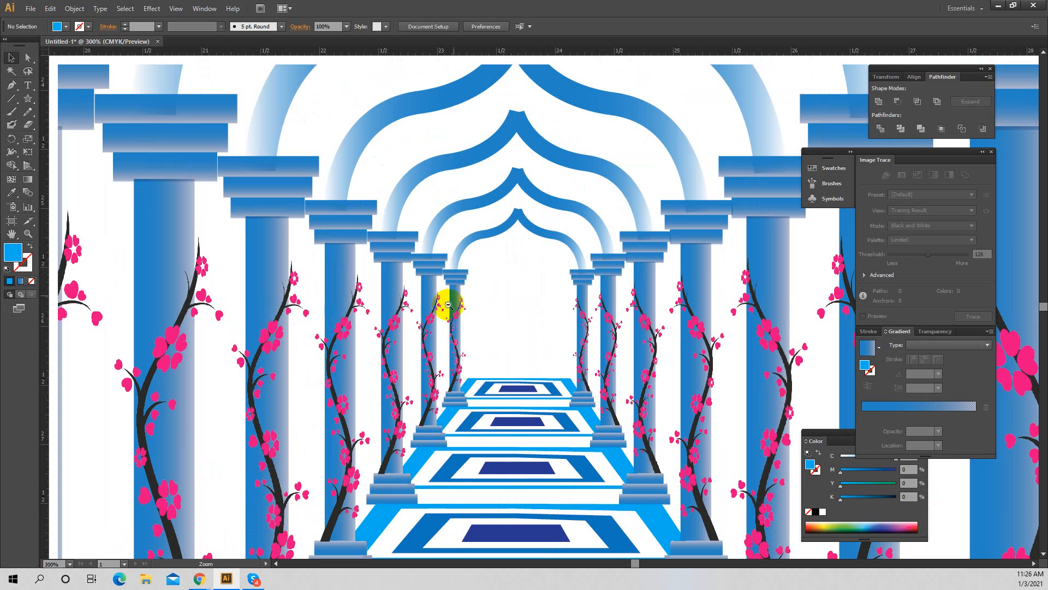
{"action": "left_click", "coordinate": [515, 330], "text": "alt"}
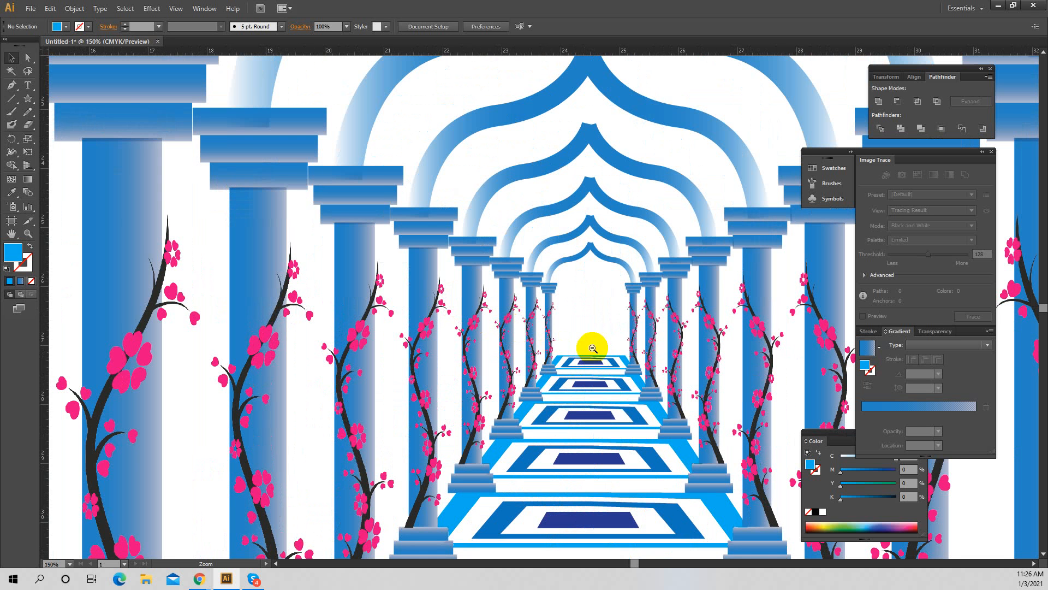
{"action": "left_click", "coordinate": [589, 346], "text": "alt"}
{"action": "left_click", "coordinate": [595, 354], "text": "alt"}
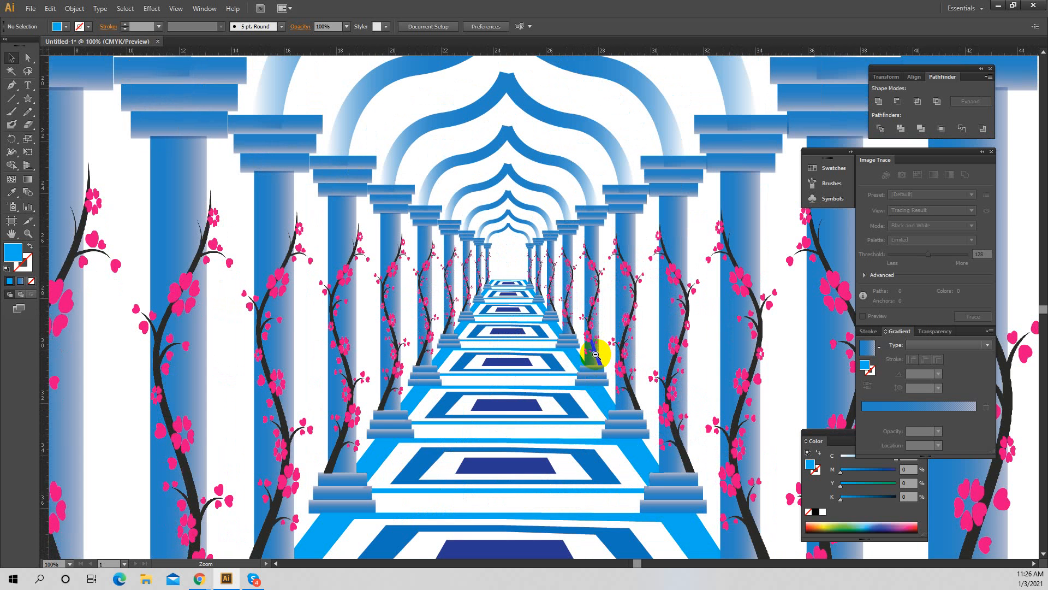
Delete the largest, outermost arch together with its pillars and floor from the arcade
{"action": "left_click", "coordinate": [544, 339], "text": "alt"}
{"action": "left_click", "coordinate": [544, 339], "text": "alt"}
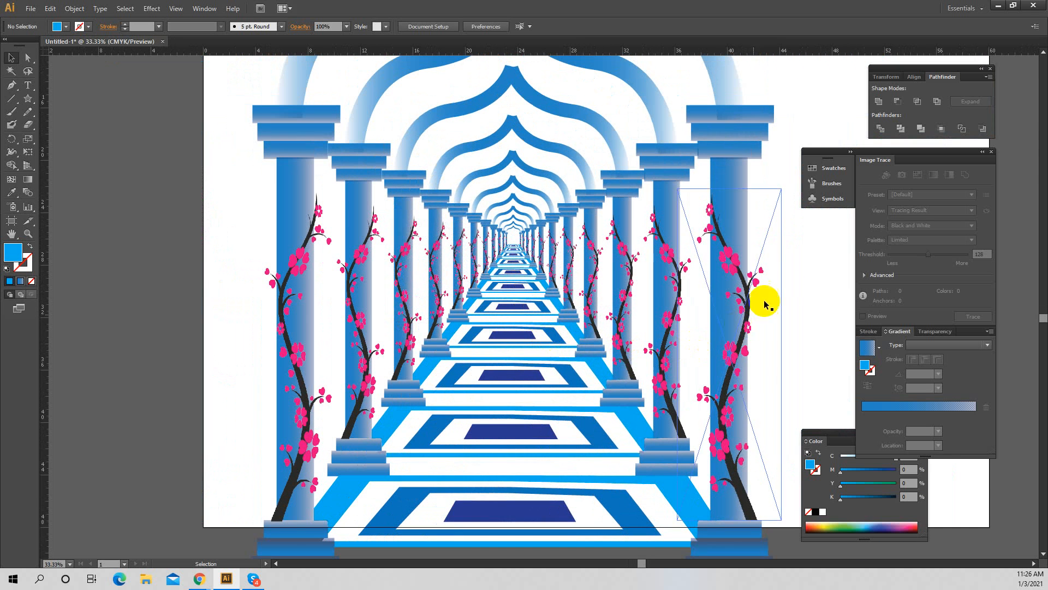
{"action": "left_click", "coordinate": [732, 300]}
{"action": "key", "text": "Delete"}
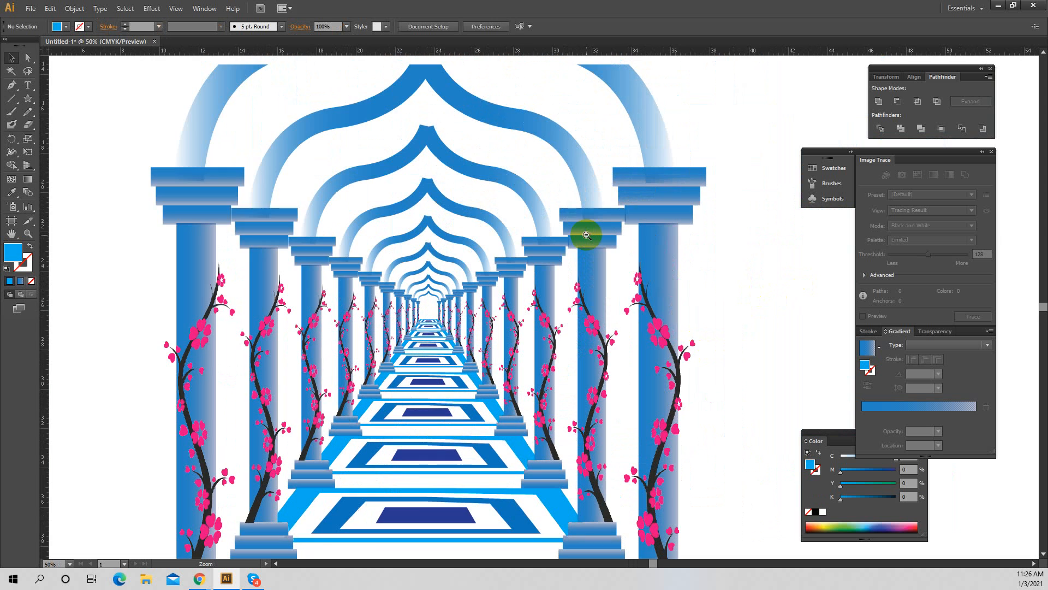
Examine the arcade's arches, flower-wrapped pillars and floor tiles, both close up and as a whole
{"action": "left_click", "coordinate": [580, 238], "text": "ctrl+alt"}
{"action": "left_click_drag", "start_coordinate": [498, 272], "coordinate": [532, 236]}
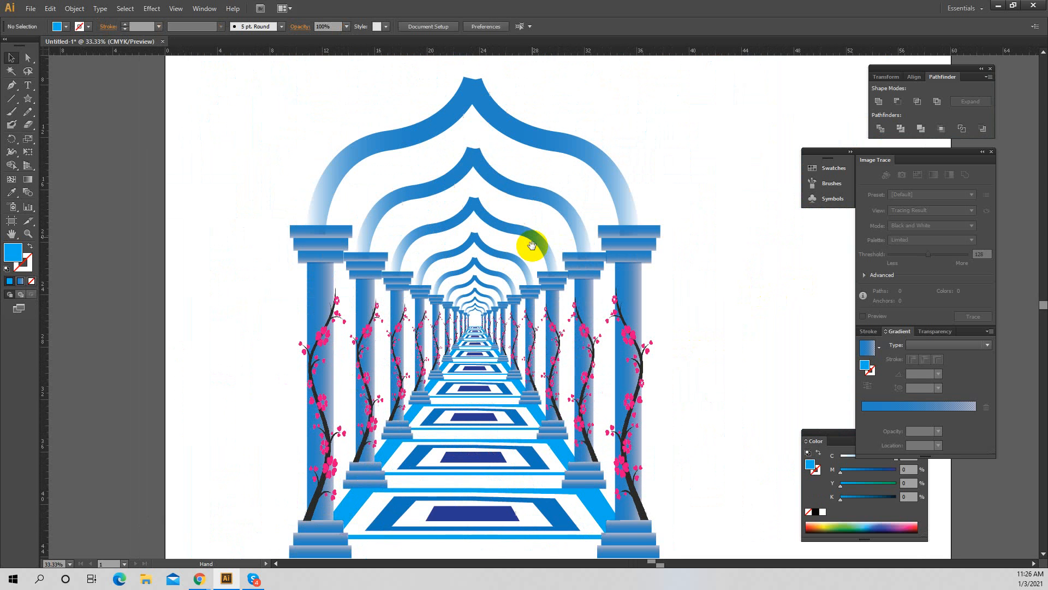
{"action": "left_click_drag", "start_coordinate": [532, 293], "coordinate": [536, 277]}
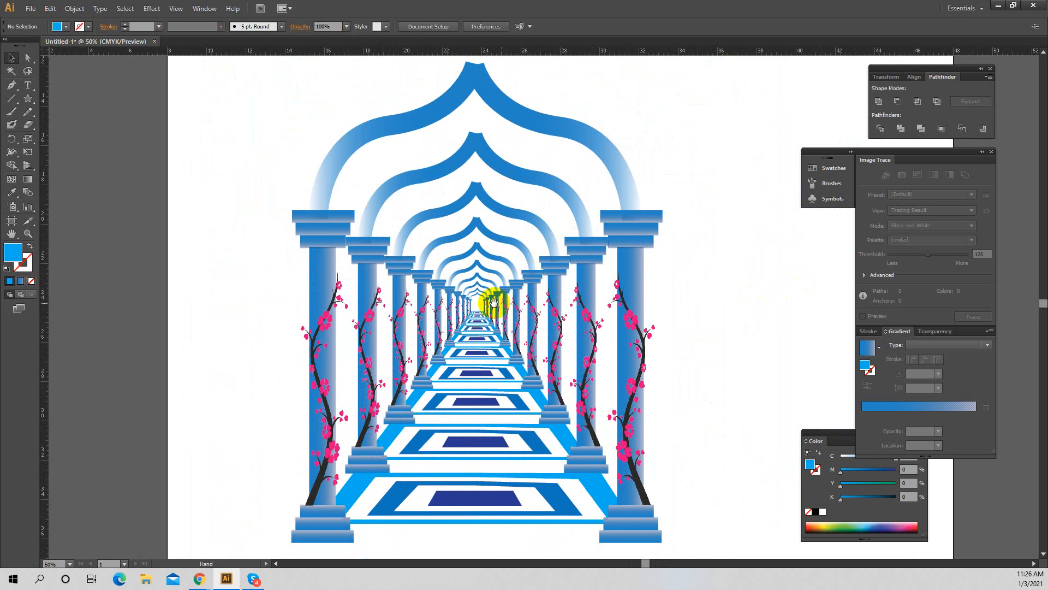
{"action": "left_click", "coordinate": [492, 300]}
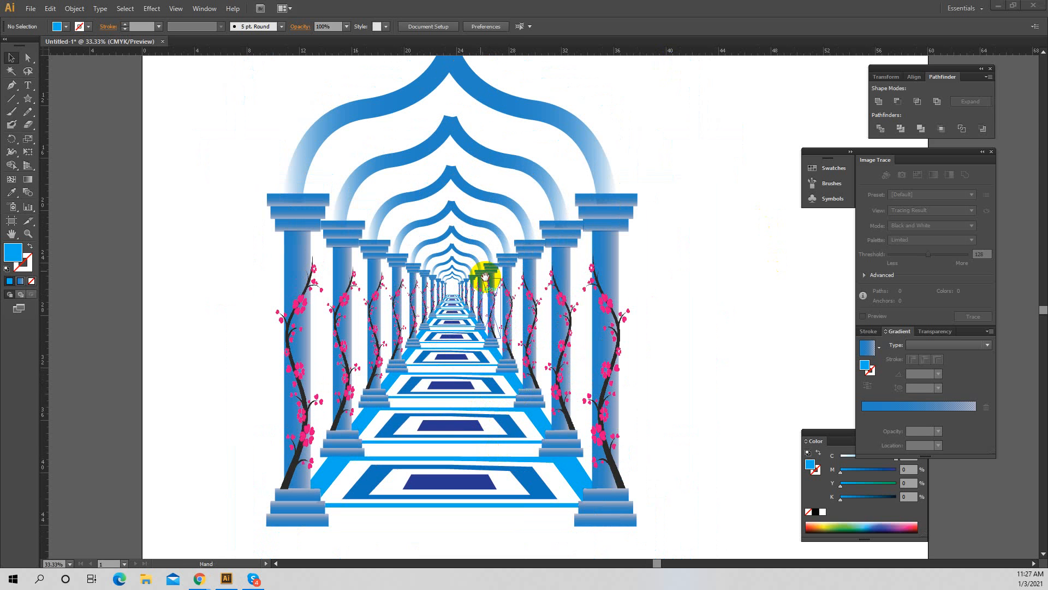
{"action": "key", "text": "space"}
{"action": "left_click", "coordinate": [463, 306]}
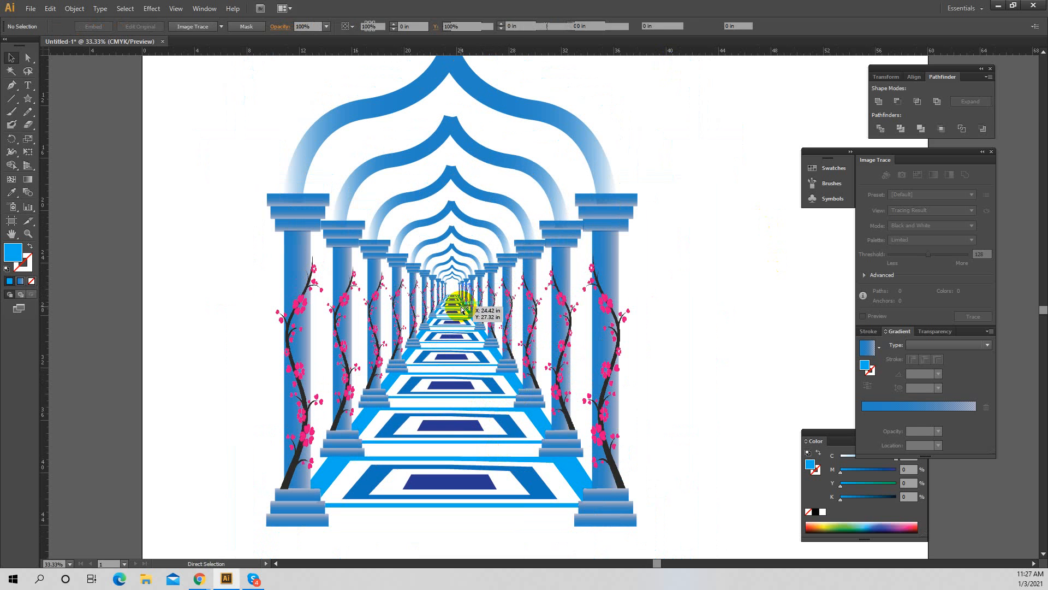
{"action": "left_click", "coordinate": [661, 235]}
{"action": "key", "text": "ctrl+space"}
{"action": "left_click", "coordinate": [419, 242], "text": "ctrl"}
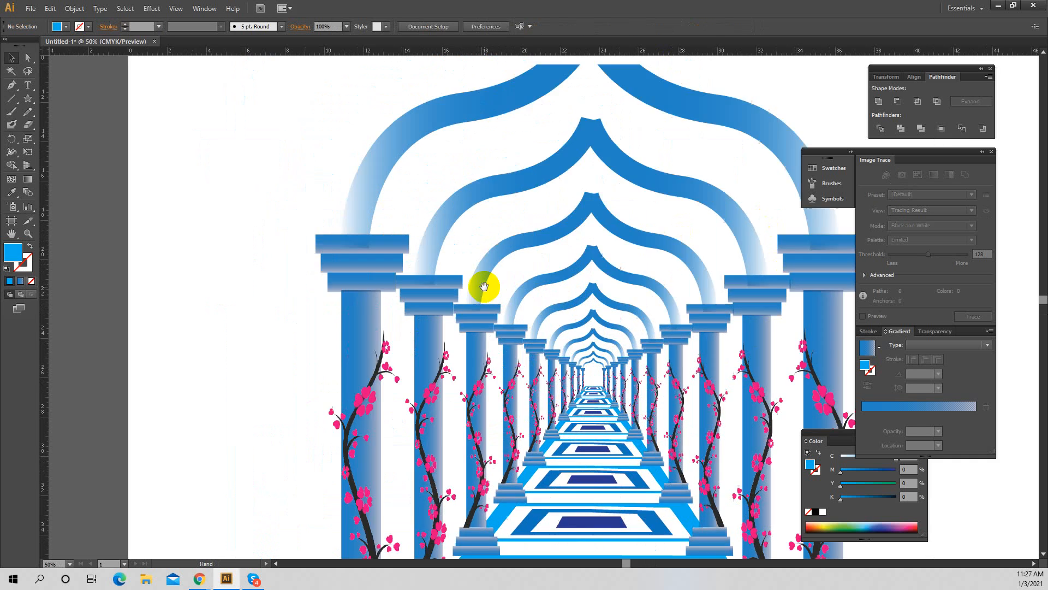
{"action": "left_click_drag", "start_coordinate": [595, 306], "coordinate": [475, 257]}
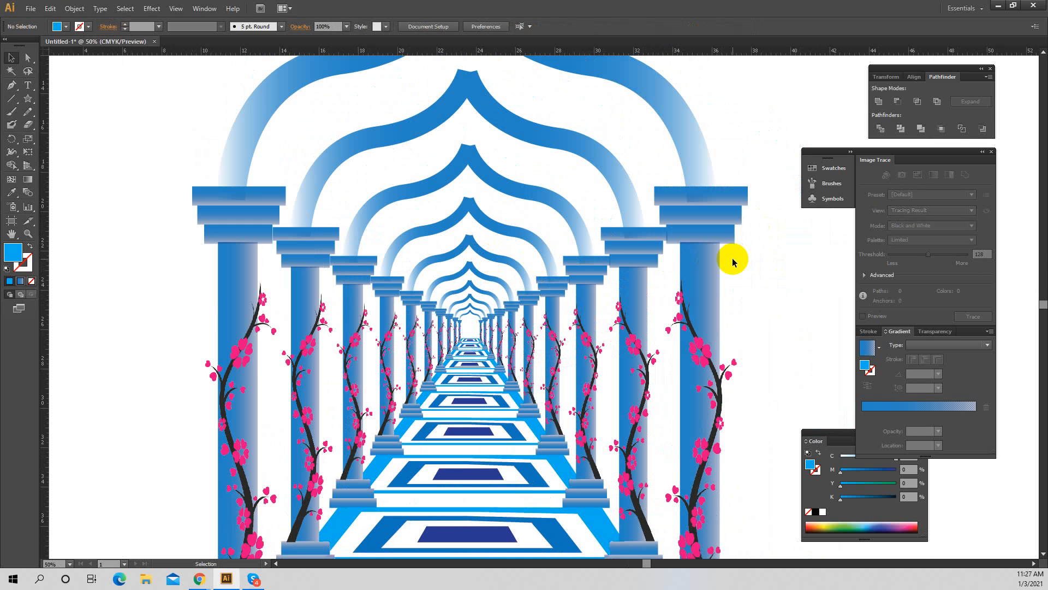
{"action": "scroll", "coordinate": [597, 300], "scroll_direction": "down", "scroll_amount": 4}
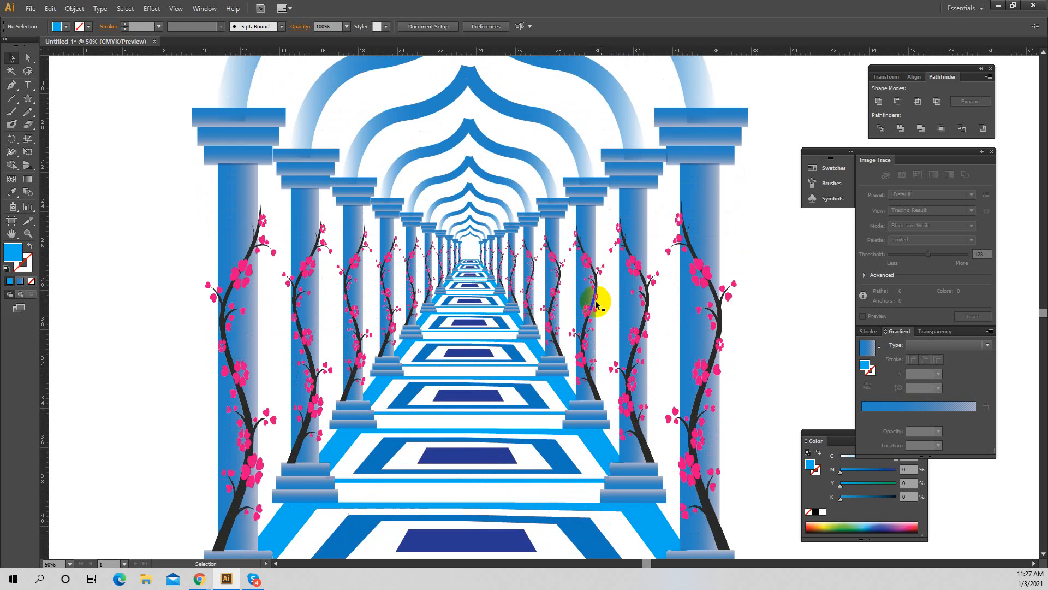
{"action": "scroll", "coordinate": [504, 363], "scroll_direction": "down", "scroll_amount": 9}
{"action": "scroll", "coordinate": [416, 311], "scroll_direction": "up", "scroll_amount": 4}
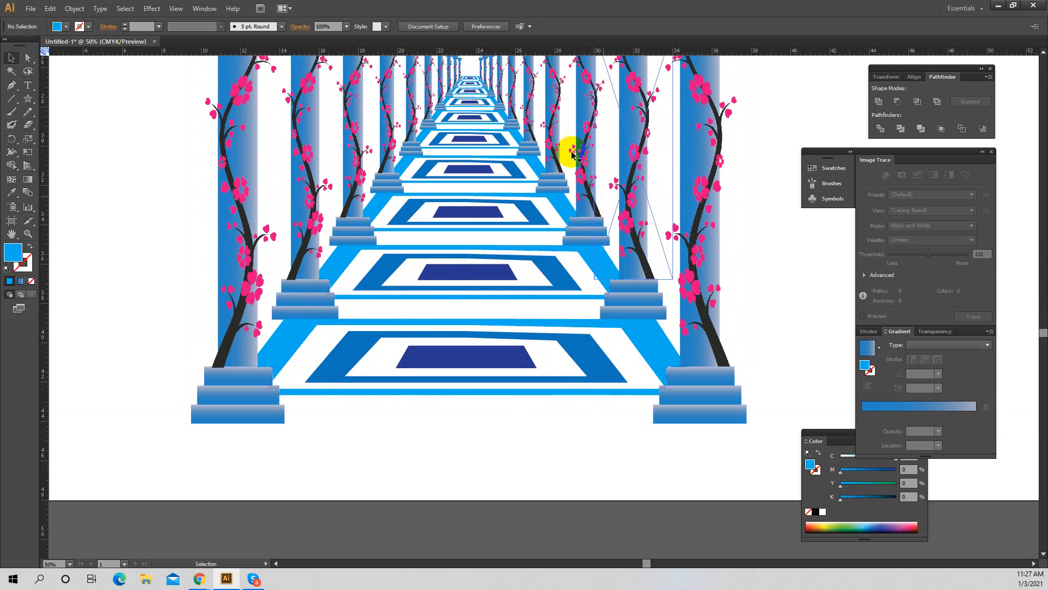
{"action": "scroll", "coordinate": [650, 164], "scroll_direction": "up", "scroll_amount": 2}
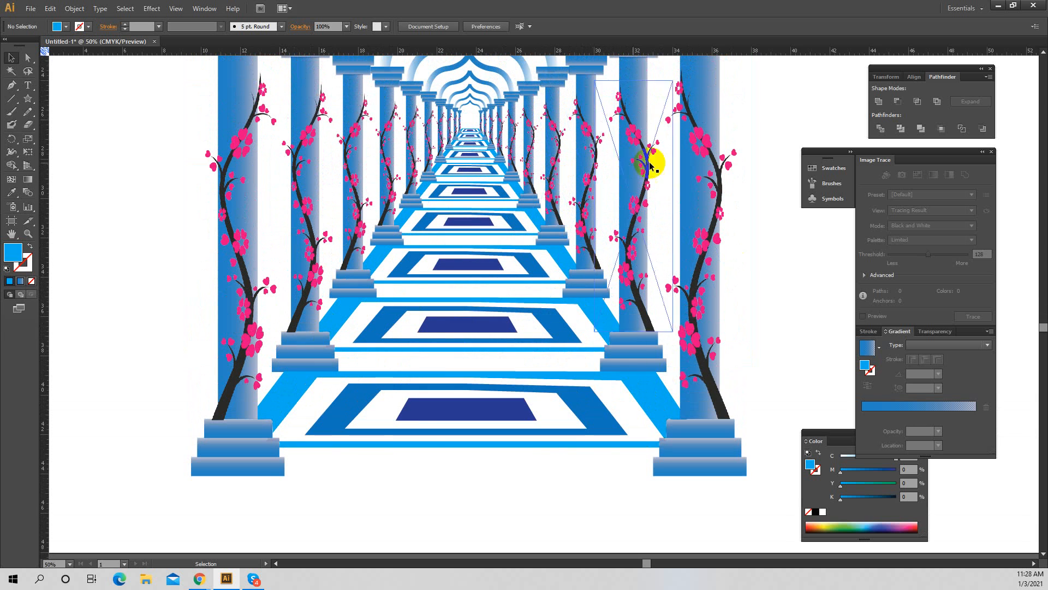
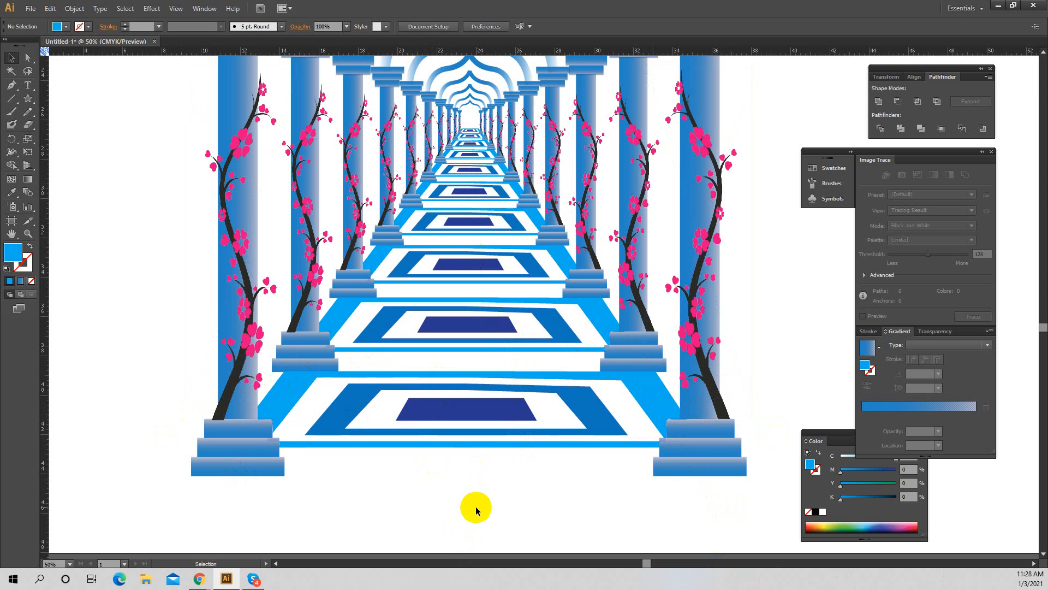
{"action": "left_click", "coordinate": [493, 455], "text": "ctrl+alt"}
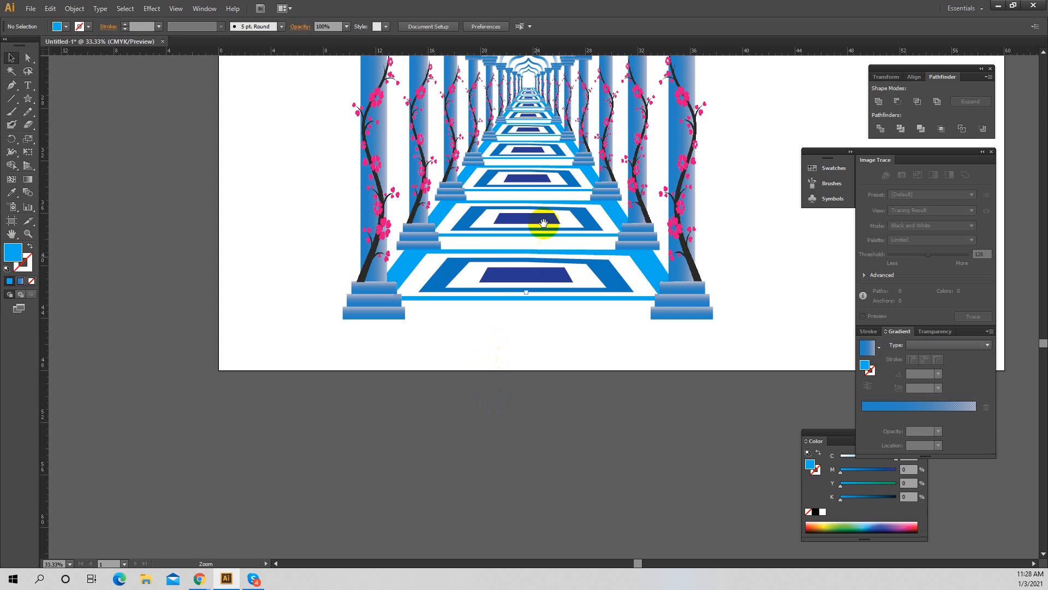
{"action": "left_click_drag", "start_coordinate": [572, 146], "coordinate": [562, 267]}
{"action": "left_click_drag", "start_coordinate": [570, 200], "coordinate": [561, 236]}
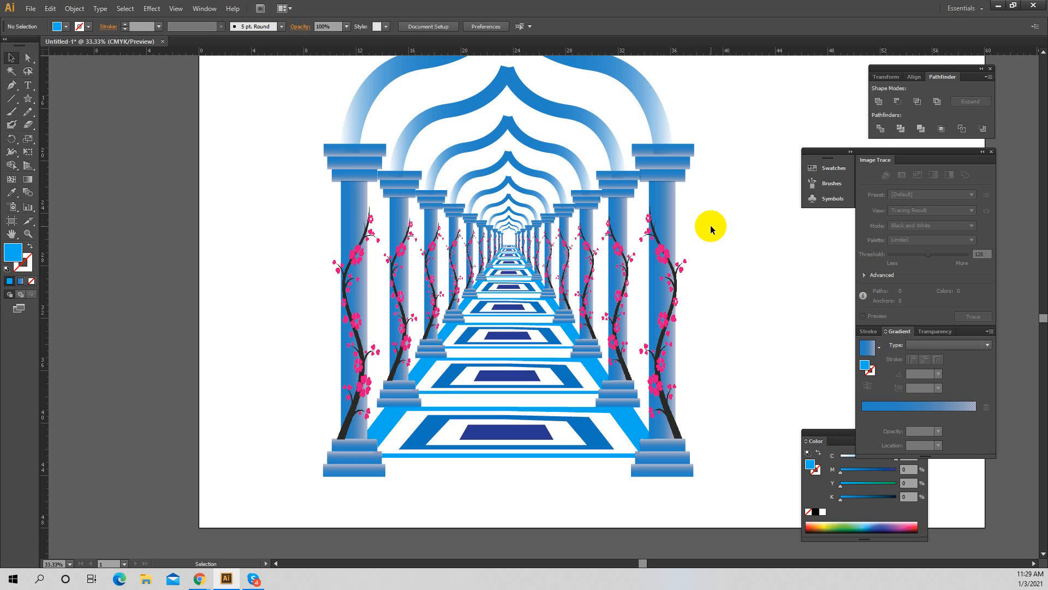
{"action": "left_click_drag", "start_coordinate": [710, 229], "coordinate": [387, 234]}
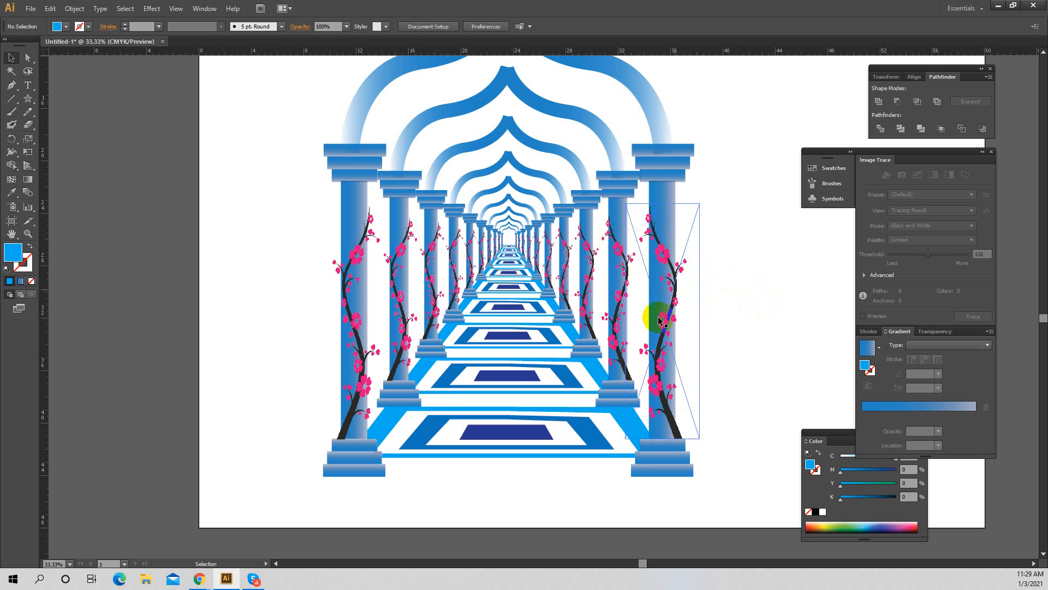
{"action": "key", "text": "ctrl+space"}
{"action": "left_click", "coordinate": [513, 255]}
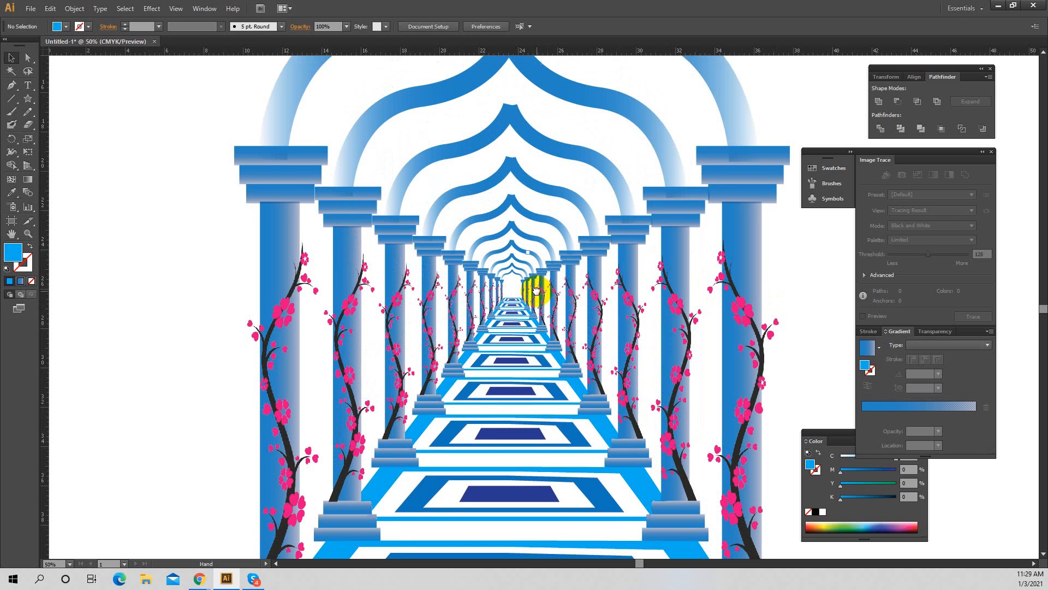
{"action": "left_click_drag", "start_coordinate": [533, 271], "coordinate": [529, 256]}
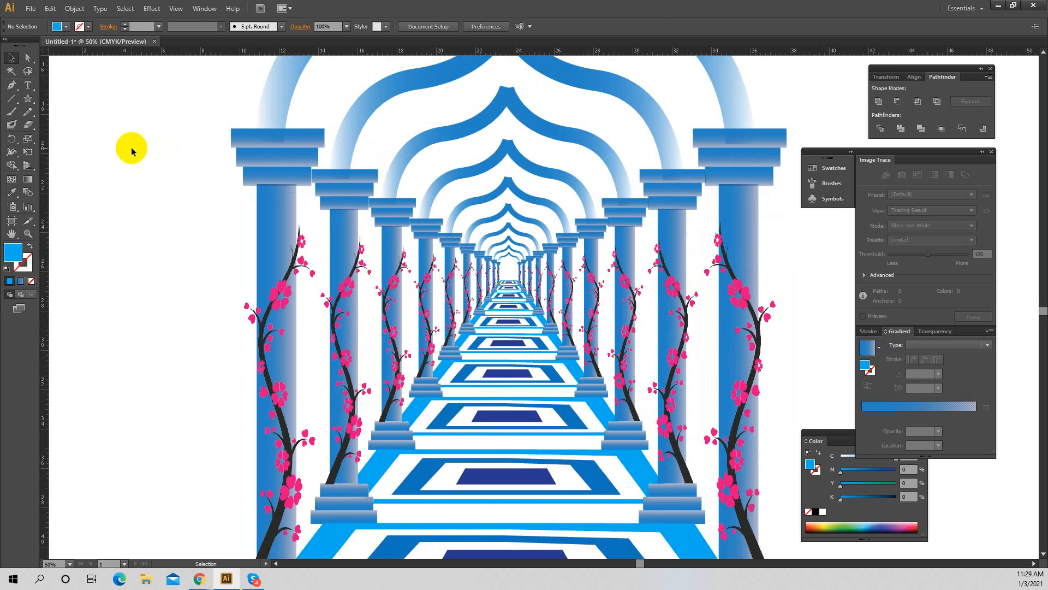
{"action": "key", "text": "ctrl+alt+space"}
{"action": "left_click", "coordinate": [177, 136]}
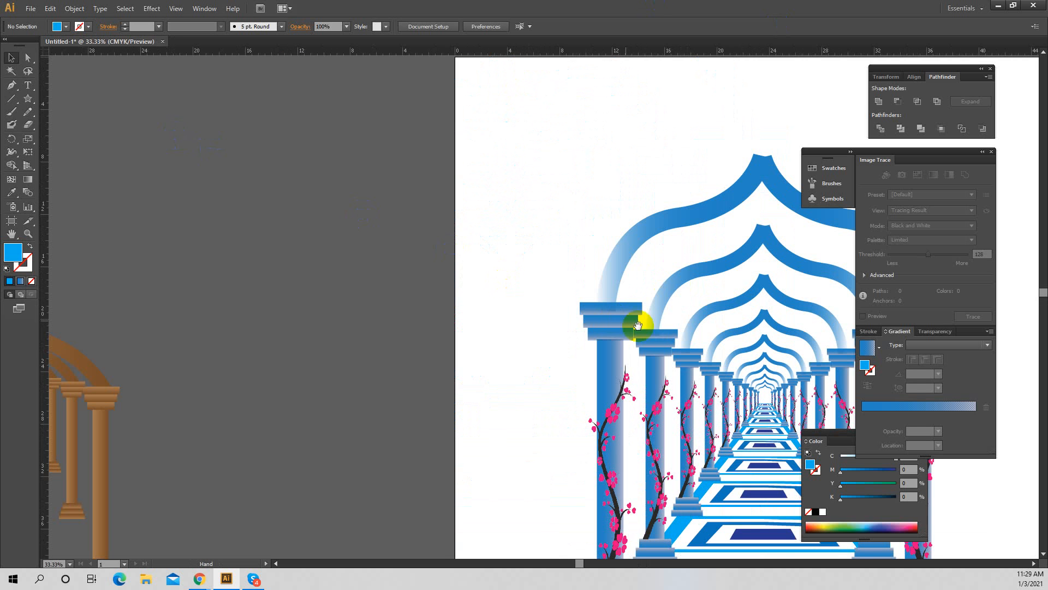
{"action": "left_click_drag", "start_coordinate": [632, 305], "coordinate": [466, 201]}
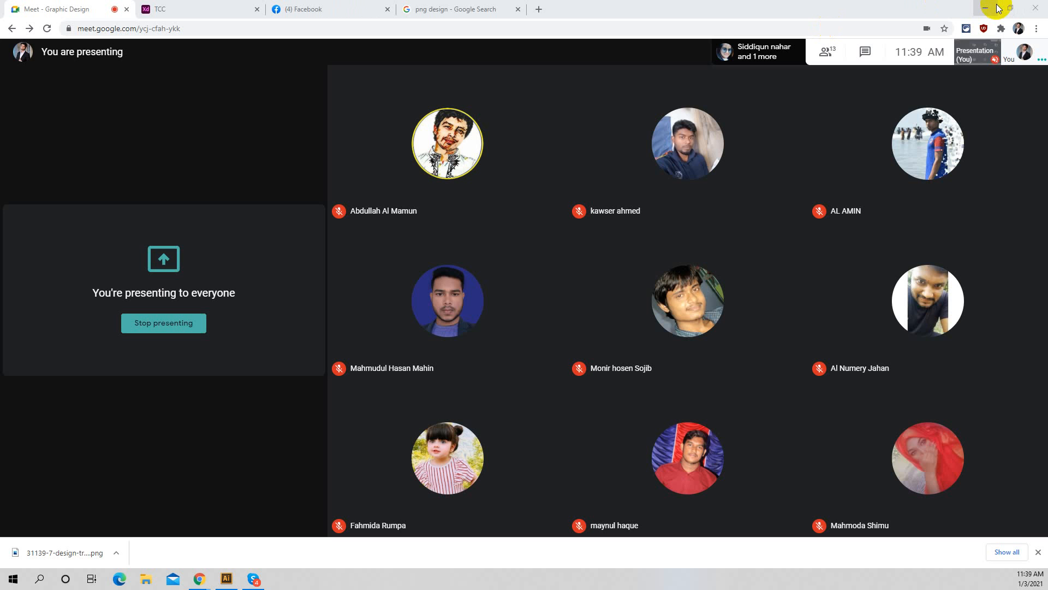
Switch from the meeting window back to Illustrator and view the variants of the Scale tool
{"action": "key", "text": "alt+Tab"}
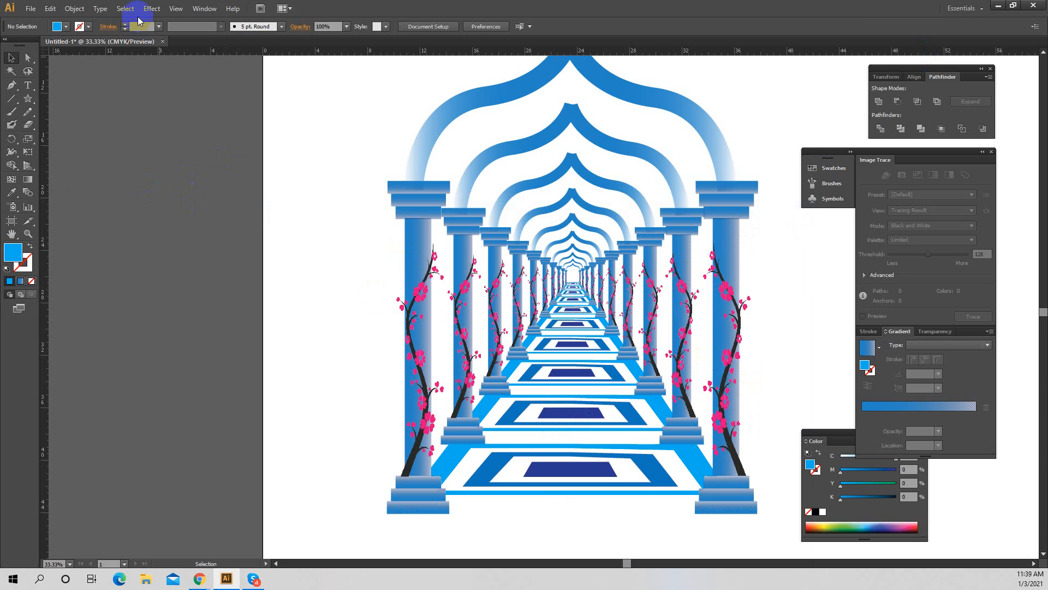
{"action": "left_click", "coordinate": [29, 140]}
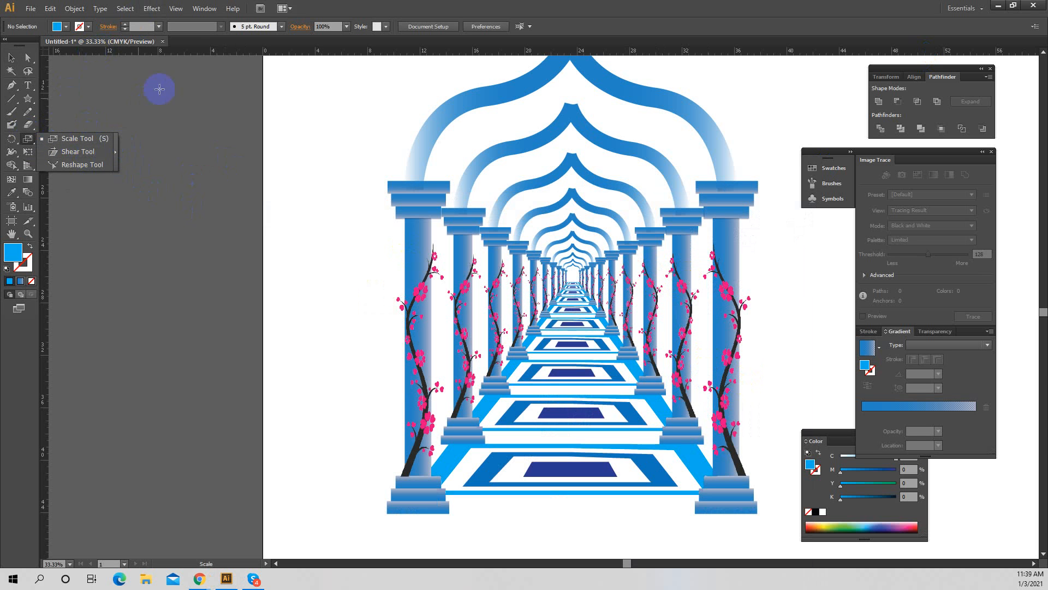
{"action": "left_click", "coordinate": [193, 122]}
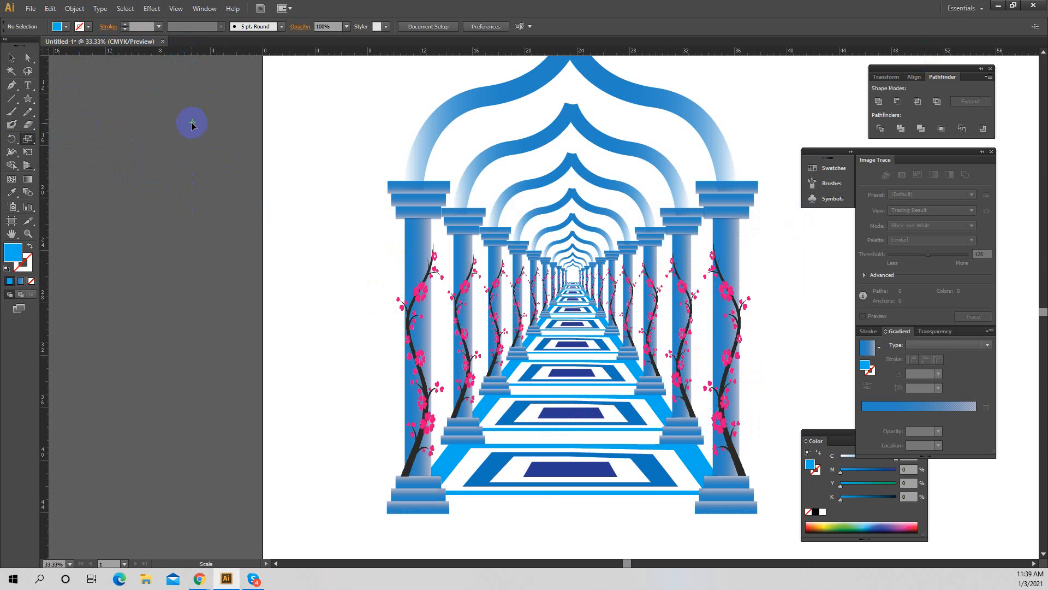
{"action": "left_click", "coordinate": [11, 58]}
Select the whole arcade and move it off the artboard to about X 75 in, Y 26.1 in
{"action": "left_click", "coordinate": [448, 248], "text": "ctrl+alt"}
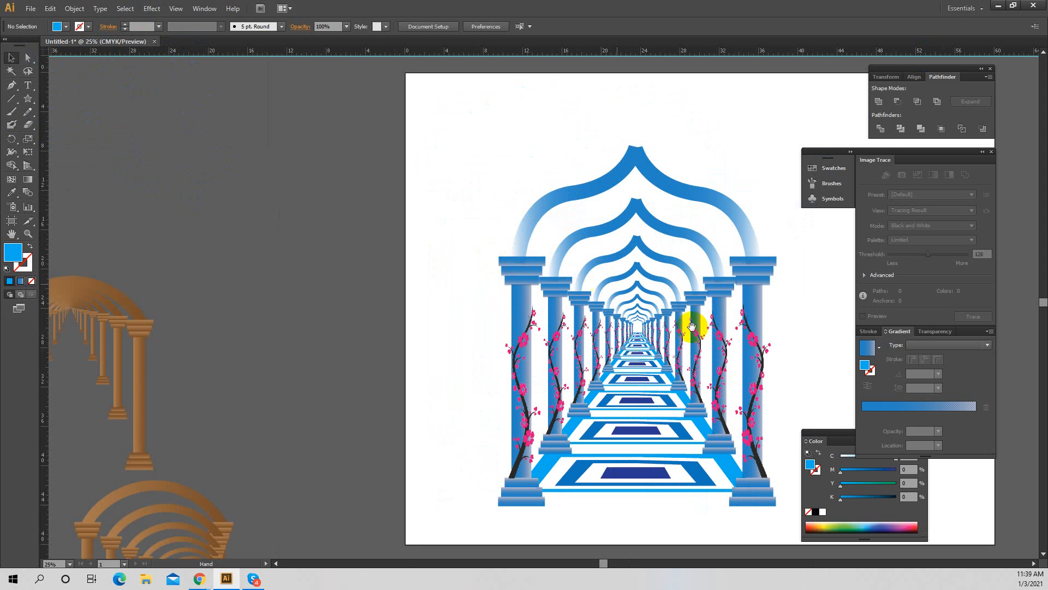
{"action": "key", "text": "space"}
{"action": "left_click_drag", "start_coordinate": [662, 334], "coordinate": [319, 289]}
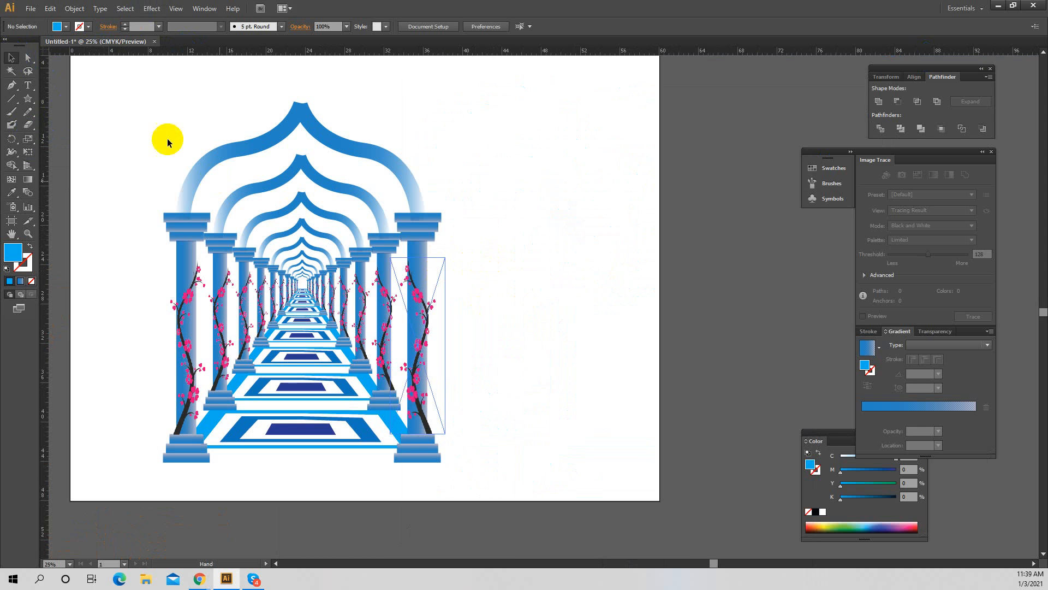
{"action": "left_click", "coordinate": [277, 260]}
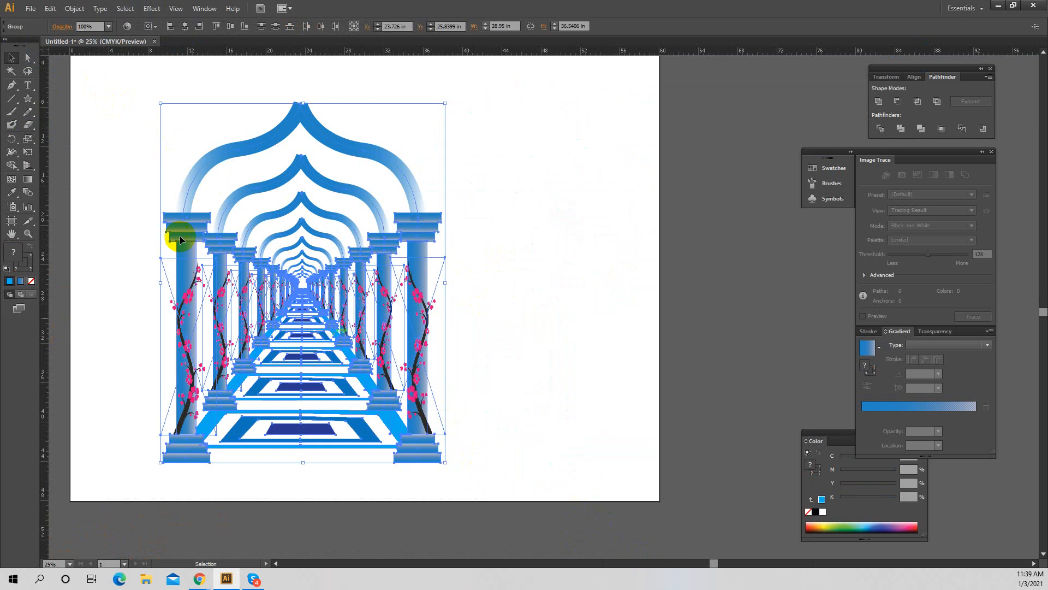
{"action": "left_click_drag", "start_coordinate": [182, 227], "coordinate": [568, 221]}
{"action": "left_click", "coordinate": [516, 222]}
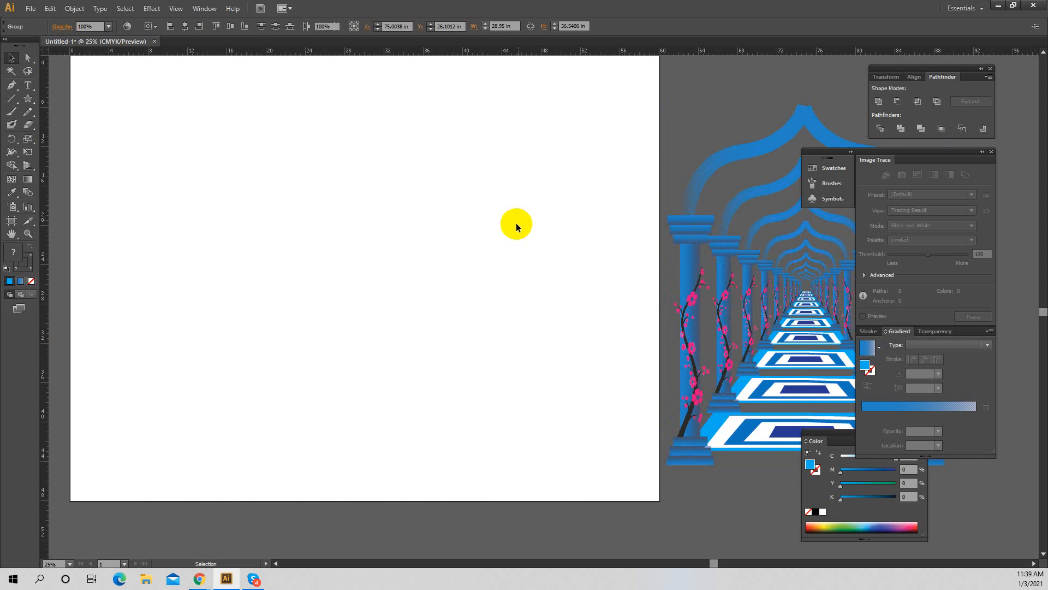
Examine the moved arcade against the dark canvas beside the empty artboard
{"action": "left_click", "coordinate": [442, 257], "text": "ctrl+alt"}
{"action": "left_click", "coordinate": [442, 257], "text": "ctrl+alt"}
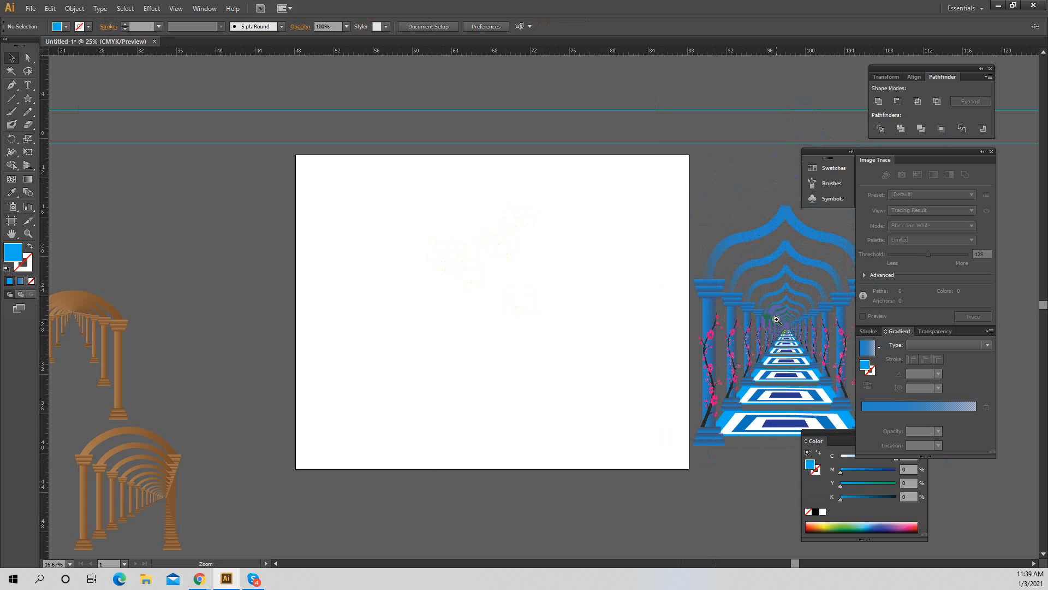
{"action": "left_click", "coordinate": [782, 320], "text": "ctrl"}
{"action": "left_click", "coordinate": [662, 327], "text": "ctrl"}
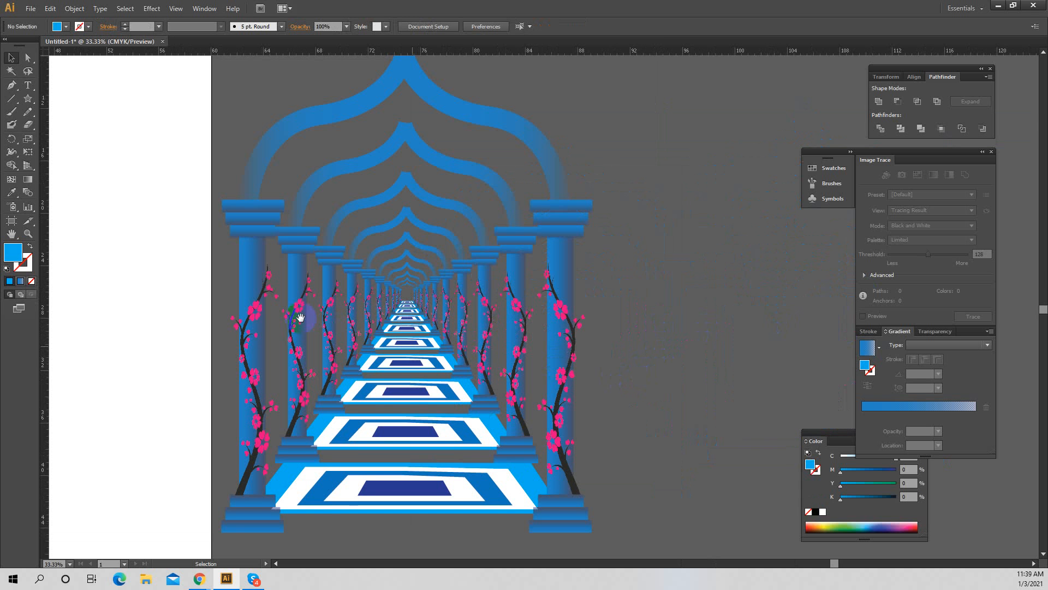
{"action": "key", "text": "space"}
{"action": "left_click_drag", "start_coordinate": [268, 298], "coordinate": [494, 292]}
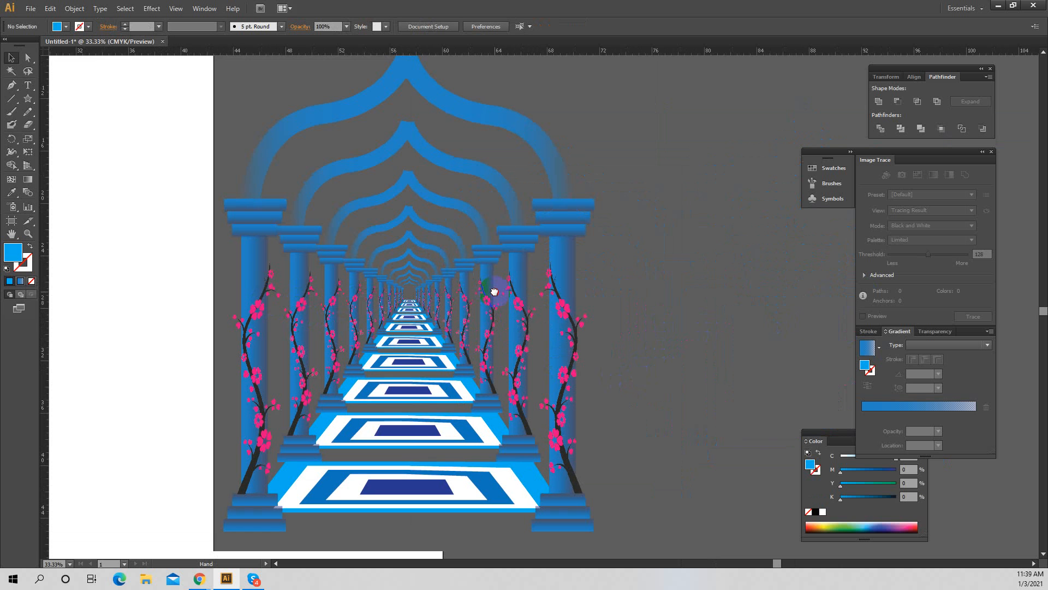
{"action": "left_click_drag", "start_coordinate": [494, 292], "coordinate": [533, 323]}
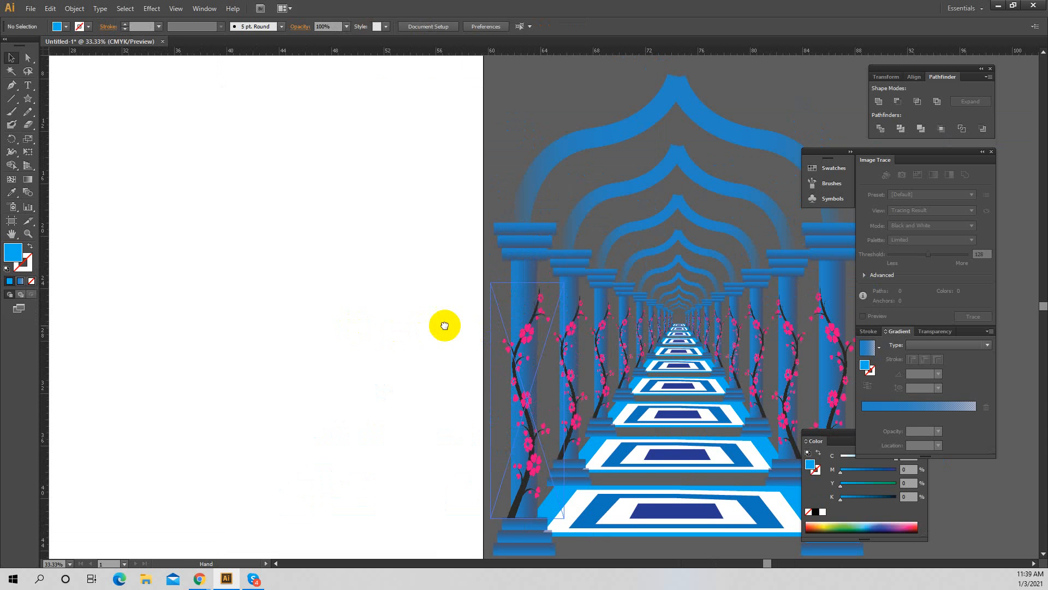
{"action": "key", "text": "ctrl+space"}
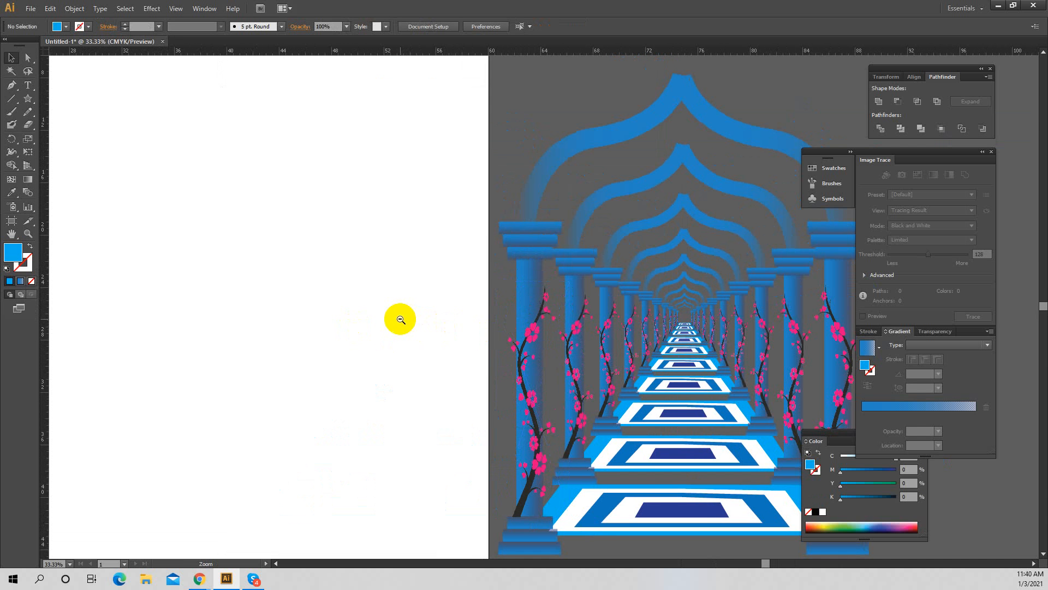
{"action": "left_click", "coordinate": [401, 319], "text": "ctrl+alt"}
{"action": "left_click", "coordinate": [400, 319], "text": "ctrl+alt"}
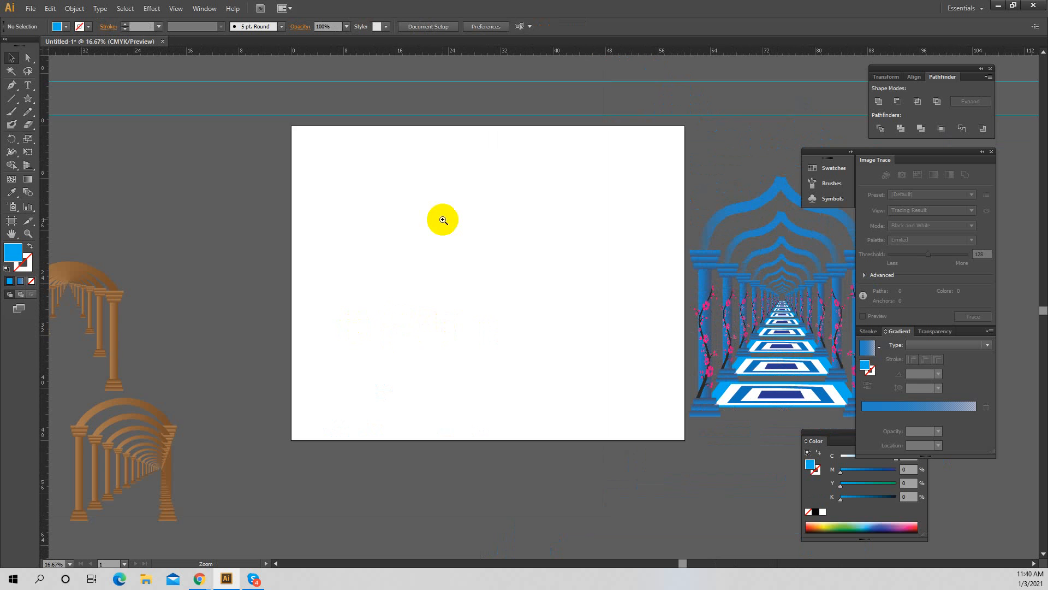
Switch to the Google Meet window to check the meeting, and return to Illustrator
{"action": "left_click", "coordinate": [200, 578]}
{"action": "left_click", "coordinate": [205, 511]}
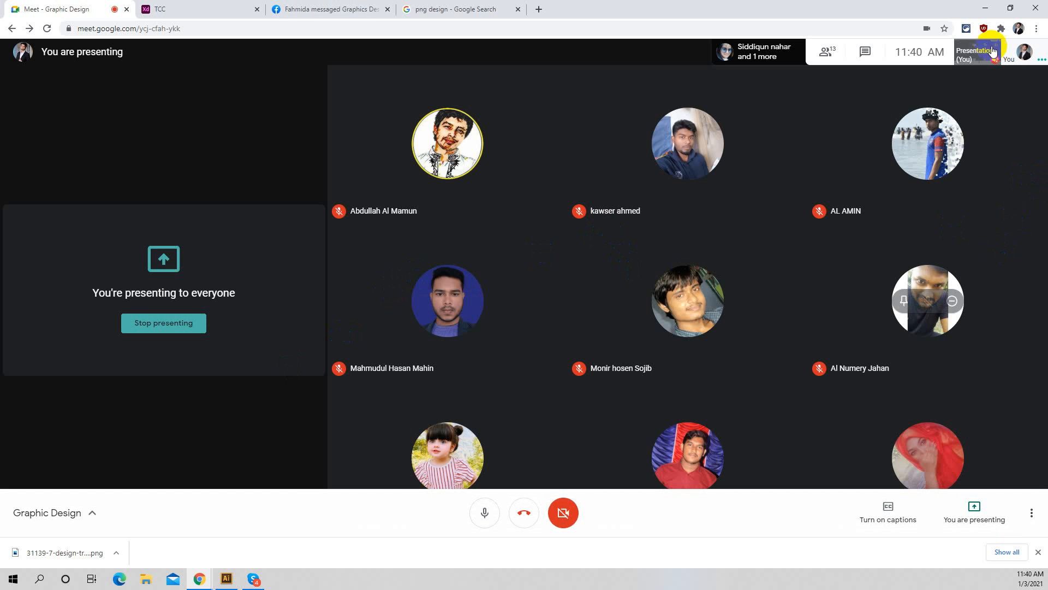
{"action": "left_click", "coordinate": [986, 7]}
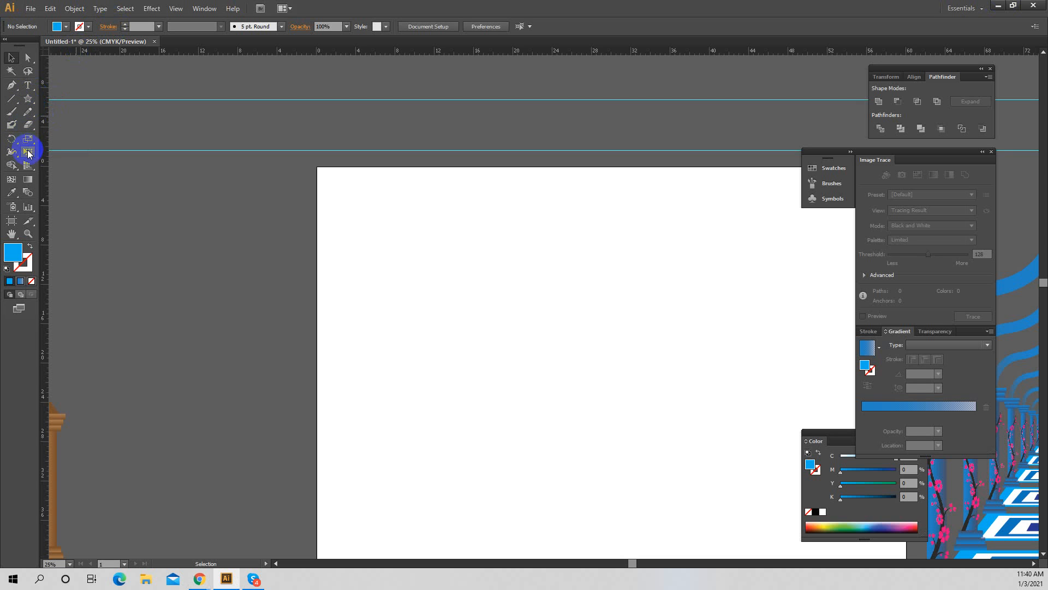
Draw a tall rectangle about 5.4 by 20.4 in on the empty artboard
{"action": "left_click", "coordinate": [13, 96]}
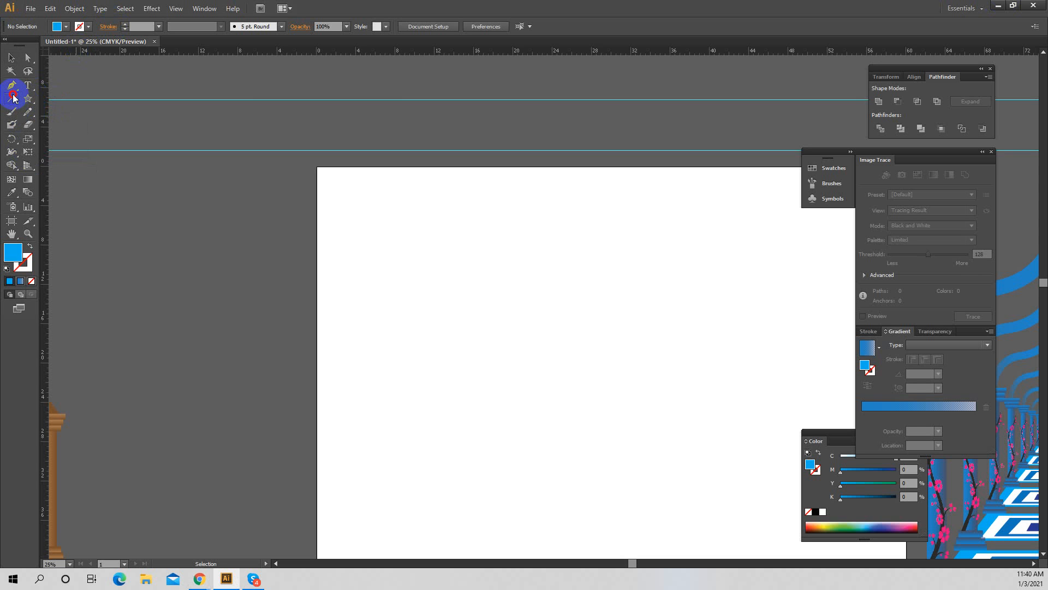
{"action": "left_click_drag", "start_coordinate": [20, 99], "coordinate": [65, 103]}
{"action": "mouse_move", "coordinate": [405, 277]}
{"action": "left_mouse_down"}
{"action": "mouse_move", "coordinate": [461, 415]}
{"action": "mouse_move", "coordinate": [457, 477]}
{"action": "left_mouse_up"}
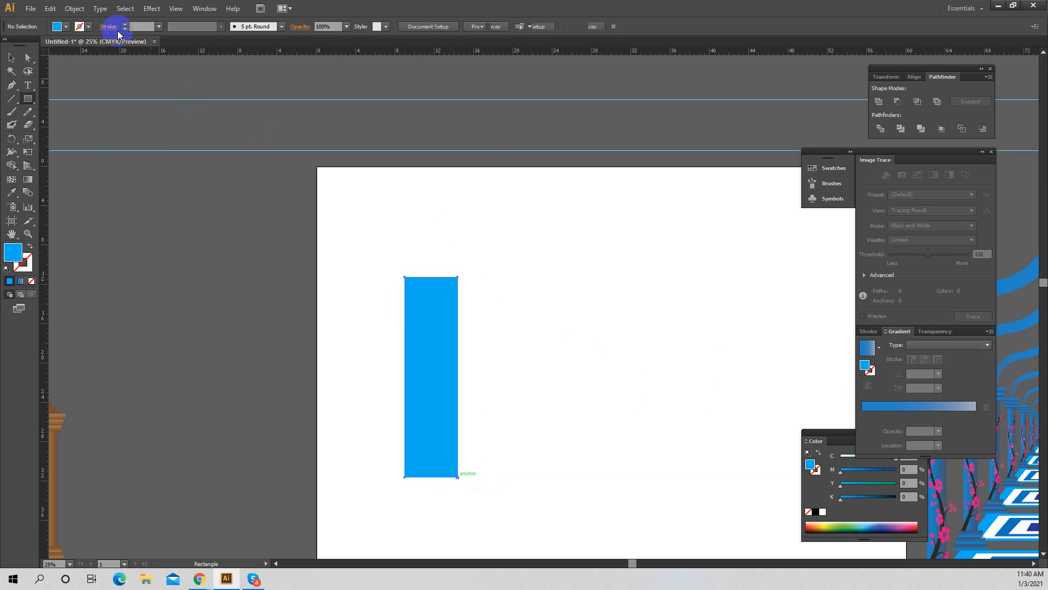
Give the rectangle a 3 pt black stroke and set its fill to none
{"action": "left_click", "coordinate": [87, 27]}
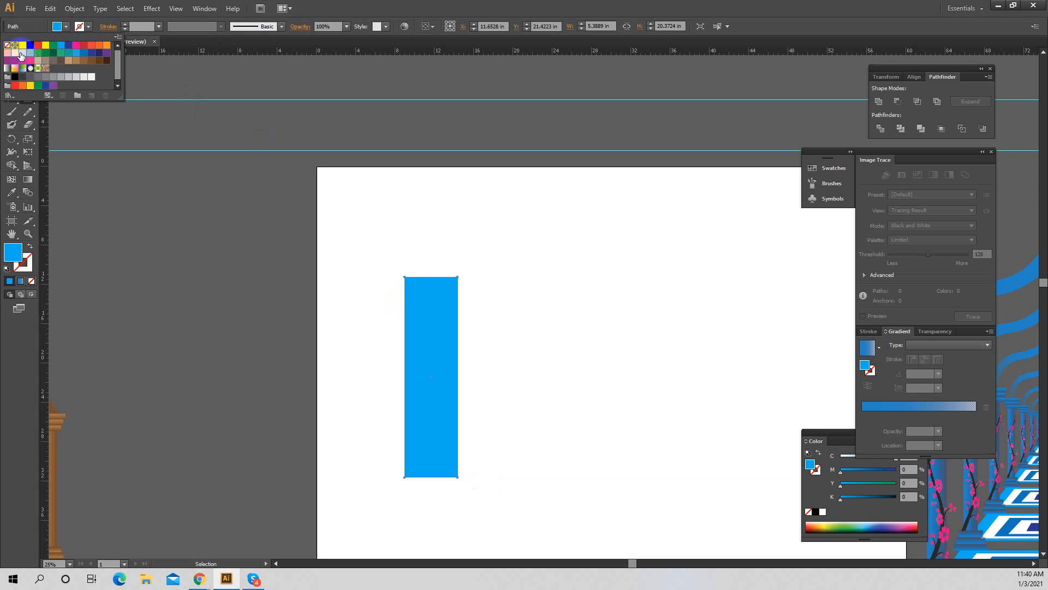
{"action": "left_click", "coordinate": [30, 45]}
{"action": "left_click", "coordinate": [67, 27]}
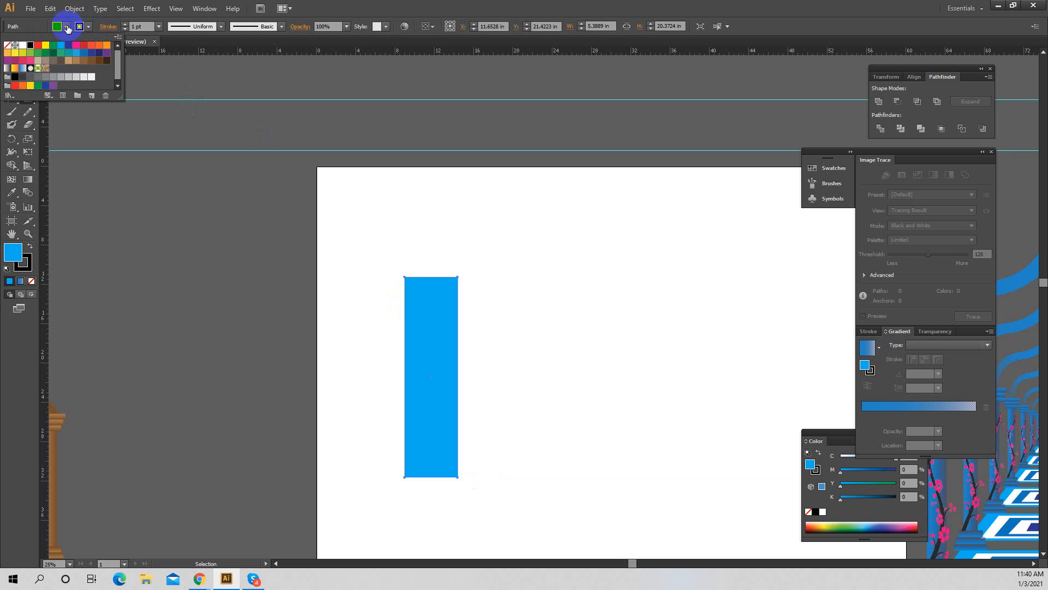
{"action": "left_click", "coordinate": [66, 27]}
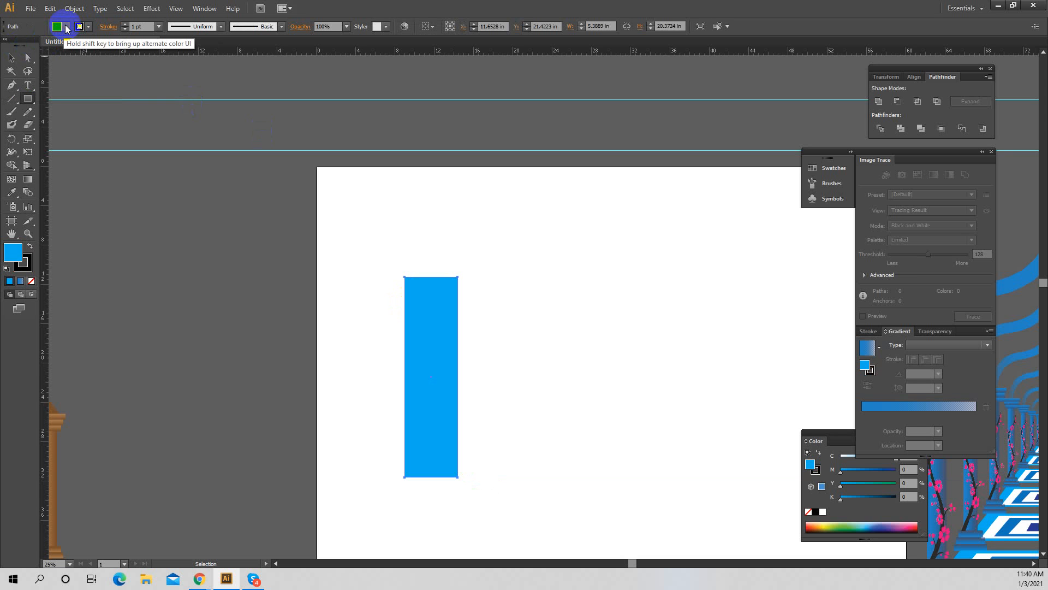
{"action": "left_click", "coordinate": [67, 27]}
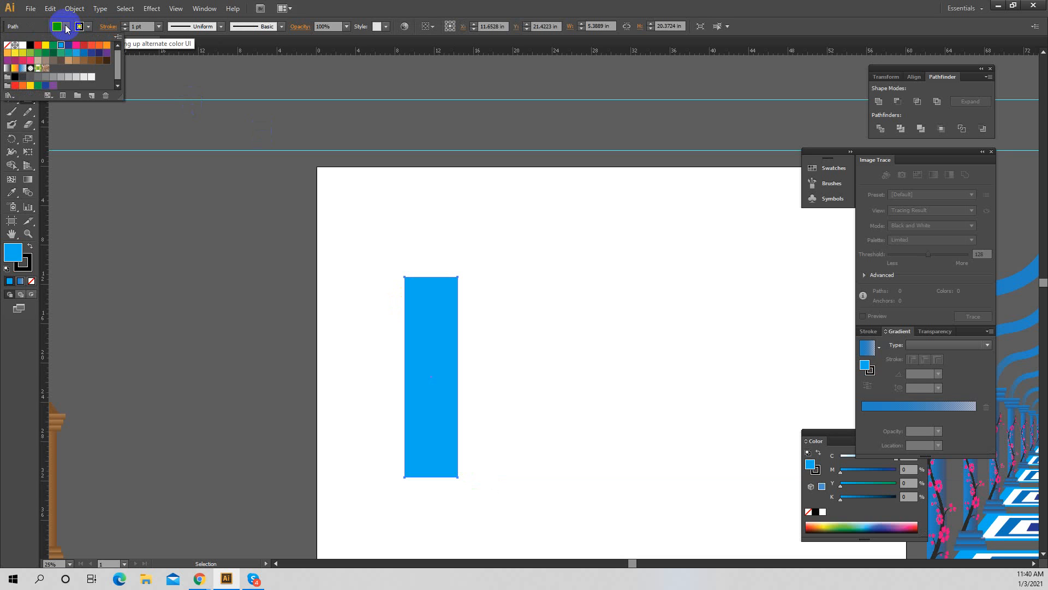
{"action": "left_click", "coordinate": [9, 46]}
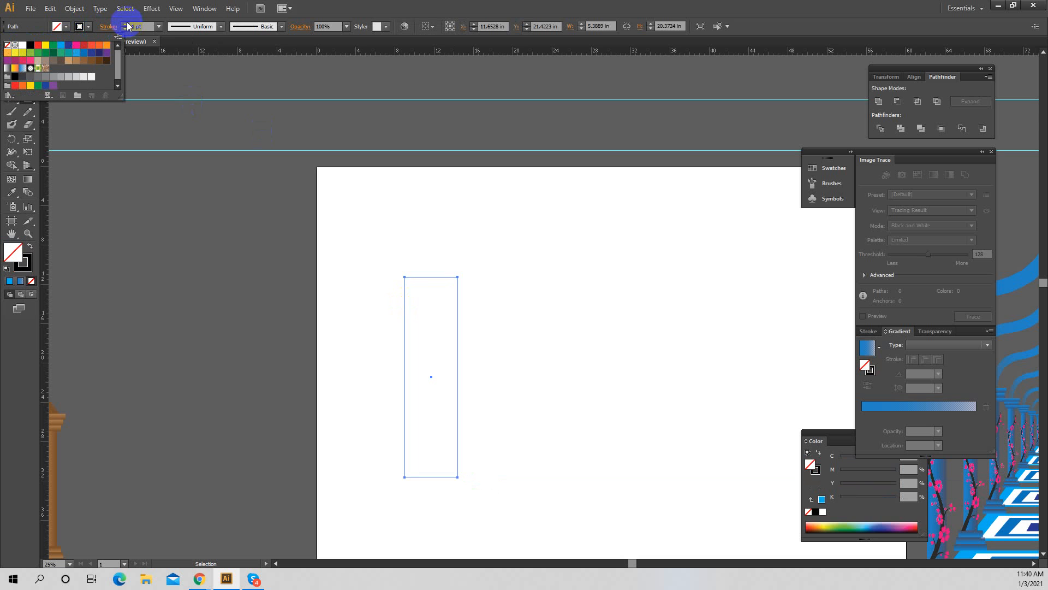
{"action": "left_click", "coordinate": [127, 26]}
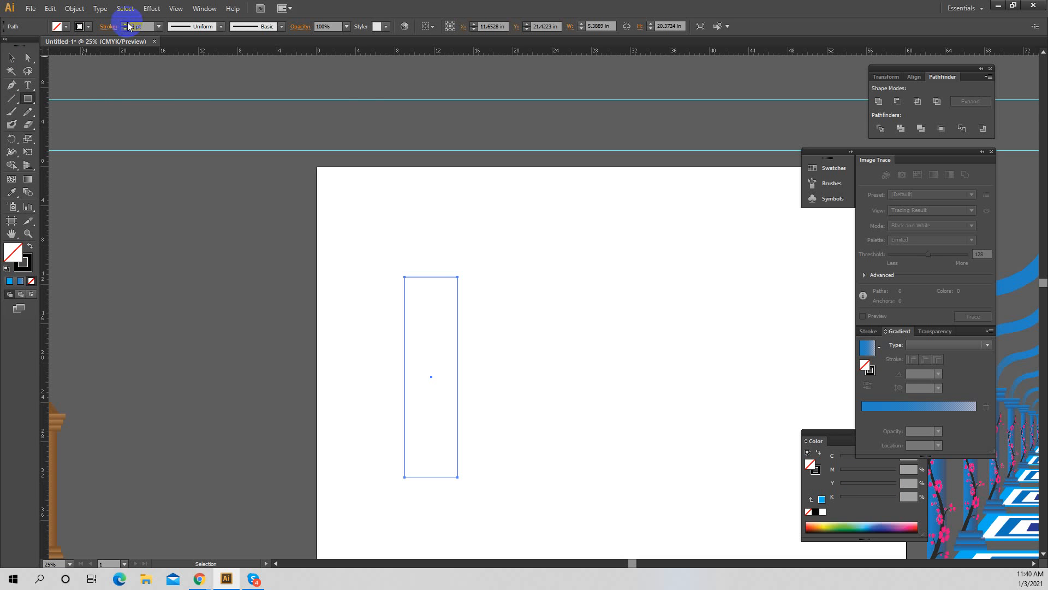
Reduce the outlined rectangle to its bottom edge by editing its anchor points with the Direct Selection tool
{"action": "left_click", "coordinate": [11, 57]}
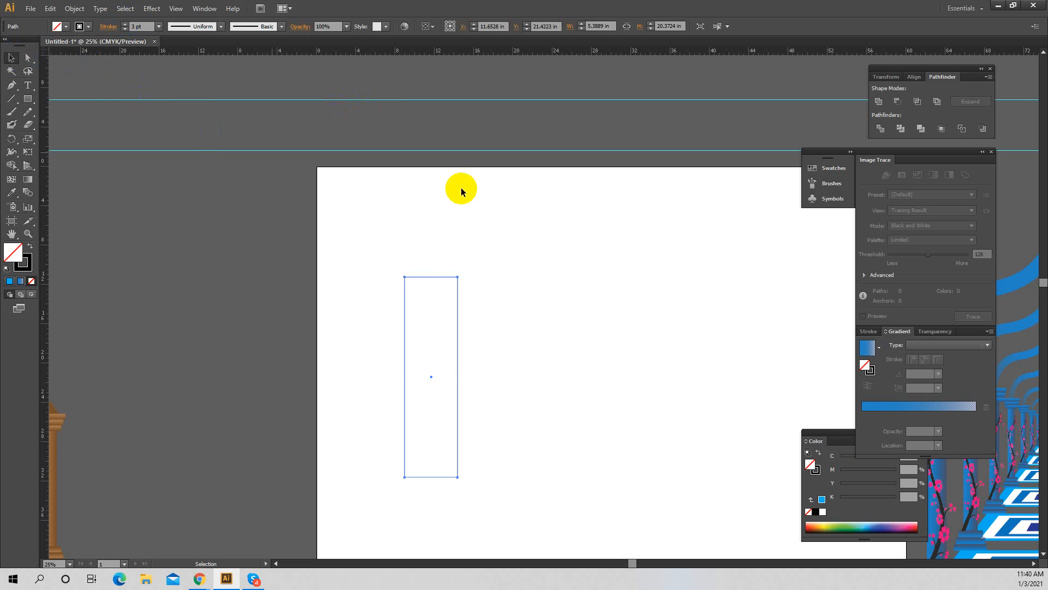
{"action": "left_click", "coordinate": [567, 217]}
{"action": "left_click_drag", "start_coordinate": [436, 233], "coordinate": [557, 429]}
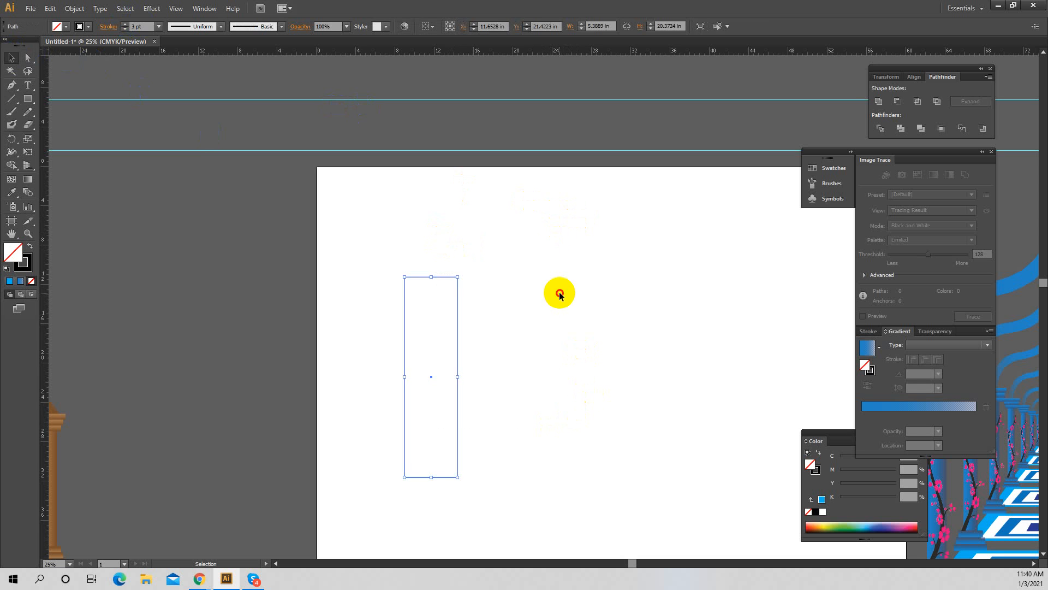
{"action": "left_click", "coordinate": [389, 248]}
{"action": "left_click_drag", "start_coordinate": [389, 249], "coordinate": [570, 452]}
{"action": "left_click_drag", "start_coordinate": [353, 247], "coordinate": [489, 333]}
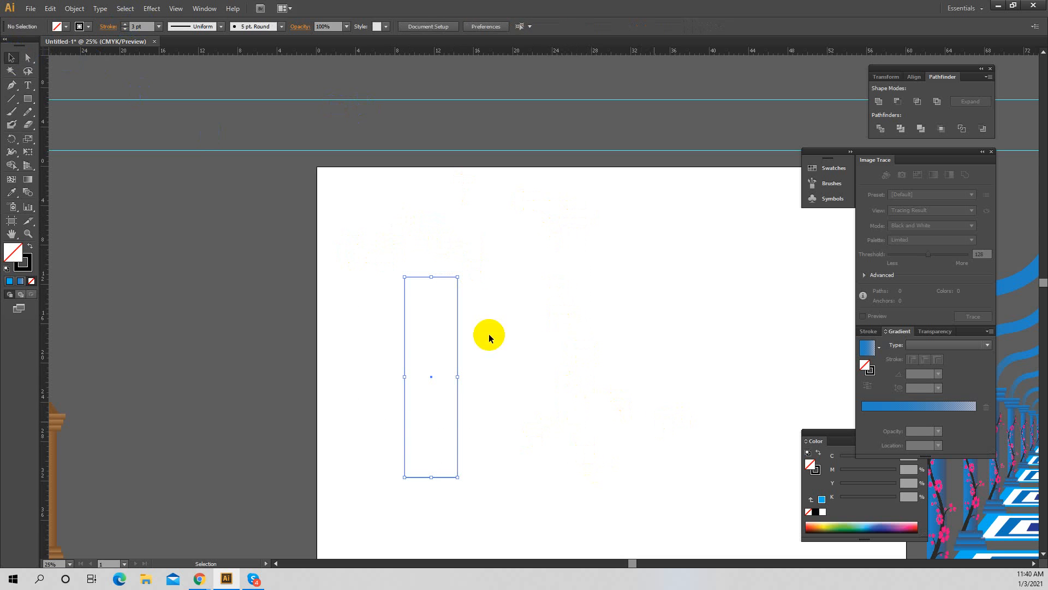
{"action": "left_click", "coordinate": [28, 58]}
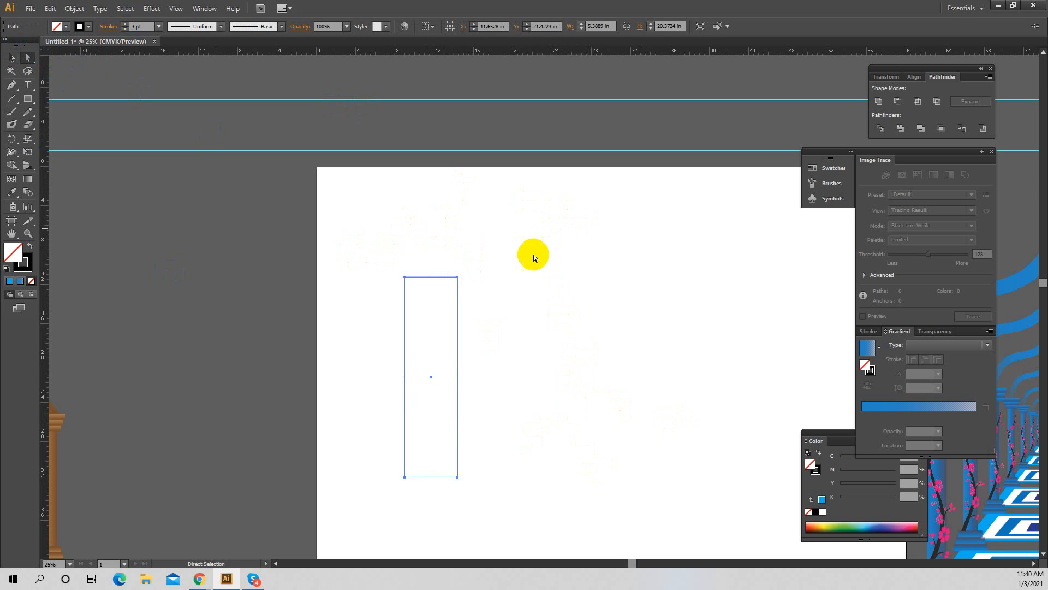
{"action": "left_click_drag", "start_coordinate": [547, 256], "coordinate": [364, 319]}
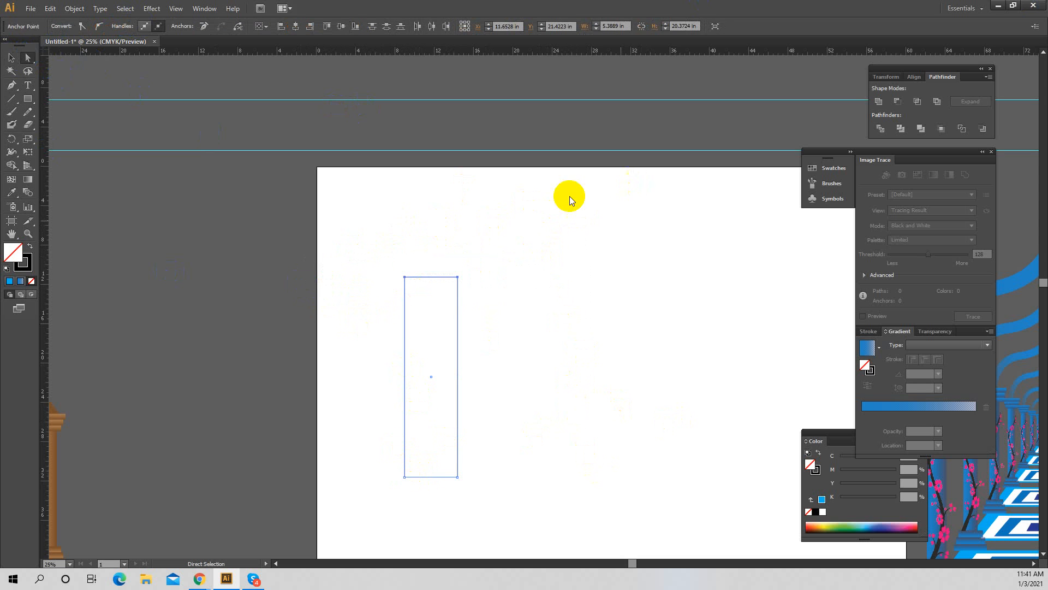
{"action": "left_click_drag", "start_coordinate": [430, 278], "coordinate": [608, 261]}
{"action": "key", "text": "ctrl+z"}
{"action": "key", "text": "ctrl+z"}
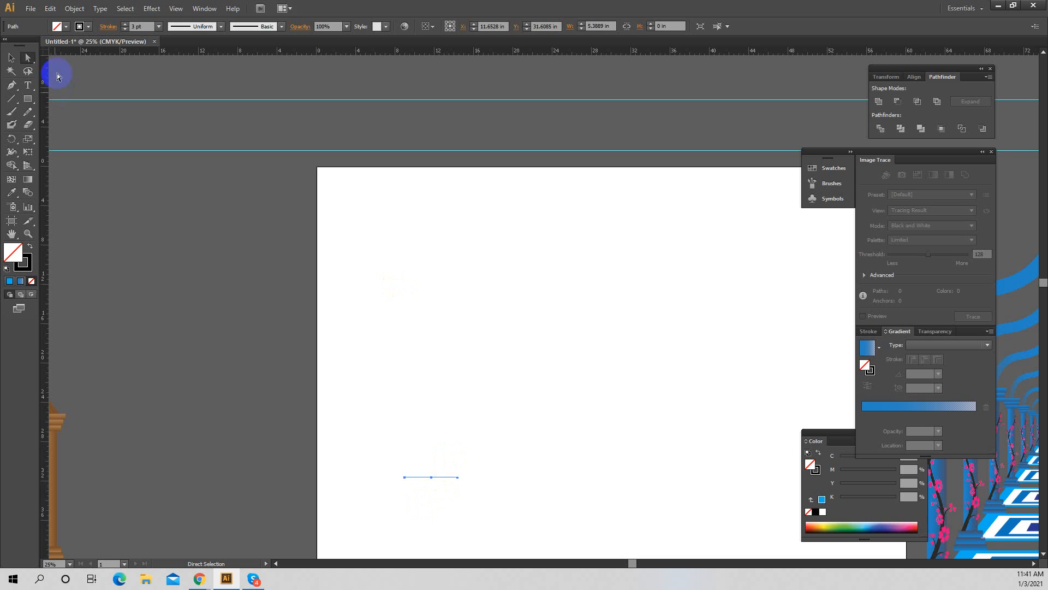
Draw a narrow outlined rectangle about 3.6 by 20.3 in above the short line and copy it once to its right
{"action": "left_click", "coordinate": [28, 99]}
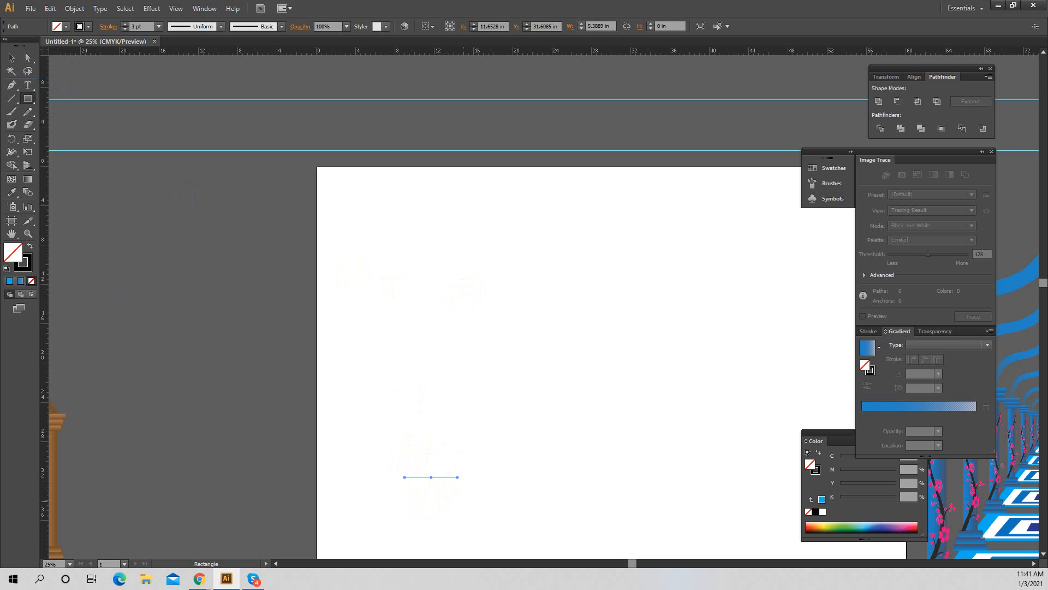
{"action": "left_click_drag", "start_coordinate": [369, 256], "coordinate": [404, 454]}
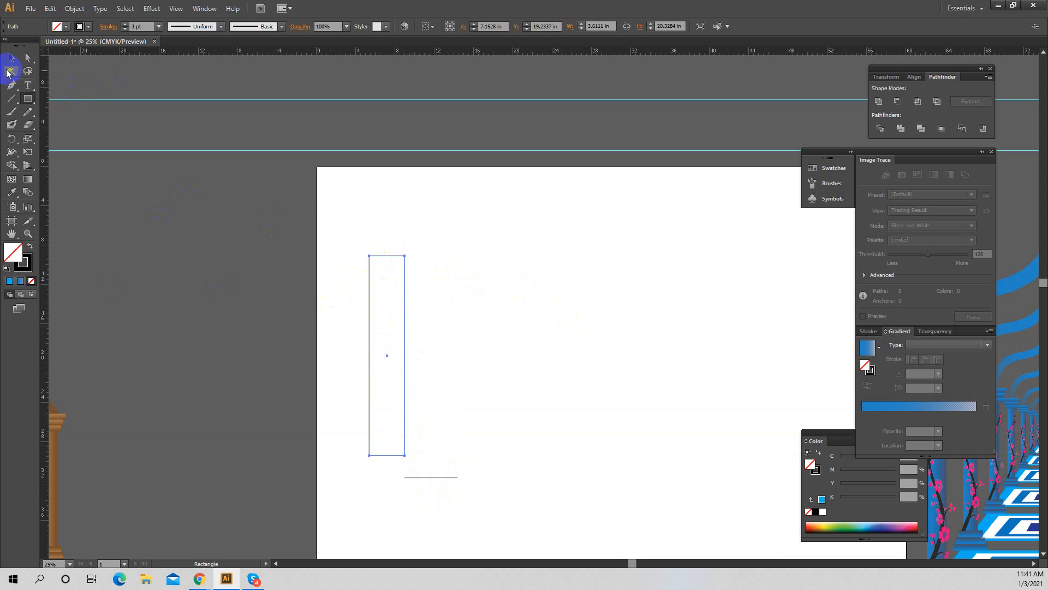
{"action": "left_click", "coordinate": [9, 59]}
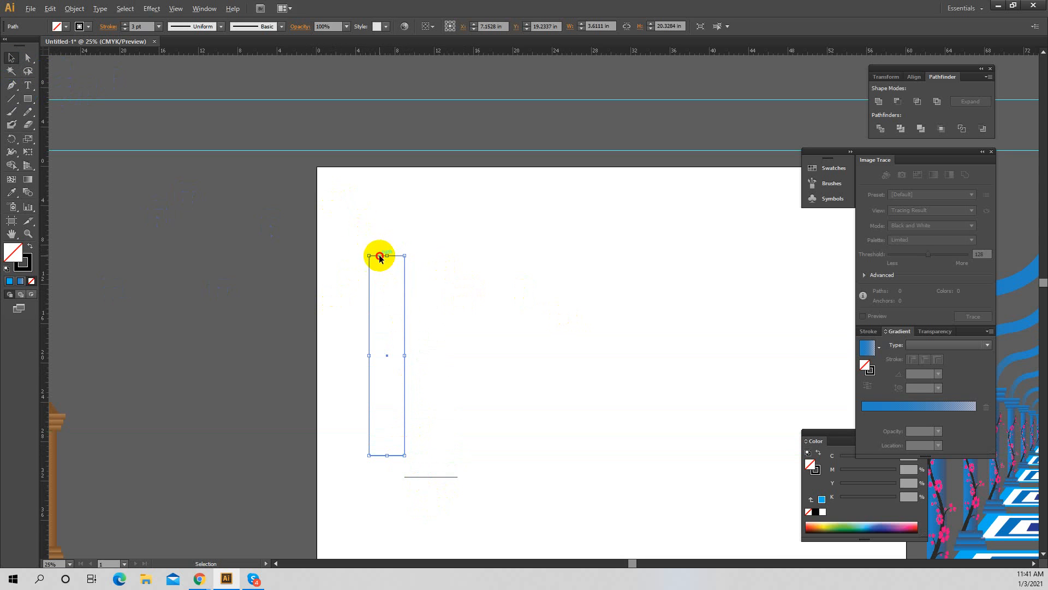
{"action": "left_click_drag", "start_coordinate": [387, 256], "coordinate": [440, 257]}
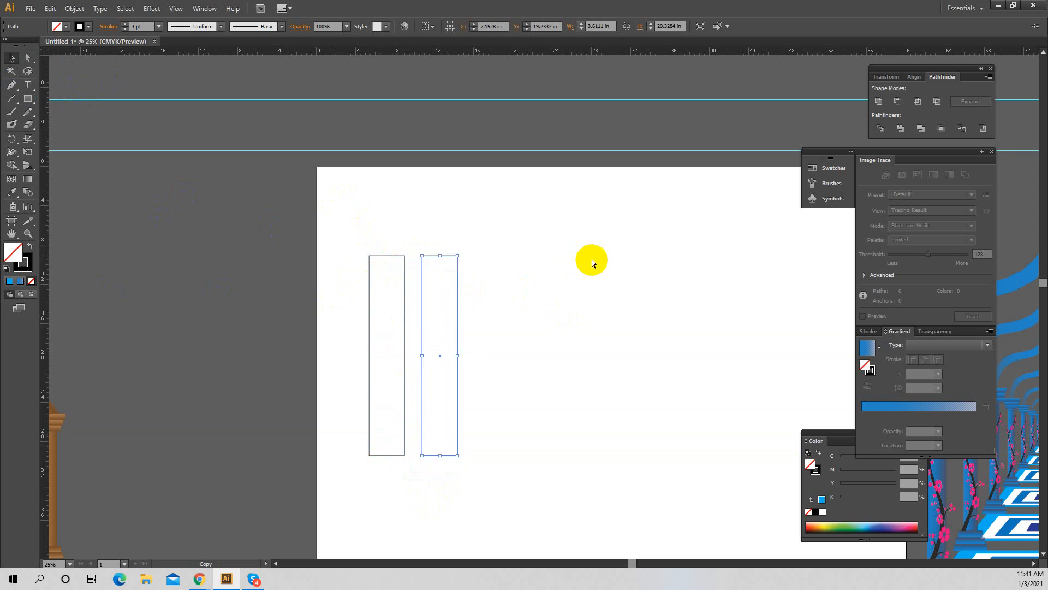
Repeat the copy four times to complete a row of six evenly spaced rectangles
{"action": "key", "text": "a"}
{"action": "key", "text": "ctrl+d"}
{"action": "key", "text": "ctrl+d"}
{"action": "key", "text": "ctrl+d"}
{"action": "key", "text": "ctrl+d"}
{"action": "key", "text": "v"}
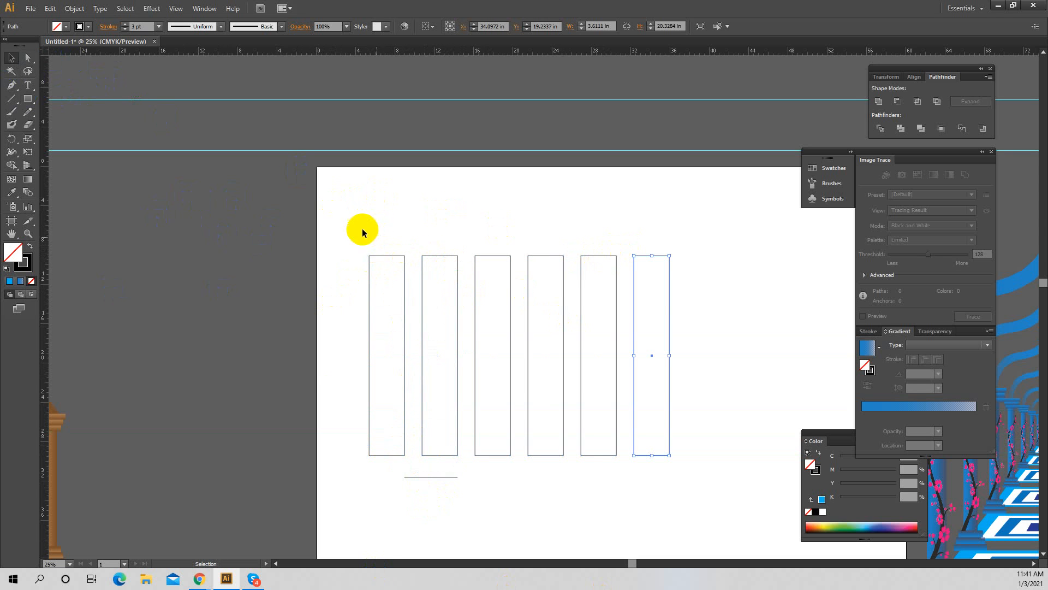
Select all six rectangles and activate the Shear tool
{"action": "left_click_drag", "start_coordinate": [732, 302], "coordinate": [705, 323]}
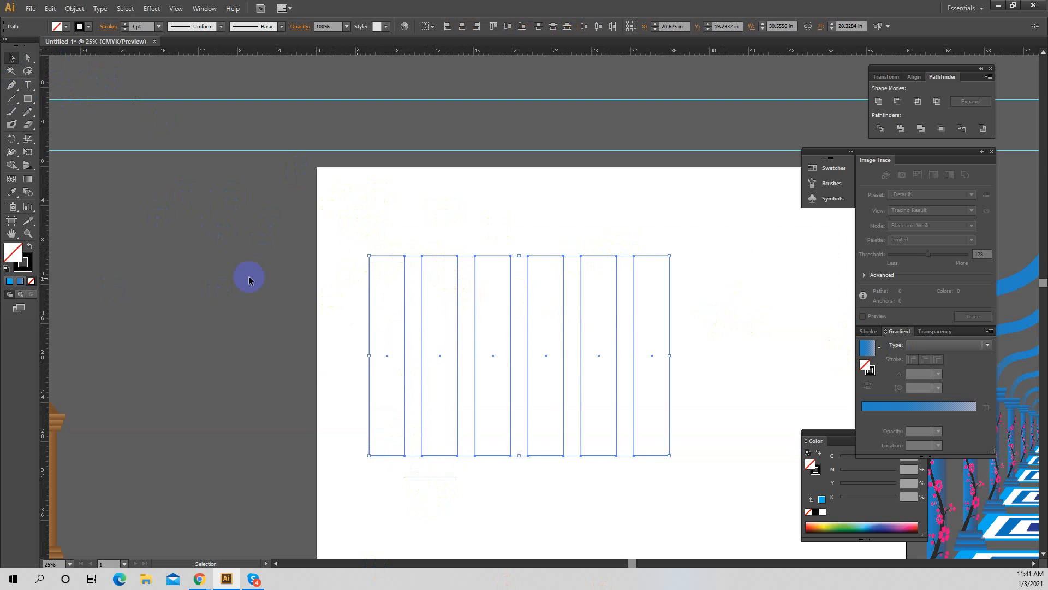
{"action": "left_click", "coordinate": [31, 143]}
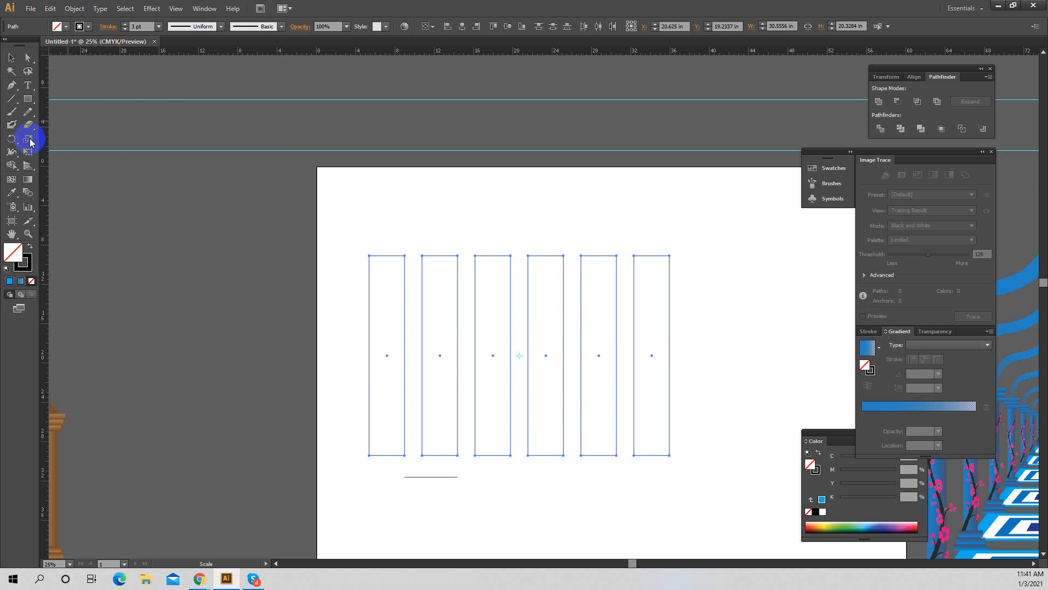
{"action": "left_click", "coordinate": [31, 143]}
{"action": "left_click_drag", "start_coordinate": [32, 143], "coordinate": [75, 154]}
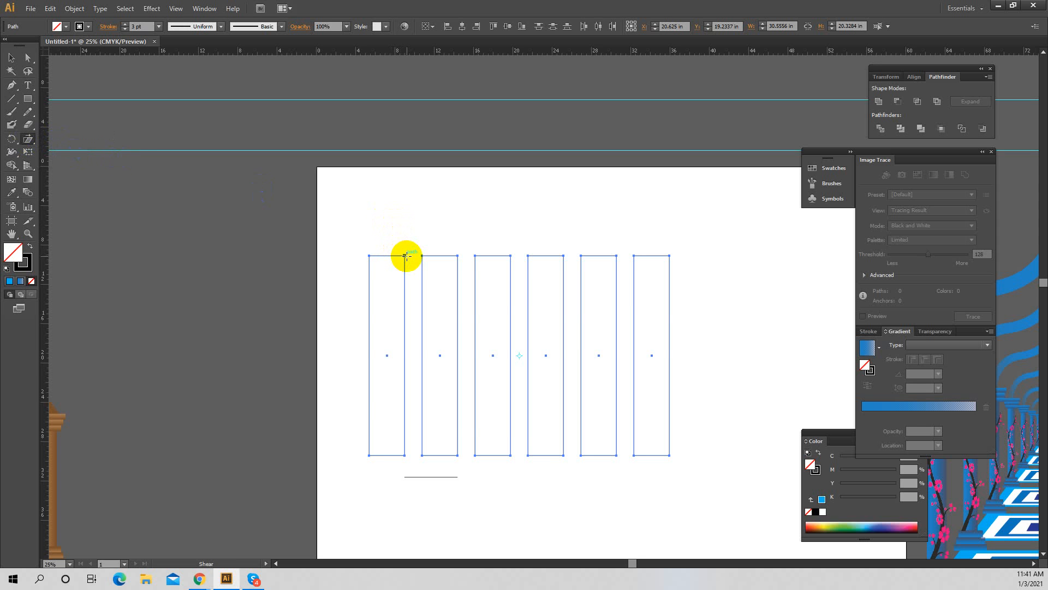
Try slanting the six rectangles to the right about their common centre, and undo the shear
{"action": "left_click_drag", "start_coordinate": [406, 256], "coordinate": [480, 235]}
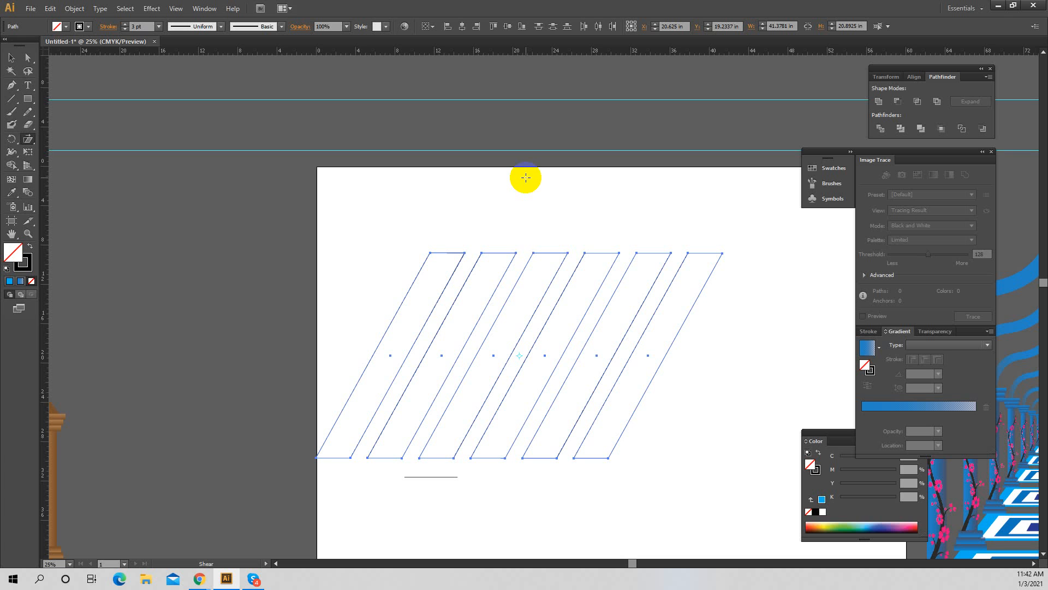
{"action": "left_click", "coordinate": [18, 57]}
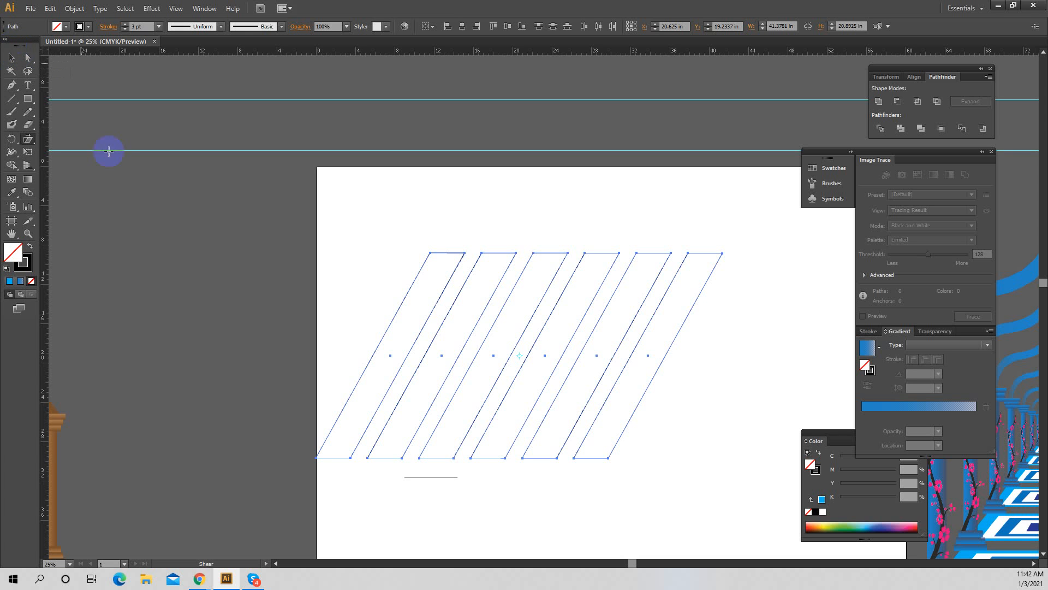
{"action": "key", "text": "ctrl+z"}
Shear the six rectangles vertically from a reference point above the second one, so the row climbs to the right
{"action": "left_click", "coordinate": [445, 230]}
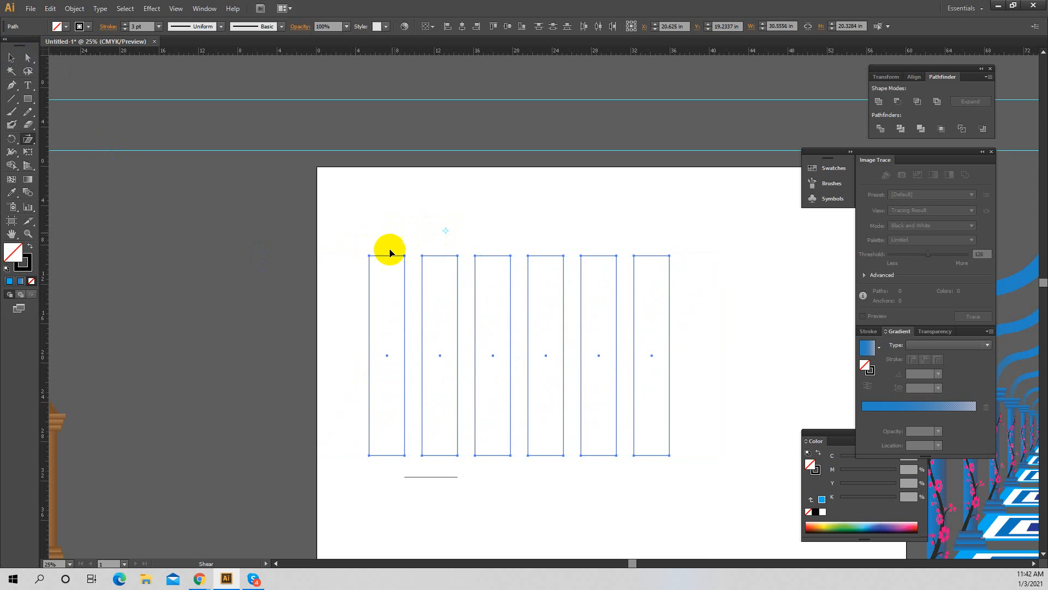
{"action": "mouse_move", "coordinate": [451, 252]}
{"action": "left_mouse_down"}
{"action": "mouse_move", "coordinate": [447, 241]}
{"action": "mouse_move", "coordinate": [459, 255]}
{"action": "left_mouse_up"}
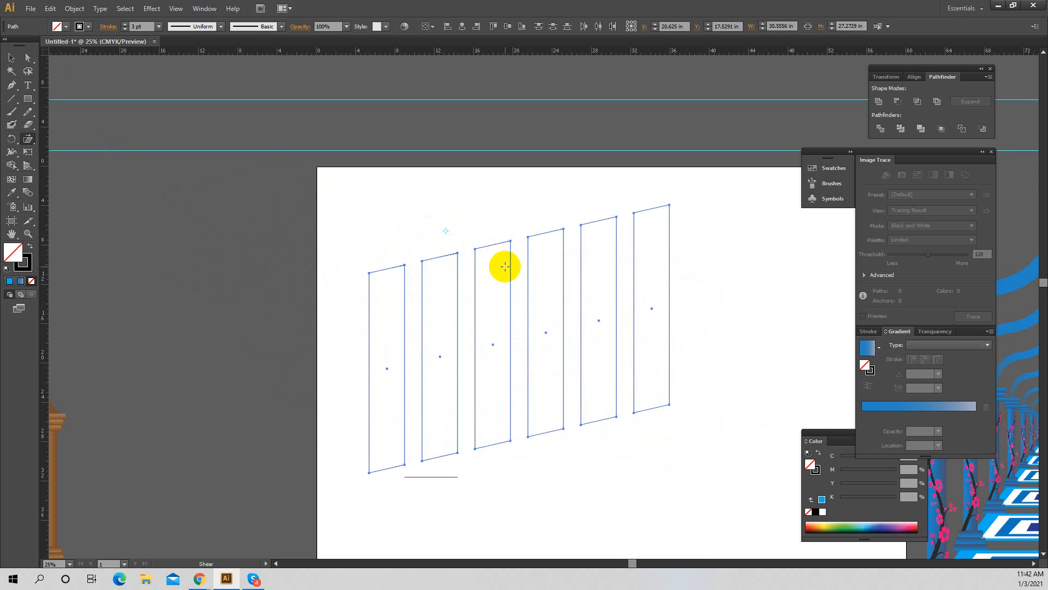
{"action": "left_click", "coordinate": [12, 57]}
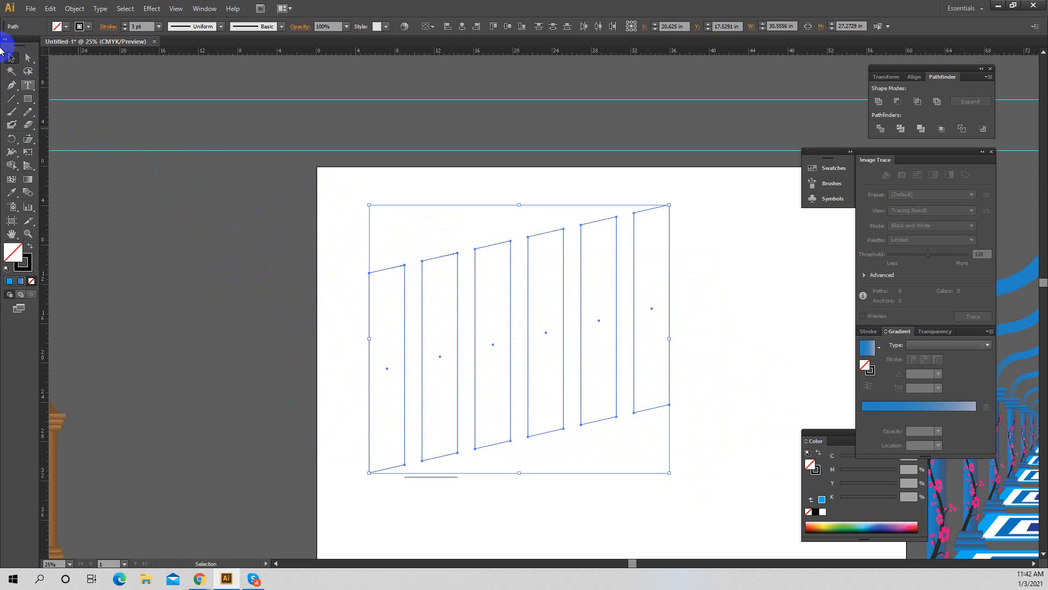
Delete the third panel of the sheared row and undo the deletion
{"action": "left_click", "coordinate": [470, 297]}
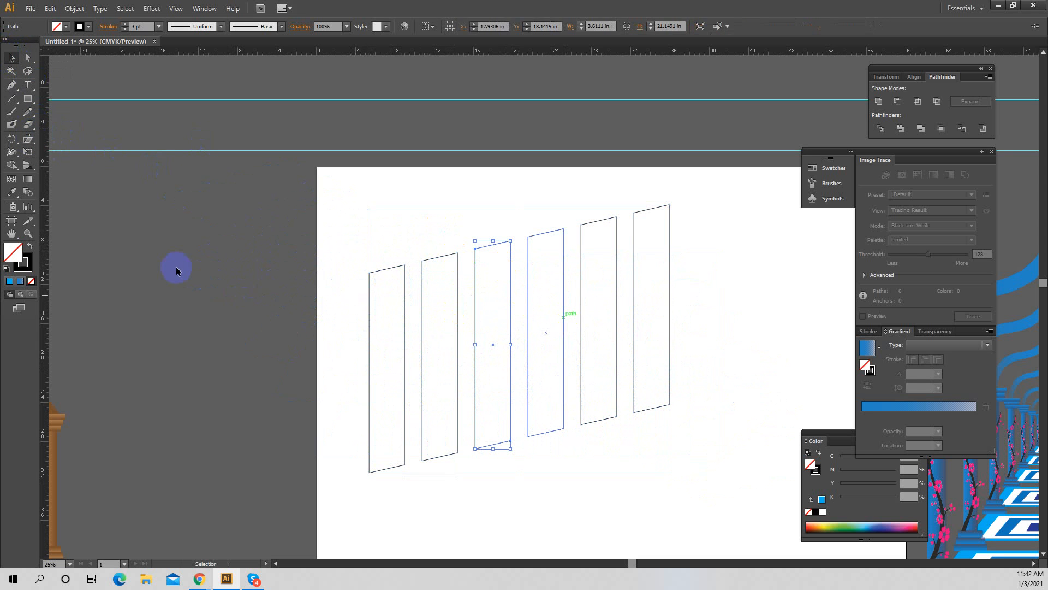
{"action": "key", "text": "Delete"}
{"action": "left_click", "coordinate": [26, 100]}
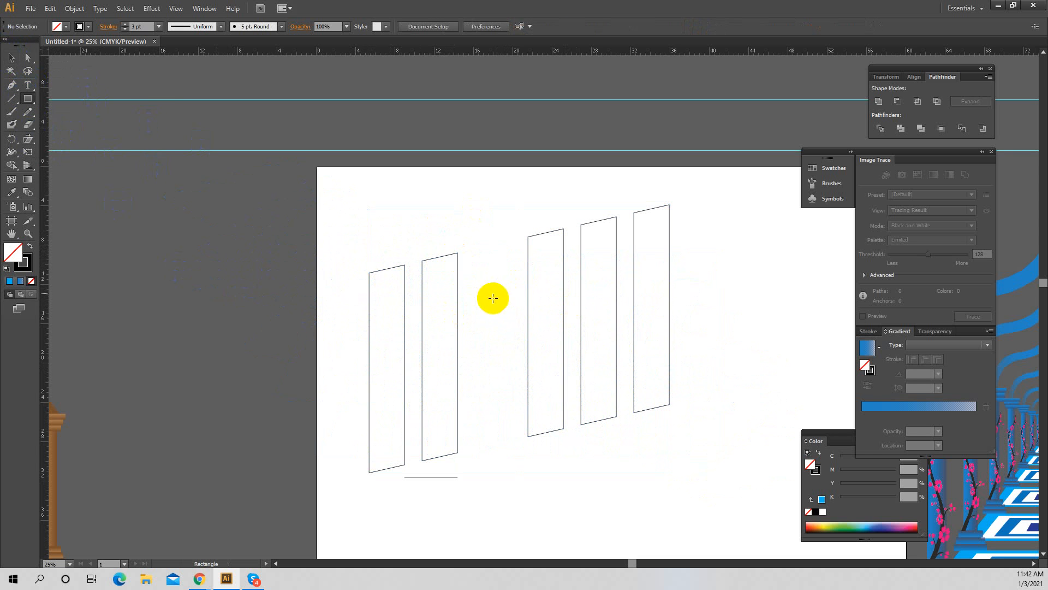
{"action": "left_click", "coordinate": [17, 60]}
{"action": "key", "text": "ctrl+z"}
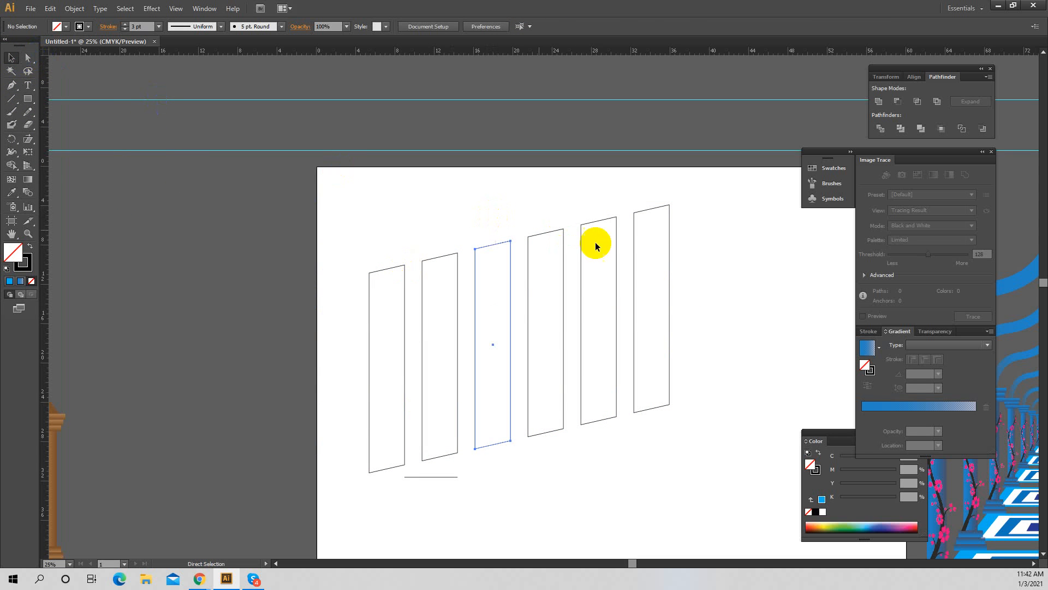
Move the six panels down to about X 21 in, Y 23.3 in, and shear them rightward from a reference point above the row
{"action": "left_click_drag", "start_coordinate": [377, 203], "coordinate": [637, 387]}
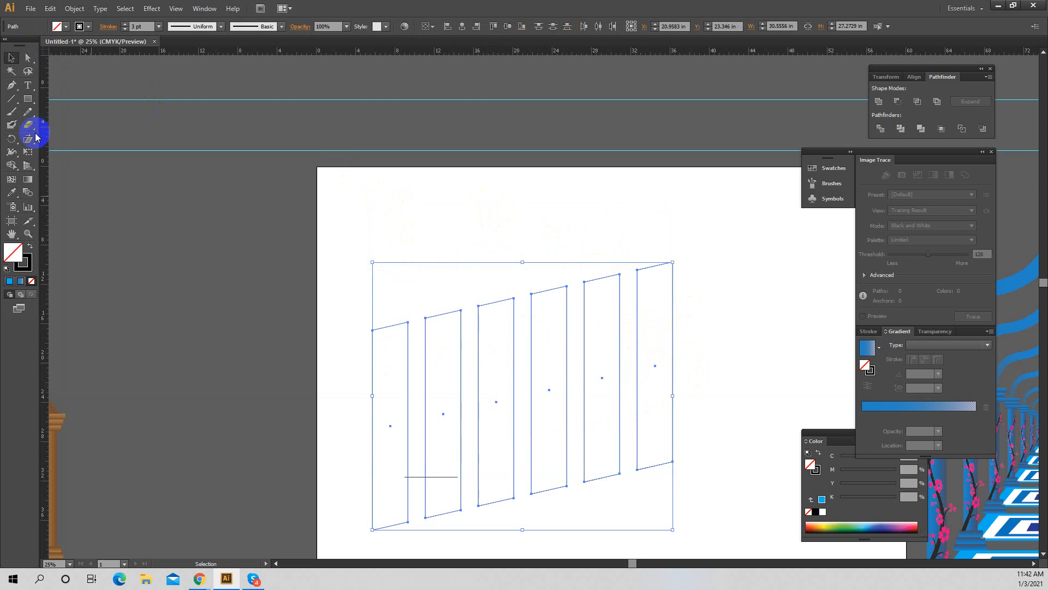
{"action": "left_click", "coordinate": [34, 138]}
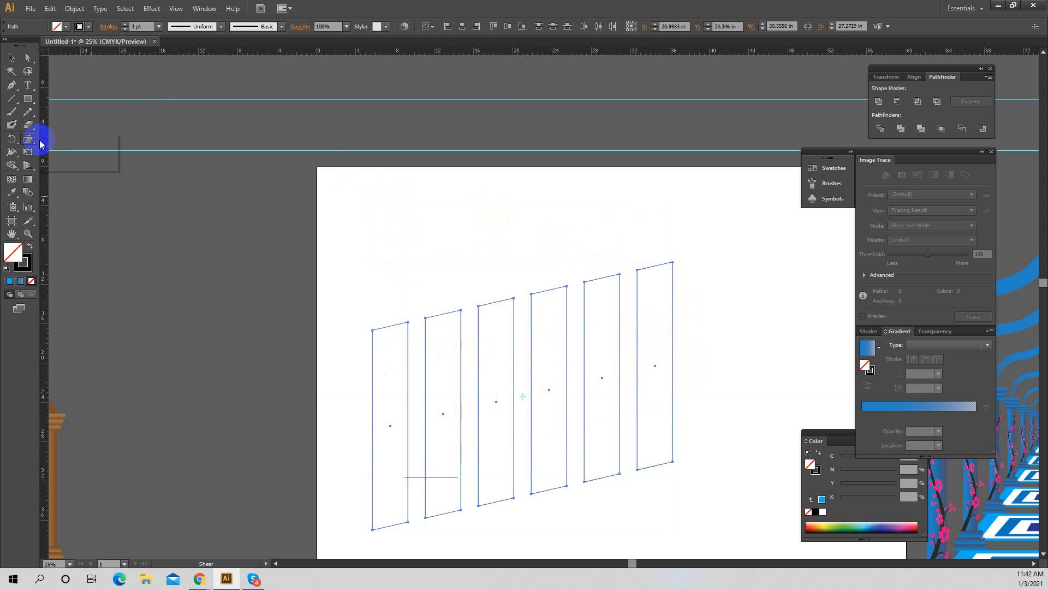
{"action": "left_click", "coordinate": [38, 141]}
{"action": "left_click_drag", "start_coordinate": [42, 145], "coordinate": [289, 169]}
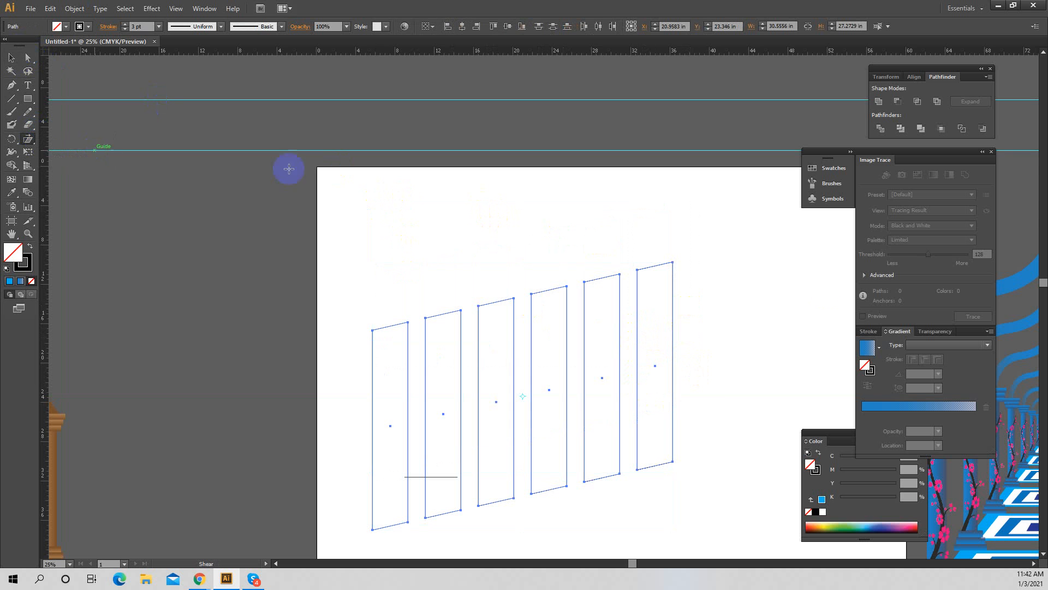
{"action": "left_click", "coordinate": [607, 202]}
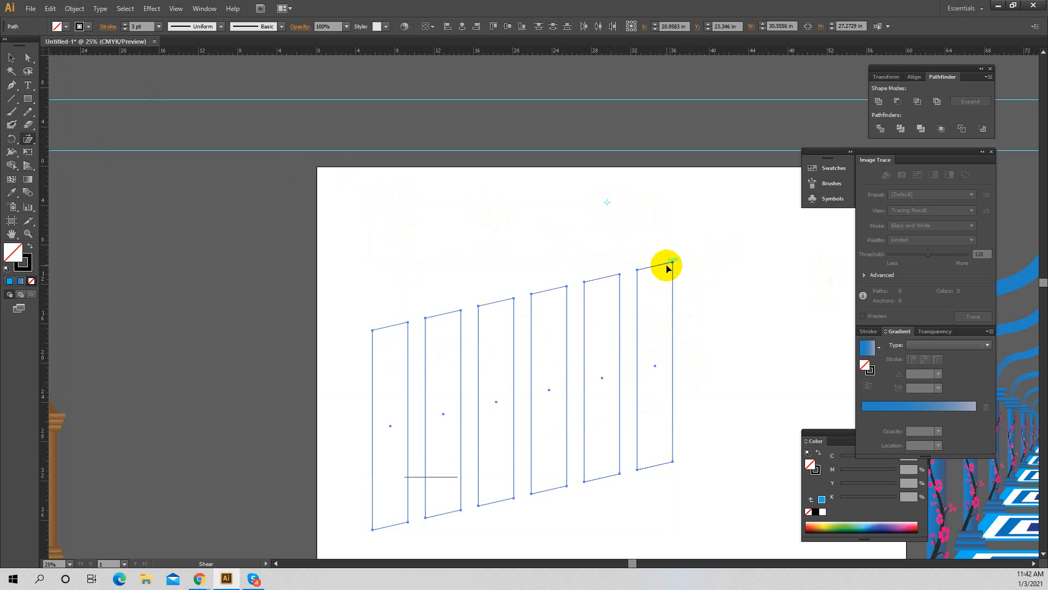
{"action": "left_click_drag", "start_coordinate": [665, 267], "coordinate": [653, 258]}
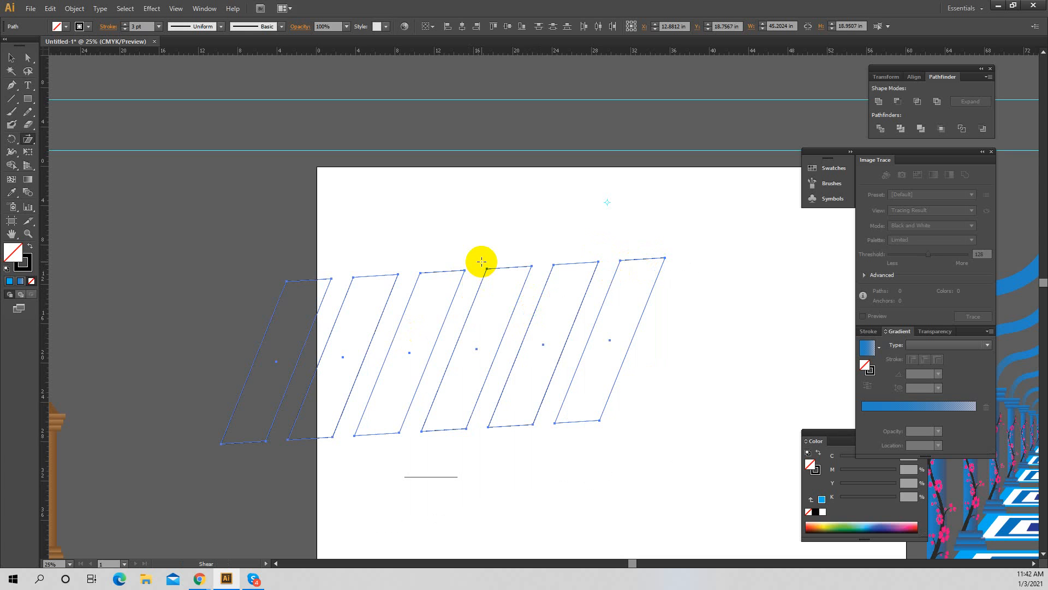
Try shearing the six slanted panels from a reference point above the last panel, and undo the shear
{"action": "left_click", "coordinate": [623, 214]}
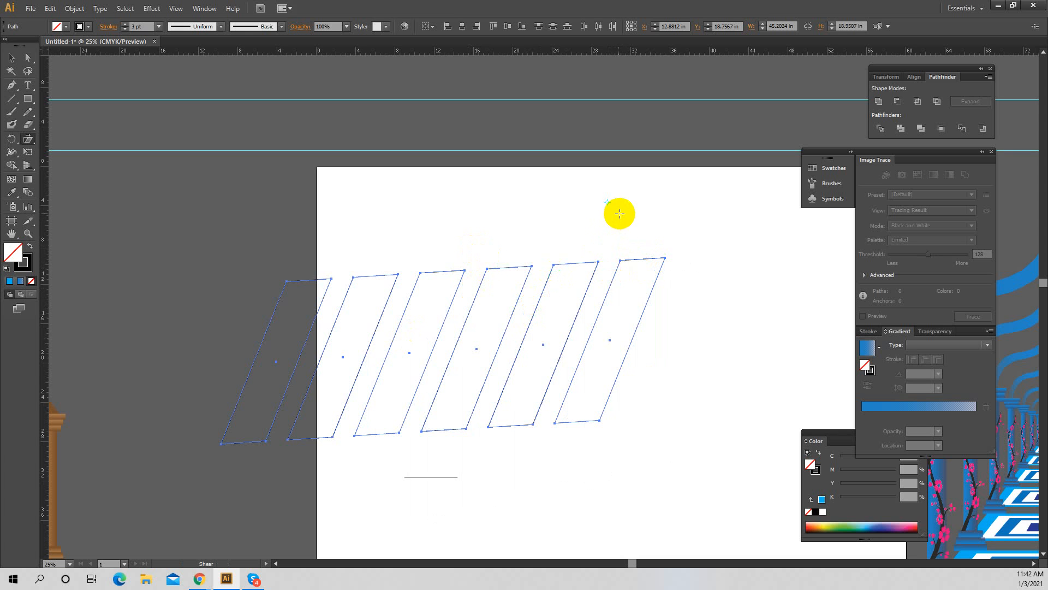
{"action": "left_click_drag", "start_coordinate": [651, 251], "coordinate": [651, 254]}
{"action": "key", "text": "ctrl+z"}
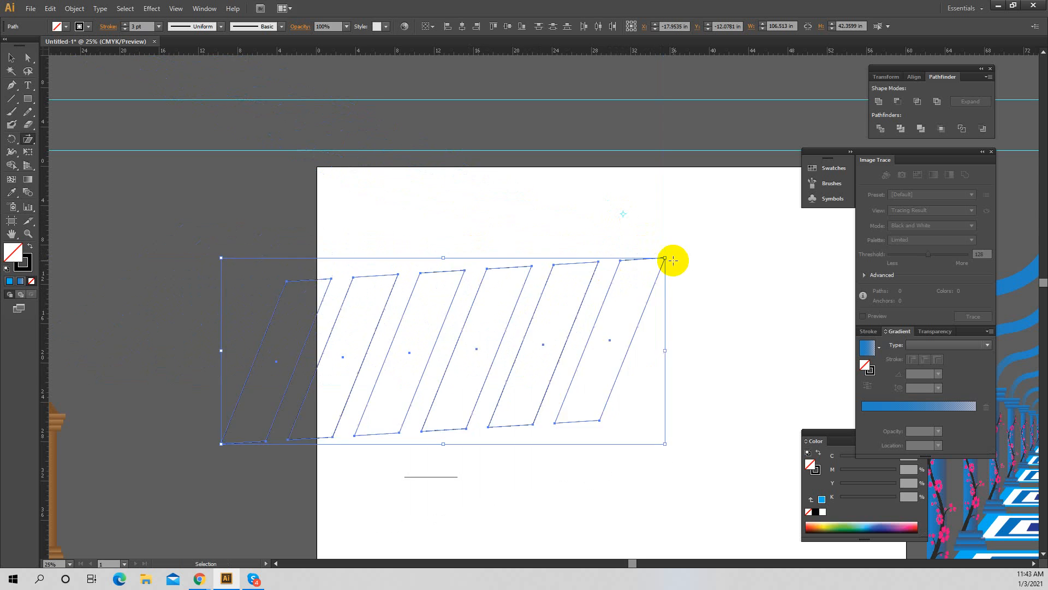
Make a copy of the six panels sheared further to the left from a reference point above the fifth panel
{"action": "left_click", "coordinate": [595, 248]}
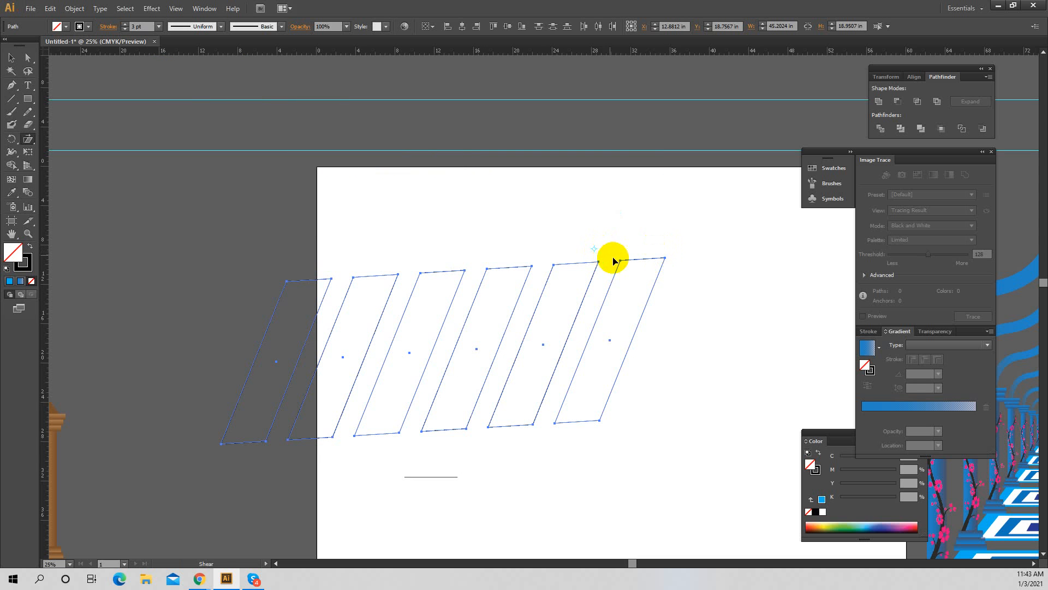
{"action": "left_click_drag", "start_coordinate": [624, 257], "coordinate": [621, 263]}
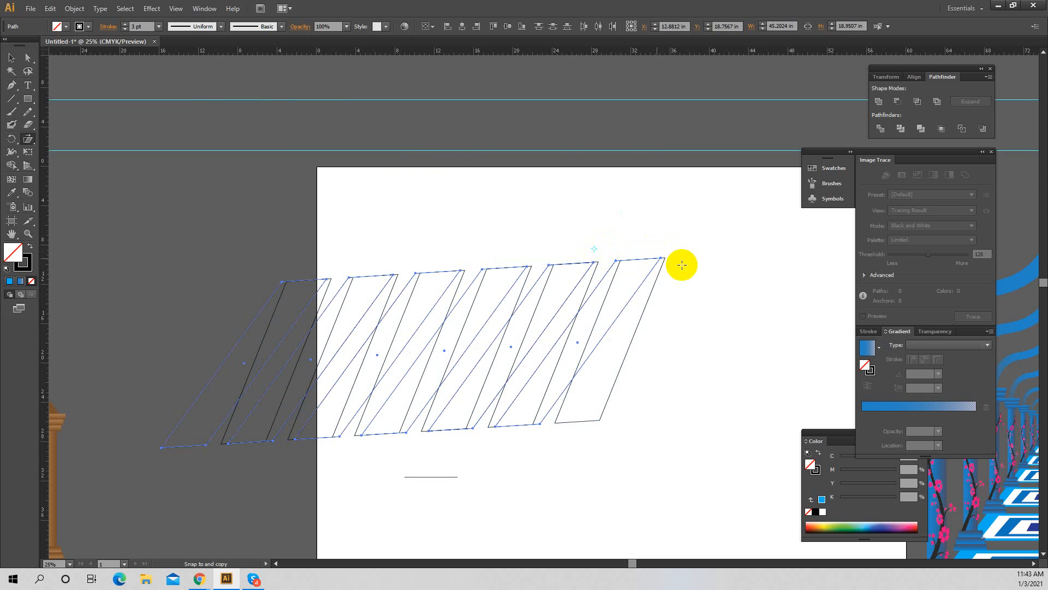
{"action": "key", "text": "v"}
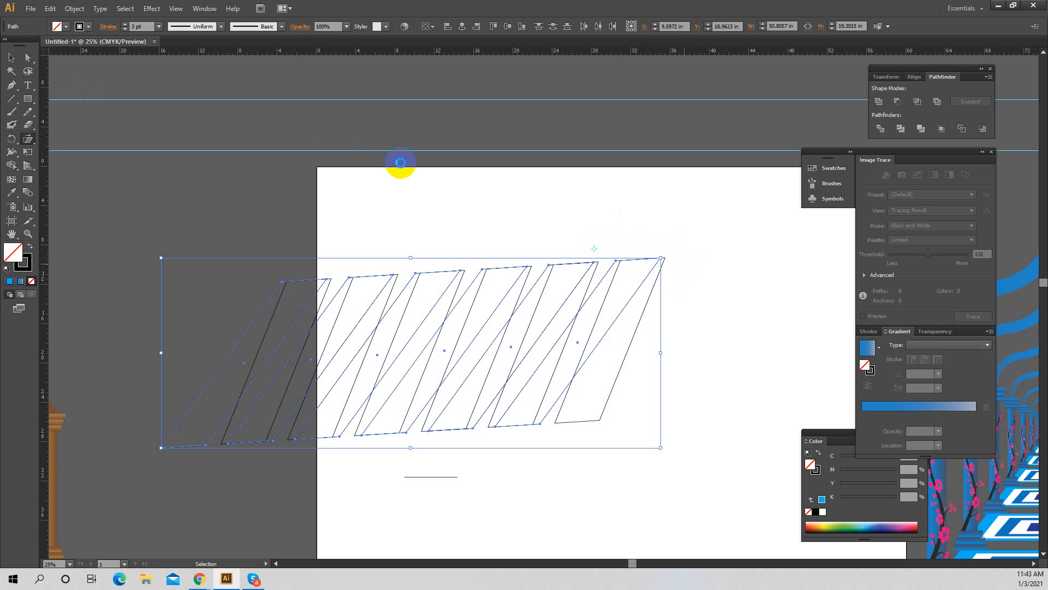
{"action": "key", "text": "ctrl+s"}
{"action": "type", "text": "ss"}
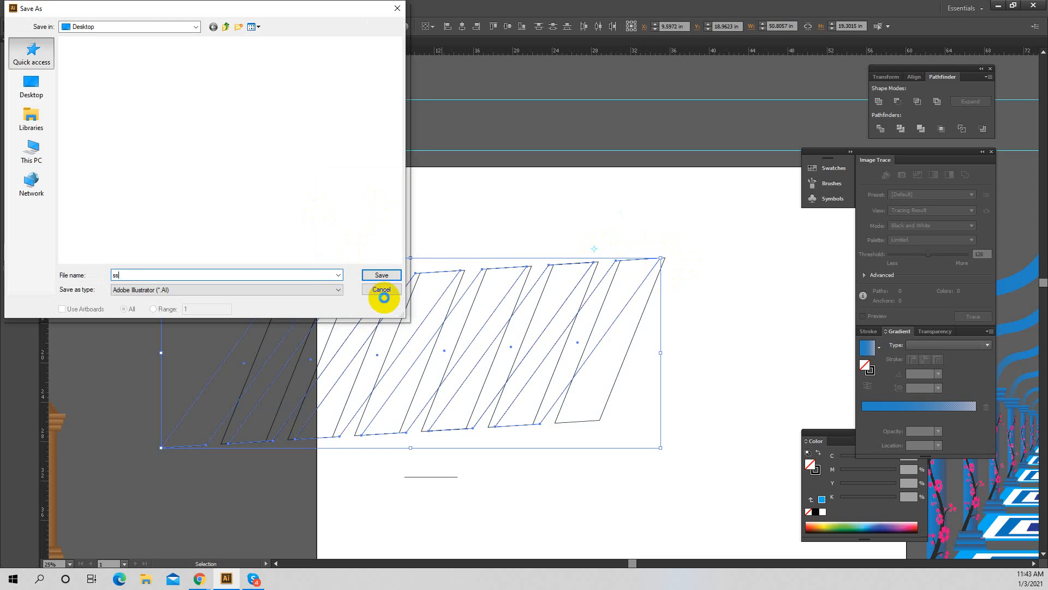
{"action": "left_click", "coordinate": [382, 290]}
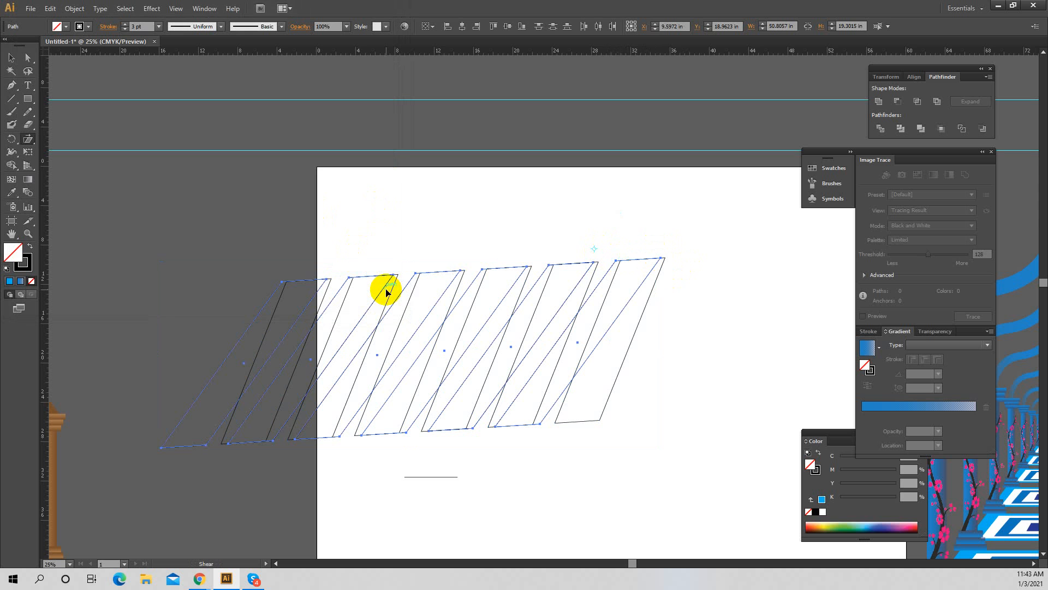
Repeat the sheared copy of the six panels three more times so the copies fan out to the left
{"action": "key", "text": "ctrl+d"}
{"action": "key", "text": "ctrl+d"}
{"action": "key", "text": "ctrl+d"}
{"action": "key", "text": "ctrl+d"}
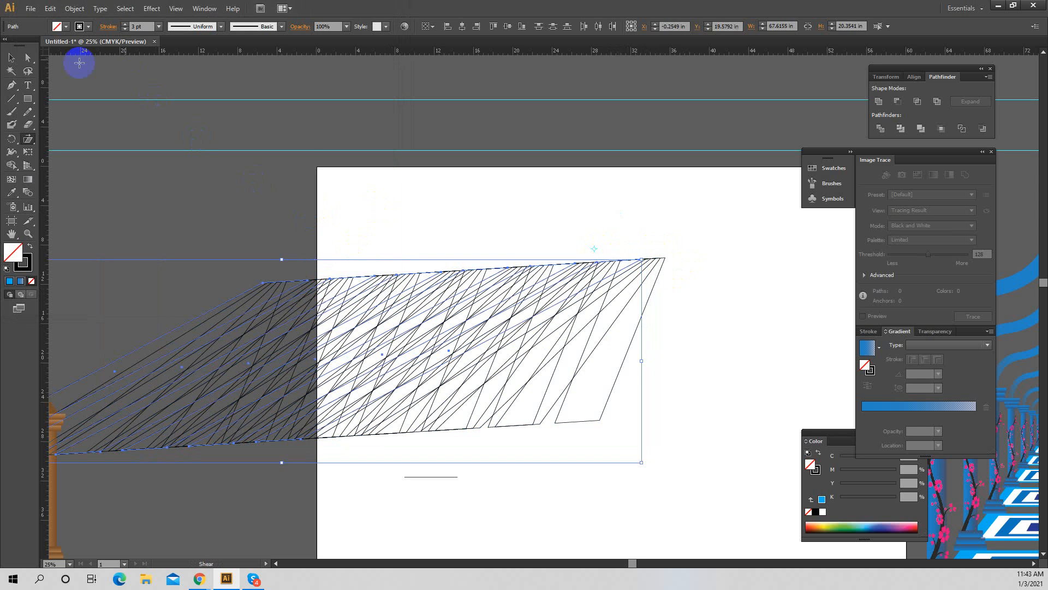
Delete all the sheared panels together with the short line below them, clearing the artboard
{"action": "left_click", "coordinate": [12, 58]}
{"action": "left_click", "coordinate": [309, 133]}
{"action": "left_click_drag", "start_coordinate": [208, 216], "coordinate": [601, 475]}
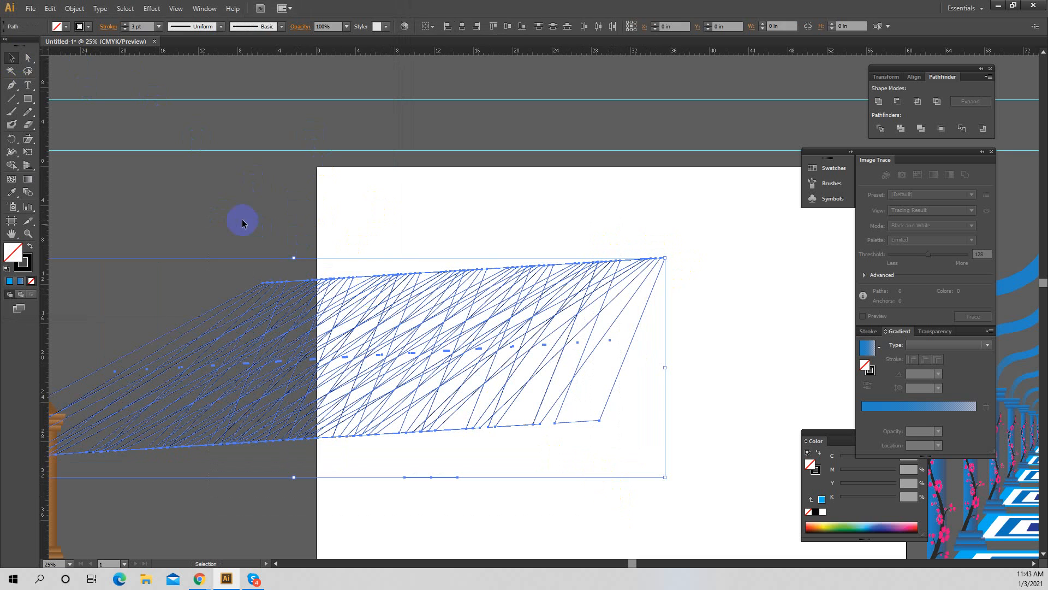
{"action": "key", "text": "Delete"}
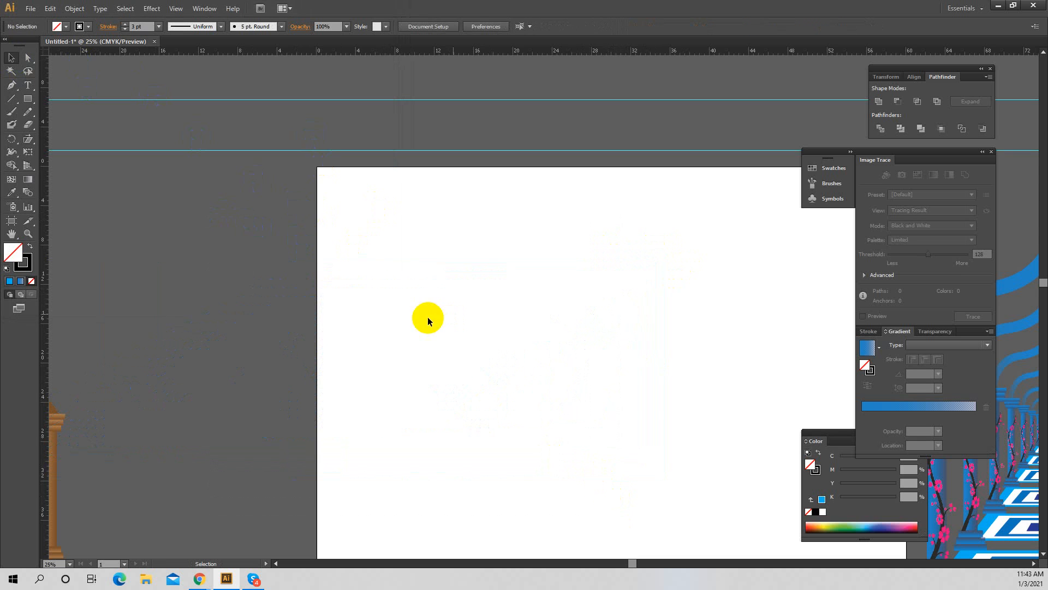
Draw an upright rectangle about 2.6 by 9.2 in and make a copy rotated clockwise around a point below it
{"action": "left_click", "coordinate": [28, 98]}
{"action": "left_click_drag", "start_coordinate": [373, 247], "coordinate": [399, 336]}
{"action": "left_click", "coordinate": [11, 139]}
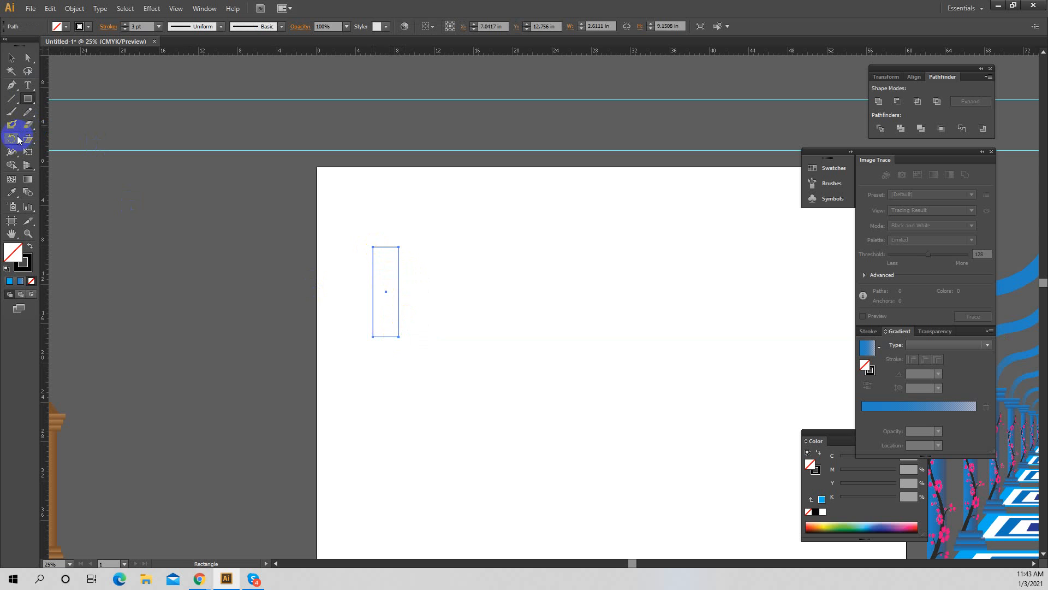
{"action": "left_click", "coordinate": [394, 378]}
{"action": "left_click_drag", "start_coordinate": [393, 248], "coordinate": [475, 295]}
{"action": "key", "text": "v"}
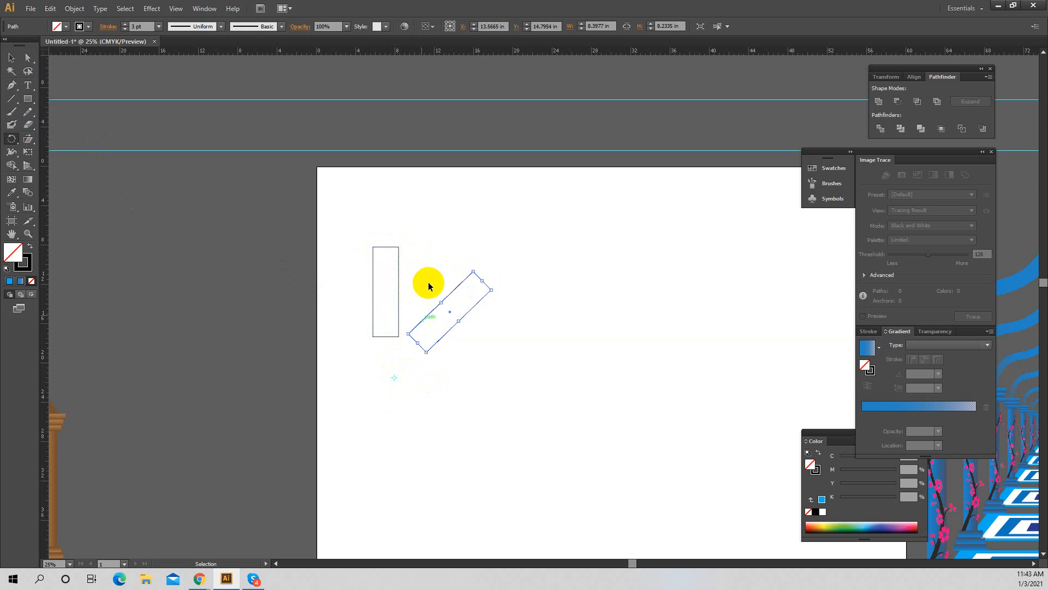
Repeat the rotated copy until seven rectangles surround the centre point, and delete the whole radial arrangement
{"action": "key", "text": "ctrl+d"}
{"action": "key", "text": "ctrl+d"}
{"action": "key", "text": "ctrl+d"}
{"action": "key", "text": "ctrl+d"}
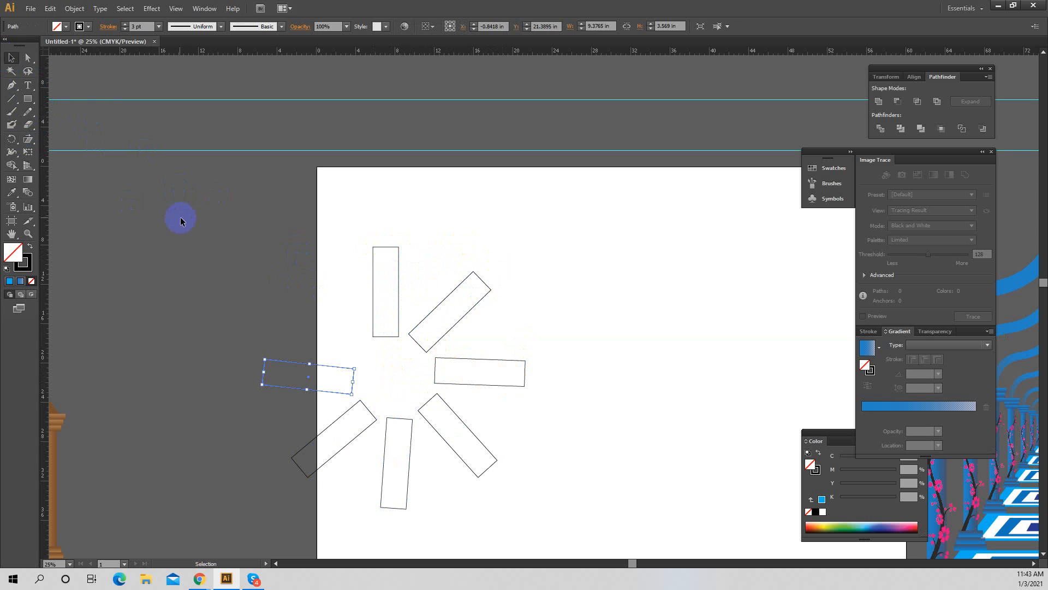
{"action": "left_click_drag", "start_coordinate": [180, 217], "coordinate": [606, 524]}
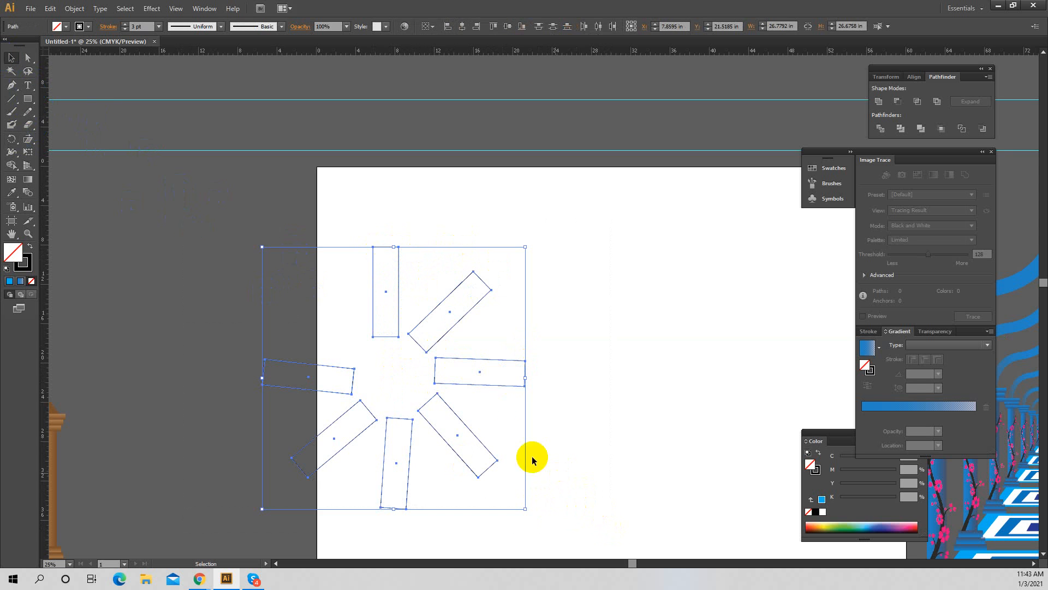
{"action": "left_click", "coordinate": [506, 437]}
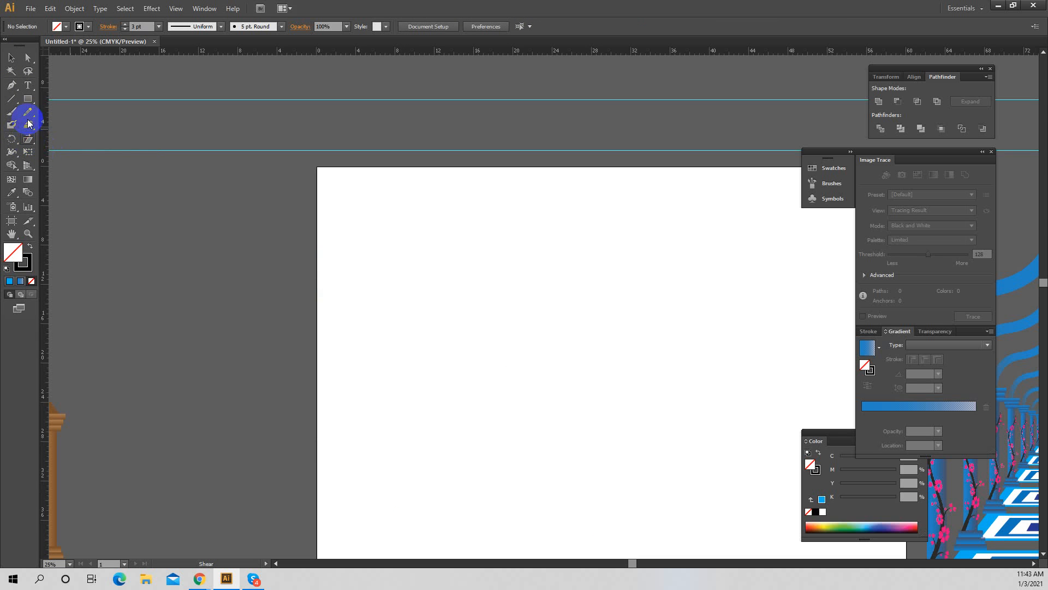
Draw a narrow upright rectangle about 1.3 by 18.3 in and copy it rightward into six rectangles spaced about 2.5 in apart
{"action": "left_click", "coordinate": [28, 98]}
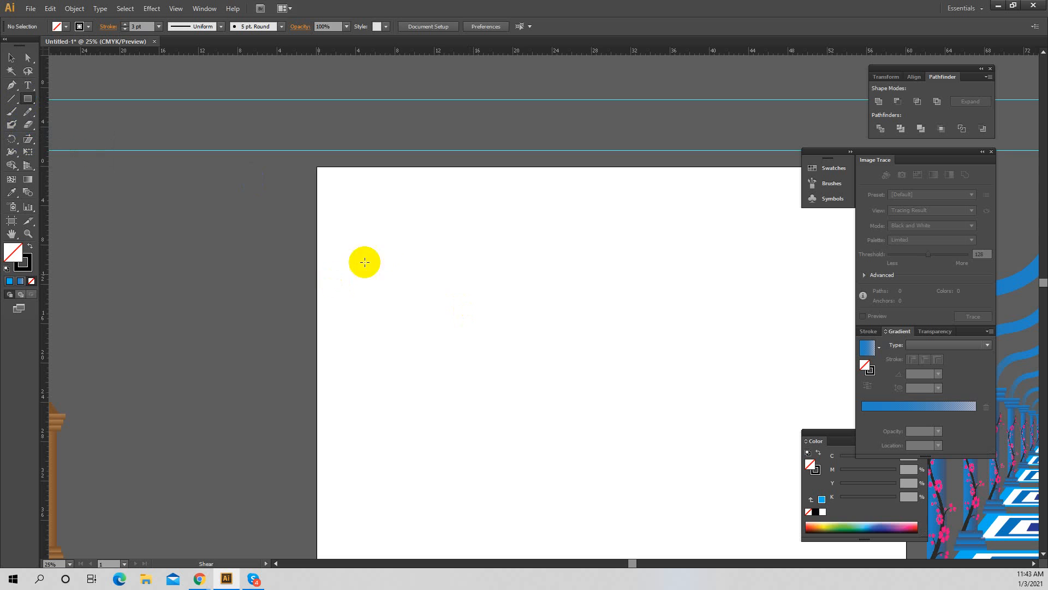
{"action": "left_click_drag", "start_coordinate": [392, 222], "coordinate": [405, 402]}
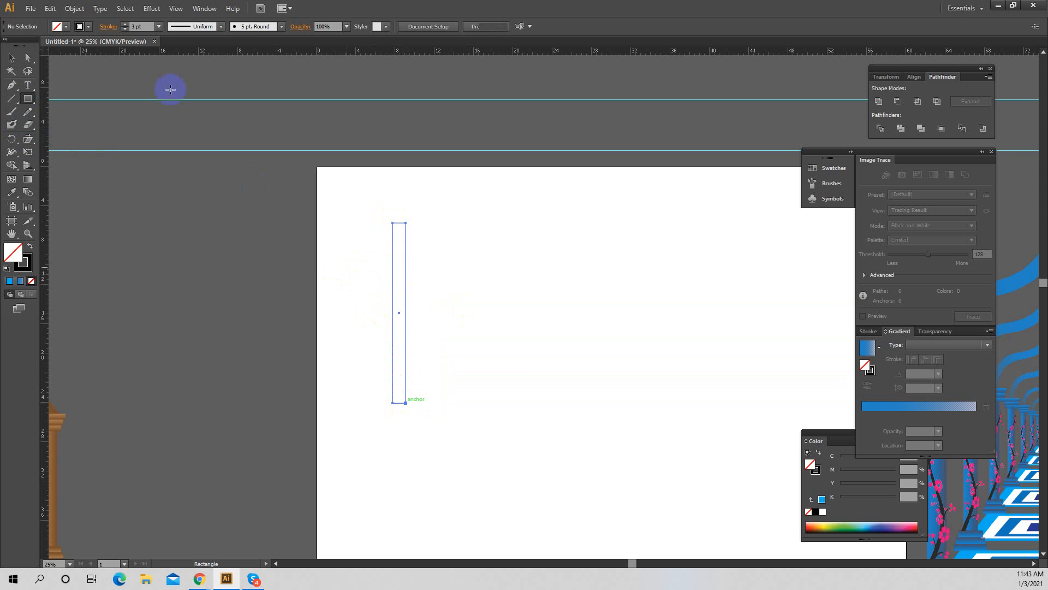
{"action": "left_click", "coordinate": [11, 58]}
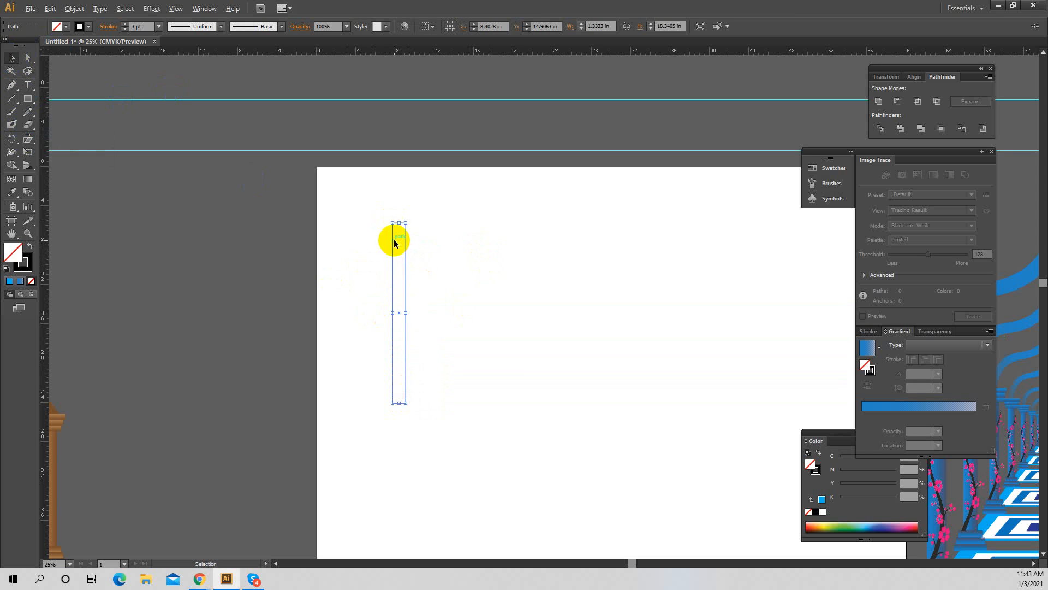
{"action": "left_click_drag", "start_coordinate": [392, 239], "coordinate": [416, 241]}
{"action": "key", "text": "ctrl+d"}
{"action": "key", "text": "ctrl+d"}
{"action": "key", "text": "ctrl+d"}
{"action": "key", "text": "ctrl+d"}
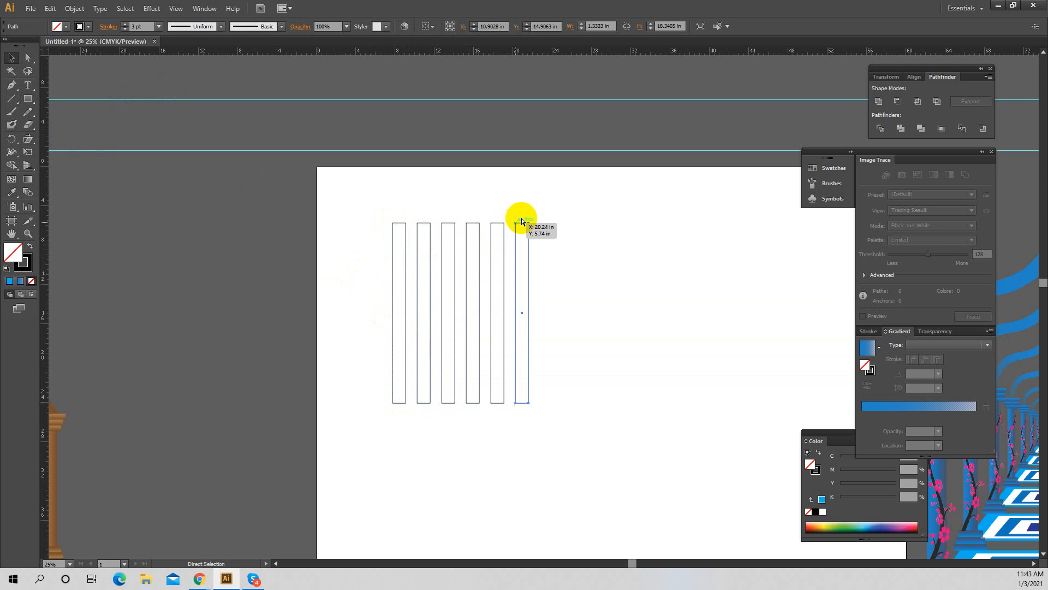
Move the six rectangles to about X 22.8 in, Y 23.2 in, and make a left-slanting sheared copy from a reference point above the row
{"action": "left_click_drag", "start_coordinate": [452, 246], "coordinate": [629, 370]}
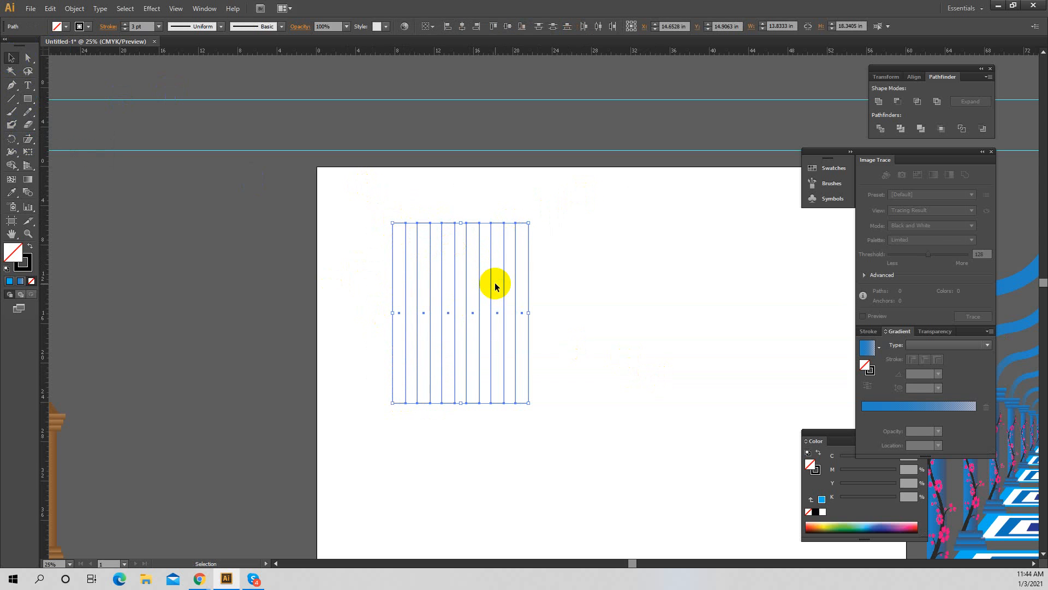
{"action": "left_click_drag", "start_coordinate": [490, 285], "coordinate": [570, 366]}
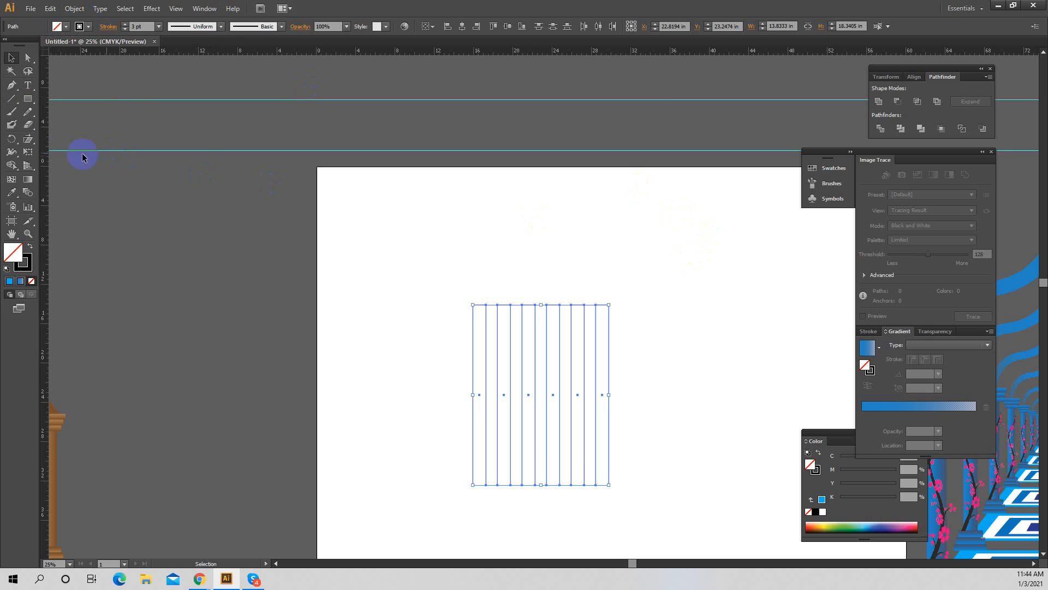
{"action": "left_click", "coordinate": [32, 144]}
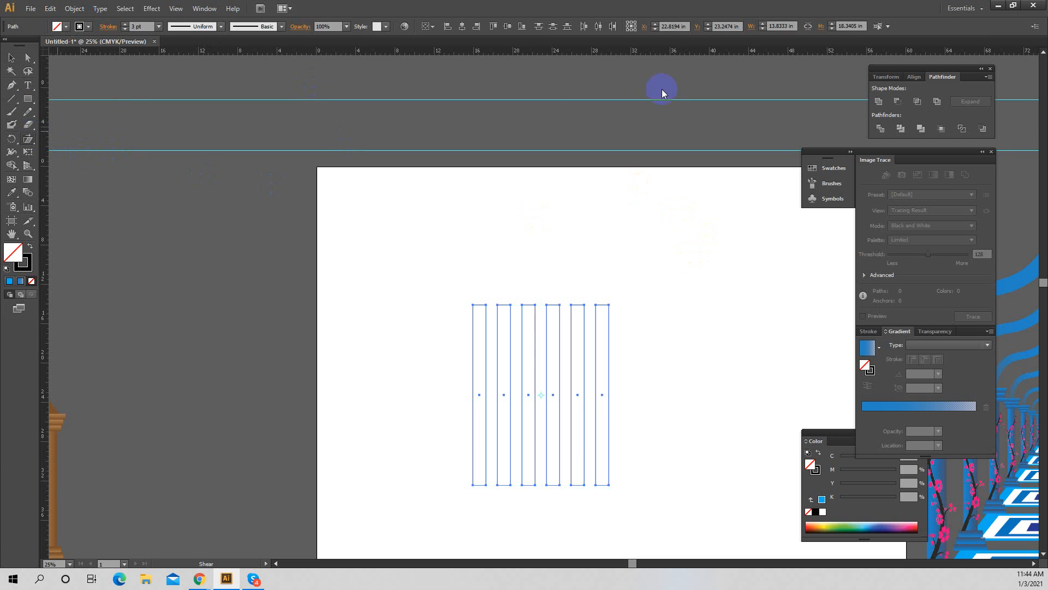
{"action": "left_click", "coordinate": [588, 247]}
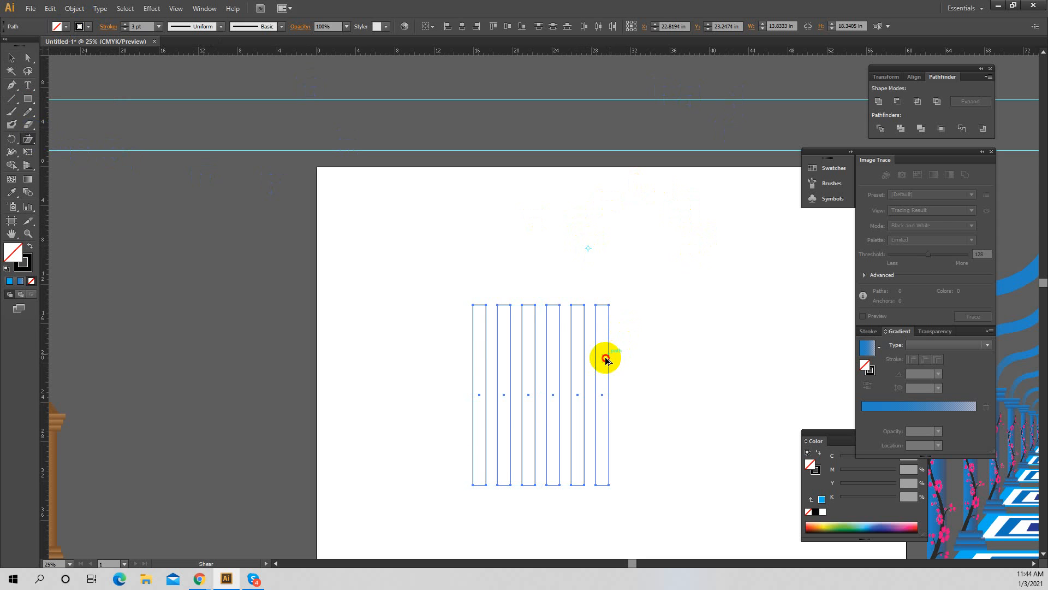
{"action": "left_click_drag", "start_coordinate": [605, 359], "coordinate": [576, 346]}
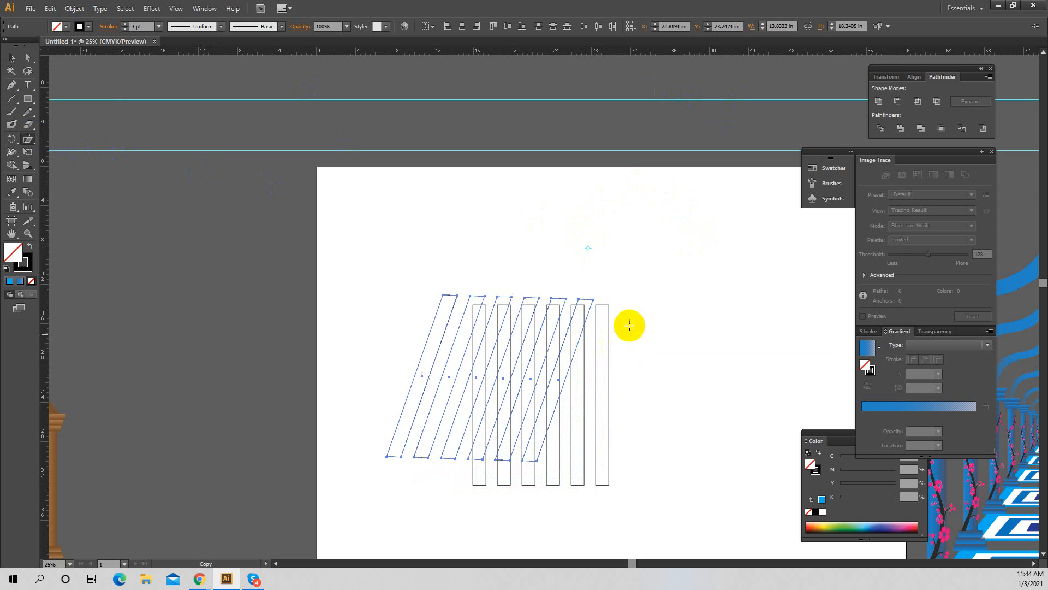
{"action": "key", "text": "v"}
Repeat the sheared copy of the narrow rectangles six more times, fanning the rows out past the artboard's left edge
{"action": "key", "text": "ctrl+d"}
{"action": "key", "text": "ctrl+d"}
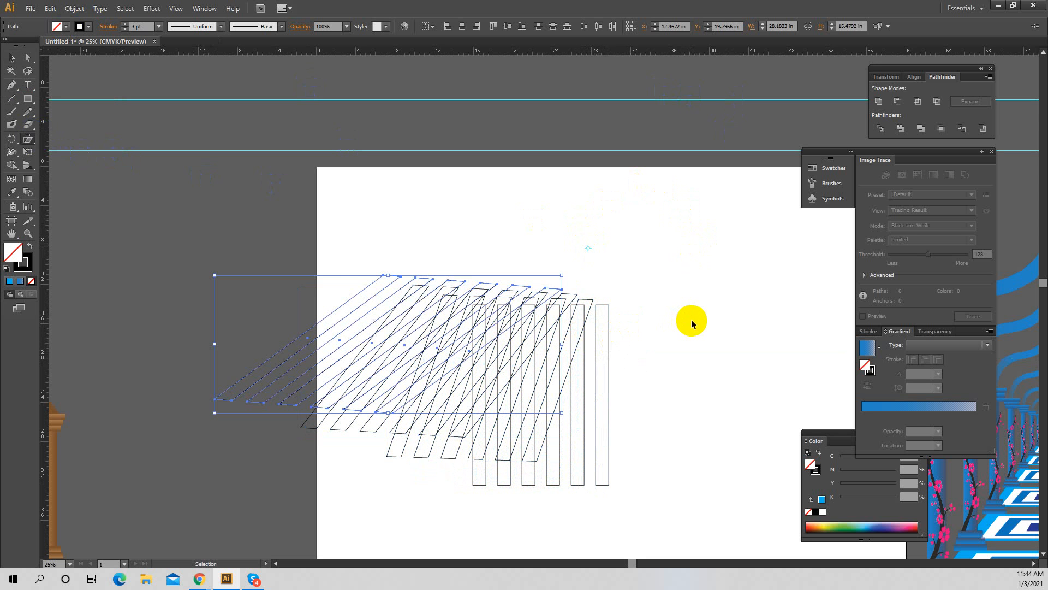
{"action": "key", "text": "ctrl+d"}
{"action": "key", "text": "ctrl+d"}
{"action": "key", "text": "ctrl+d"}
{"action": "key", "text": "ctrl+d"}
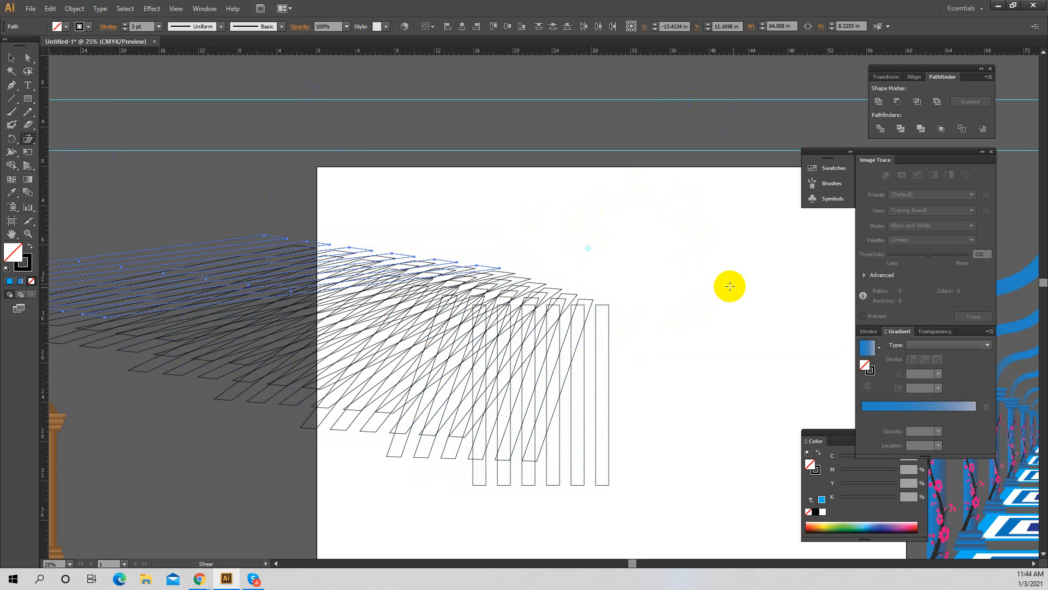
Delete the six upright rectangles and all of their sheared copies
{"action": "left_click", "coordinate": [11, 57]}
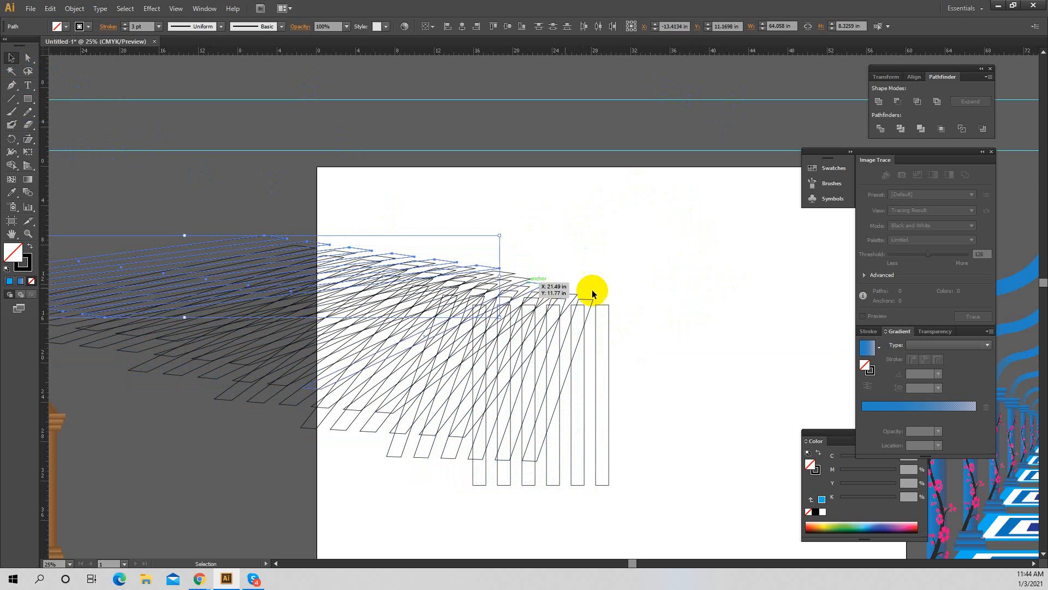
{"action": "left_click", "coordinate": [346, 211]}
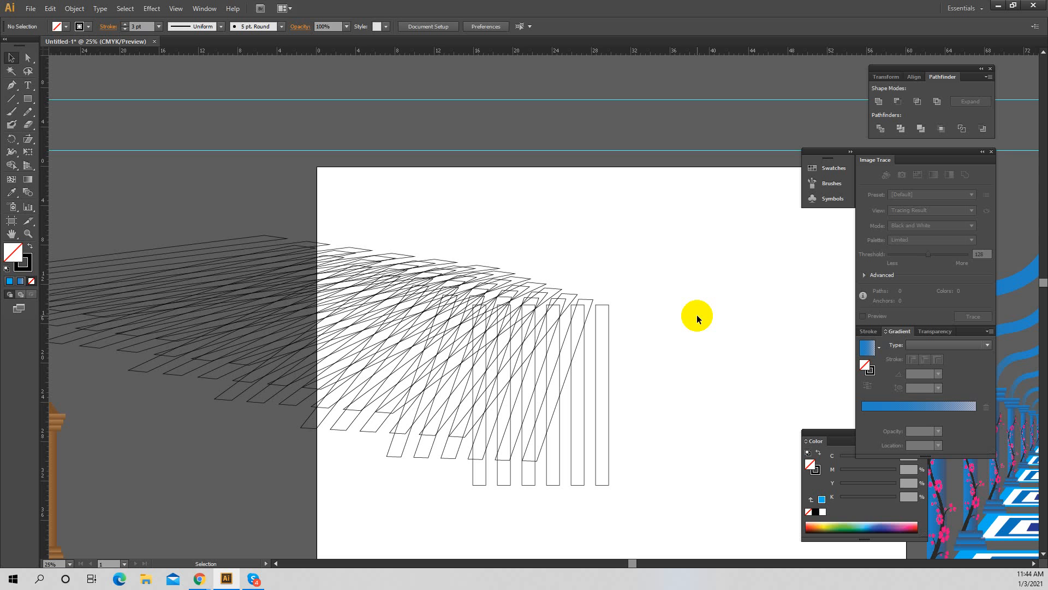
{"action": "left_click_drag", "start_coordinate": [122, 175], "coordinate": [650, 470]}
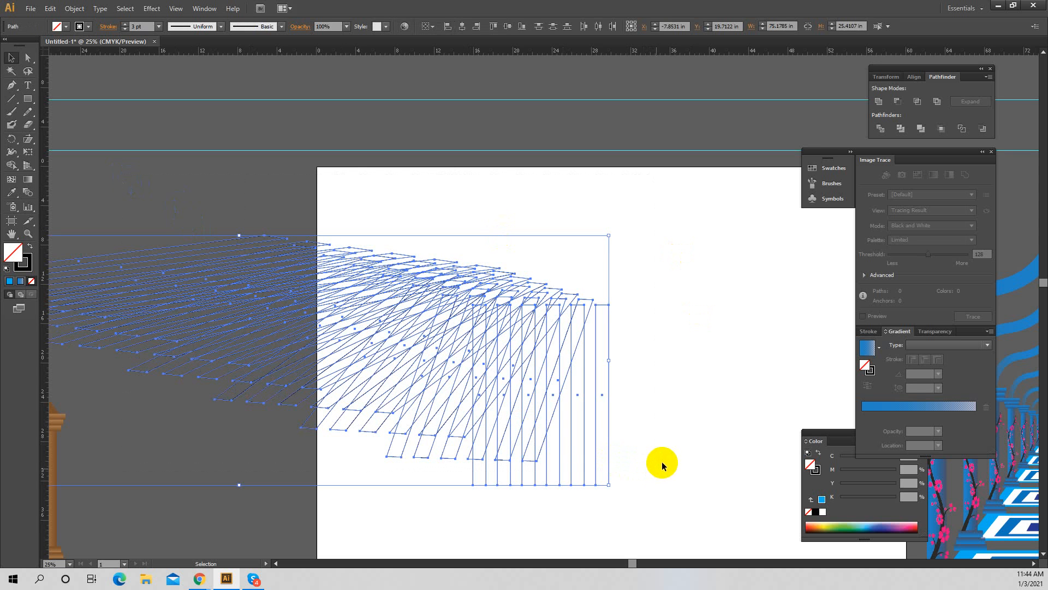
{"action": "key", "text": "Delete"}
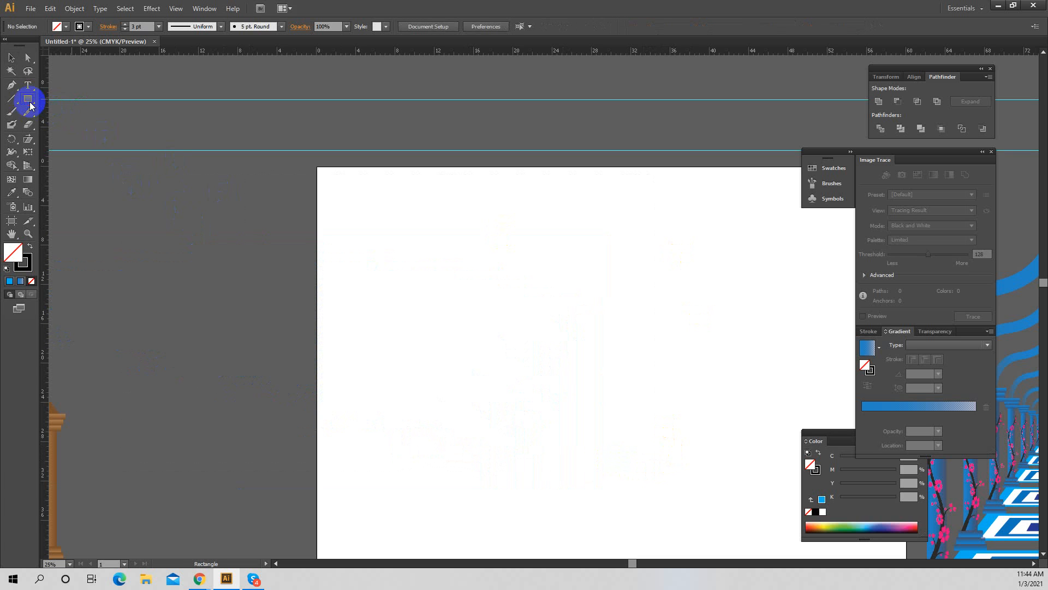
Draw a thin upright rectangle about 0.94 by 17.8 in and copy it rightward into seven rectangles spaced about 2 in apart
{"action": "left_click_drag", "start_coordinate": [407, 235], "coordinate": [416, 410]}
{"action": "left_click", "coordinate": [11, 57]}
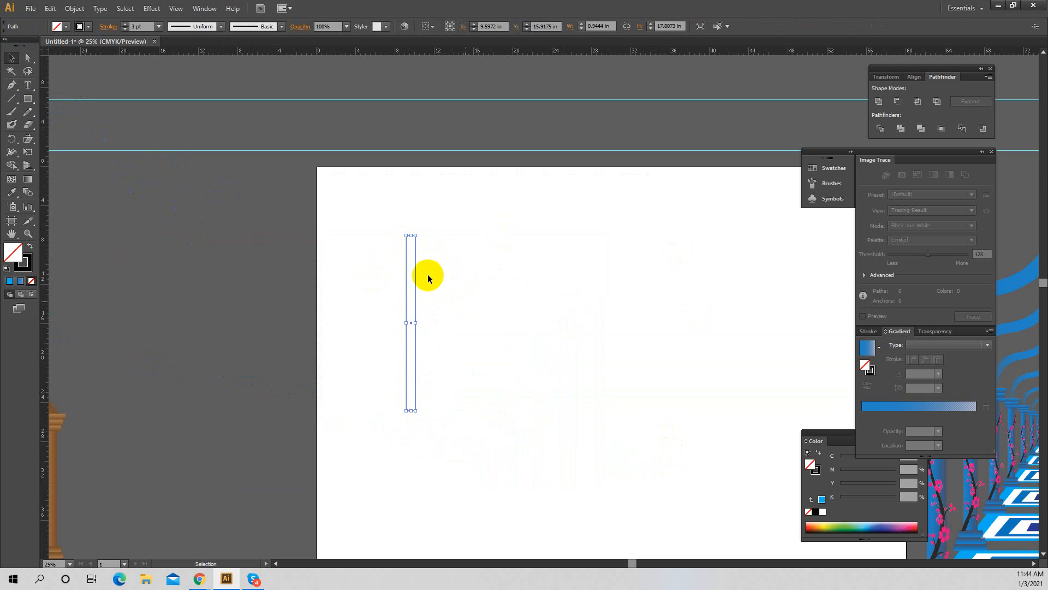
{"action": "left_click_drag", "start_coordinate": [419, 276], "coordinate": [438, 273]}
{"action": "key", "text": "ctrl+d"}
{"action": "key", "text": "ctrl+d"}
{"action": "key", "text": "ctrl+d"}
{"action": "key", "text": "ctrl+d"}
{"action": "key", "text": "ctrl+d"}
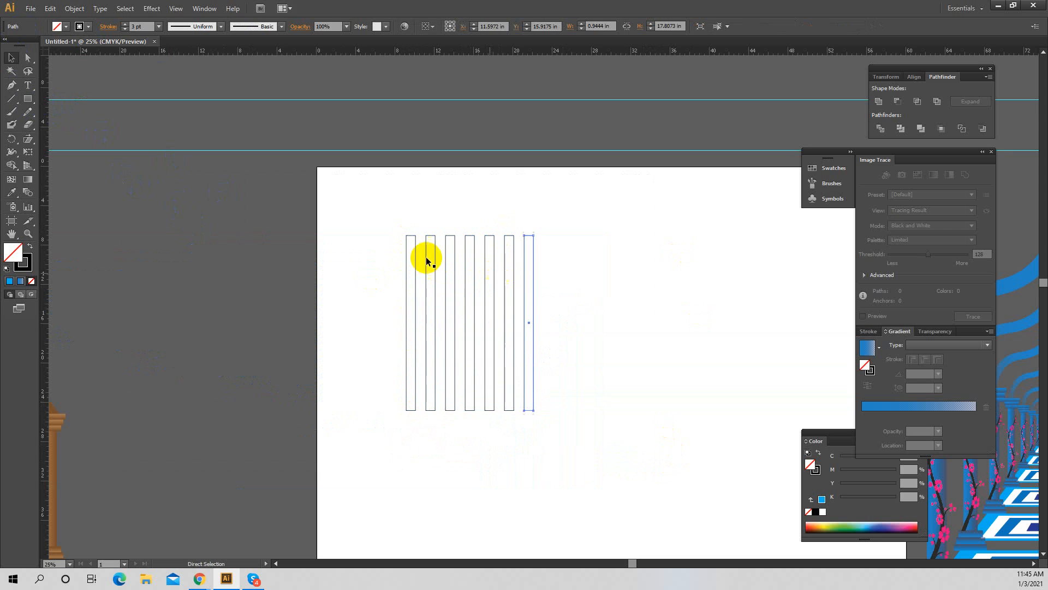
Shear only the top anchor points of the seven rectangles into a crossing fan about 19.5 by 26.2 in
{"action": "left_click", "coordinate": [28, 58]}
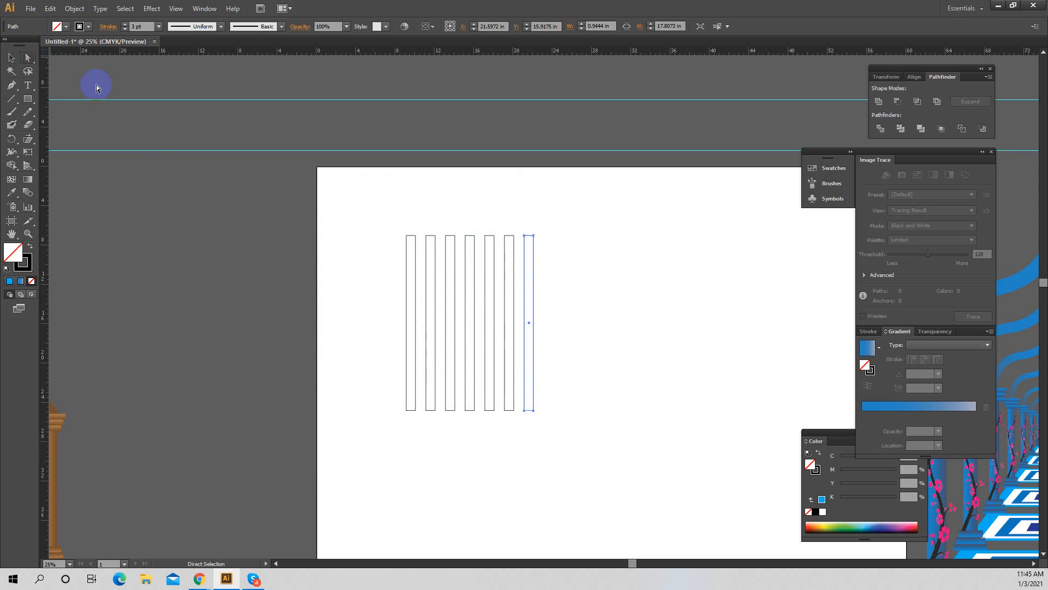
{"action": "left_click_drag", "start_coordinate": [385, 211], "coordinate": [615, 299]}
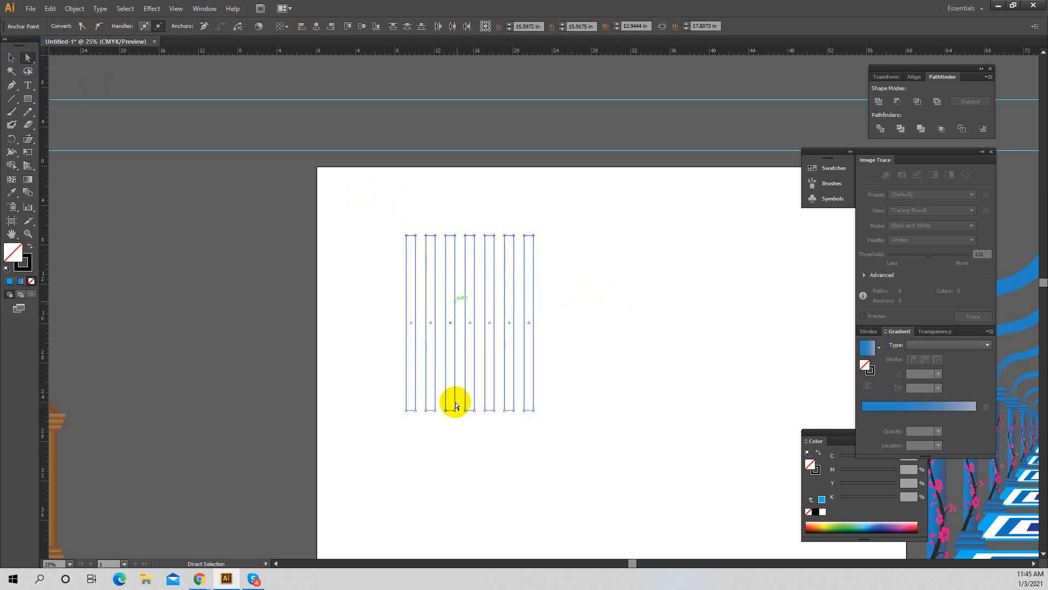
{"action": "left_click_drag", "start_coordinate": [381, 206], "coordinate": [627, 297]}
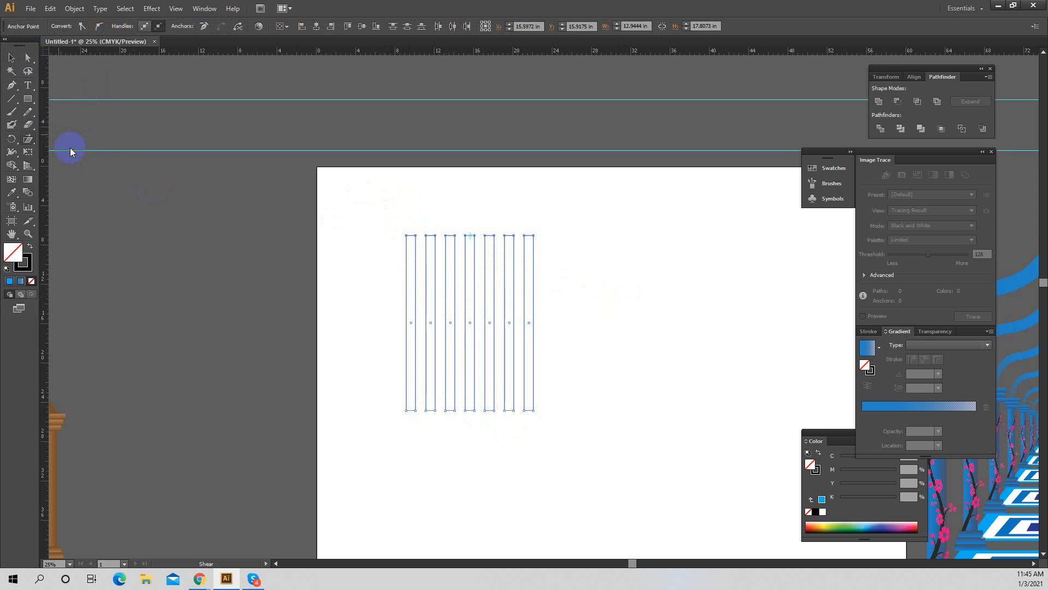
{"action": "left_click_drag", "start_coordinate": [27, 139], "coordinate": [71, 151]}
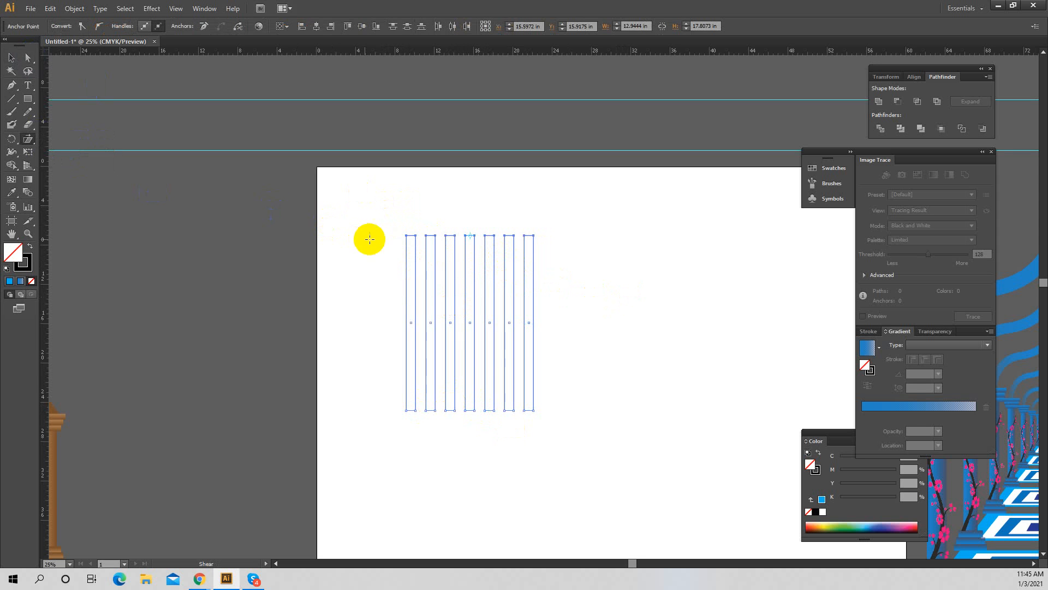
{"action": "left_click_drag", "start_coordinate": [415, 241], "coordinate": [566, 318]}
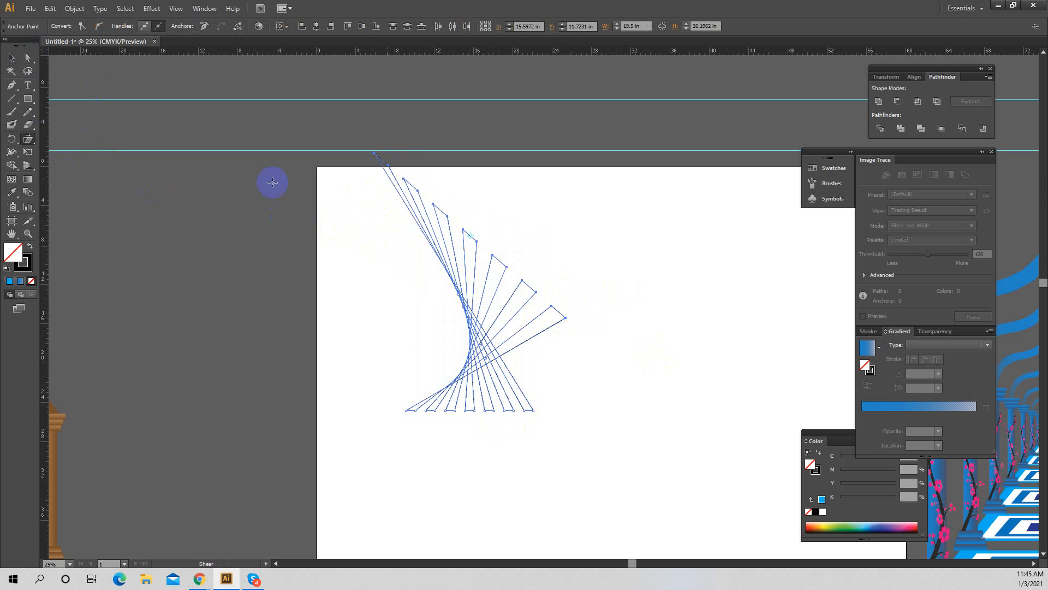
Select all seven sheared bars, move them straight down the artboard and deselect them
{"action": "left_click", "coordinate": [12, 56]}
{"action": "left_click", "coordinate": [519, 297]}
{"action": "left_click", "coordinate": [486, 411]}
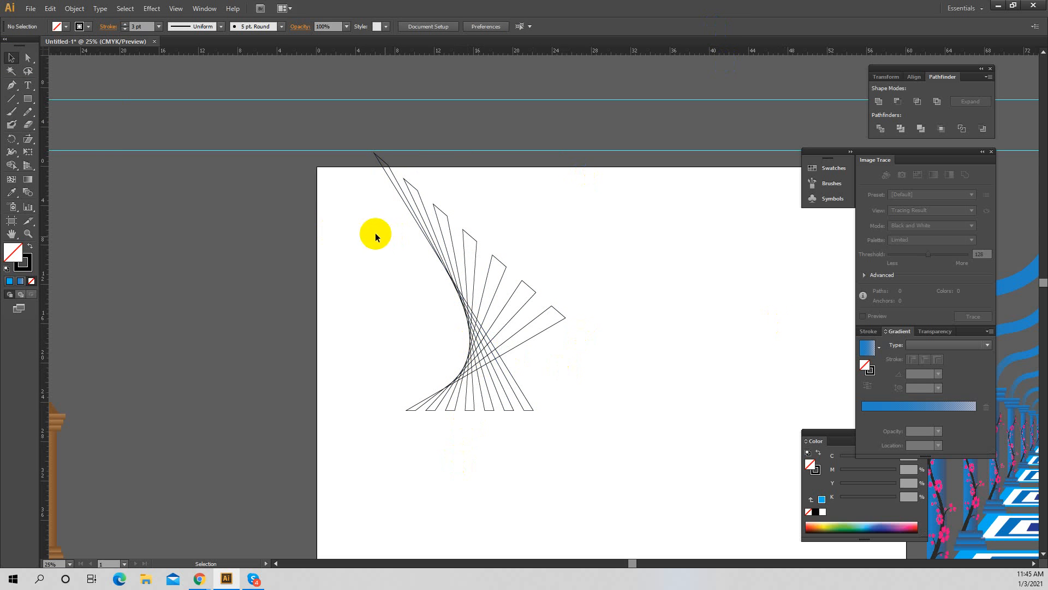
{"action": "left_click", "coordinate": [539, 339]}
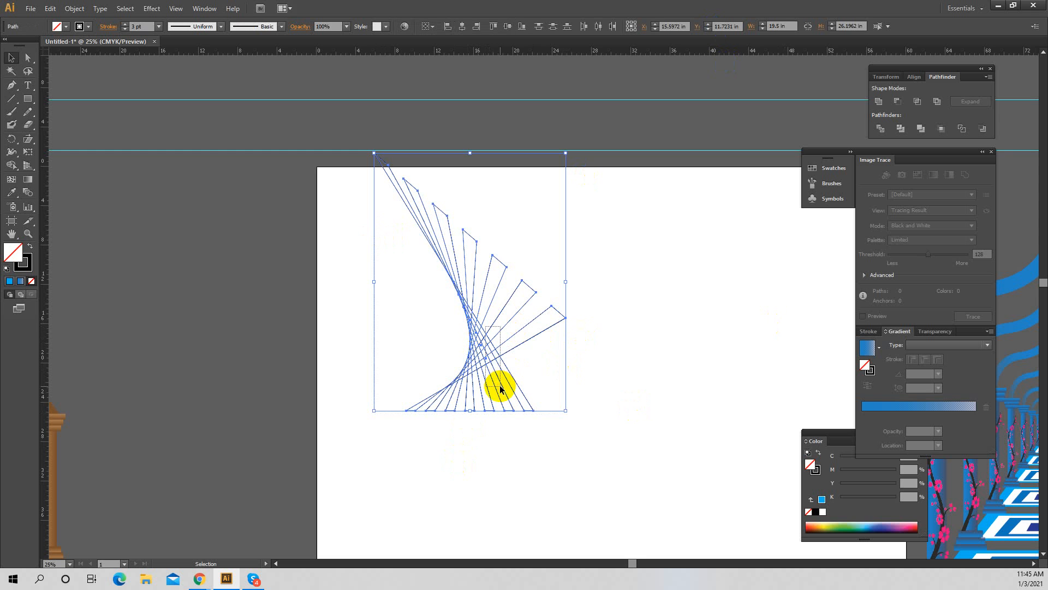
{"action": "left_click_drag", "start_coordinate": [500, 387], "coordinate": [500, 387]}
{"action": "left_click_drag", "start_coordinate": [374, 271], "coordinate": [660, 460]}
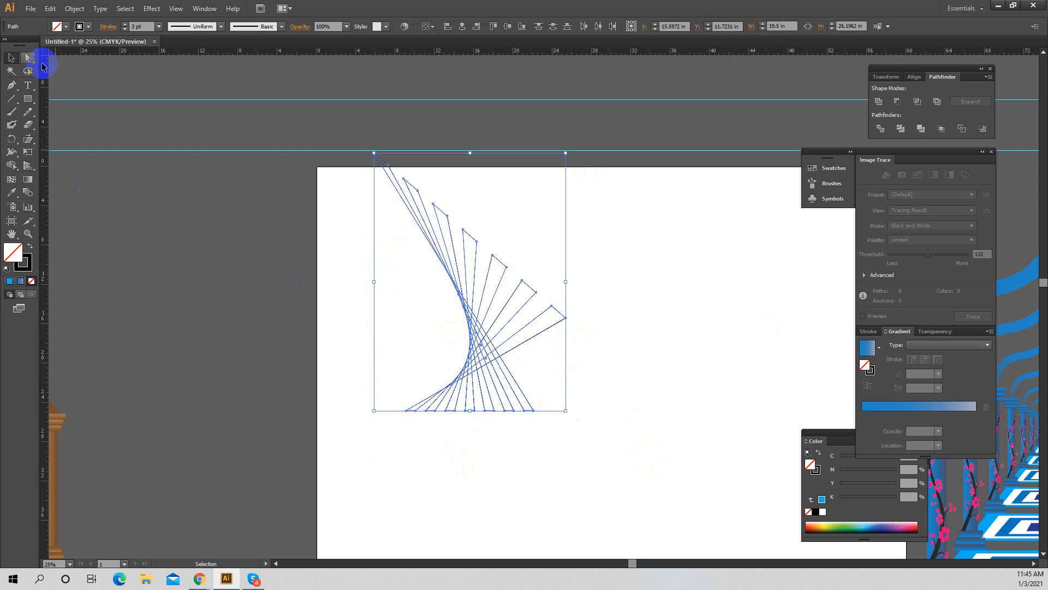
{"action": "left_click", "coordinate": [11, 57]}
{"action": "left_click_drag", "start_coordinate": [479, 334], "coordinate": [553, 404]}
{"action": "left_click", "coordinate": [524, 328]}
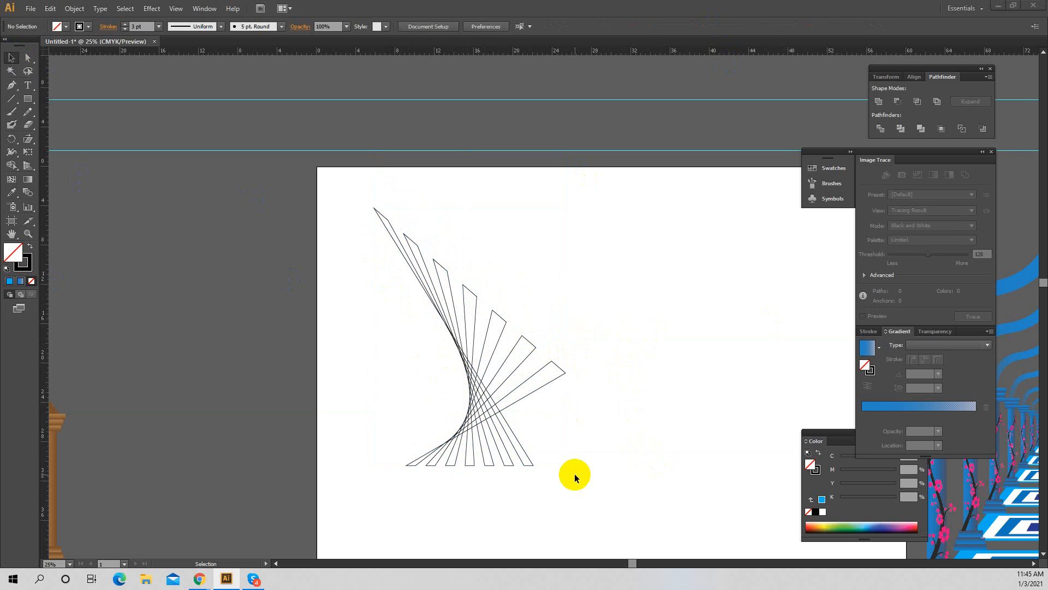
{"action": "left_click", "coordinate": [139, 108]}
{"action": "left_click", "coordinate": [15, 57]}
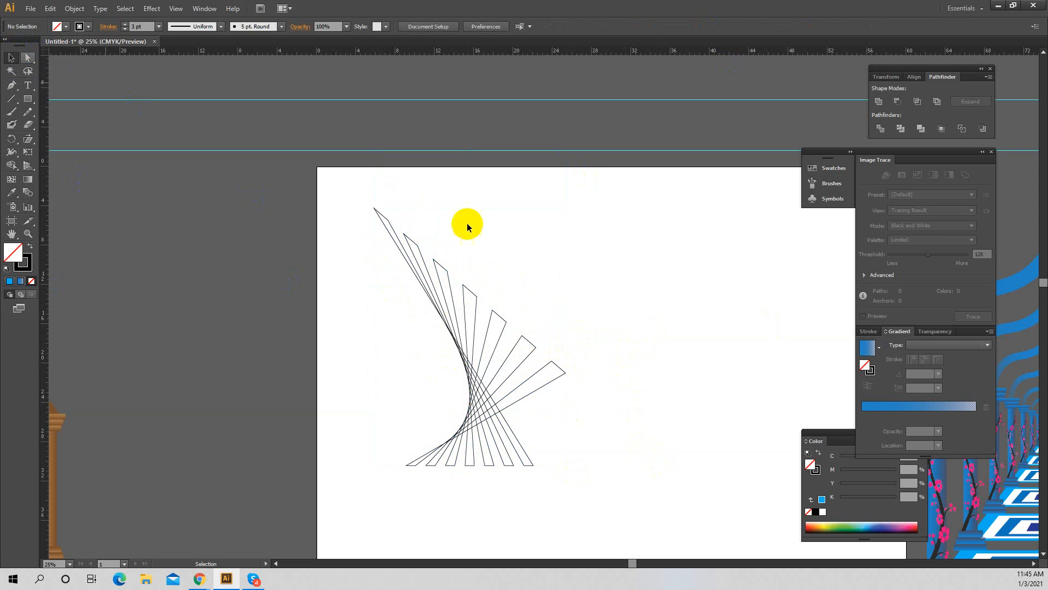
Undo the move, the shear and the copy that made the seventh rectangle
{"action": "key", "text": "ctrl+z"}
{"action": "key", "text": "ctrl+z"}
{"action": "key", "text": "ctrl+z"}
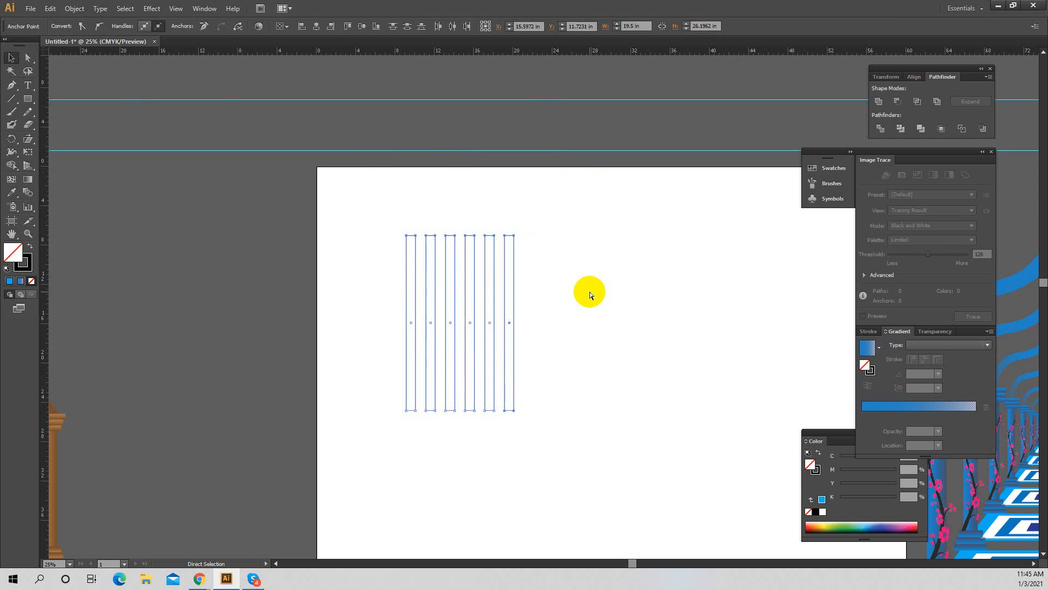
{"action": "left_click", "coordinate": [578, 289]}
{"action": "left_click_drag", "start_coordinate": [513, 279], "coordinate": [452, 276]}
{"action": "left_click", "coordinate": [564, 290]}
{"action": "left_click", "coordinate": [564, 290], "text": "ctrl"}
{"action": "left_click_drag", "start_coordinate": [253, 175], "coordinate": [556, 530]}
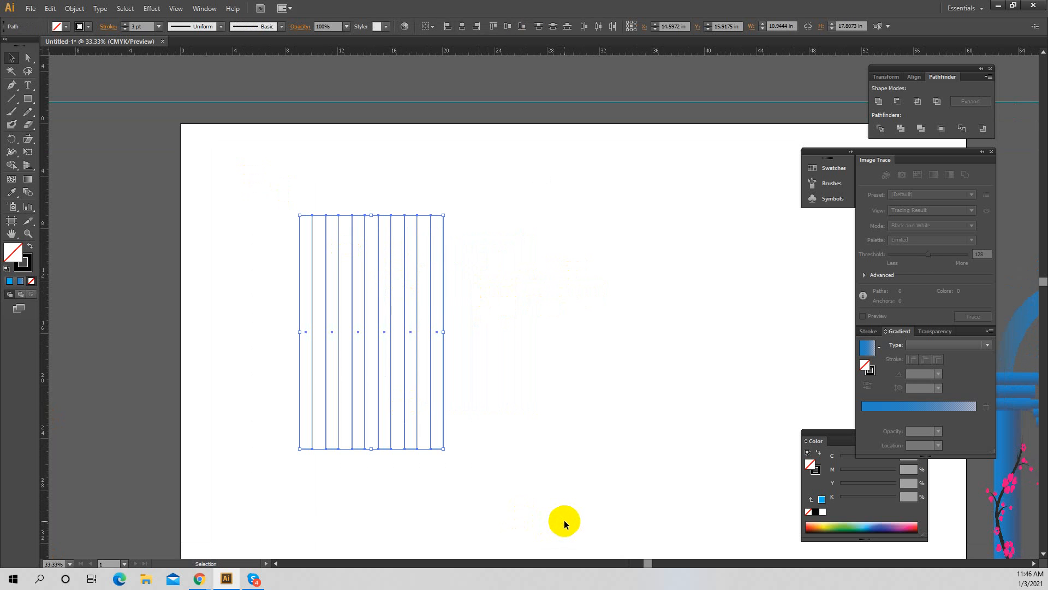
{"action": "left_click", "coordinate": [589, 437]}
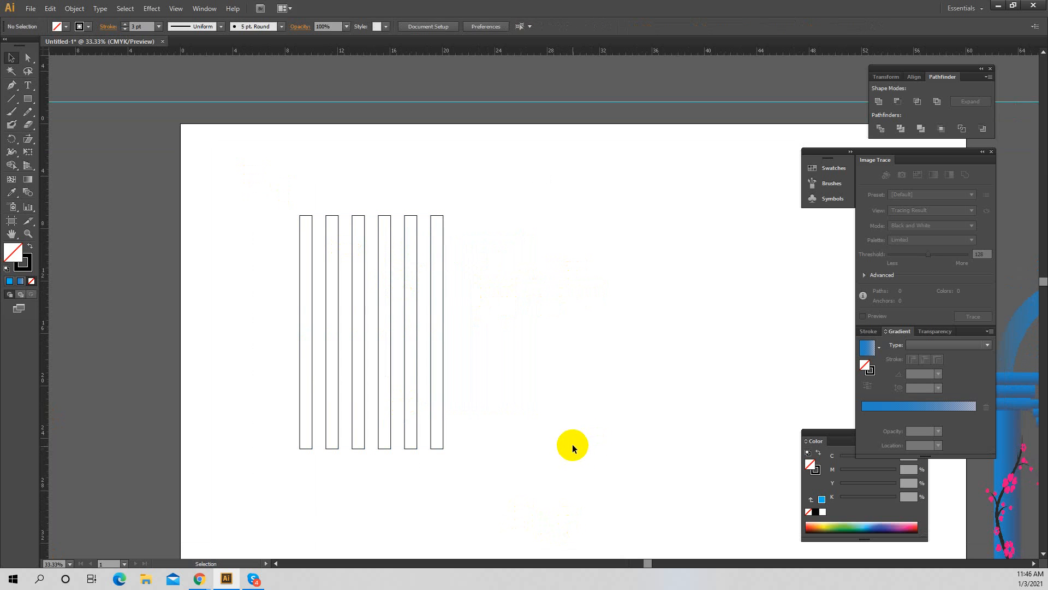
Shear only the top anchor points of the six rectangles into a crossing fan about 10.9 by 20.9 in
{"action": "left_click", "coordinate": [442, 390]}
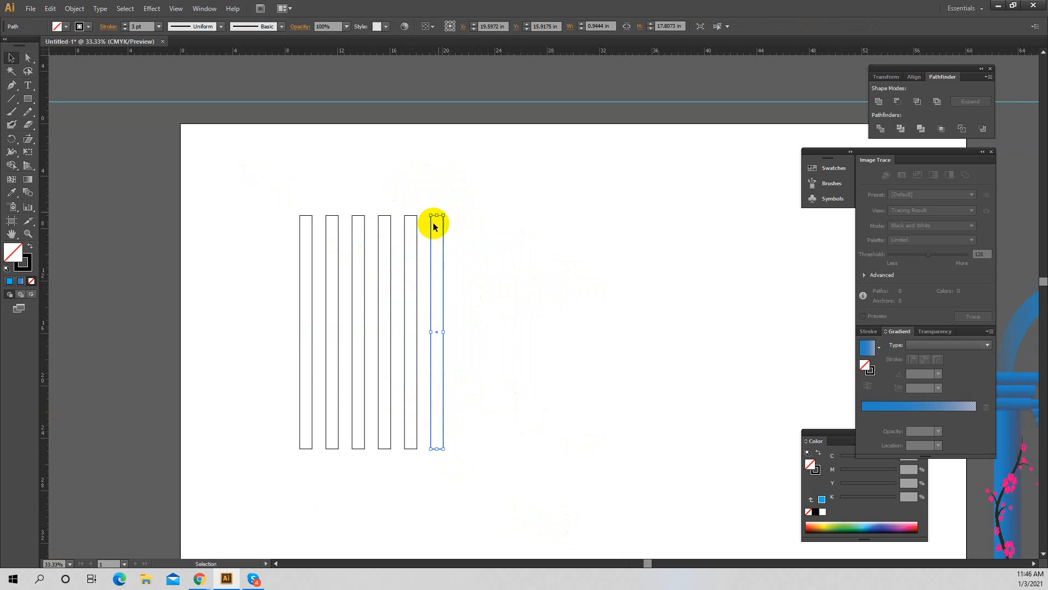
{"action": "left_click_drag", "start_coordinate": [264, 227], "coordinate": [631, 473]}
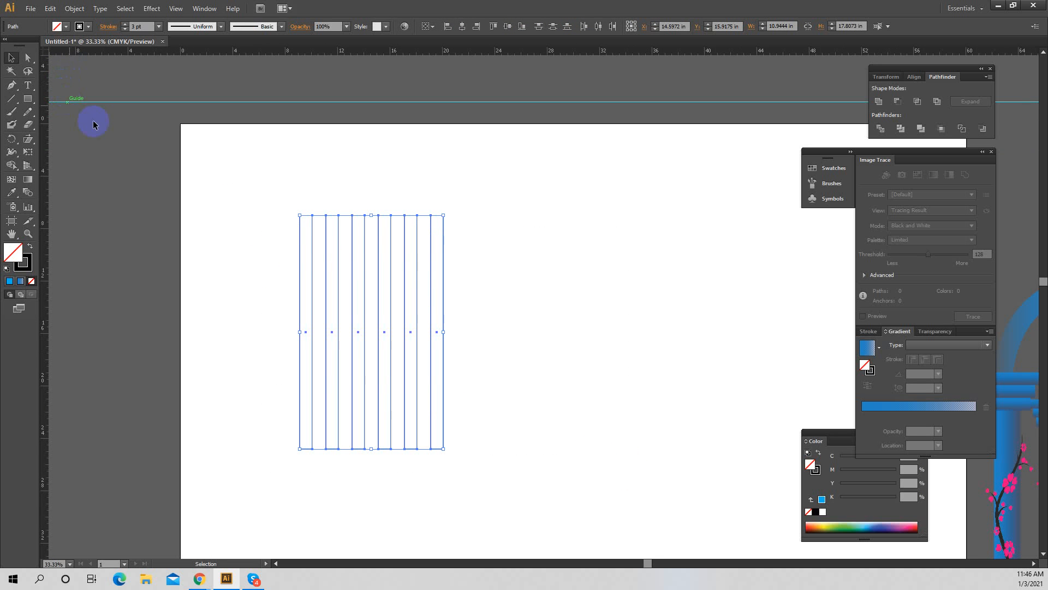
{"action": "left_click", "coordinate": [26, 59]}
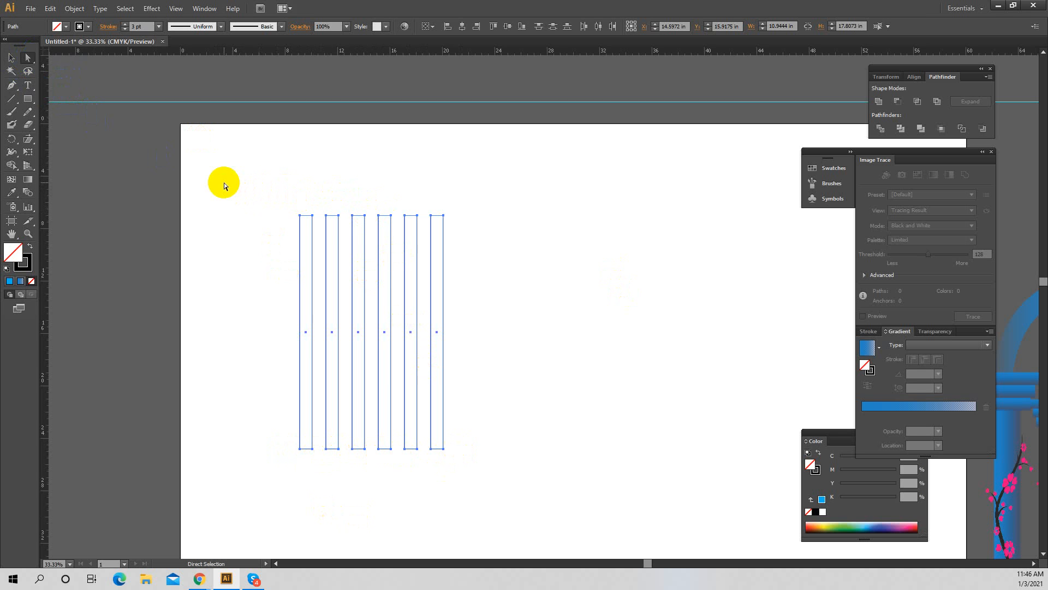
{"action": "left_click_drag", "start_coordinate": [223, 183], "coordinate": [501, 254]}
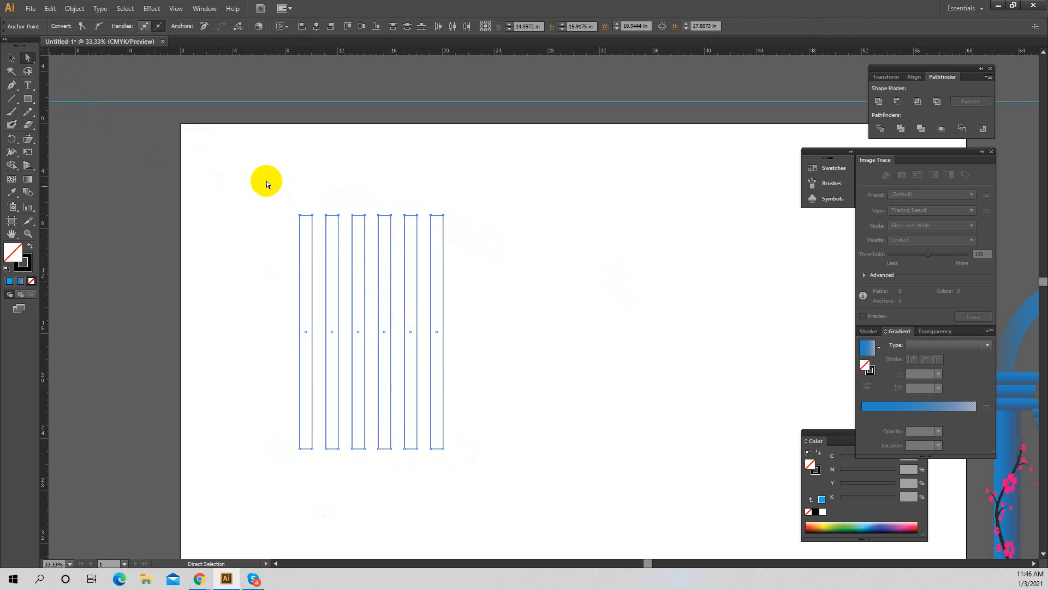
{"action": "left_click_drag", "start_coordinate": [266, 181], "coordinate": [457, 271]}
{"action": "left_click_drag", "start_coordinate": [29, 142], "coordinate": [87, 146]}
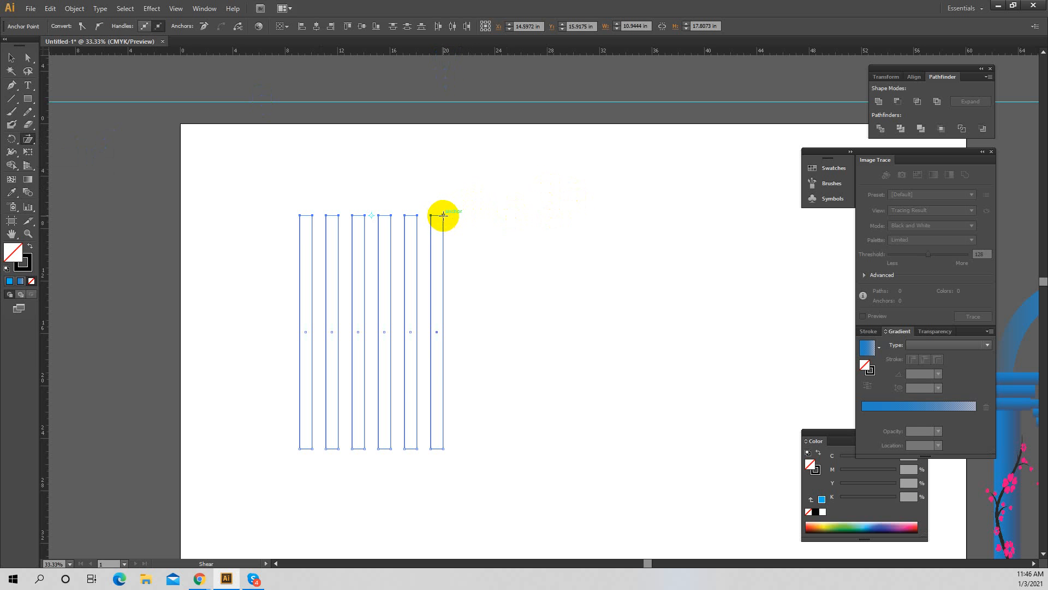
{"action": "mouse_move", "coordinate": [443, 214]}
{"action": "left_mouse_down"}
{"action": "mouse_move", "coordinate": [294, 215]}
{"action": "mouse_move", "coordinate": [257, 178]}
{"action": "mouse_move", "coordinate": [276, 164]}
{"action": "mouse_move", "coordinate": [277, 141]}
{"action": "mouse_move", "coordinate": [246, 127]}
{"action": "mouse_move", "coordinate": [346, 228]}
{"action": "mouse_move", "coordinate": [456, 239]}
{"action": "mouse_move", "coordinate": [569, 292]}
{"action": "mouse_move", "coordinate": [621, 332]}
{"action": "mouse_move", "coordinate": [564, 271]}
{"action": "mouse_move", "coordinate": [455, 201]}
{"action": "left_mouse_up"}
{"action": "mouse_move", "coordinate": [297, 175]}
{"action": "left_mouse_down"}
{"action": "mouse_move", "coordinate": [175, 180]}
{"action": "mouse_move", "coordinate": [391, 180]}
{"action": "mouse_move", "coordinate": [519, 306]}
{"action": "mouse_move", "coordinate": [439, 475]}
{"action": "mouse_move", "coordinate": [461, 491]}
{"action": "mouse_move", "coordinate": [486, 470]}
{"action": "mouse_move", "coordinate": [530, 322]}
{"action": "mouse_move", "coordinate": [512, 278]}
{"action": "mouse_move", "coordinate": [490, 250]}
{"action": "mouse_move", "coordinate": [507, 267]}
{"action": "mouse_move", "coordinate": [231, 267]}
{"action": "mouse_move", "coordinate": [213, 254]}
{"action": "mouse_move", "coordinate": [231, 206]}
{"action": "mouse_move", "coordinate": [267, 169]}
{"action": "mouse_move", "coordinate": [461, 215]}
{"action": "mouse_move", "coordinate": [418, 327]}
{"action": "mouse_move", "coordinate": [316, 344]}
{"action": "mouse_move", "coordinate": [250, 333]}
{"action": "mouse_move", "coordinate": [220, 205]}
{"action": "mouse_move", "coordinate": [317, 172]}
{"action": "left_mouse_up"}
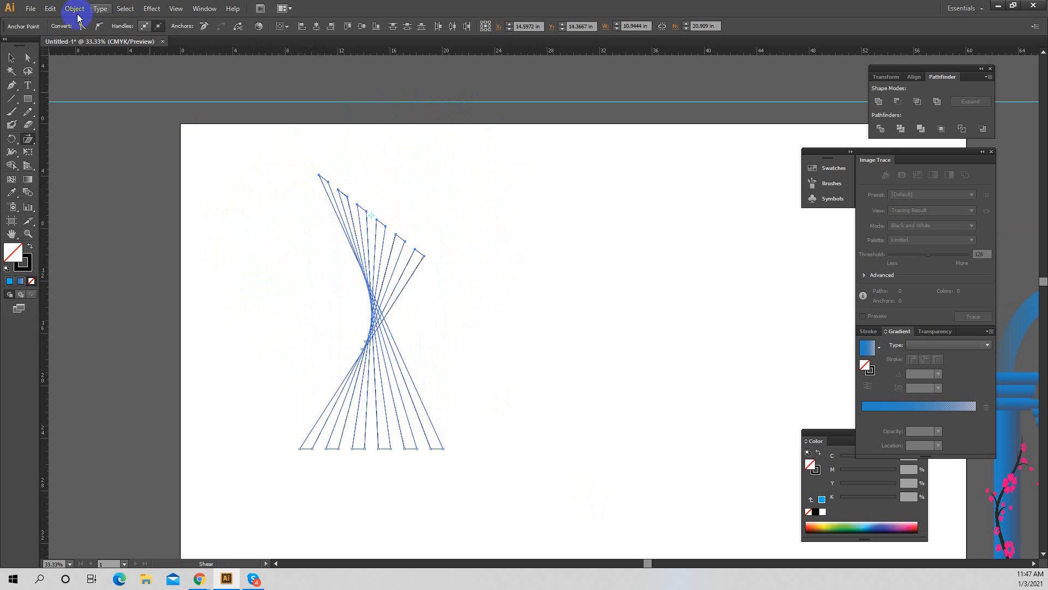
{"action": "left_click", "coordinate": [12, 57]}
{"action": "left_click", "coordinate": [605, 246]}
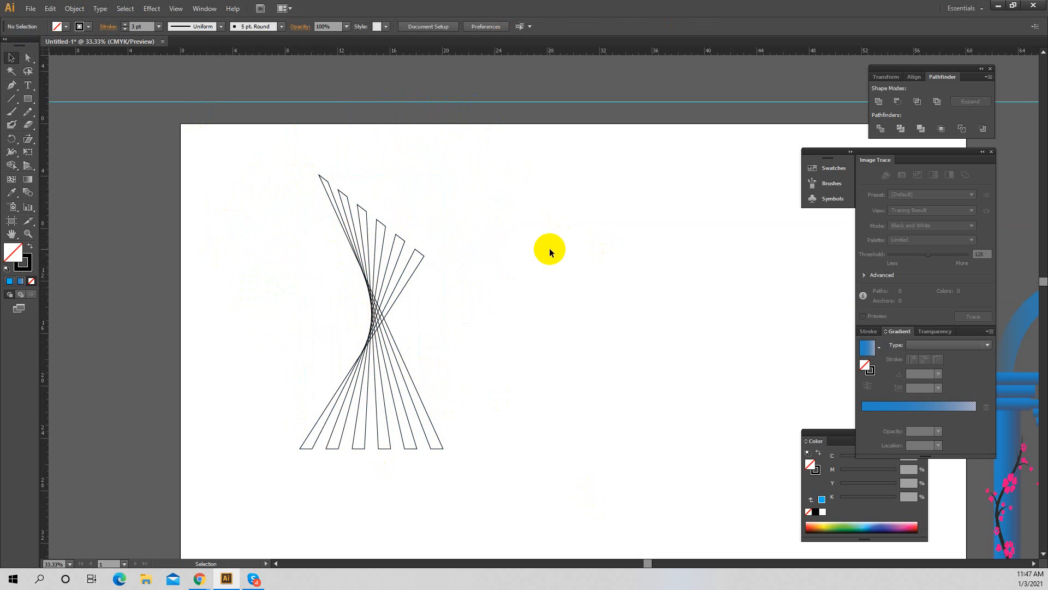
Undo the shear of the six rectangles' top anchor points
{"action": "key", "text": "ctrl+z"}
{"action": "key", "text": "ctrl+z"}
{"action": "key", "text": "ctrl+z"}
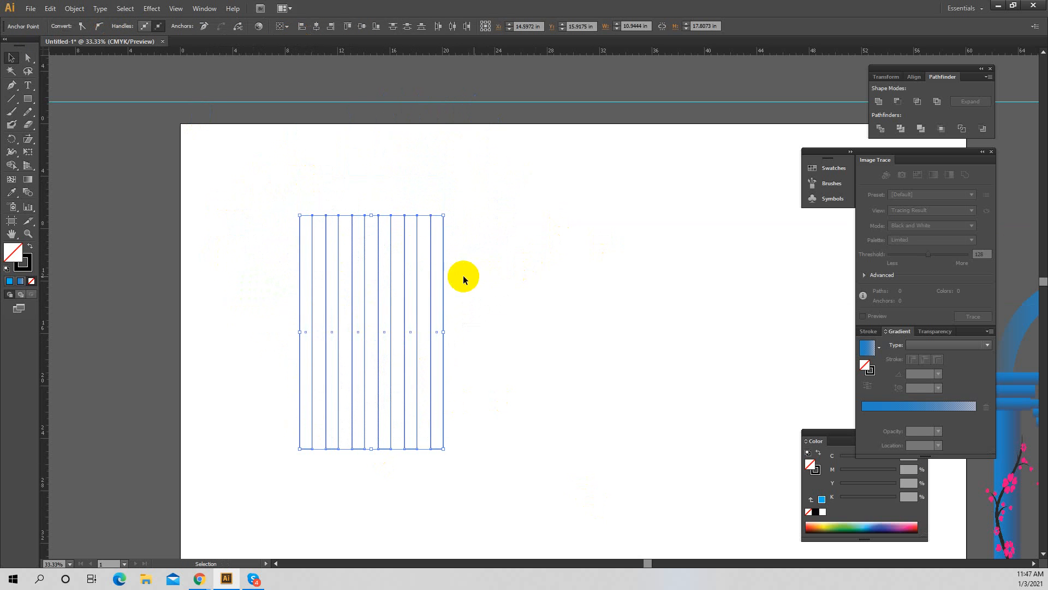
Fill the rightmost rectangle of the row with green and the one beside it with dark blue
{"action": "left_click", "coordinate": [443, 284]}
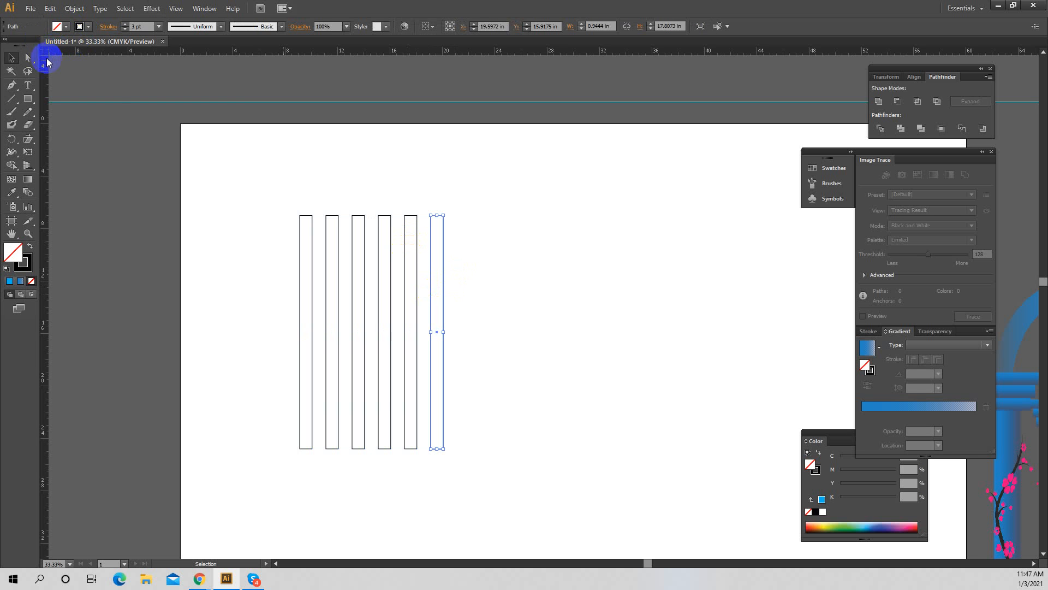
{"action": "left_click", "coordinate": [66, 27]}
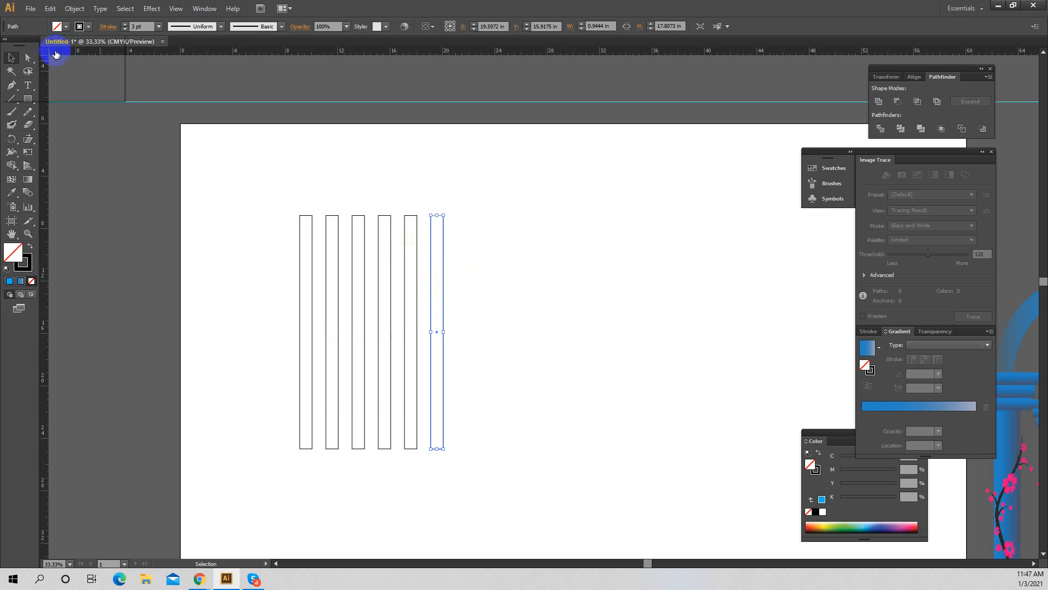
{"action": "left_click", "coordinate": [57, 48]}
{"action": "left_click", "coordinate": [408, 219]}
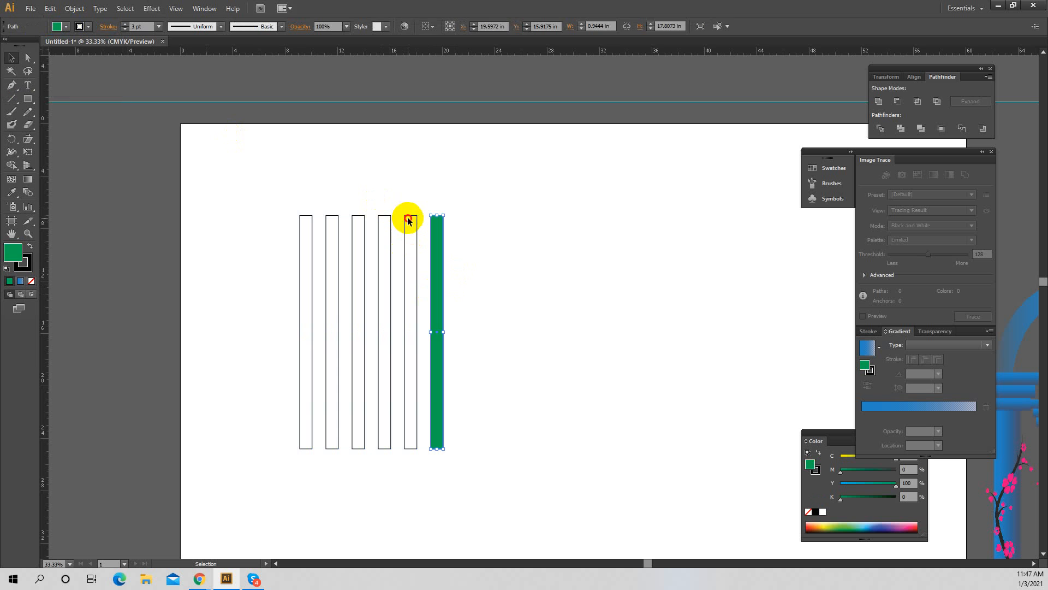
{"action": "left_click", "coordinate": [408, 219]}
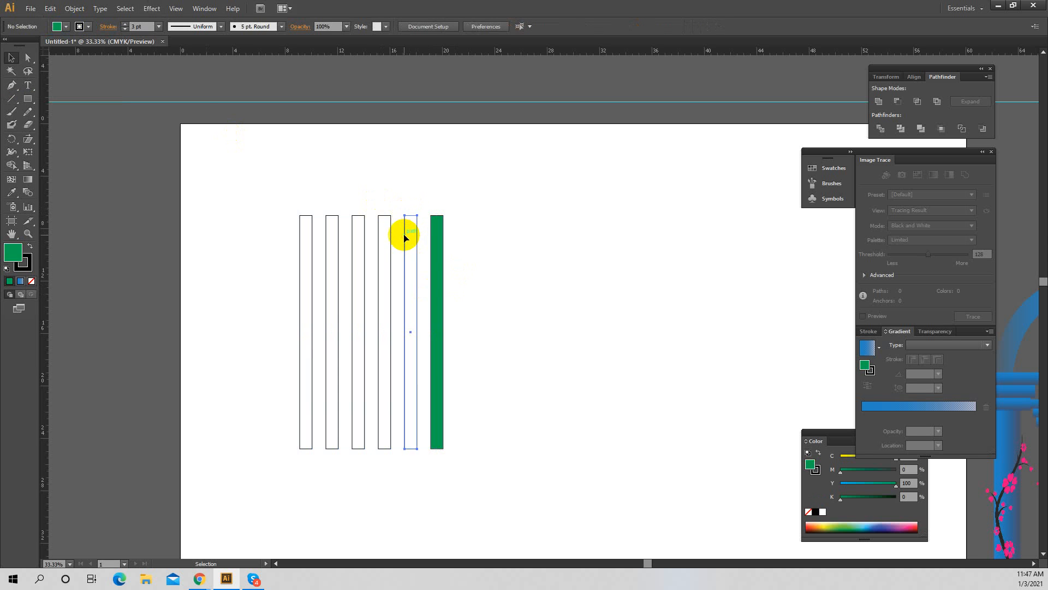
{"action": "left_click", "coordinate": [404, 236]}
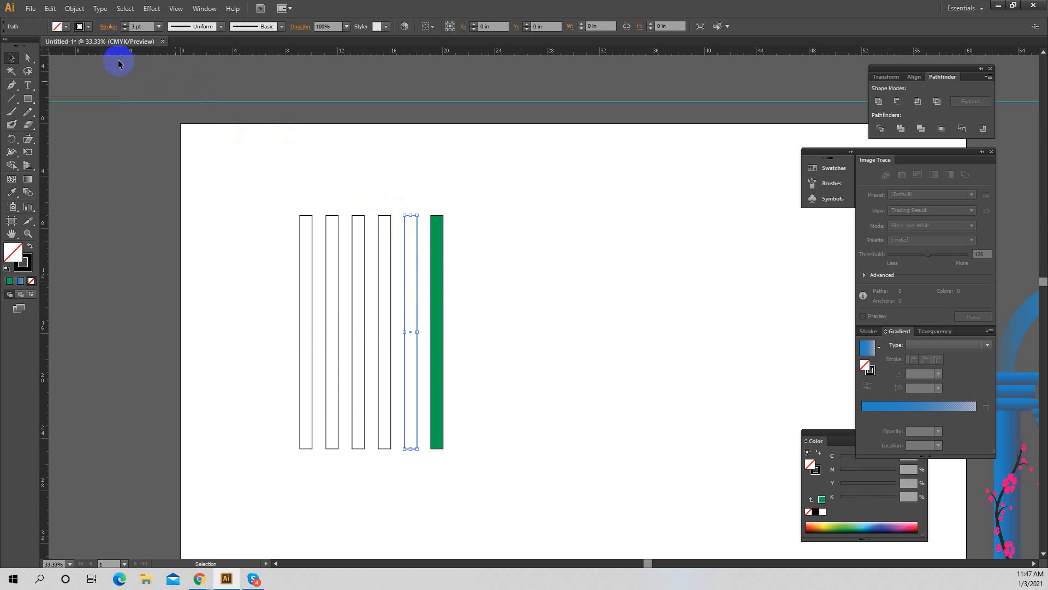
{"action": "left_click", "coordinate": [67, 47]}
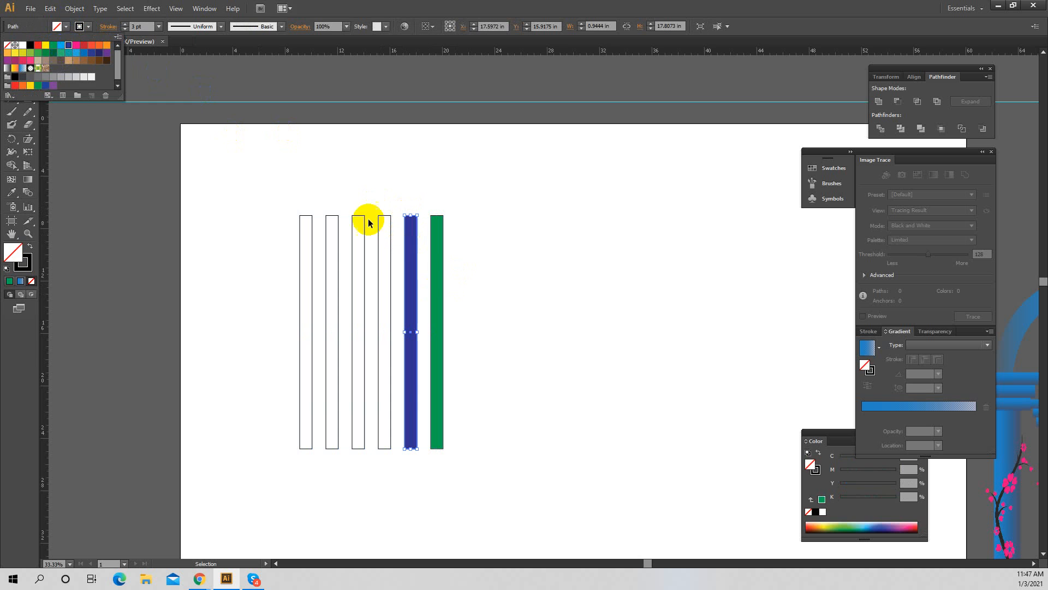
Fill the fourth rectangle from the left with pink and the third with brown
{"action": "left_click", "coordinate": [380, 229]}
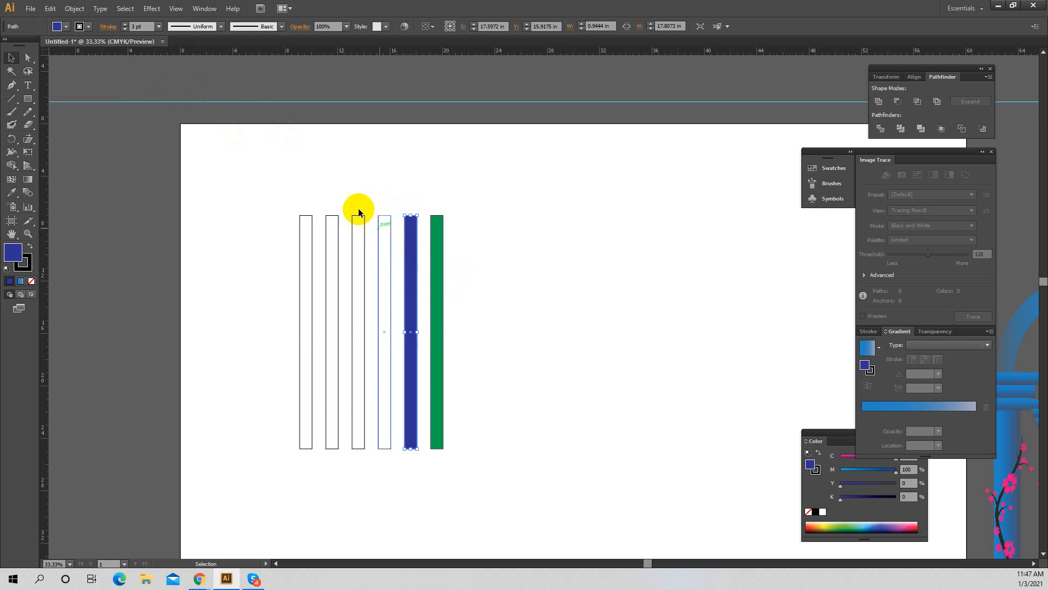
{"action": "left_click", "coordinate": [386, 243]}
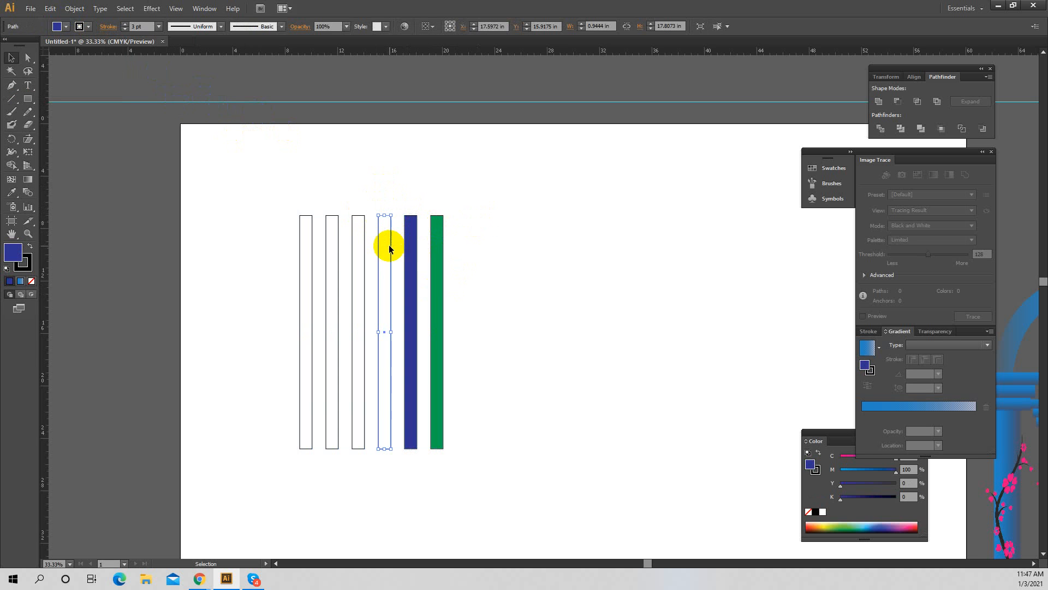
{"action": "left_click", "coordinate": [65, 27]}
{"action": "left_click", "coordinate": [77, 49]}
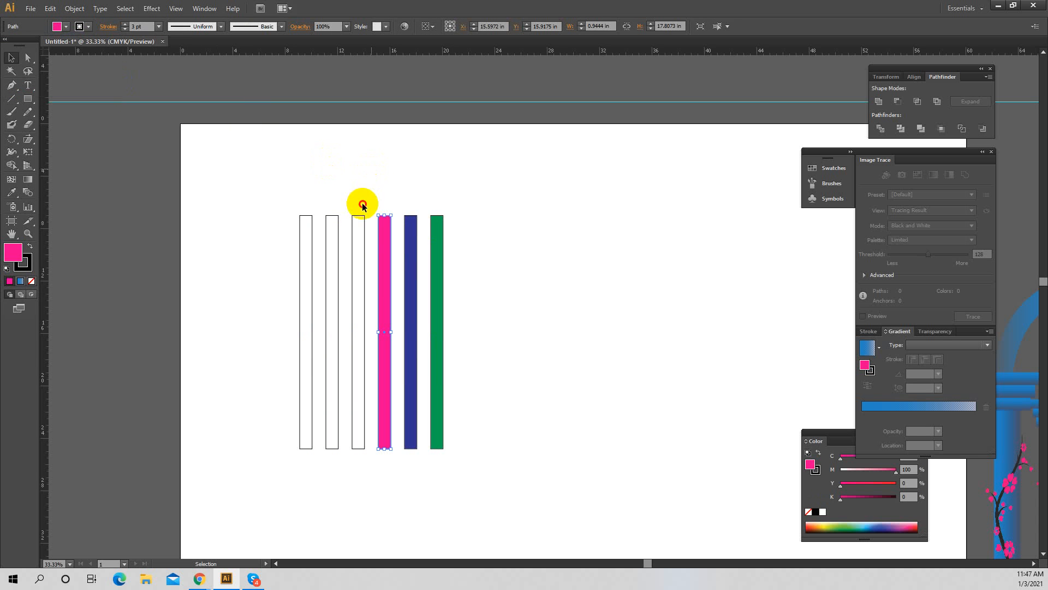
{"action": "left_click", "coordinate": [352, 241]}
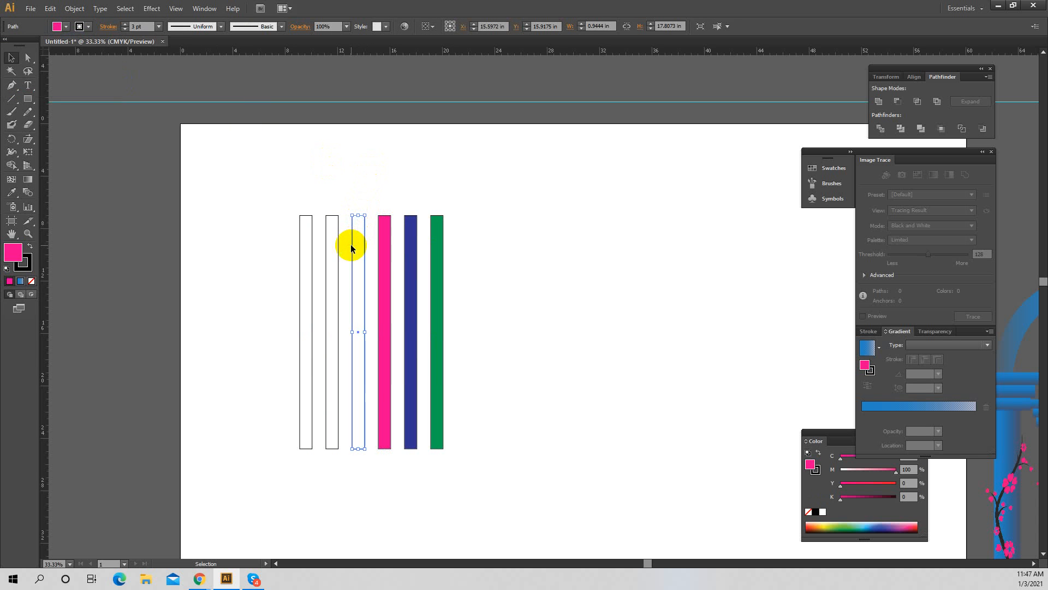
{"action": "left_click", "coordinate": [64, 27]}
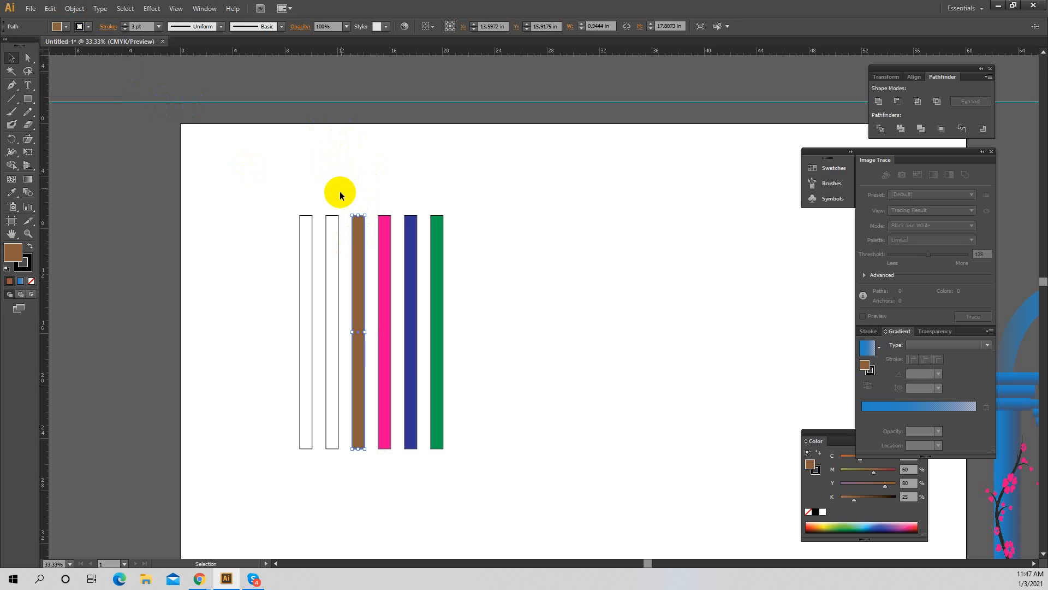
Fill the second rectangle from the left with purple
{"action": "left_click", "coordinate": [326, 235]}
{"action": "key", "text": "slash"}
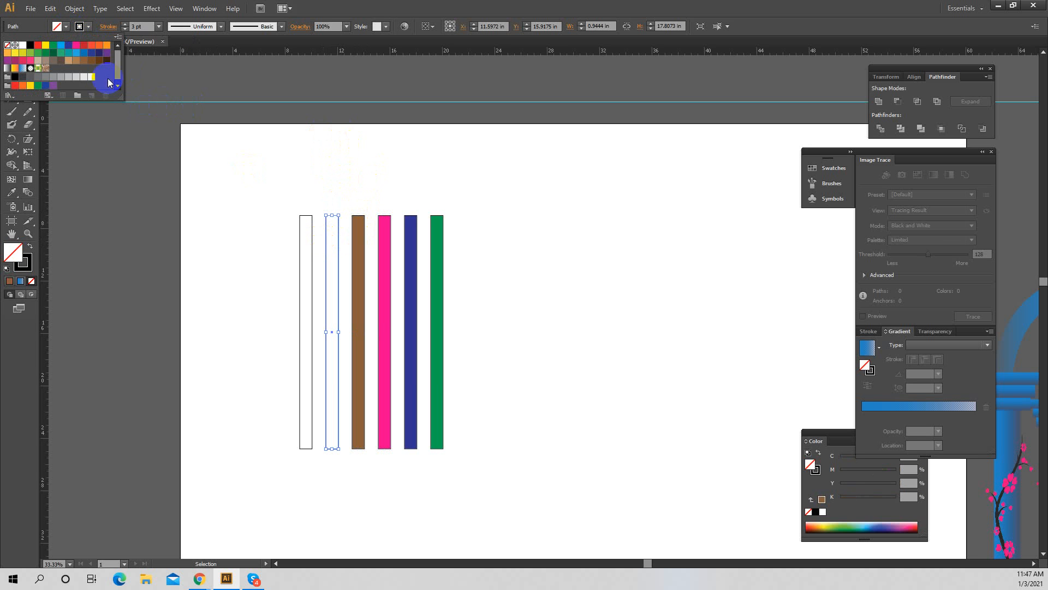
{"action": "left_click", "coordinate": [107, 54]}
Fill the leftmost rectangle of the row with orange-red
{"action": "left_click_drag", "start_coordinate": [299, 164], "coordinate": [284, 277]}
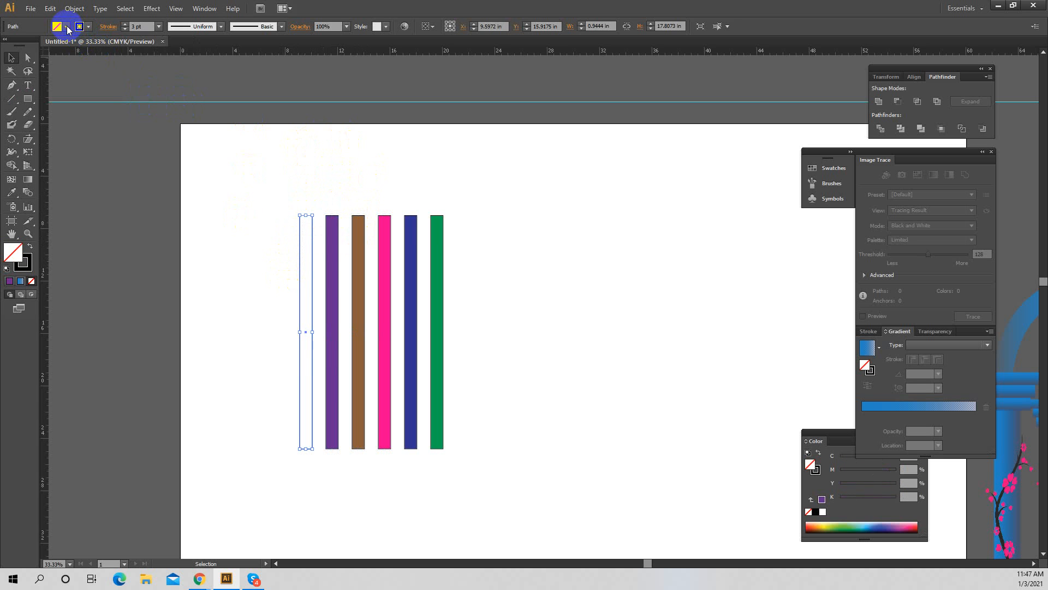
{"action": "left_click", "coordinate": [88, 26]}
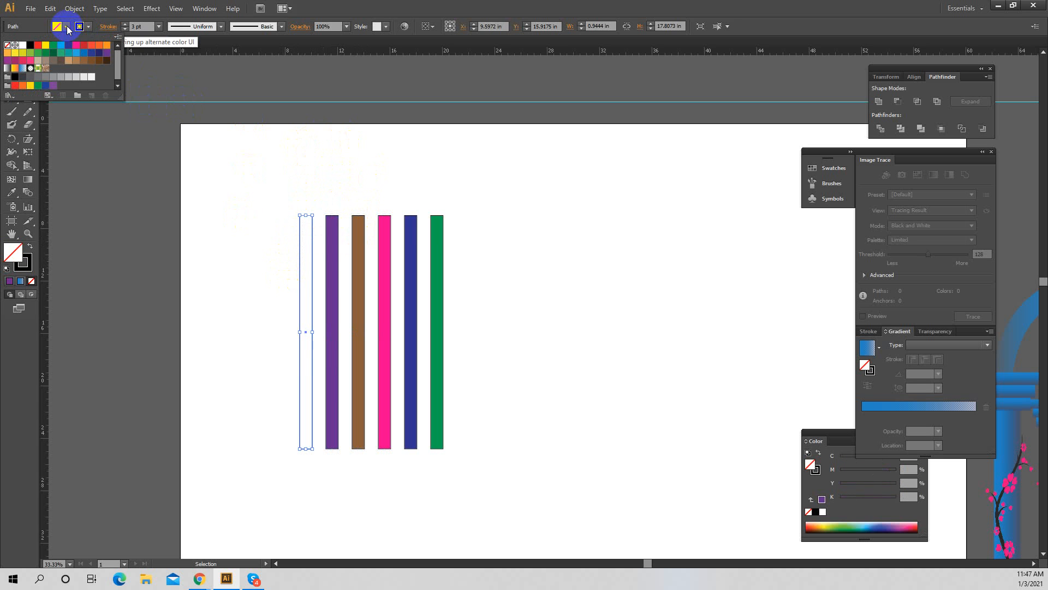
{"action": "left_click", "coordinate": [91, 45]}
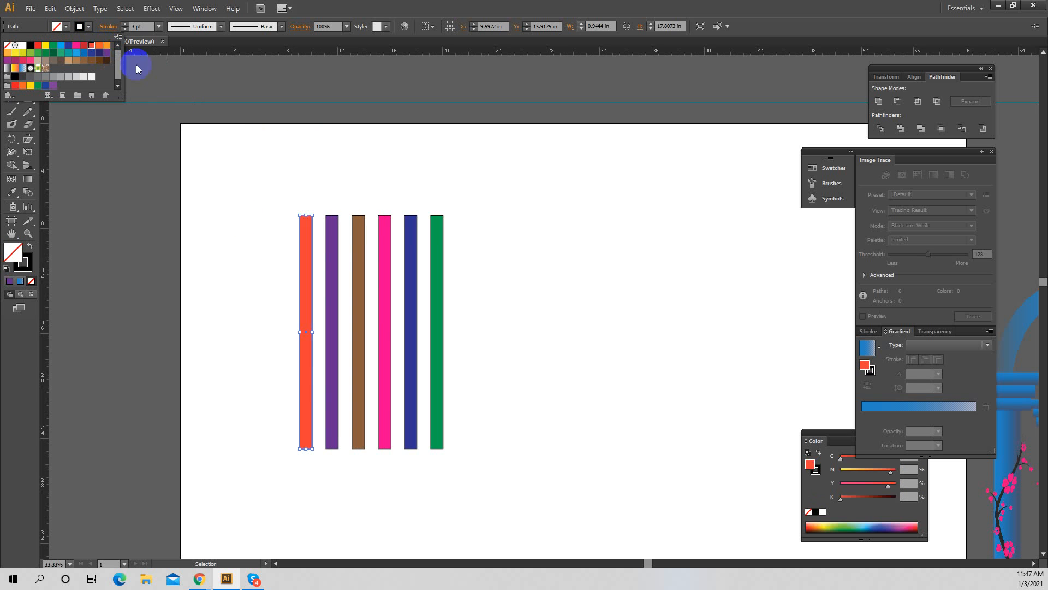
{"action": "left_click", "coordinate": [276, 64]}
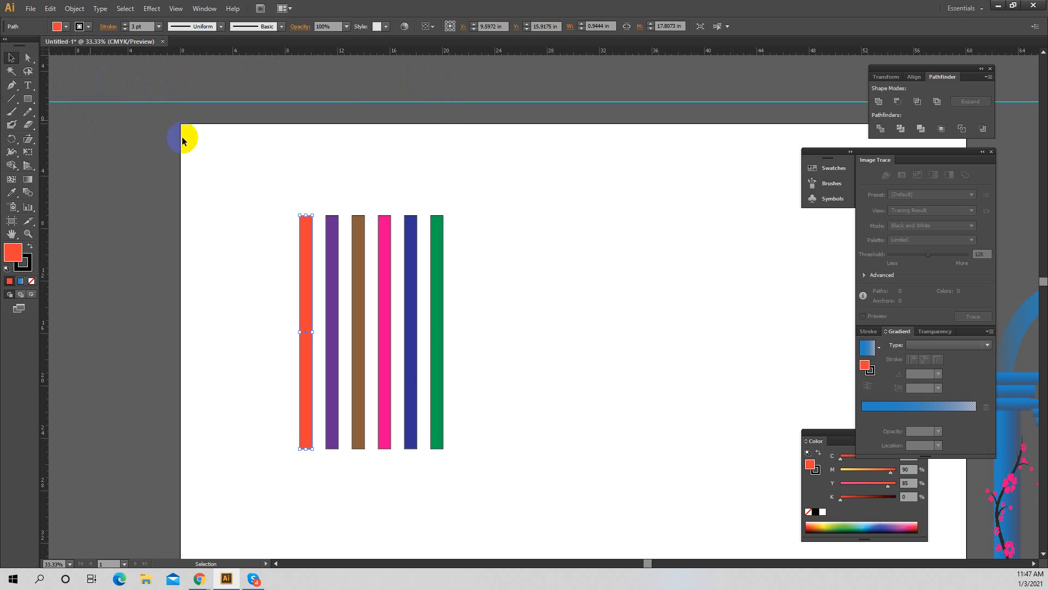
Shear only the top anchor points of the six coloured rectangles so the bars cross, spanning about 13.8 by 23.3 in
{"action": "left_click_drag", "start_coordinate": [267, 198], "coordinate": [674, 517]}
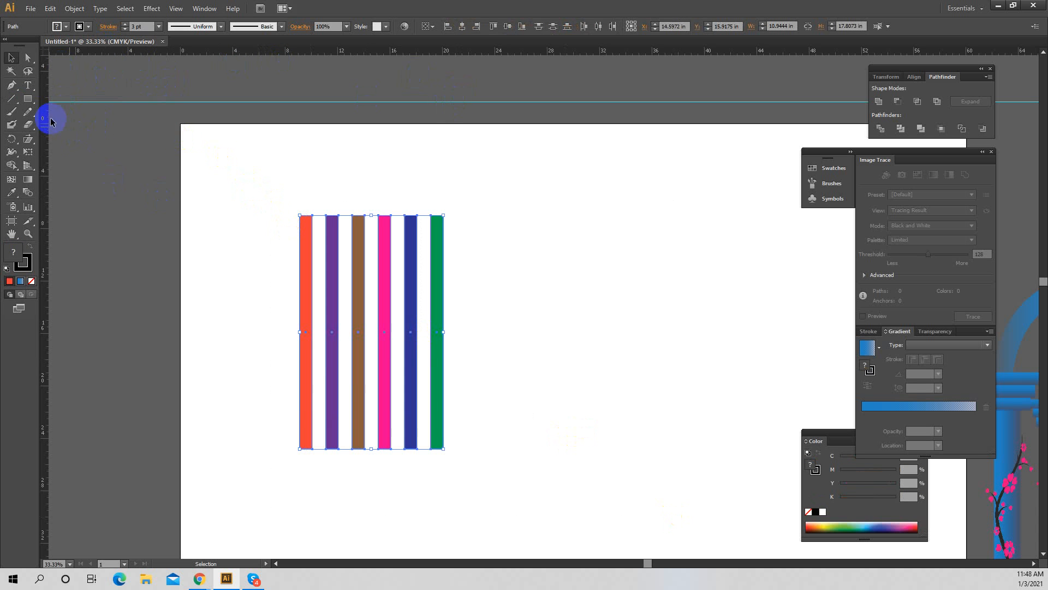
{"action": "left_click", "coordinate": [27, 57]}
{"action": "left_click_drag", "start_coordinate": [210, 169], "coordinate": [539, 283]}
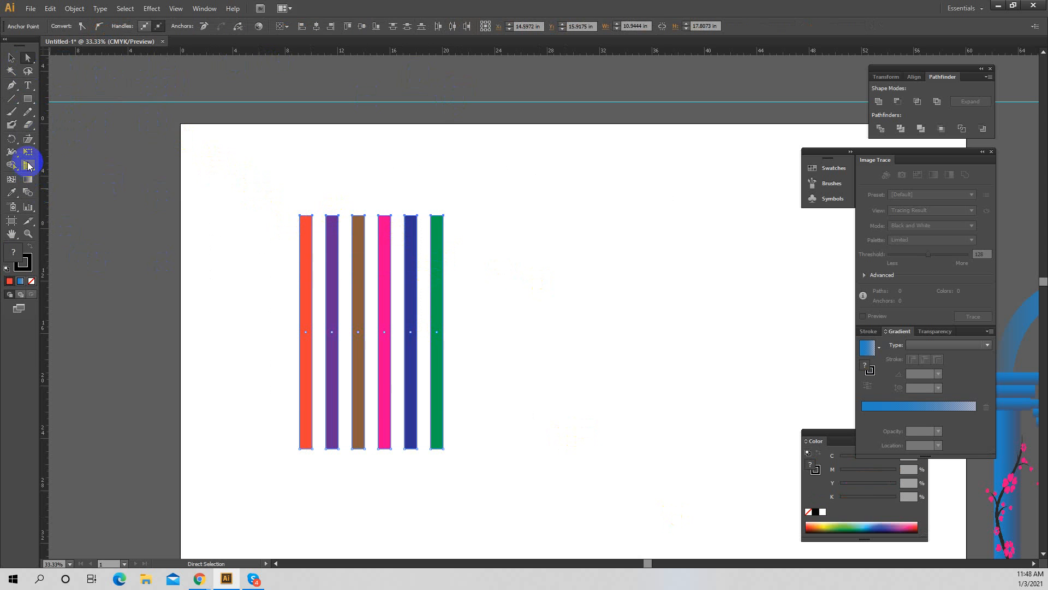
{"action": "left_click_drag", "start_coordinate": [29, 144], "coordinate": [70, 150]}
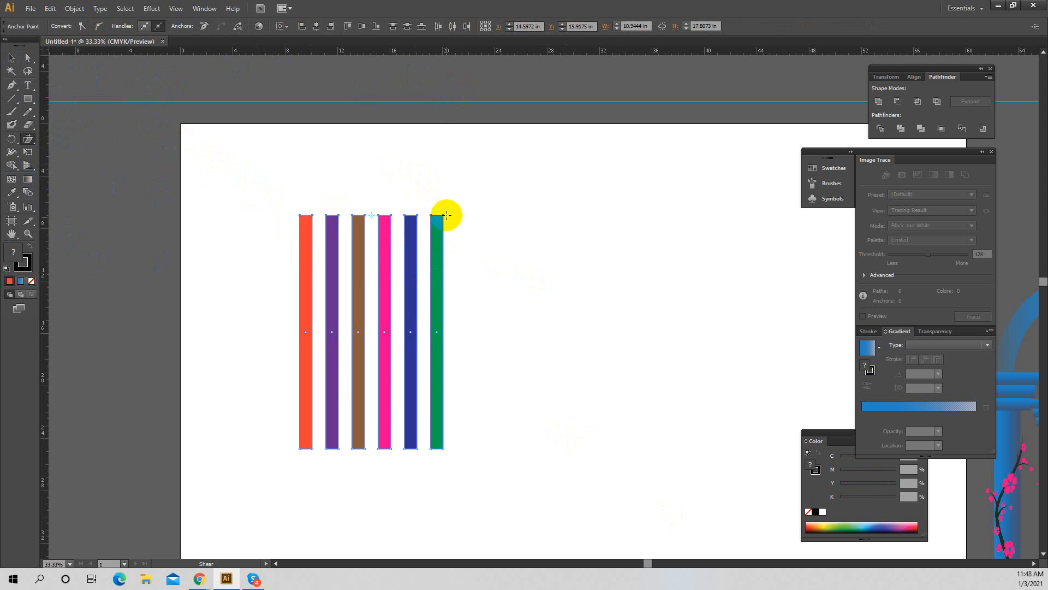
{"action": "left_click_drag", "start_coordinate": [444, 215], "coordinate": [281, 143]}
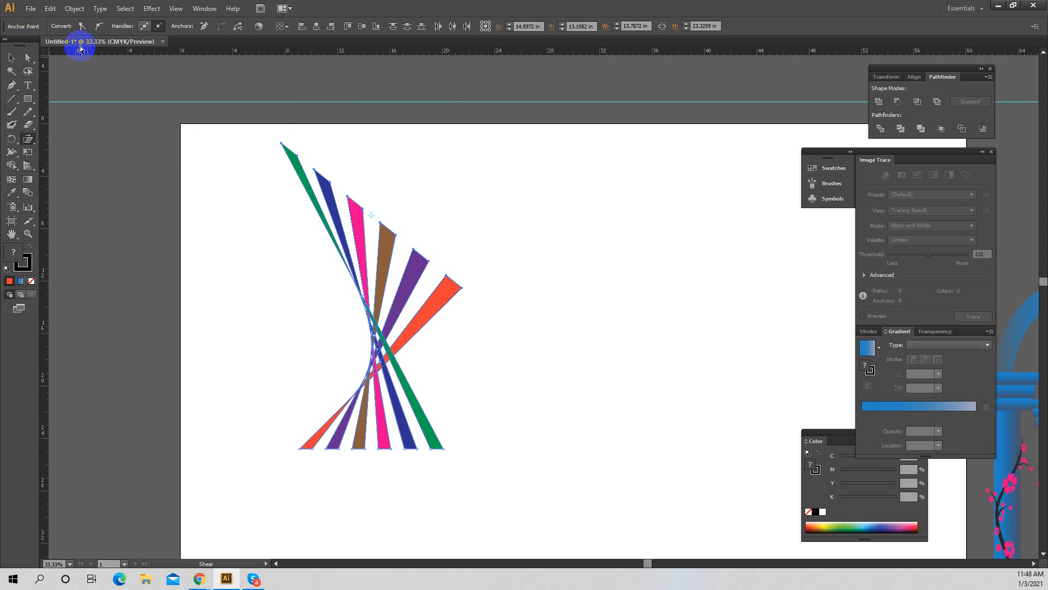
Set the stroke of all six crossed bars to none
{"action": "left_click", "coordinate": [10, 58]}
{"action": "left_click", "coordinate": [649, 228]}
{"action": "left_click_drag", "start_coordinate": [650, 228], "coordinate": [218, 383]}
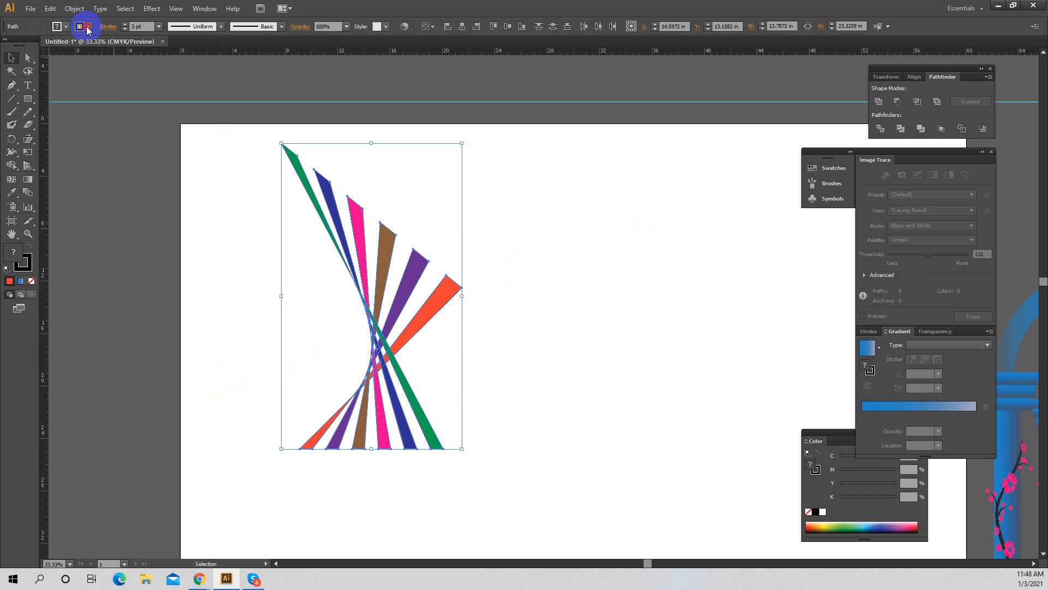
{"action": "left_click", "coordinate": [87, 28]}
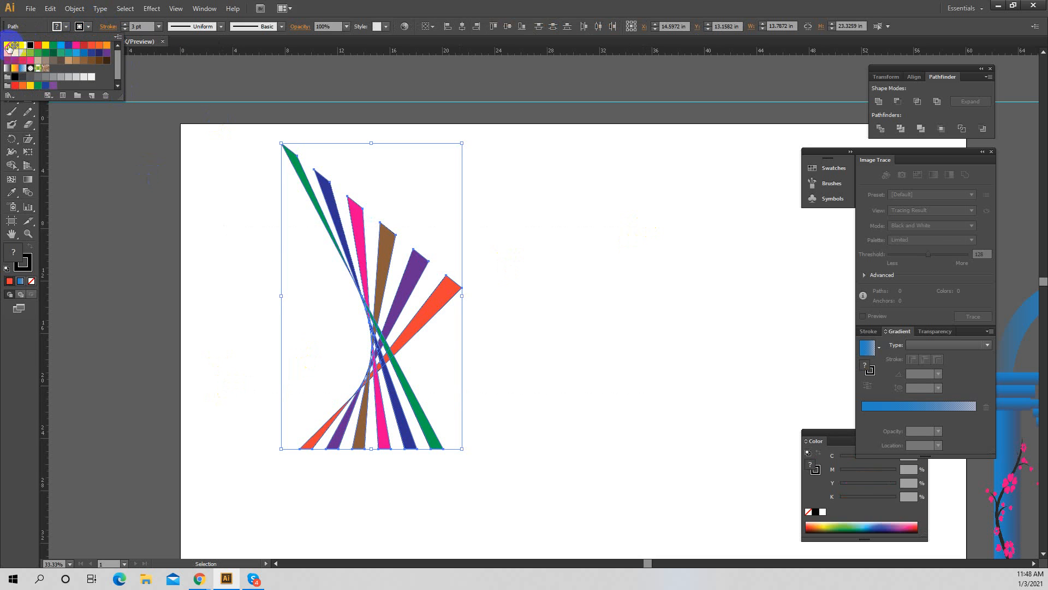
{"action": "left_click", "coordinate": [8, 47]}
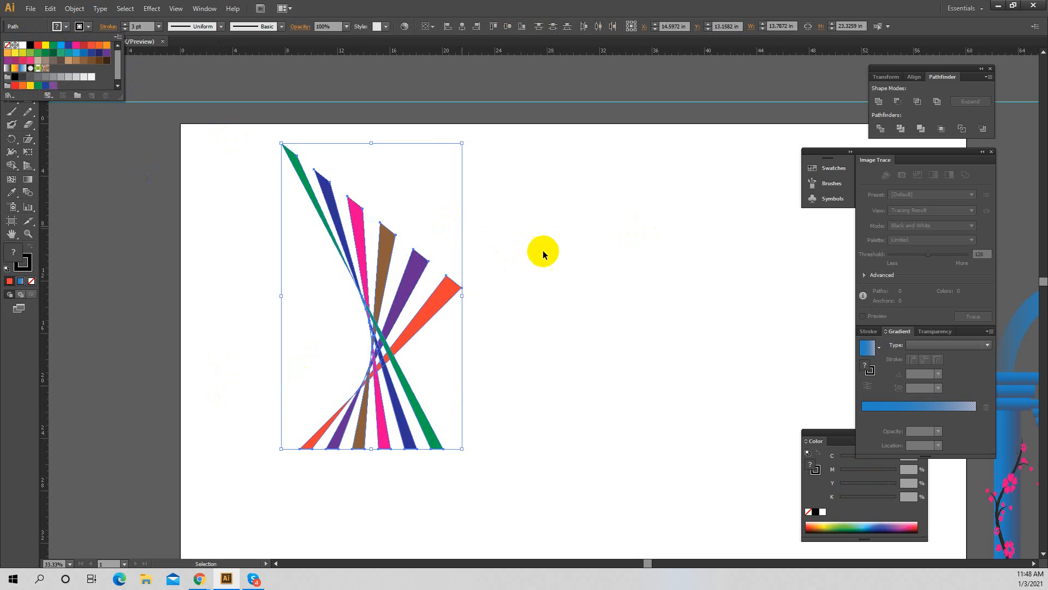
{"action": "left_click", "coordinate": [662, 227]}
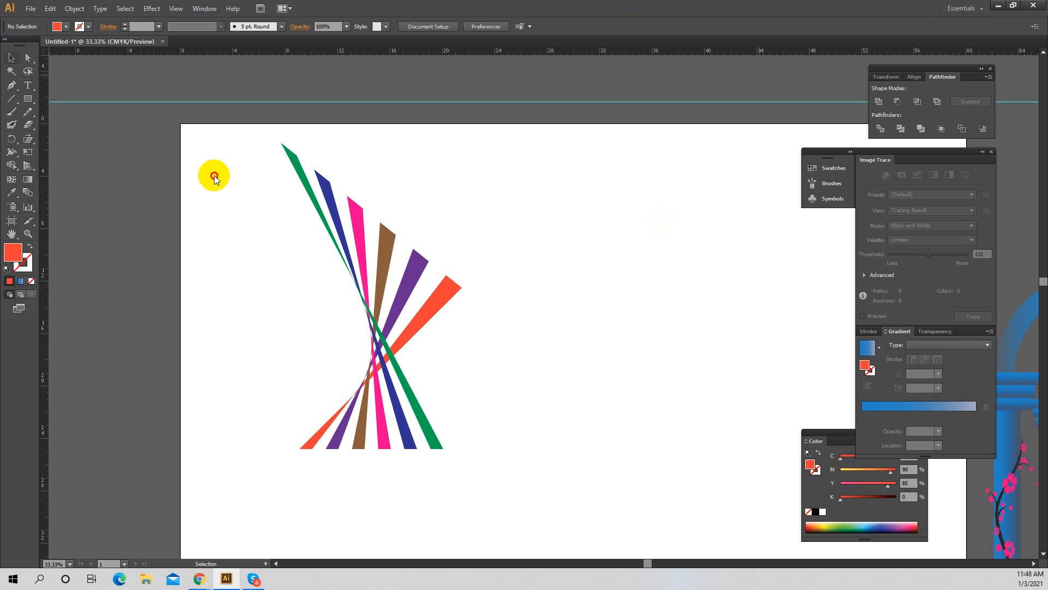
Undo the stroke removal and the shear of the six bars
{"action": "left_click_drag", "start_coordinate": [213, 174], "coordinate": [581, 533]}
{"action": "left_click", "coordinate": [263, 240]}
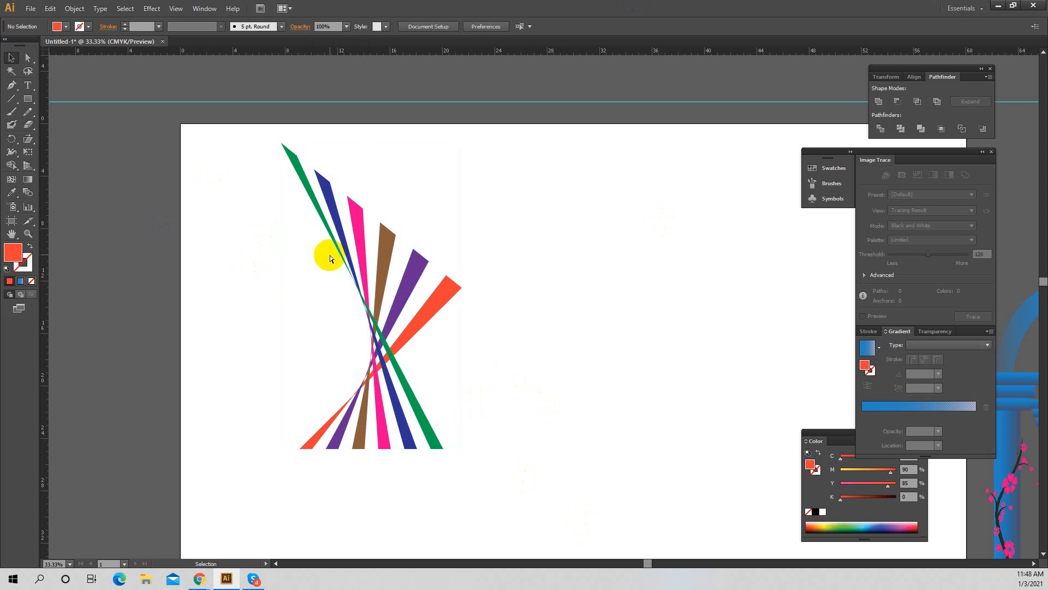
{"action": "key", "text": "ctrl+z"}
{"action": "key", "text": "ctrl+z"}
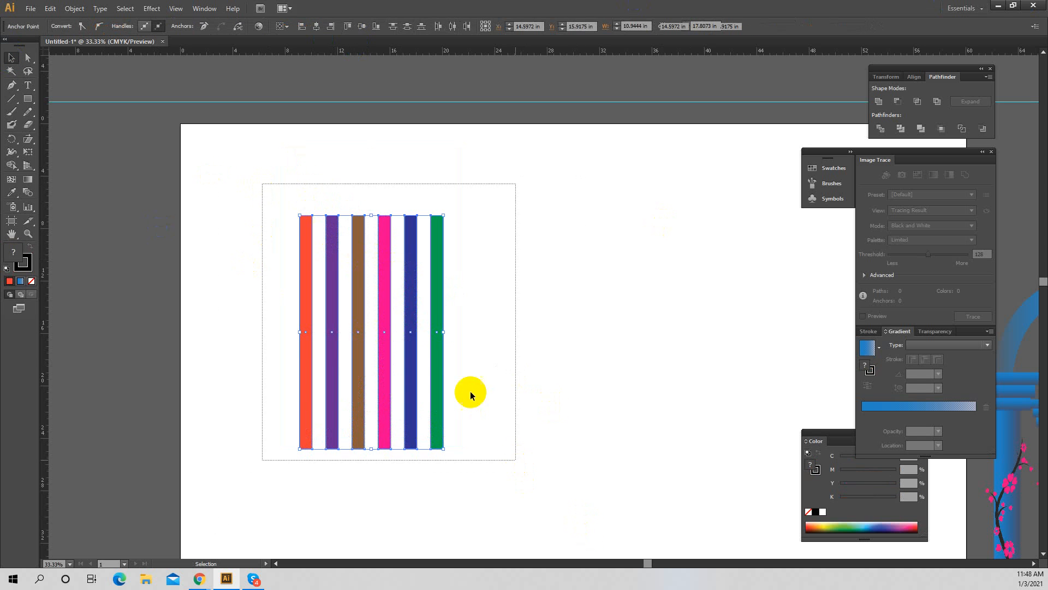
Duplicate the row of six coloured rectangles to the right of the original, level with it
{"action": "left_click_drag", "start_coordinate": [434, 304], "coordinate": [673, 304]}
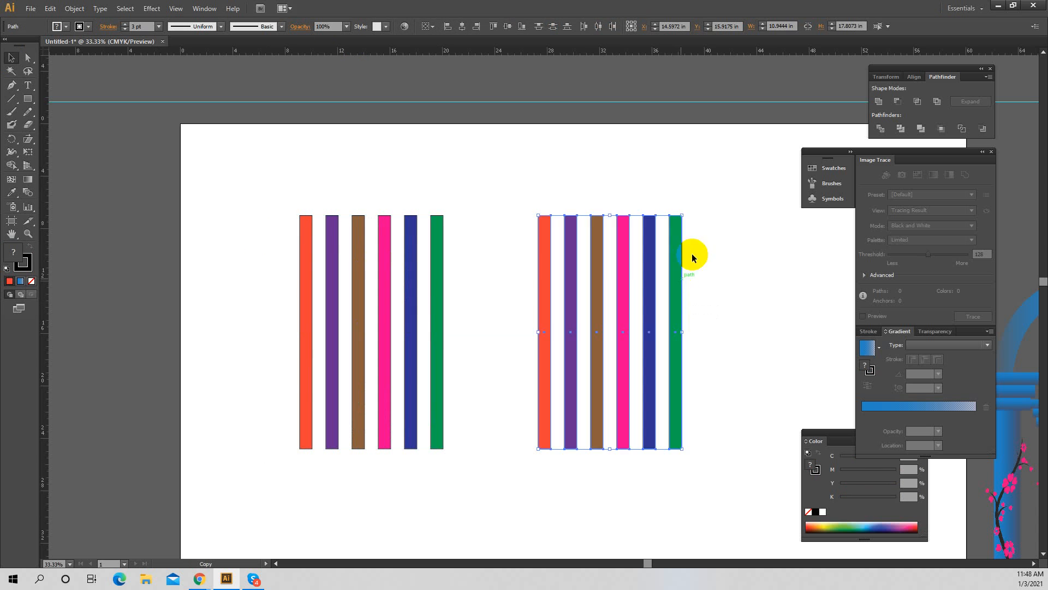
{"action": "left_click", "coordinate": [693, 255]}
Shear only the top anchor points of the original row so its bars fan outward, spanning about 20.1 by 22.2 in
{"action": "left_click_drag", "start_coordinate": [247, 198], "coordinate": [480, 424]}
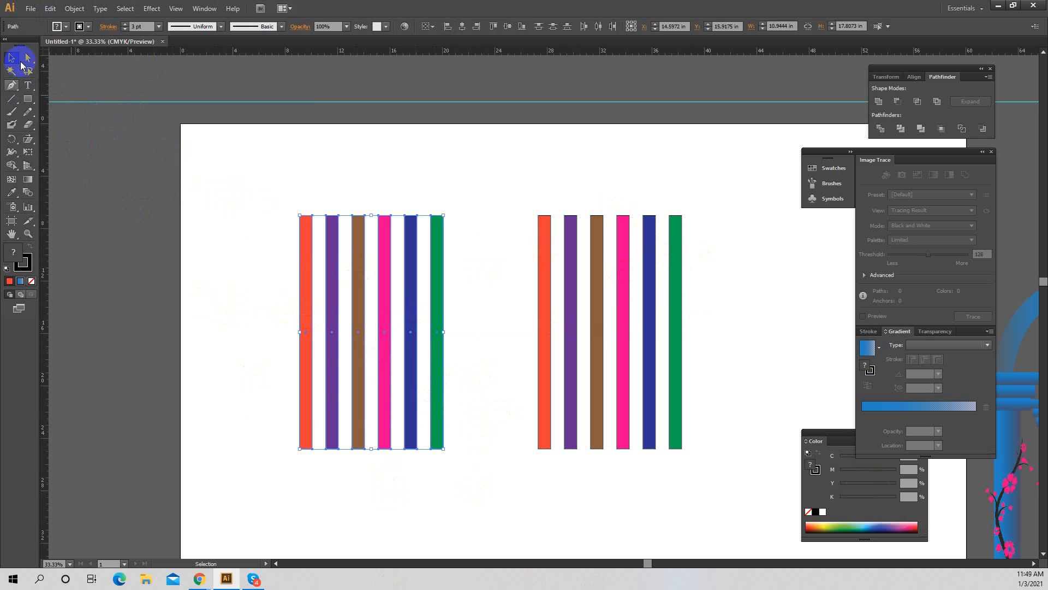
{"action": "left_click", "coordinate": [28, 57]}
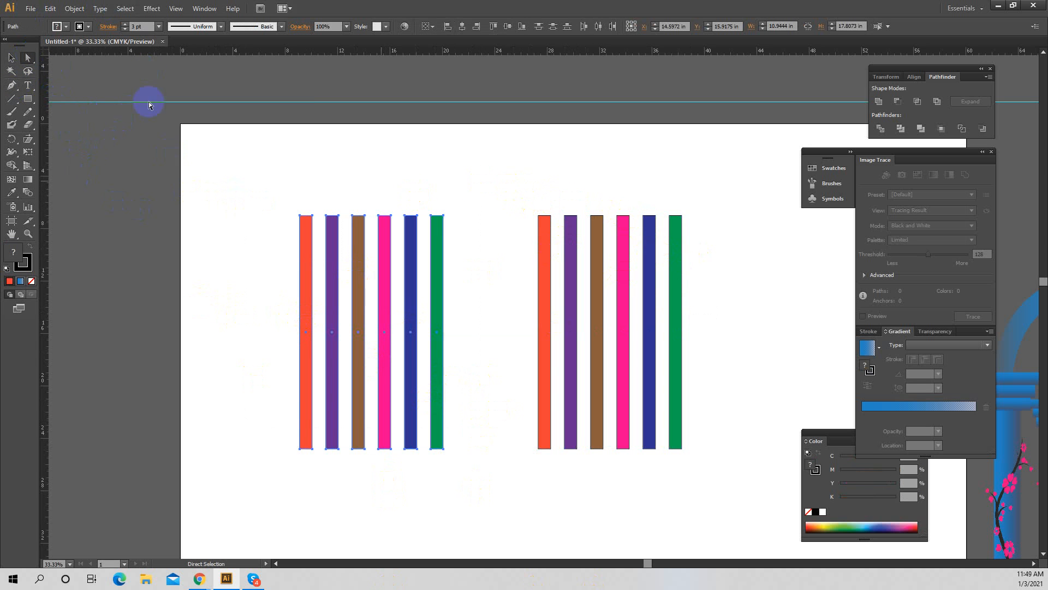
{"action": "left_click", "coordinate": [12, 54]}
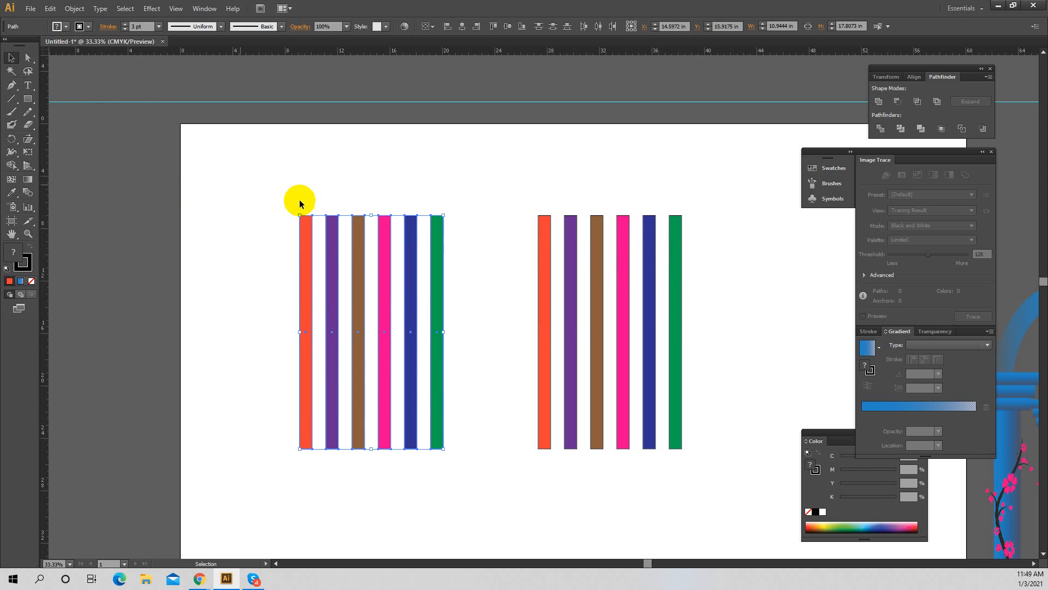
{"action": "left_click_drag", "start_coordinate": [288, 191], "coordinate": [371, 305]}
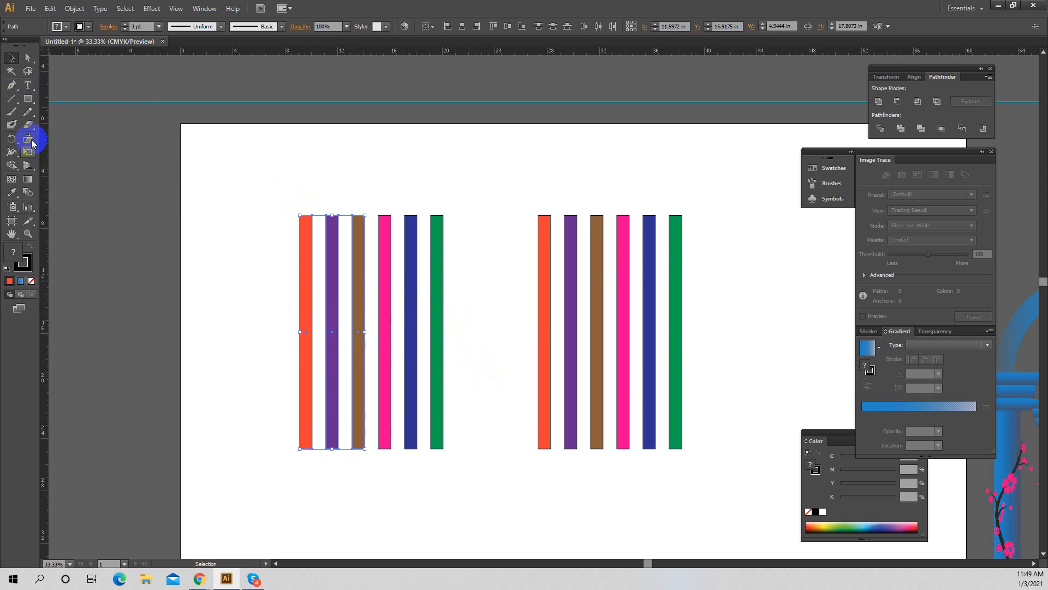
{"action": "left_click", "coordinate": [25, 64]}
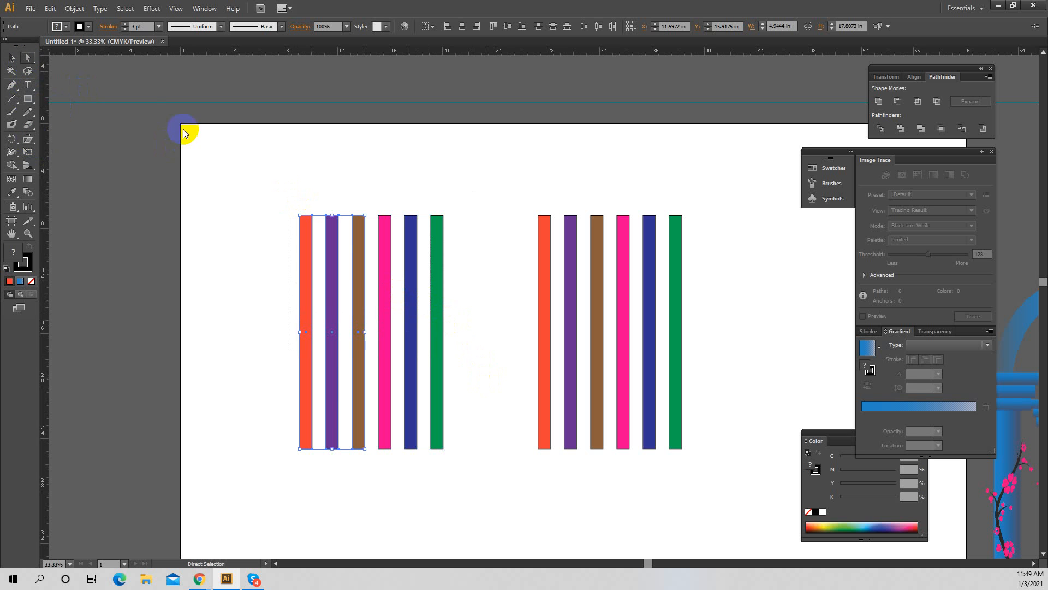
{"action": "left_click_drag", "start_coordinate": [231, 158], "coordinate": [488, 275]}
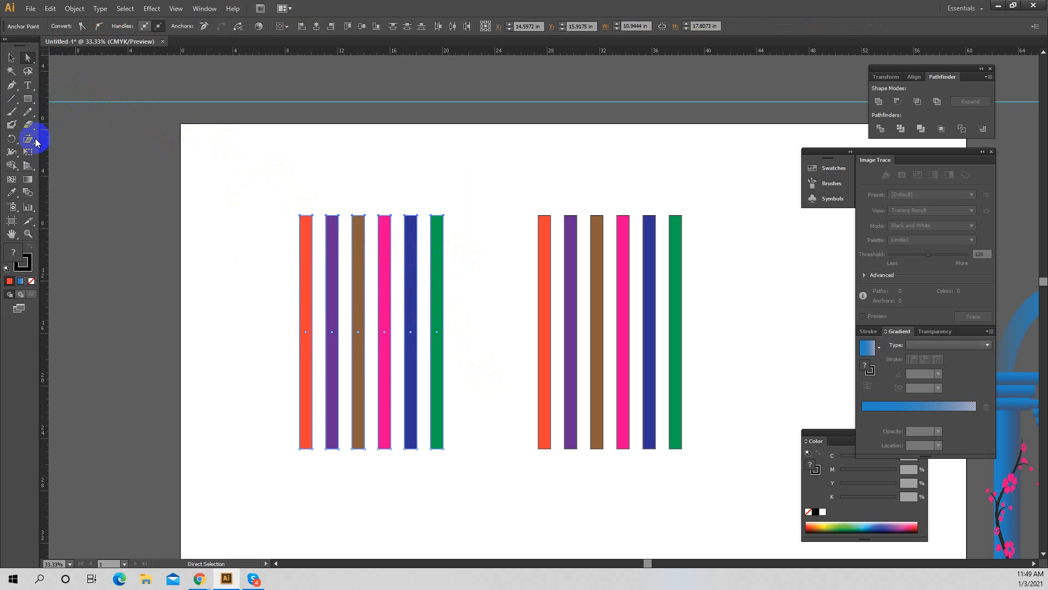
{"action": "left_click", "coordinate": [29, 140]}
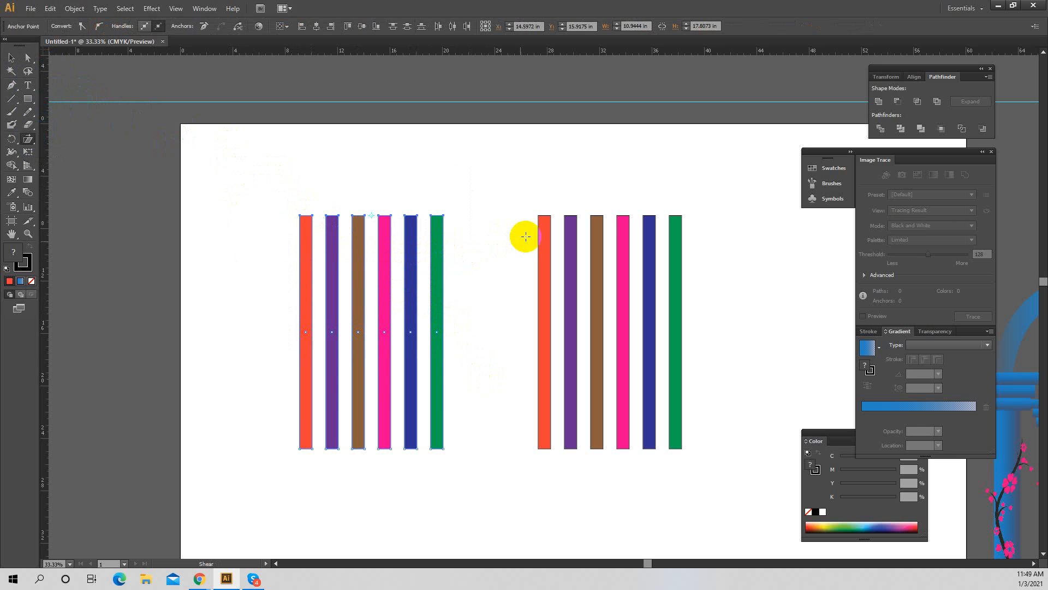
{"action": "left_click_drag", "start_coordinate": [443, 216], "coordinate": [503, 272]}
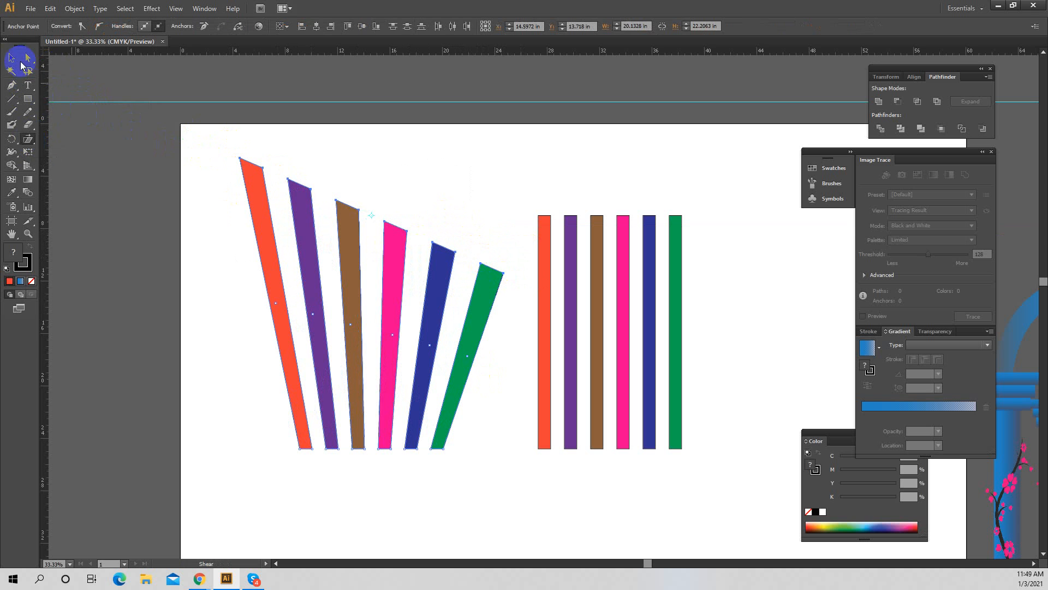
Try to shear the entire duplicated row about a reference point above its dark blue rectangle
{"action": "left_click", "coordinate": [14, 57]}
{"action": "left_click_drag", "start_coordinate": [507, 181], "coordinate": [709, 486]}
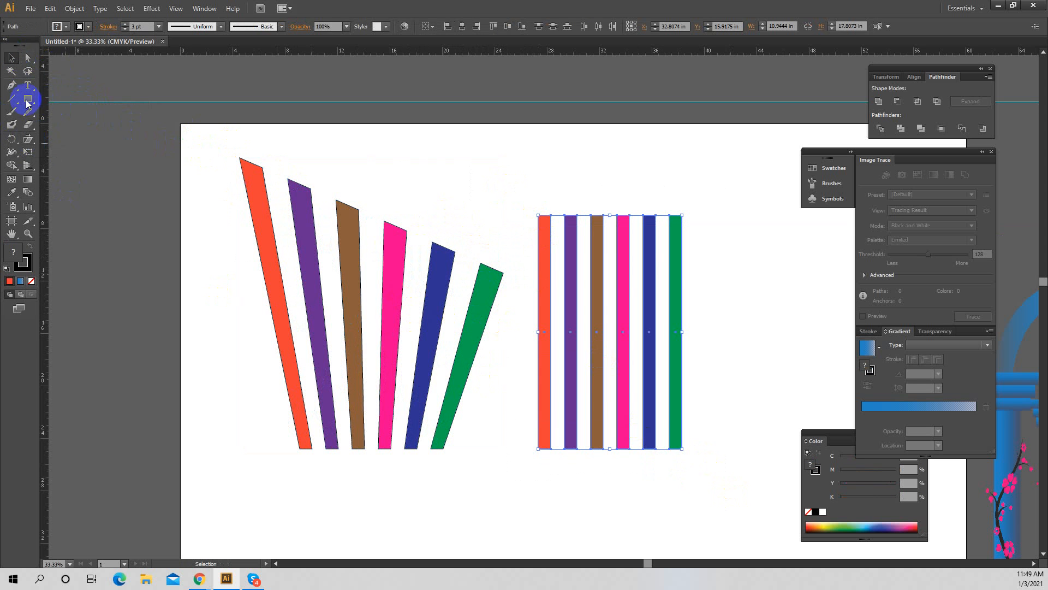
{"action": "left_click", "coordinate": [28, 139]}
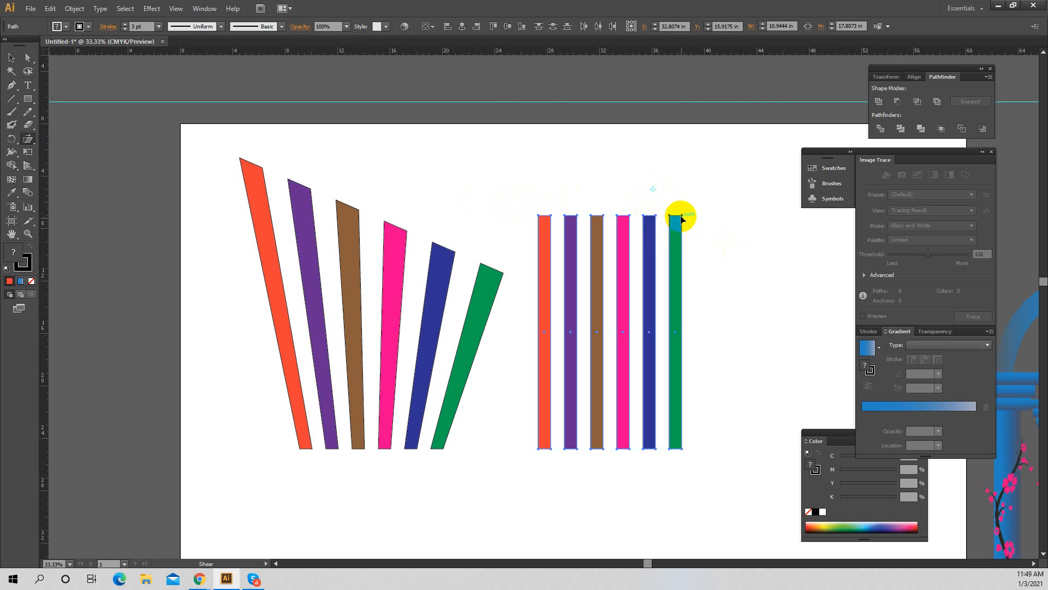
{"action": "left_click_drag", "start_coordinate": [680, 213], "coordinate": [674, 207]}
{"action": "key", "text": "ctrl+z"}
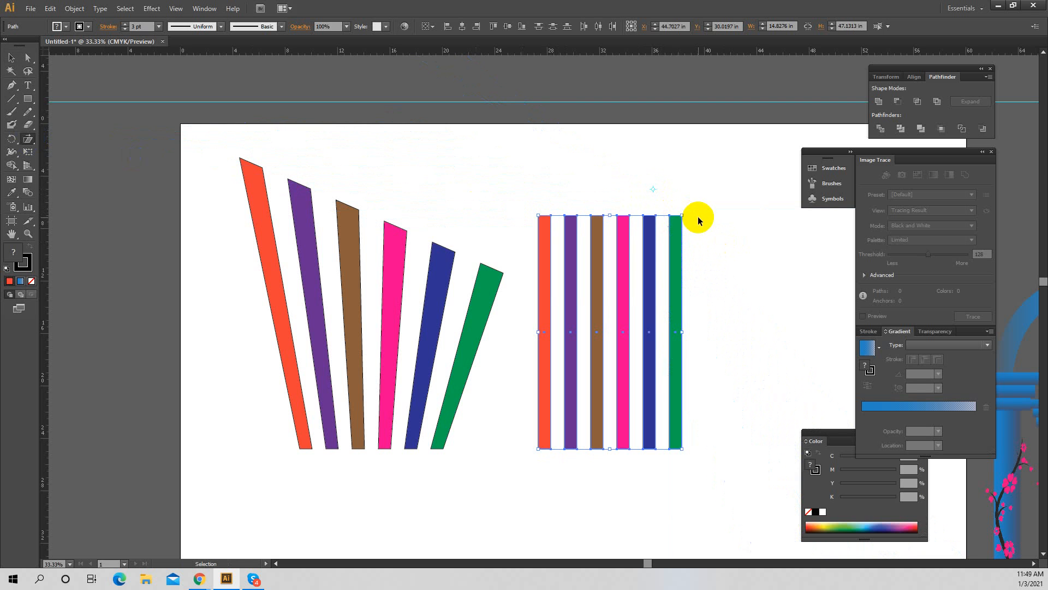
Shear a copy of the duplicated row by its top anchor points about a point above the dark blue bar, spanning about 12 by 23.9 in
{"action": "left_click", "coordinate": [28, 57]}
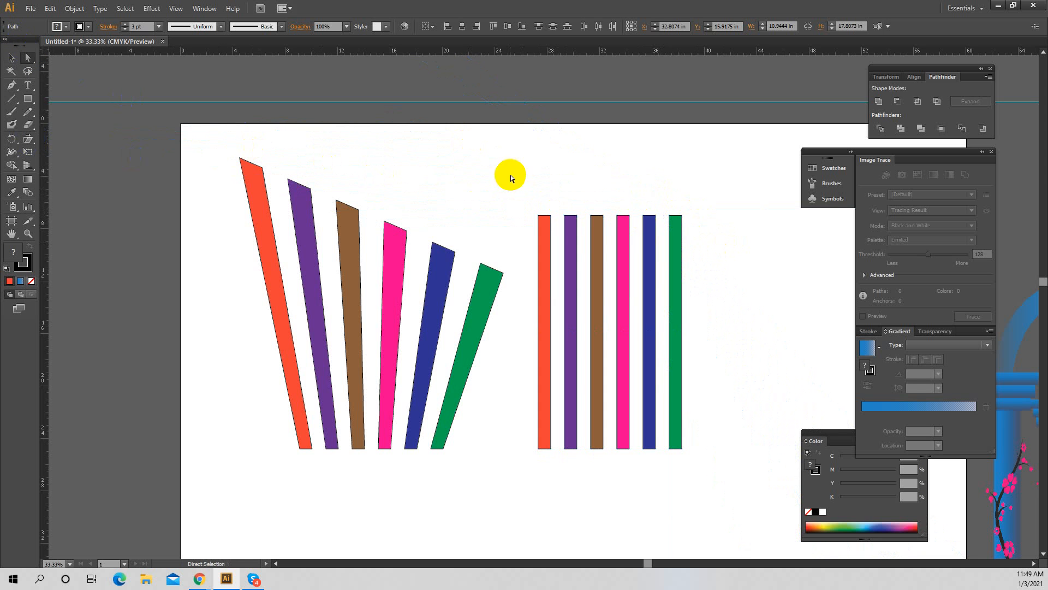
{"action": "left_click_drag", "start_coordinate": [508, 173], "coordinate": [714, 257]}
{"action": "left_click_drag", "start_coordinate": [516, 182], "coordinate": [712, 252]}
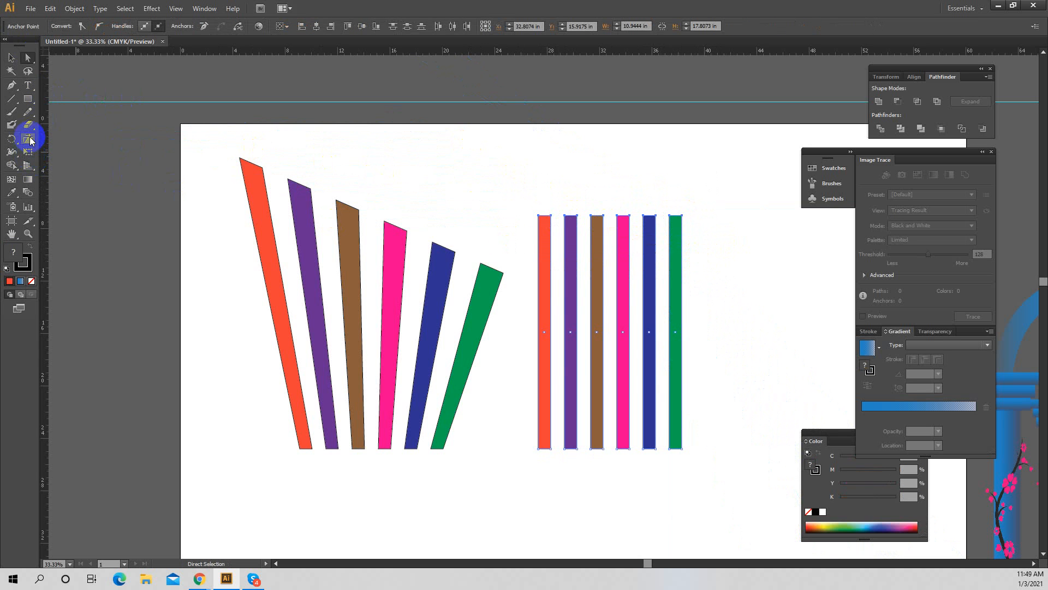
{"action": "left_click", "coordinate": [28, 140]}
{"action": "left_click", "coordinate": [655, 185]}
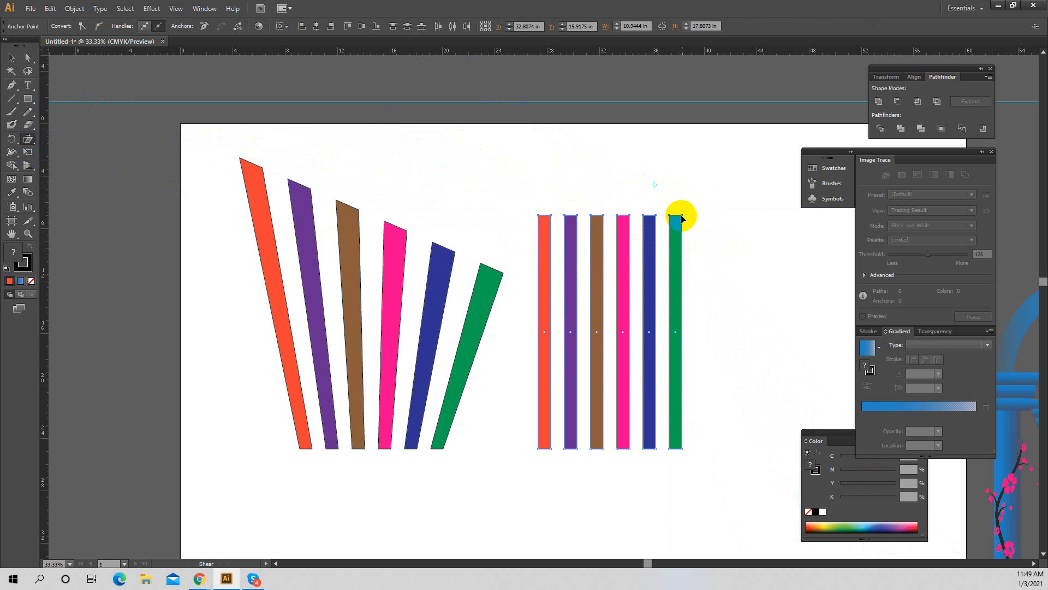
{"action": "left_click_drag", "start_coordinate": [681, 213], "coordinate": [627, 266]}
{"action": "left_click_drag", "start_coordinate": [548, 281], "coordinate": [581, 278]}
{"action": "mouse_move", "coordinate": [647, 267]}
{"action": "left_mouse_down"}
{"action": "mouse_move", "coordinate": [709, 269]}
{"action": "mouse_move", "coordinate": [645, 265]}
{"action": "left_mouse_up"}
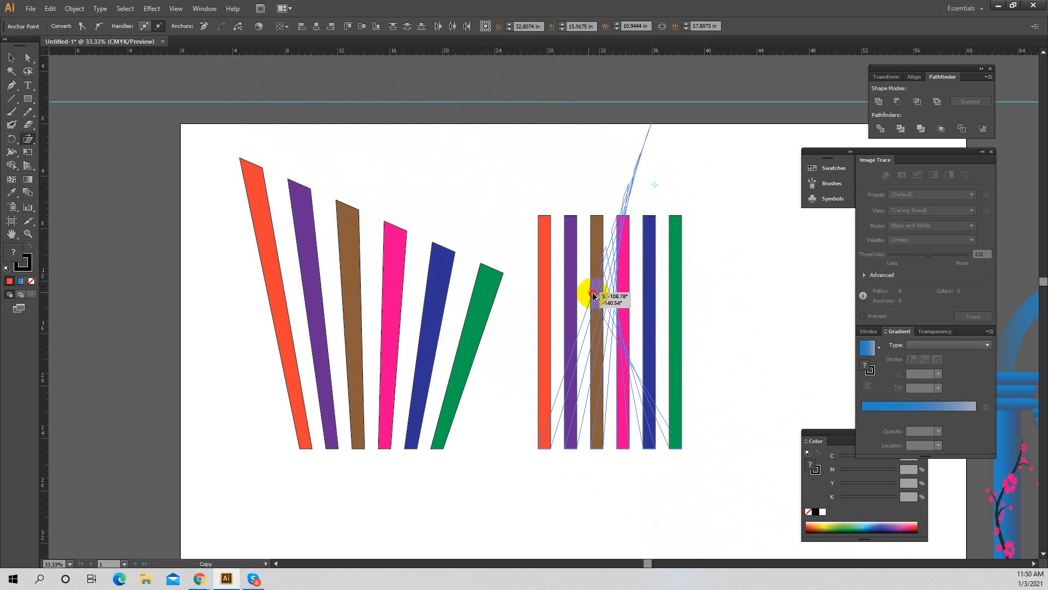
{"action": "left_click_drag", "start_coordinate": [509, 283], "coordinate": [524, 311]}
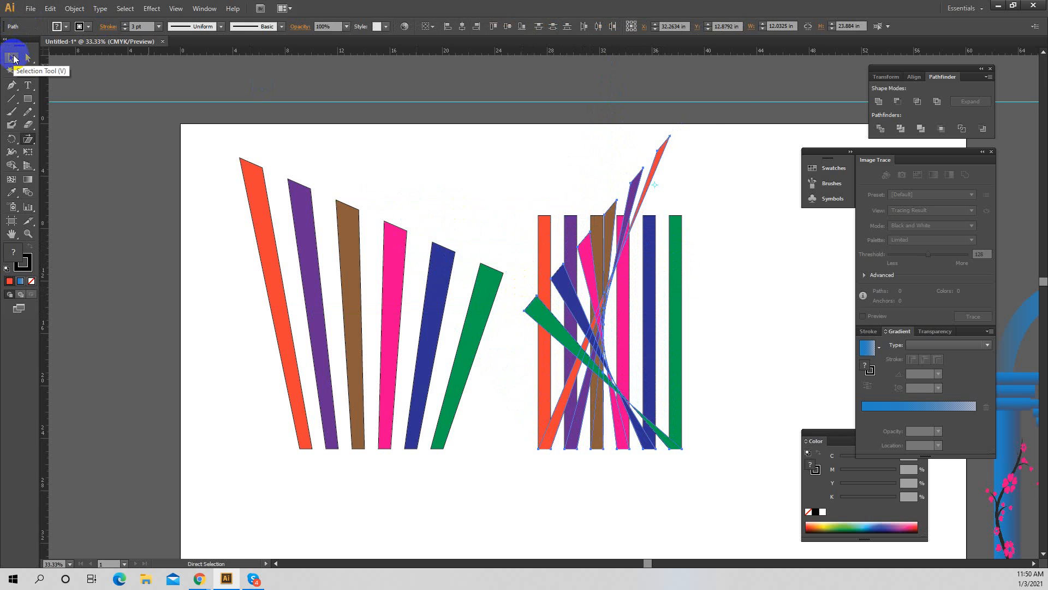
Move the crossed, sheared copy off the upright row to the empty area on its right
{"action": "left_click", "coordinate": [14, 57]}
{"action": "key", "text": "ctrl+d"}
{"action": "key", "text": "ctrl+z"}
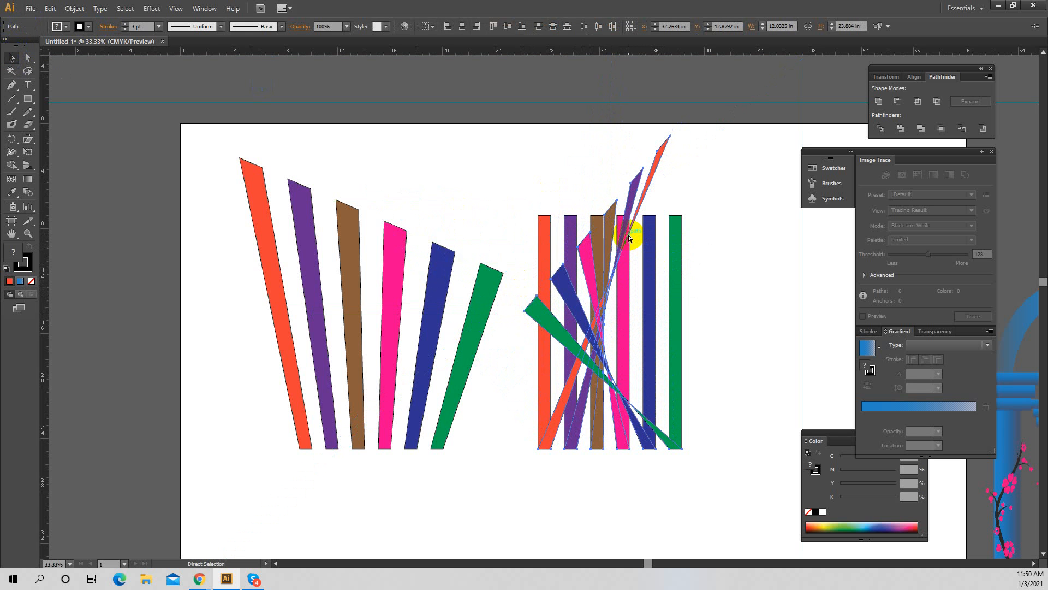
{"action": "left_click_drag", "start_coordinate": [586, 270], "coordinate": [773, 287]}
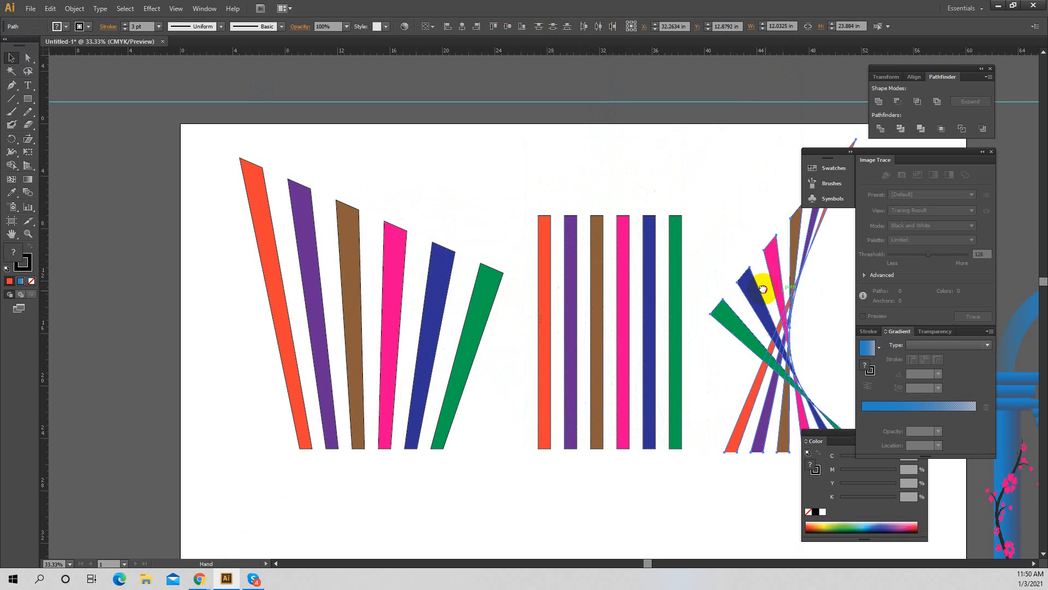
{"action": "left_click_drag", "start_coordinate": [623, 283], "coordinate": [636, 279]}
{"action": "left_click", "coordinate": [691, 299]}
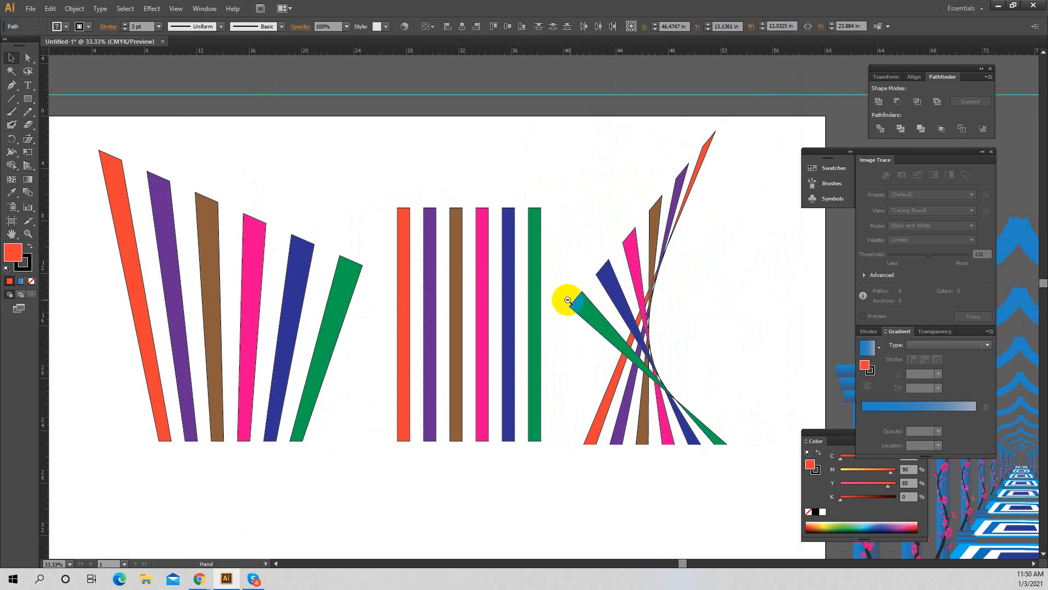
Move the upright six-bar row below its place, into the gap lower between the fanned and crossed variants
{"action": "left_click", "coordinate": [567, 300], "text": "ctrl+alt"}
{"action": "left_click_drag", "start_coordinate": [562, 299], "coordinate": [563, 275]}
{"action": "left_click_drag", "start_coordinate": [536, 465], "coordinate": [435, 216]}
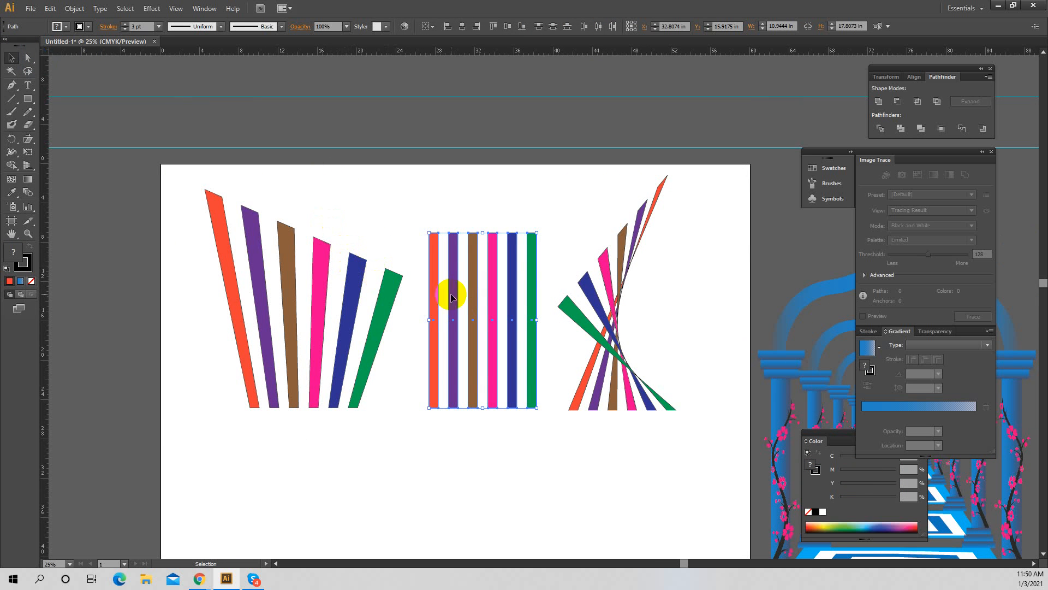
{"action": "left_click_drag", "start_coordinate": [456, 281], "coordinate": [436, 429]}
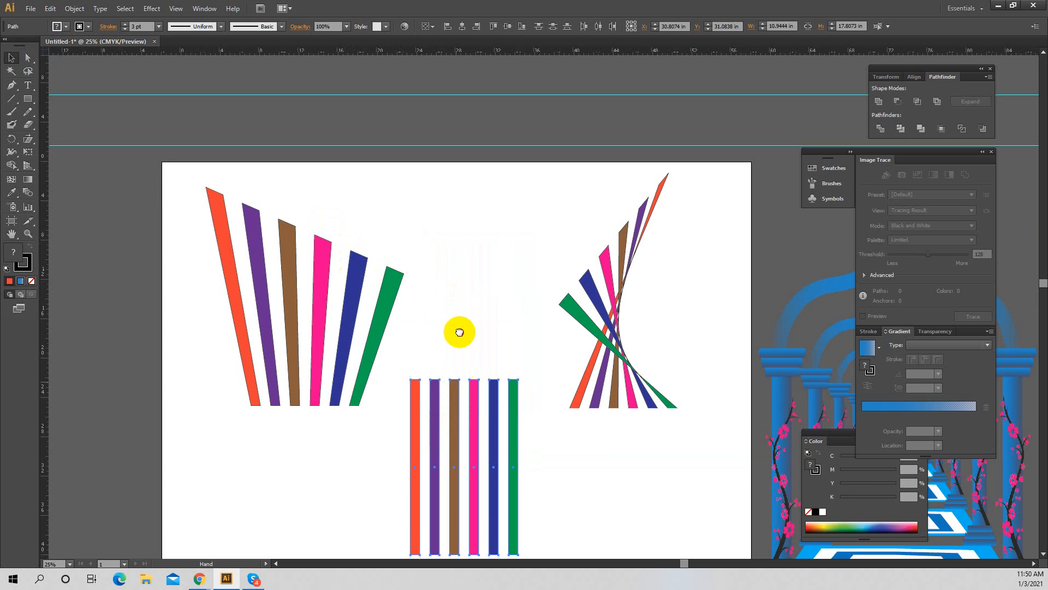
{"action": "left_click_drag", "start_coordinate": [459, 330], "coordinate": [487, 208]}
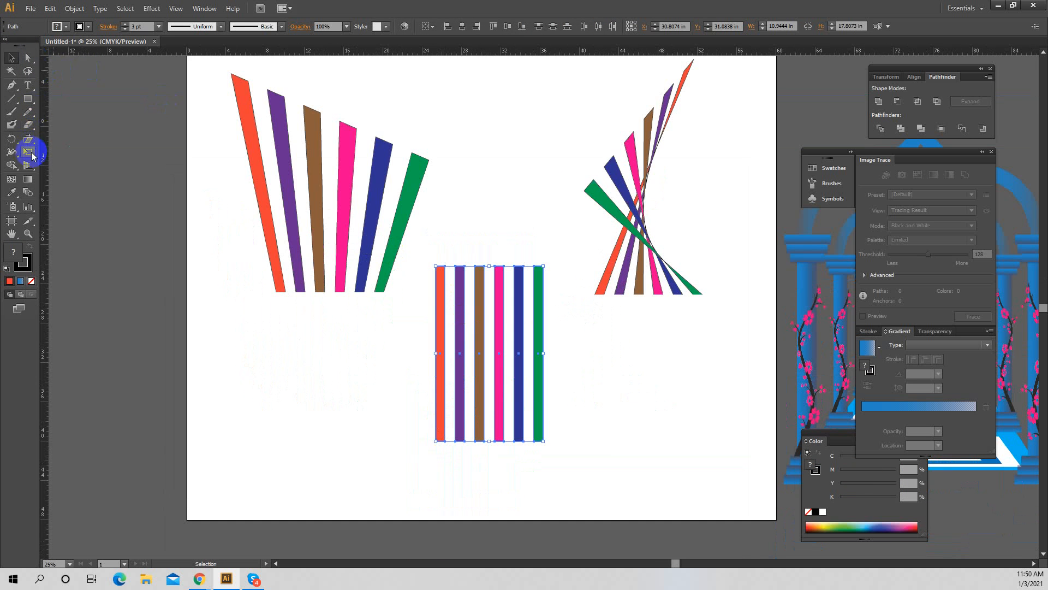
Try shearing a copy of the entire upright row about its centre and repeating the transformation twice
{"action": "left_click", "coordinate": [28, 139]}
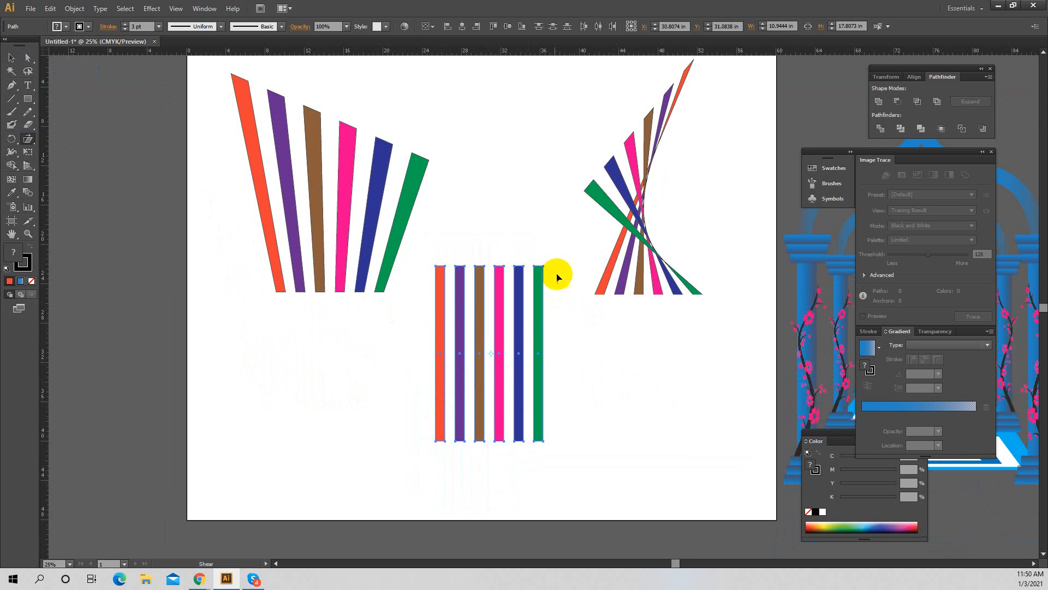
{"action": "left_click_drag", "start_coordinate": [540, 273], "coordinate": [536, 300]}
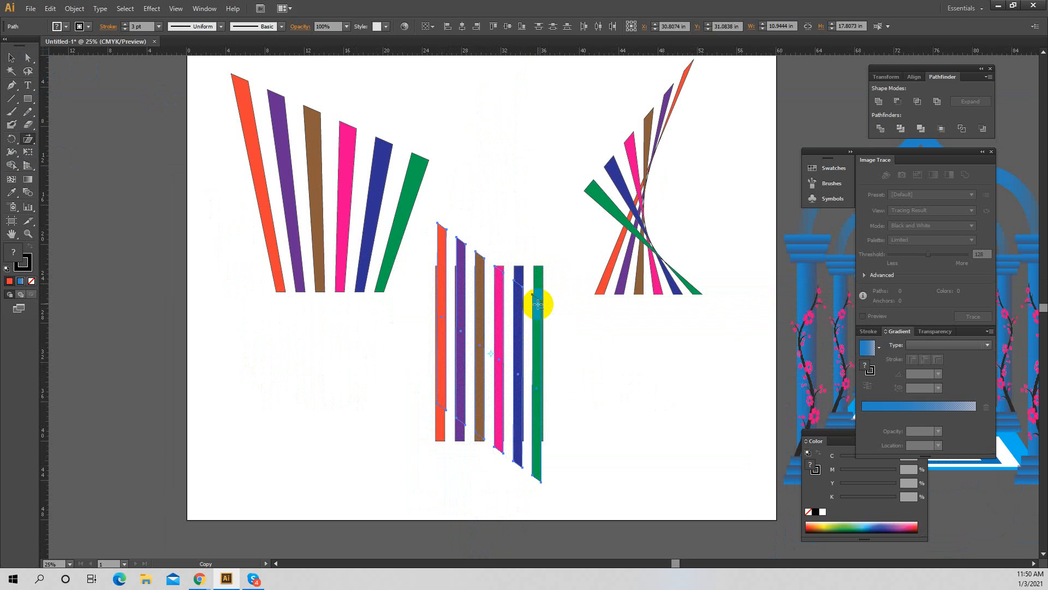
{"action": "key", "text": "ctrl+d"}
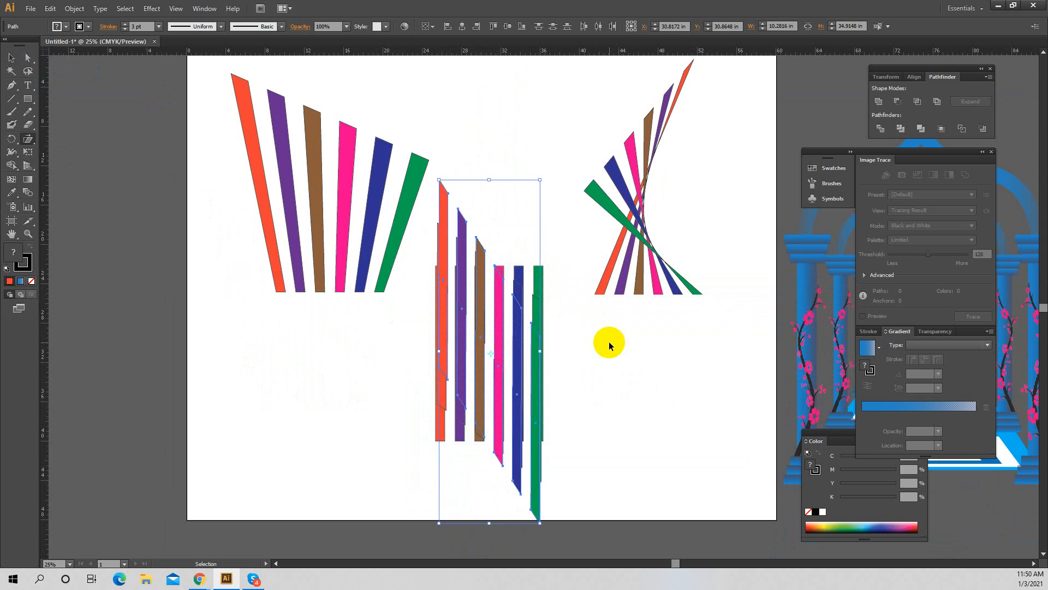
{"action": "key", "text": "ctrl+d"}
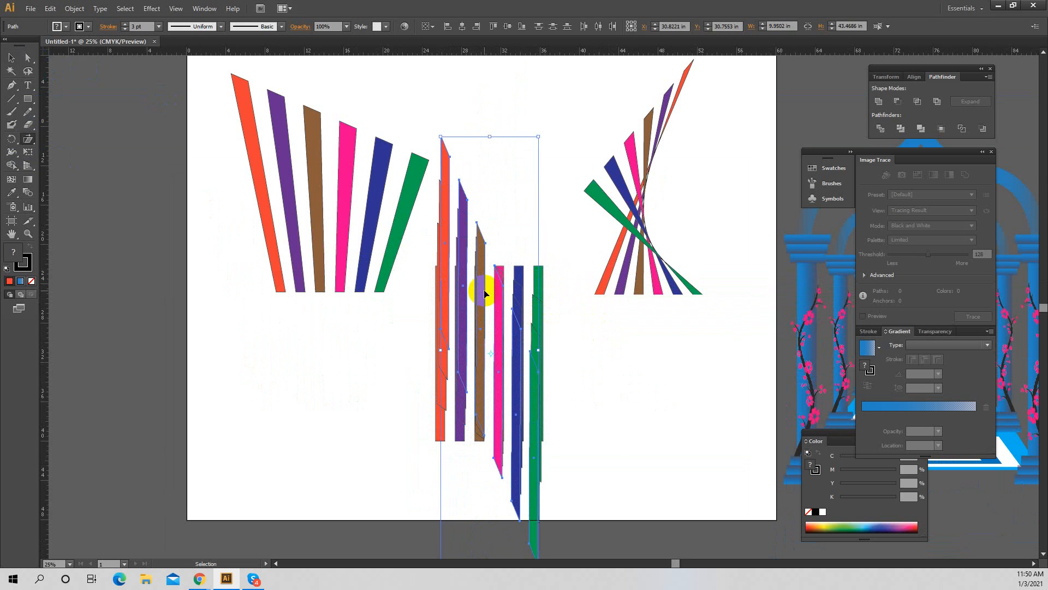
{"action": "key", "text": "ctrl+z"}
{"action": "key", "text": "ctrl+z"}
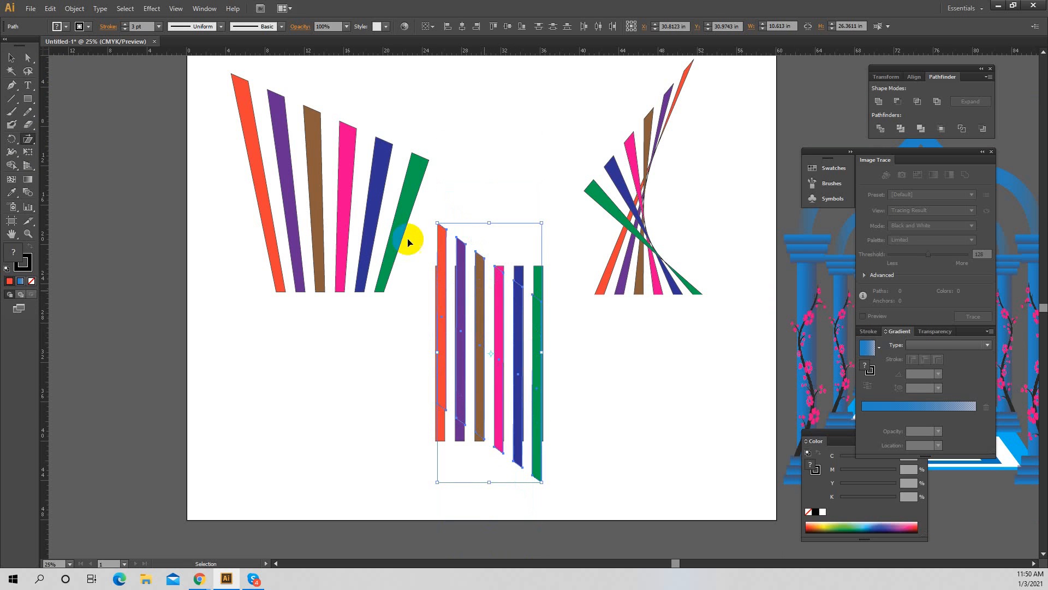
{"action": "left_click", "coordinate": [11, 57]}
{"action": "left_click", "coordinate": [550, 311]}
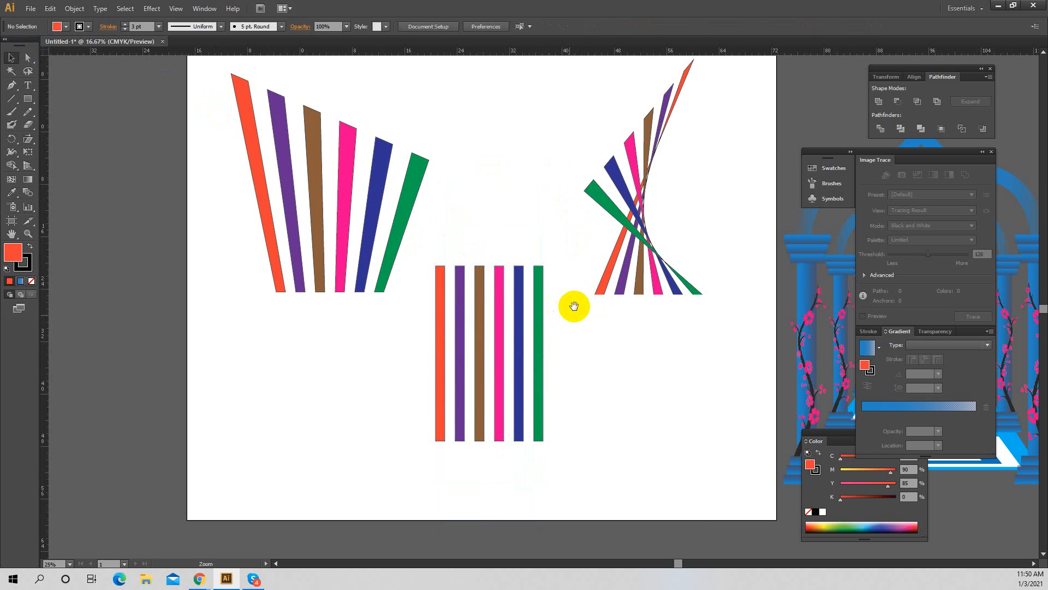
Draw a nearly vertical line segment about 1.3 by 13.8 in below the fanned bars
{"action": "key", "text": "ctrl+minus"}
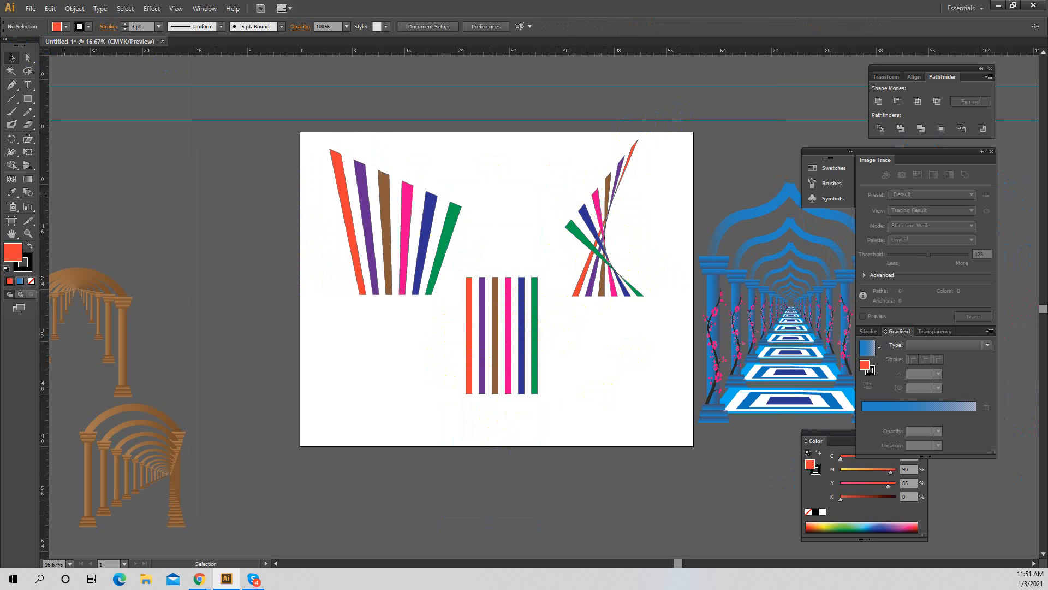
{"action": "key", "text": "backslash"}
{"action": "left_click_drag", "start_coordinate": [355, 347], "coordinate": [348, 436]}
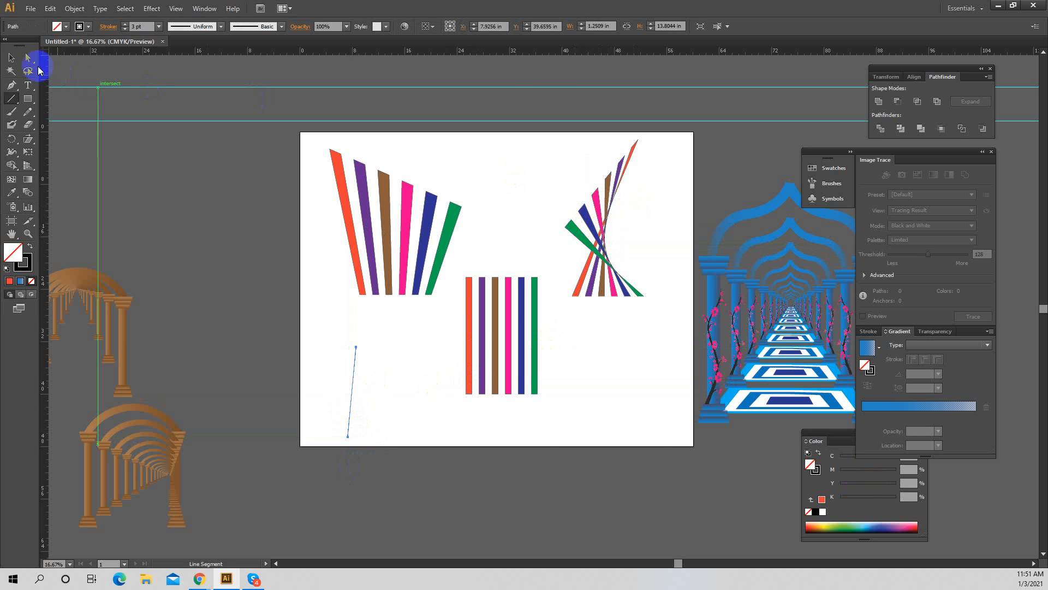
Delete all the bar variants and the line segment from the artboard
{"action": "left_click", "coordinate": [12, 56]}
{"action": "left_click_drag", "start_coordinate": [658, 362], "coordinate": [563, 136]}
{"action": "left_click_drag", "start_coordinate": [257, 105], "coordinate": [657, 527]}
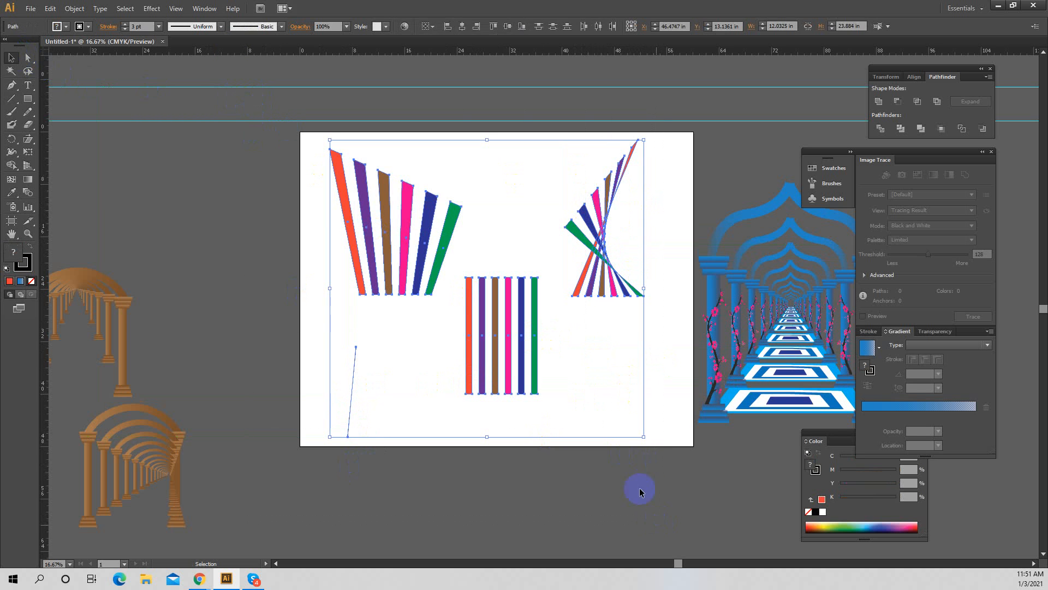
{"action": "key", "text": "Delete"}
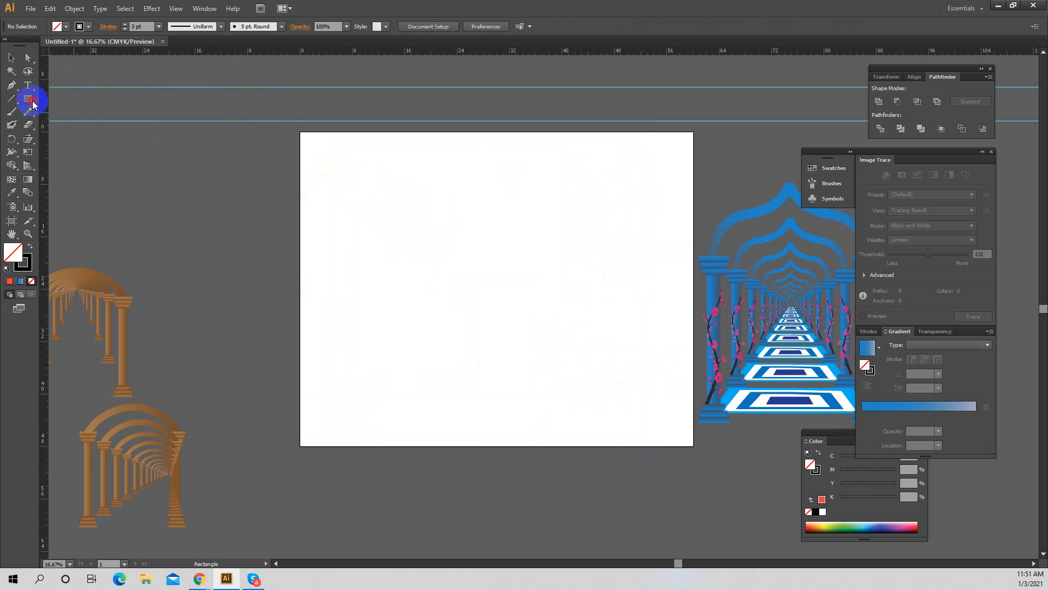
Switch from the Shear tool to the Reshape tool
{"action": "left_click", "coordinate": [33, 105]}
{"action": "left_click", "coordinate": [29, 112]}
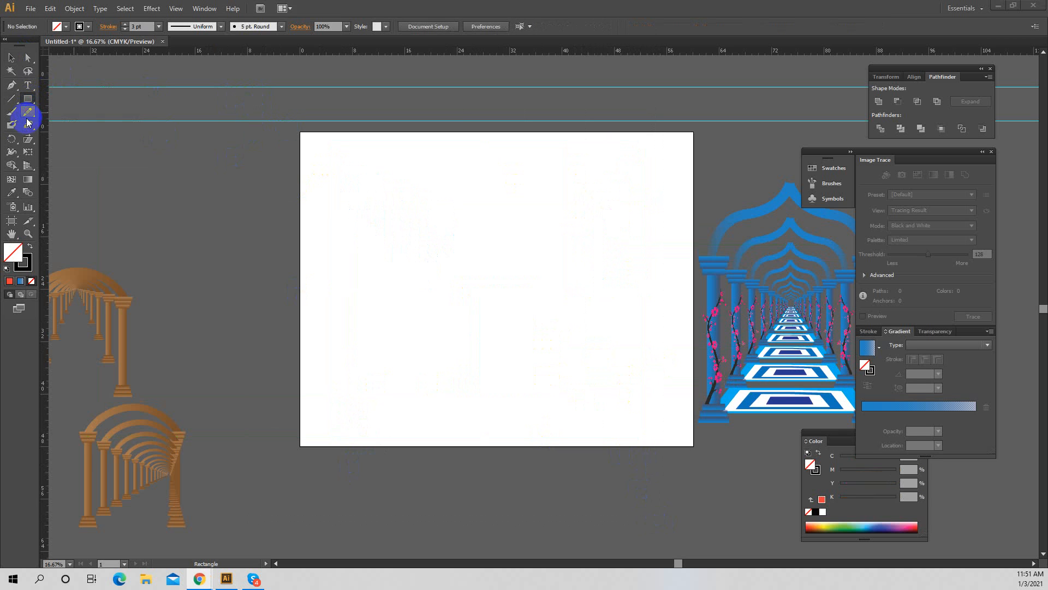
{"action": "left_click", "coordinate": [24, 145]}
{"action": "left_click_drag", "start_coordinate": [24, 145], "coordinate": [44, 141]}
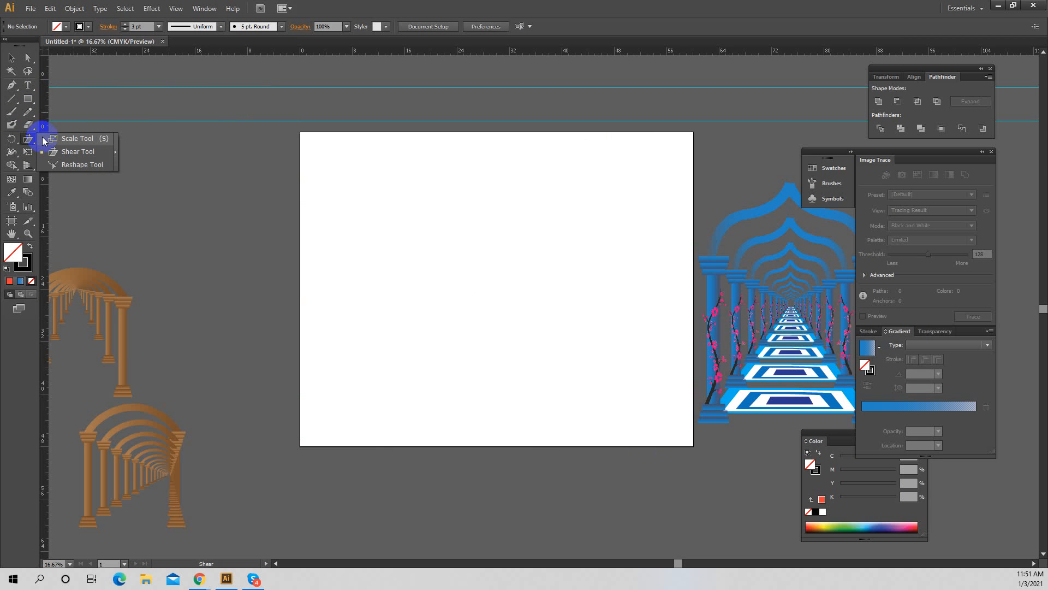
{"action": "left_click_drag", "start_coordinate": [44, 141], "coordinate": [71, 164]}
Draw a tall, unfilled rectangle about 11.4 by 30.3 in near the middle of the artboard and deselect it
{"action": "left_click", "coordinate": [28, 98]}
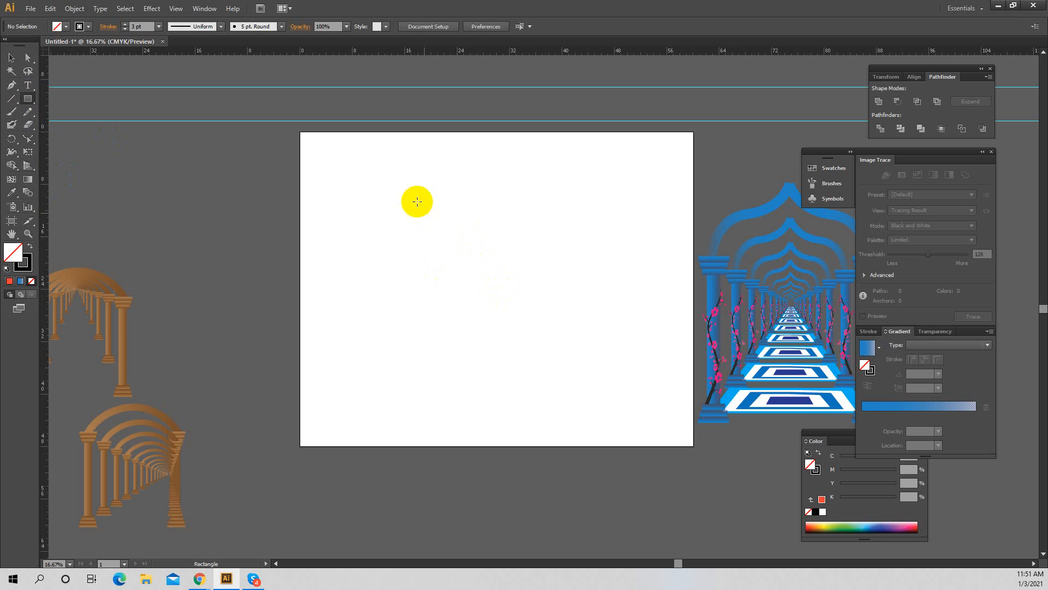
{"action": "left_click_drag", "start_coordinate": [417, 201], "coordinate": [492, 399]}
{"action": "key", "text": "z"}
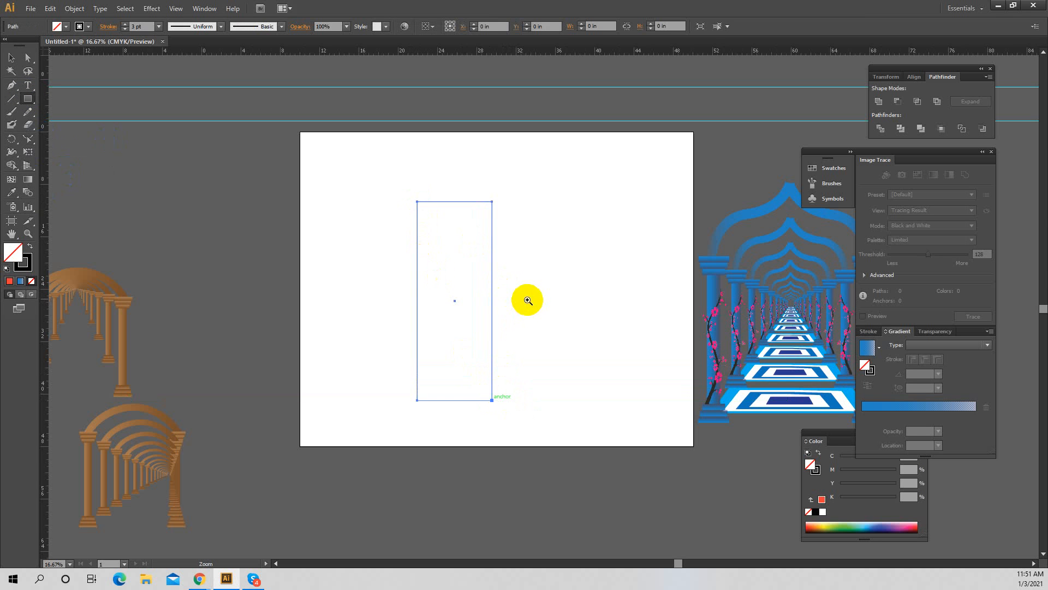
{"action": "left_click", "coordinate": [511, 292]}
{"action": "key", "text": "v"}
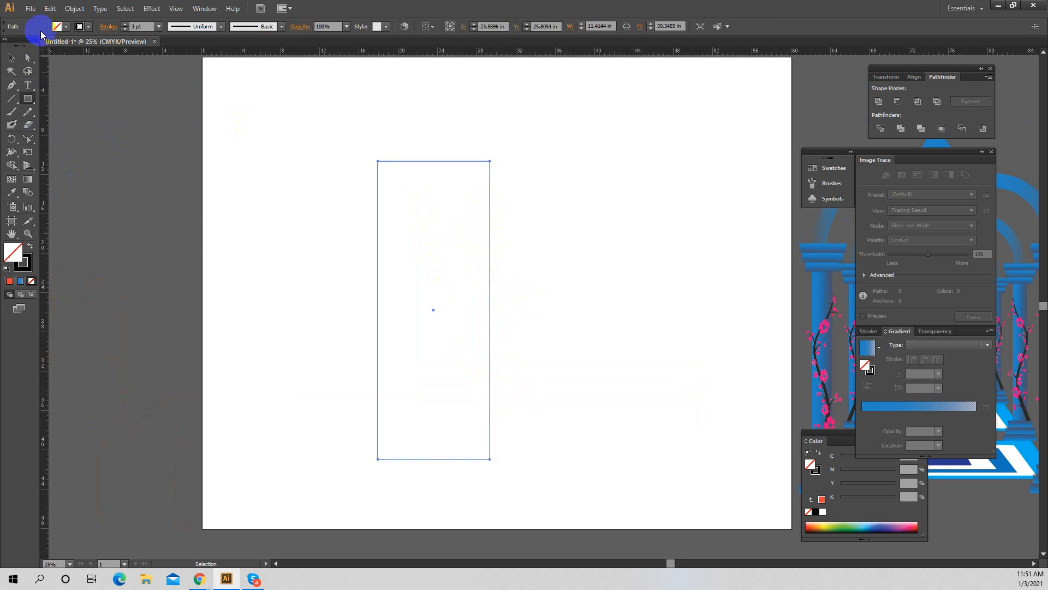
{"action": "left_click", "coordinate": [14, 56]}
{"action": "left_click", "coordinate": [597, 288]}
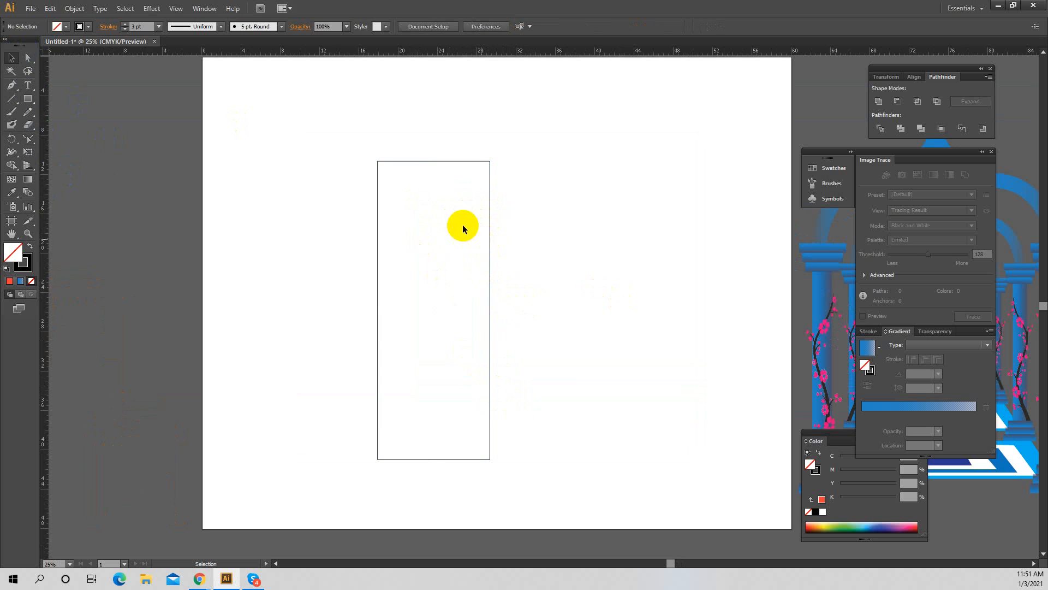
Add an anchor point on the upper part of the rectangle's right edge and pull it about 3.2 in outward
{"action": "left_click_drag", "start_coordinate": [464, 226], "coordinate": [589, 384]}
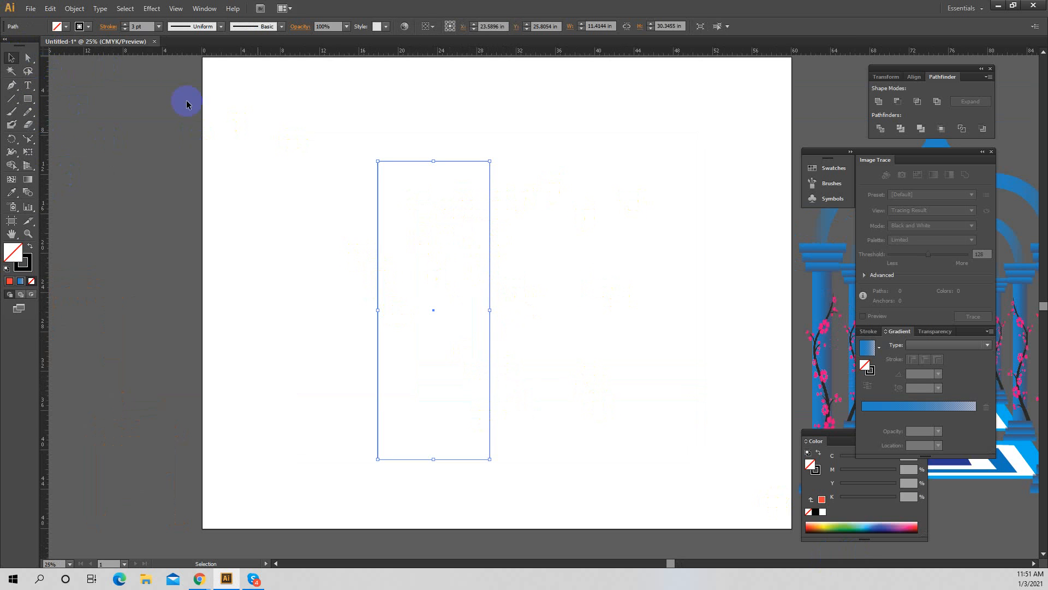
{"action": "left_click", "coordinate": [18, 87]}
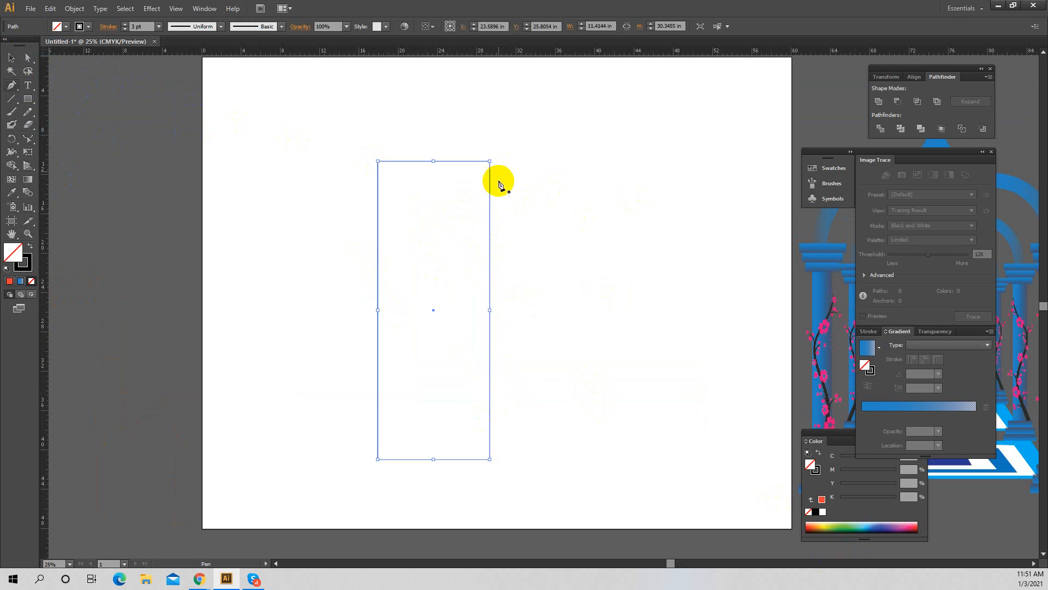
{"action": "left_click", "coordinate": [489, 231]}
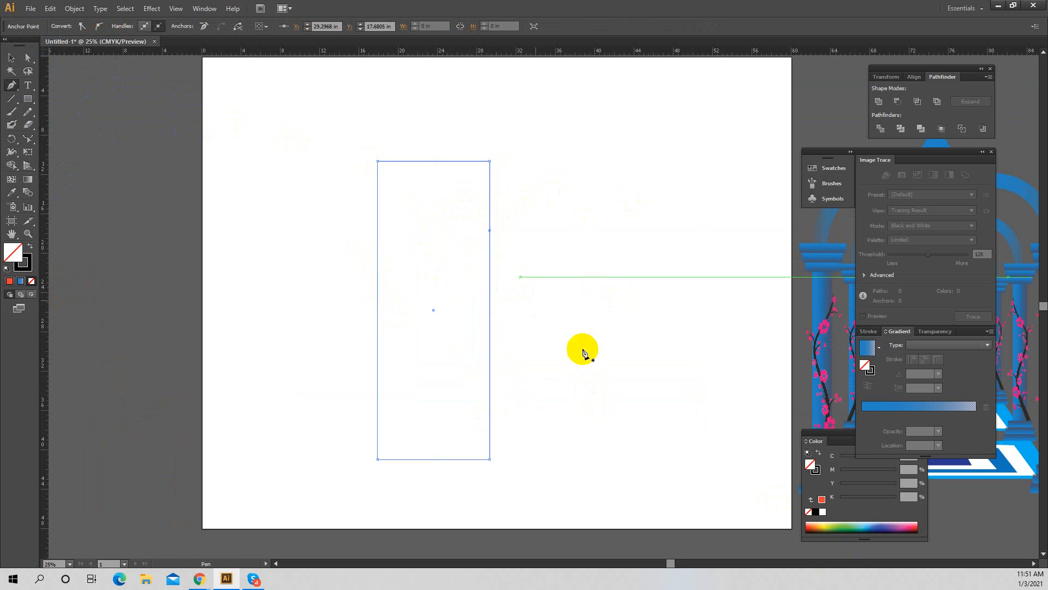
{"action": "left_click", "coordinate": [27, 58]}
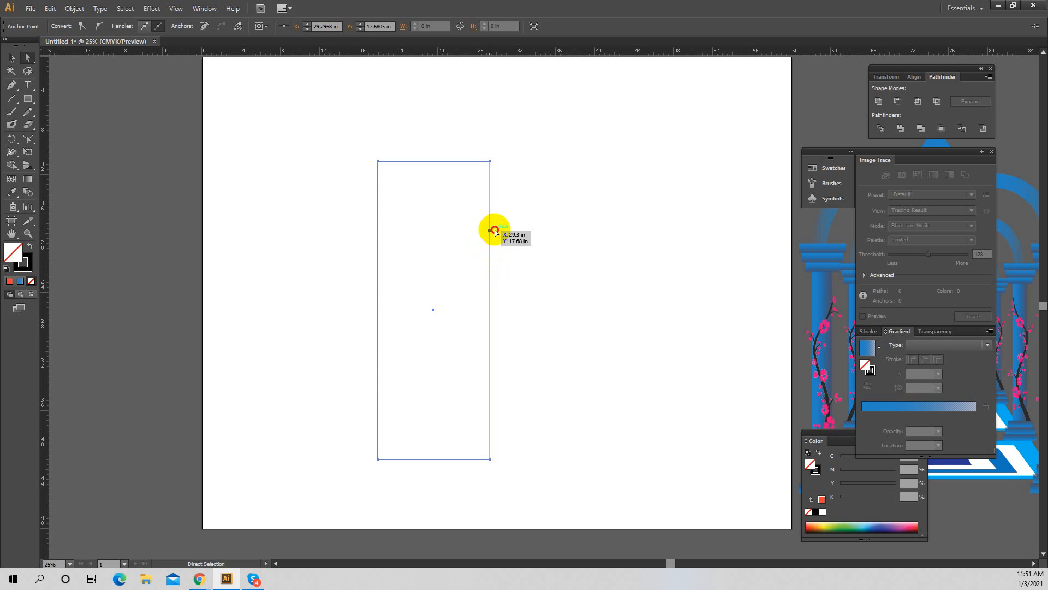
{"action": "left_click_drag", "start_coordinate": [494, 231], "coordinate": [520, 231]}
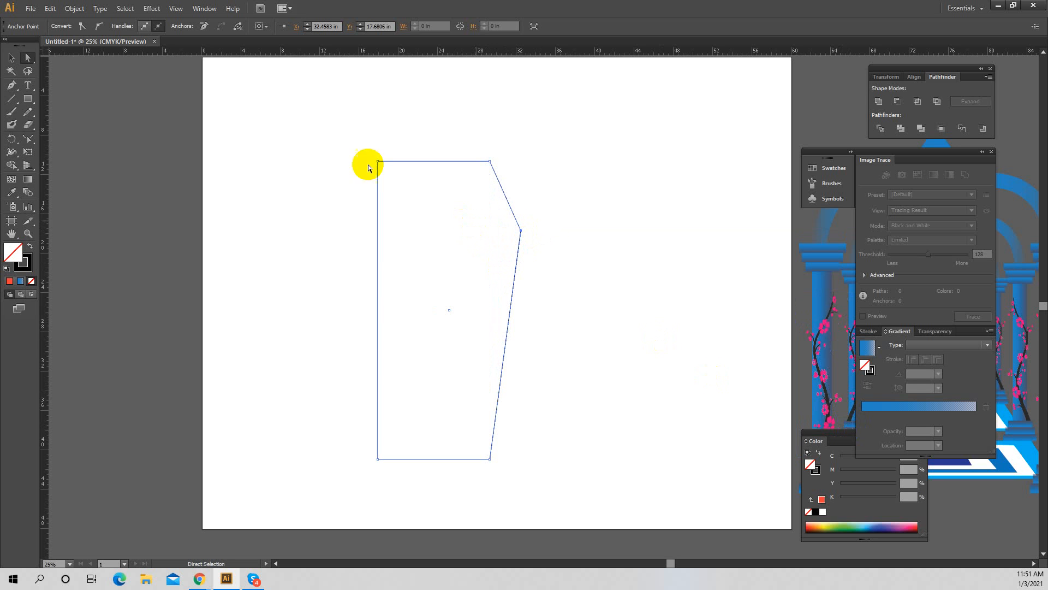
Convert the added anchor point into a smooth point with vertical handles using the Convert Anchor Point tool
{"action": "left_click", "coordinate": [14, 93]}
{"action": "left_click_drag", "start_coordinate": [14, 90], "coordinate": [148, 126]}
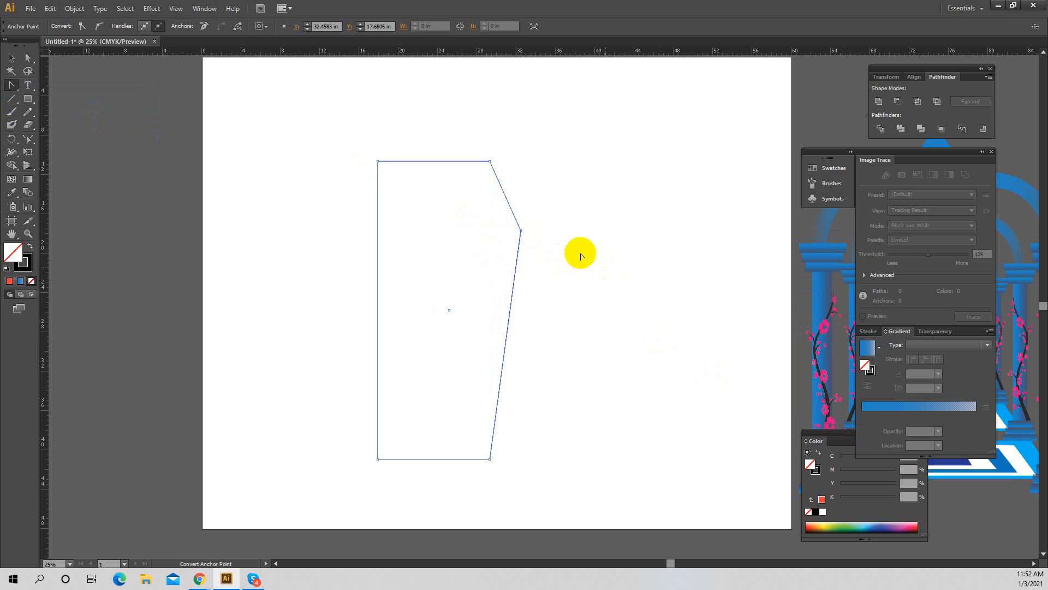
{"action": "left_click_drag", "start_coordinate": [521, 232], "coordinate": [525, 292]}
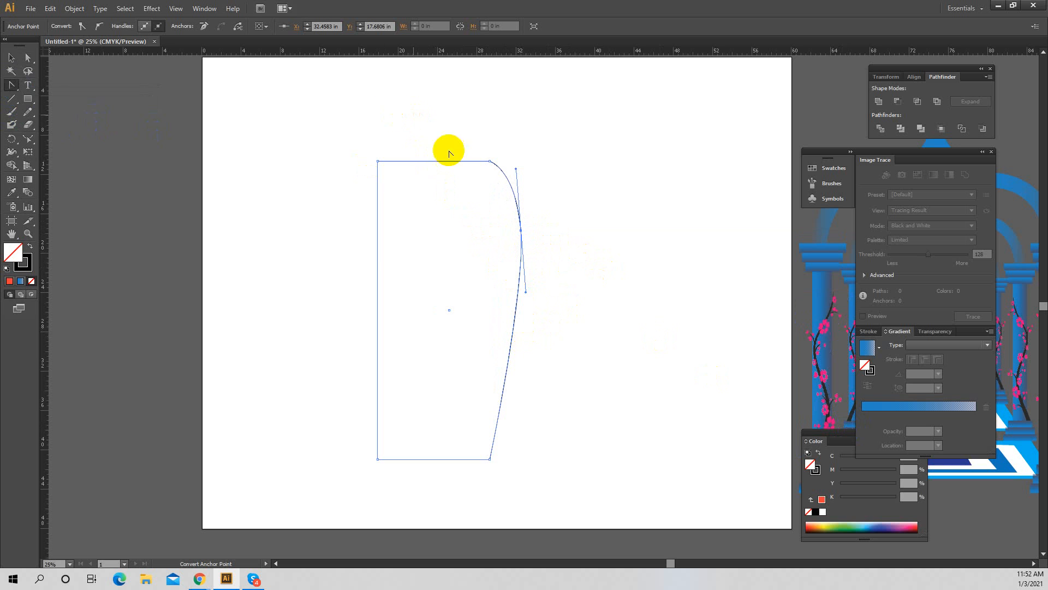
{"action": "left_click", "coordinate": [449, 161]}
{"action": "left_click", "coordinate": [622, 304]}
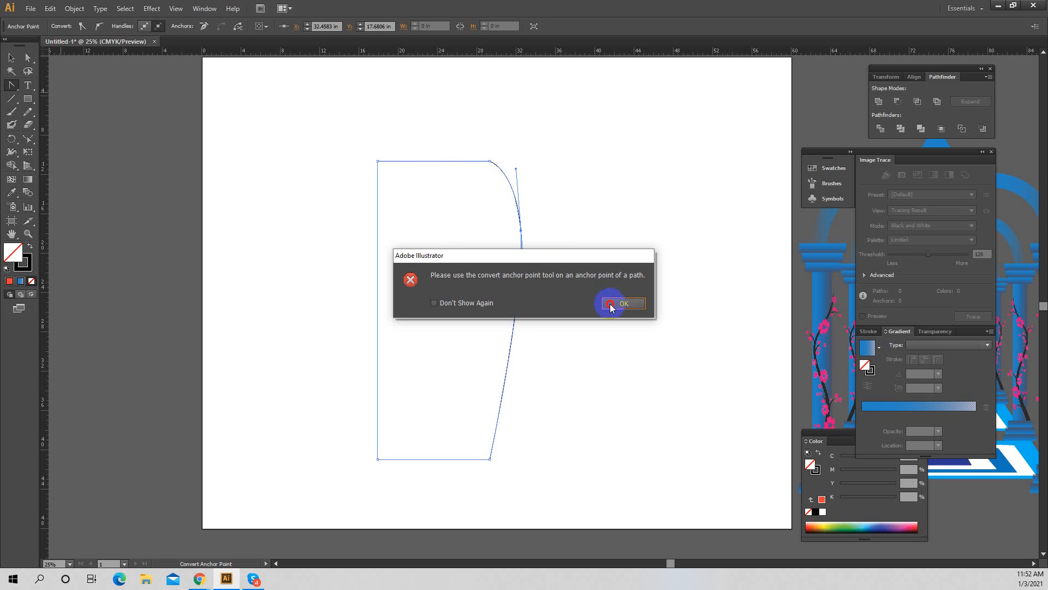
Undo the anchor point edits on the rectangle's right edge and deselect the shape
{"action": "left_click", "coordinate": [10, 58]}
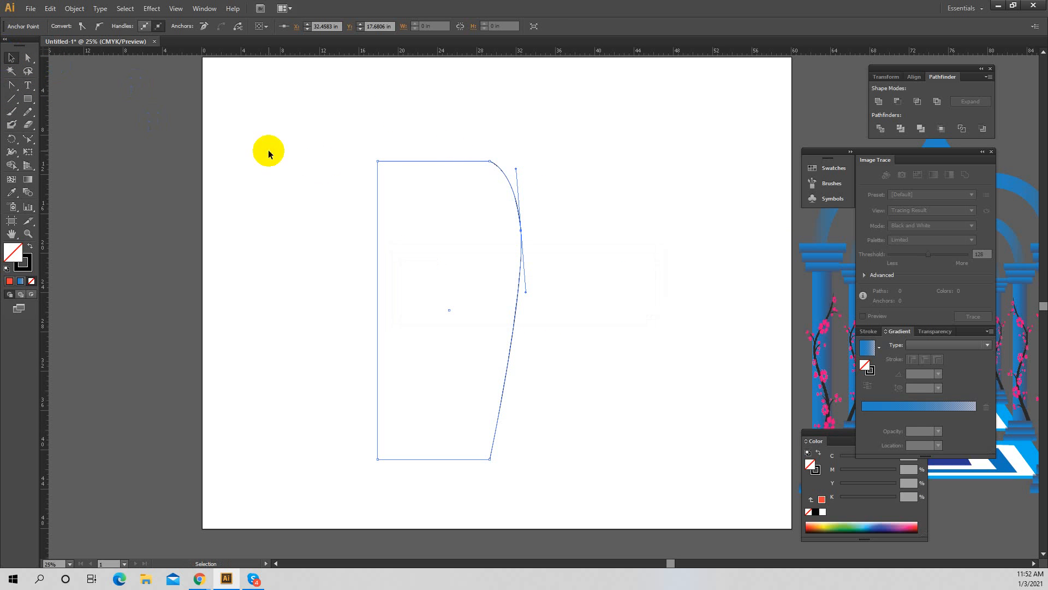
{"action": "left_click", "coordinate": [449, 308]}
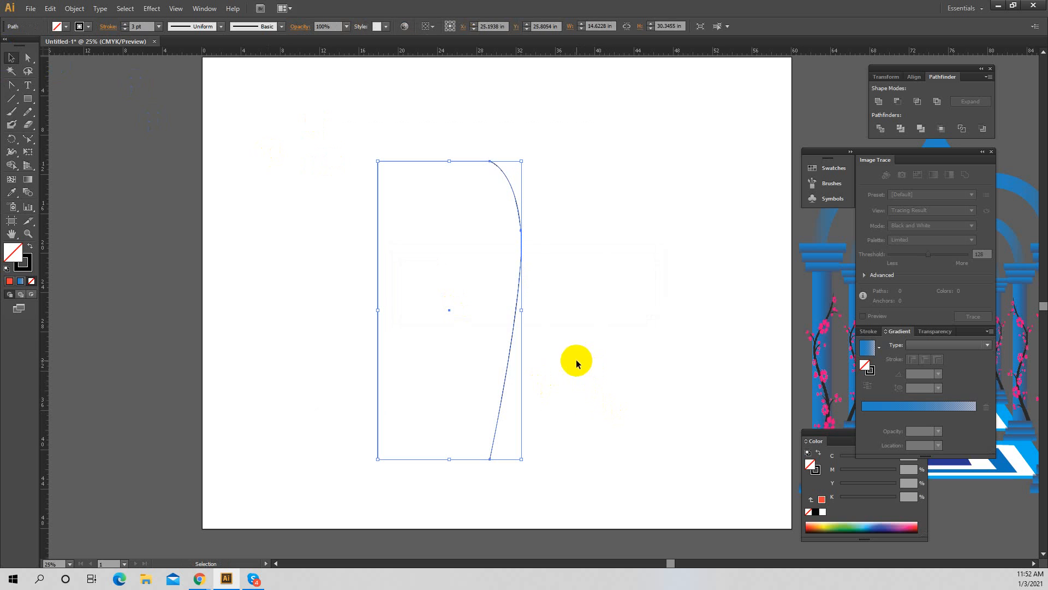
{"action": "key", "text": "ctrl+z"}
{"action": "key", "text": "ctrl+z"}
{"action": "left_click", "coordinate": [558, 254]}
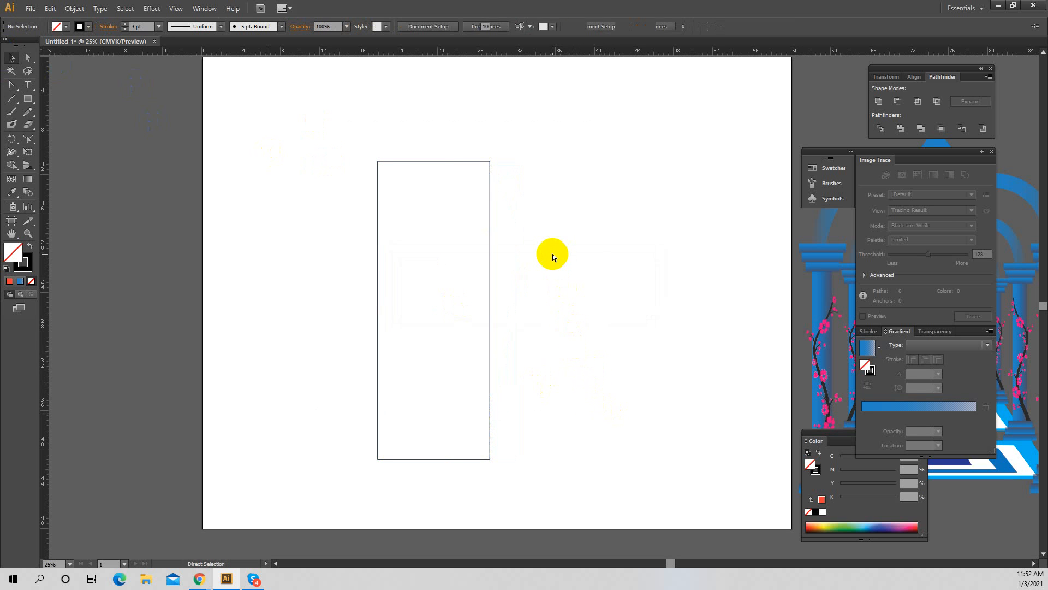
Try to bend the lower part of the rectangle's right edge outward into a curve with the Reshape tool
{"action": "left_click_drag", "start_coordinate": [338, 105], "coordinate": [641, 439]}
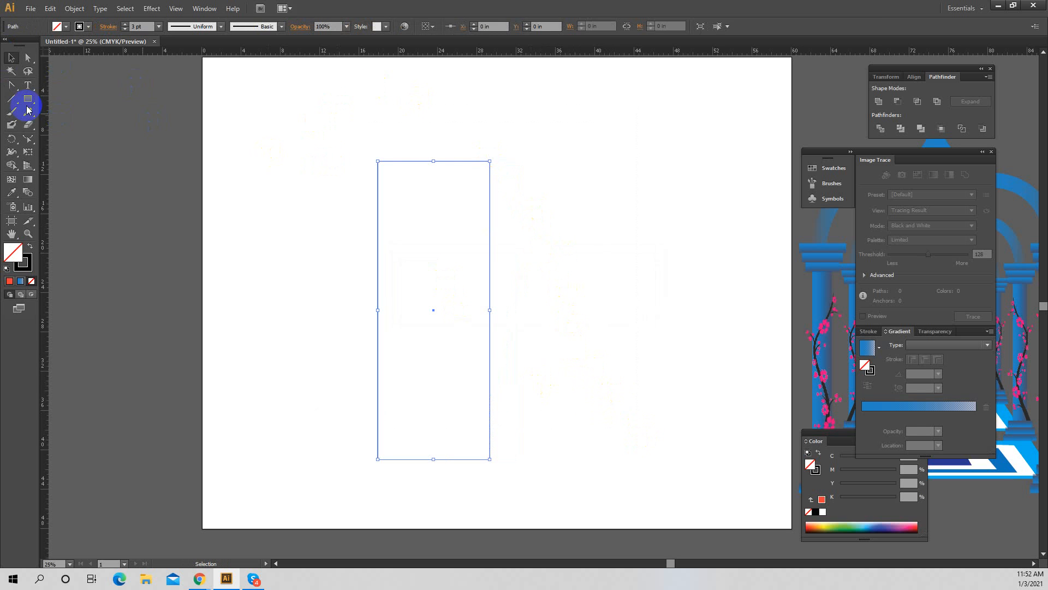
{"action": "left_click", "coordinate": [27, 57]}
{"action": "left_click_drag", "start_coordinate": [579, 185], "coordinate": [466, 337]}
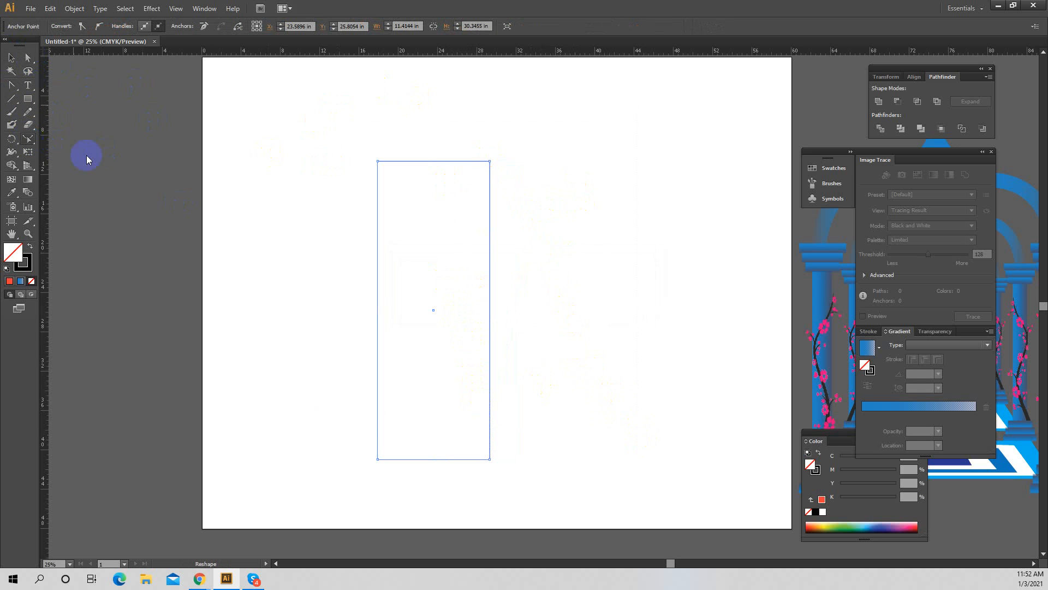
{"action": "left_click_drag", "start_coordinate": [60, 159], "coordinate": [77, 168]}
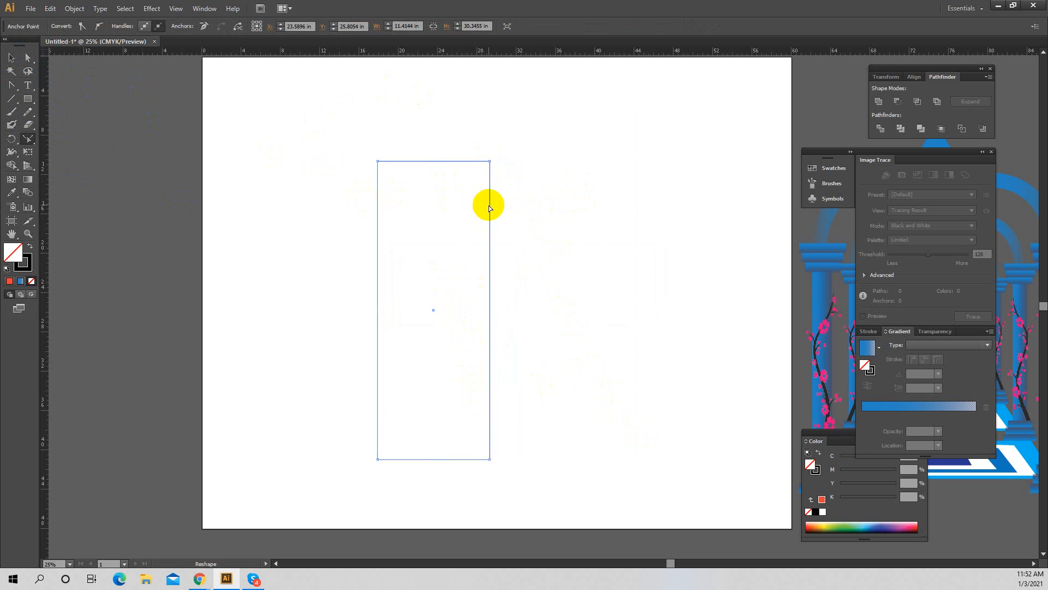
{"action": "left_click_drag", "start_coordinate": [490, 206], "coordinate": [531, 388]}
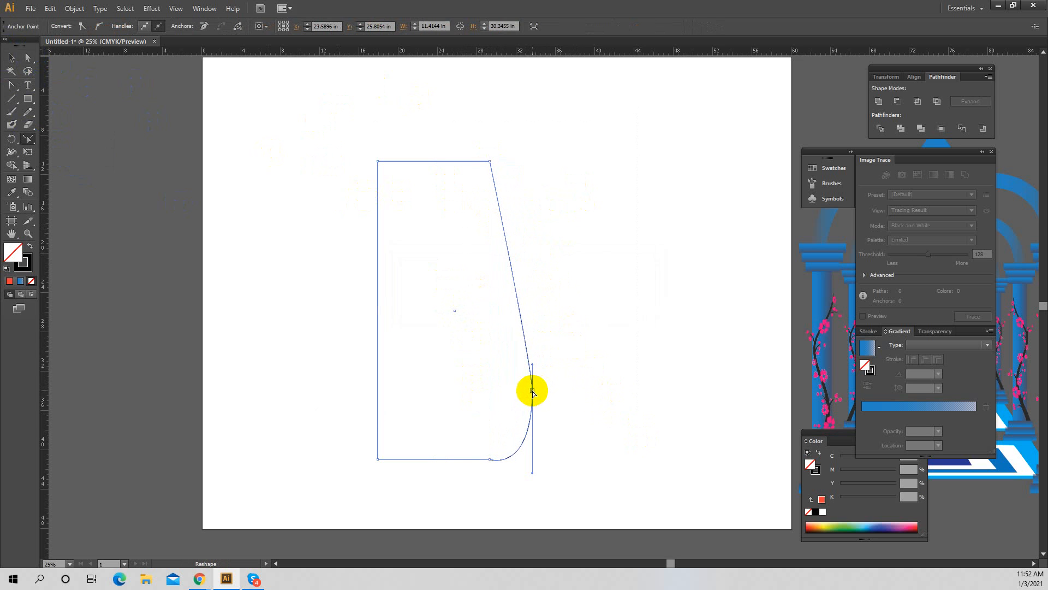
{"action": "key", "text": "ctrl+z"}
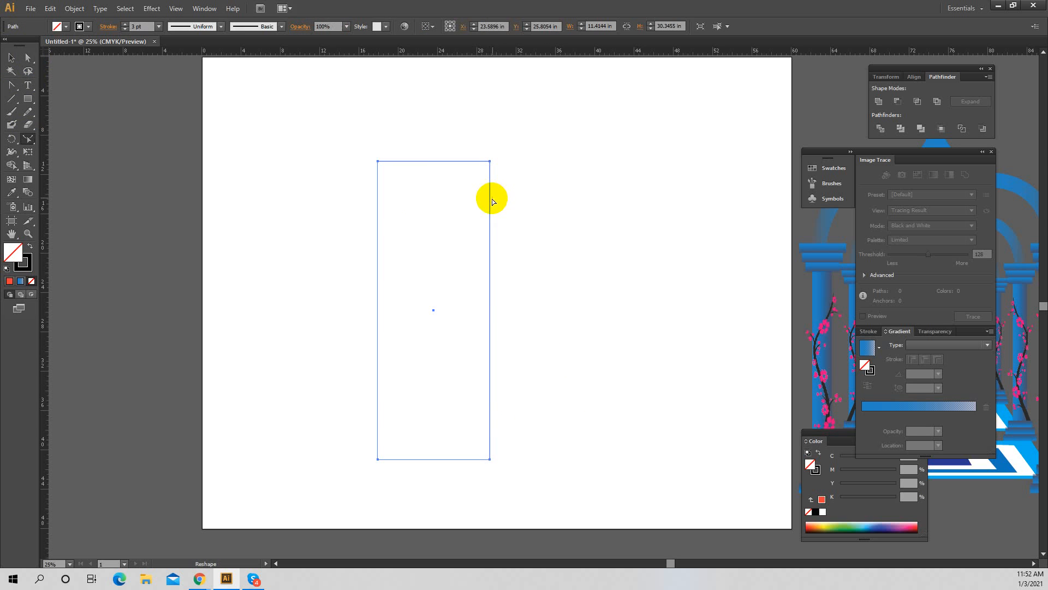
Try to bend the upper part of the rectangle's right edge outward with the Reshape tool
{"action": "left_click_drag", "start_coordinate": [491, 206], "coordinate": [557, 202]}
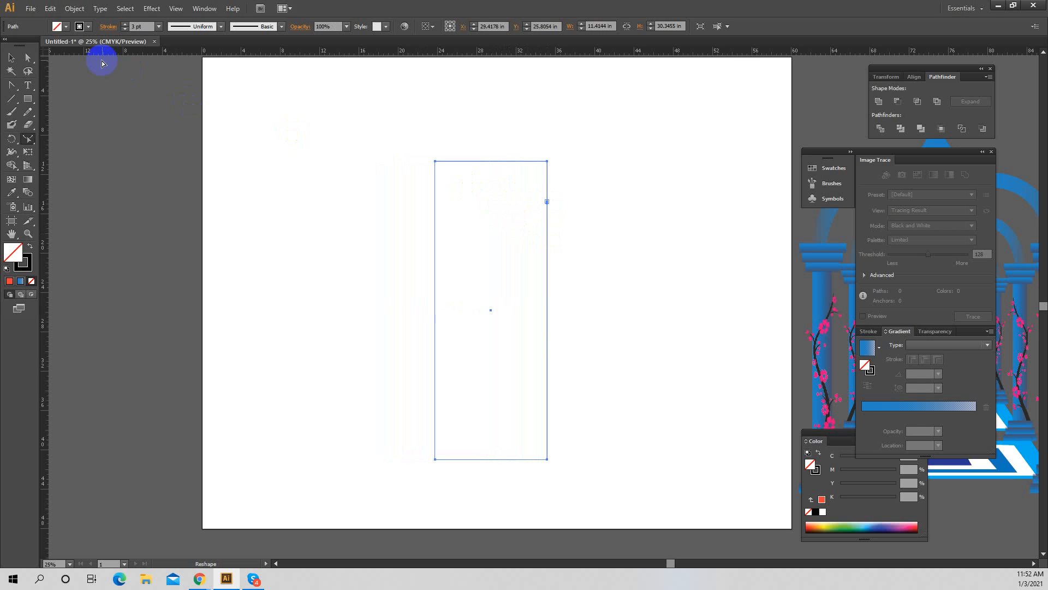
{"action": "left_click", "coordinate": [26, 62]}
{"action": "left_click_drag", "start_coordinate": [667, 230], "coordinate": [525, 364]}
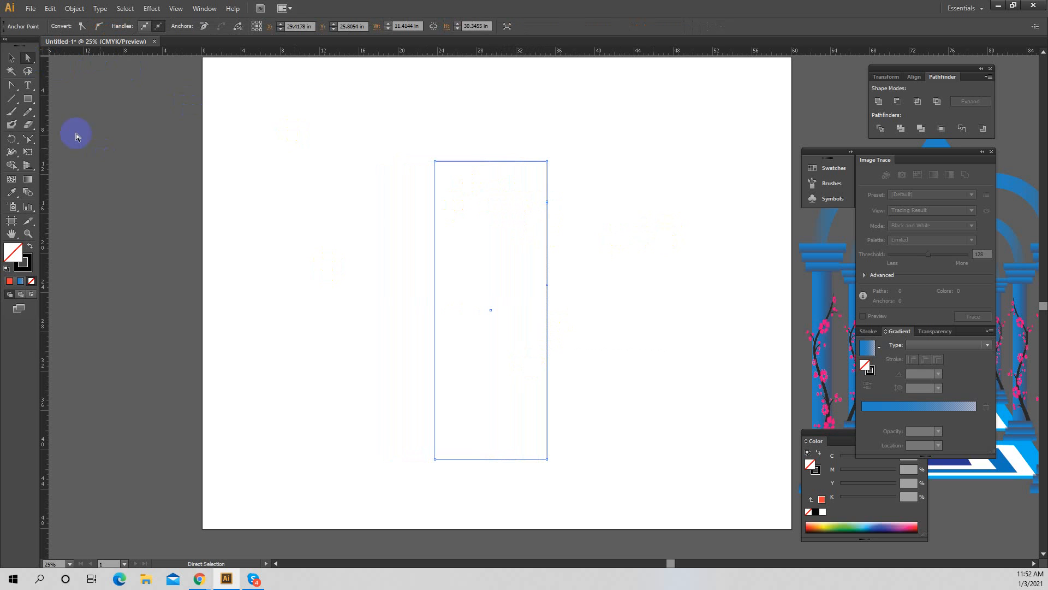
{"action": "left_click", "coordinate": [29, 139]}
{"action": "left_click_drag", "start_coordinate": [546, 202], "coordinate": [610, 235]}
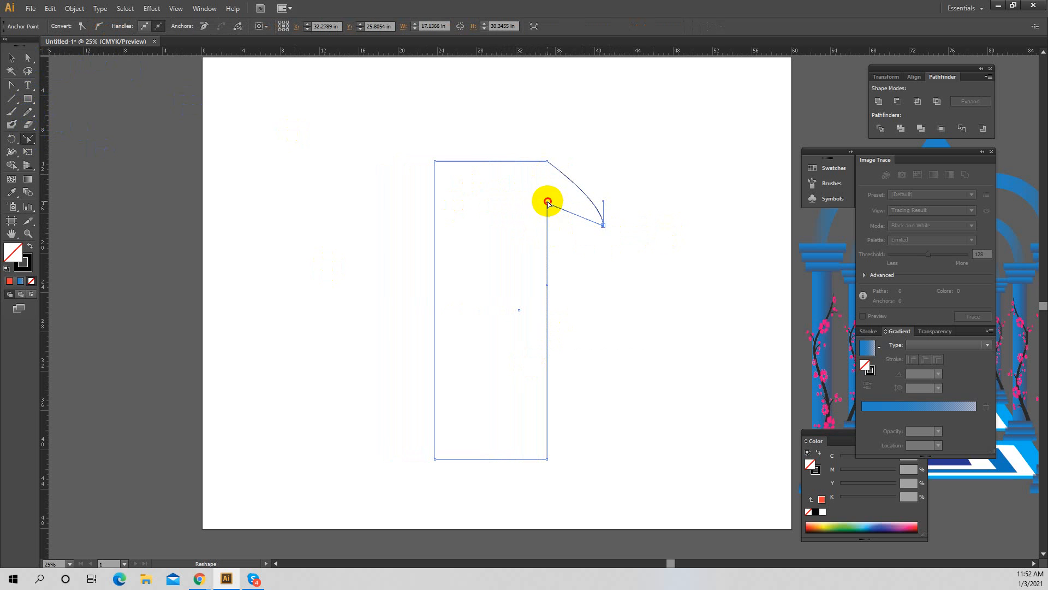
{"action": "mouse_move", "coordinate": [547, 203]}
{"action": "left_mouse_down"}
{"action": "mouse_move", "coordinate": [673, 386]}
{"action": "mouse_move", "coordinate": [753, 409]}
{"action": "left_mouse_up"}
Undo the reshape attempts and the accidental move of the rectangle
{"action": "key", "text": "ctrl+z"}
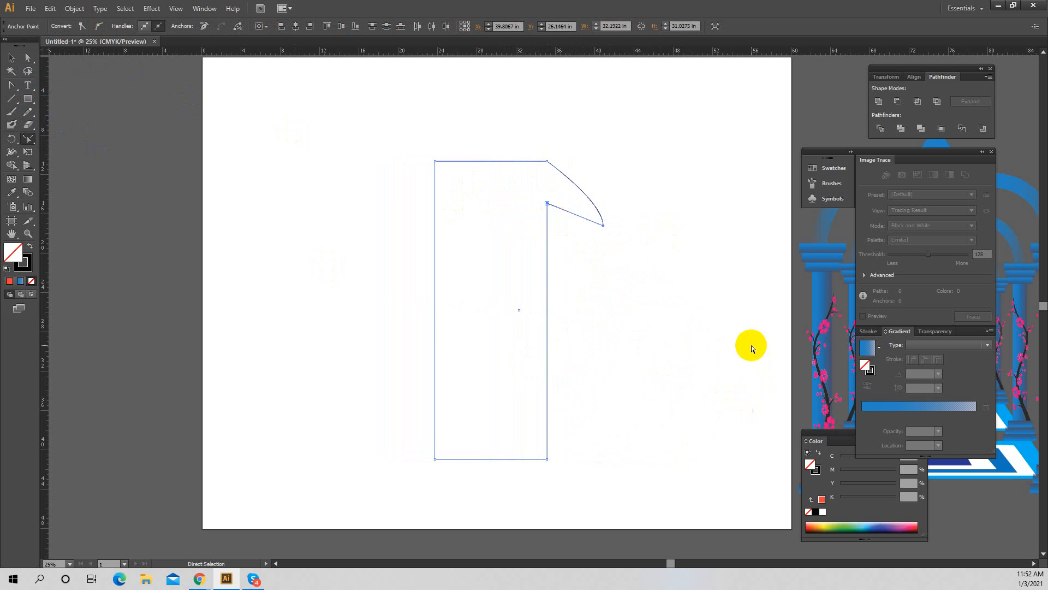
{"action": "key", "text": "ctrl+z"}
{"action": "key", "text": "ctrl+z"}
{"action": "key", "text": "ctrl+z"}
Select the rectangle's right edge and bend it into an S-curve with the Reshape tool, lower part outward and upper part inward
{"action": "left_click", "coordinate": [32, 73]}
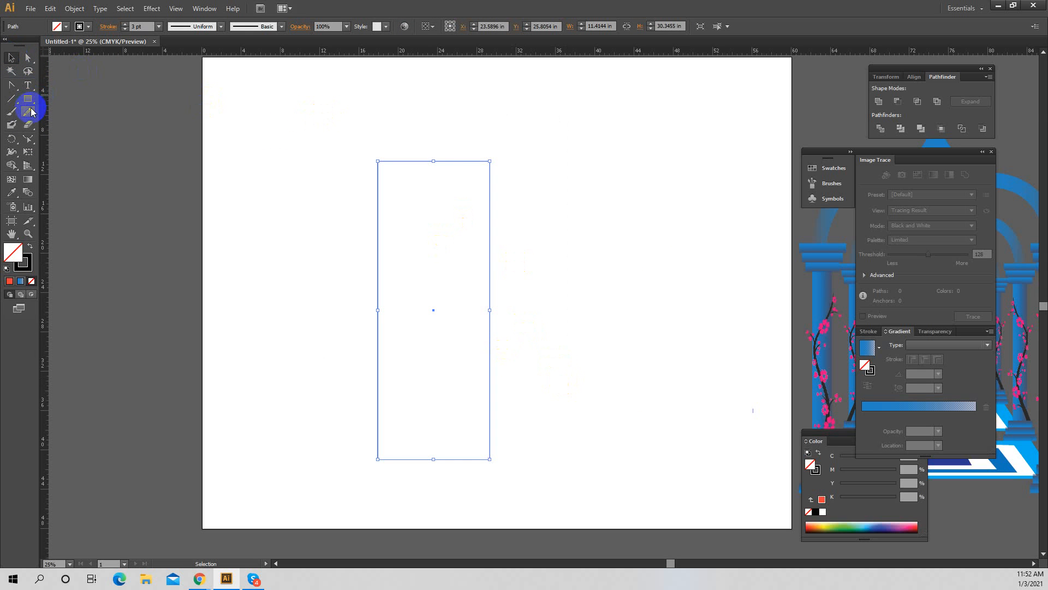
{"action": "left_click", "coordinate": [33, 140]}
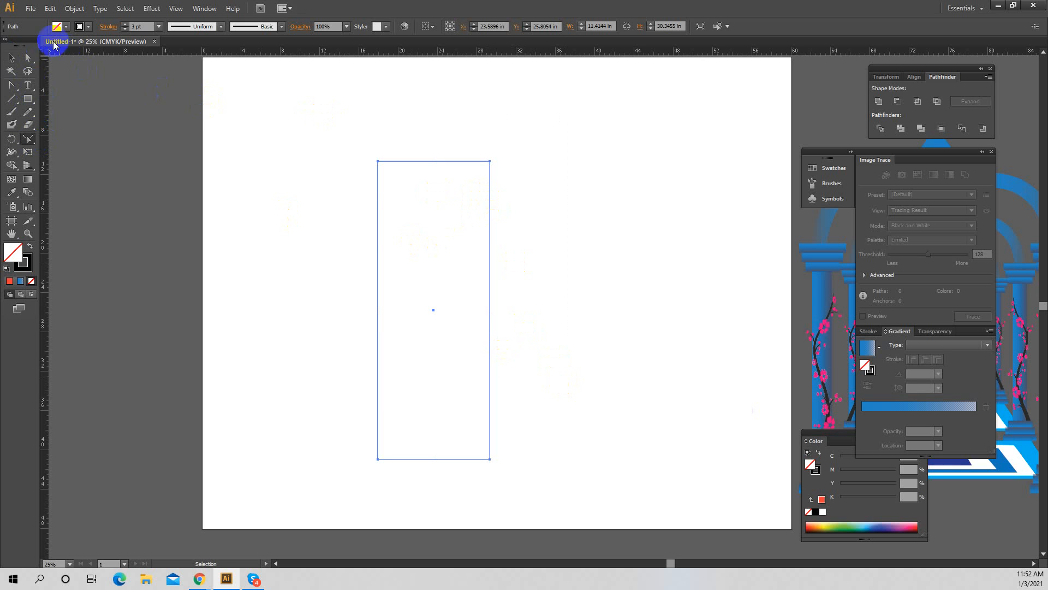
{"action": "left_click", "coordinate": [28, 58]}
{"action": "left_click_drag", "start_coordinate": [548, 177], "coordinate": [461, 279]}
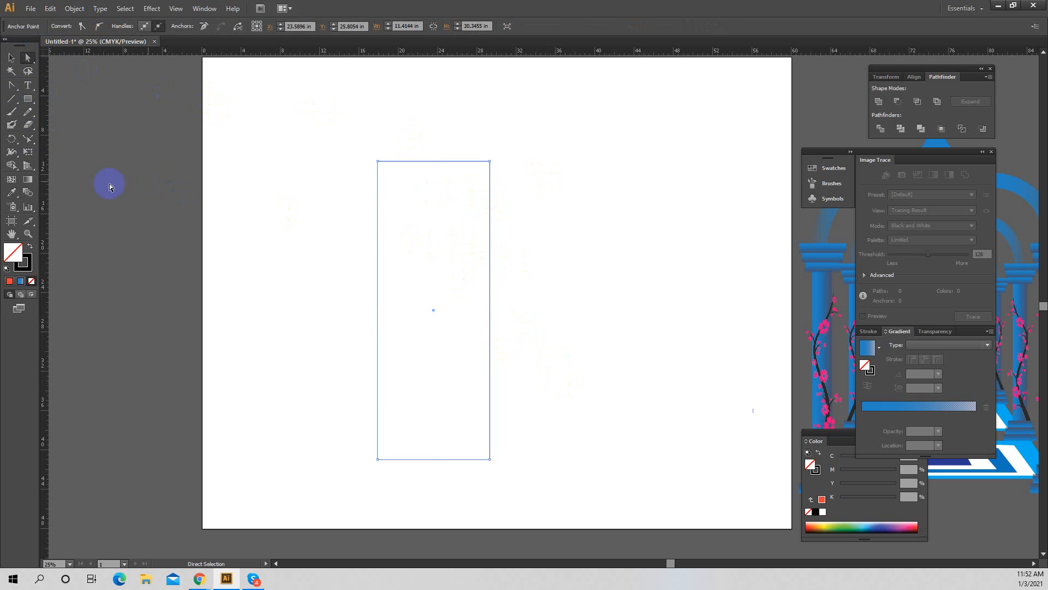
{"action": "left_click", "coordinate": [23, 143]}
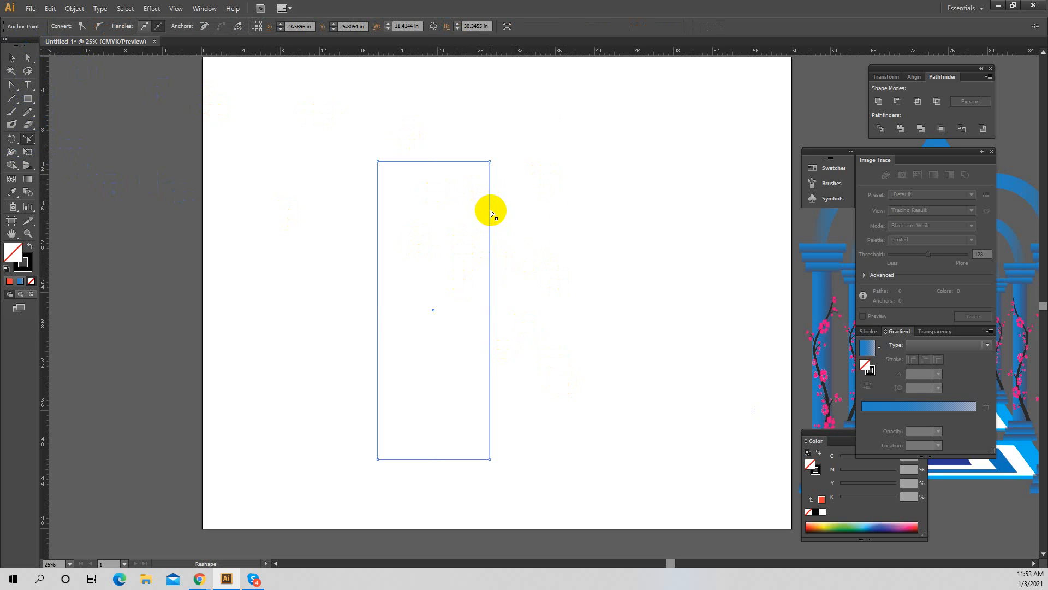
{"action": "left_click_drag", "start_coordinate": [499, 218], "coordinate": [532, 360]}
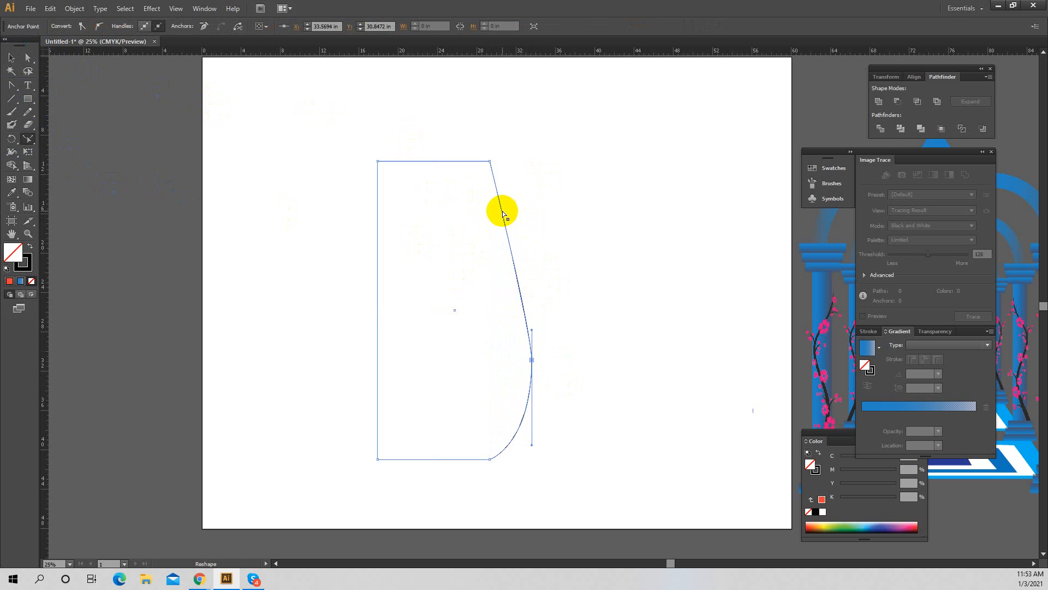
{"action": "left_click_drag", "start_coordinate": [501, 214], "coordinate": [475, 223]}
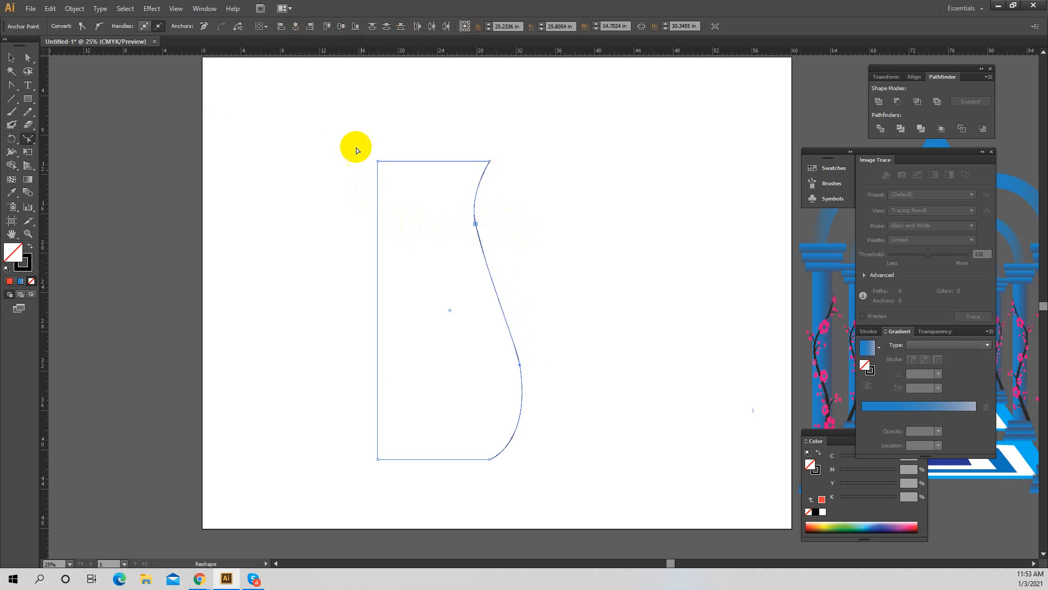
Move the shape's straight left edge inward about 7.4 in using Direct Selection, making a narrow half-vase profile
{"action": "left_click", "coordinate": [29, 59]}
{"action": "left_click_drag", "start_coordinate": [307, 124], "coordinate": [449, 516]}
{"action": "left_click_drag", "start_coordinate": [378, 306], "coordinate": [448, 309]}
Create a horizontally mirrored copy of the half-vase profile with the Reflect transform
{"action": "left_click", "coordinate": [11, 57]}
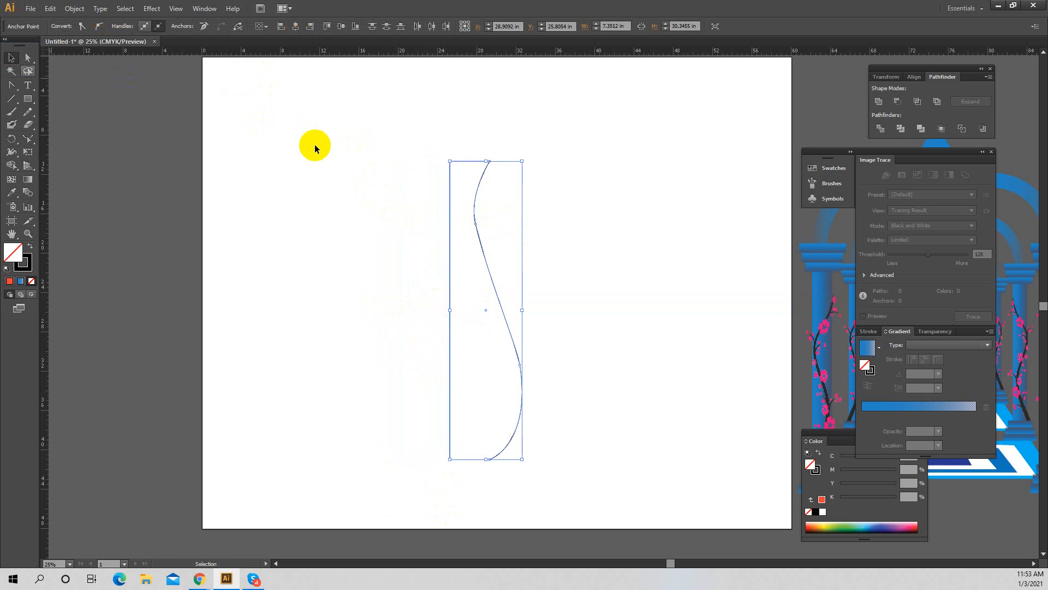
{"action": "left_click", "coordinate": [537, 357]}
{"action": "left_click", "coordinate": [515, 345]}
{"action": "right_click", "coordinate": [510, 333]}
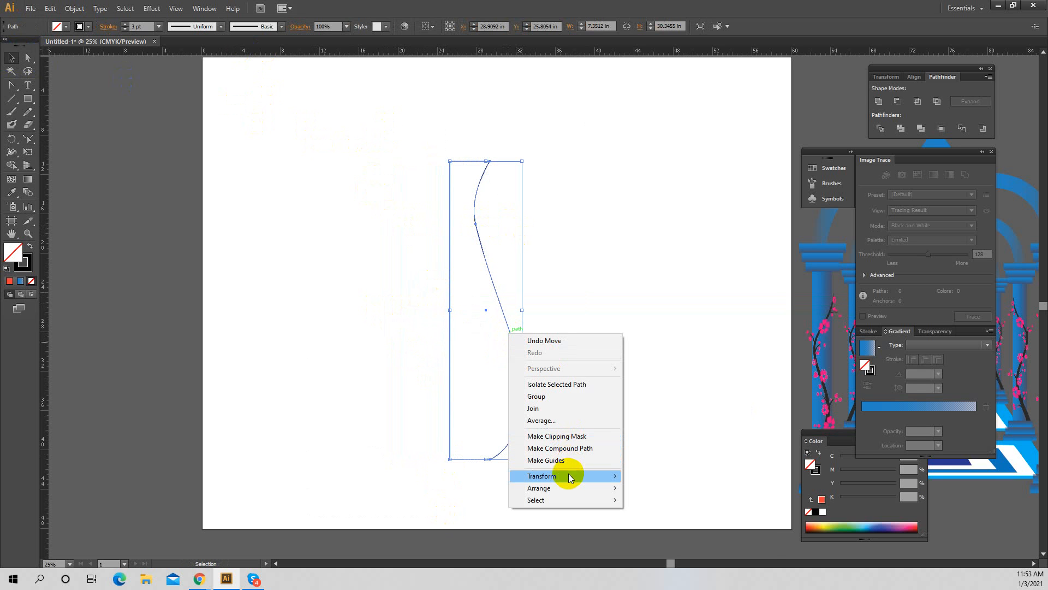
{"action": "mouse_move", "coordinate": [569, 478]}
{"action": "left_click", "coordinate": [661, 514]}
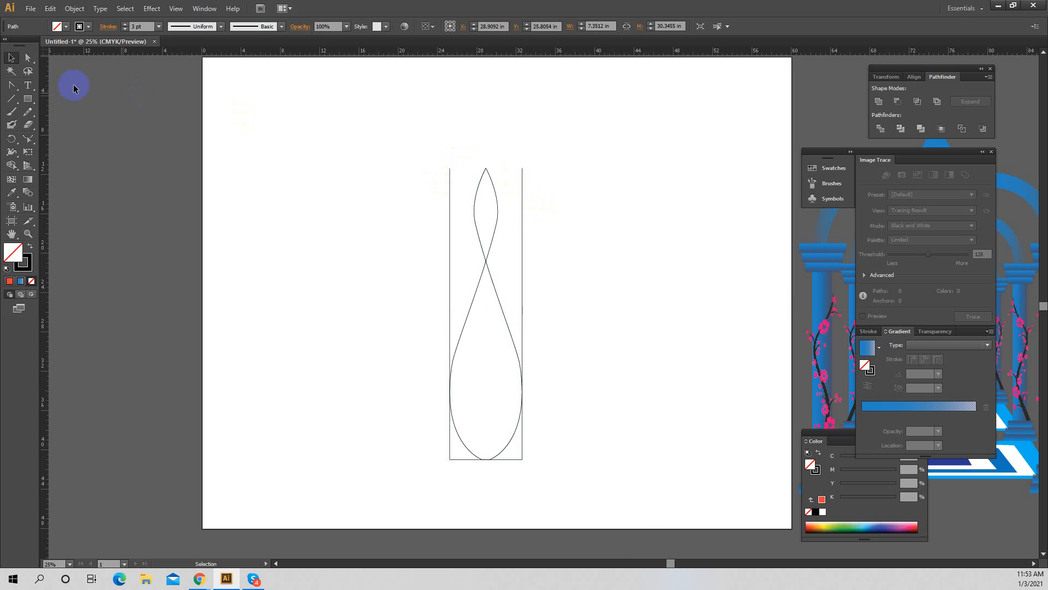
Move the original half-vase to the right and place the mirrored half against its straight edge
{"action": "left_click", "coordinate": [12, 58]}
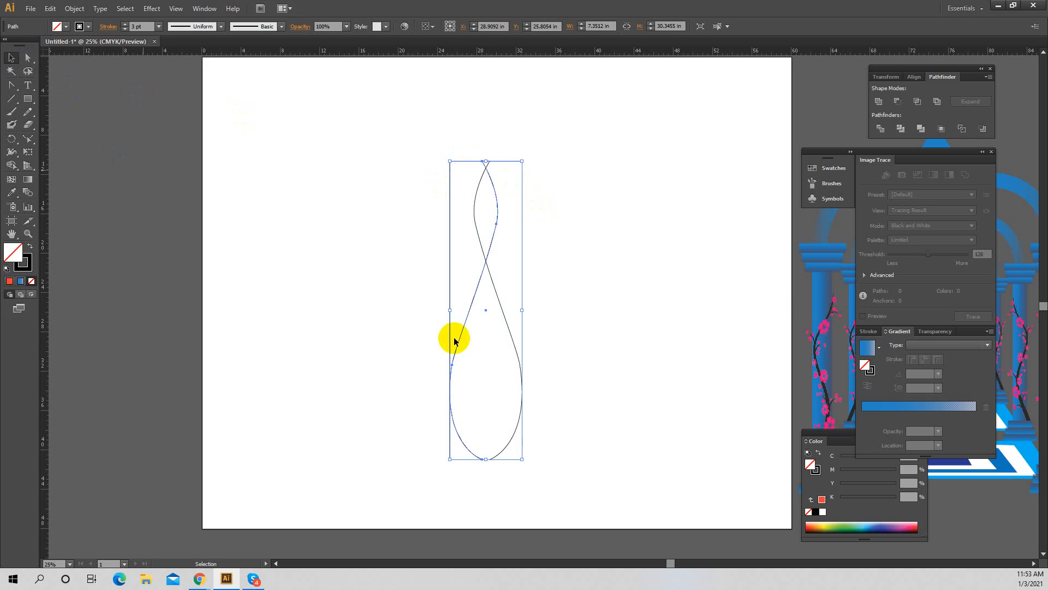
{"action": "left_click", "coordinate": [578, 359]}
{"action": "left_click_drag", "start_coordinate": [513, 346], "coordinate": [589, 325]}
{"action": "left_click", "coordinate": [500, 318]}
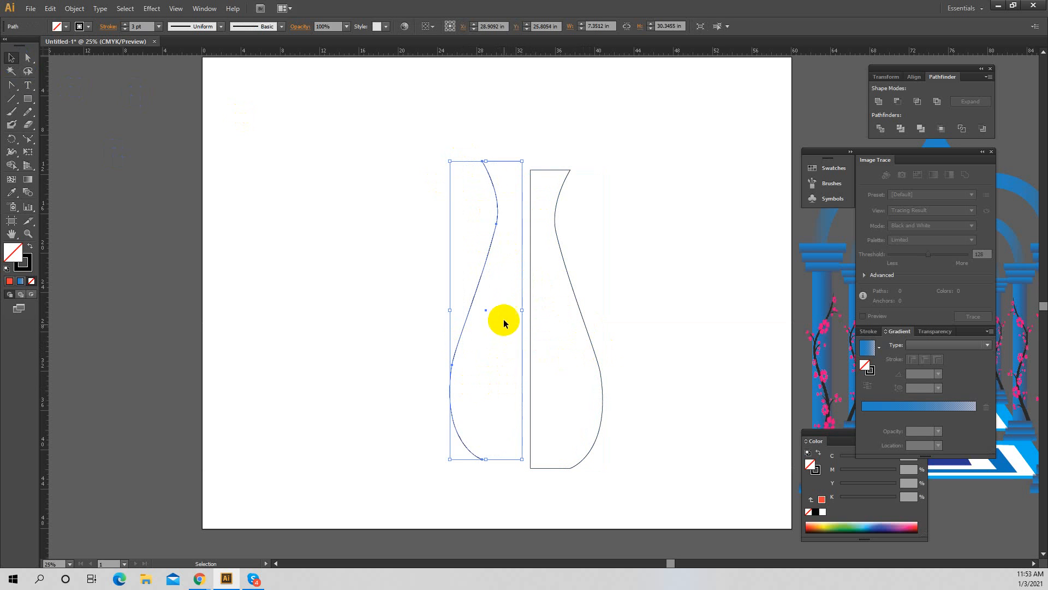
{"action": "left_click_drag", "start_coordinate": [508, 460], "coordinate": [557, 450]}
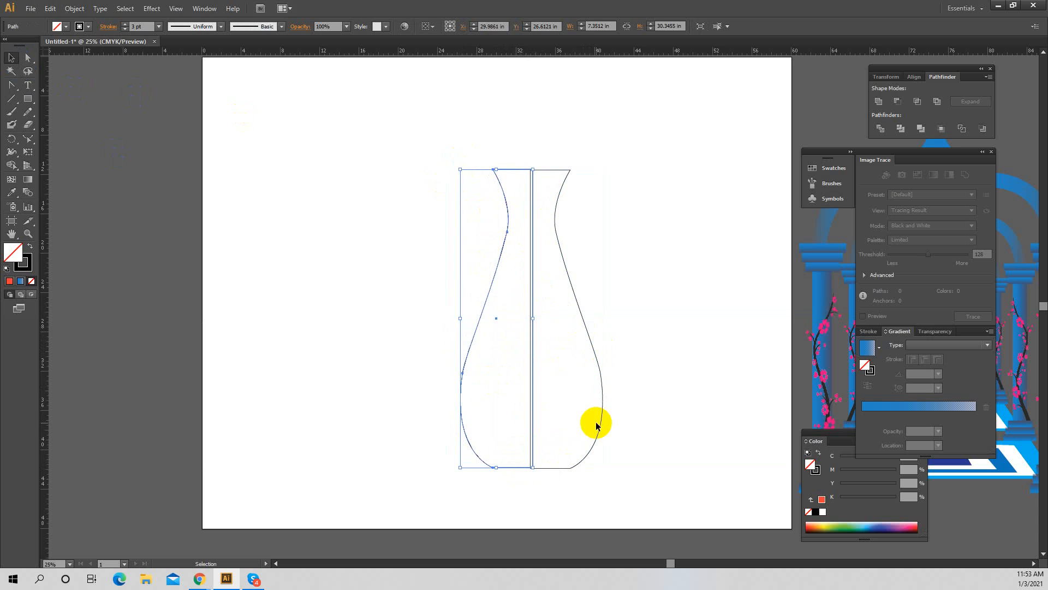
Nudge the mirrored half left and slightly down until its straight edge lines up with the other half
{"action": "key", "text": "Left"}
{"action": "key", "text": "Left"}
{"action": "key", "text": "Left"}
{"action": "key", "text": "Left"}
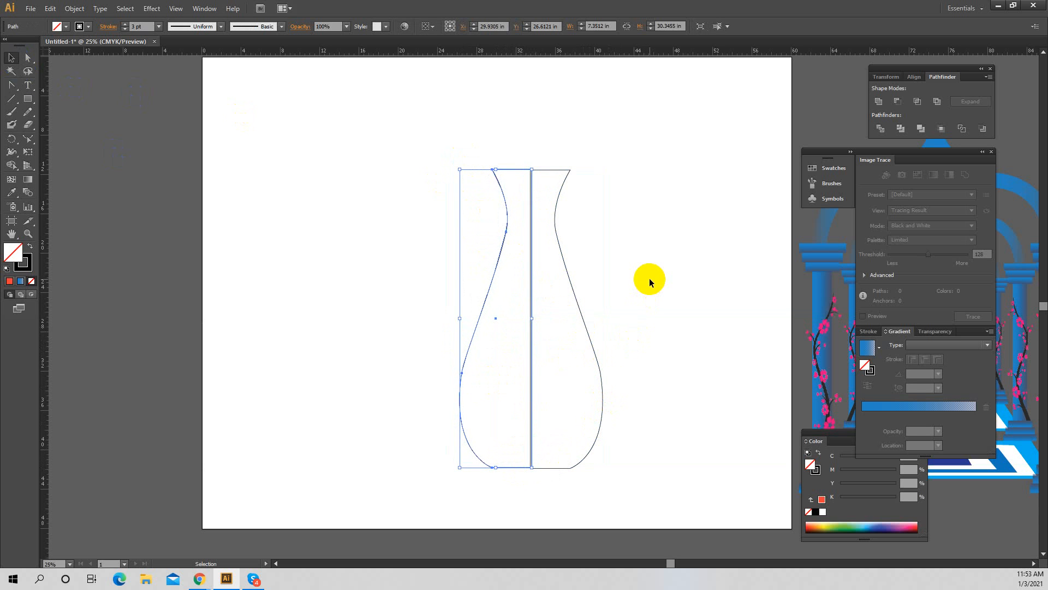
{"action": "left_click_drag", "start_coordinate": [408, 139], "coordinate": [510, 463]}
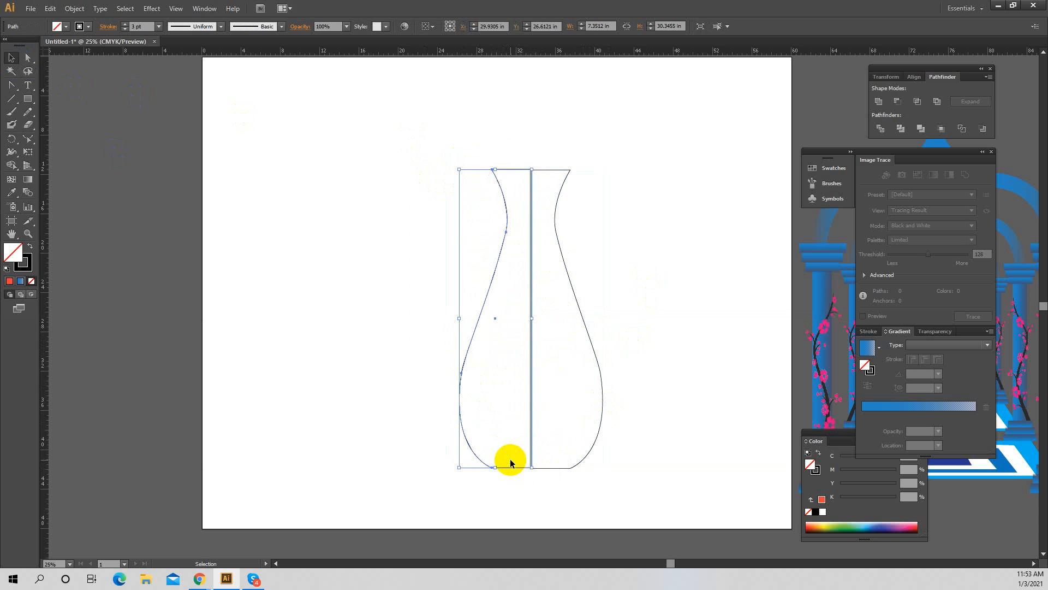
{"action": "key", "text": "Left"}
{"action": "key", "text": "Left"}
{"action": "key", "text": "Left"}
{"action": "key", "text": "Down"}
{"action": "key", "text": "Down"}
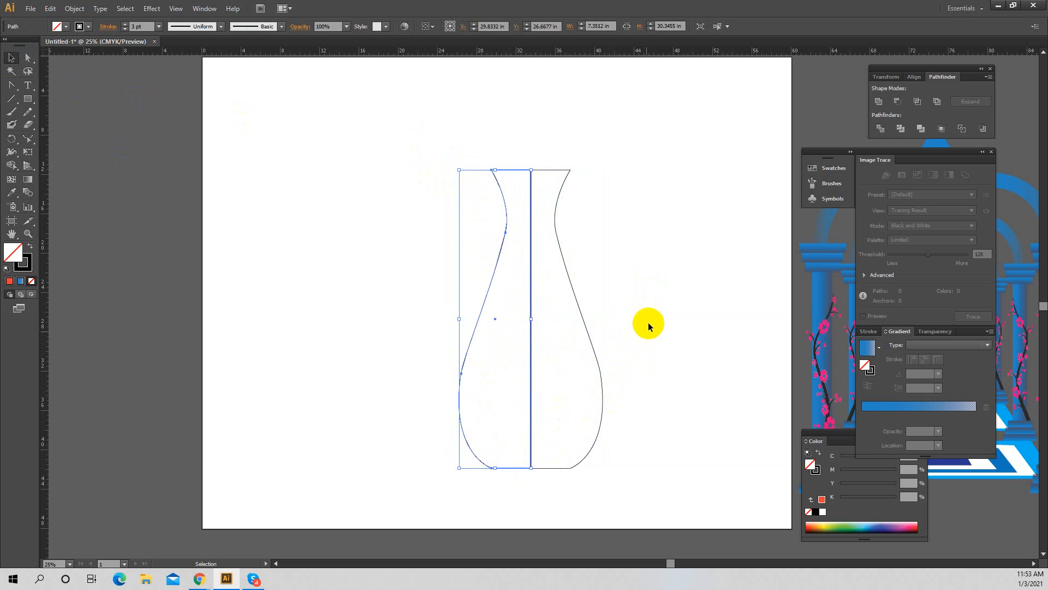
{"action": "left_click", "coordinate": [649, 319]}
{"action": "left_click_drag", "start_coordinate": [452, 190], "coordinate": [515, 395]}
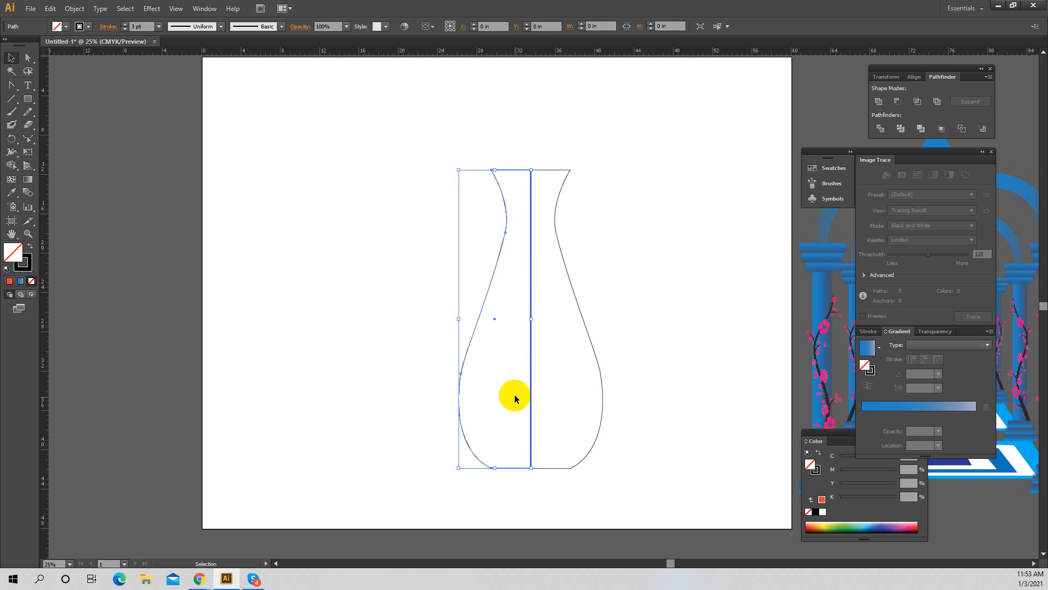
{"action": "key", "text": "Down"}
{"action": "left_click", "coordinate": [637, 332]}
Unite both halves into a single vase outline with the Pathfinder shape mode
{"action": "left_click_drag", "start_coordinate": [374, 152], "coordinate": [679, 421]}
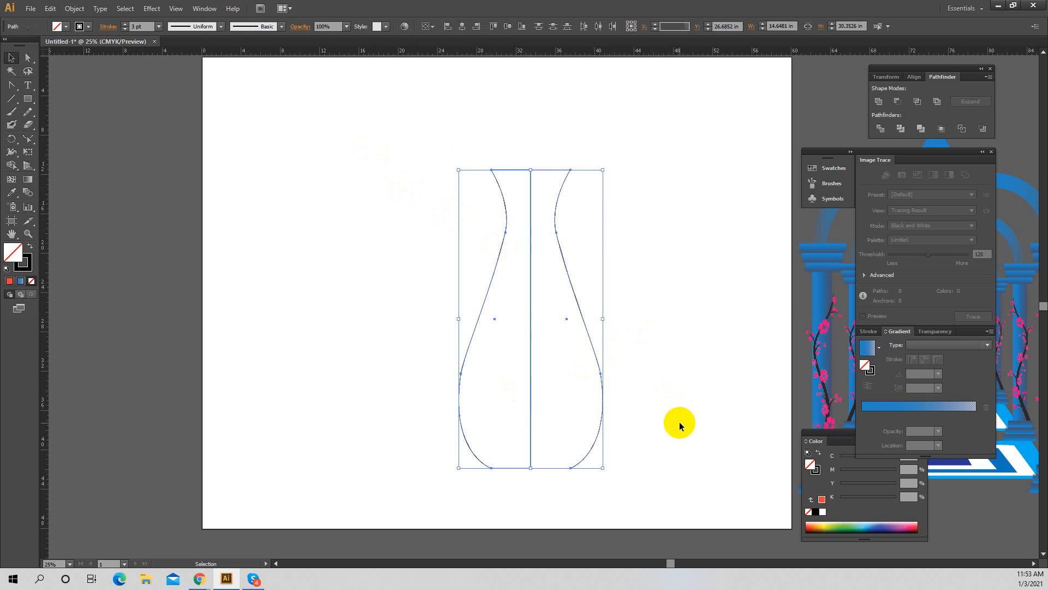
{"action": "left_click", "coordinate": [883, 104]}
{"action": "left_click", "coordinate": [672, 307]}
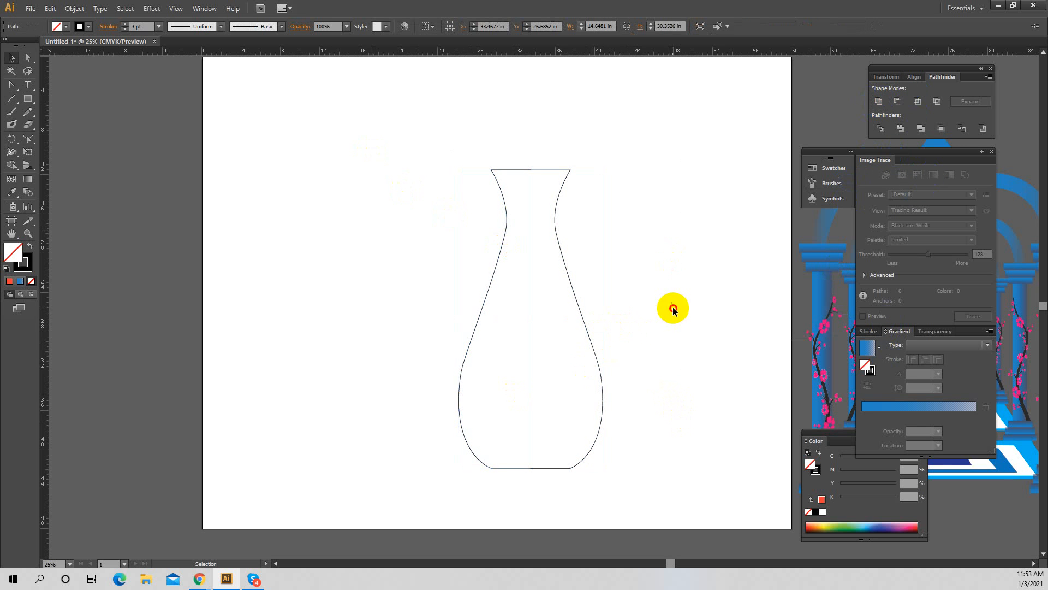
{"action": "left_click_drag", "start_coordinate": [417, 107], "coordinate": [660, 412]}
{"action": "left_click", "coordinate": [713, 340]}
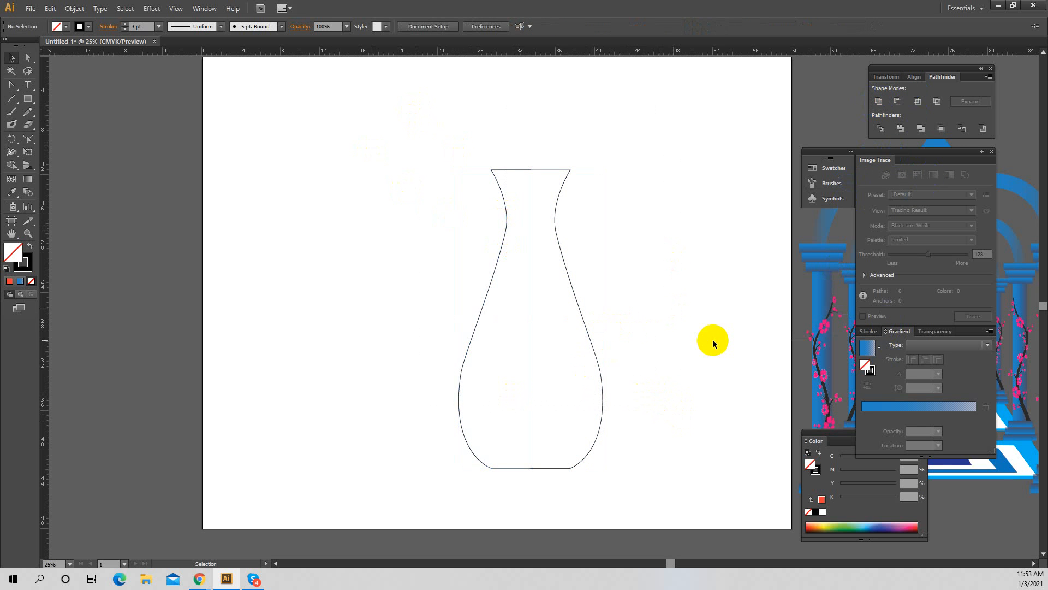
Fill the vase with the yellow-to-orange linear gradient swatch and deselect it
{"action": "left_click_drag", "start_coordinate": [333, 297], "coordinate": [589, 451]}
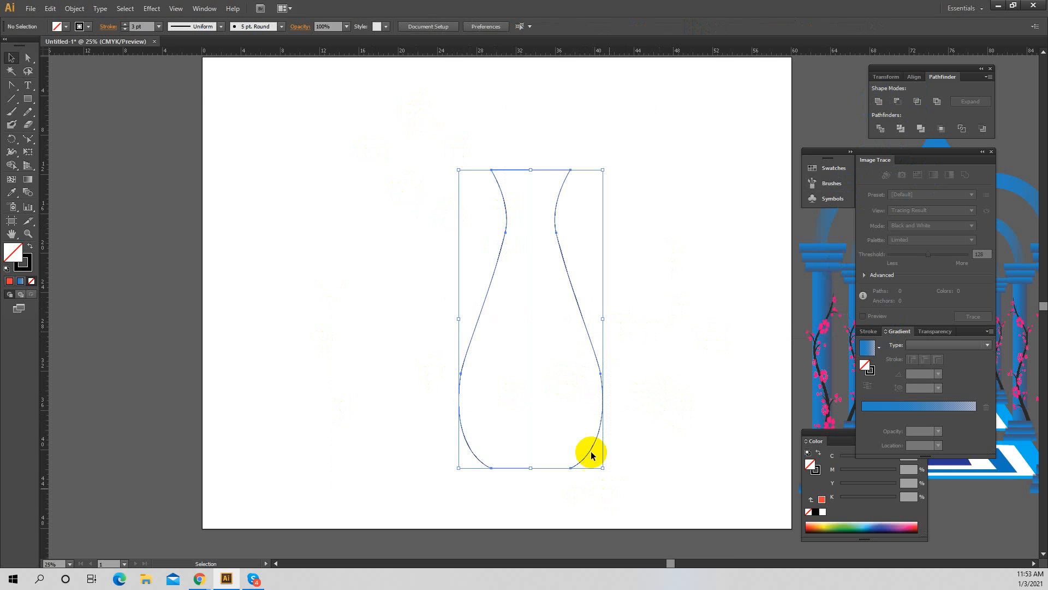
{"action": "left_click", "coordinate": [66, 28]}
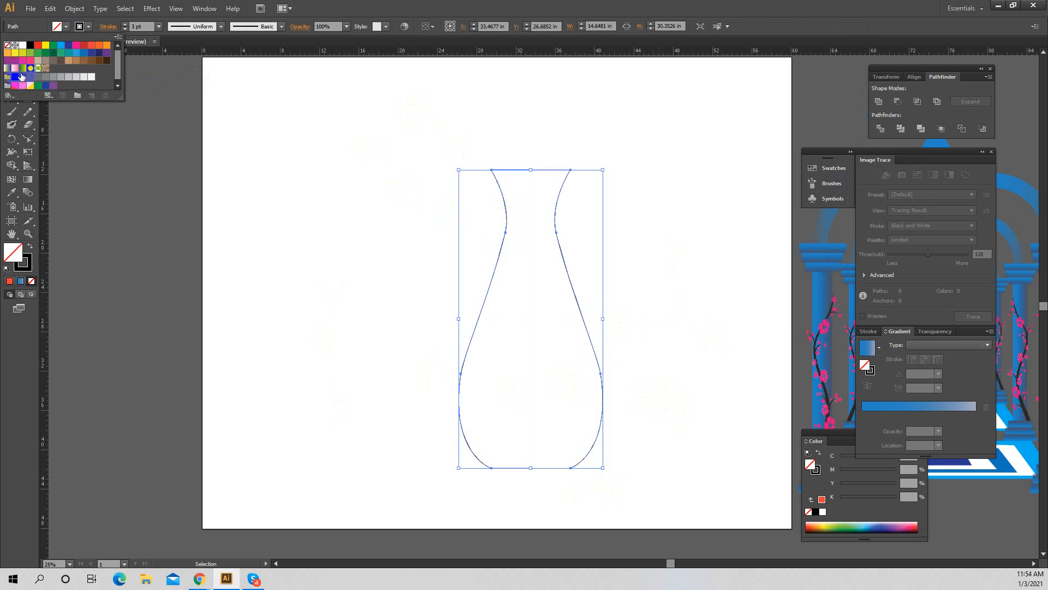
{"action": "left_click", "coordinate": [18, 69]}
{"action": "left_click", "coordinate": [666, 98]}
{"action": "left_click", "coordinate": [677, 112]}
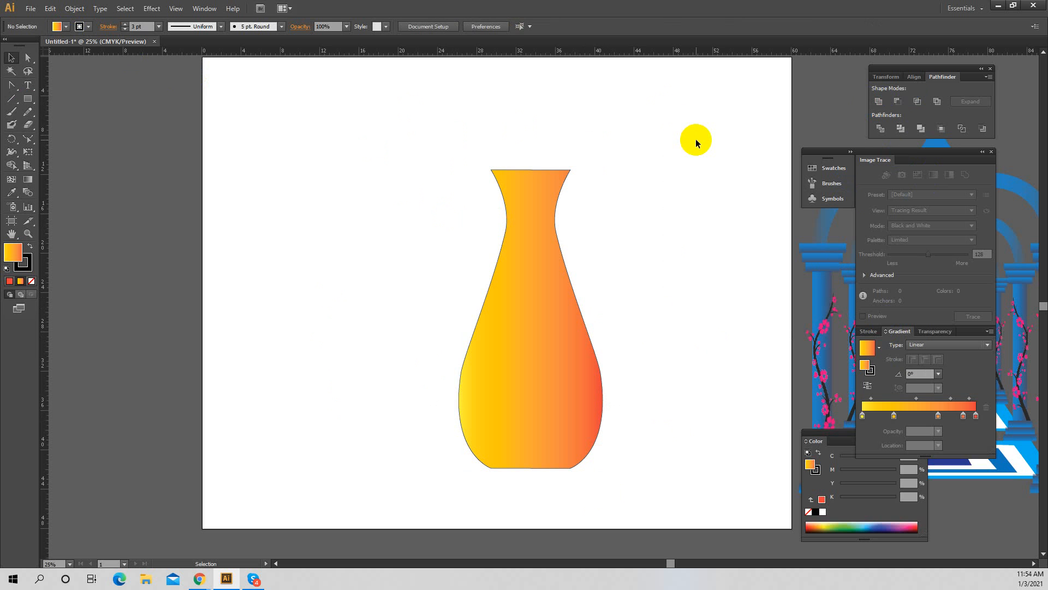
Move the finished vase off the artboard to the empty area below it
{"action": "left_click", "coordinate": [30, 142]}
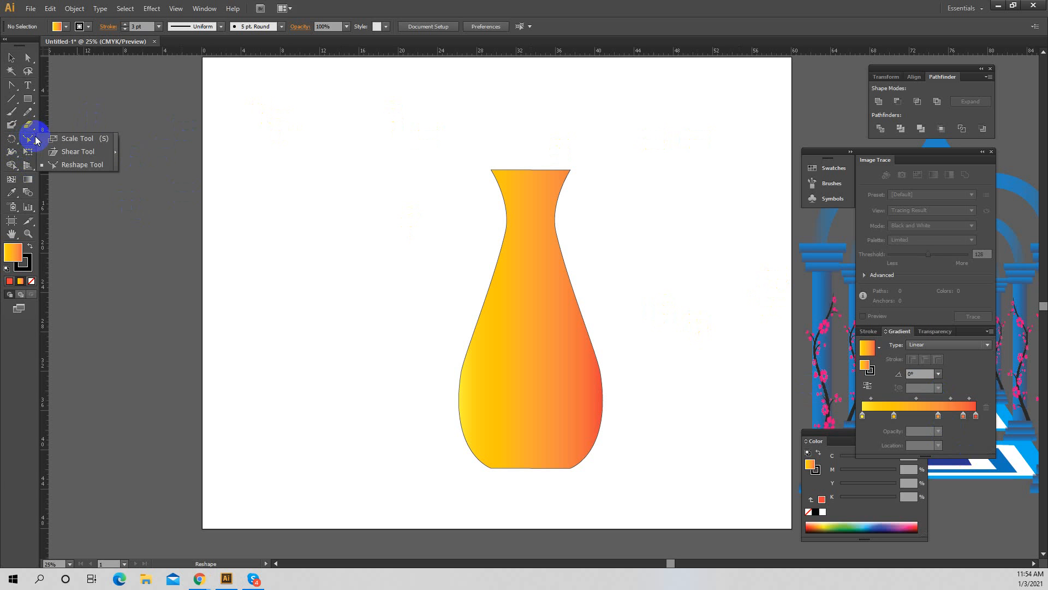
{"action": "left_click", "coordinate": [94, 140]}
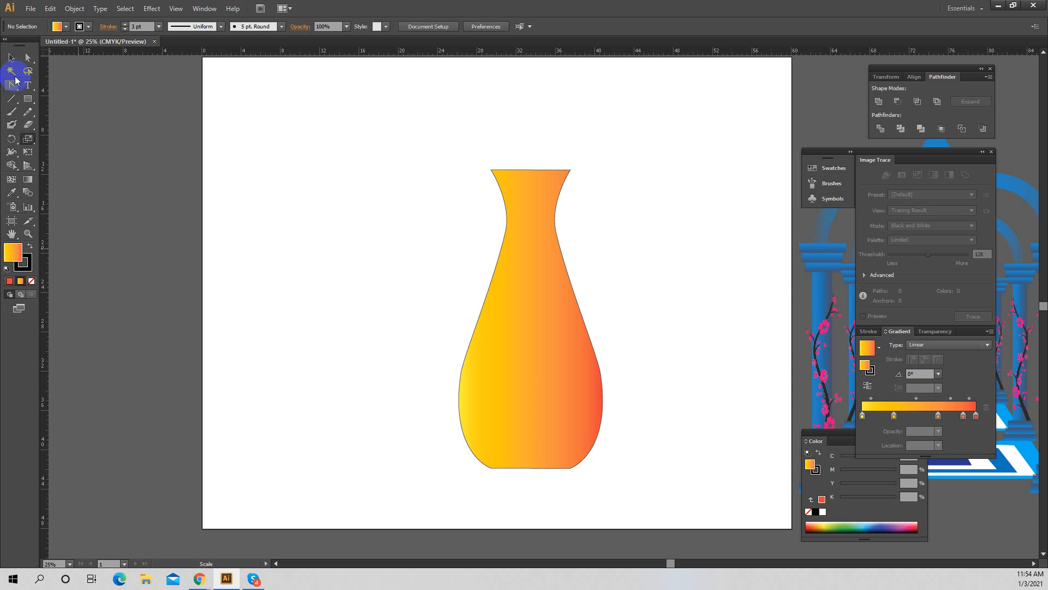
{"action": "left_click", "coordinate": [16, 61]}
{"action": "left_click", "coordinate": [673, 363], "text": "ctrl+alt"}
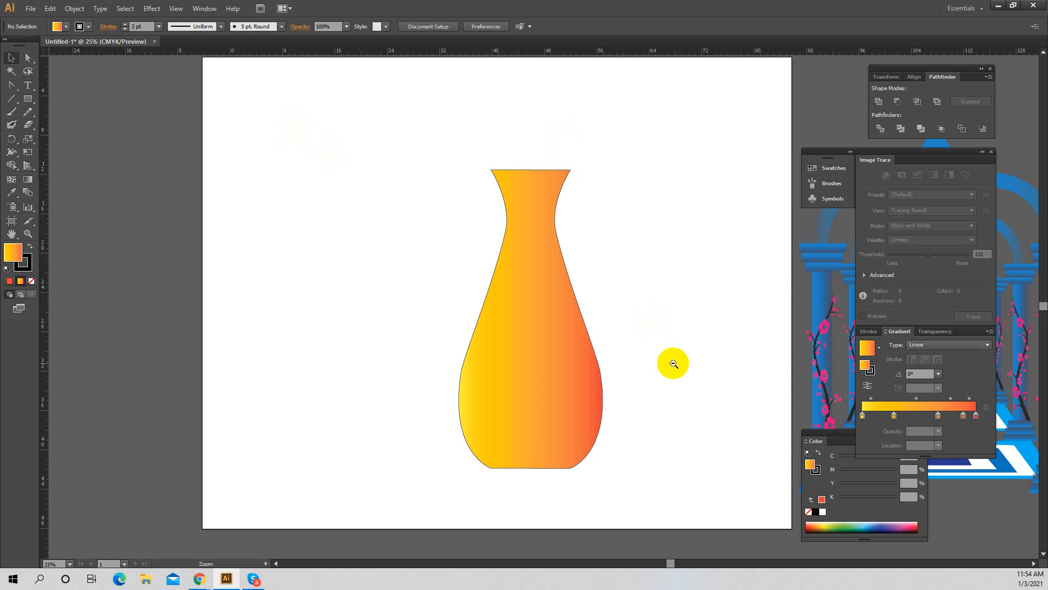
{"action": "left_click", "coordinate": [674, 362], "text": "ctrl+alt"}
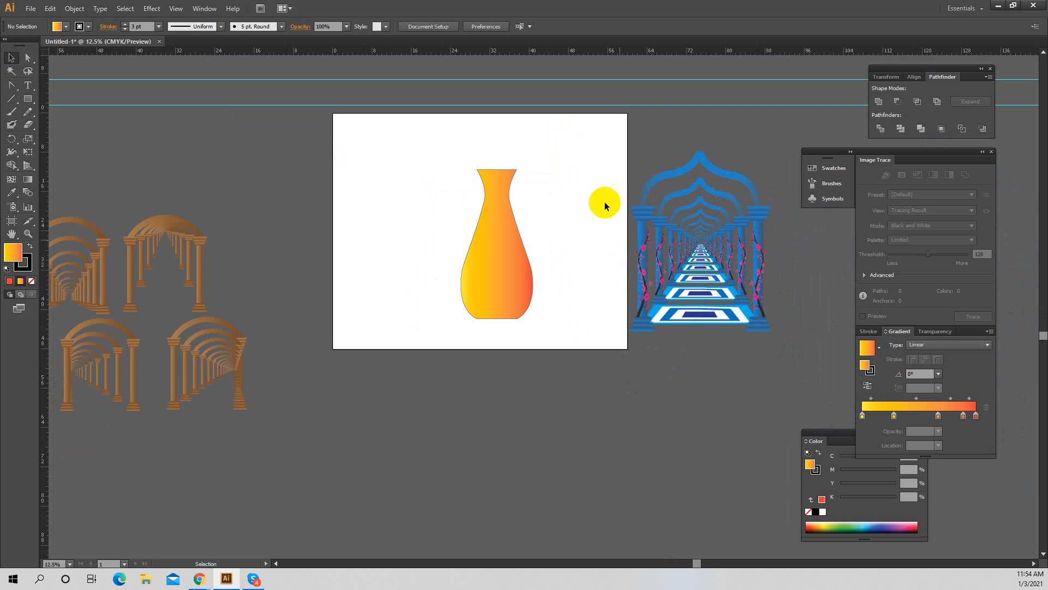
{"action": "left_click_drag", "start_coordinate": [496, 257], "coordinate": [607, 517]}
Move the blue arcade artwork onto the middle of the artboard and deselect it
{"action": "left_click", "coordinate": [733, 254]}
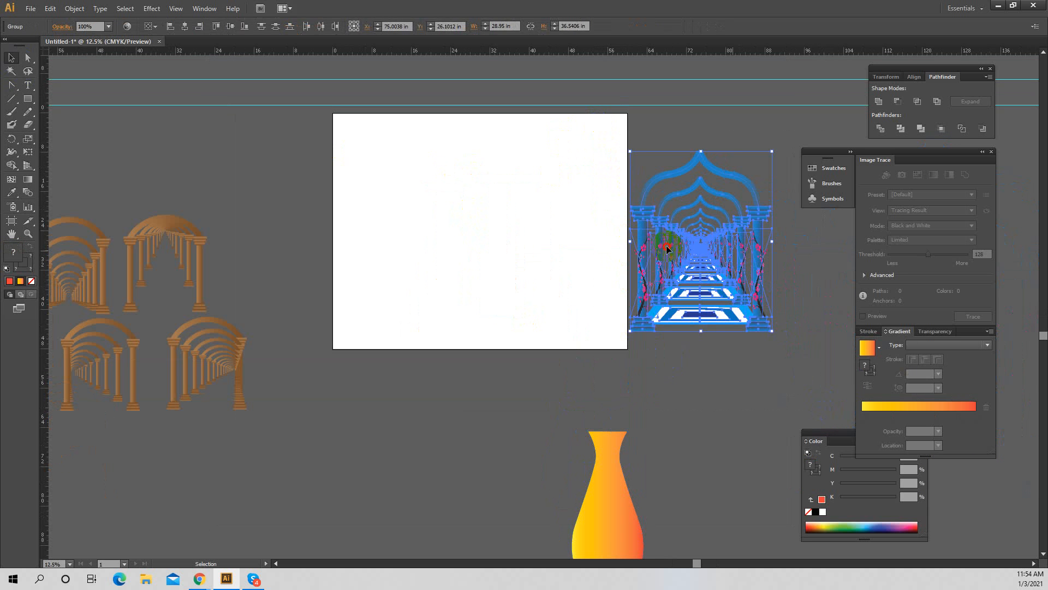
{"action": "left_click_drag", "start_coordinate": [667, 249], "coordinate": [598, 224]}
{"action": "left_click", "coordinate": [562, 236]}
Draw a tall, narrow rectangle about 1.21 in wide and 12.83 in high beside the arcade on the artboard
{"action": "key", "text": "ctrl+space"}
{"action": "left_click", "coordinate": [468, 223], "text": "ctrl"}
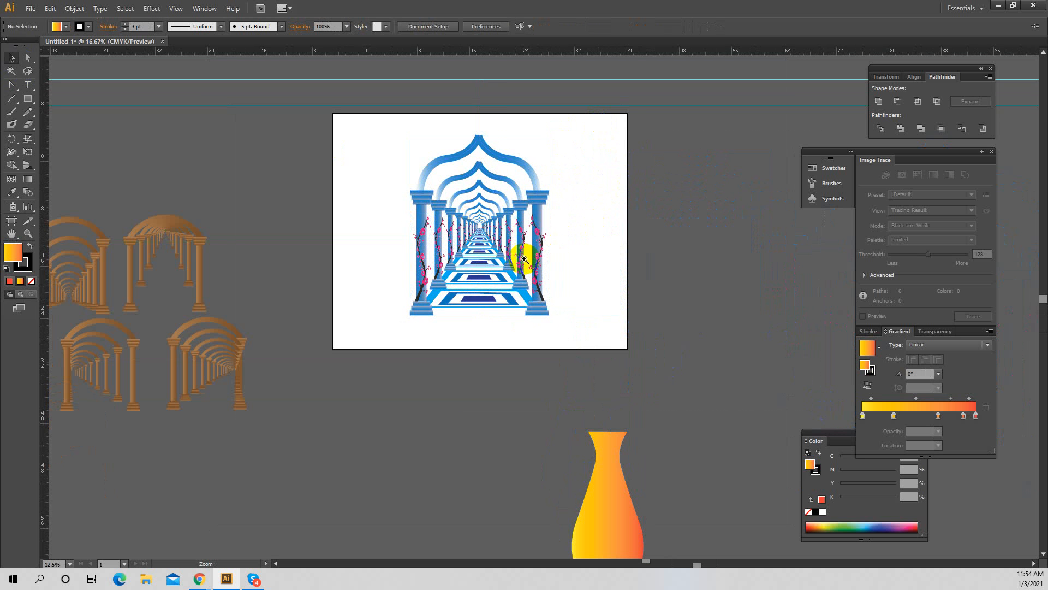
{"action": "left_click", "coordinate": [524, 259], "text": "ctrl"}
{"action": "left_click", "coordinate": [635, 365], "text": "ctrl"}
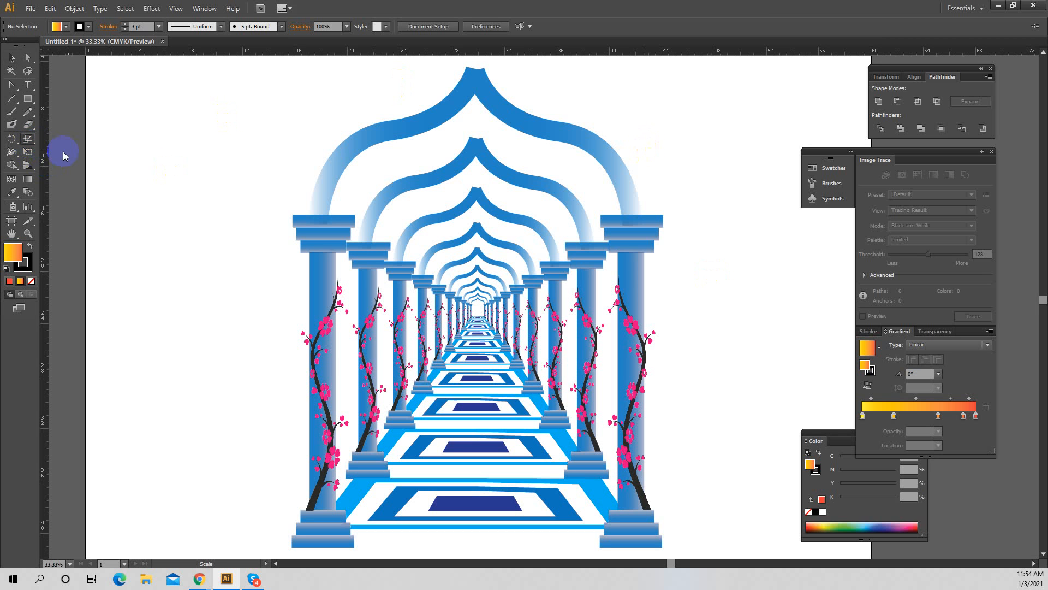
{"action": "left_click_drag", "start_coordinate": [63, 156], "coordinate": [70, 147]}
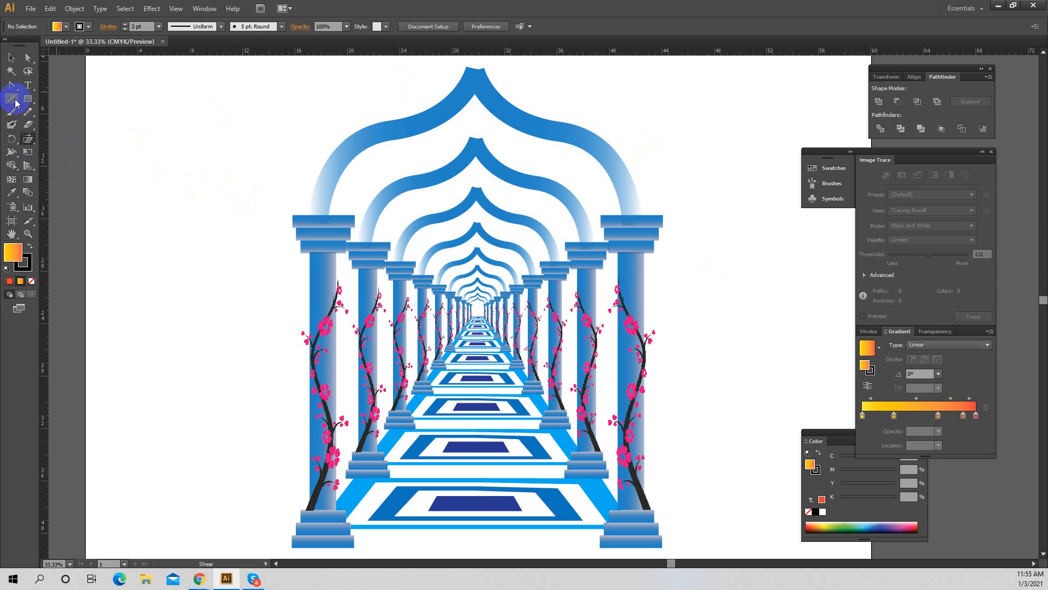
{"action": "left_click_drag", "start_coordinate": [577, 283], "coordinate": [366, 344]}
{"action": "key", "text": "m"}
{"action": "left_click_drag", "start_coordinate": [472, 161], "coordinate": [488, 330]}
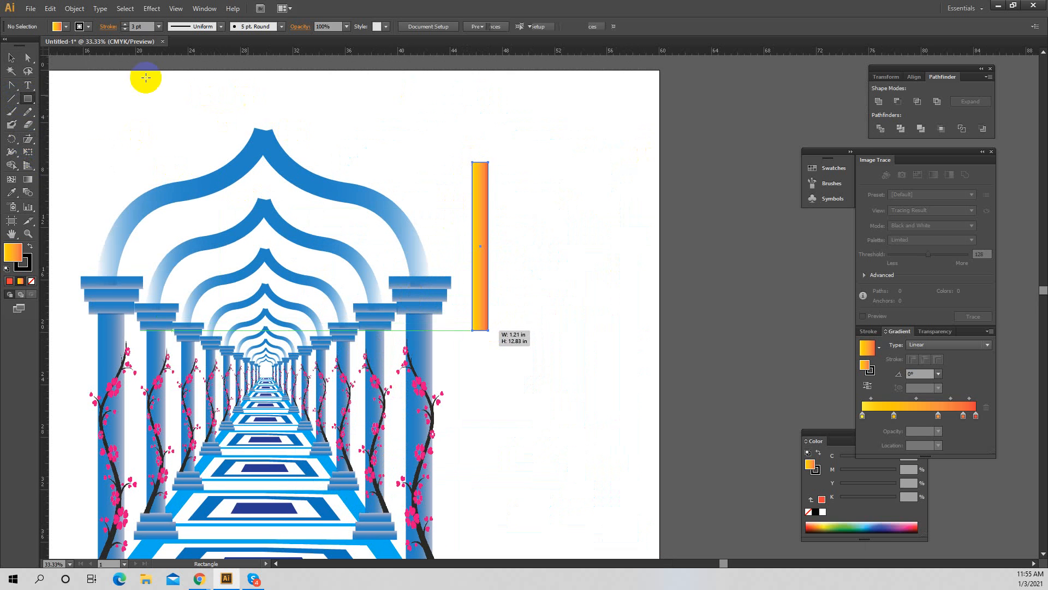
Duplicate the tall gradient rectangle sideways into an evenly spaced row of six, with copies about 2 in apart
{"action": "left_click", "coordinate": [11, 57]}
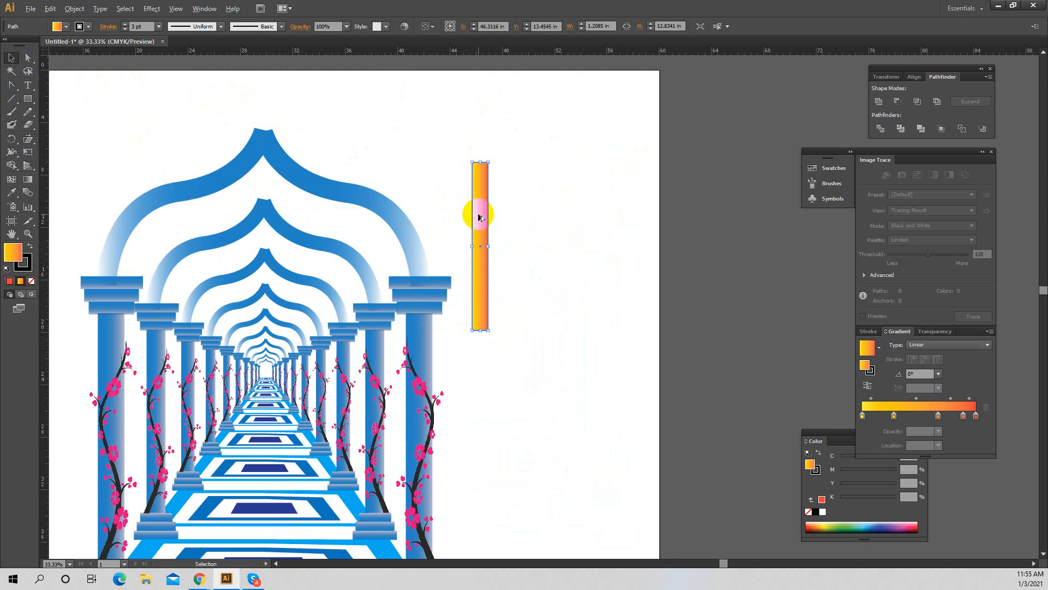
{"action": "left_click_drag", "start_coordinate": [481, 218], "coordinate": [506, 218]}
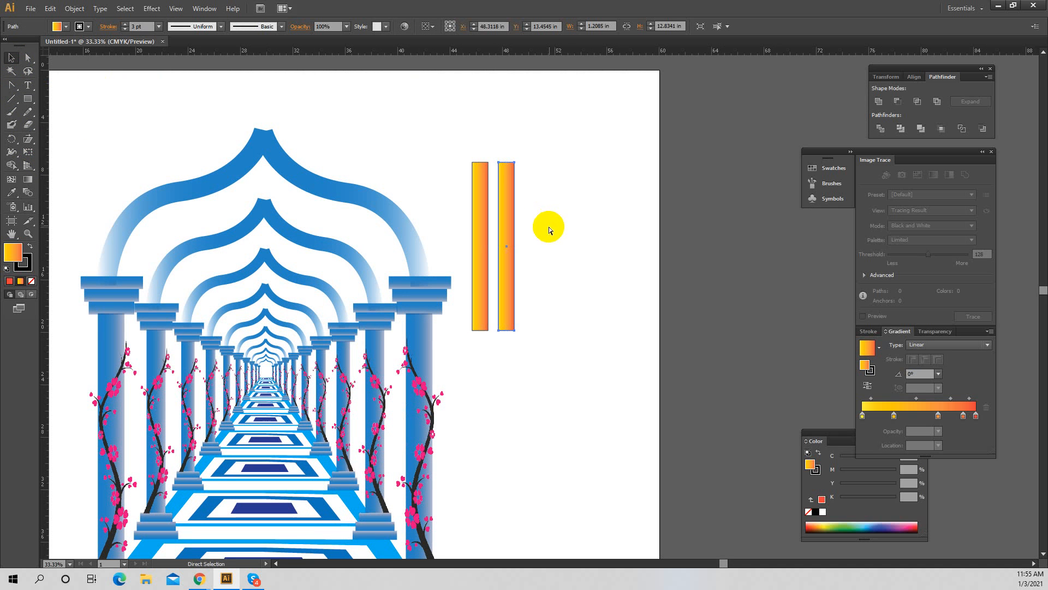
{"action": "key", "text": "ctrl+d"}
{"action": "key", "text": "ctrl+d"}
{"action": "key", "text": "ctrl+d"}
{"action": "key", "text": "ctrl+d"}
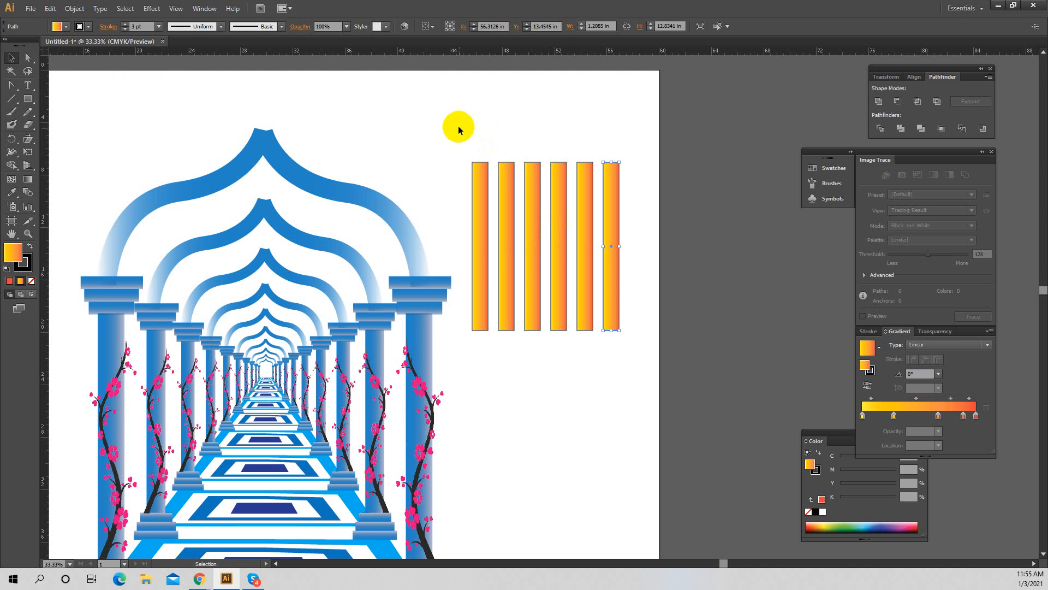
Remove the stroke from all six gradient bars
{"action": "left_click_drag", "start_coordinate": [458, 129], "coordinate": [672, 300]}
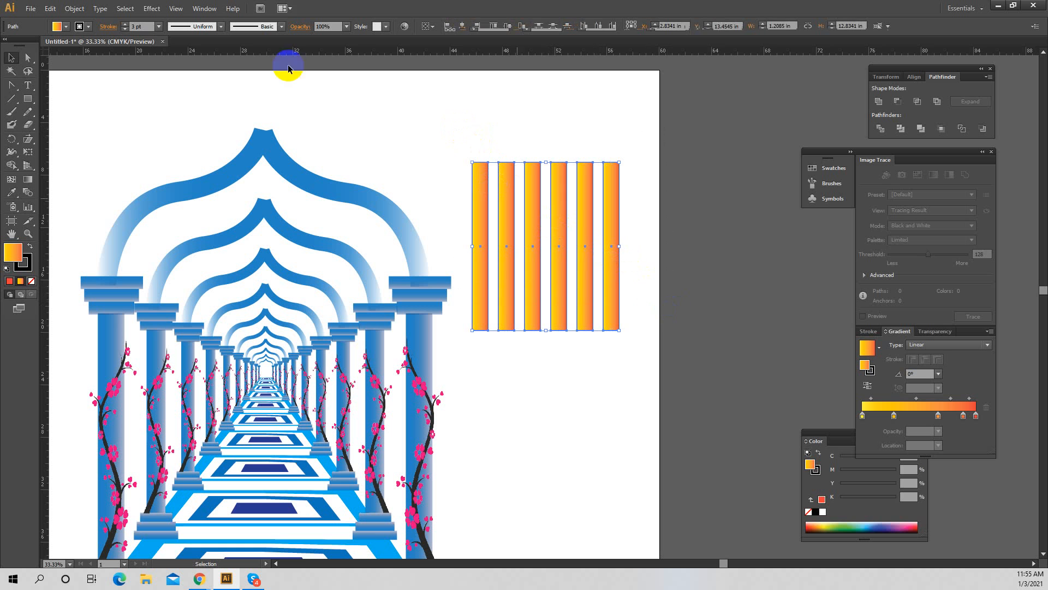
{"action": "left_click", "coordinate": [88, 27]}
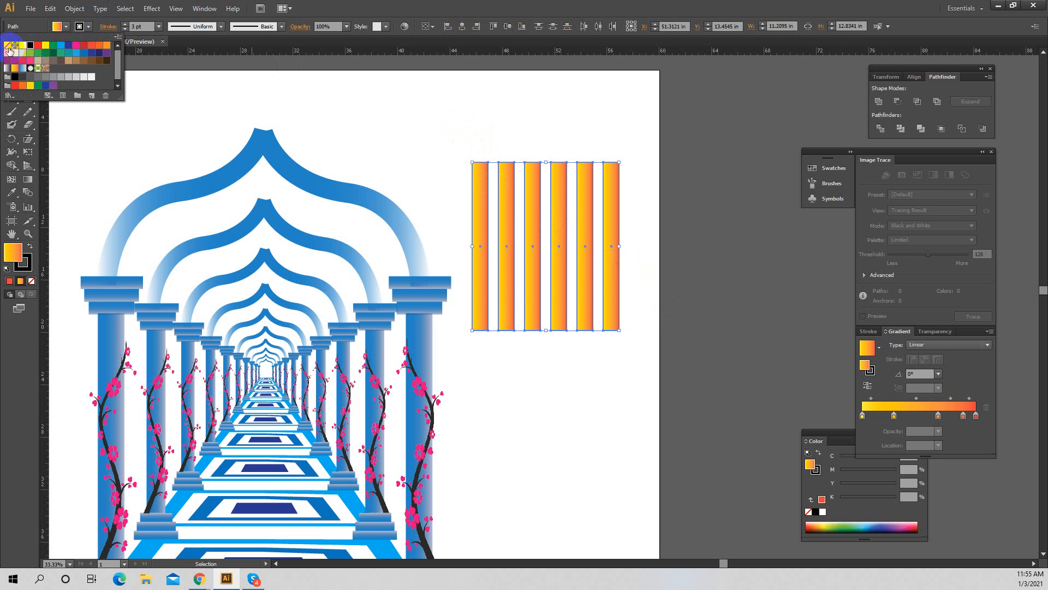
{"action": "left_click", "coordinate": [8, 46]}
{"action": "left_click", "coordinate": [379, 53]}
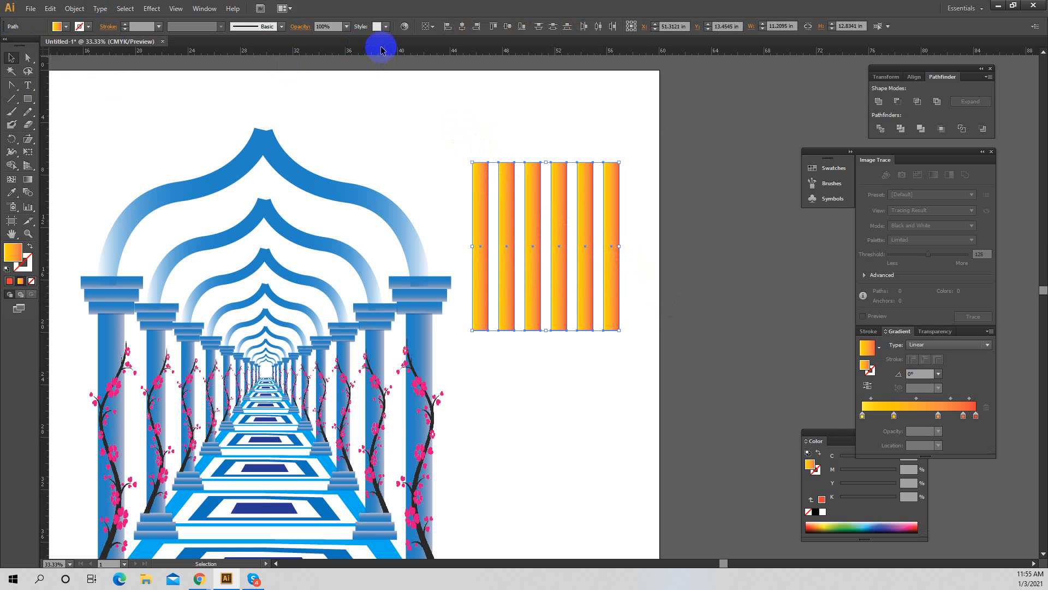
Shear only the top anchor points of the six bars into a crossing fan about 16.8 in wide and 17.3 in high, then deselect
{"action": "left_click", "coordinate": [26, 56]}
{"action": "left_click", "coordinate": [542, 132]}
{"action": "left_click_drag", "start_coordinate": [453, 125], "coordinate": [638, 195]}
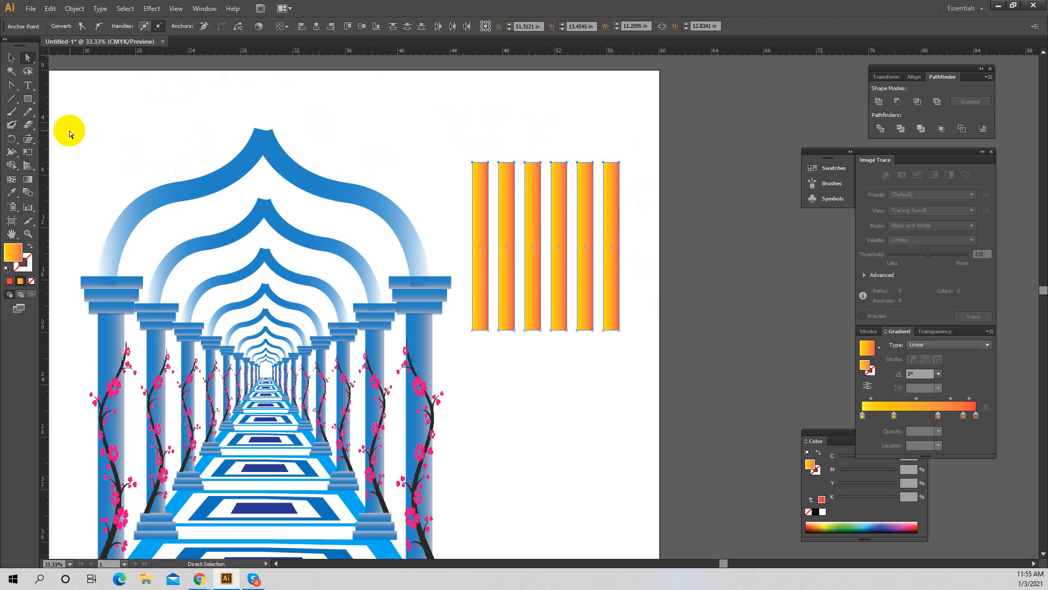
{"action": "left_click", "coordinate": [28, 138]}
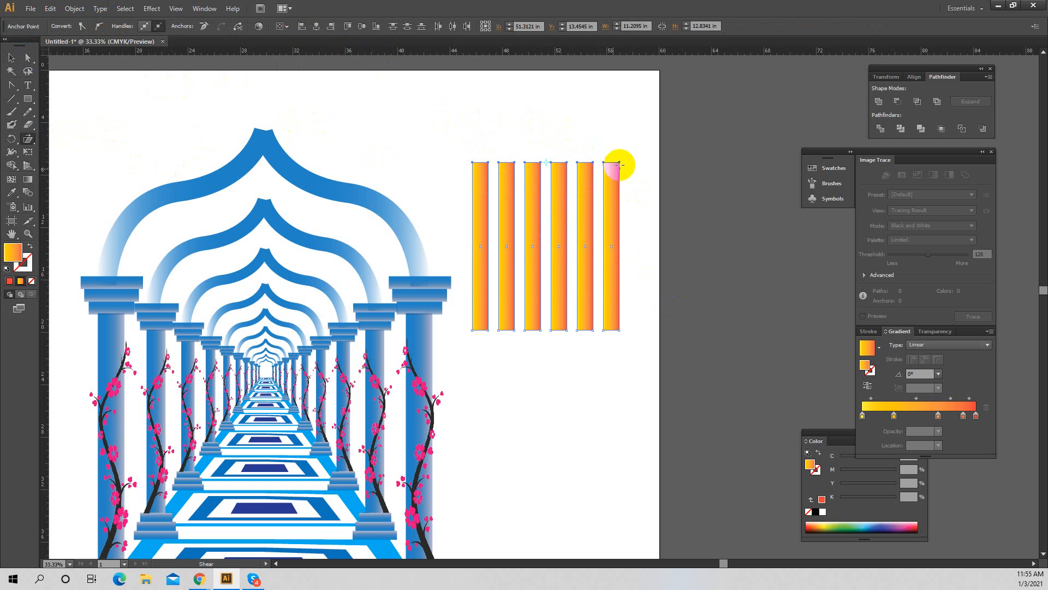
{"action": "left_click_drag", "start_coordinate": [617, 162], "coordinate": [527, 142]}
{"action": "left_click", "coordinate": [11, 57]}
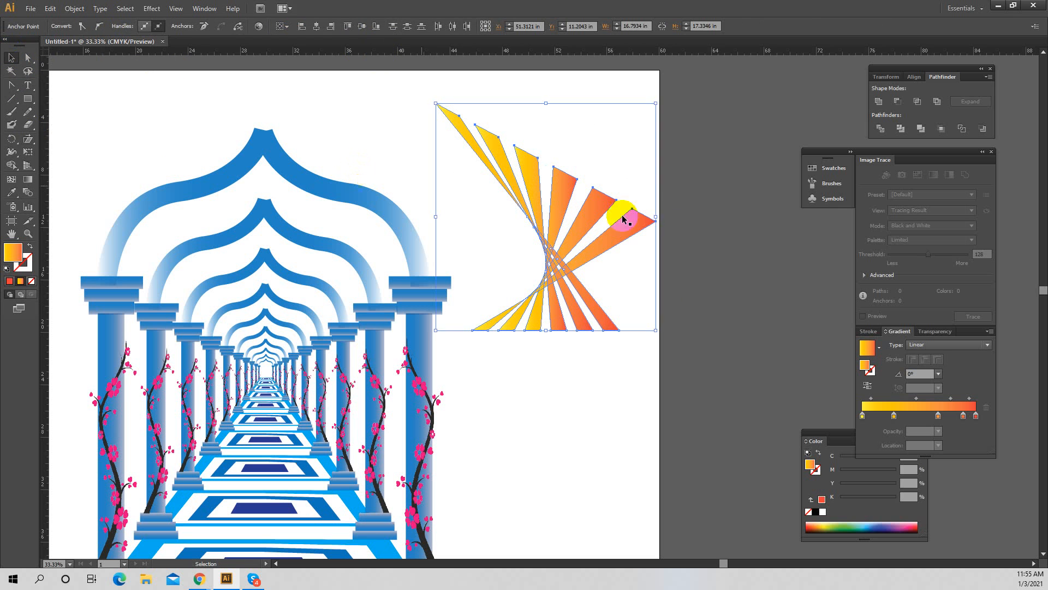
{"action": "left_click", "coordinate": [756, 169]}
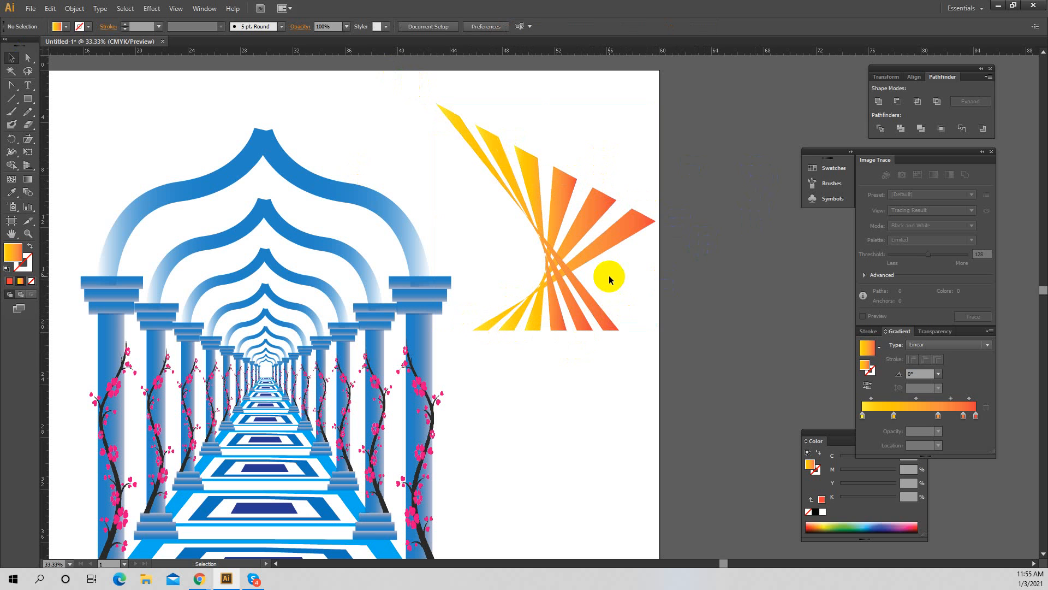
Shear the fan's top anchor points again to a gentler slope, making it about 16 in wide and 15 in high
{"action": "left_click", "coordinate": [28, 58]}
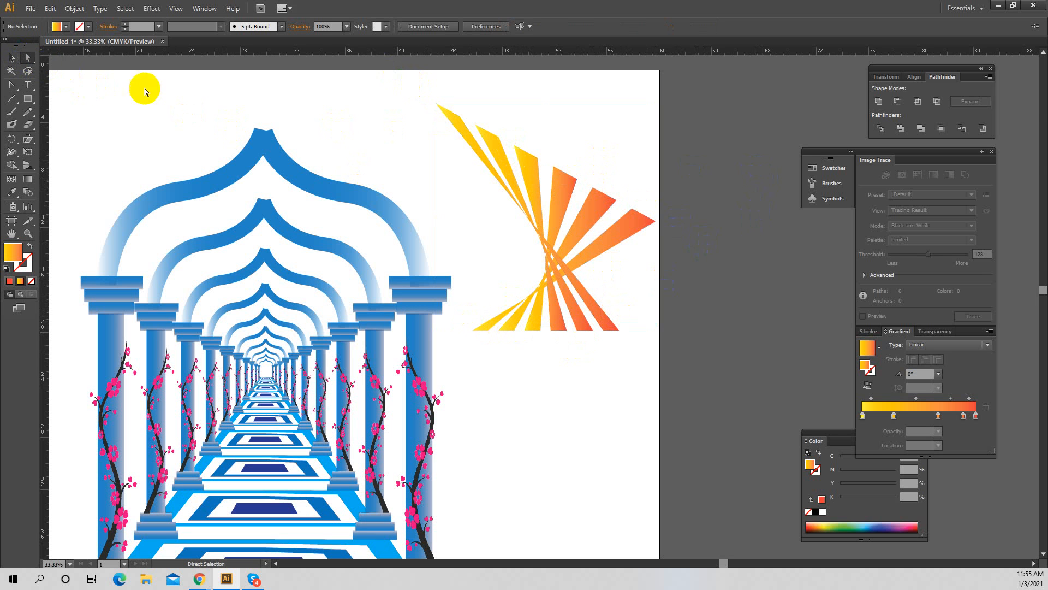
{"action": "left_click_drag", "start_coordinate": [423, 86], "coordinate": [709, 241]}
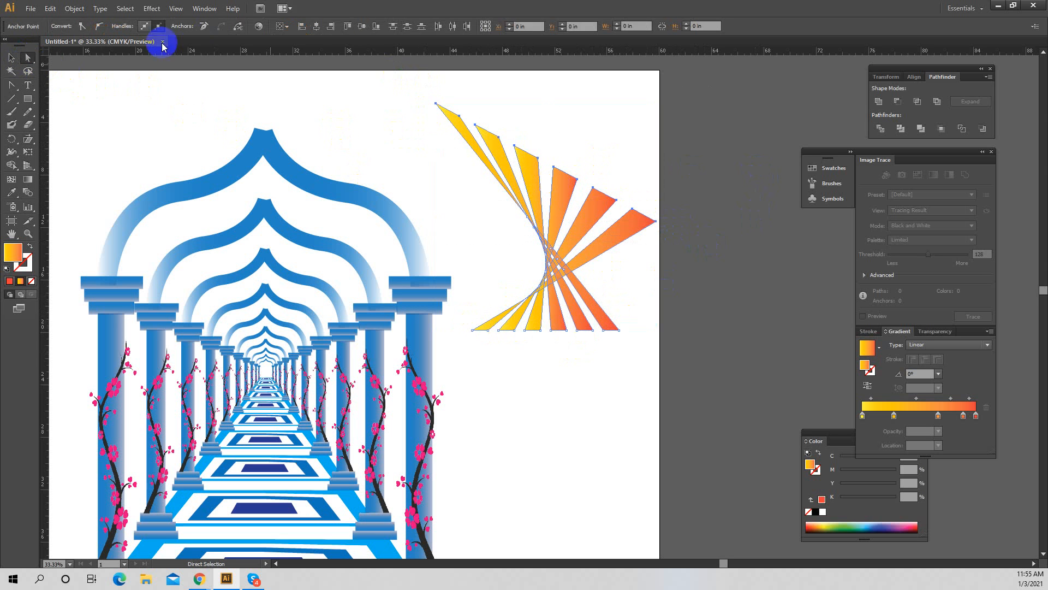
{"action": "left_click", "coordinate": [28, 139]}
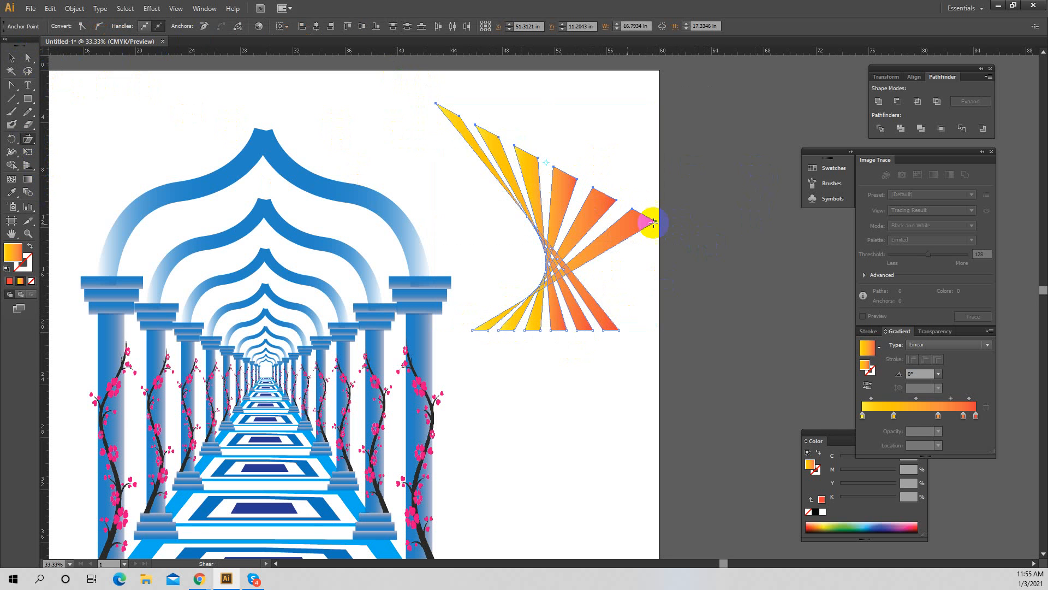
{"action": "left_click_drag", "start_coordinate": [655, 221], "coordinate": [649, 190]}
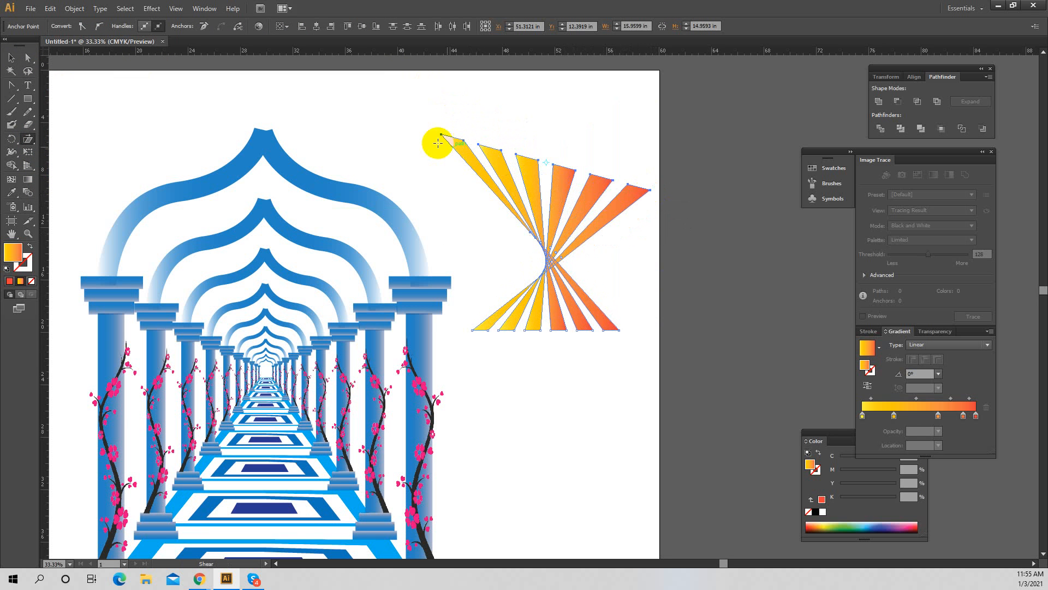
Shear the top anchor points outward to widen the fan to about 35 in by 16 in, and deselect it
{"action": "left_click", "coordinate": [28, 57]}
{"action": "left_click_drag", "start_coordinate": [409, 112], "coordinate": [693, 239]}
{"action": "left_click", "coordinate": [11, 140]}
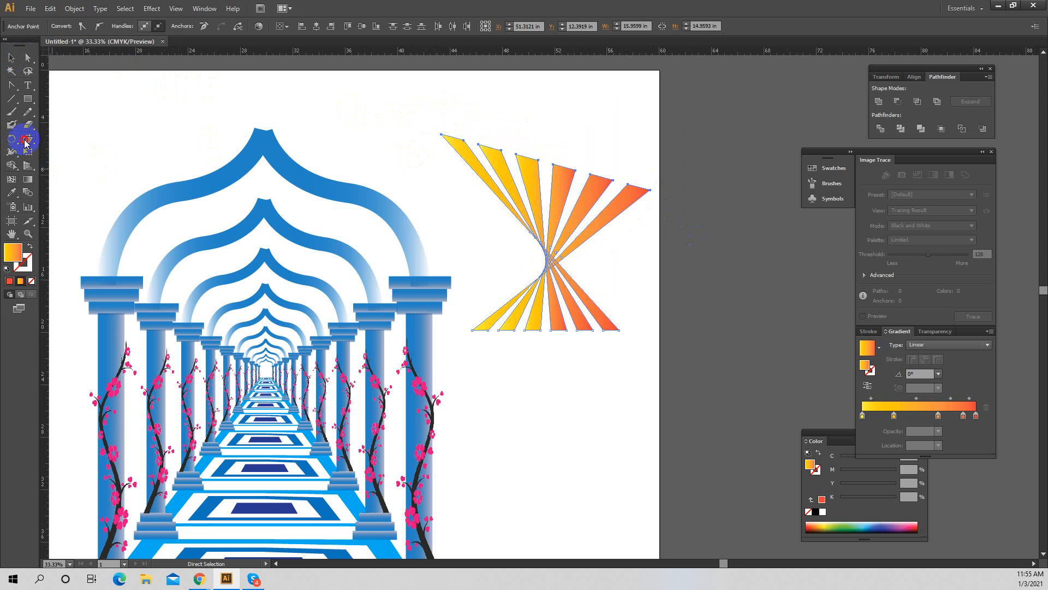
{"action": "left_click", "coordinate": [26, 143]}
{"action": "left_click_drag", "start_coordinate": [441, 134], "coordinate": [317, 121]}
{"action": "left_click", "coordinate": [11, 57]}
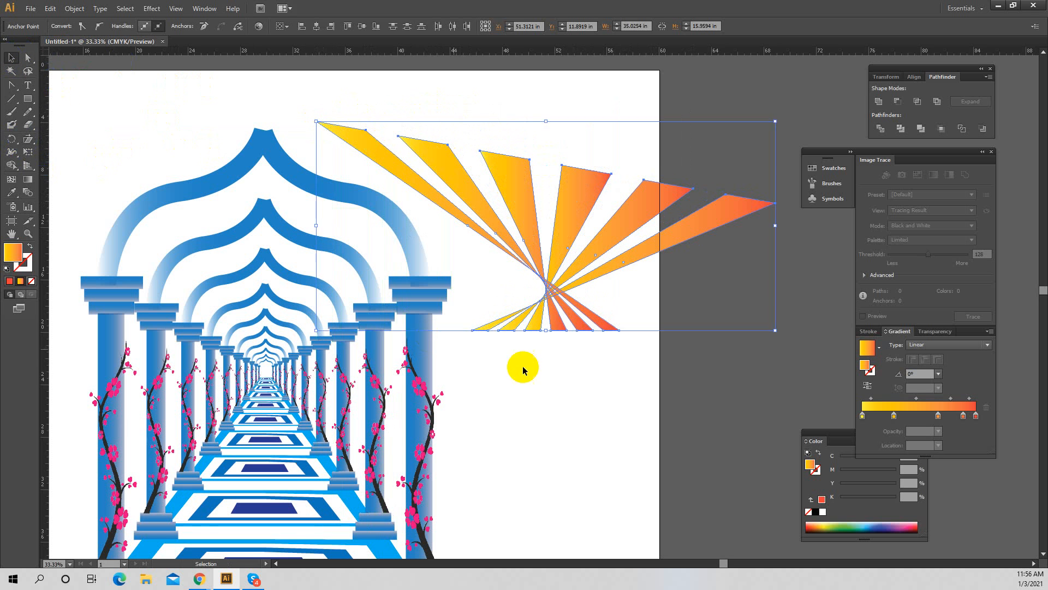
{"action": "left_click", "coordinate": [580, 416]}
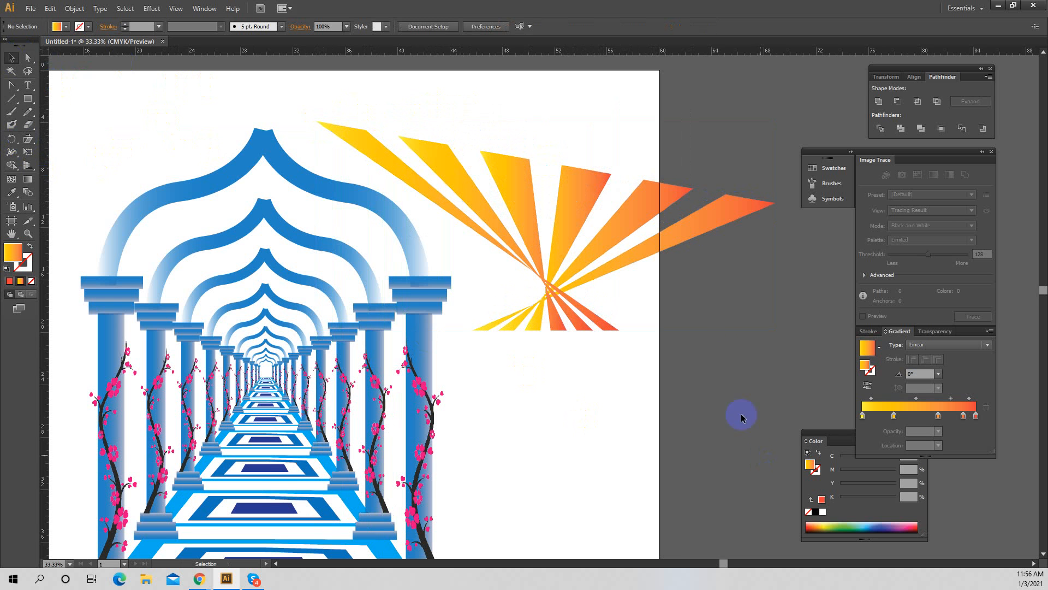
Switch to Chrome and open a new browser tab
{"action": "scroll", "coordinate": [573, 328], "scroll_direction": "down", "scroll_amount": 4}
{"action": "scroll", "coordinate": [437, 227], "scroll_direction": "up", "scroll_amount": 2}
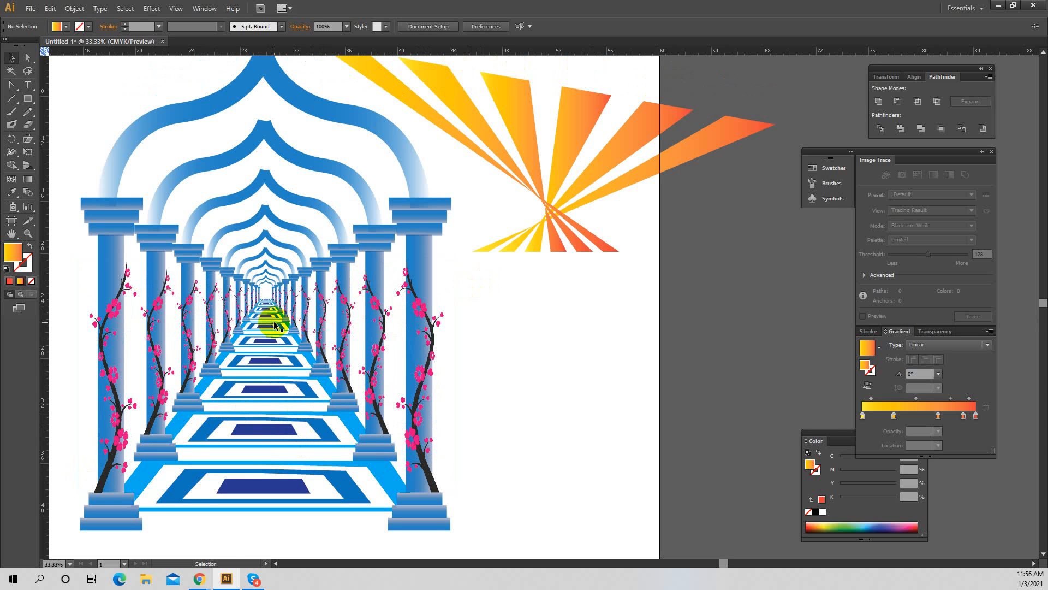
{"action": "mouse_move", "coordinate": [200, 578]}
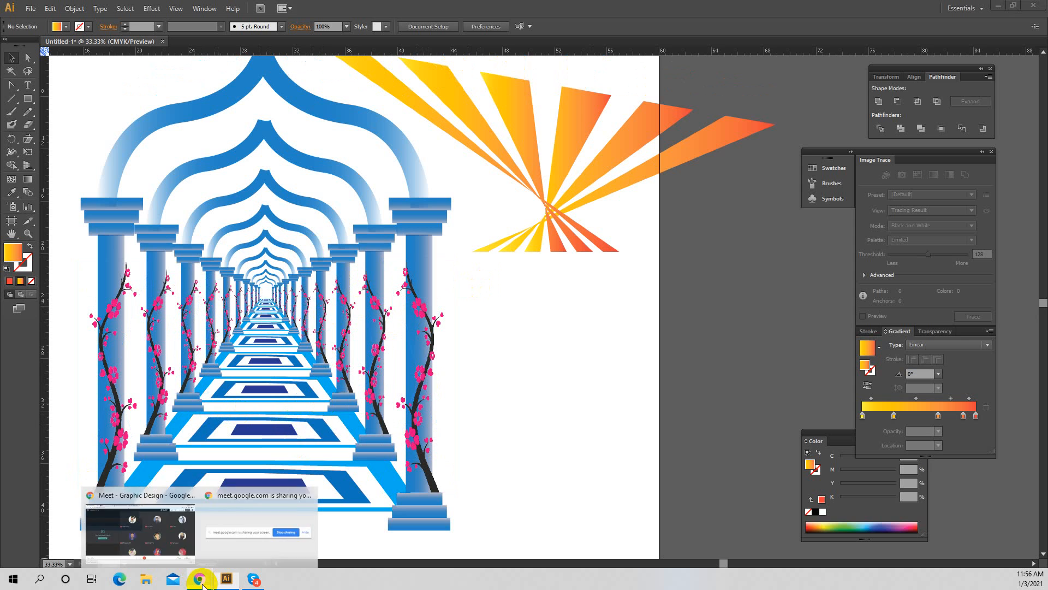
{"action": "left_click", "coordinate": [164, 554]}
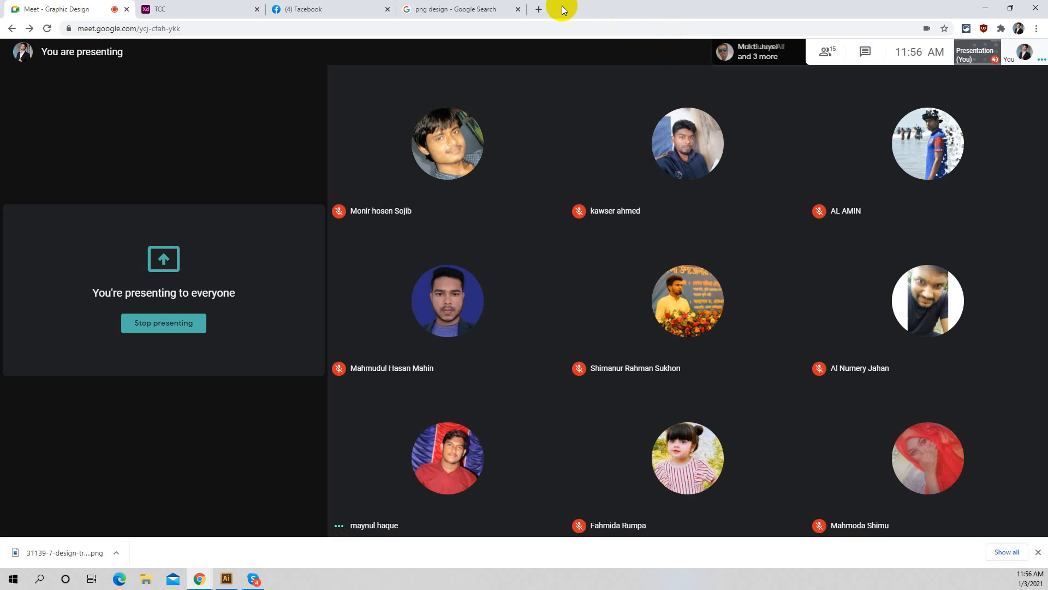
{"action": "left_click", "coordinate": [541, 10]}
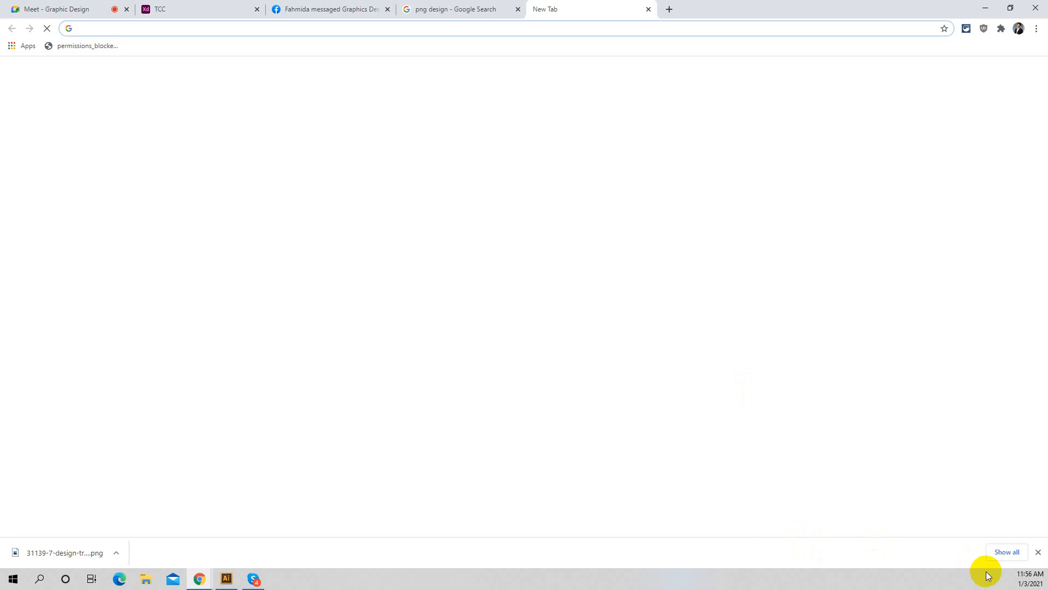